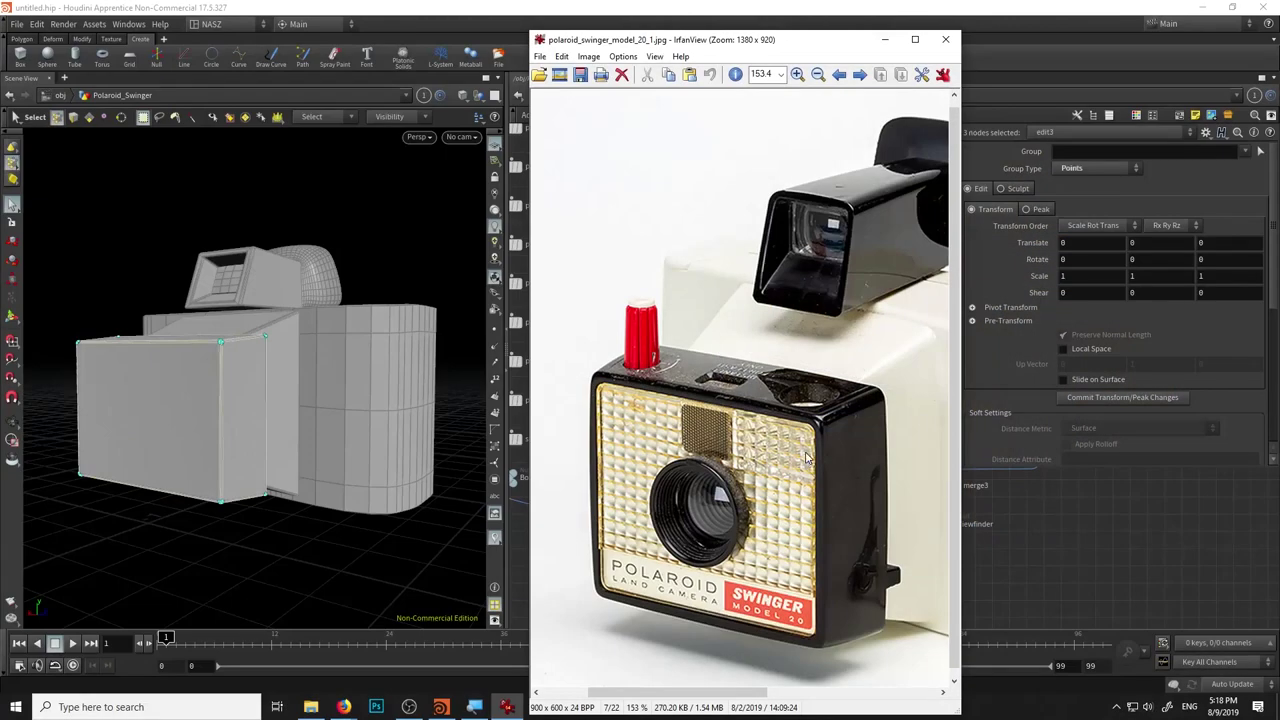
# Set polybevel3's bevel Distance to 0.017, then display Body_A's polysplit32 node.
pyautogui.keyDown('alt'); pyautogui.moveTo(360, 280); pyautogui.dragTo(409, 314); pyautogui.keyUp('alt')
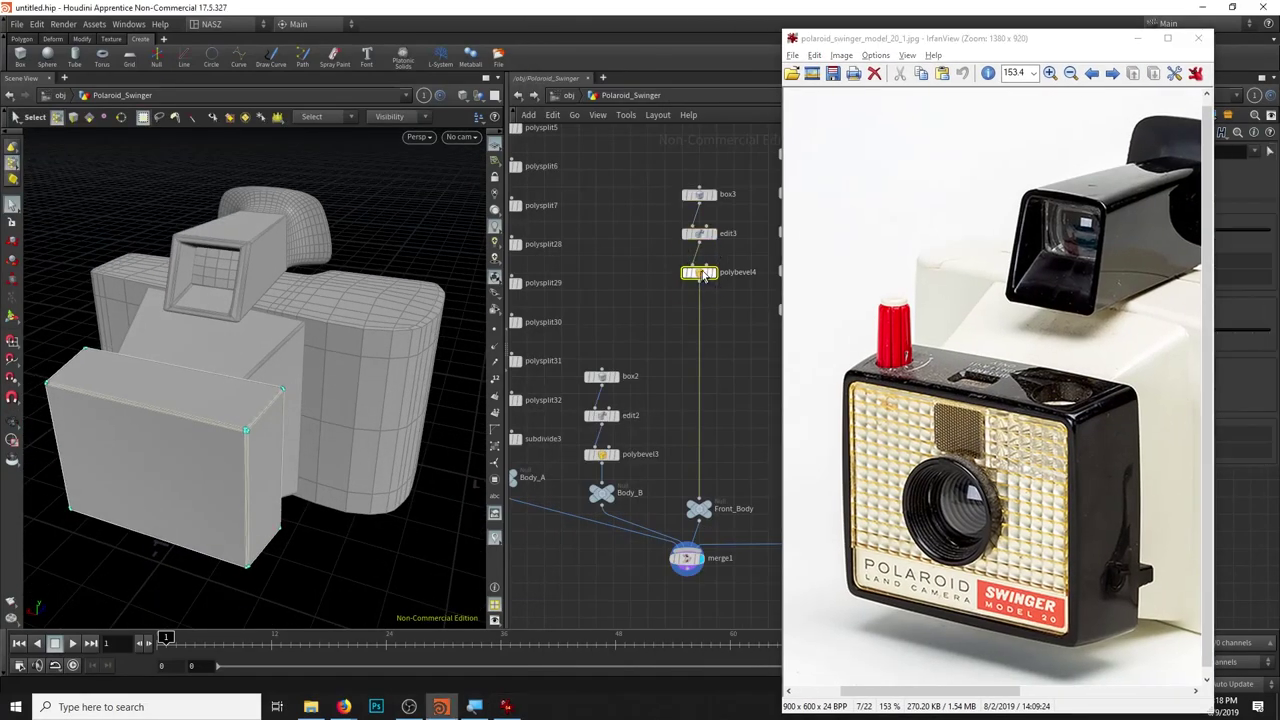
pyautogui.moveTo(1010, 48); pyautogui.dragTo(876, 48)
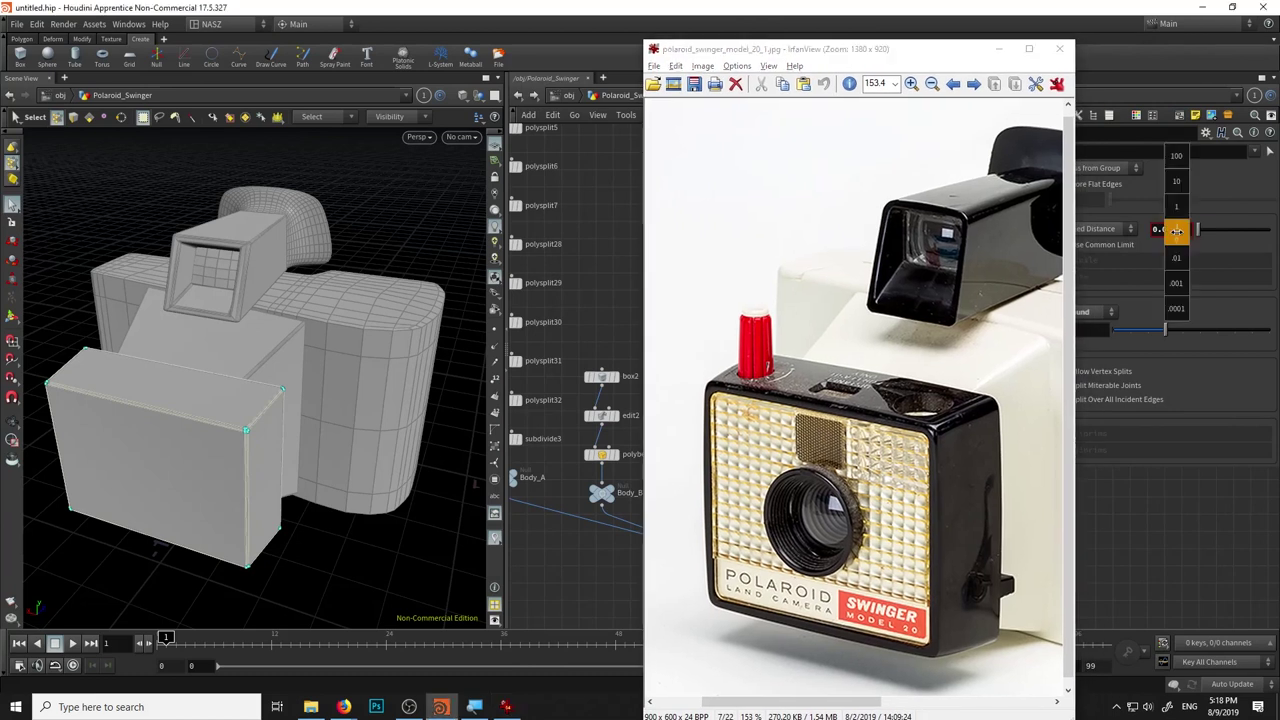
pyautogui.moveTo(1178, 229)
pyautogui.mouseDown(button='middle')
pyautogui.moveTo(1263, 283)
pyautogui.moveTo(1250, 283)
pyautogui.mouseUp(button='middle')
pyautogui.scroll(-1, 612, 278)
pyautogui.scroll(2, 580, 400)
pyautogui.click(538, 362)
pyautogui.moveTo(1180, 229)
pyautogui.mouseDown(button='middle')
pyautogui.moveTo(1188, 274)
pyautogui.moveTo(1265, 270)
pyautogui.mouseUp(button='middle')
pyautogui.moveTo(200, 330); pyautogui.dragTo(346, 337)
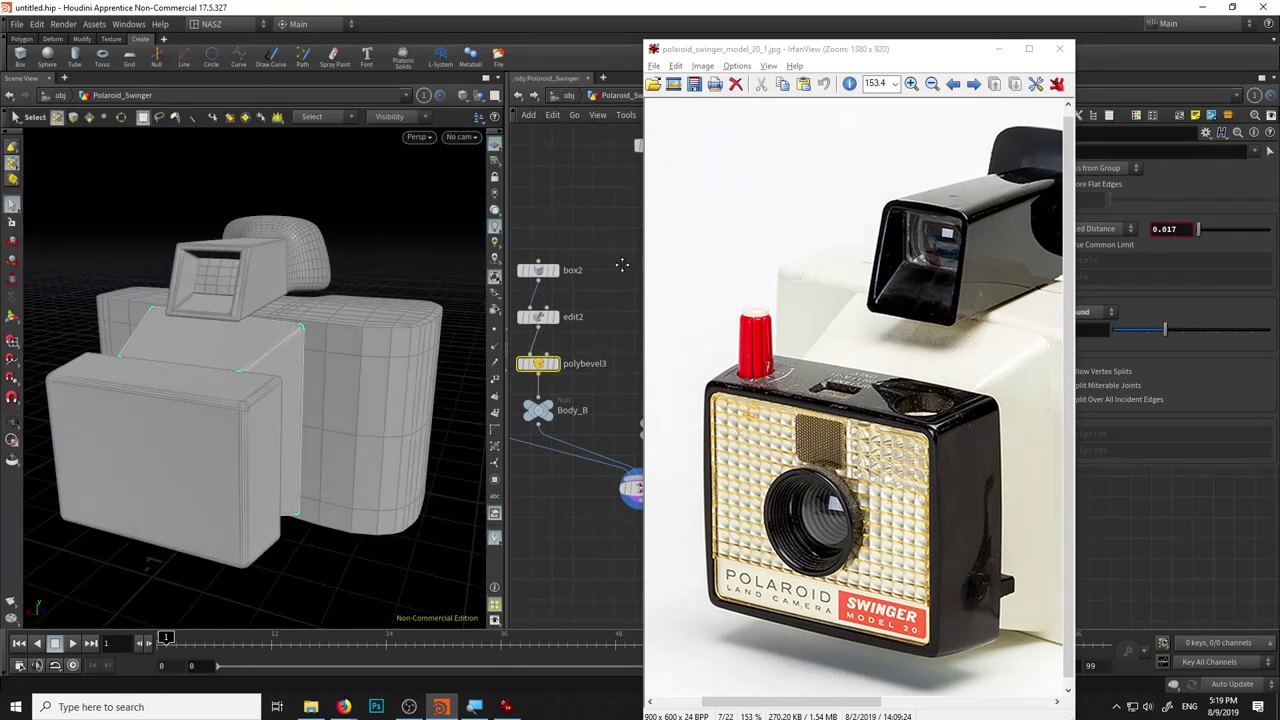
pyautogui.moveTo(622, 264); pyautogui.dragTo(628, 350, button='middle')
pyautogui.click(560, 337)
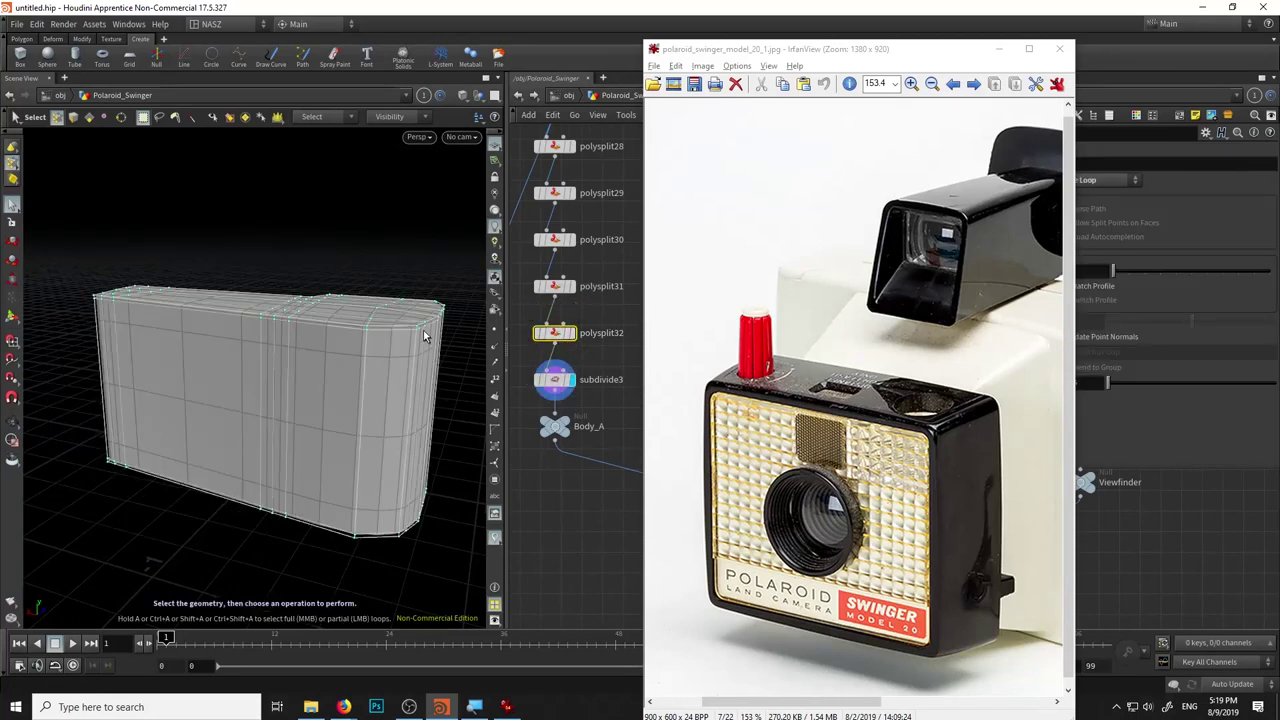
# Switch to the Right view with the side reference photo and enable edge selection.
pyautogui.hotkey('space', '4')
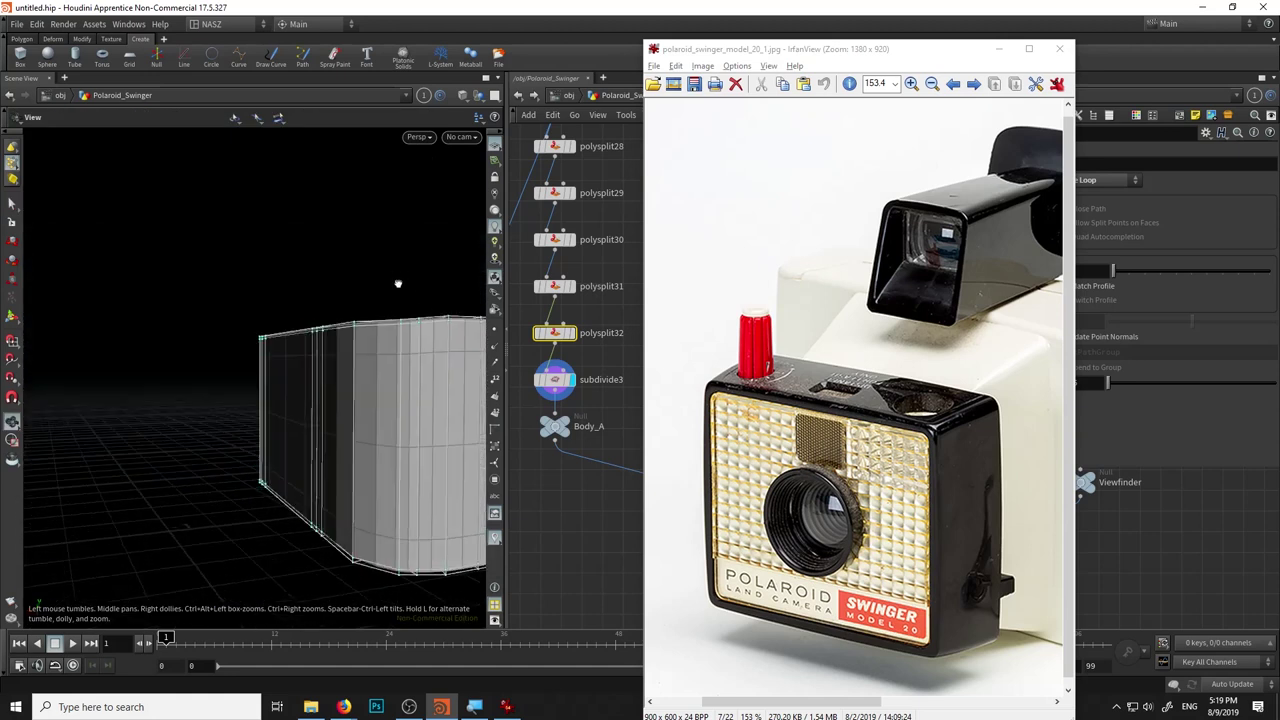
pyautogui.click(418, 137)
pyautogui.click(516, 222)
pyautogui.scroll(-3, 194, 286)
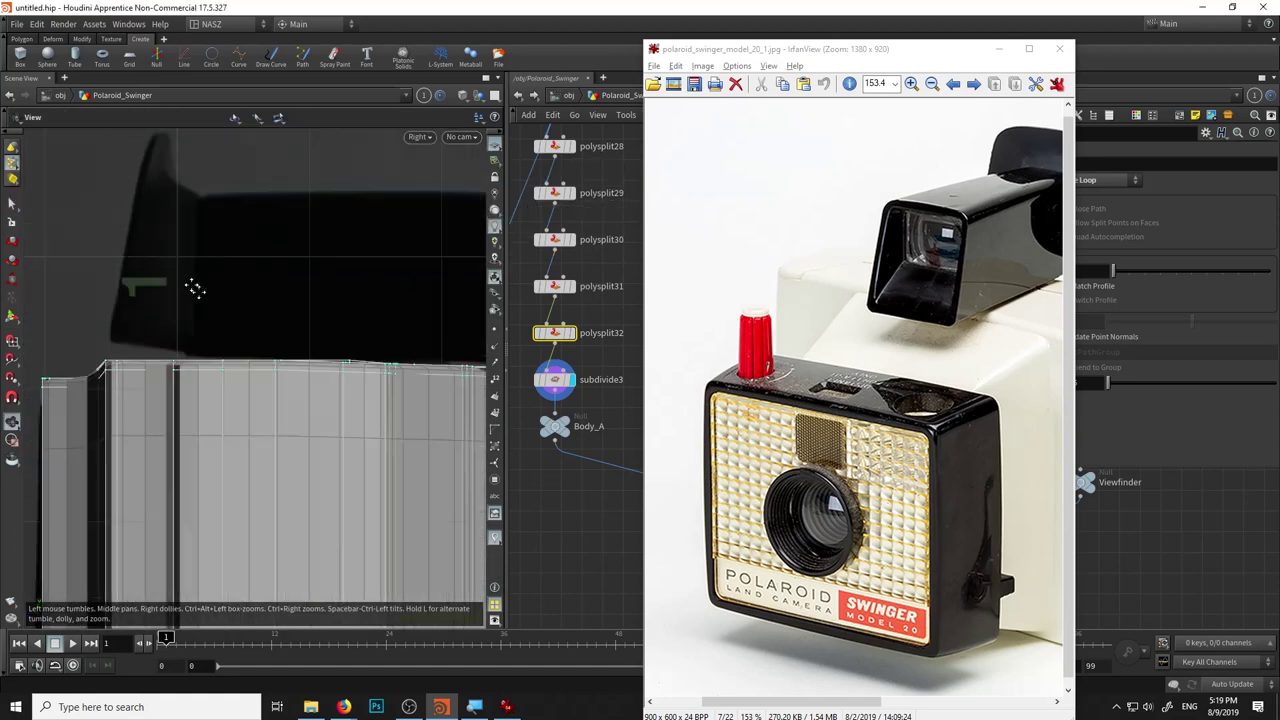
pyautogui.scroll(-2, 320, 354)
pyautogui.rightClick(13, 205)
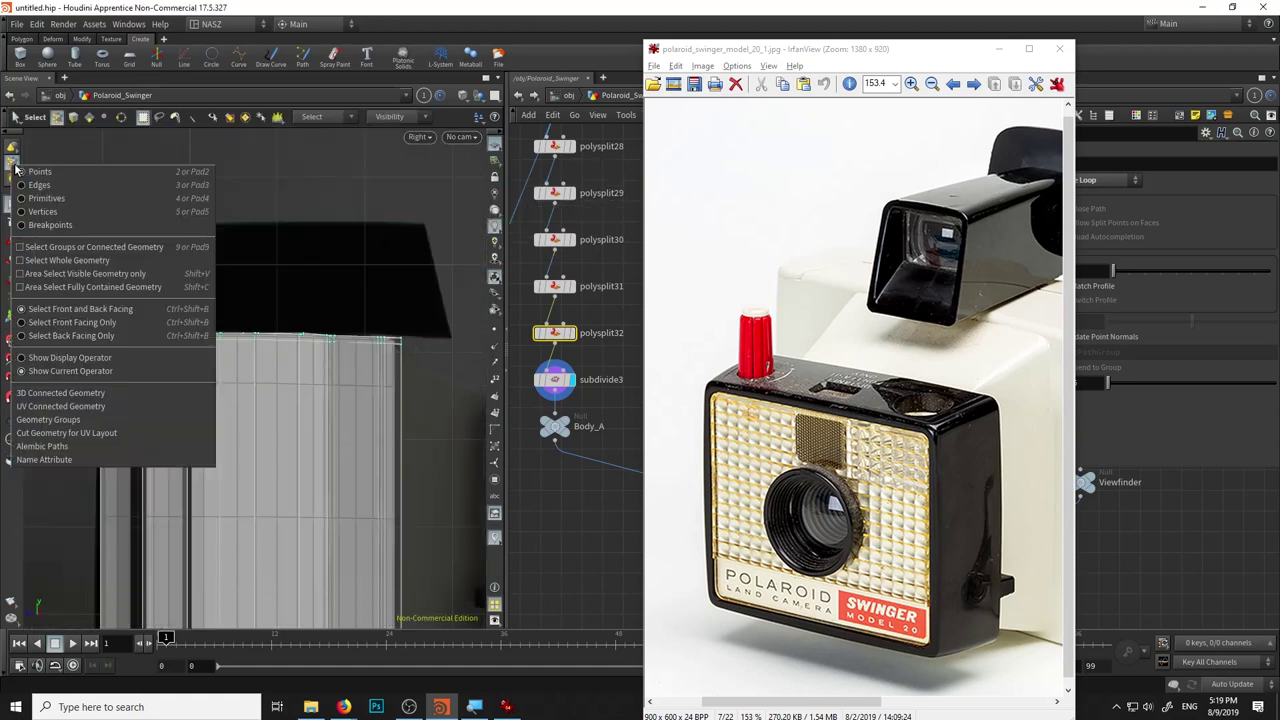
pyautogui.click(60, 285)
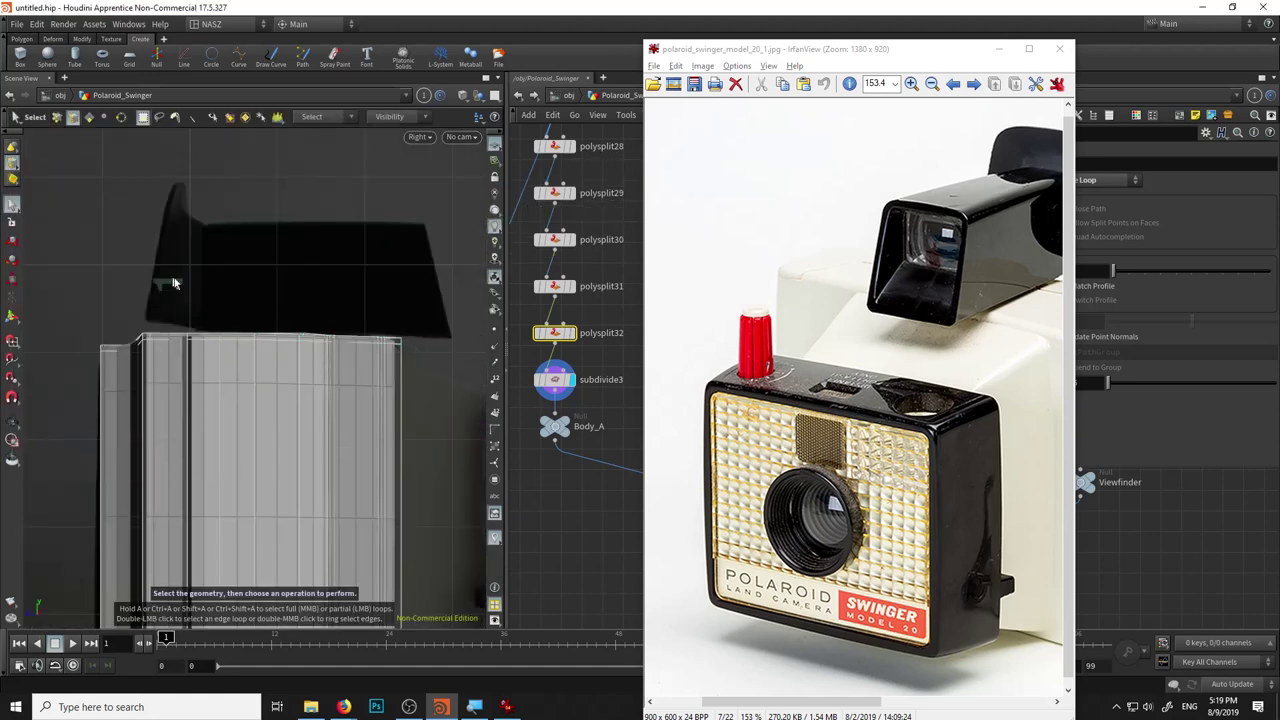
# Lower Body_A's top edge loop and raise its bottom loop to match the photo.
pyautogui.click(273, 339)
pyautogui.press('t')
pyautogui.moveTo(252, 300); pyautogui.dragTo(253, 290)
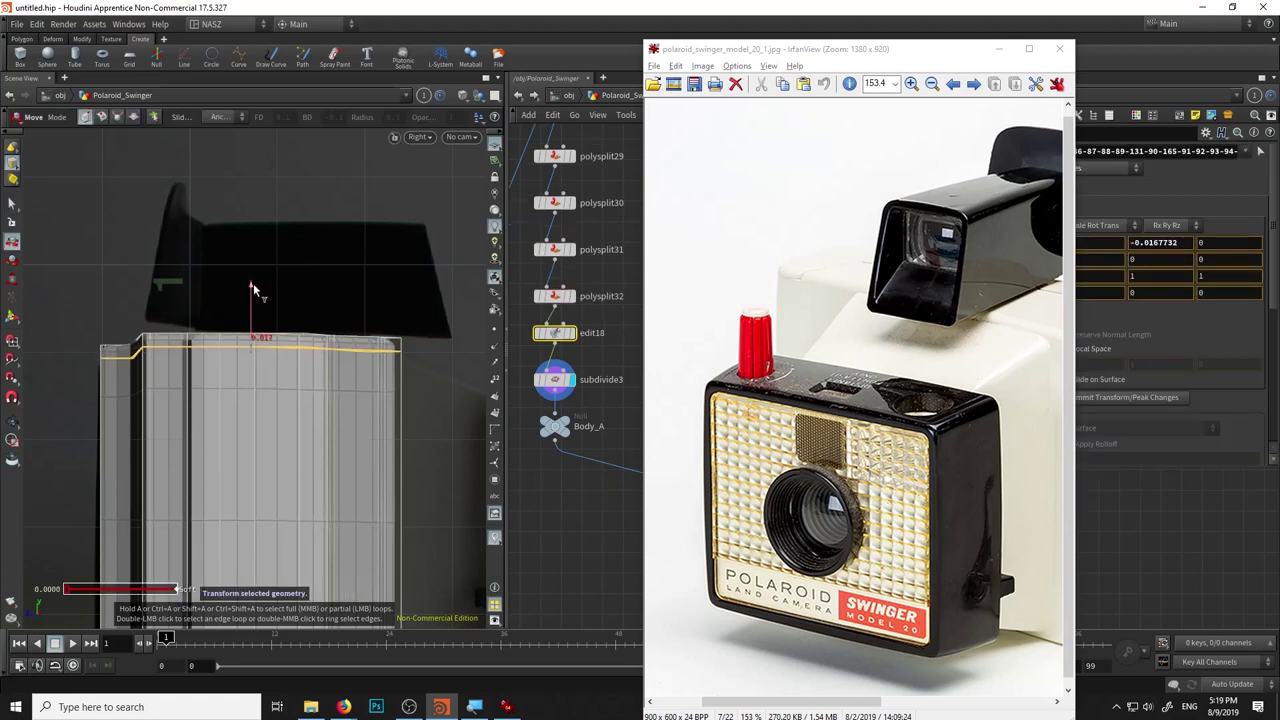
pyautogui.moveTo(253, 290); pyautogui.dragTo(248, 195, button='middle')
pyautogui.click(845, 709)
pyautogui.moveTo(845, 709); pyautogui.dragTo(965, 709)
pyautogui.moveTo(380, 477); pyautogui.dragTo(380, 297, button='middle')
pyautogui.doubleClick(305, 425)
pyautogui.moveTo(238, 400)
pyautogui.mouseDown()
pyautogui.moveTo(240, 389)
pyautogui.moveTo(408, 463)
pyautogui.mouseUp()
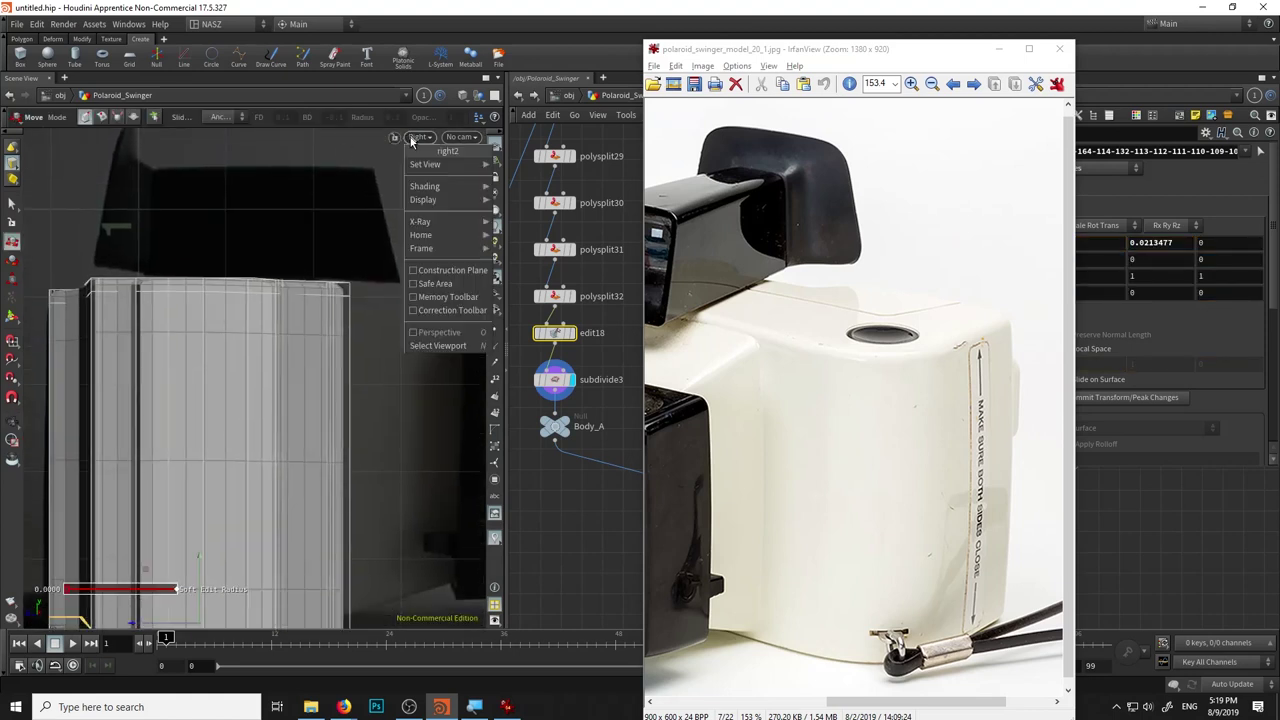
# Display the subdivide3 node to inspect the smoothed Body_A block.
pyautogui.press('Escape')
pyautogui.moveTo(440, 240); pyautogui.dragTo(371, 306)
pyautogui.click(555, 379)
pyautogui.moveTo(320, 260)
pyautogui.mouseDown()
pyautogui.moveTo(263, 194)
pyautogui.moveTo(272, 233)
pyautogui.moveTo(377, 368)
pyautogui.mouseUp()
# Display the merge1 node to show the whole camera body.
pyautogui.press('t')
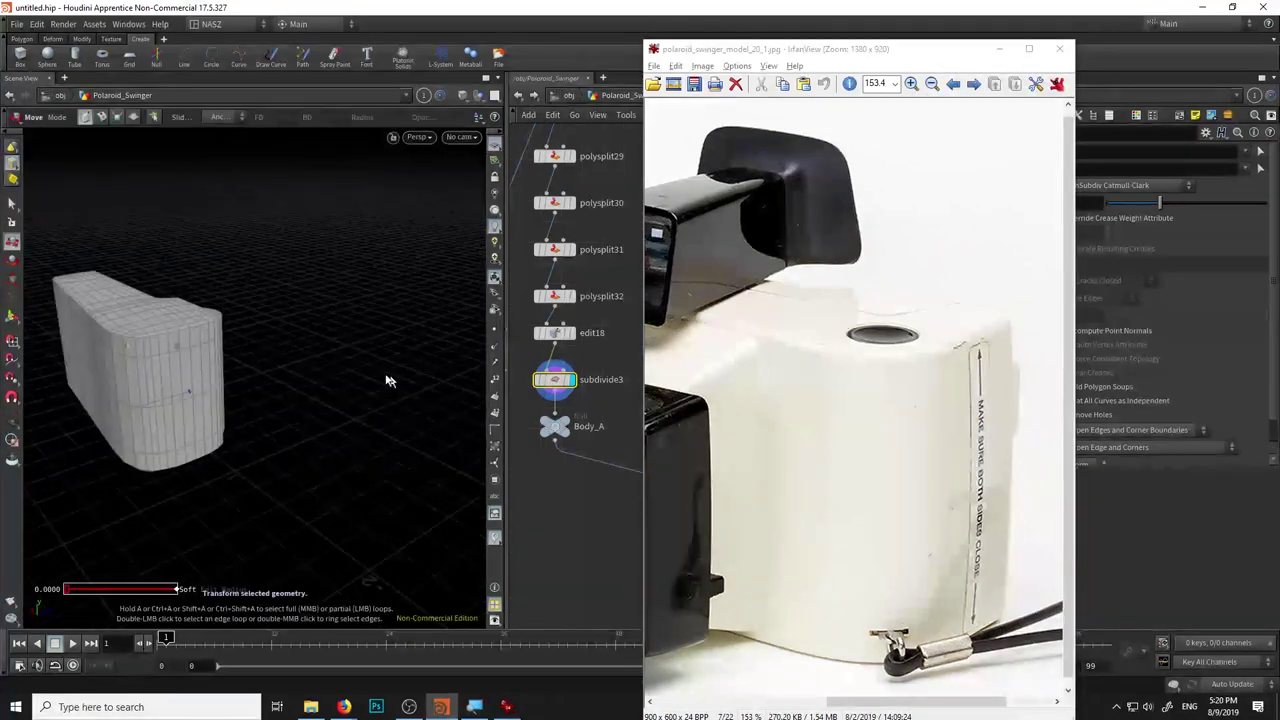
pyautogui.click(640, 530)
pyautogui.click(790, 523)
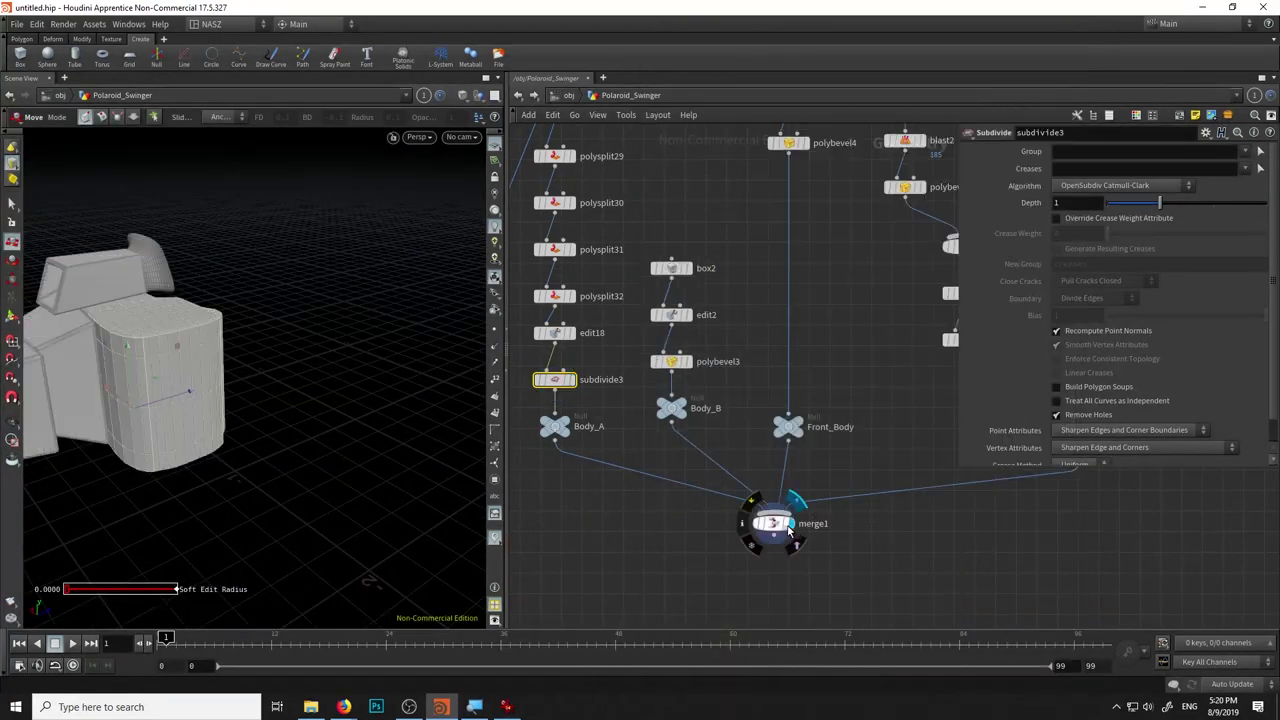
pyautogui.moveTo(269, 368)
pyautogui.mouseDown()
pyautogui.moveTo(400, 371)
pyautogui.moveTo(346, 343)
pyautogui.moveTo(217, 369)
pyautogui.moveTo(382, 368)
pyautogui.mouseUp()
# Select Body_B's side and top edge loops in the edit2 node.
pyautogui.press('t')
pyautogui.scroll(3, 430, 380)
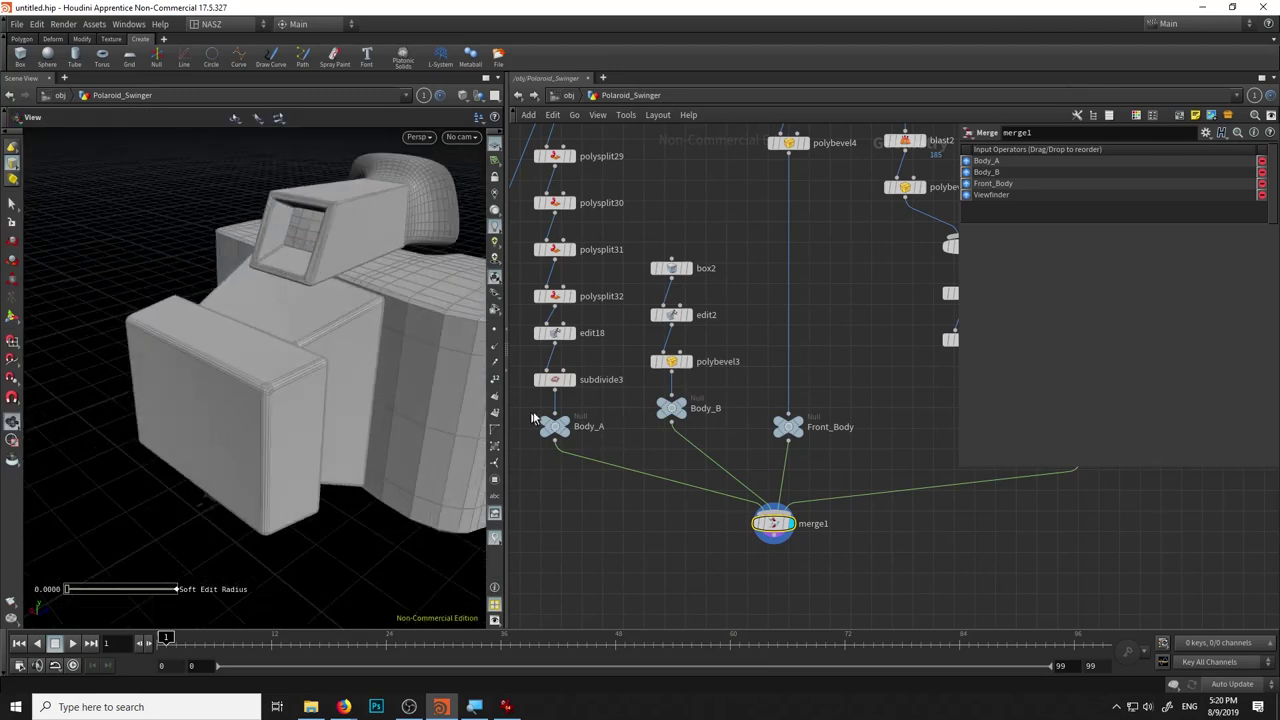
pyautogui.moveTo(722, 340); pyautogui.dragTo(700, 378, button='middle')
pyautogui.click(646, 354)
pyautogui.moveTo(300, 420); pyautogui.dragTo(397, 422)
pyautogui.click(397, 422)
pyautogui.click(410, 310)
pyautogui.keyDown('alt'); pyautogui.moveTo(410, 310); pyautogui.dragTo(365, 312); pyautogui.keyUp('alt')
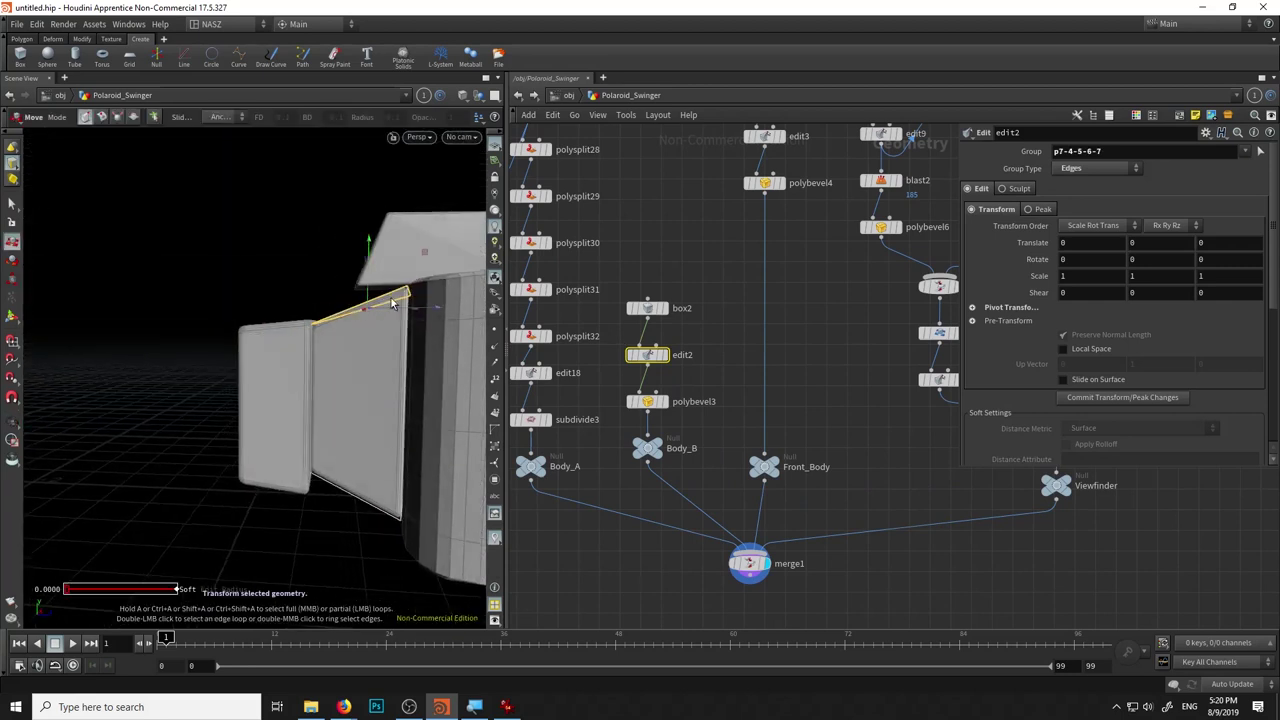
# Switch to point selection and push the selected Body_B points along Z.
pyautogui.press('2')
pyautogui.moveTo(395, 260)
pyautogui.keyDown('alt'); pyautogui.mouseDown()
pyautogui.moveTo(420, 330)
pyautogui.moveTo(403, 547)
pyautogui.moveTo(423, 514)
pyautogui.moveTo(396, 458)
pyautogui.mouseUp(); pyautogui.keyUp('alt')
pyautogui.press('w')
pyautogui.press('t')
pyautogui.press('w')
pyautogui.moveTo(430, 410)
pyautogui.keyDown('alt'); pyautogui.mouseDown()
pyautogui.moveTo(374, 420)
pyautogui.moveTo(378, 400)
pyautogui.moveTo(457, 423)
pyautogui.moveTo(342, 336)
pyautogui.moveTo(374, 371)
pyautogui.mouseUp(); pyautogui.keyUp('alt')
# Select the opposite set of Body_B points and move them back along Z.
pyautogui.moveTo(386, 272)
pyautogui.mouseDown()
pyautogui.moveTo(343, 370)
pyautogui.moveTo(374, 523)
pyautogui.mouseUp()
pyautogui.press('t')
pyautogui.moveTo(335, 357)
pyautogui.mouseDown()
pyautogui.moveTo(257, 380)
pyautogui.moveTo(314, 414)
pyautogui.moveTo(74, 372)
pyautogui.moveTo(329, 408)
pyautogui.mouseUp()
pyautogui.press('Escape')
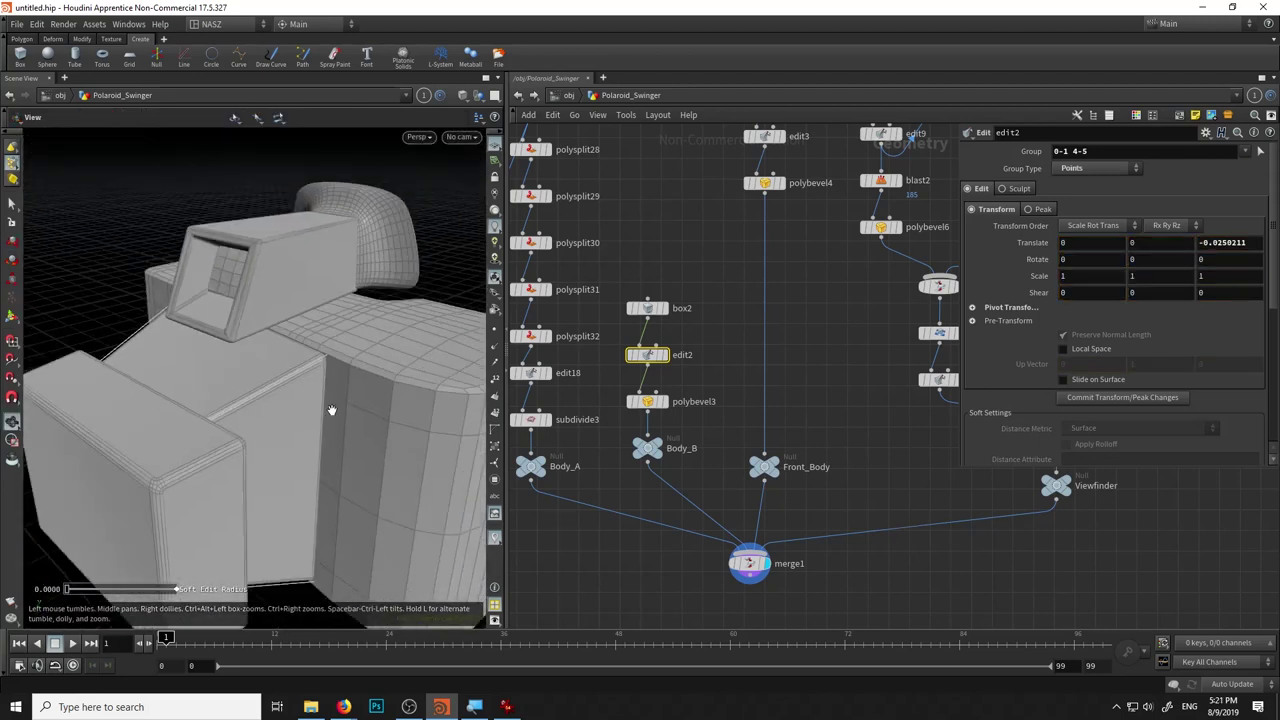
# Set subdivide3's Depth to 2 and display merge1 again.
pyautogui.press('t')
pyautogui.click(531, 419)
pyautogui.moveTo(1197, 210); pyautogui.dragTo(1208, 207)
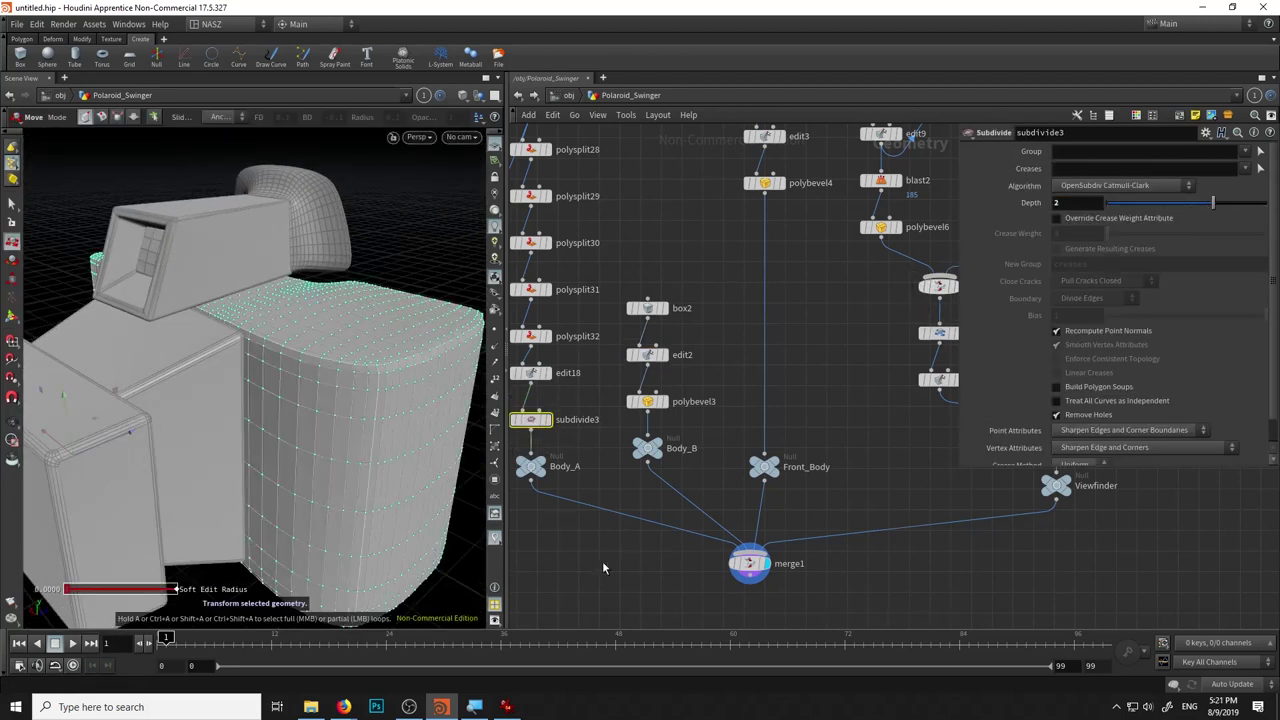
pyautogui.click(750, 563)
pyautogui.press('Escape')
pyautogui.moveTo(312, 304)
pyautogui.mouseDown()
pyautogui.moveTo(300, 274)
pyautogui.moveTo(300, 286)
pyautogui.moveTo(334, 277)
pyautogui.moveTo(305, 279)
pyautogui.moveTo(297, 306)
pyautogui.moveTo(309, 500)
pyautogui.mouseUp()
# Scroll the IrfanView reference photo to show the camera's front grille and lens.
pyautogui.click(507, 707)
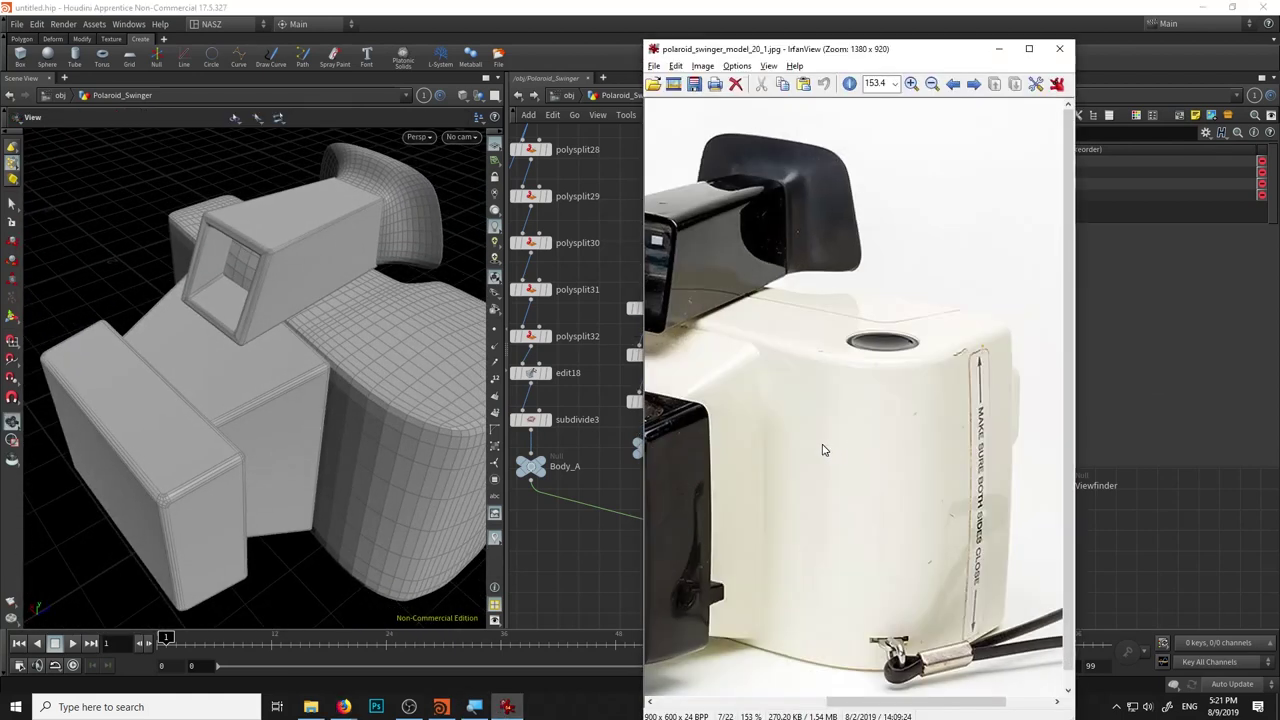
pyautogui.moveTo(855, 698); pyautogui.dragTo(760, 705)
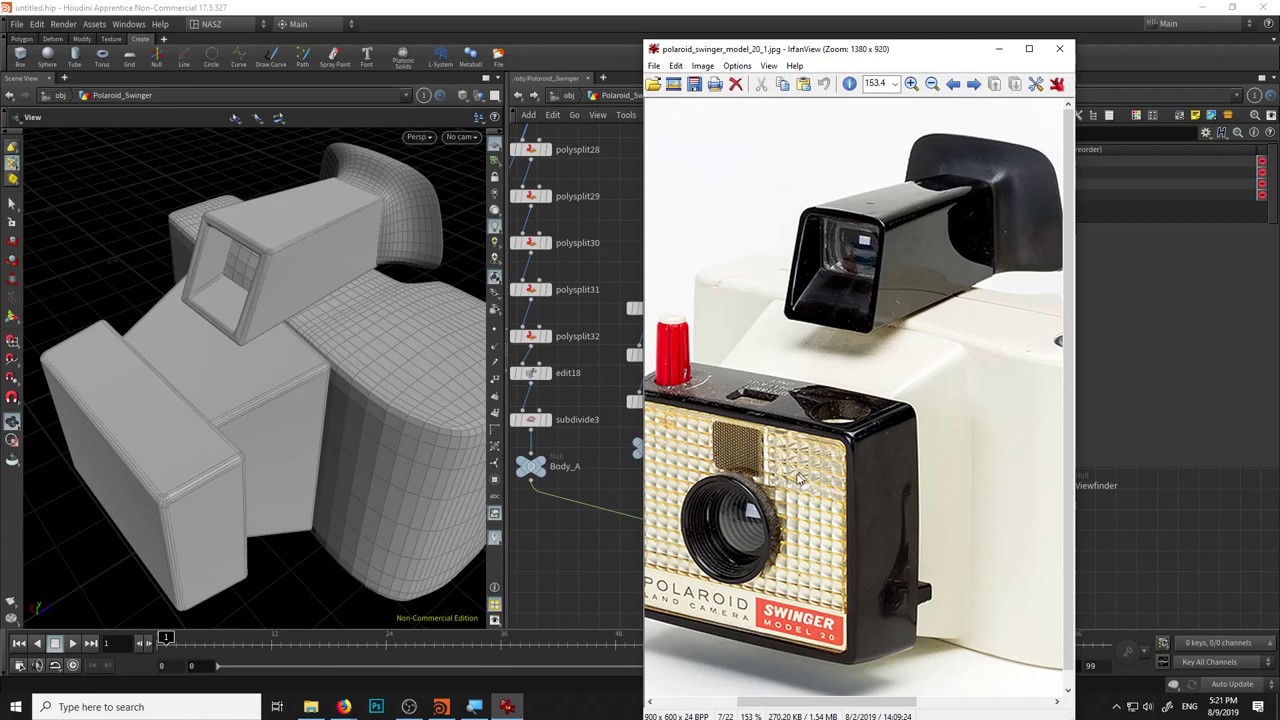
pyautogui.moveTo(337, 428)
pyautogui.mouseDown()
pyautogui.moveTo(297, 408)
pyautogui.moveTo(420, 450)
pyautogui.mouseUp()
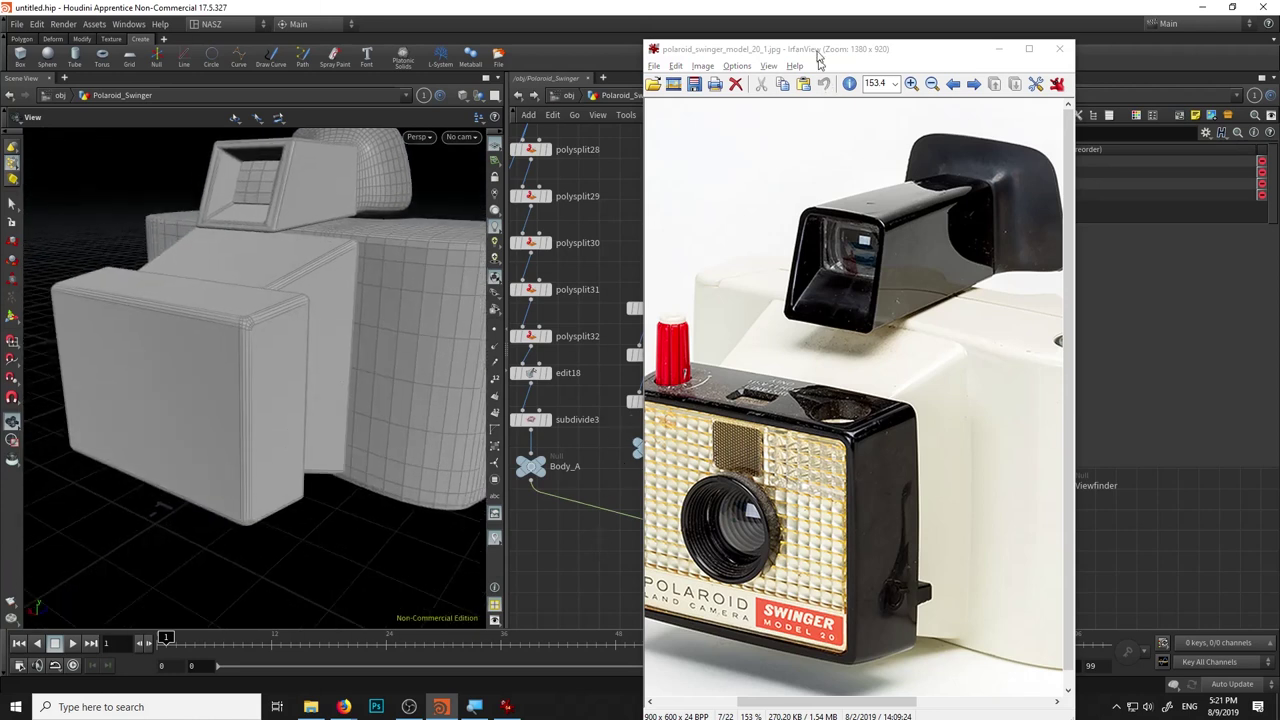
pyautogui.moveTo(812, 50); pyautogui.dragTo(1004, 26)
pyautogui.scroll(3, 737, 332)
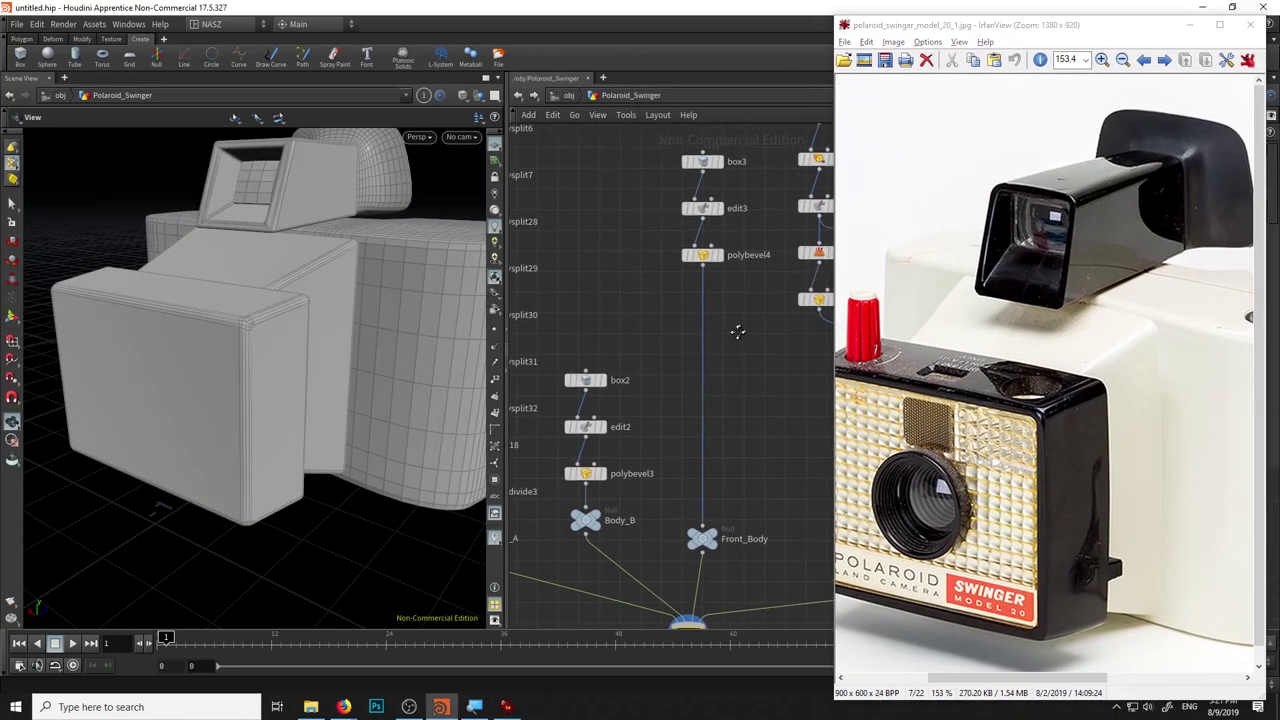
# Display polybevel4 and inset the Front_Body front face by 0.009 with a PolyExtrude.
pyautogui.click(710, 258)
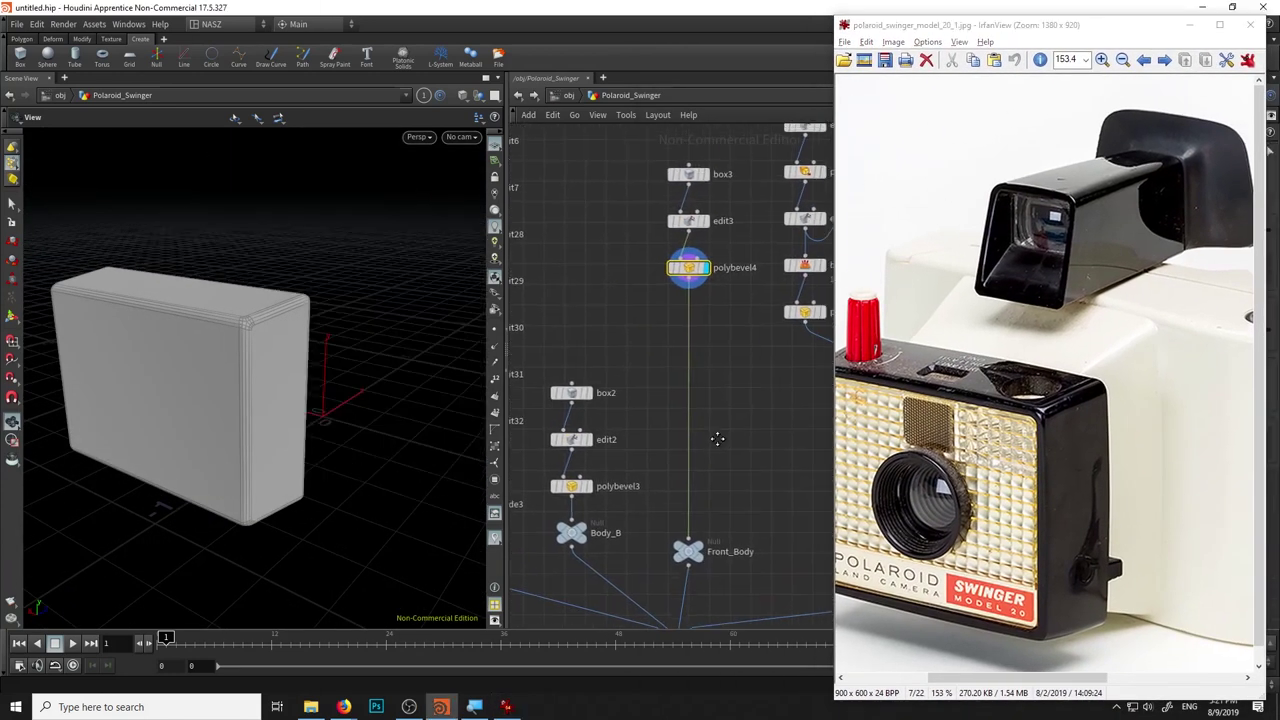
pyautogui.press('s')
pyautogui.click(180, 375)
pyautogui.press('Tab')
pyautogui.click(214, 645)
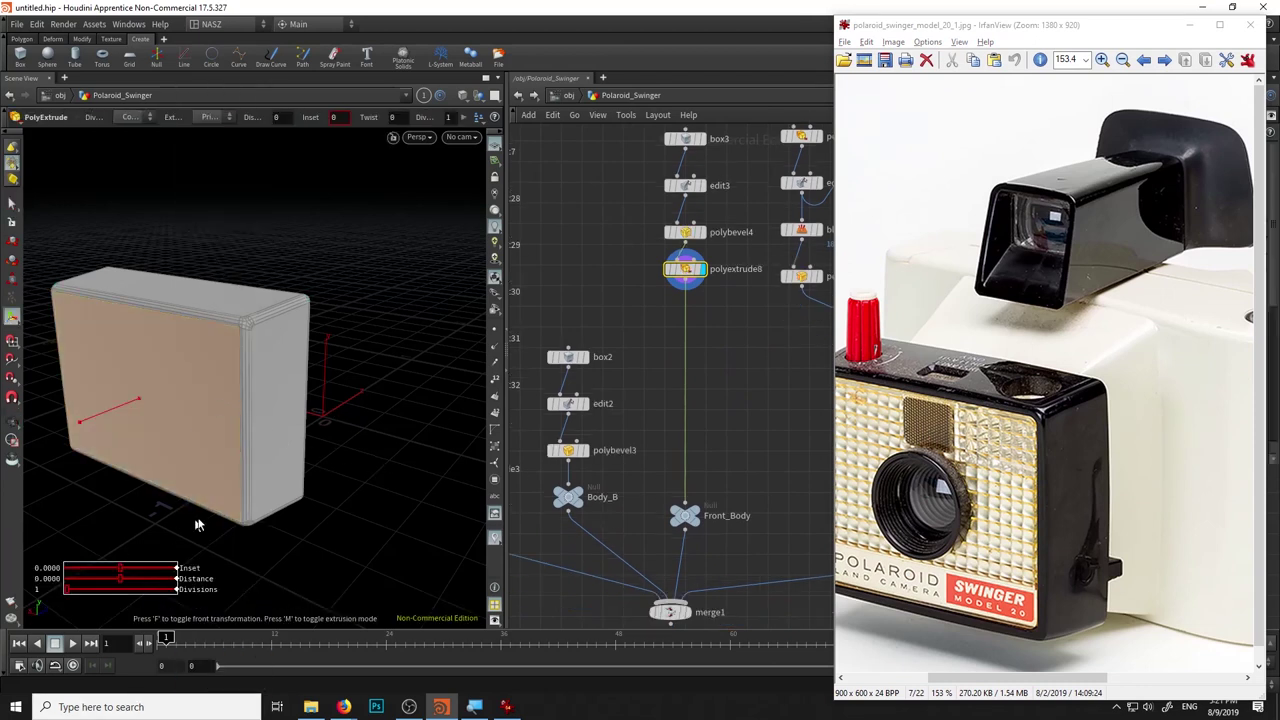
pyautogui.moveTo(928, 20); pyautogui.dragTo(631, 10)
pyautogui.middleClick(1069, 237)
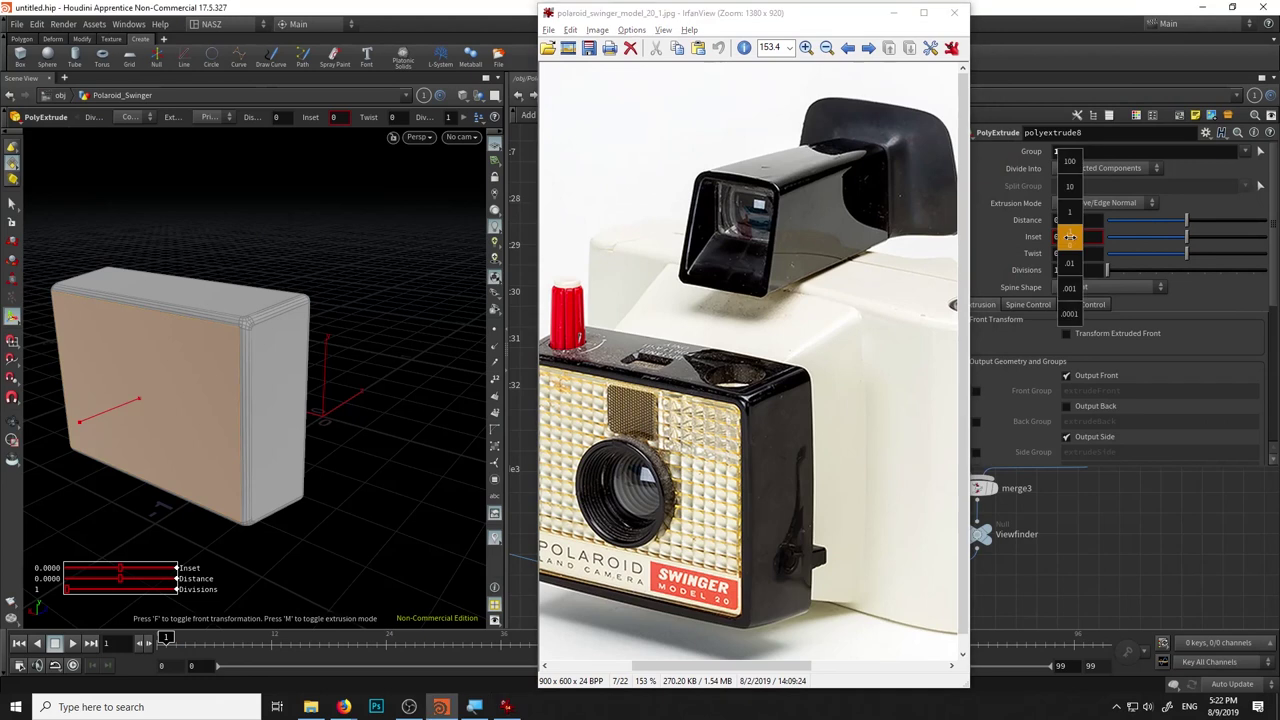
pyautogui.moveTo(1069, 237); pyautogui.dragTo(1070, 257, button='middle')
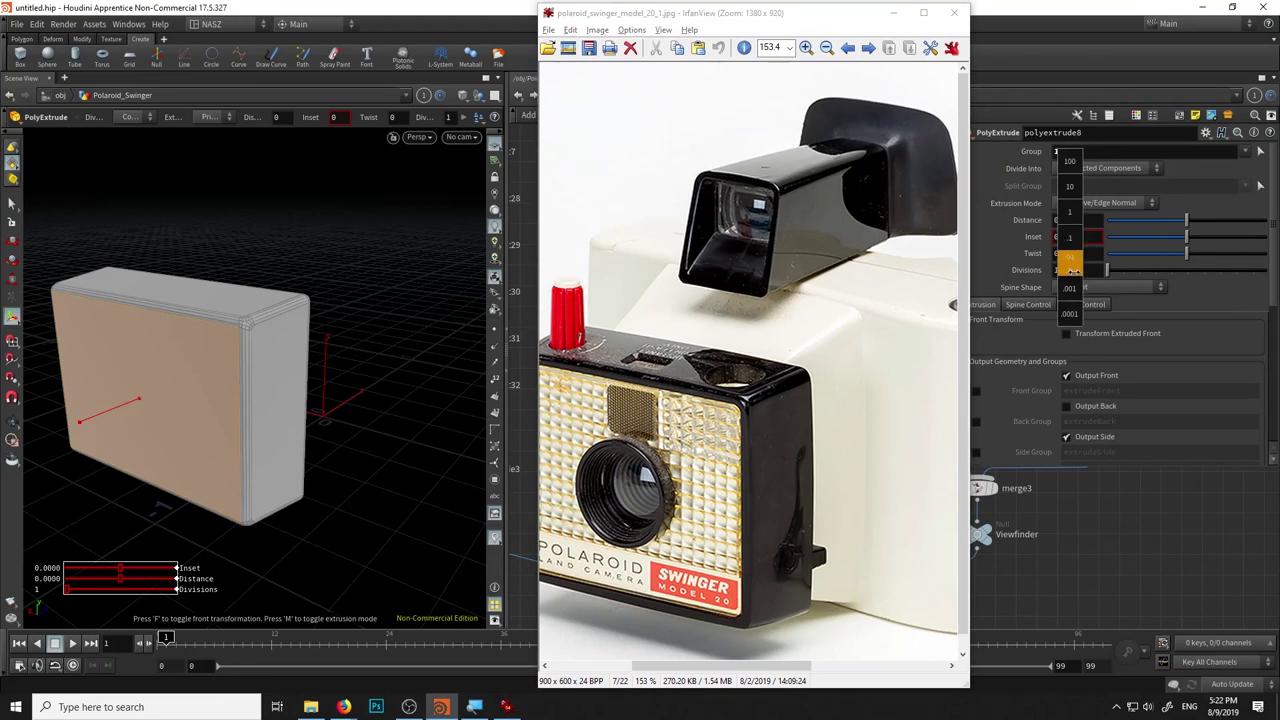
pyautogui.moveTo(1072, 271); pyautogui.dragTo(1128, 284, button='middle')
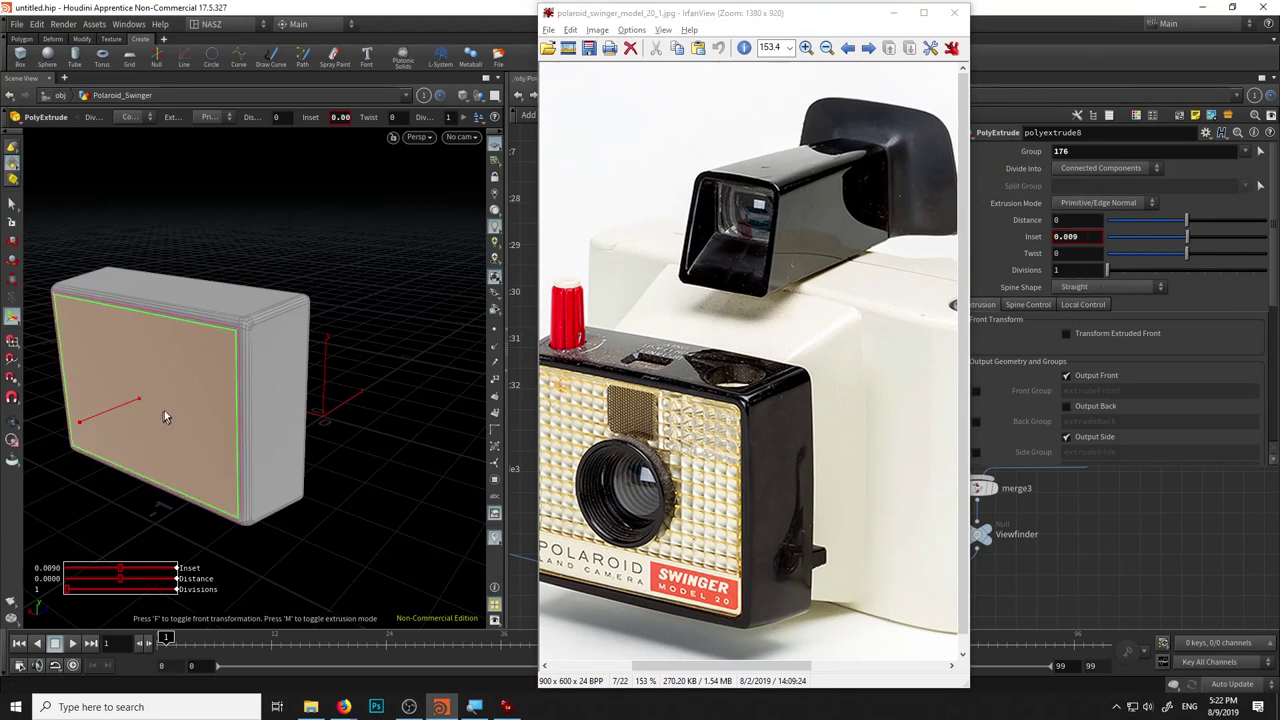
# Add a second PolyExtrude recessing the inset face by a distance of -0.0142.
pyautogui.press('Tab')
pyautogui.press('Return')
pyautogui.moveTo(164, 410)
pyautogui.mouseDown()
pyautogui.moveTo(112, 410)
pyautogui.moveTo(207, 421)
pyautogui.moveTo(237, 374)
pyautogui.moveTo(237, 397)
pyautogui.moveTo(222, 407)
pyautogui.moveTo(231, 382)
pyautogui.mouseUp()
pyautogui.press('Escape')
pyautogui.press('Return')
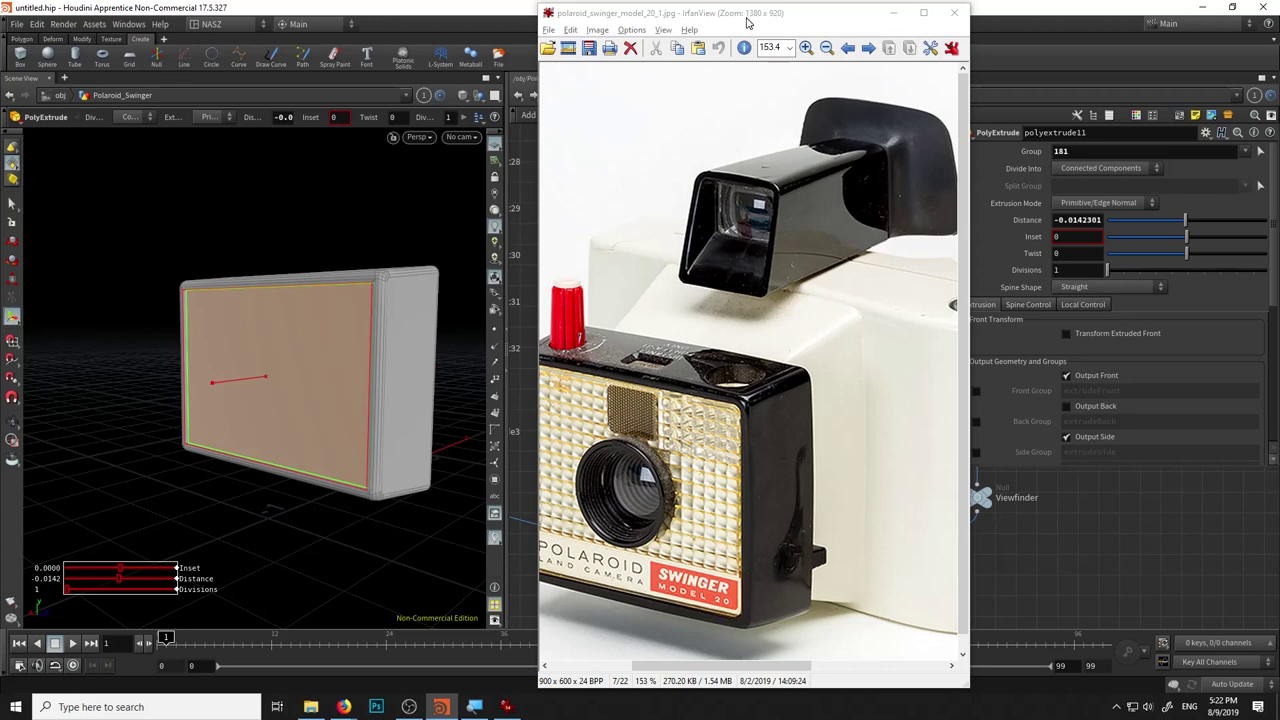
pyautogui.moveTo(716, 10); pyautogui.dragTo(1012, 10)
pyautogui.click(752, 362)
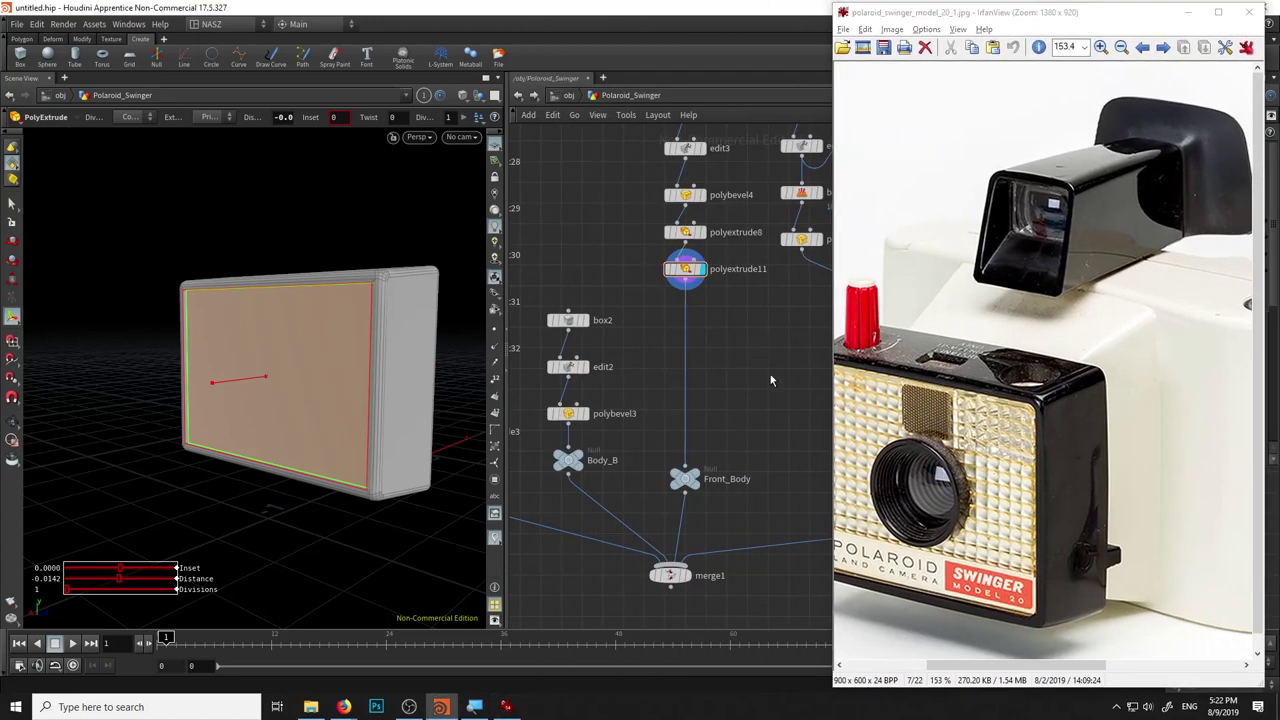
pyautogui.moveTo(726, 344); pyautogui.dragTo(647, 358, button='middle')
pyautogui.press('Tab')
pyautogui.moveTo(655, 368)
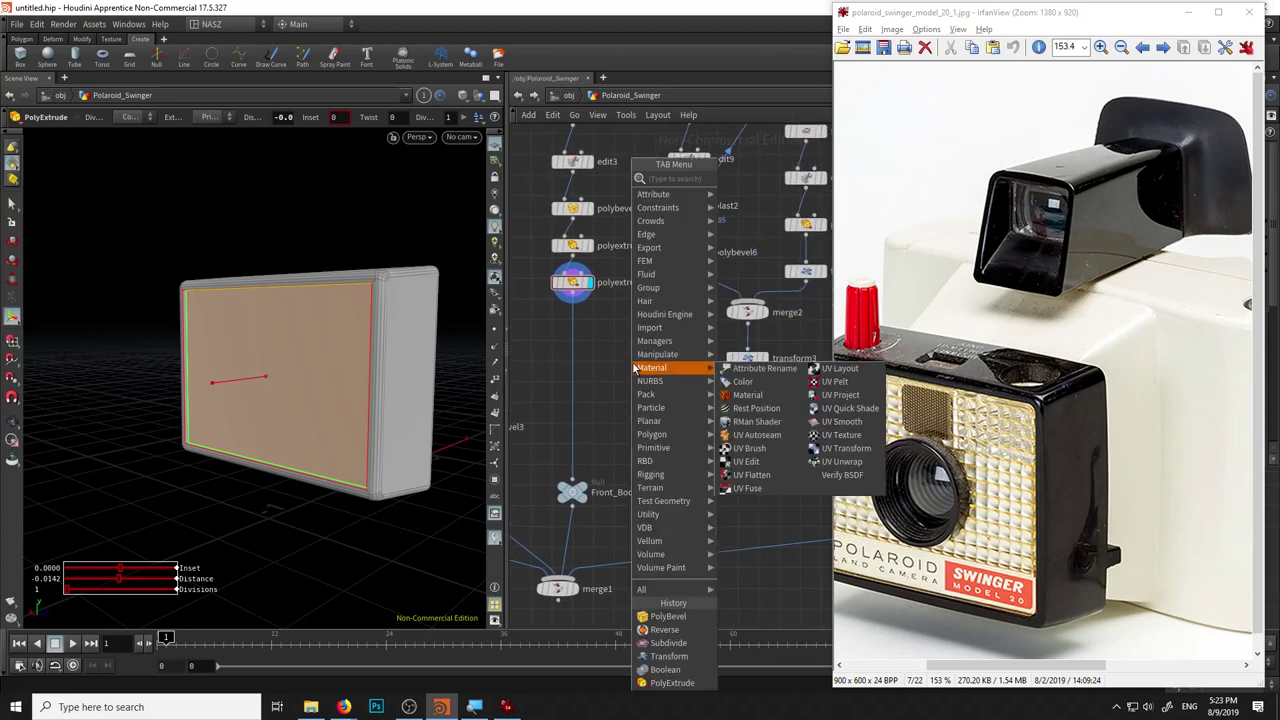
# Add a Grid node oriented to the XY Plane.
pyautogui.press('Escape')
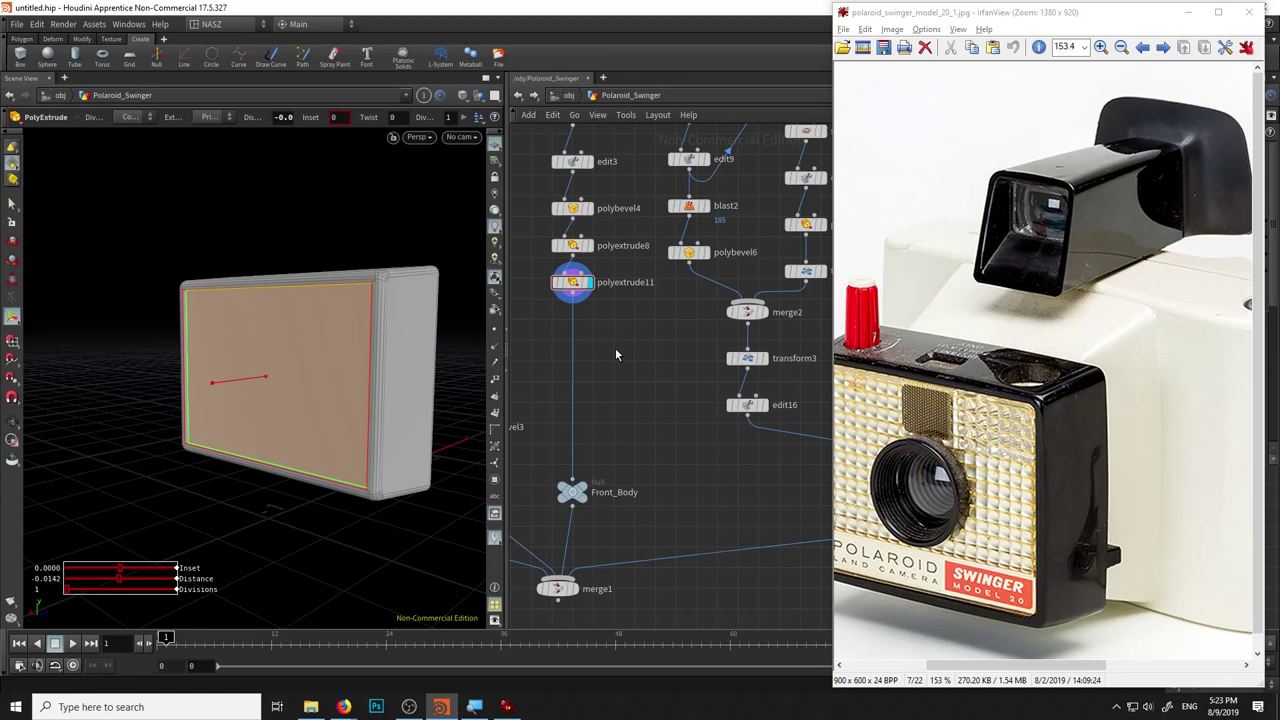
pyautogui.press('Tab')
pyautogui.write('grid')
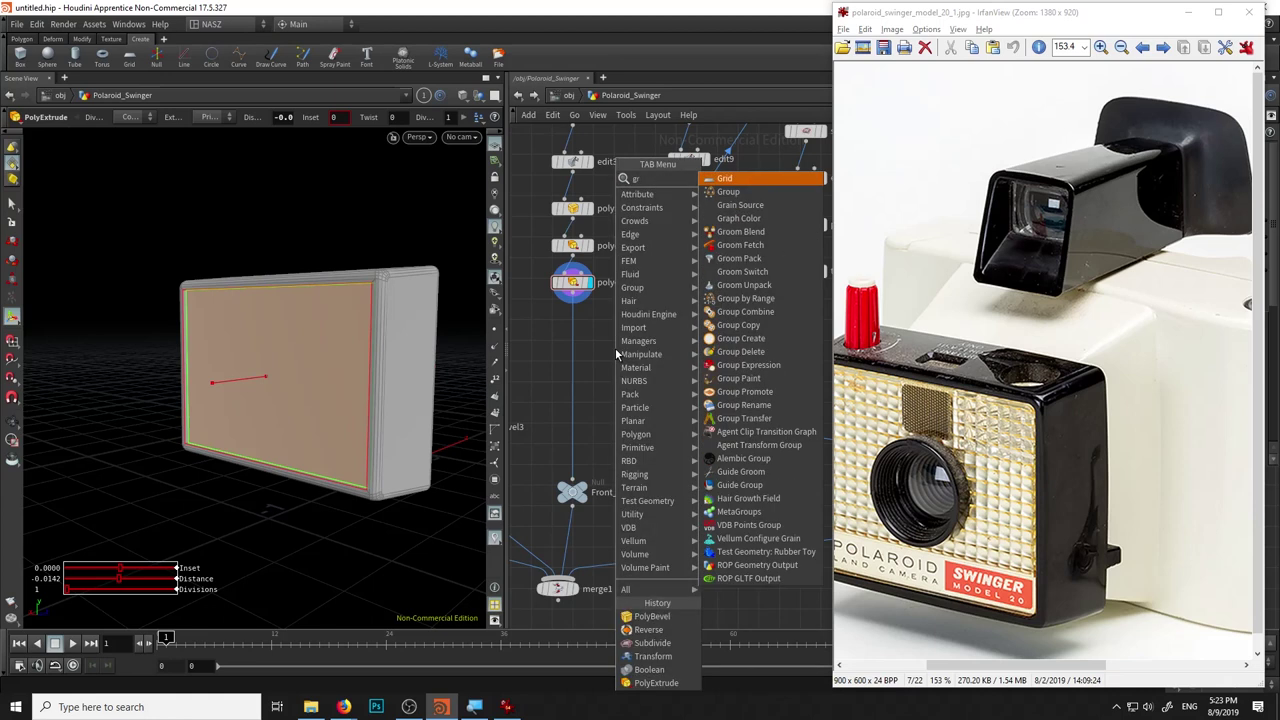
pyautogui.click(727, 181)
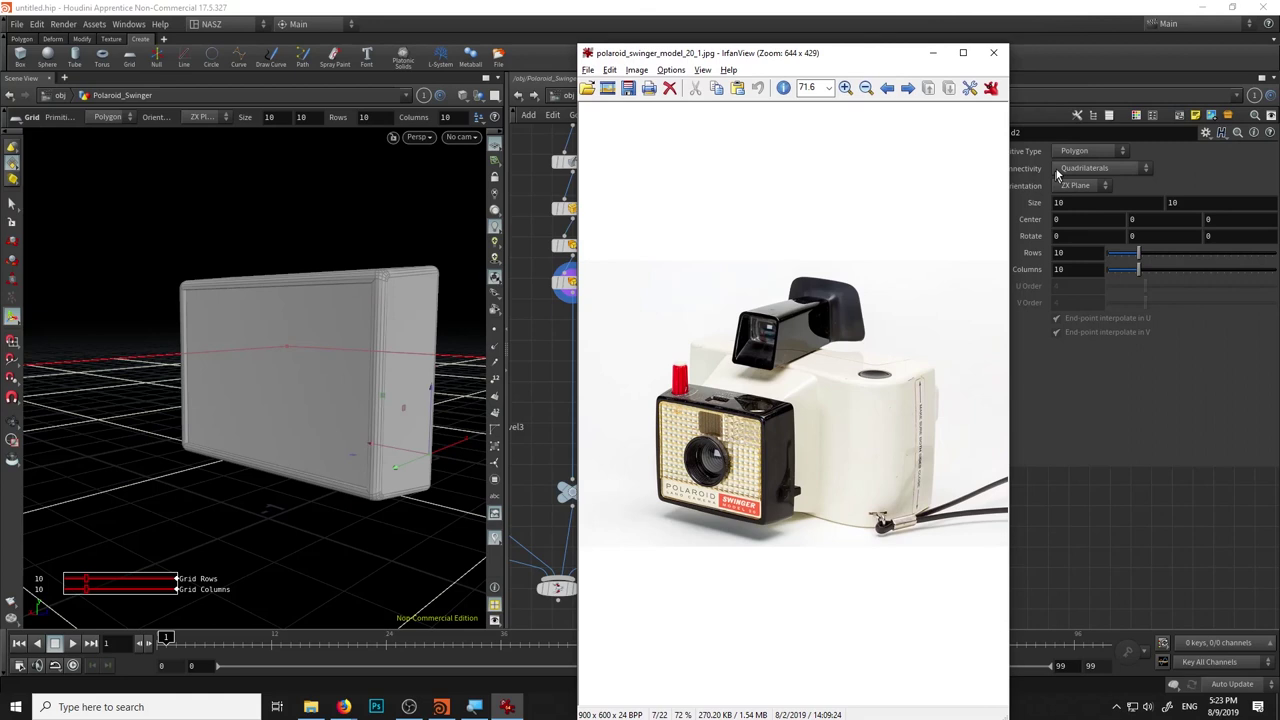
pyautogui.click(1080, 185)
pyautogui.click(1081, 202)
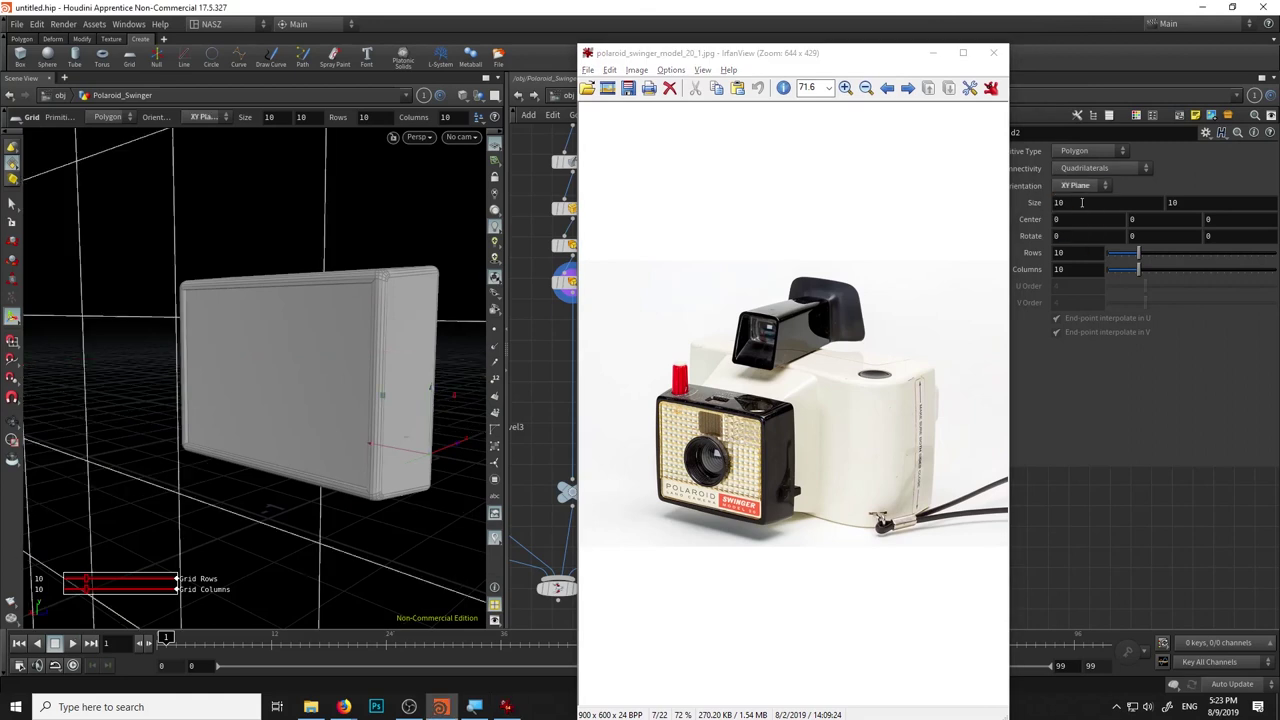
# Set the grid Size to 0.1 by 0.1.
pyautogui.doubleClick(1074, 200)
pyautogui.write('1')
pyautogui.press('Tab')
pyautogui.write('1')
pyautogui.press('Return')
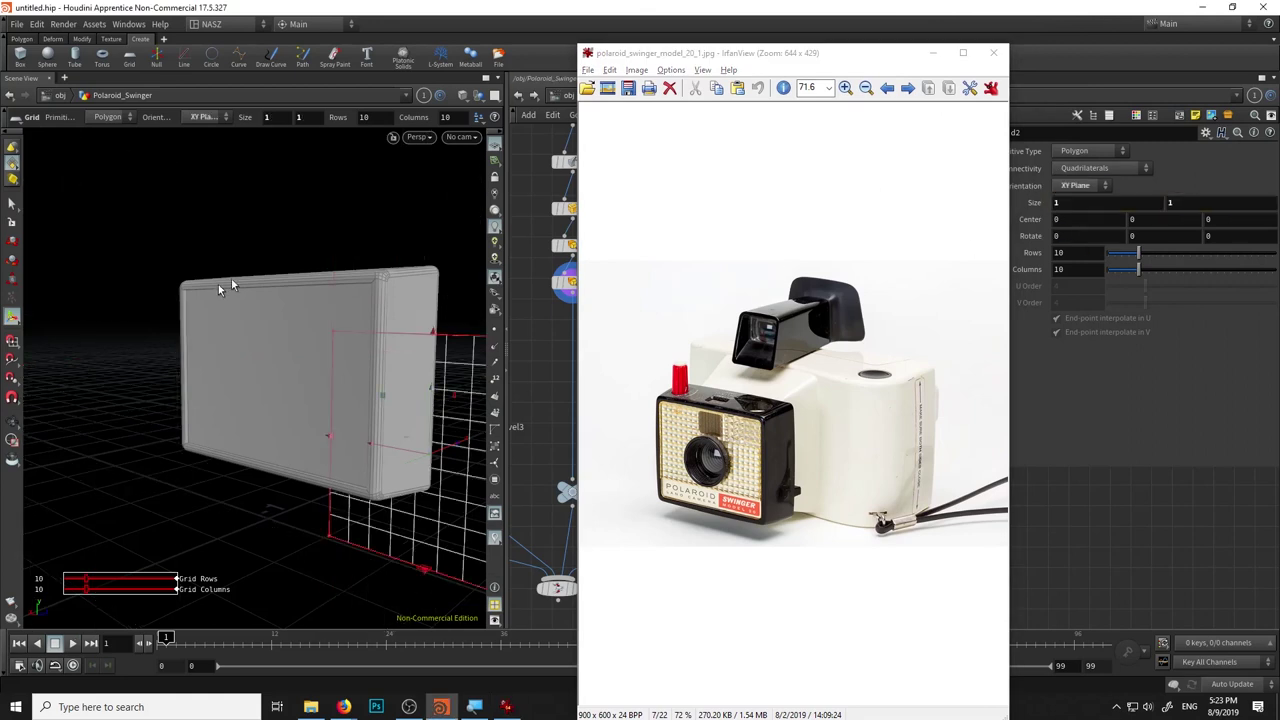
pyautogui.doubleClick(1097, 202)
pyautogui.write('.1')
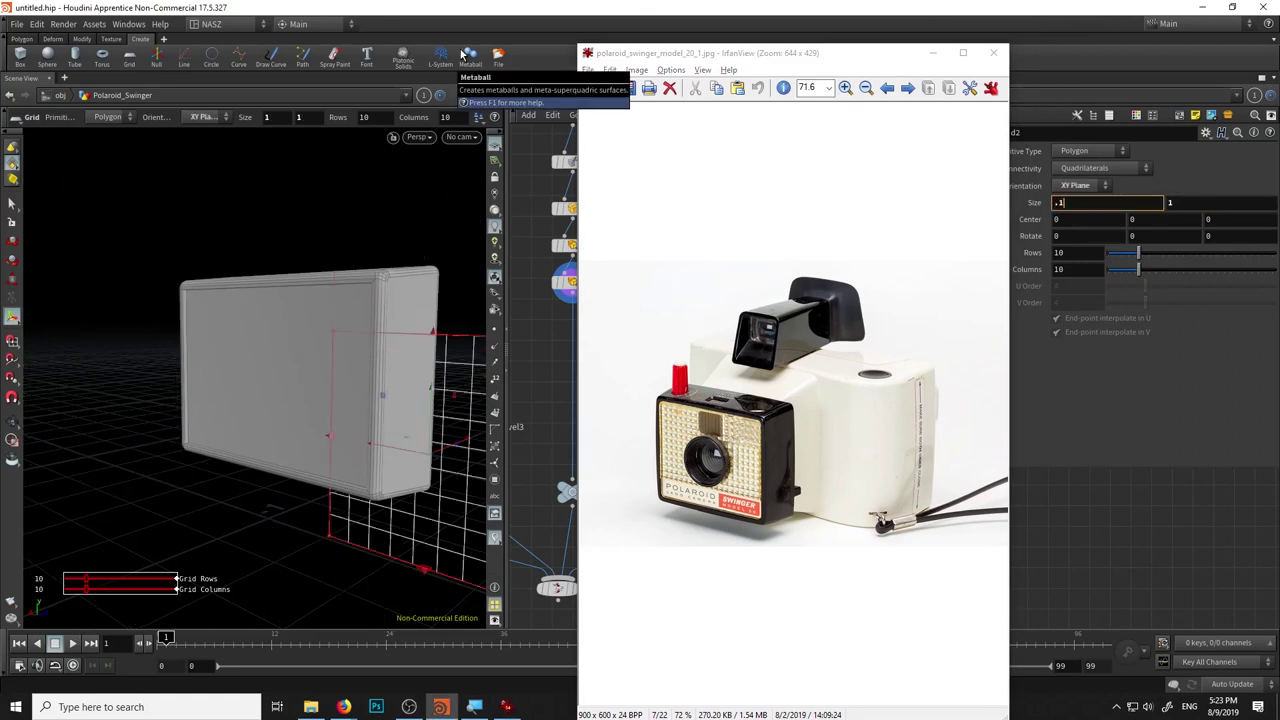
pyautogui.press('Tab')
pyautogui.write('.1')
pyautogui.press('Return')
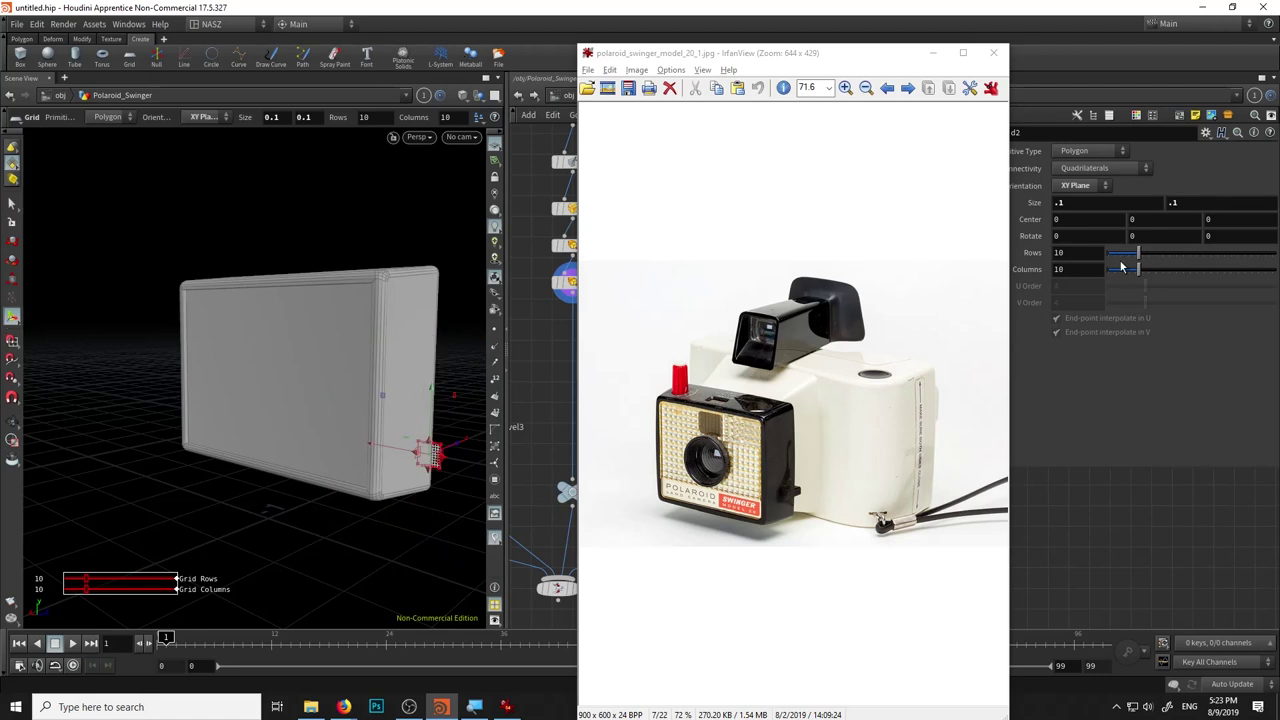
# Give the grid 2 rows and 2 columns and move it to the body's front face.
pyautogui.doubleClick(1078, 252)
pyautogui.write('2')
pyautogui.press('Tab')
pyautogui.write('2')
pyautogui.press('Return')
pyautogui.moveTo(435, 410)
pyautogui.mouseDown()
pyautogui.moveTo(434, 290)
pyautogui.moveTo(480, 197)
pyautogui.moveTo(333, 298)
pyautogui.moveTo(394, 323)
pyautogui.moveTo(409, 314)
pyautogui.mouseUp()
pyautogui.press('Escape')
pyautogui.press('Return')
pyautogui.moveTo(718, 62); pyautogui.dragTo(792, 38)
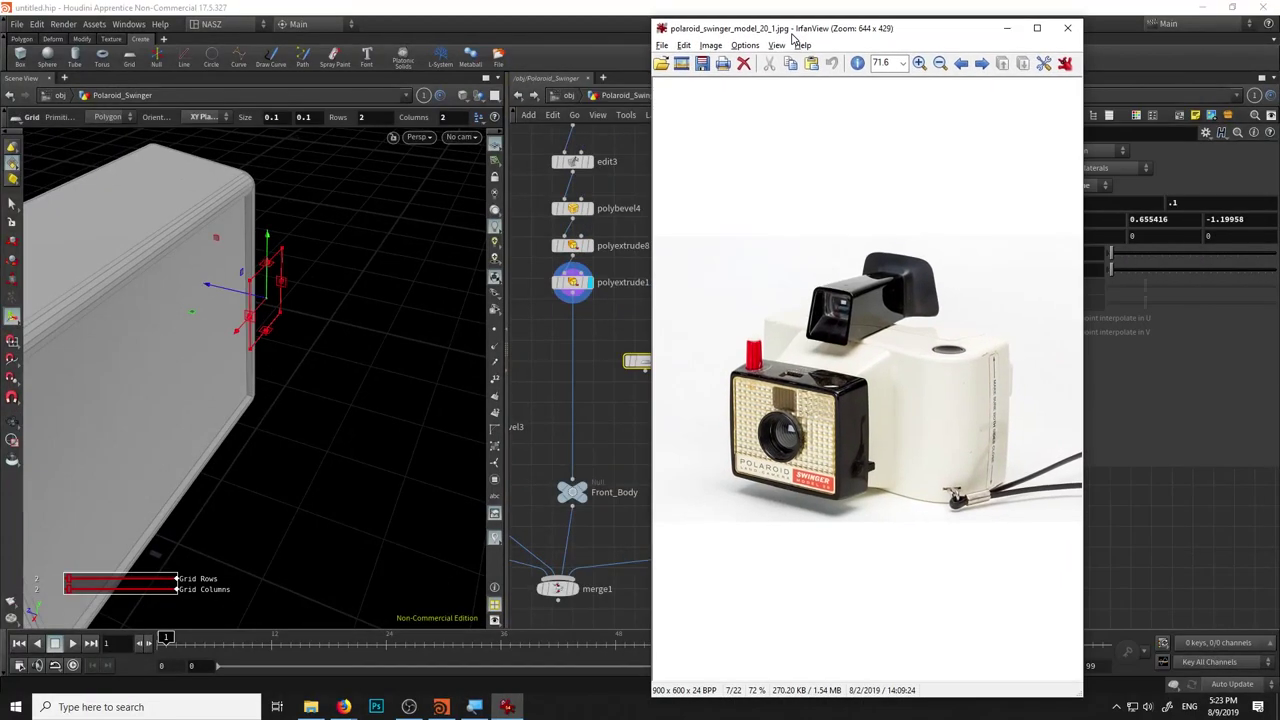
pyautogui.keyDown('alt'); pyautogui.moveTo(480, 230); pyautogui.dragTo(366, 314); pyautogui.keyUp('alt')
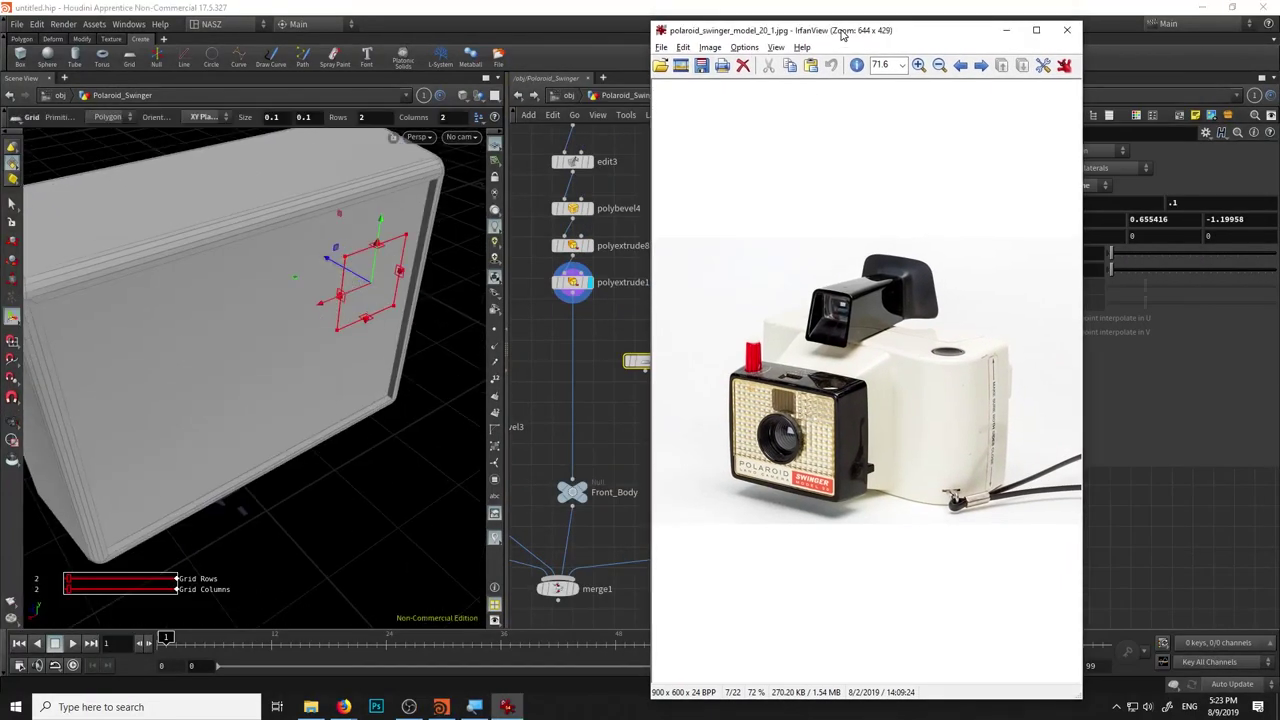
# Increase the grid to 3 rows and 3 columns and frame it in the view.
pyautogui.moveTo(843, 35); pyautogui.dragTo(777, 38)
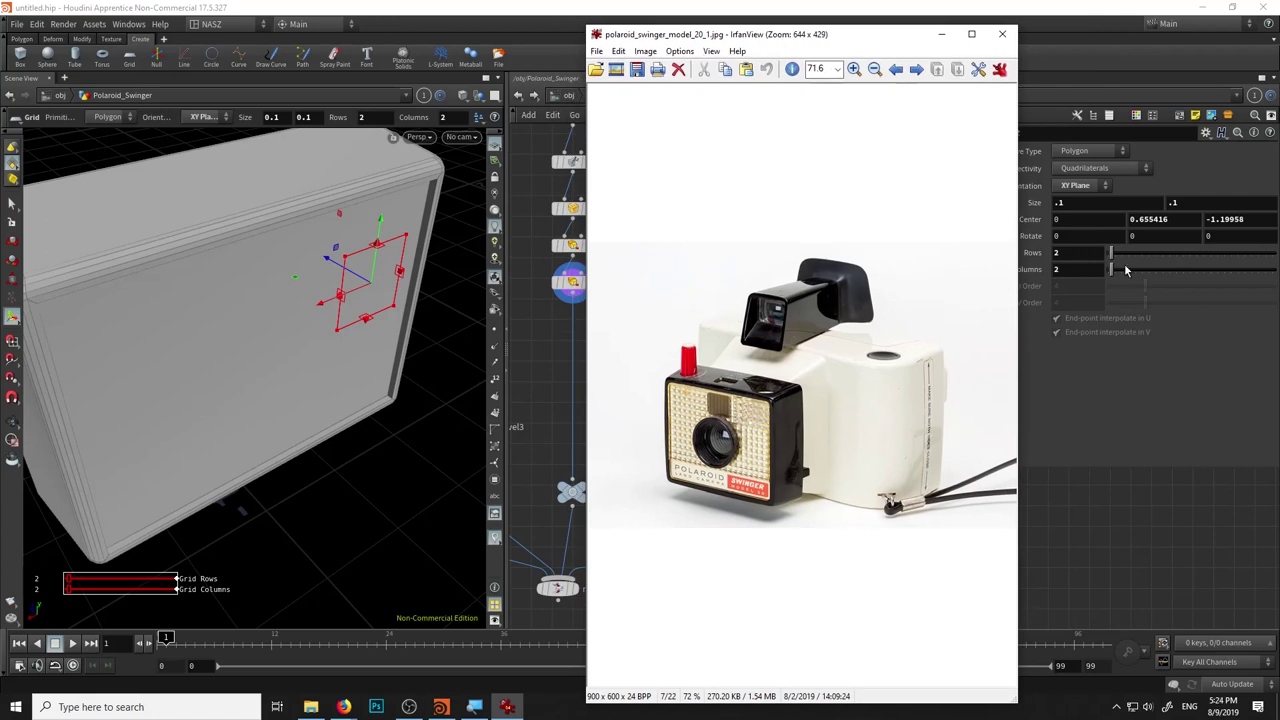
pyautogui.moveTo(1110, 255); pyautogui.dragTo(1116, 262)
pyautogui.moveTo(777, 34)
pyautogui.mouseDown()
pyautogui.moveTo(419, 23)
pyautogui.moveTo(927, 349)
pyautogui.moveTo(906, 383)
pyautogui.mouseUp()
pyautogui.click(666, 340)
pyautogui.press('f')
pyautogui.moveTo(1110, 270); pyautogui.dragTo(1115, 278)
pyautogui.scroll(-3, 383, 277)
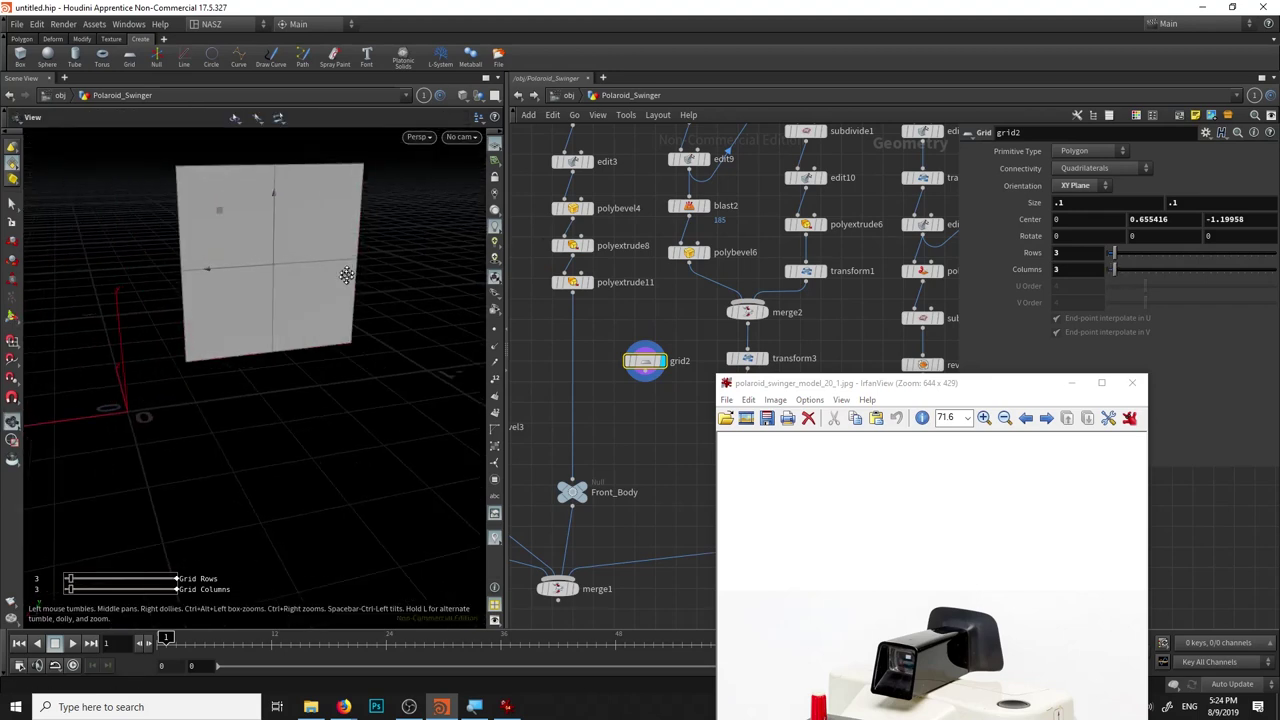
# Enlarge the IrfanView reference photo to 147% and position it to show the grille.
pyautogui.keyDown('alt'); pyautogui.moveTo(257, 371); pyautogui.dragTo(300, 340); pyautogui.keyUp('alt')
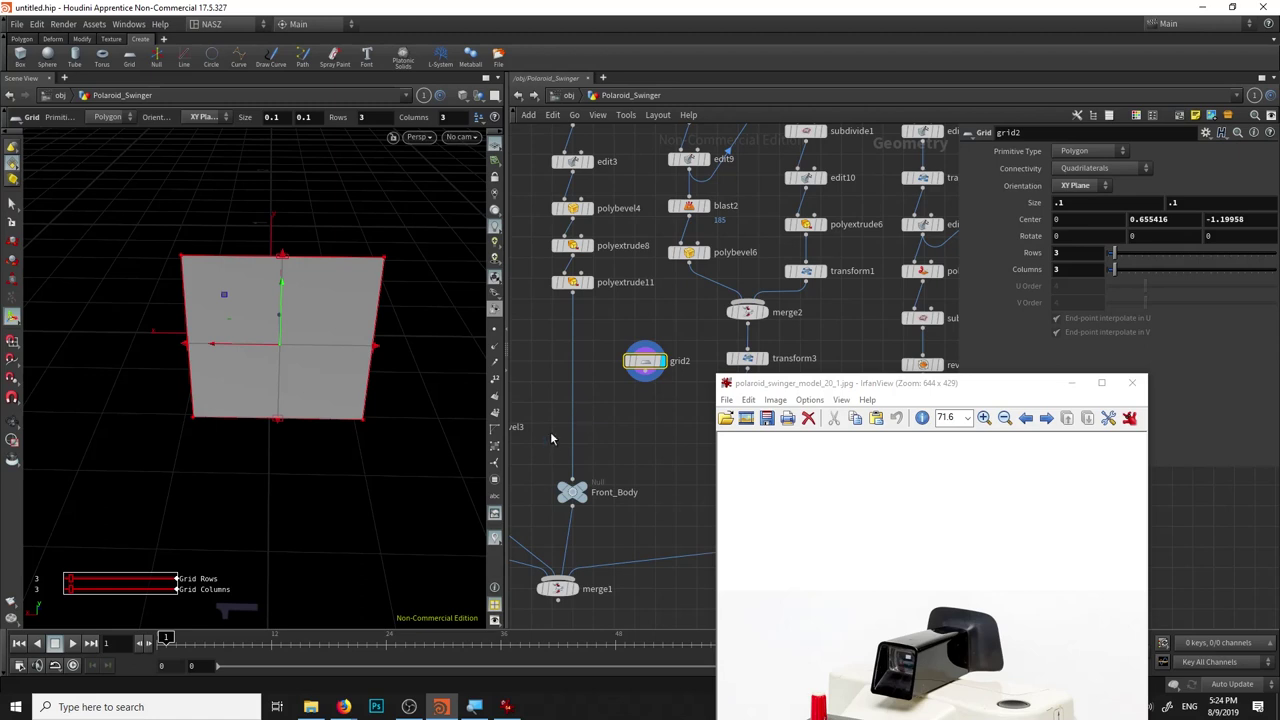
pyautogui.moveTo(794, 391); pyautogui.dragTo(811, 183)
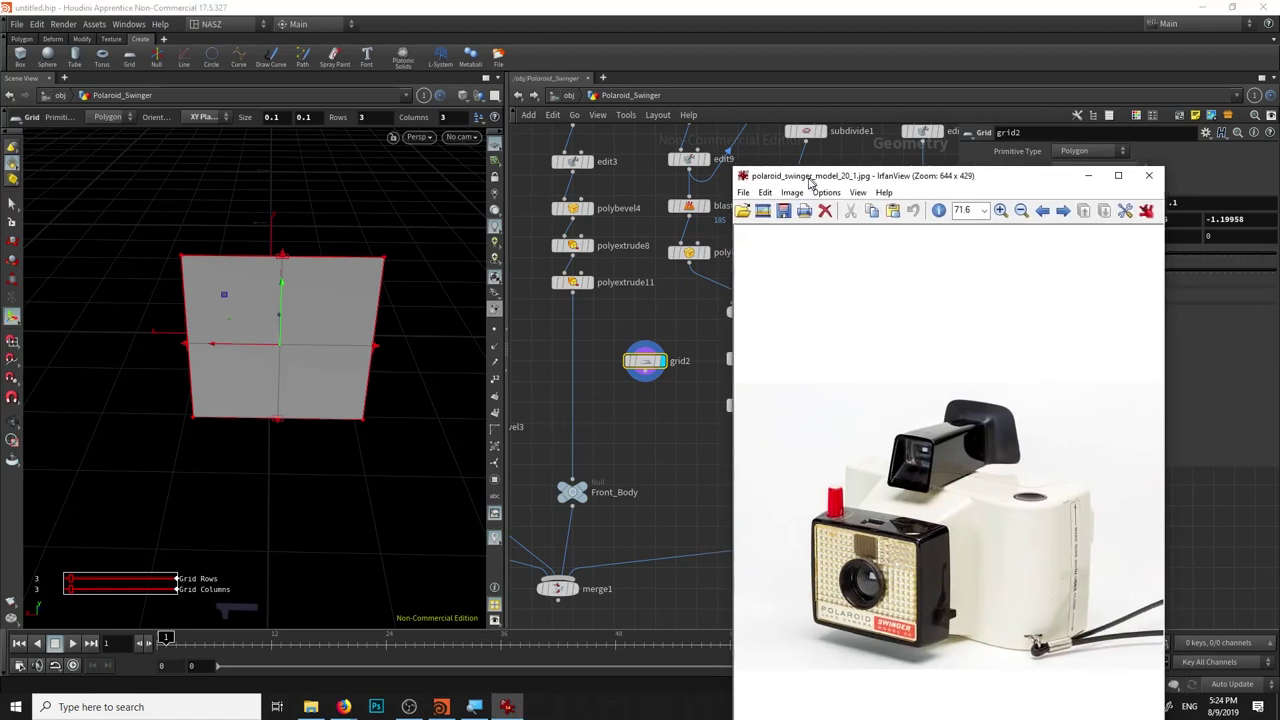
pyautogui.click(1000, 210)
pyautogui.click(1000, 210)
pyautogui.click(1000, 210)
pyautogui.click(1000, 210)
pyautogui.moveTo(936, 180); pyautogui.dragTo(916, 47)
pyautogui.moveTo(922, 80); pyautogui.dragTo(922, 400)
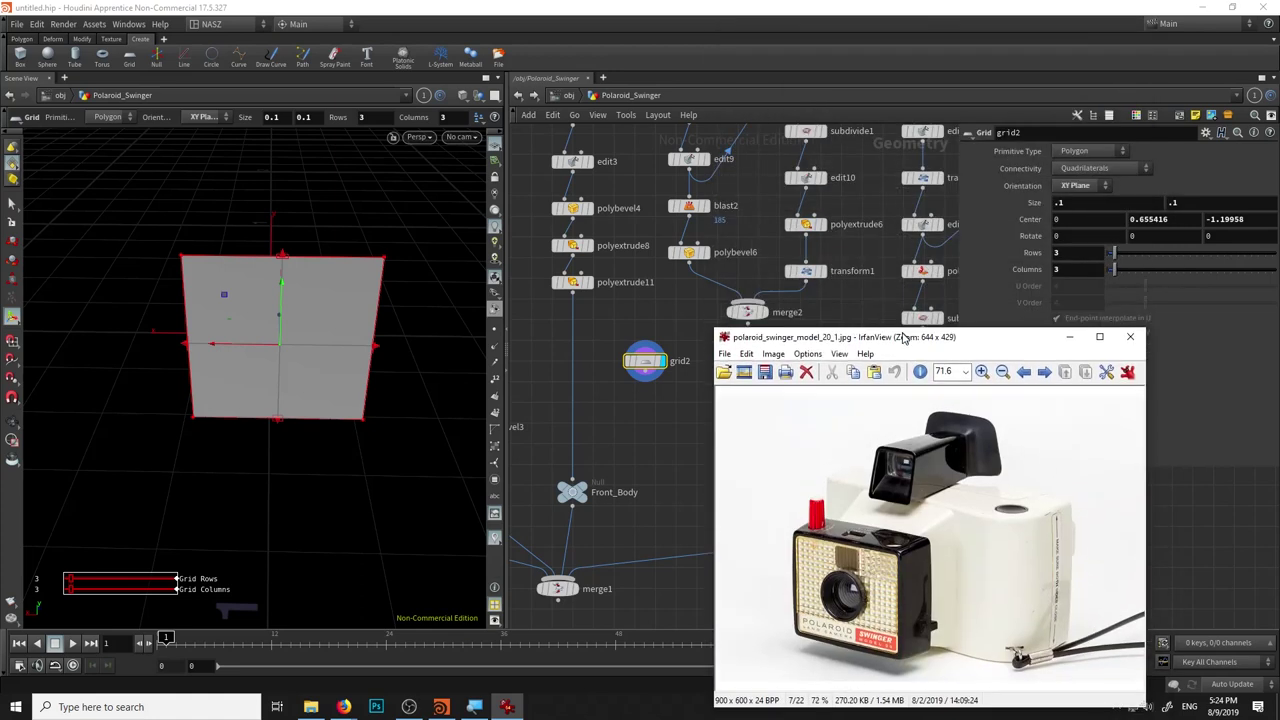
pyautogui.click(982, 427)
pyautogui.click(982, 427)
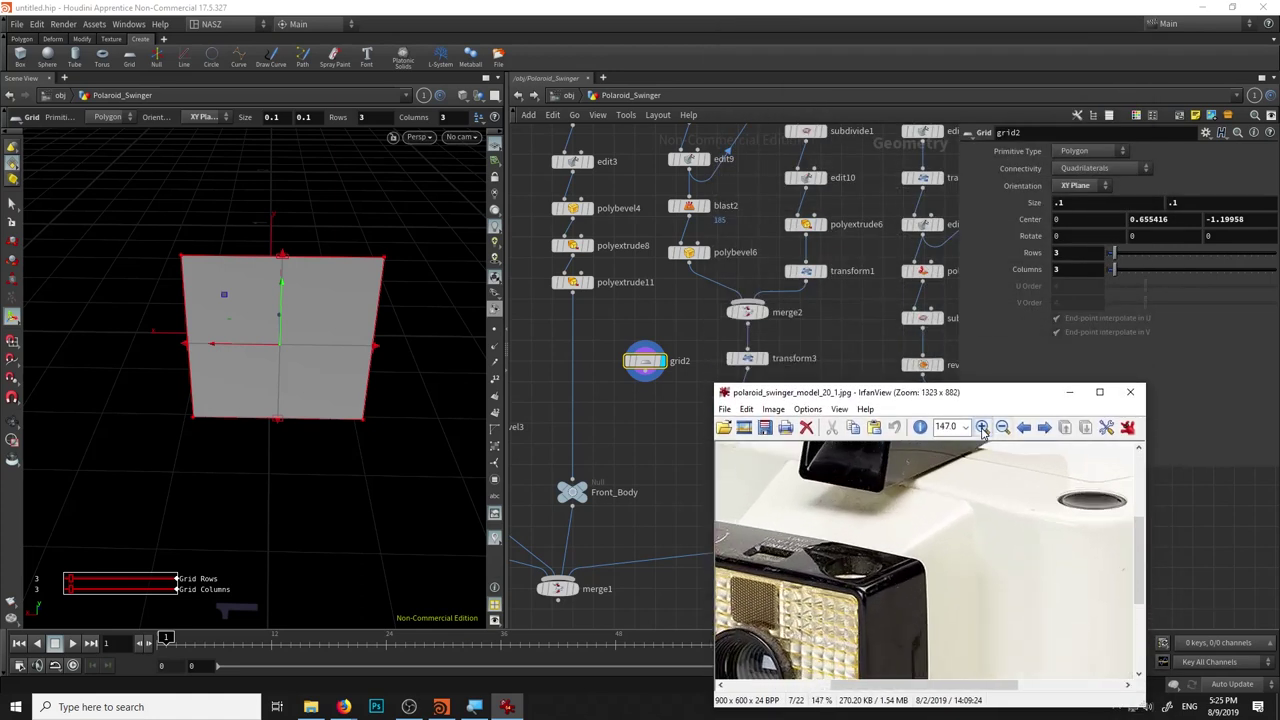
pyautogui.moveTo(1145, 540); pyautogui.dragTo(1139, 630)
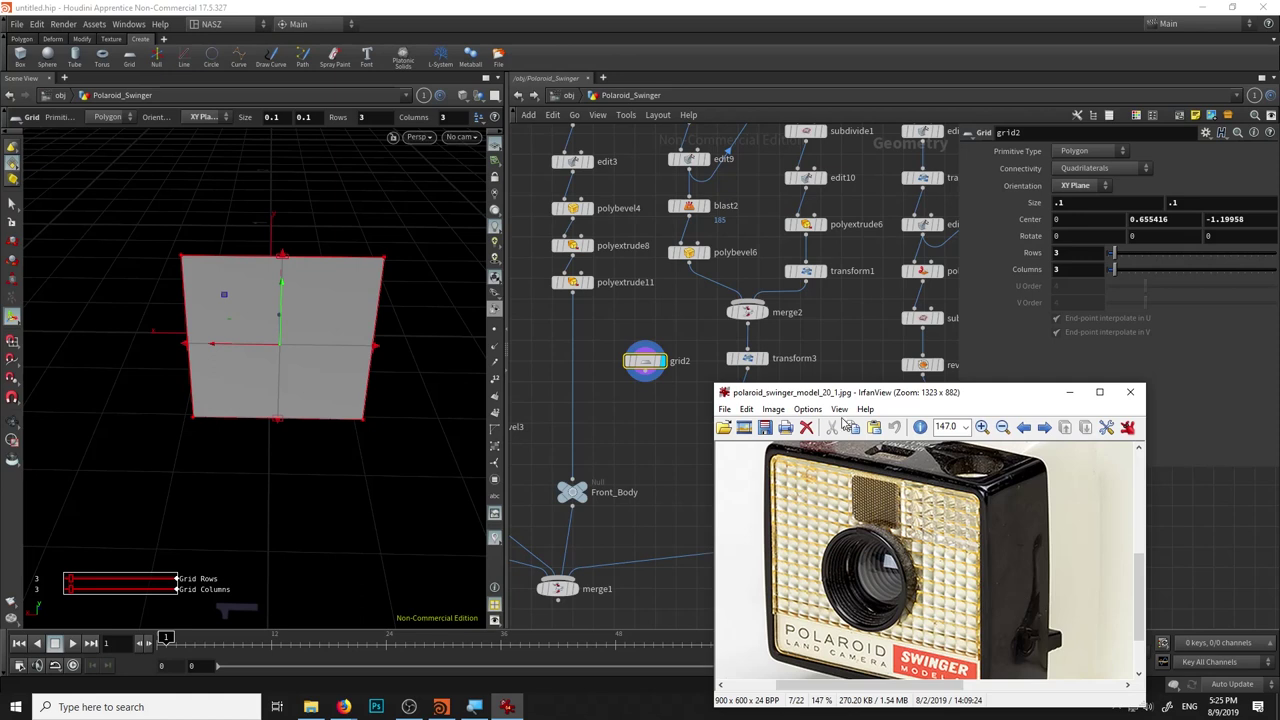
# Add a series of edge-loop splits (polysplit8 to polysplit13) across grid2.
pyautogui.click(658, 410)
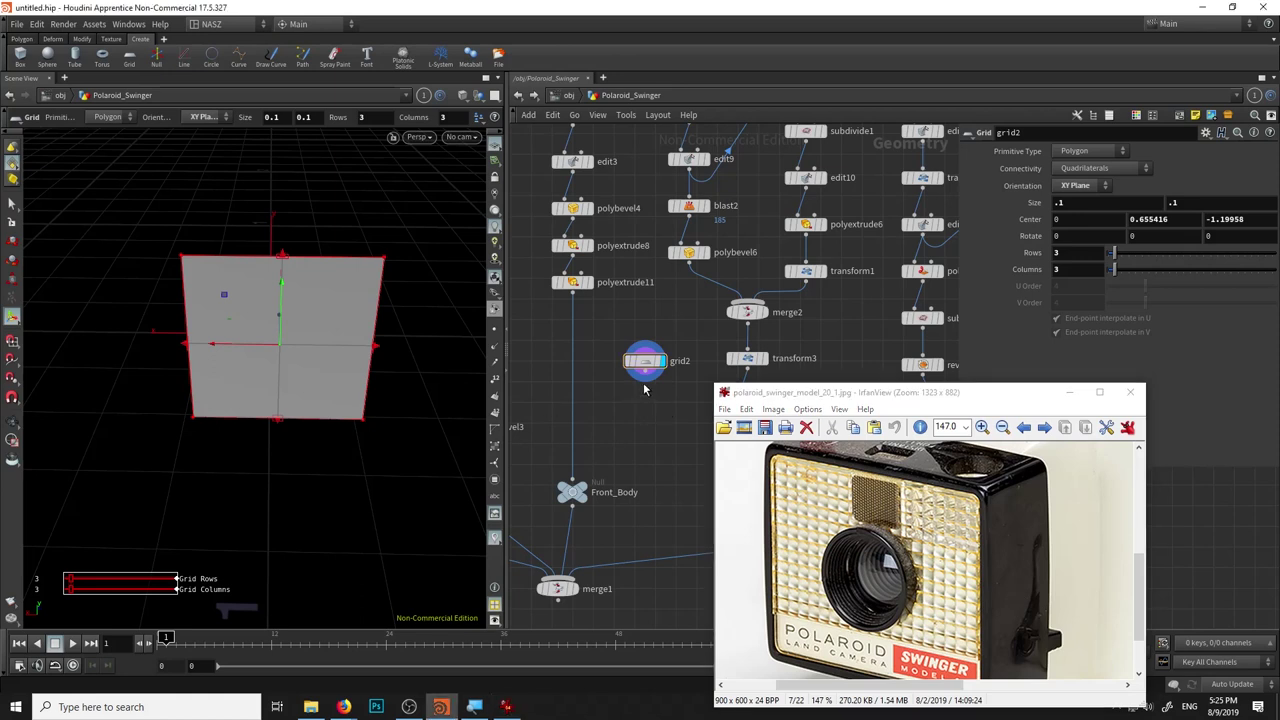
pyautogui.moveTo(645, 390); pyautogui.dragTo(614, 393, button='middle')
pyautogui.keyDown('alt'); pyautogui.moveTo(346, 351); pyautogui.dragTo(305, 368); pyautogui.keyUp('alt')
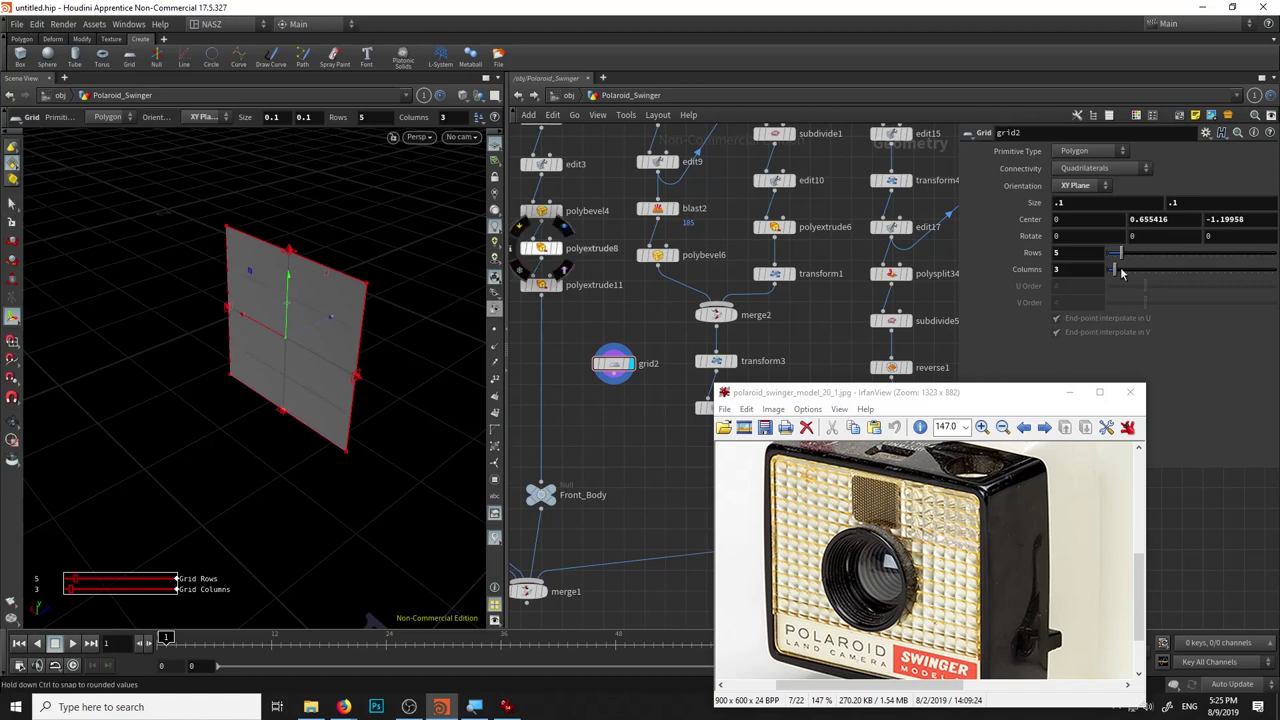
pyautogui.press('Tab')
pyautogui.press('Return')
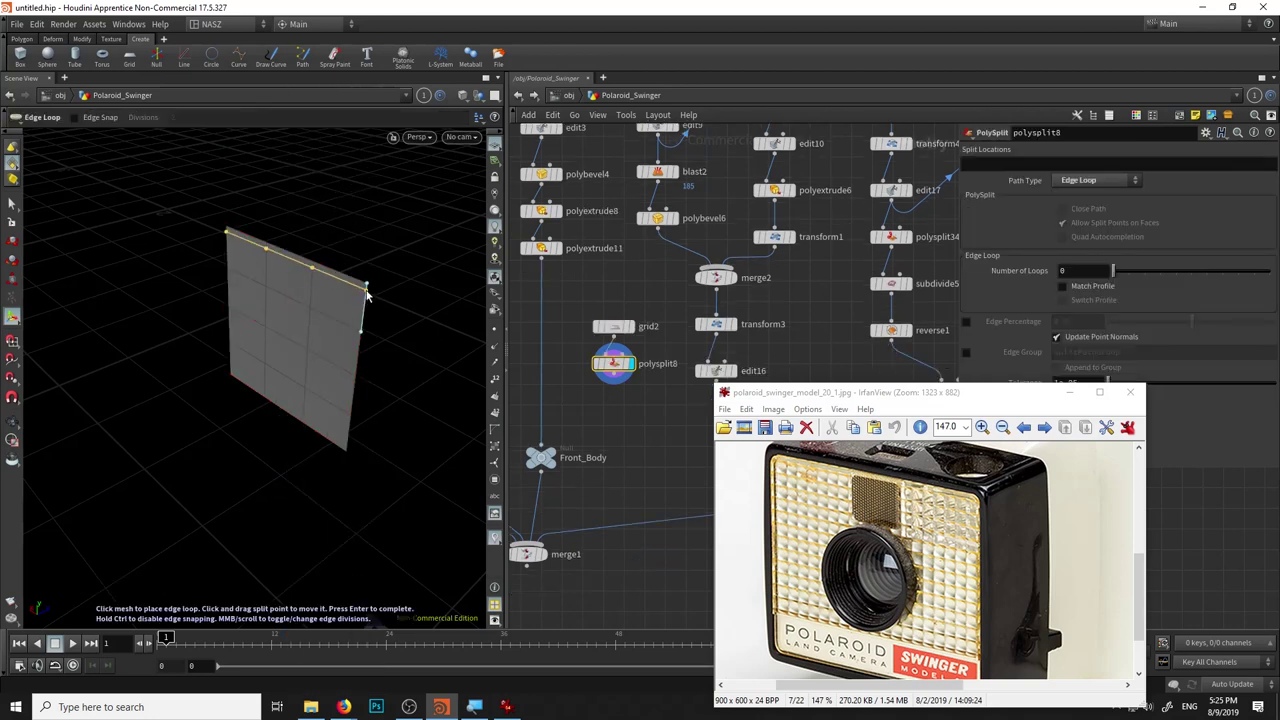
pyautogui.press('Tab')
pyautogui.click(352, 433)
pyautogui.press('Tab')
pyautogui.click(370, 547)
pyautogui.press('Tab')
pyautogui.click(334, 543)
pyautogui.click(234, 378)
pyautogui.moveTo(613, 364)
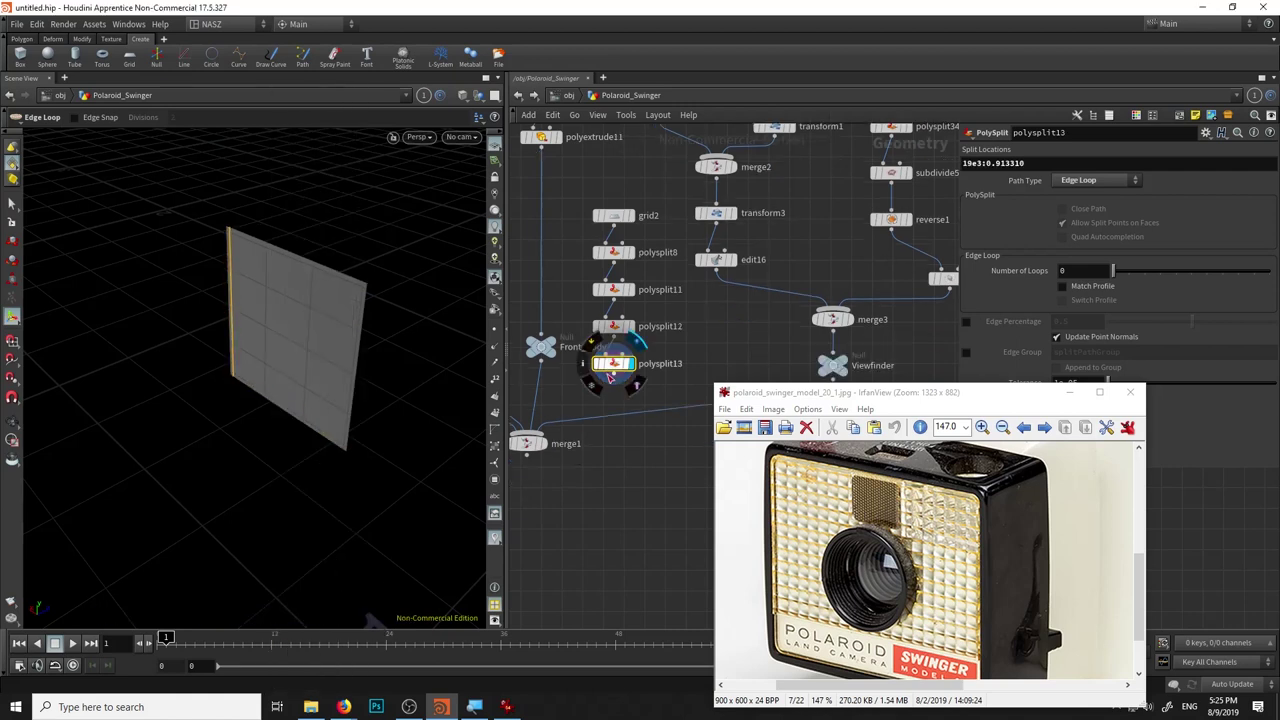
# Add subdivide4 below polysplit13 with subdivision depth 2.
pyautogui.press('Tab')
pyautogui.click(655, 672)
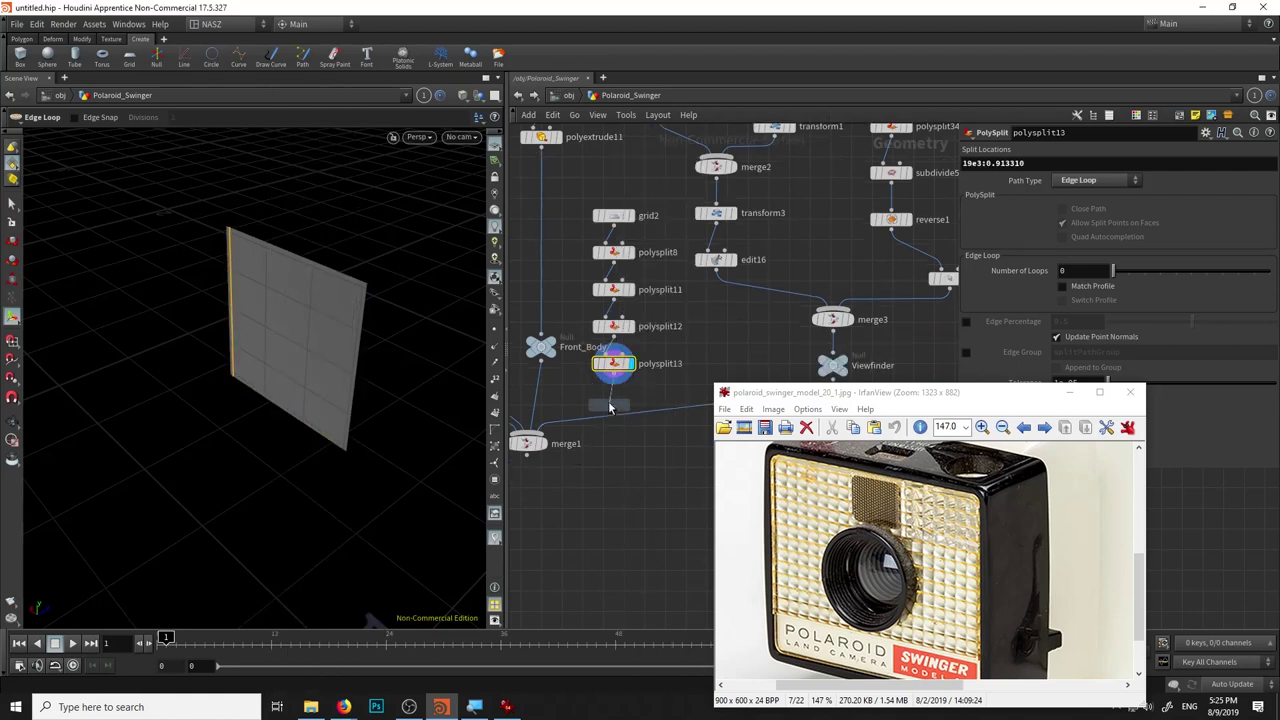
pyautogui.click(613, 405)
pyautogui.moveTo(1222, 204); pyautogui.dragTo(1170, 202)
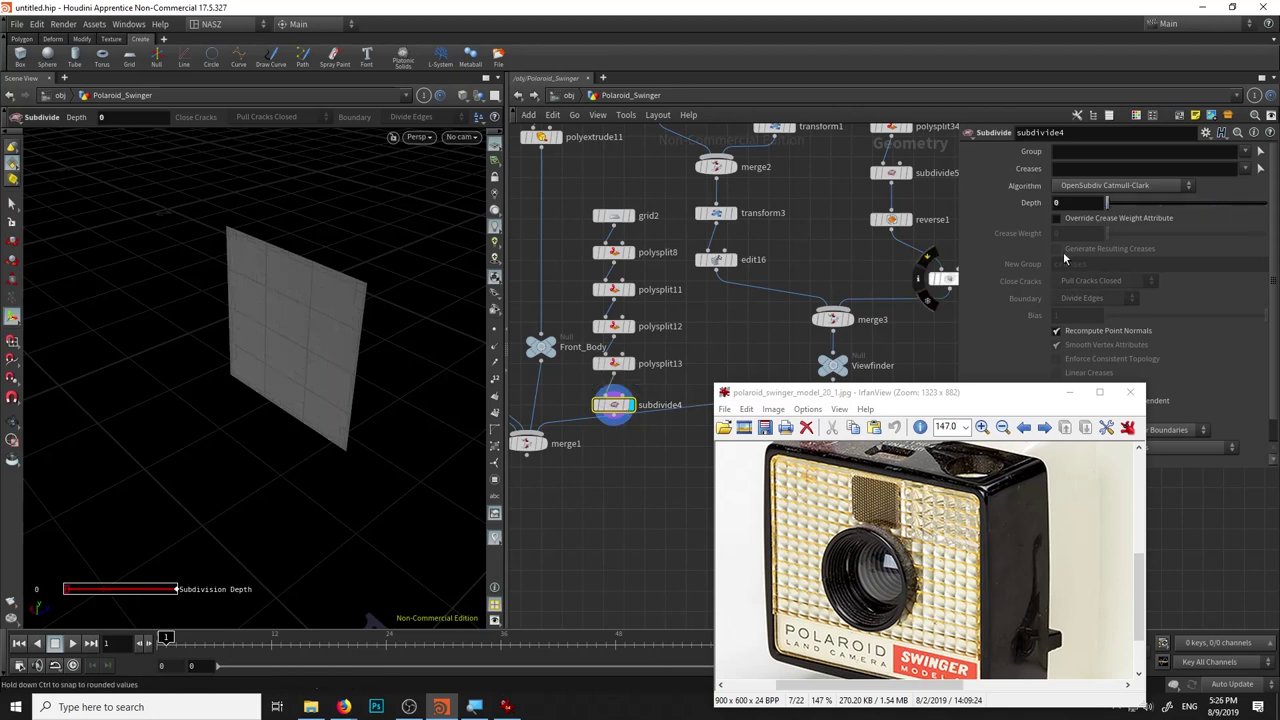
# Tidy the grid2–polysplit13 chain above subdivide4 and display the plain grid2 output.
pyautogui.moveTo(648, 190)
pyautogui.mouseDown()
pyautogui.moveTo(588, 380)
pyautogui.moveTo(619, 291)
pyautogui.moveTo(613, 313)
pyautogui.mouseUp()
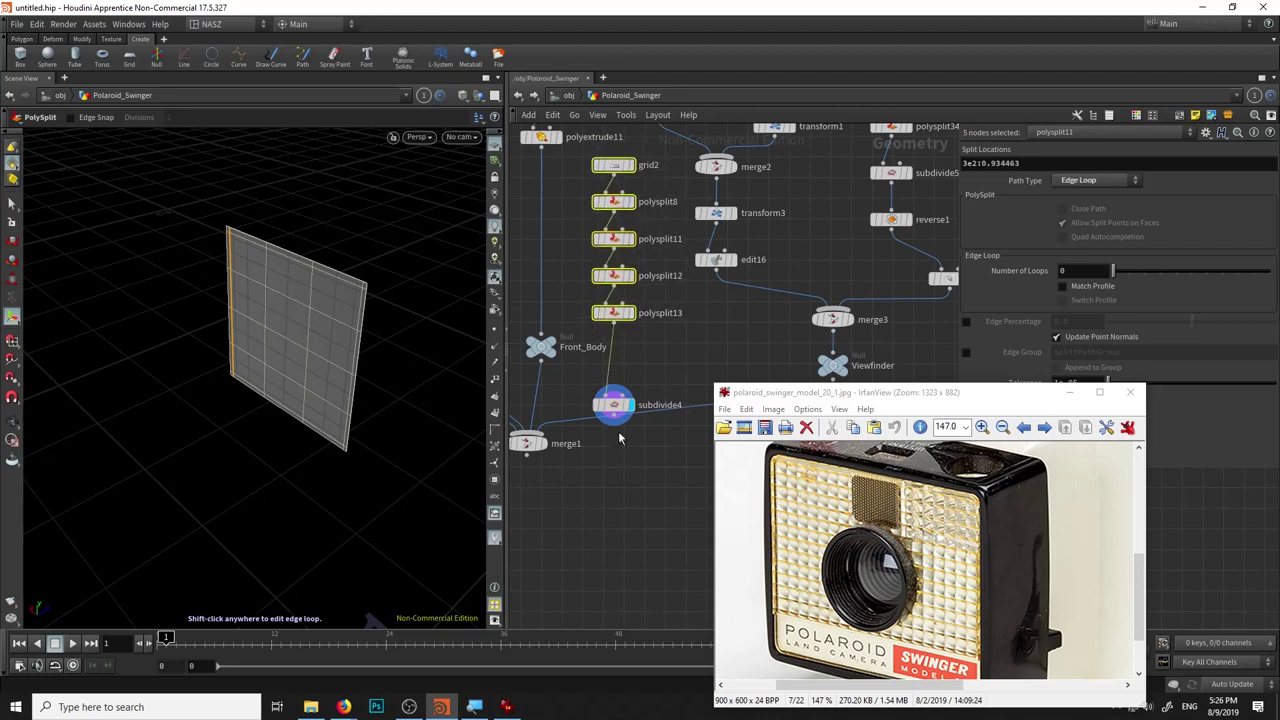
pyautogui.moveTo(615, 408); pyautogui.dragTo(621, 380)
pyautogui.click(613, 238)
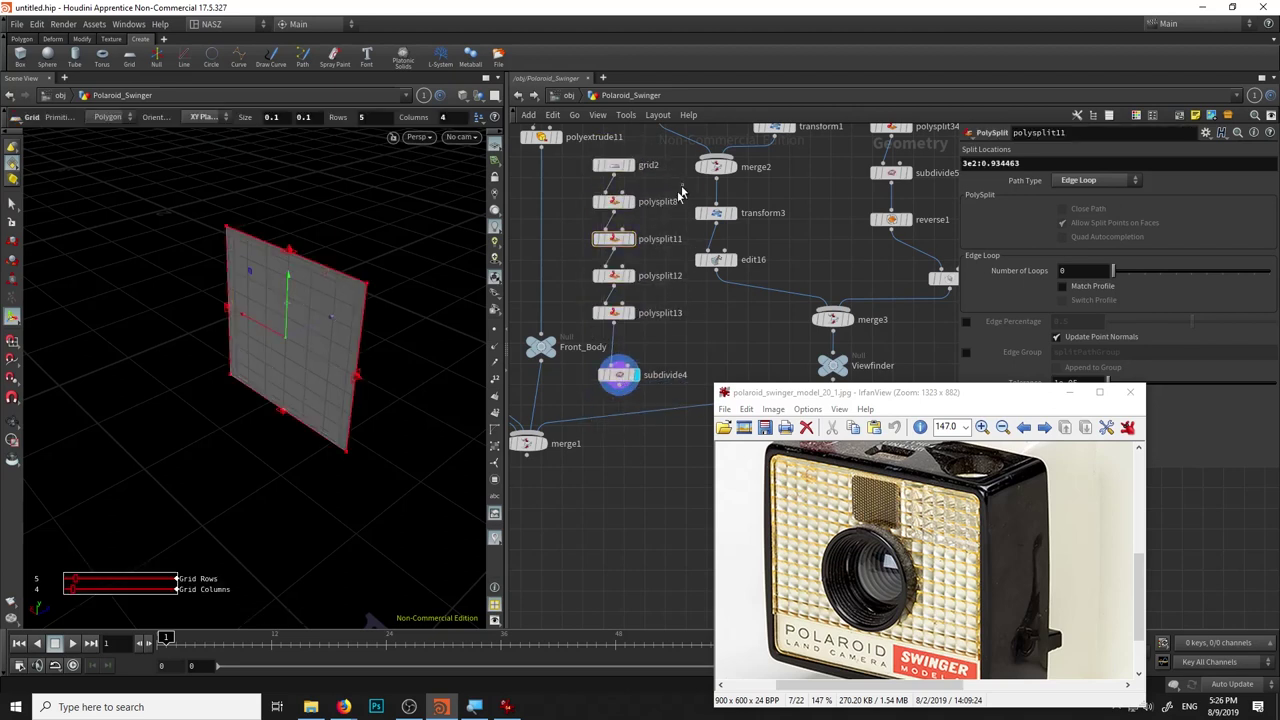
pyautogui.click(12, 203)
pyautogui.click(627, 165)
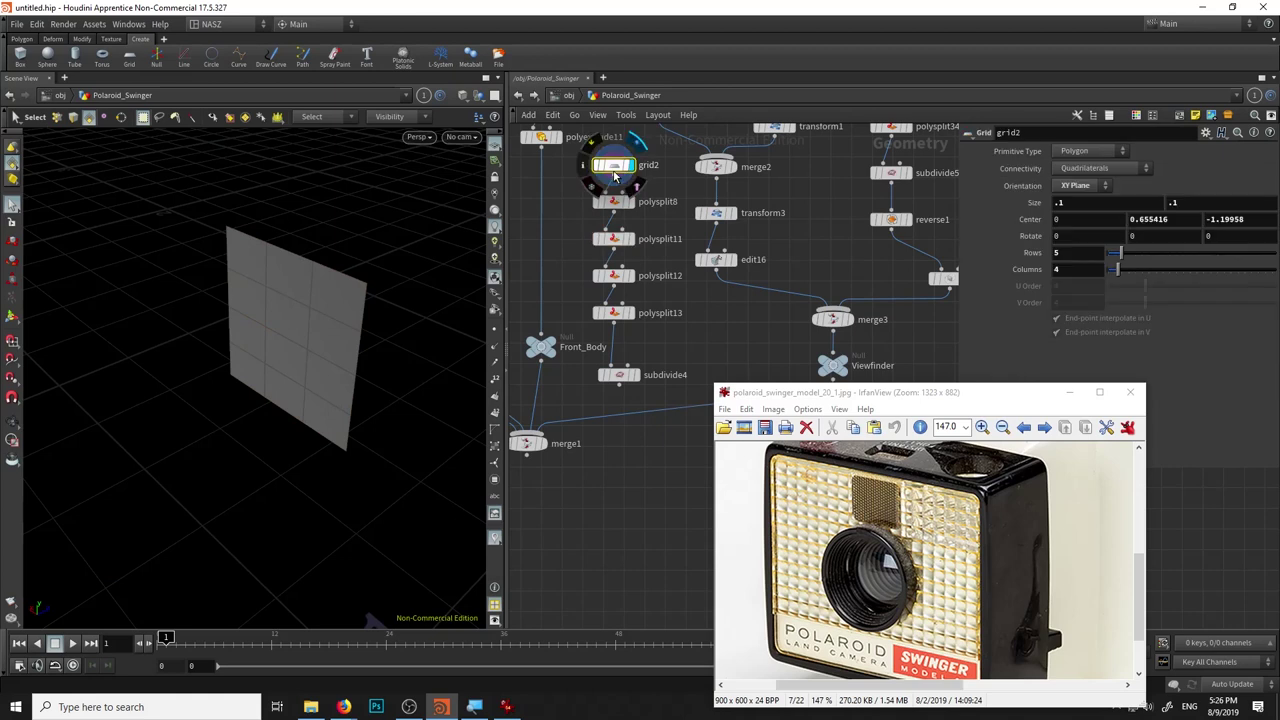
# Delete the four polysplit nodes from the grid chain.
pyautogui.moveTo(662, 196); pyautogui.dragTo(600, 325)
pyautogui.press('Delete')
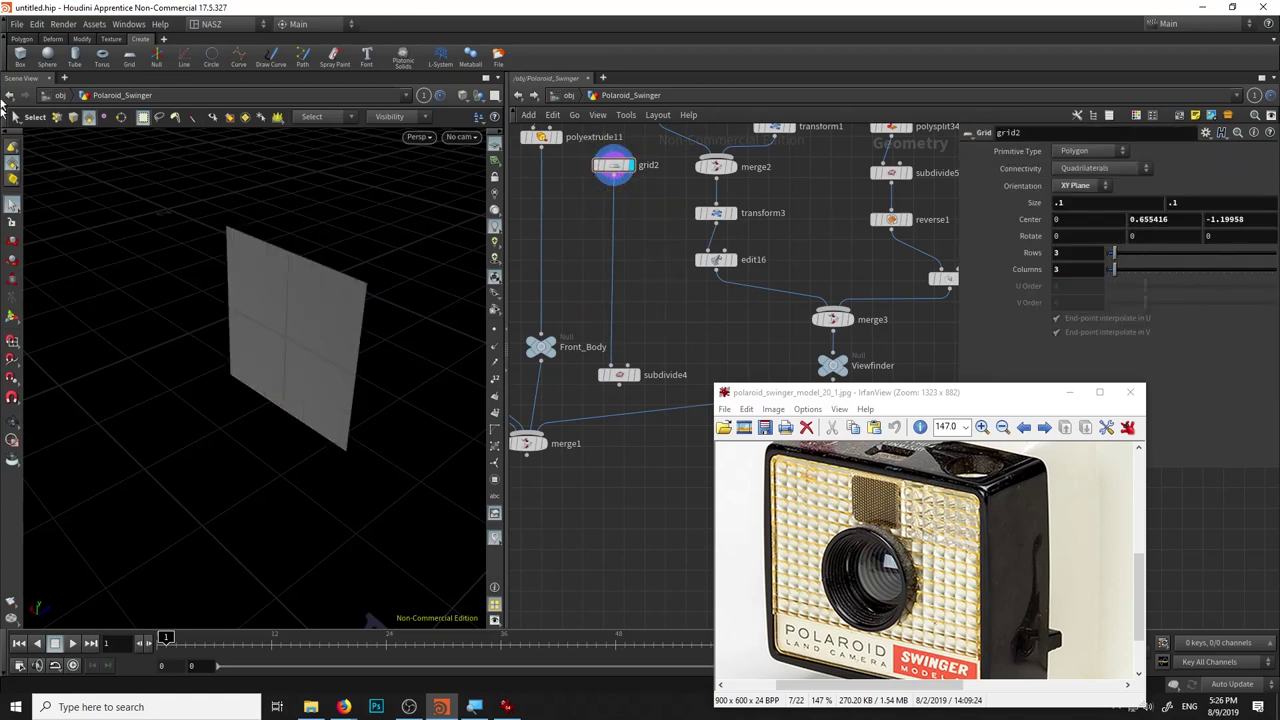
pyautogui.press('3')
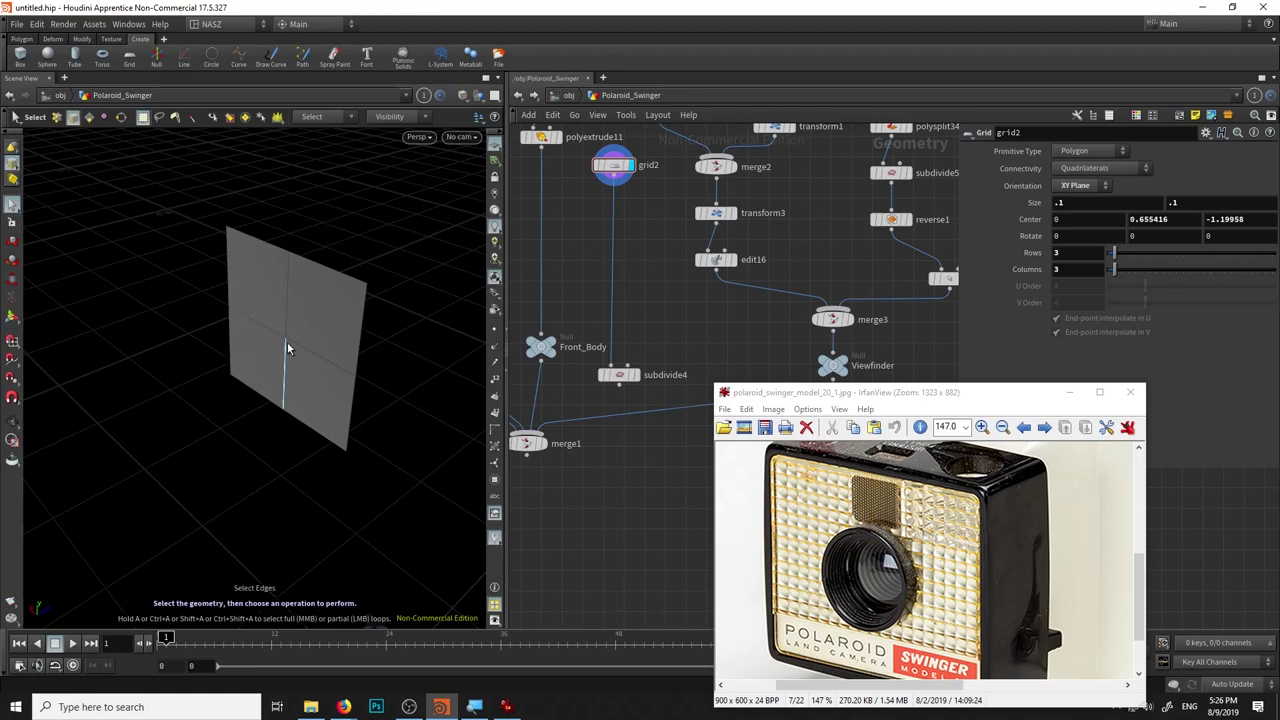
pyautogui.press('t')
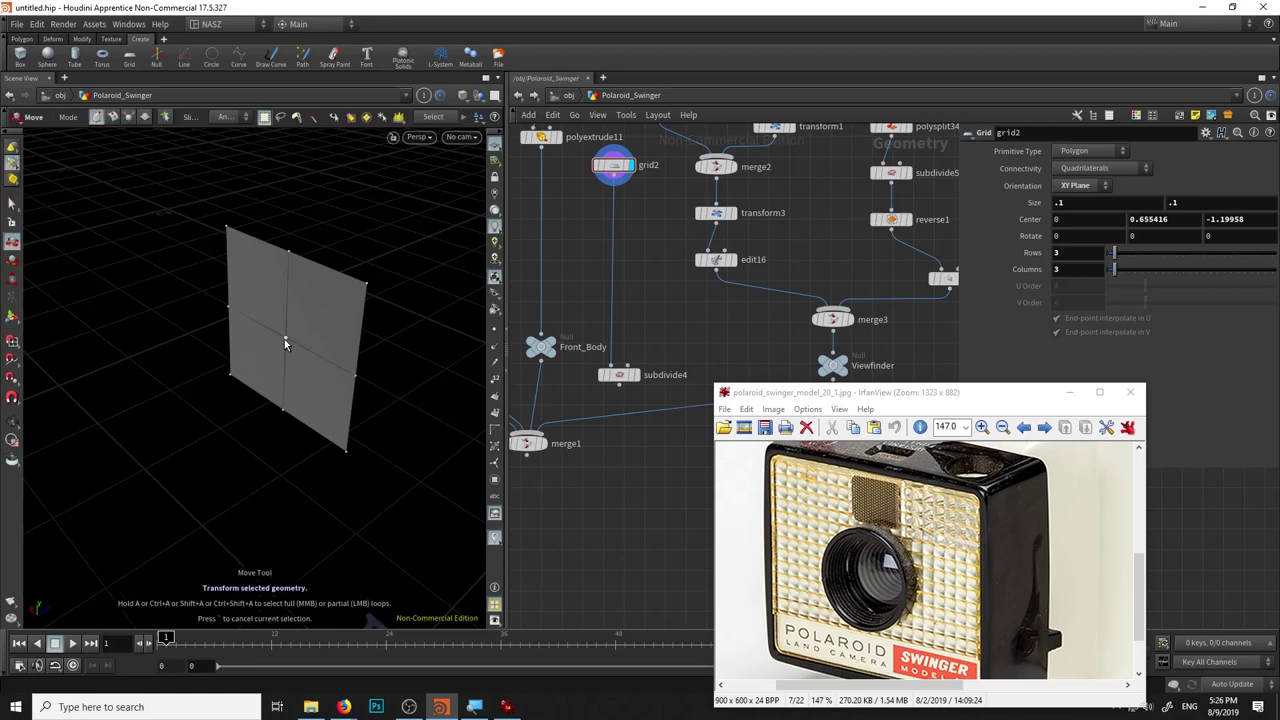
# Soft-edit the grid's centre point back along Z with edit20, then check the subdivided tile from the front.
pyautogui.click(286, 343)
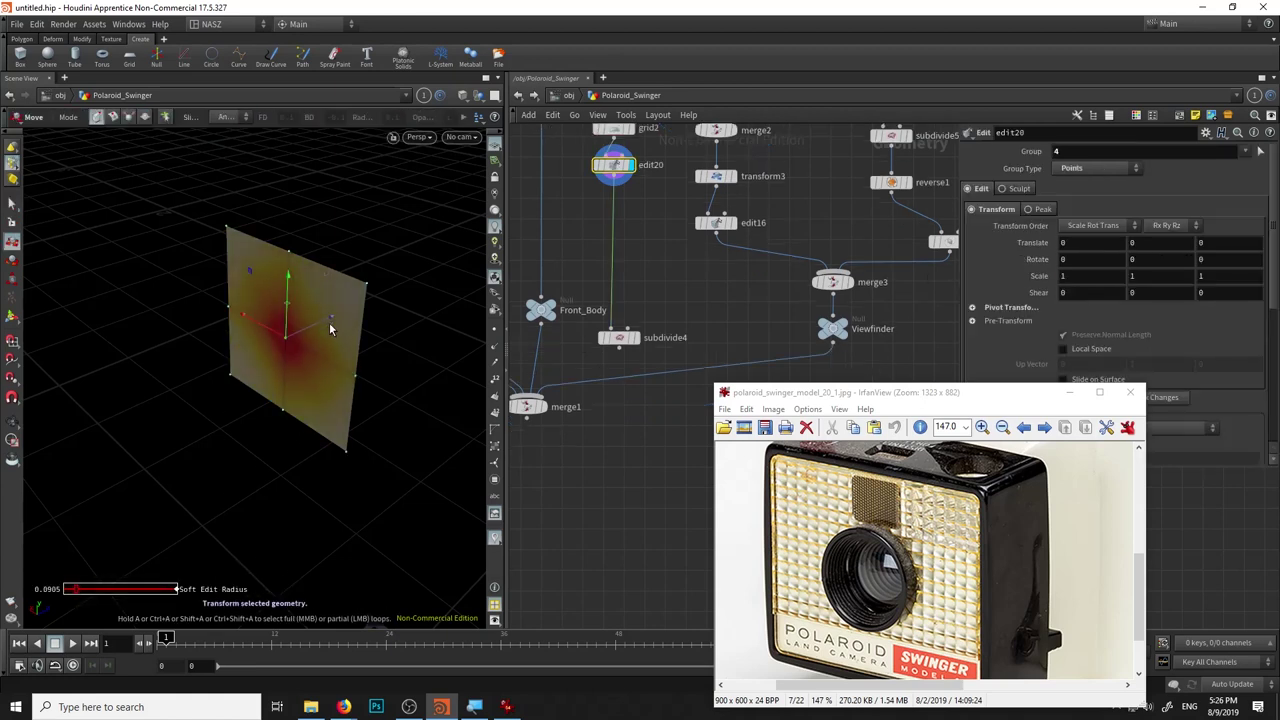
pyautogui.moveTo(335, 332); pyautogui.dragTo(329, 329)
pyautogui.moveTo(612, 177); pyautogui.dragTo(610, 243, button='middle')
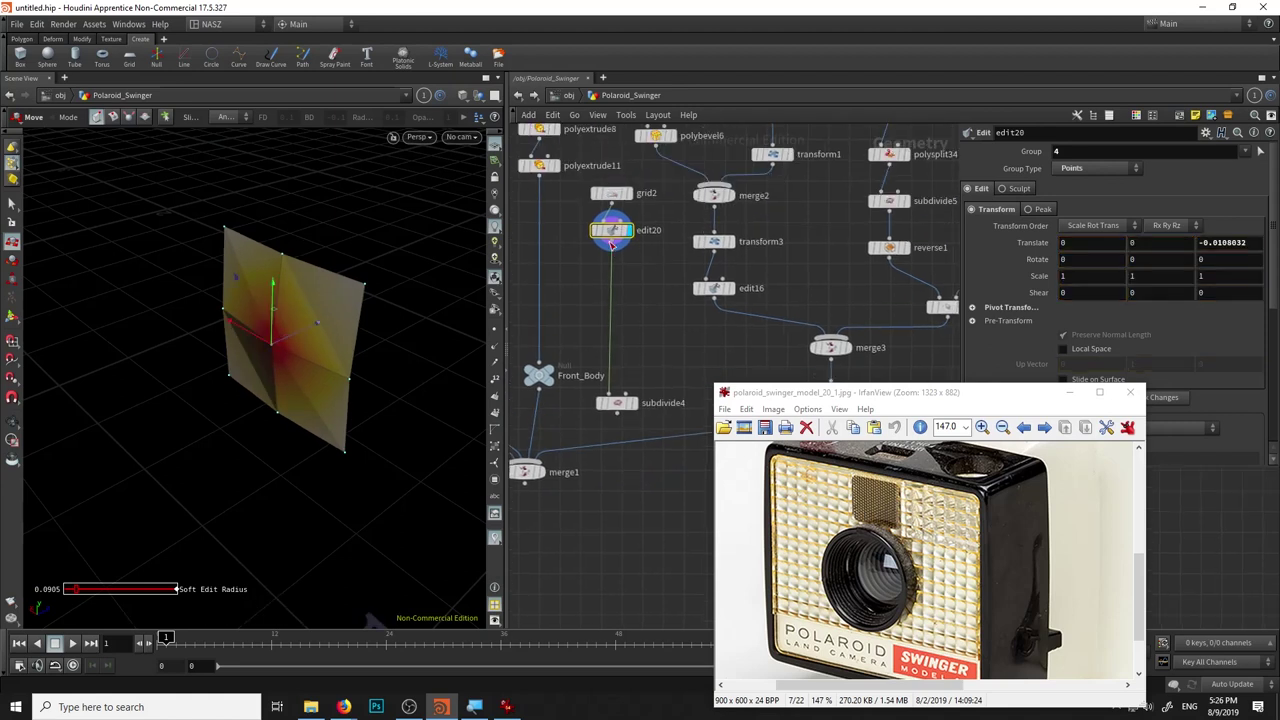
pyautogui.click(634, 403)
pyautogui.click(612, 403)
pyautogui.moveTo(366, 324)
pyautogui.mouseDown()
pyautogui.moveTo(417, 289)
pyautogui.moveTo(394, 323)
pyautogui.moveTo(428, 323)
pyautogui.mouseUp()
pyautogui.hotkey('ctrl', 'z')
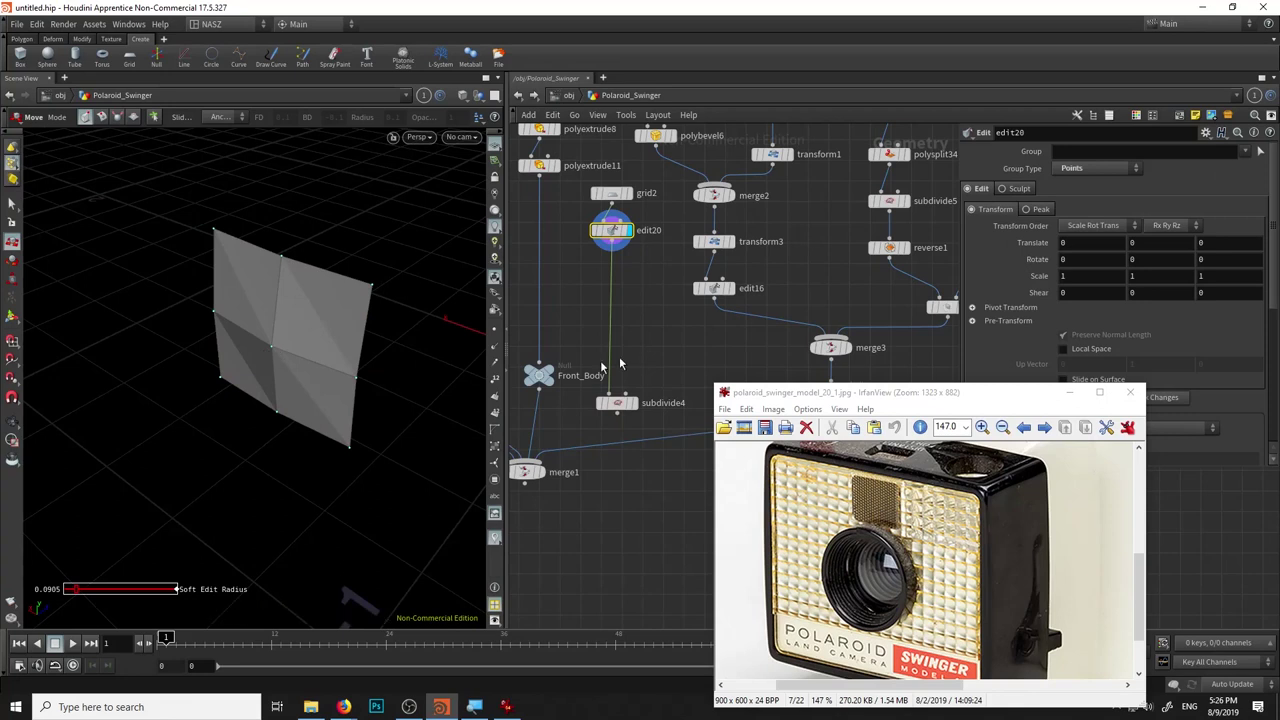
pyautogui.hotkey('ctrl', 'z')
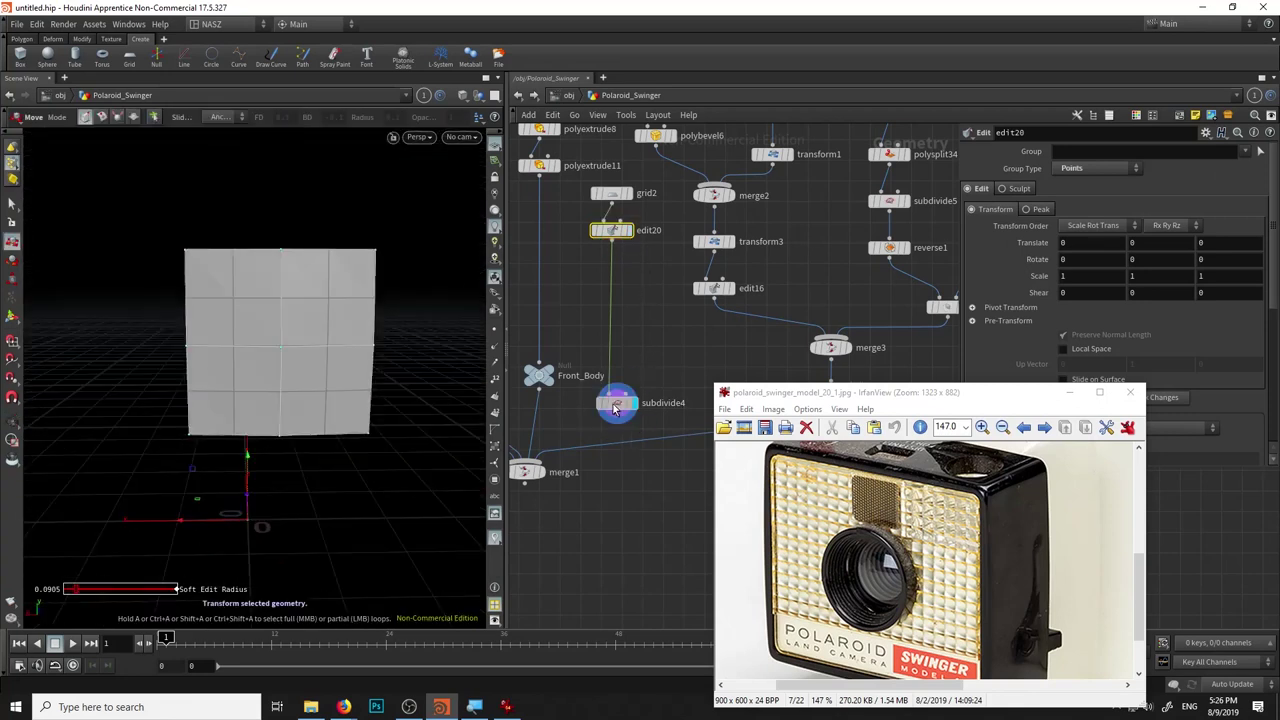
# Try a shallower pyramid dent on the tile's soft edit, then undo it.
pyautogui.click(614, 408)
pyautogui.press('Tab')
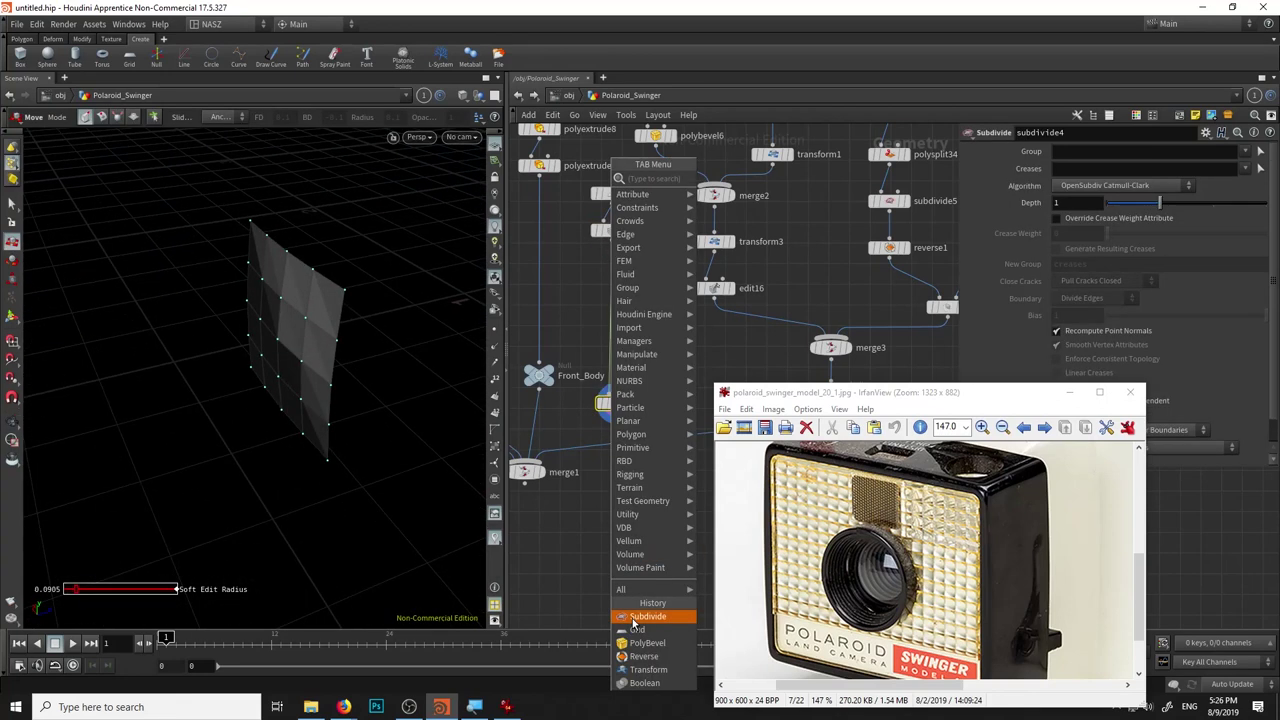
pyautogui.write('ex')
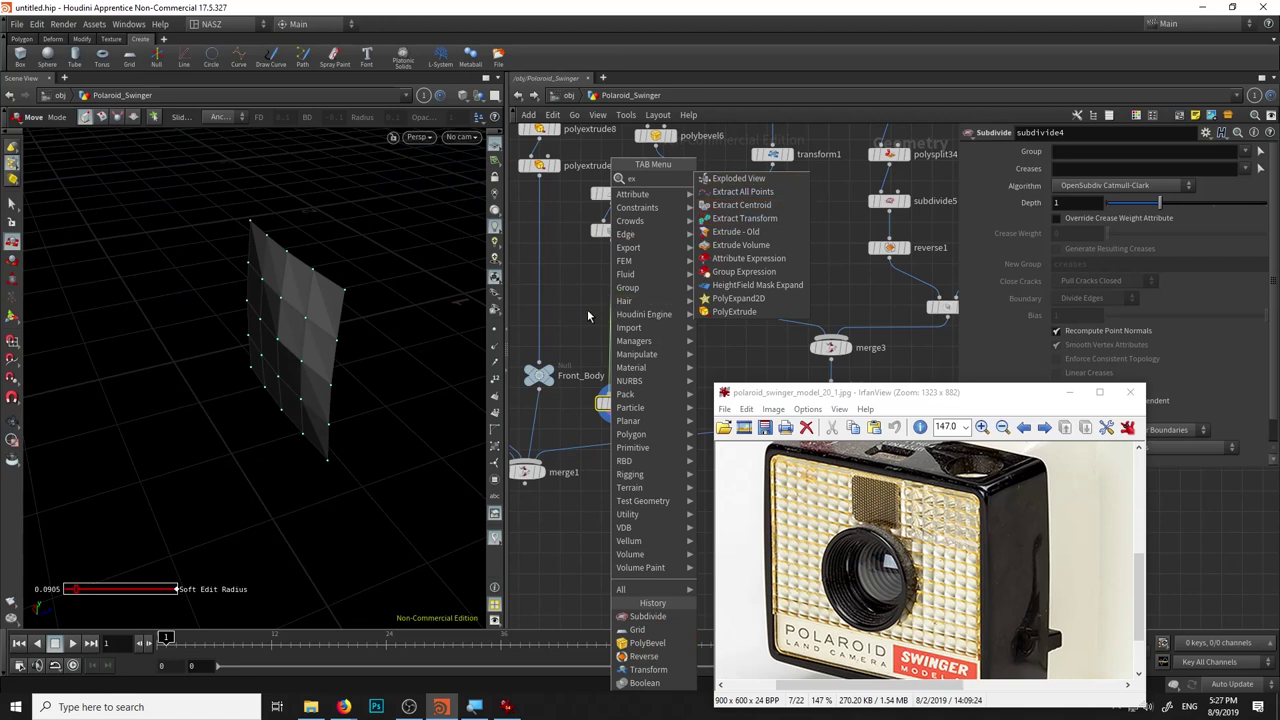
pyautogui.press('Escape')
pyautogui.click(612, 230)
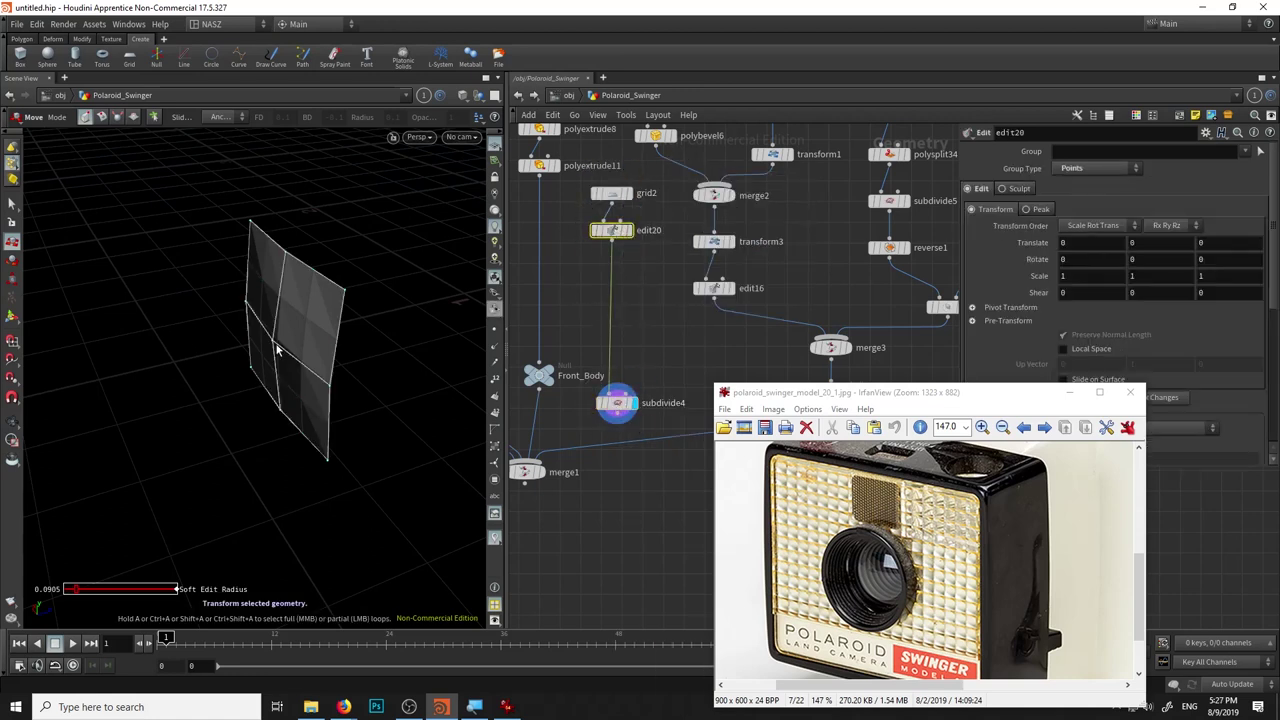
pyautogui.moveTo(305, 337); pyautogui.dragTo(416, 348)
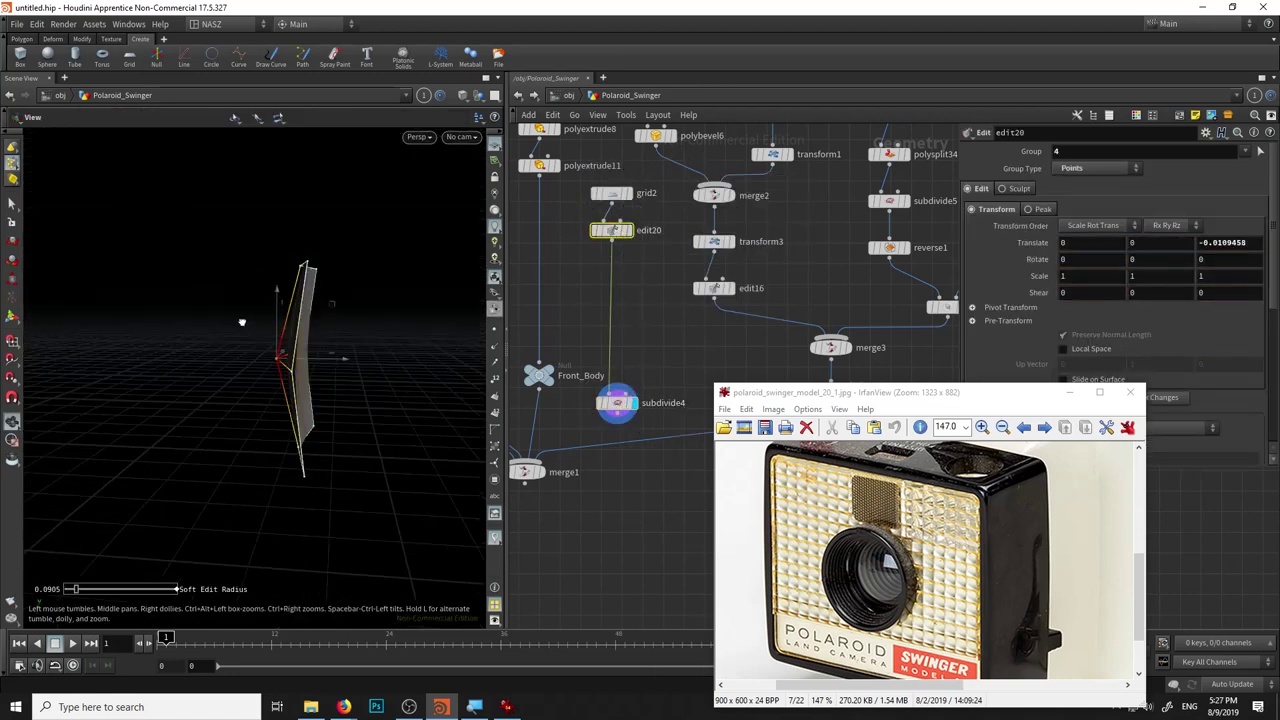
pyautogui.hotkey('ctrl', 'z')
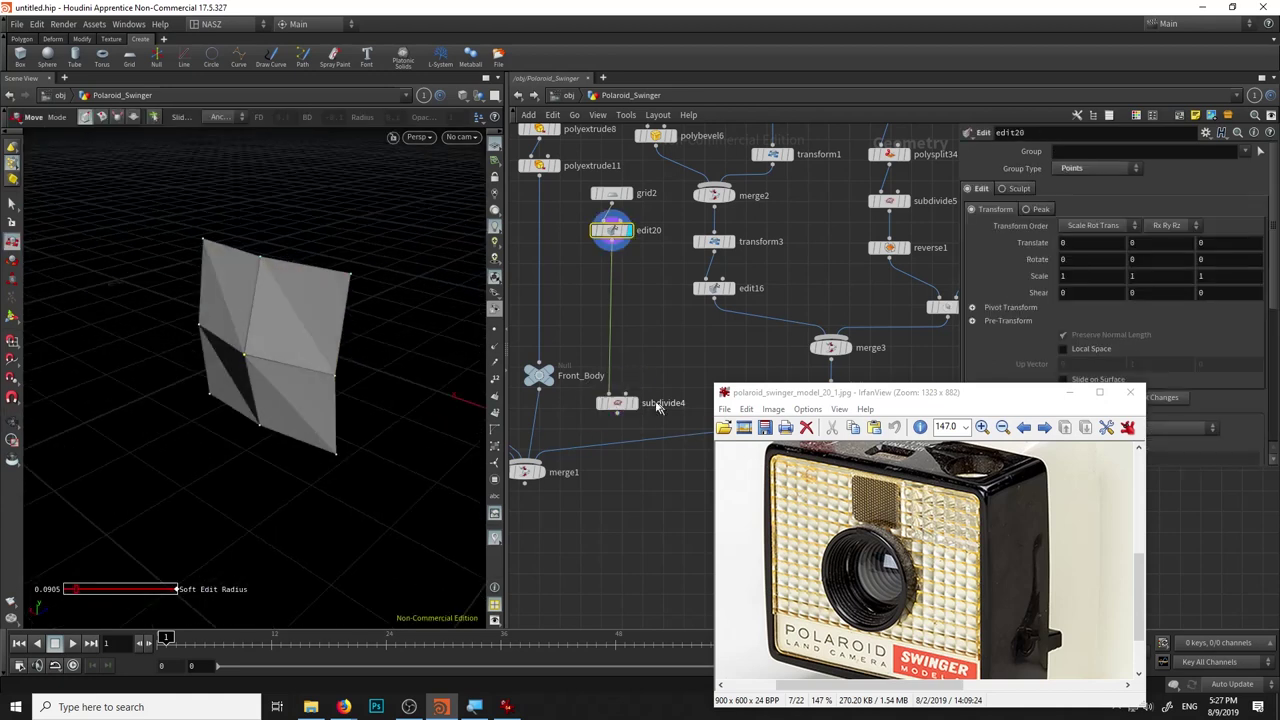
# Wire subdivide4 directly under edit20 and set its Depth to 1.
pyautogui.click(615, 405)
pyautogui.moveTo(1160, 203); pyautogui.dragTo(1213, 203)
pyautogui.press('Escape')
pyautogui.moveTo(394, 266)
pyautogui.mouseDown()
pyautogui.moveTo(310, 271)
pyautogui.moveTo(271, 323)
pyautogui.moveTo(351, 337)
pyautogui.moveTo(394, 280)
pyautogui.mouseUp()
pyautogui.press('t')
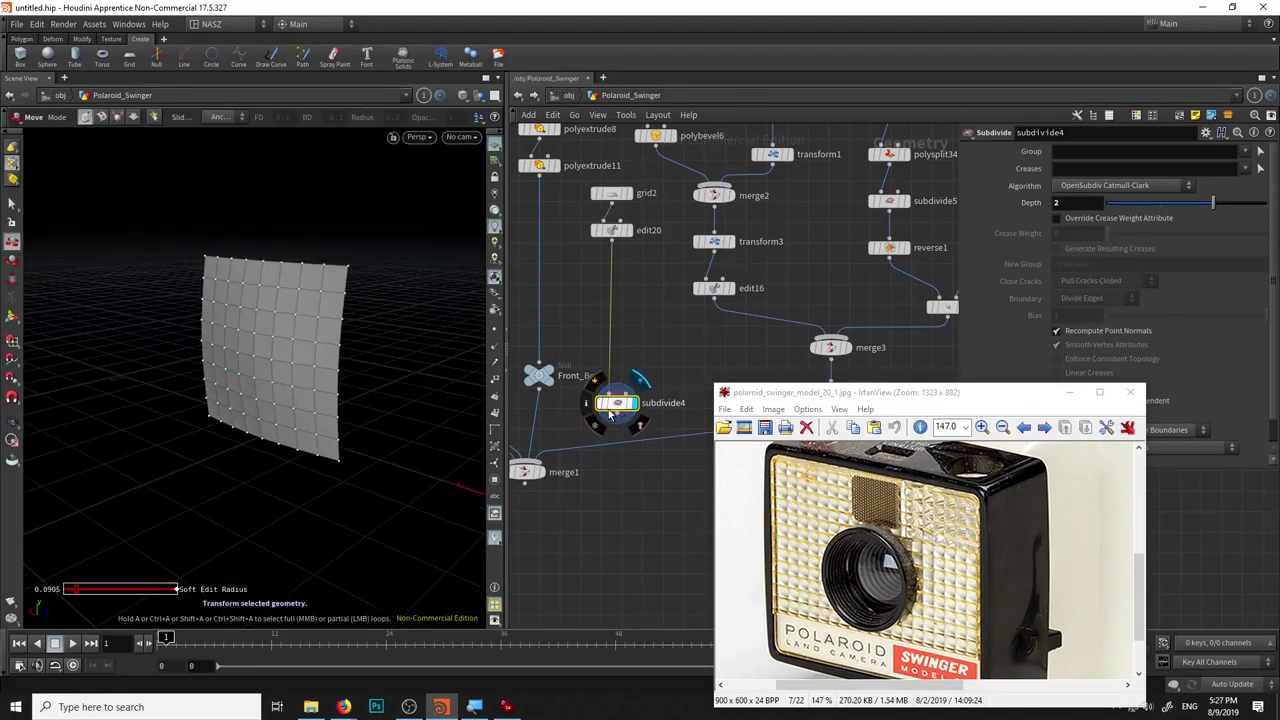
pyautogui.moveTo(613, 414); pyautogui.dragTo(608, 274)
pyautogui.moveTo(1200, 217); pyautogui.dragTo(1030, 231)
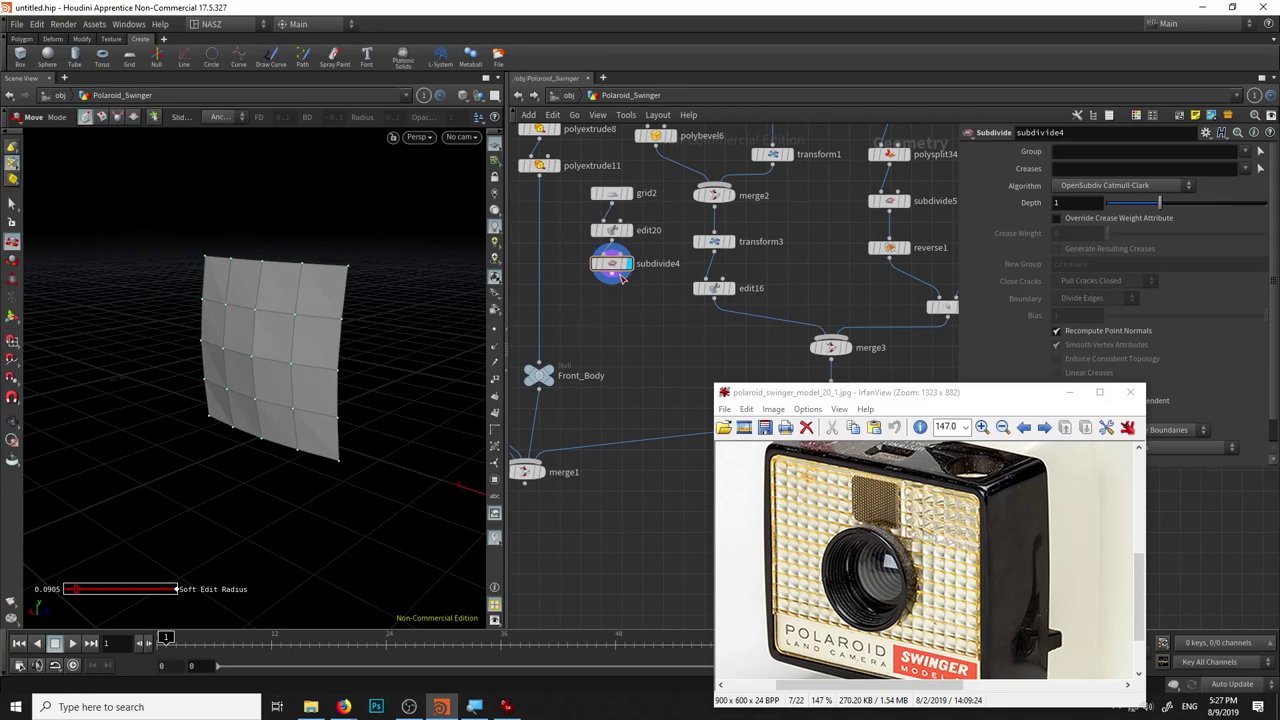
# Create a new merge node for combining the tile with the body.
pyautogui.press('Tab')
pyautogui.write('merge')
pyautogui.press('Return')
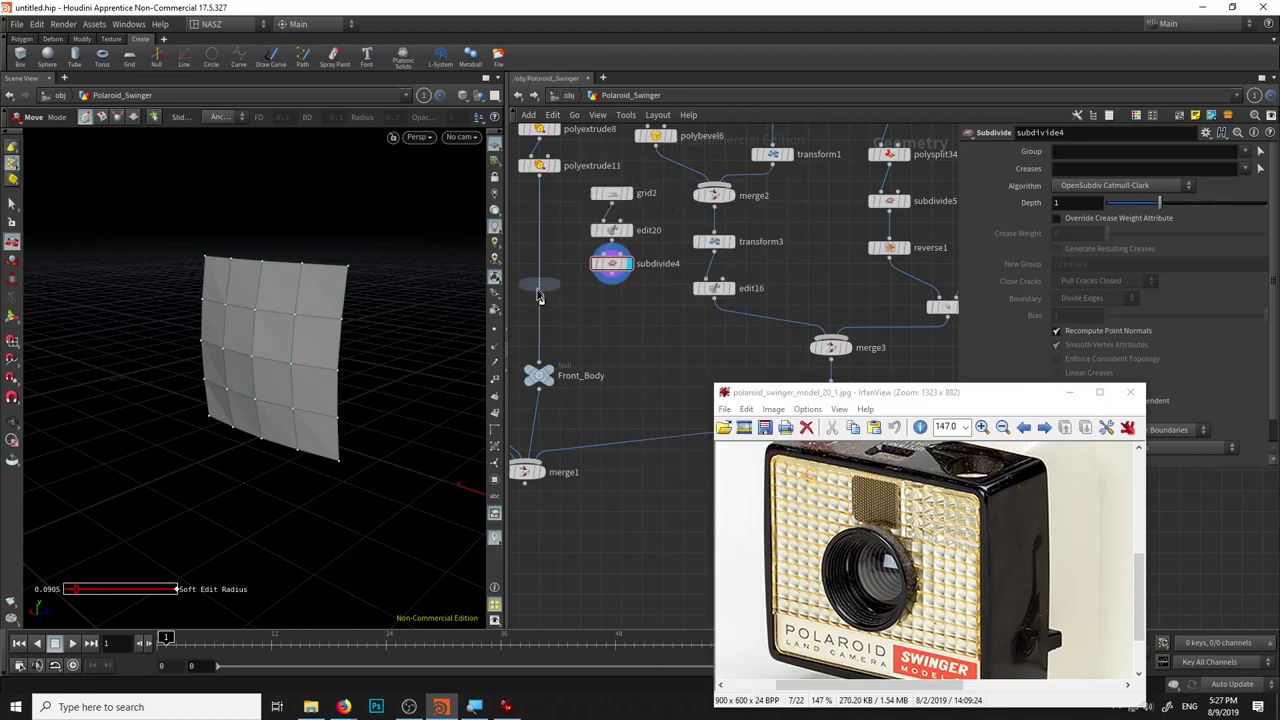
# Place merge4 under polyextrude11, wire subdivide4 into it, and insert transform6 between them.
pyautogui.click(540, 302)
pyautogui.moveTo(608, 286); pyautogui.dragTo(540, 298)
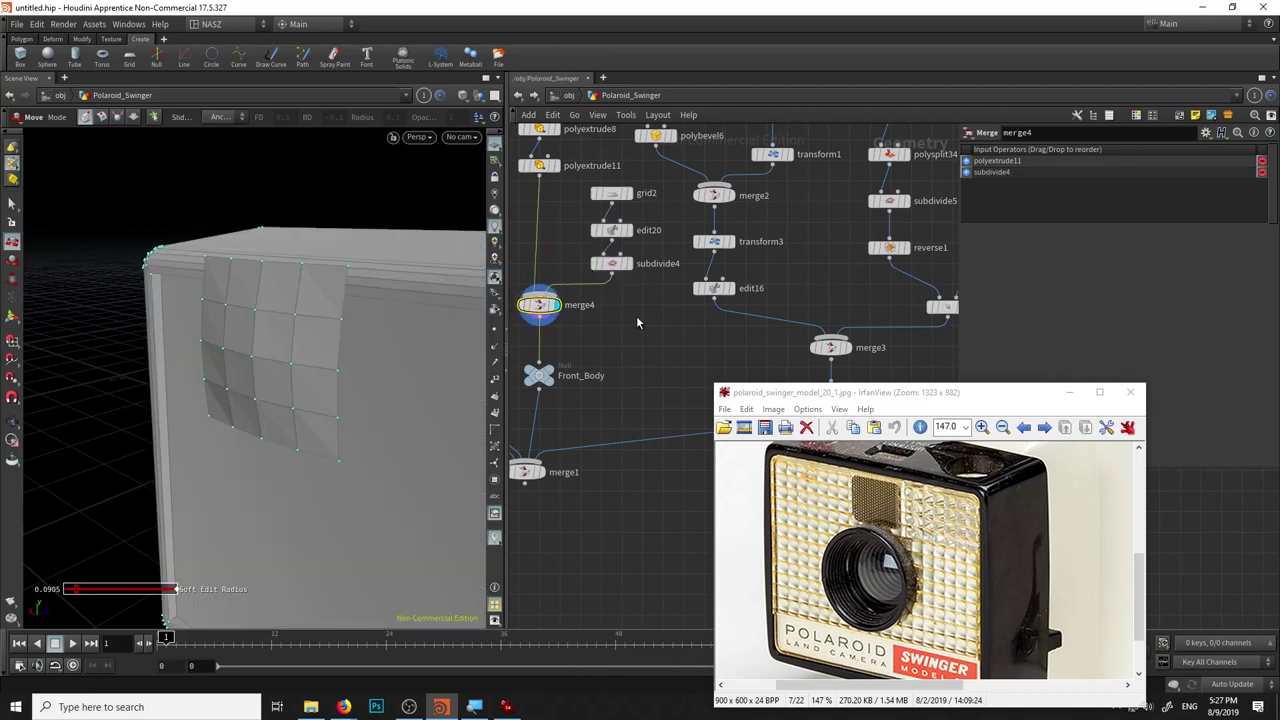
pyautogui.press('Tab')
pyautogui.click(640, 685)
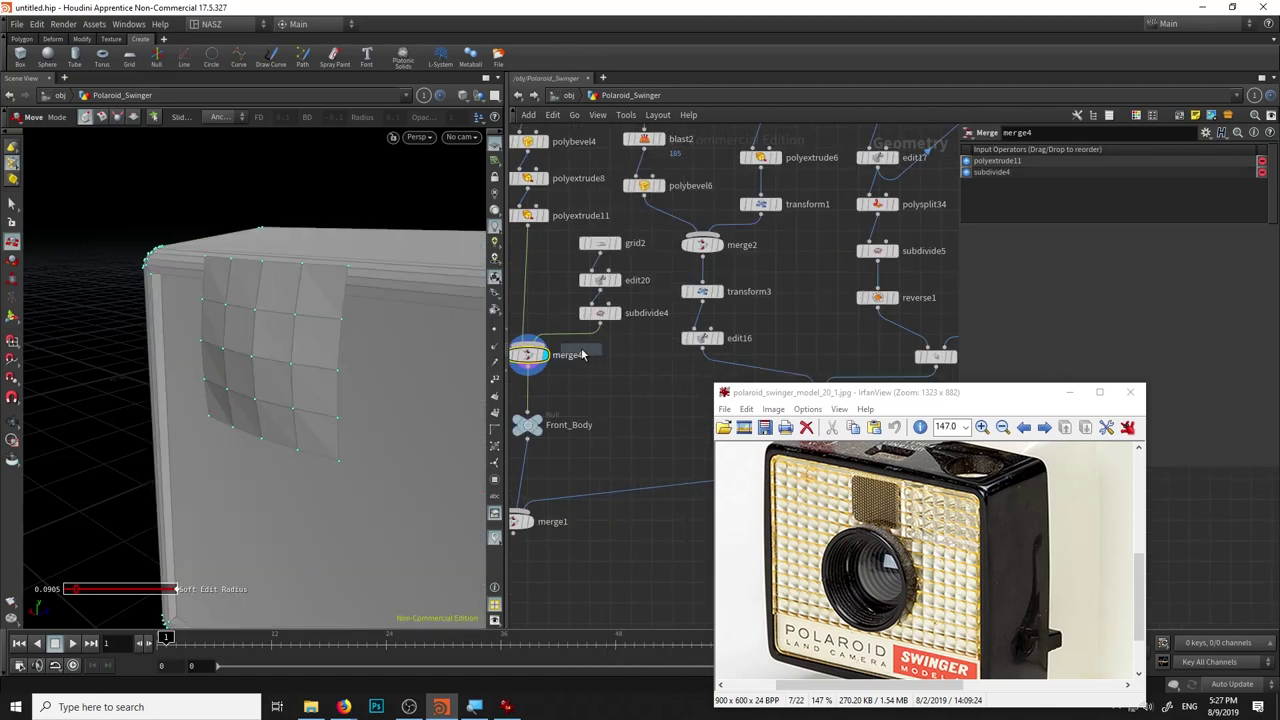
pyautogui.press('Return')
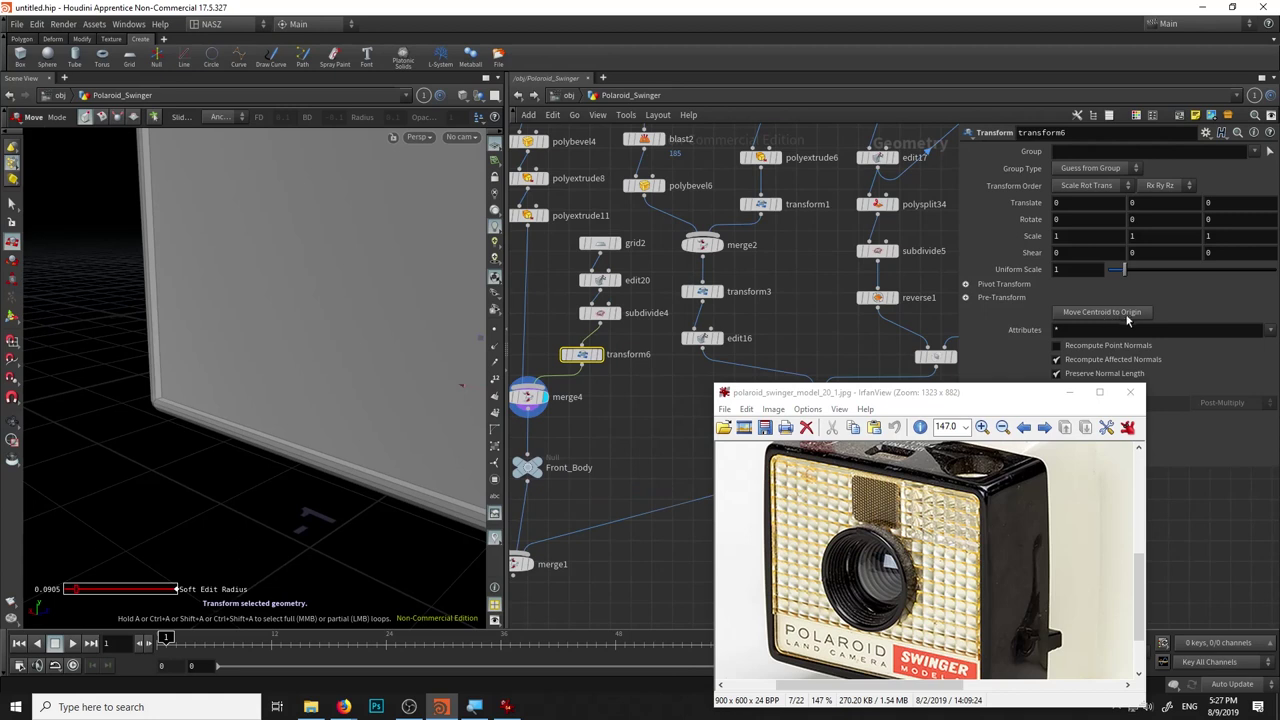
# Undo an accidental tile move and bring back the tile's transform handle.
pyautogui.press('Escape')
pyautogui.scroll(-5, 366, 428)
pyautogui.moveTo(366, 428); pyautogui.dragTo(369, 397)
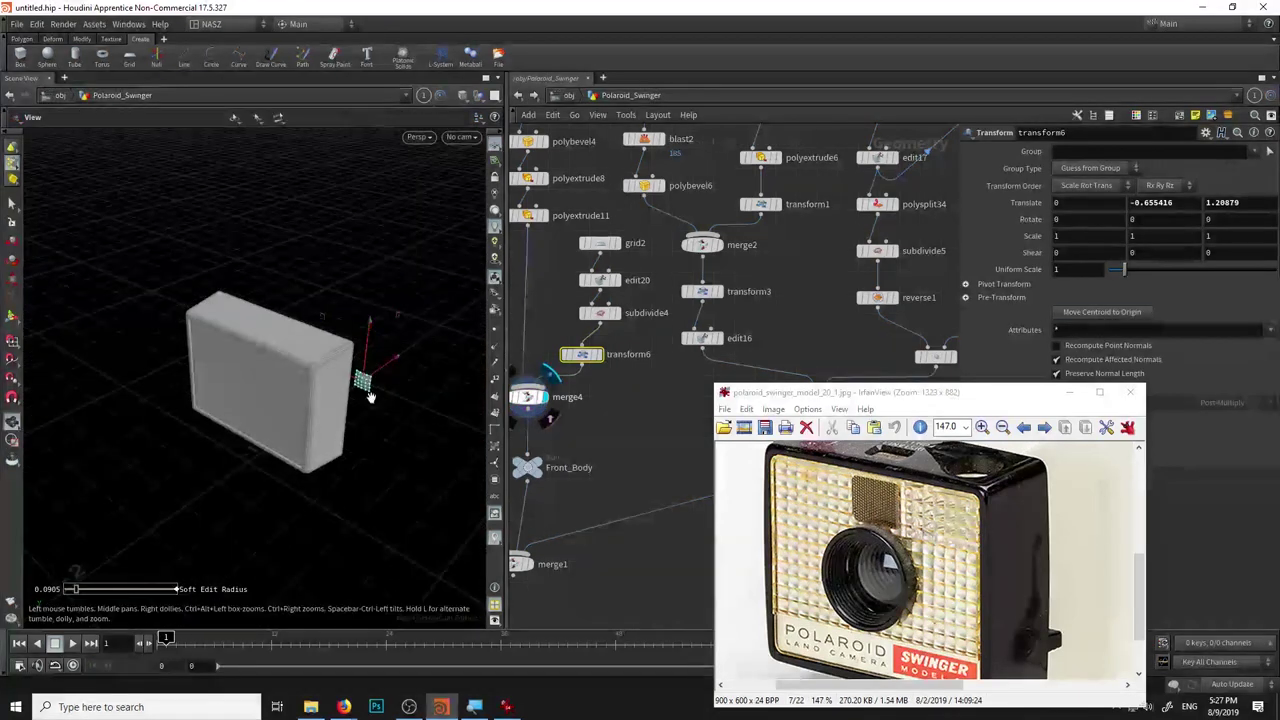
pyautogui.hotkey('ctrl', 'z')
pyautogui.hotkey('ctrl', 'z')
pyautogui.hotkey('ctrl', 'z')
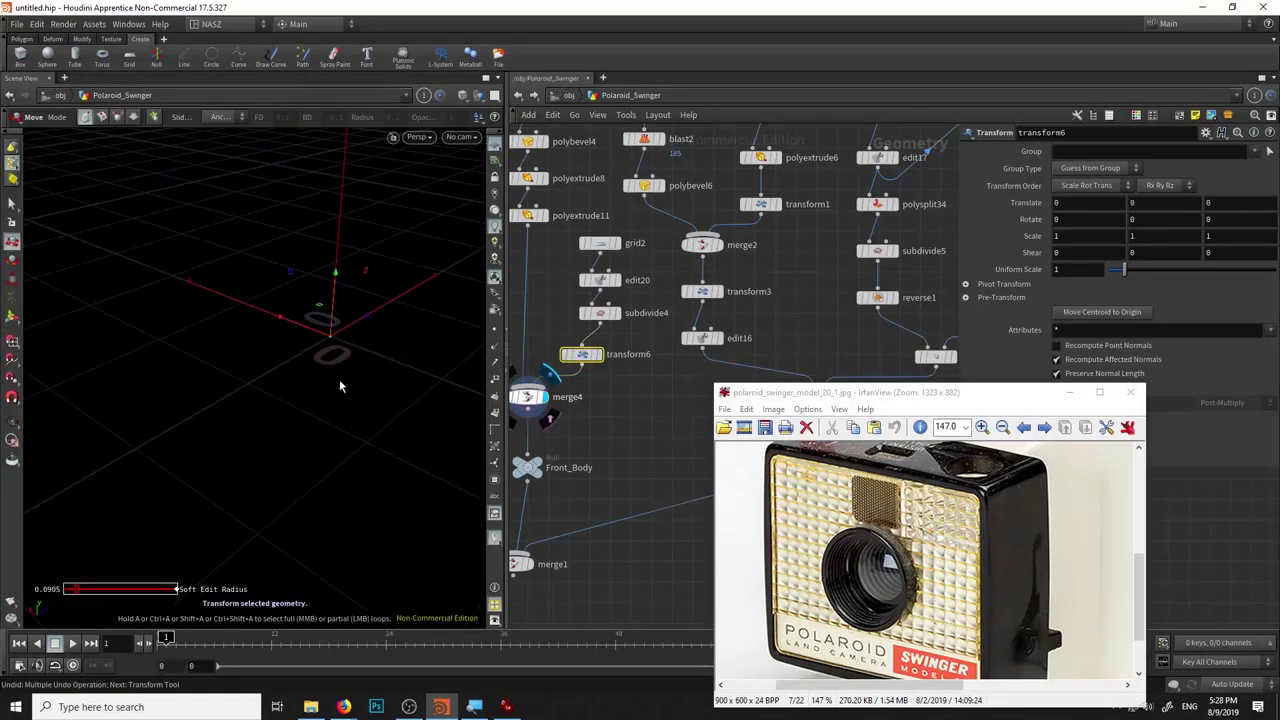
pyautogui.hotkey('ctrl', 'z')
pyautogui.moveTo(323, 372); pyautogui.dragTo(437, 366)
pyautogui.scroll(3, 300, 360)
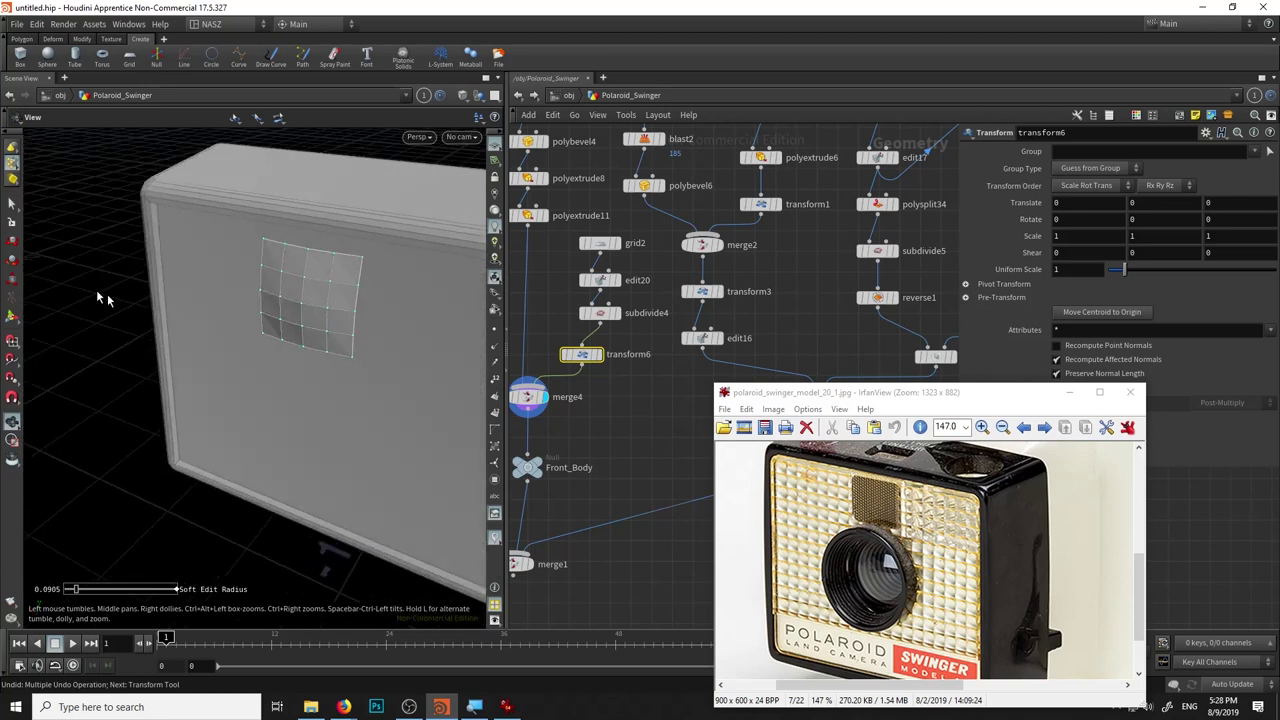
pyautogui.click(13, 212)
pyautogui.click(13, 315)
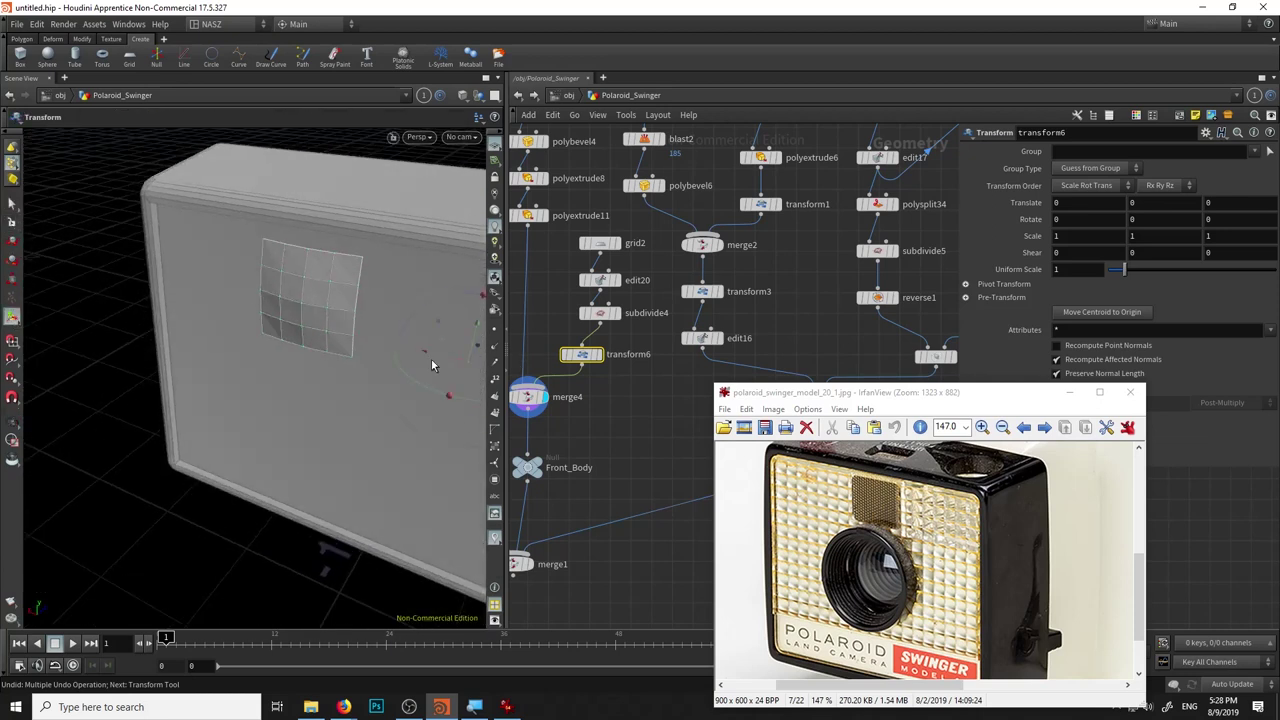
# Snap the tile to the box's top-left front corner and scale it to 0.28.
pyautogui.moveTo(431, 357)
pyautogui.mouseDown()
pyautogui.moveTo(408, 417)
pyautogui.moveTo(333, 430)
pyautogui.mouseUp()
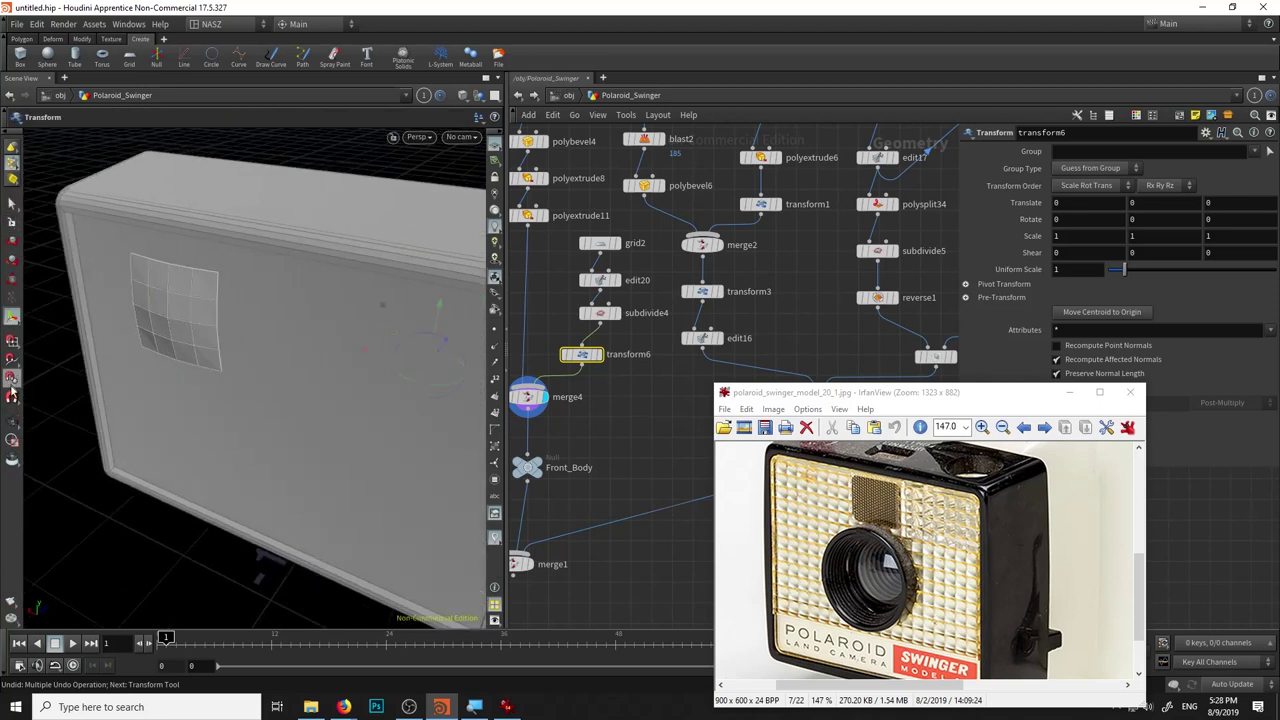
pyautogui.moveTo(428, 378)
pyautogui.mouseDown()
pyautogui.moveTo(160, 280)
pyautogui.moveTo(229, 266)
pyautogui.moveTo(128, 225)
pyautogui.mouseUp()
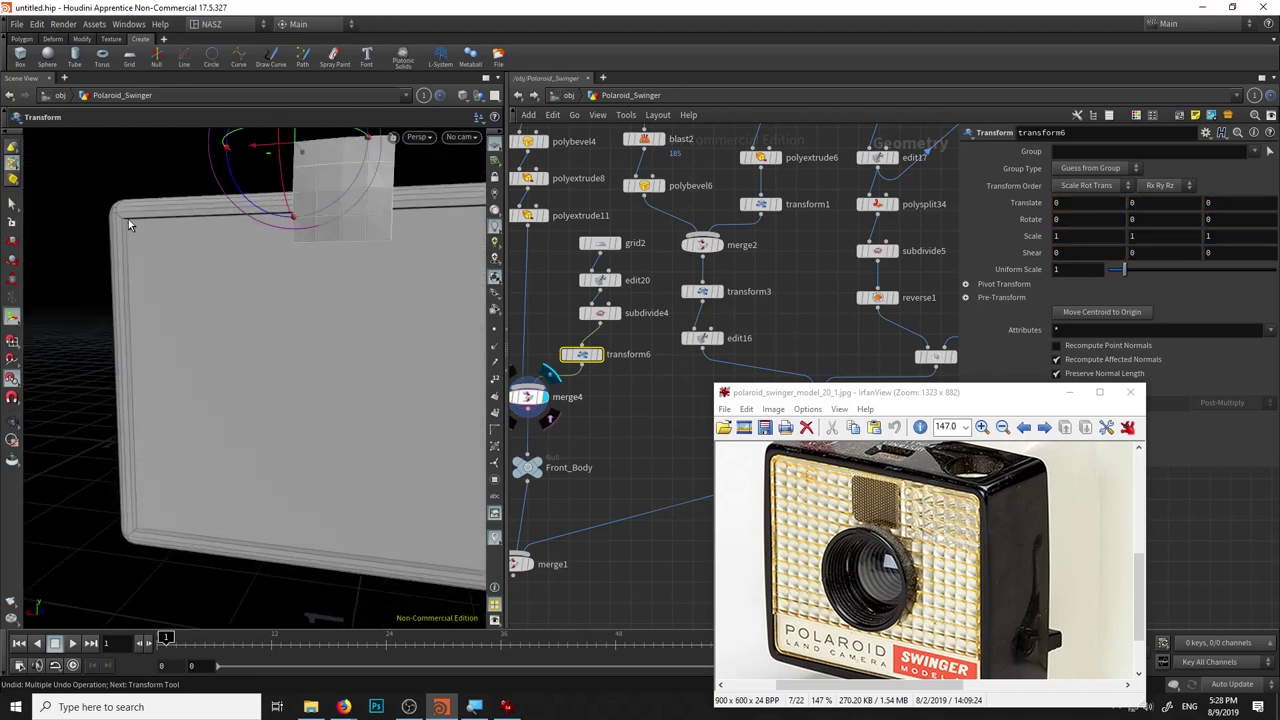
pyautogui.press('x')
pyautogui.moveTo(293, 215)
pyautogui.mouseDown()
pyautogui.moveTo(127, 222)
pyautogui.moveTo(240, 280)
pyautogui.moveTo(183, 306)
pyautogui.mouseUp()
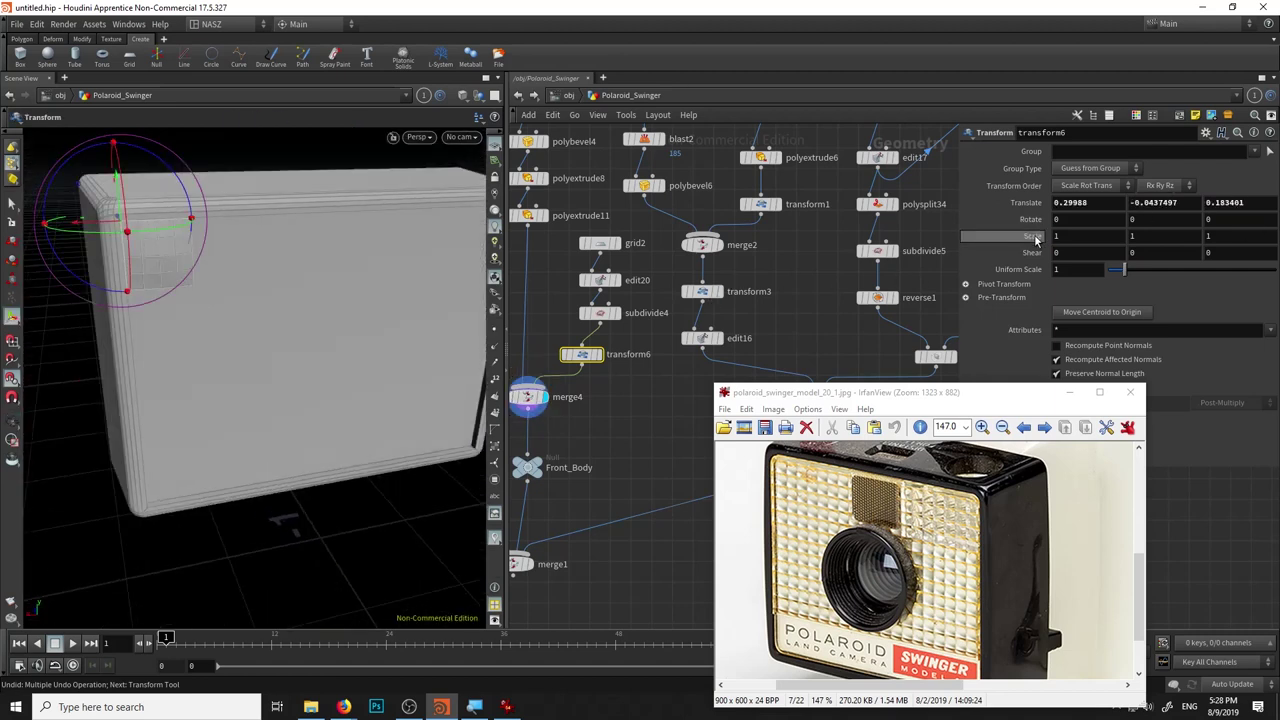
pyautogui.moveTo(1035, 237); pyautogui.dragTo(1033, 258, button='middle')
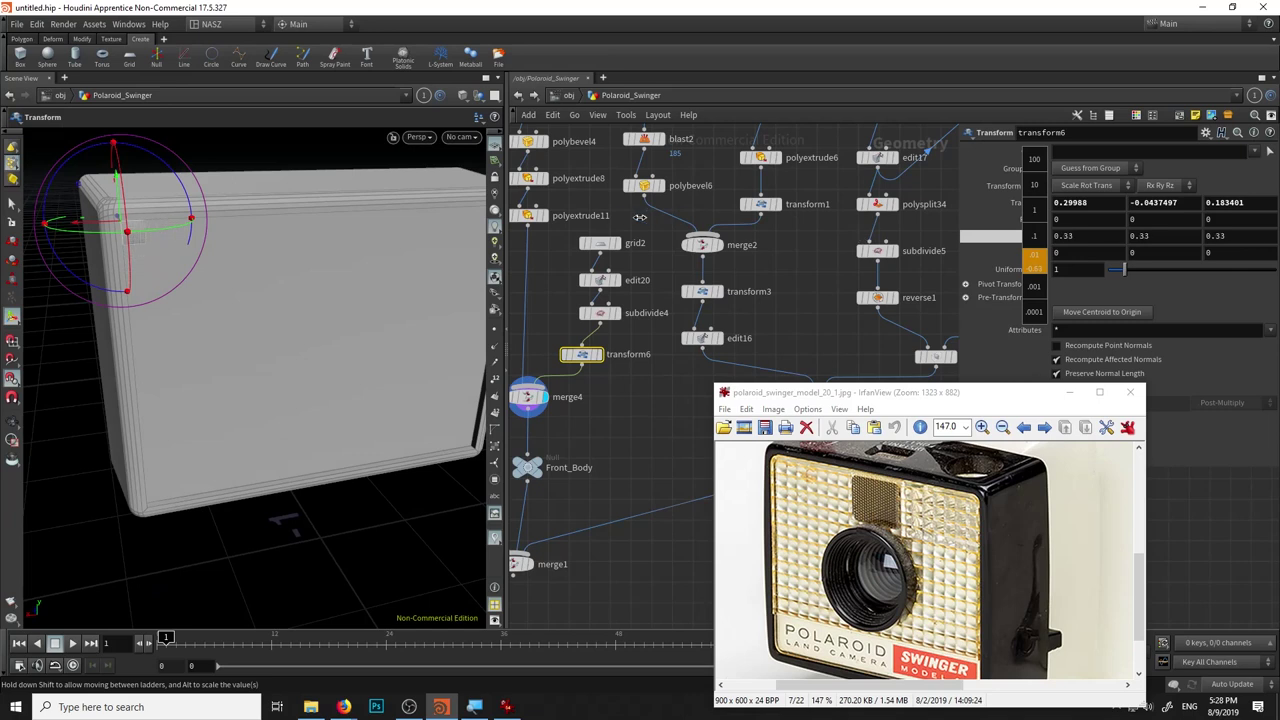
# Inspect the tile's placement on the front panel and make room below transform6.
pyautogui.press('Escape')
pyautogui.scroll(5, 100, 243)
pyautogui.moveTo(100, 243)
pyautogui.mouseDown()
pyautogui.moveTo(193, 140)
pyautogui.moveTo(126, 251)
pyautogui.moveTo(243, 199)
pyautogui.moveTo(187, 225)
pyautogui.moveTo(229, 257)
pyautogui.moveTo(186, 266)
pyautogui.moveTo(309, 277)
pyautogui.moveTo(366, 395)
pyautogui.moveTo(300, 390)
pyautogui.mouseUp()
pyautogui.press('Escape')
pyautogui.click(600, 313)
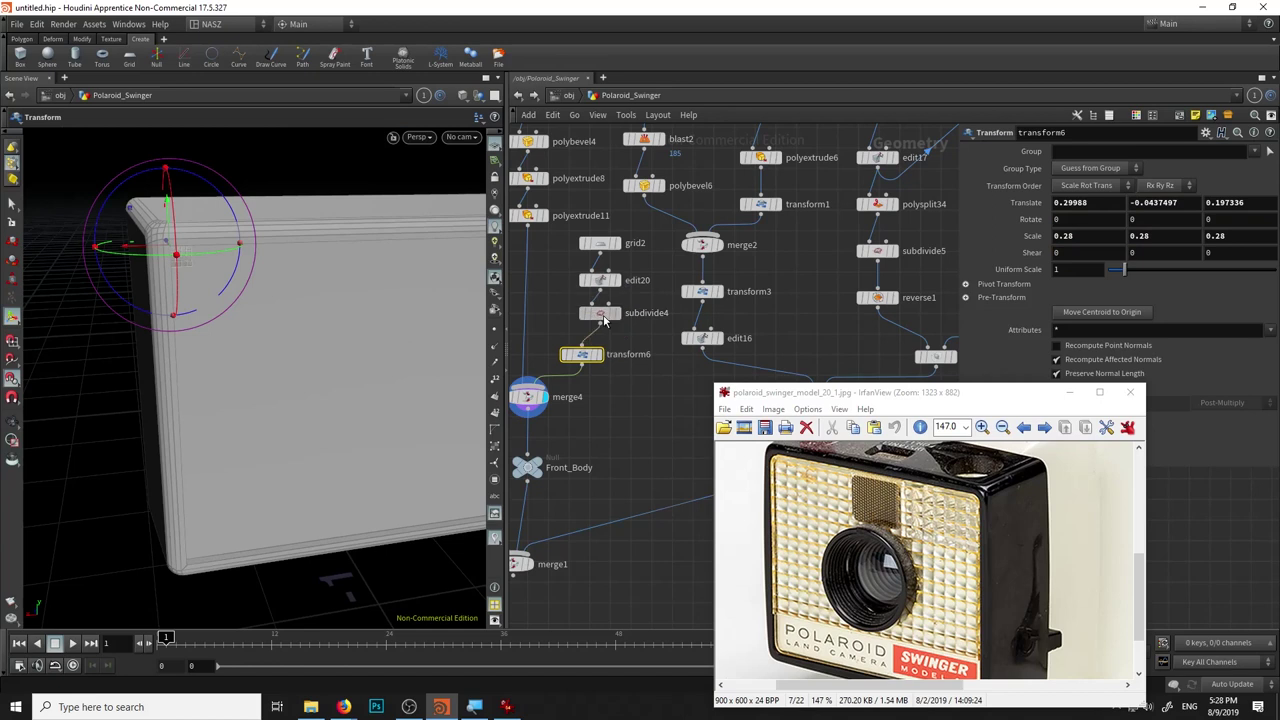
pyautogui.moveTo(371, 217); pyautogui.dragTo(254, 217)
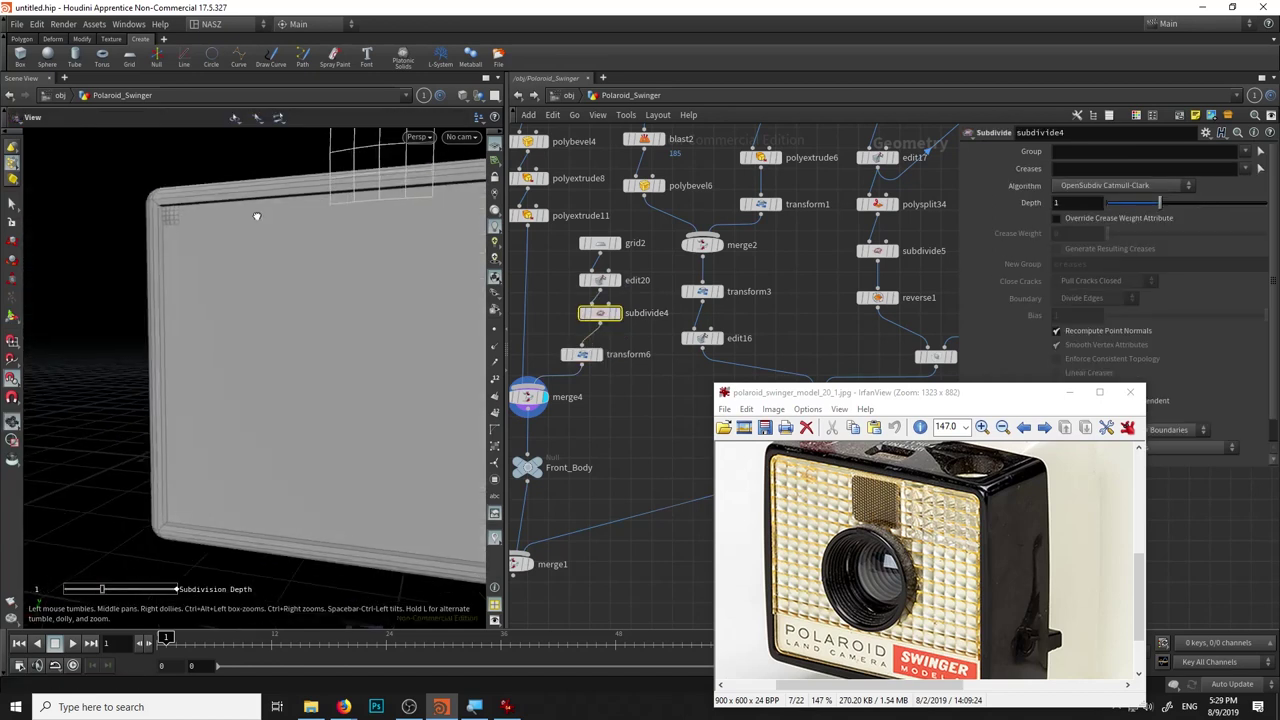
pyautogui.click(590, 354)
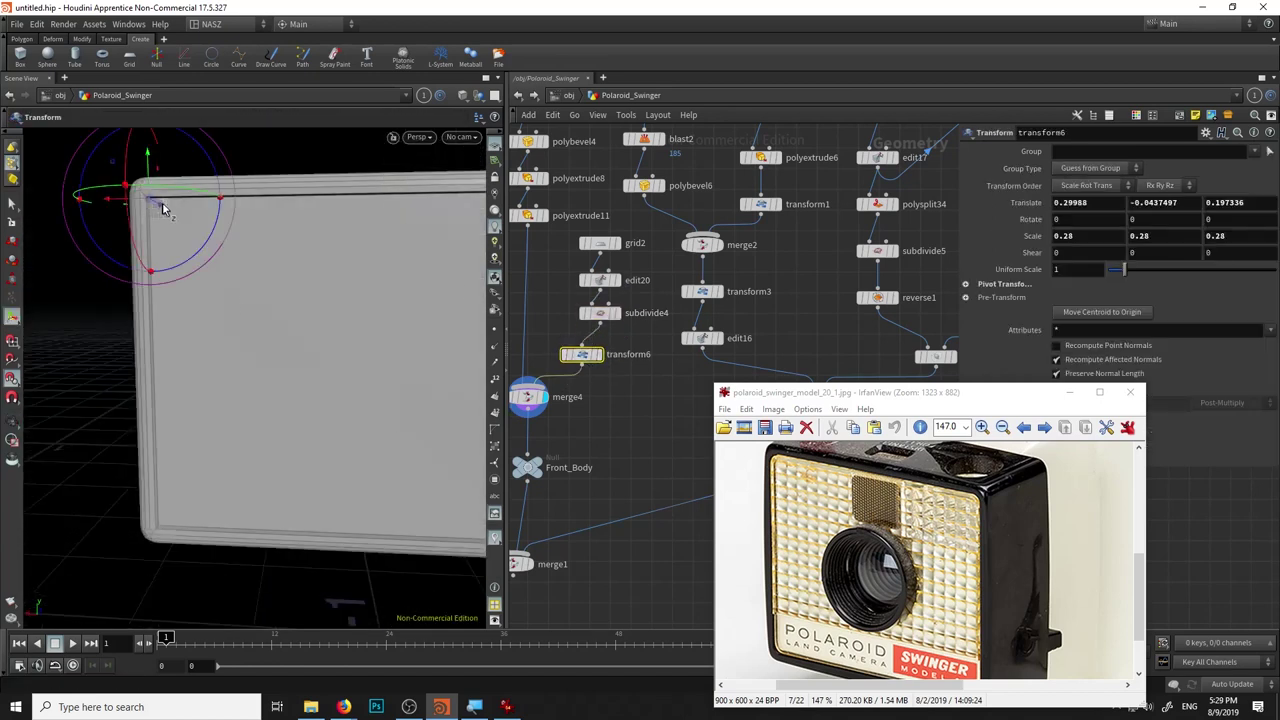
pyautogui.moveTo(677, 440); pyautogui.dragTo(747, 347, button='middle')
# Insert a Copy Stamp node (copy1) between transform6 and merge4.
pyautogui.moveTo(598, 374); pyautogui.dragTo(588, 420)
pyautogui.moveTo(606, 310)
pyautogui.mouseDown()
pyautogui.moveTo(585, 365)
pyautogui.moveTo(596, 379)
pyautogui.mouseUp()
pyautogui.press('Tab')
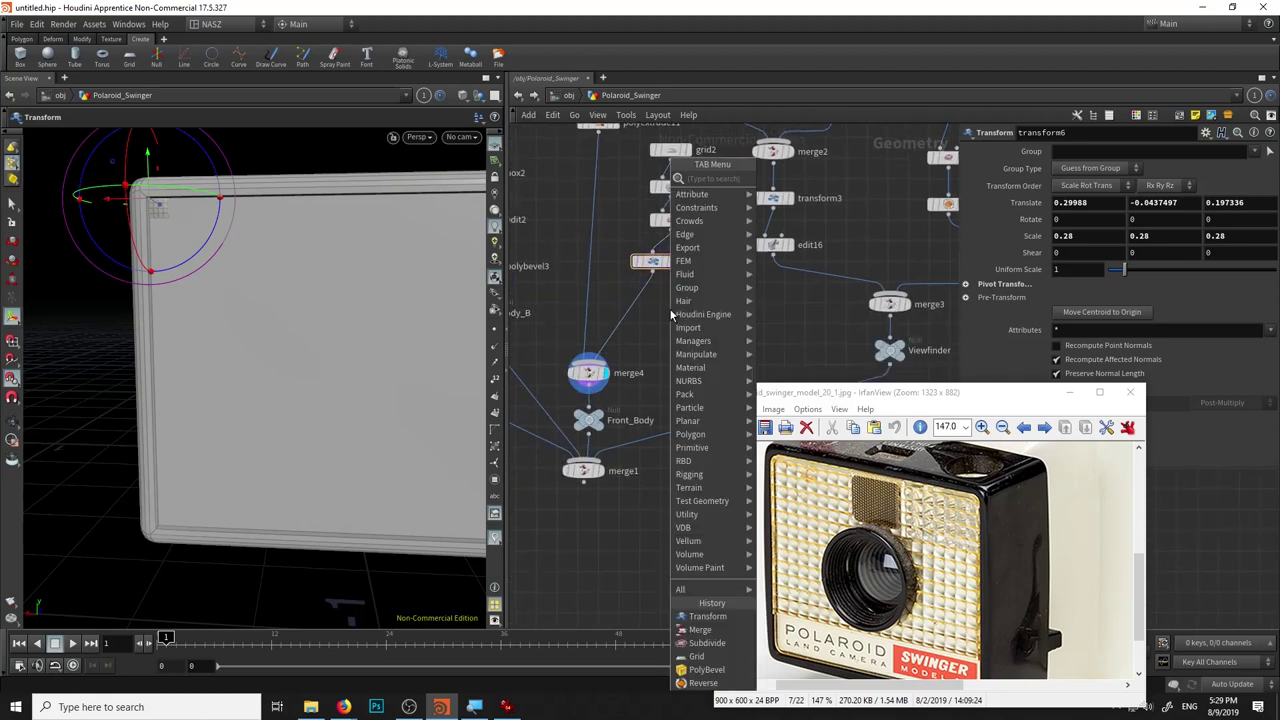
pyautogui.write('cop')
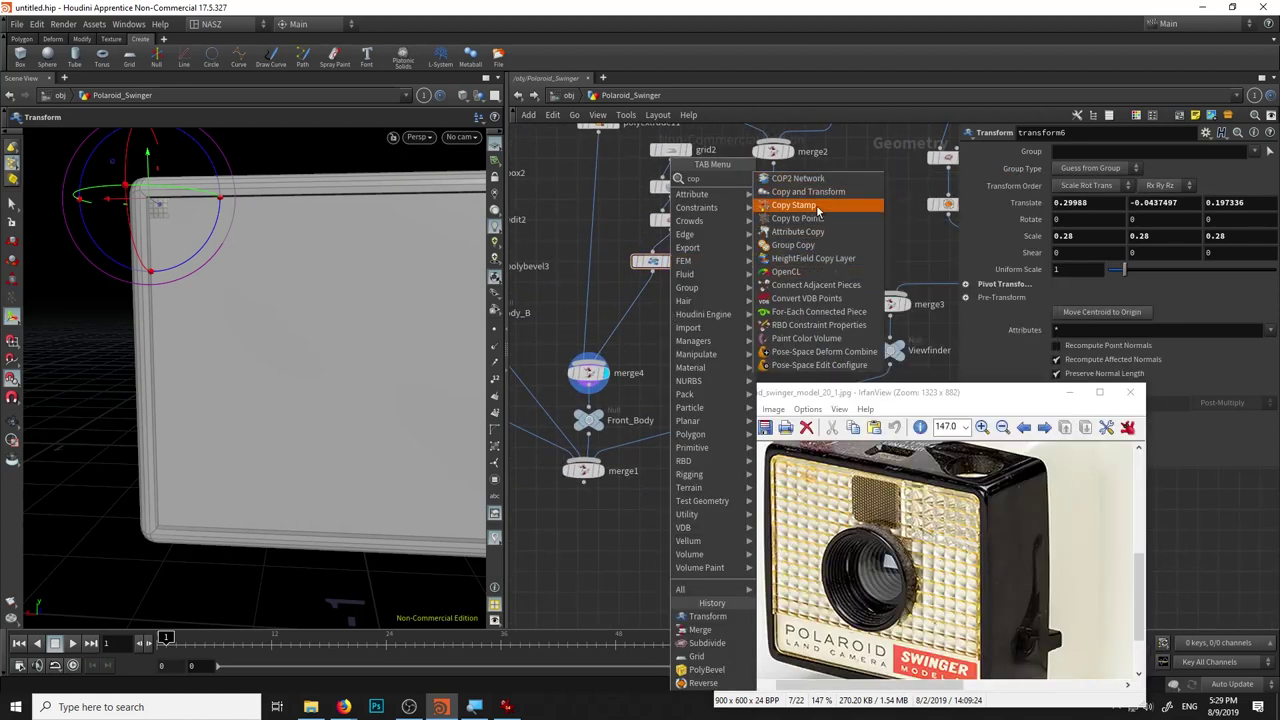
pyautogui.click(798, 205)
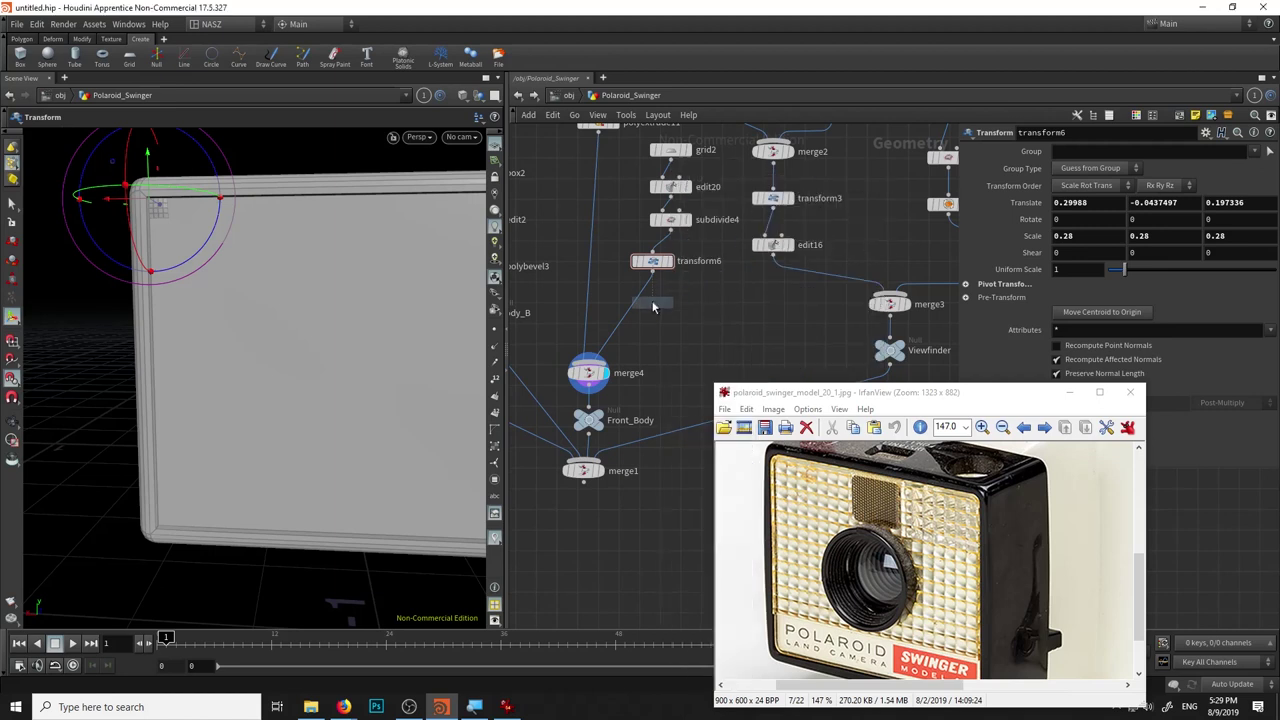
pyautogui.click(645, 313)
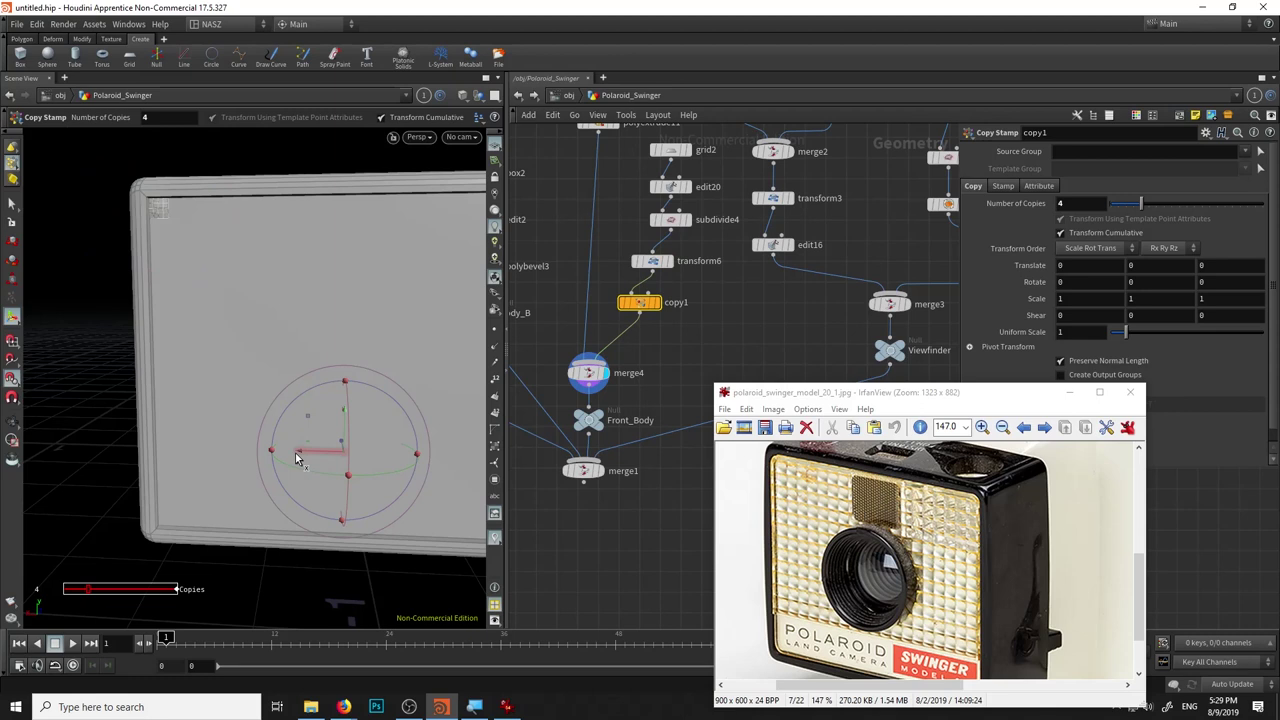
# Set copy1 to 26 copies with Translate X -0.0267292.
pyautogui.moveTo(299, 455)
pyautogui.mouseDown()
pyautogui.moveTo(309, 450)
pyautogui.moveTo(222, 272)
pyautogui.moveTo(323, 394)
pyautogui.moveTo(323, 366)
pyautogui.moveTo(306, 406)
pyautogui.moveTo(362, 468)
pyautogui.moveTo(388, 303)
pyautogui.moveTo(300, 330)
pyautogui.mouseUp()
pyautogui.press('Escape')
pyautogui.press('Escape')
pyautogui.moveTo(1063, 204); pyautogui.dragTo(1120, 204, button='middle')
pyautogui.moveTo(409, 251)
pyautogui.mouseDown()
pyautogui.moveTo(263, 323)
pyautogui.moveTo(300, 330)
pyautogui.mouseUp()
pyautogui.press('Escape')
pyautogui.moveTo(365, 225)
pyautogui.mouseDown()
pyautogui.moveTo(330, 243)
pyautogui.moveTo(290, 240)
pyautogui.mouseUp()
pyautogui.press('Return')
pyautogui.moveTo(639, 302)
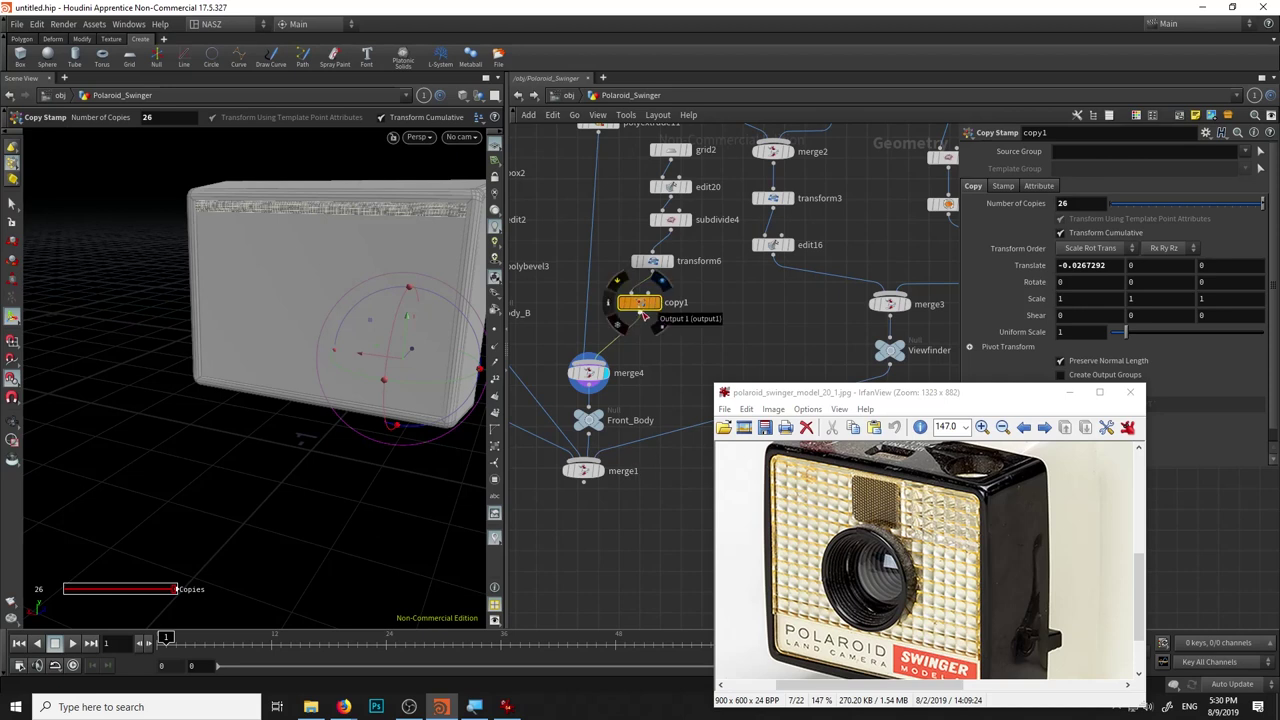
pyautogui.click(645, 316)
# Add copy2 under copy1 with 19 copies offset -0.0263181 in Y.
pyautogui.click(716, 334)
pyautogui.click(627, 343)
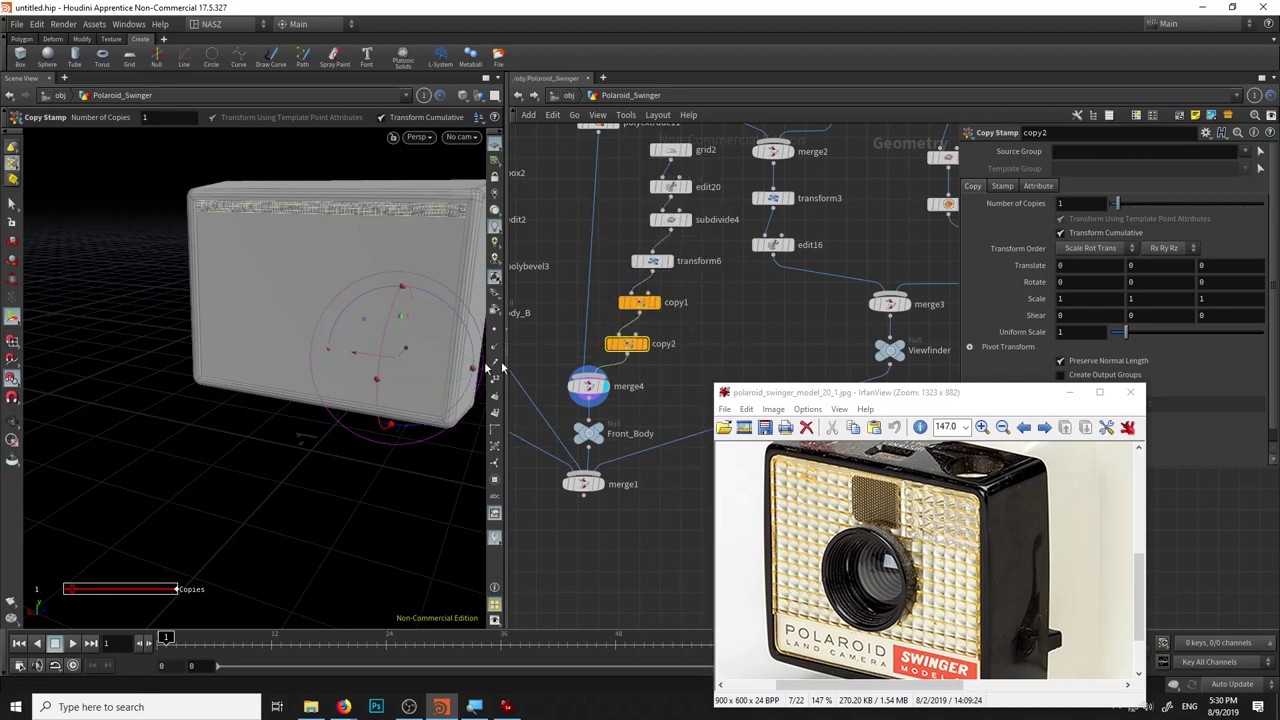
pyautogui.moveTo(500, 368); pyautogui.dragTo(414, 334)
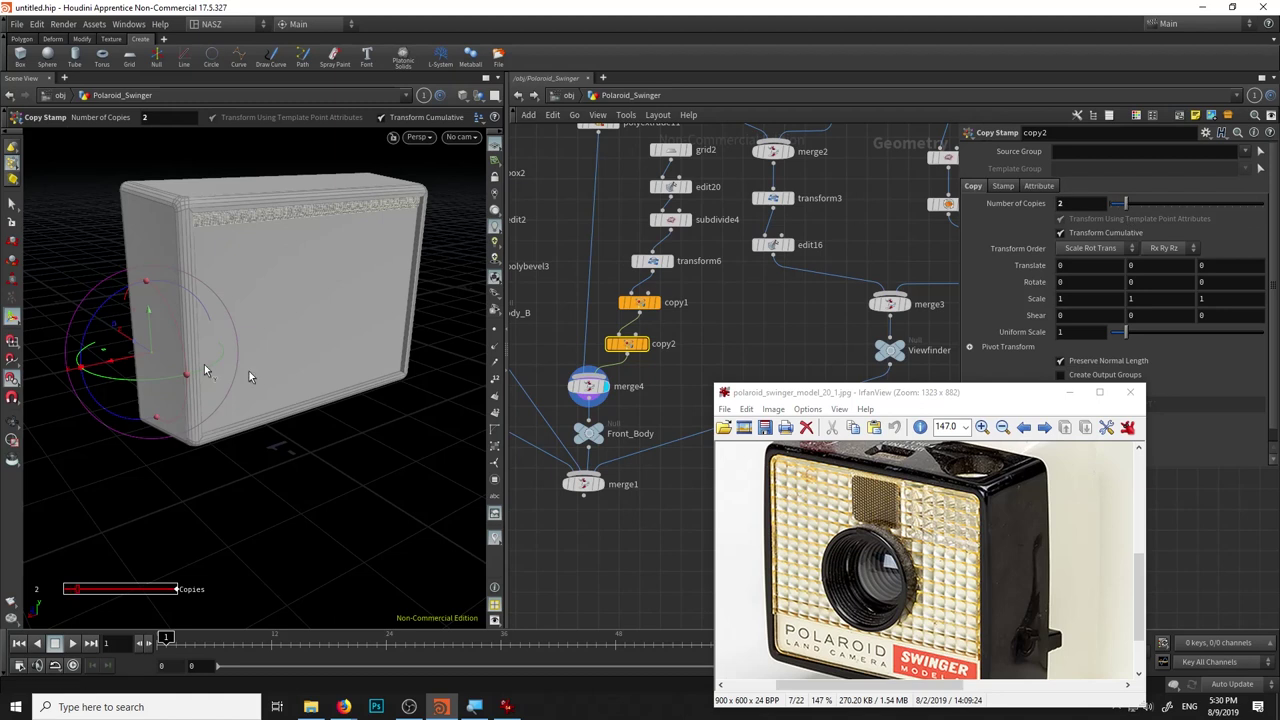
pyautogui.moveTo(150, 310)
pyautogui.mouseDown()
pyautogui.moveTo(160, 391)
pyautogui.moveTo(269, 266)
pyautogui.mouseUp()
pyautogui.moveTo(1128, 203); pyautogui.dragTo(1254, 203)
pyautogui.moveTo(440, 290)
pyautogui.mouseDown()
pyautogui.moveTo(395, 246)
pyautogui.moveTo(384, 353)
pyautogui.mouseUp()
# Turn the view to face the grille and display the combined merge4 result.
pyautogui.middleClick(637, 348)
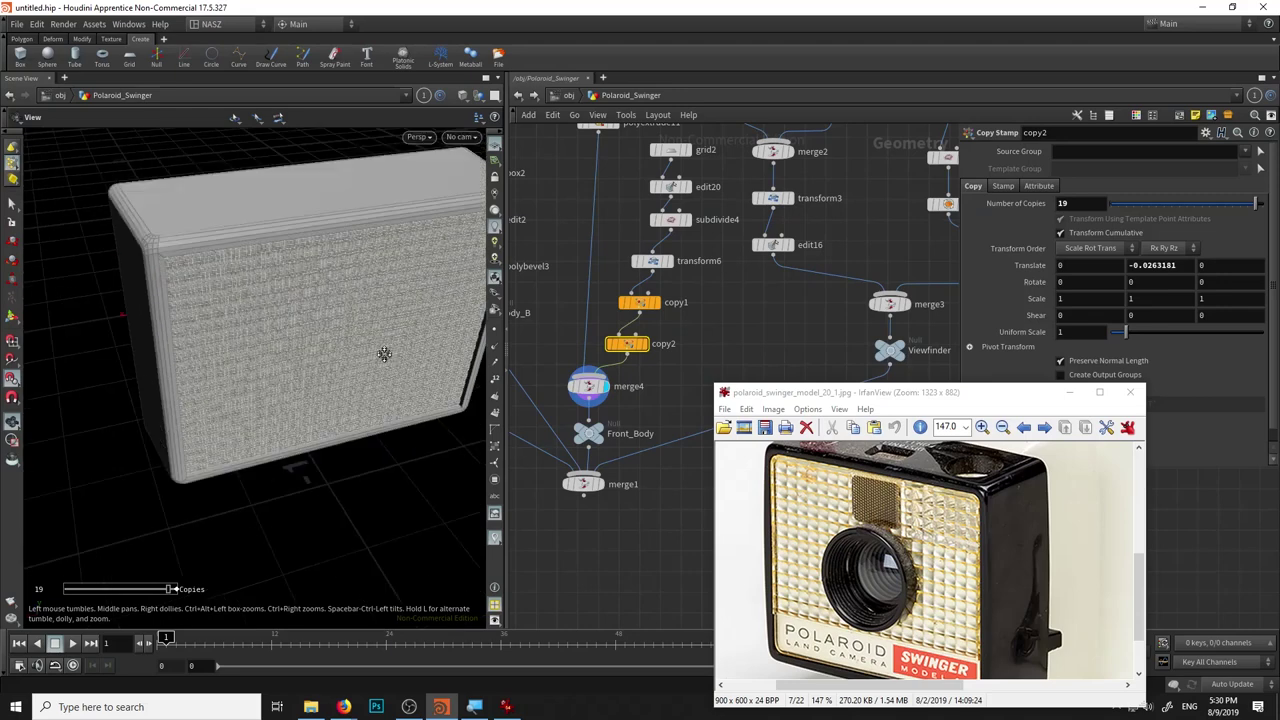
pyautogui.moveTo(384, 353)
pyautogui.mouseDown()
pyautogui.moveTo(286, 357)
pyautogui.moveTo(320, 337)
pyautogui.moveTo(214, 361)
pyautogui.moveTo(249, 374)
pyautogui.moveTo(251, 331)
pyautogui.moveTo(229, 346)
pyautogui.mouseUp()
pyautogui.press('Return')
pyautogui.click(588, 386)
pyautogui.press('Escape')
pyautogui.press('Return')
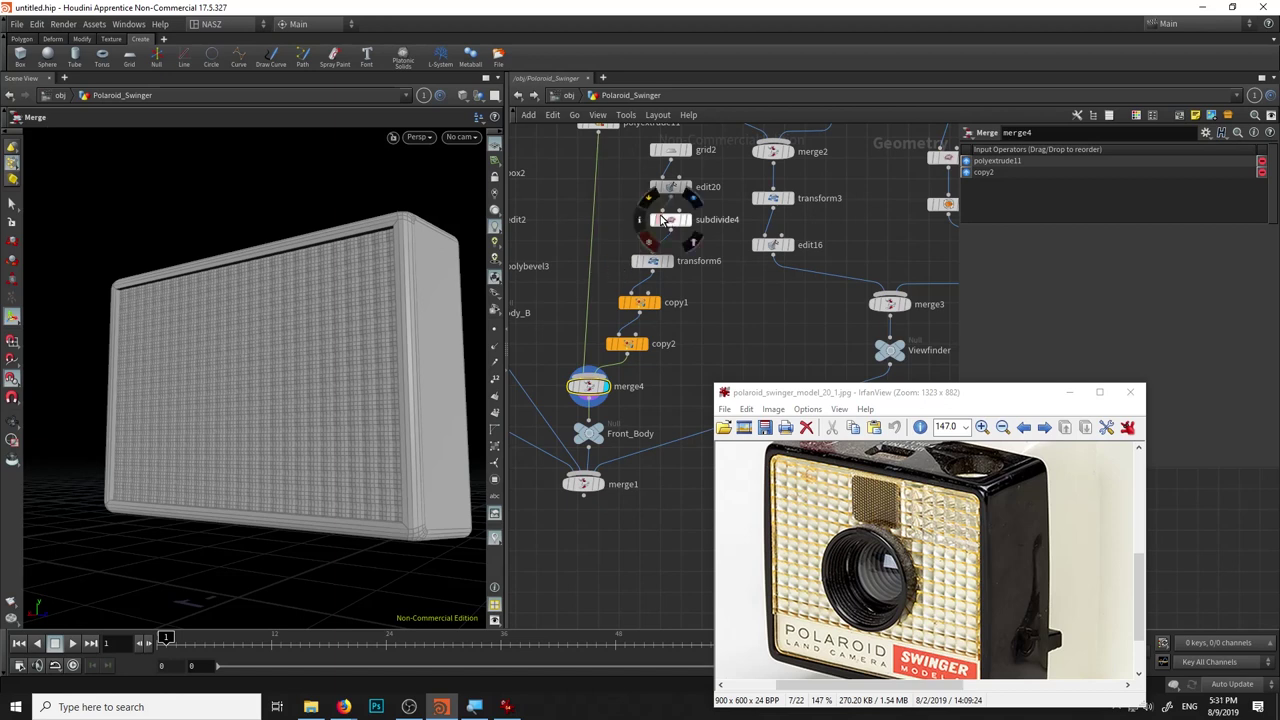
# Display polyextrude11 alone and orbit in close to the frame's top corner in Select mode.
pyautogui.moveTo(669, 219); pyautogui.dragTo(719, 447, button='middle')
pyautogui.click(663, 350)
pyautogui.click(645, 350)
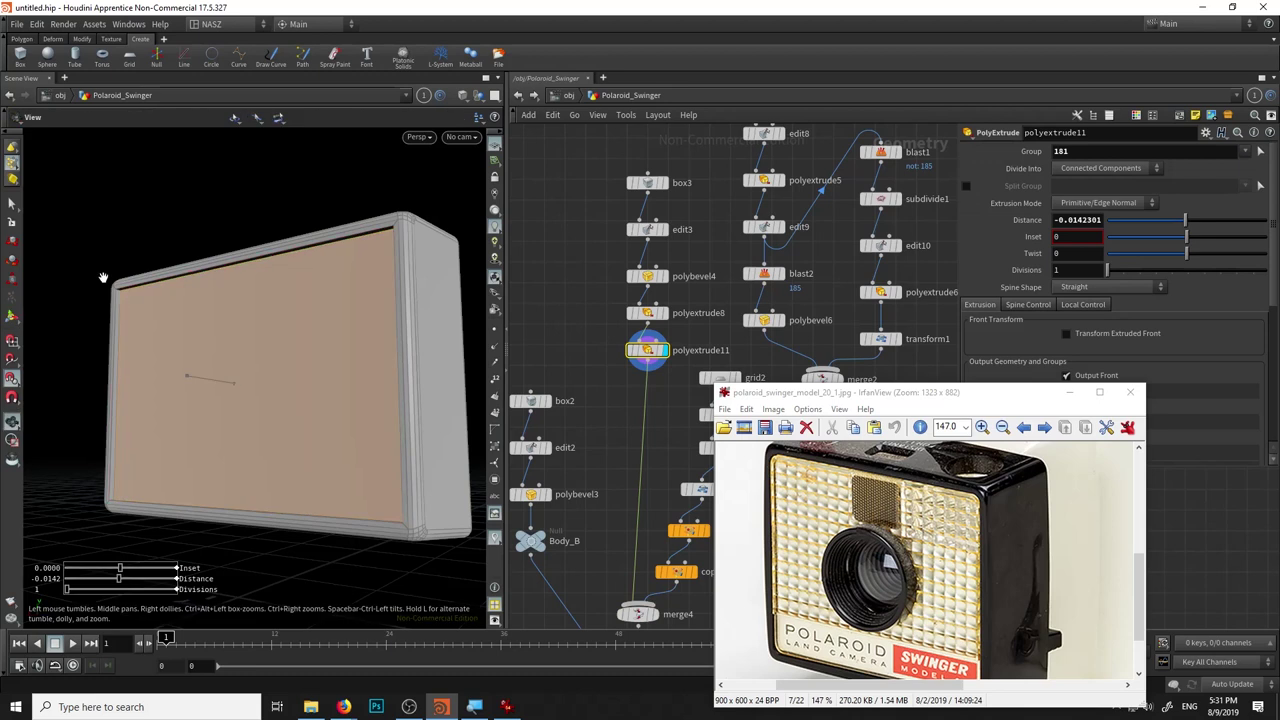
pyautogui.scroll(5, 150, 255)
pyautogui.press('s')
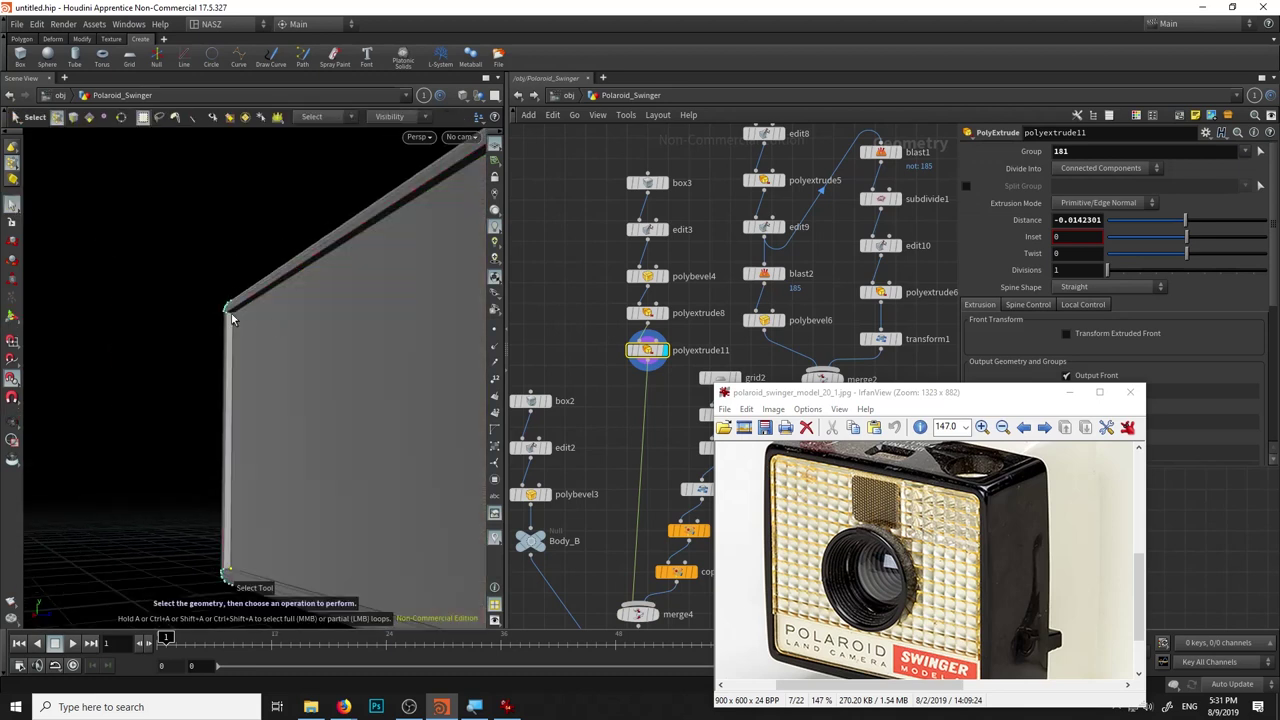
pyautogui.moveTo(80, 220)
pyautogui.keyDown('alt'); pyautogui.mouseDown()
pyautogui.moveTo(314, 286)
pyautogui.moveTo(371, 371)
pyautogui.moveTo(149, 320)
pyautogui.moveTo(177, 314)
pyautogui.moveTo(477, 480)
pyautogui.moveTo(366, 306)
pyautogui.moveTo(410, 257)
pyautogui.moveTo(371, 383)
pyautogui.moveTo(366, 337)
pyautogui.moveTo(272, 310)
pyautogui.moveTo(221, 318)
pyautogui.mouseUp(); pyautogui.keyUp('alt')
# Add polybevel8 to the corner edges with offset 0.008, Round shape and 3 divisions.
pyautogui.press('Tab')
pyautogui.write('poly')
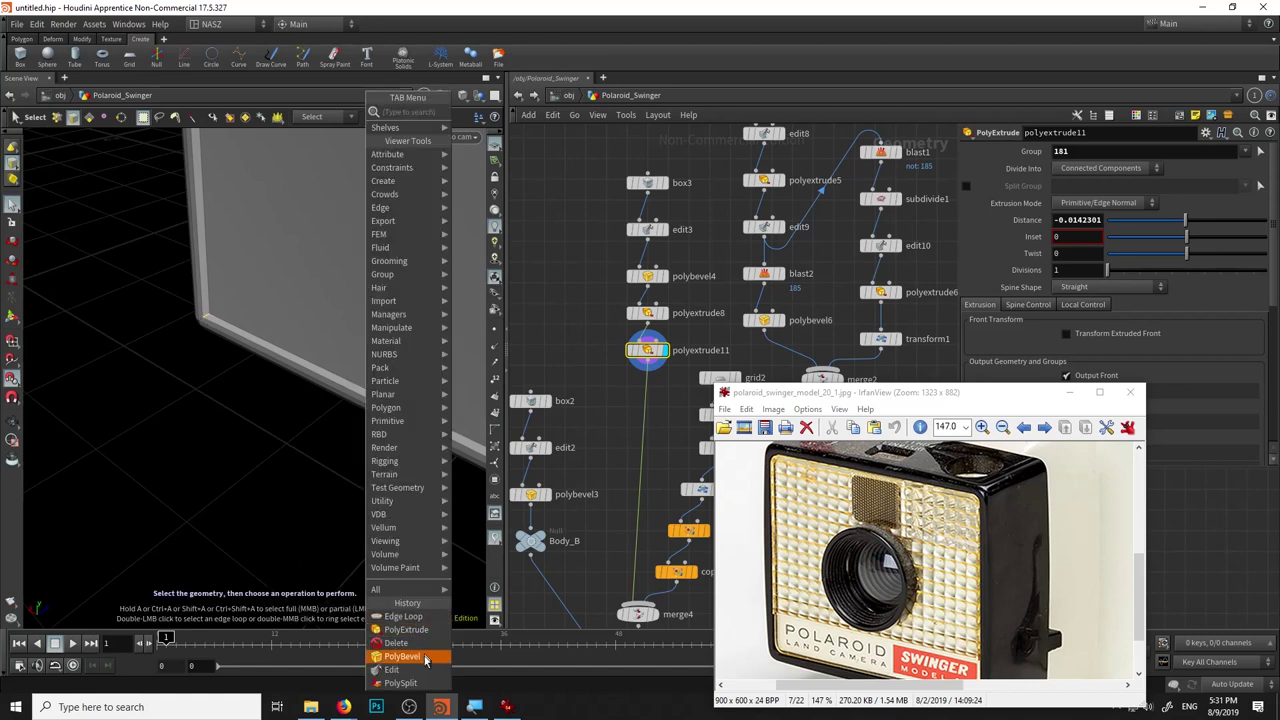
pyautogui.press('Return')
pyautogui.middleClick(1160, 223)
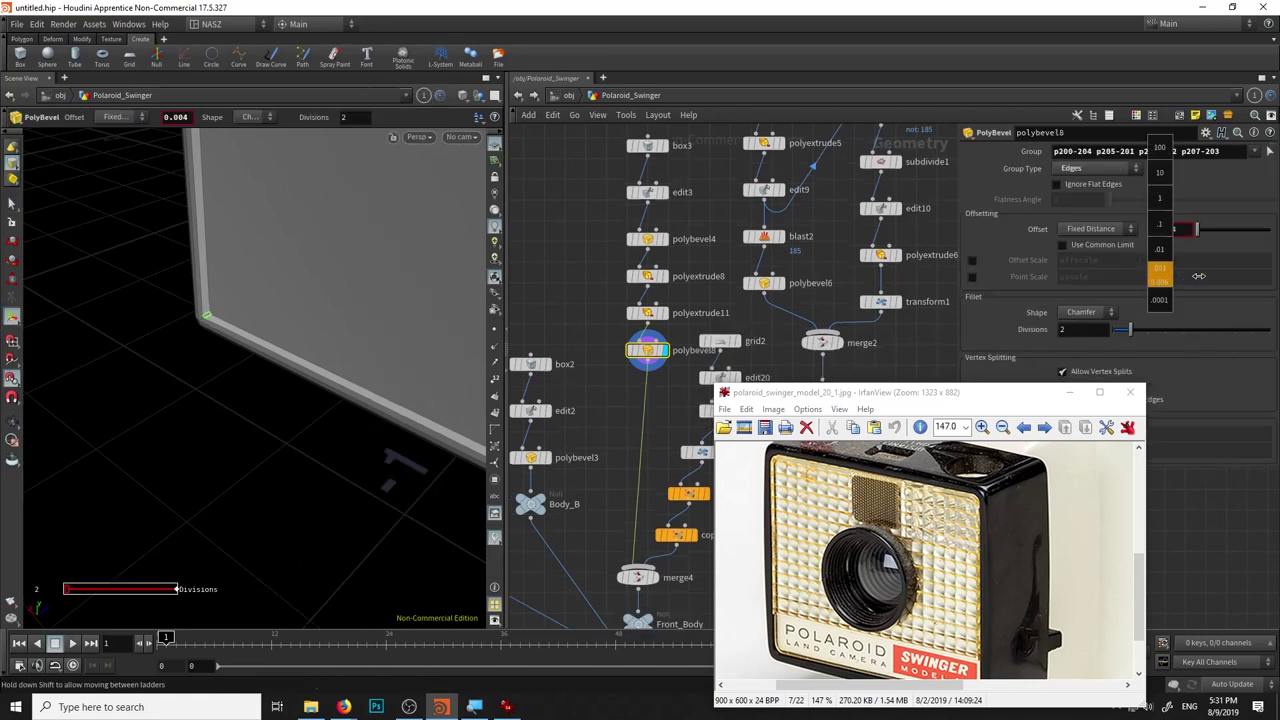
pyautogui.moveTo(1220, 273); pyautogui.dragTo(1218, 273, button='middle')
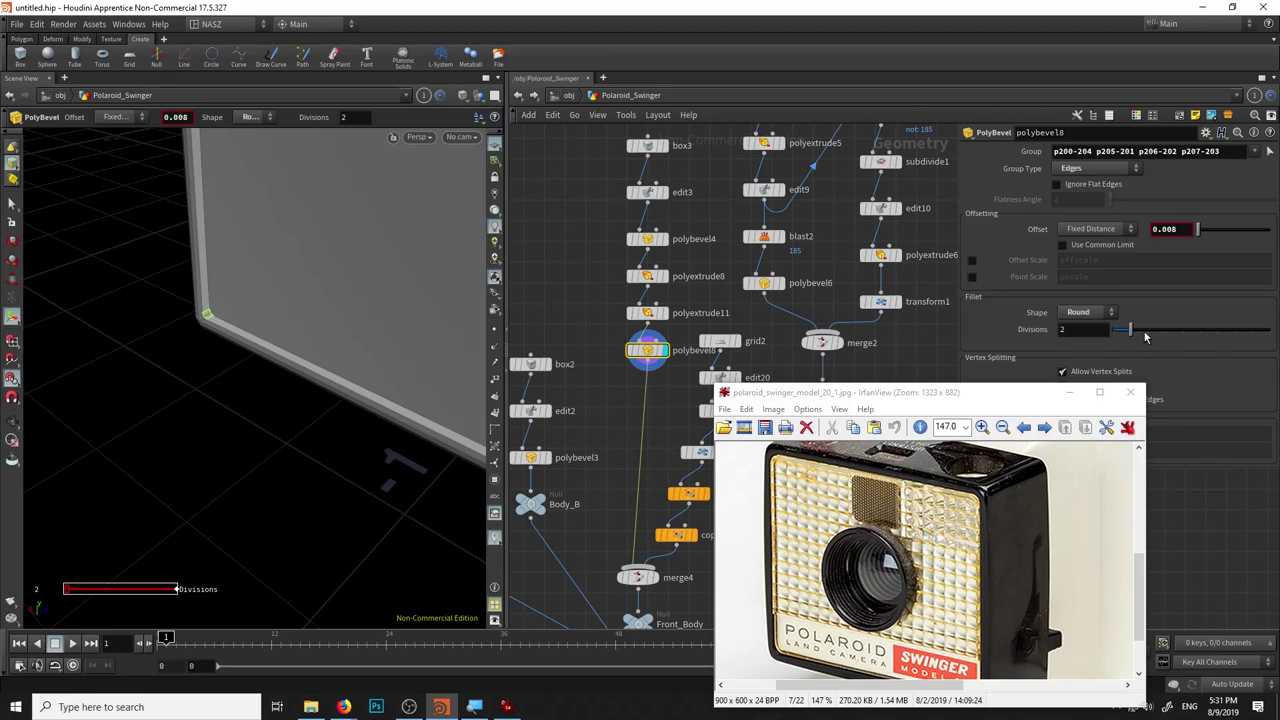
pyautogui.moveTo(309, 314)
pyautogui.mouseDown()
pyautogui.moveTo(299, 466)
pyautogui.moveTo(243, 457)
pyautogui.mouseUp()
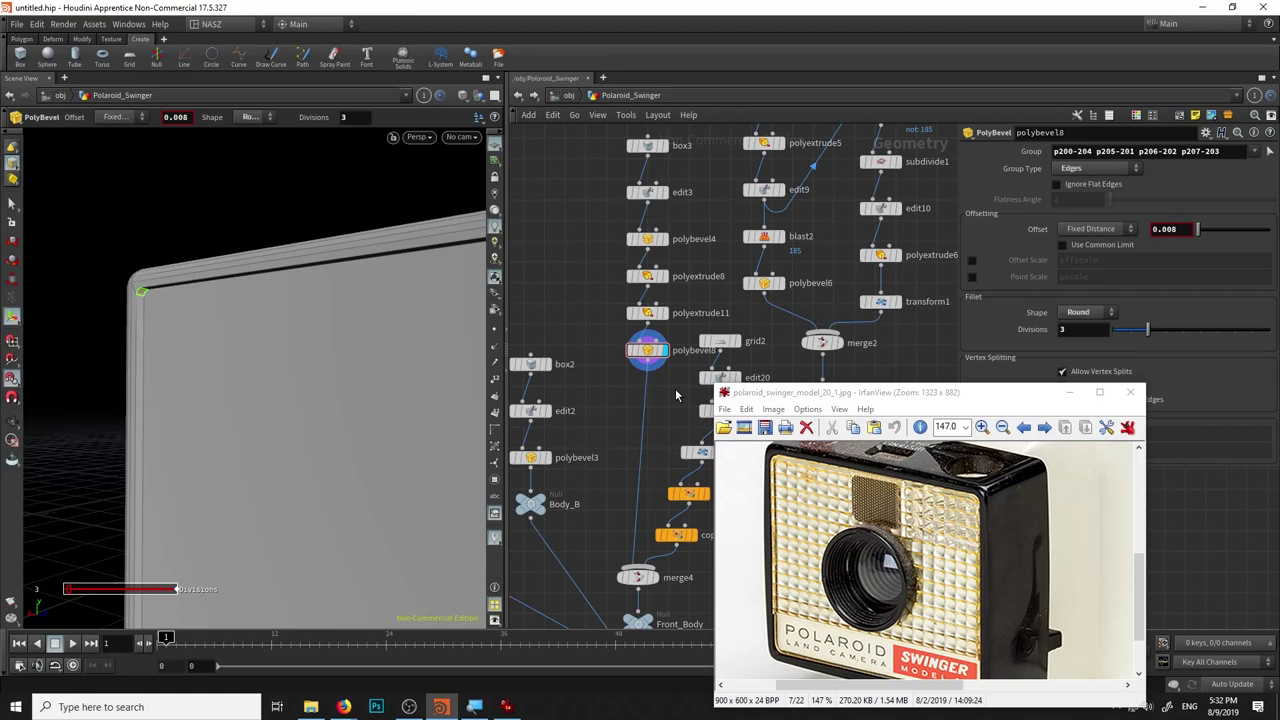
pyautogui.moveTo(476, 373)
pyautogui.mouseDown()
pyautogui.moveTo(306, 249)
pyautogui.moveTo(283, 329)
pyautogui.moveTo(263, 333)
pyautogui.mouseUp()
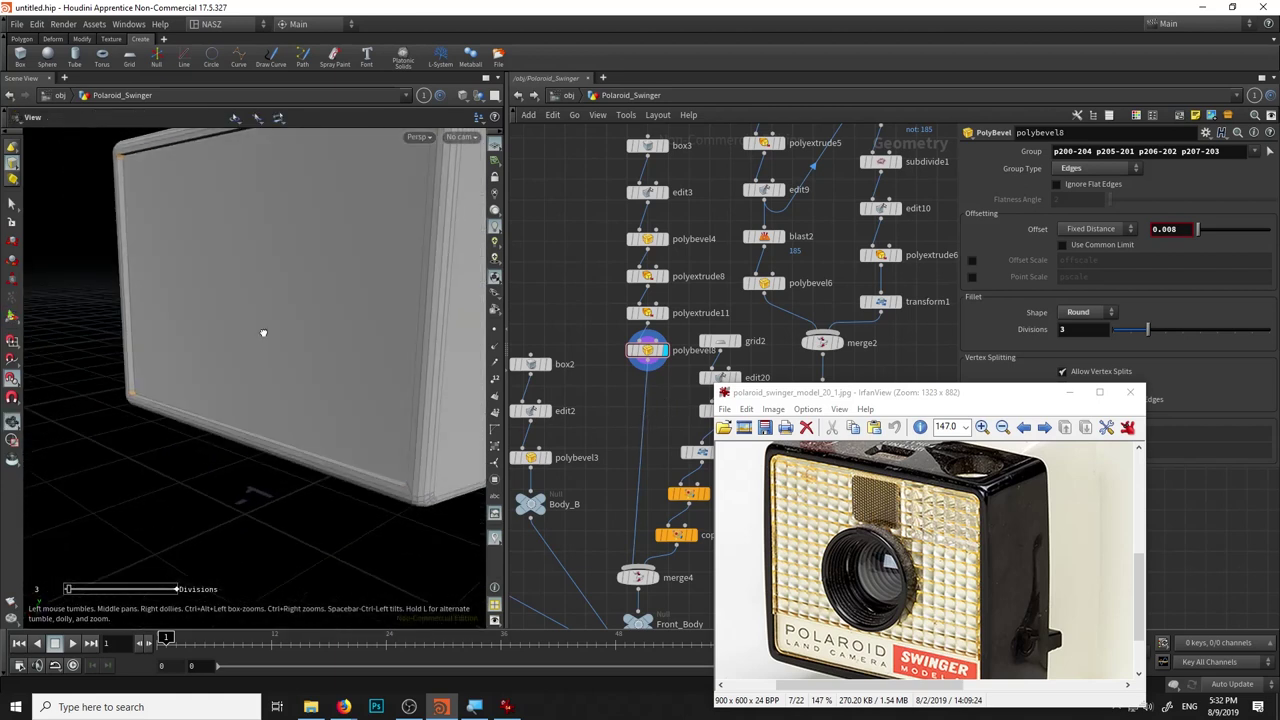
pyautogui.press('Return')
pyautogui.moveTo(667, 412)
pyautogui.mouseDown(button='middle')
pyautogui.moveTo(568, 328)
pyautogui.moveTo(665, 354)
pyautogui.mouseUp(button='middle')
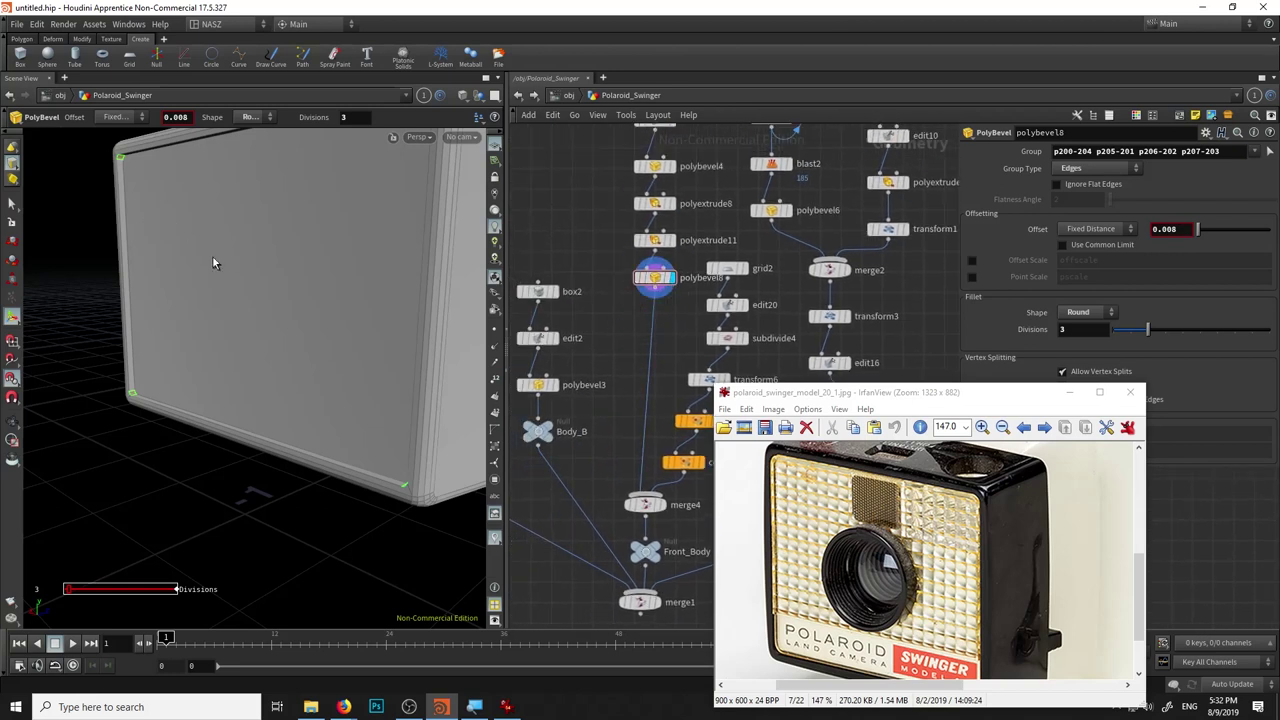
pyautogui.click(13, 204)
# Blast out the frame's front face as blast4, keeping only it, and wire it into merge4.
pyautogui.click(200, 242)
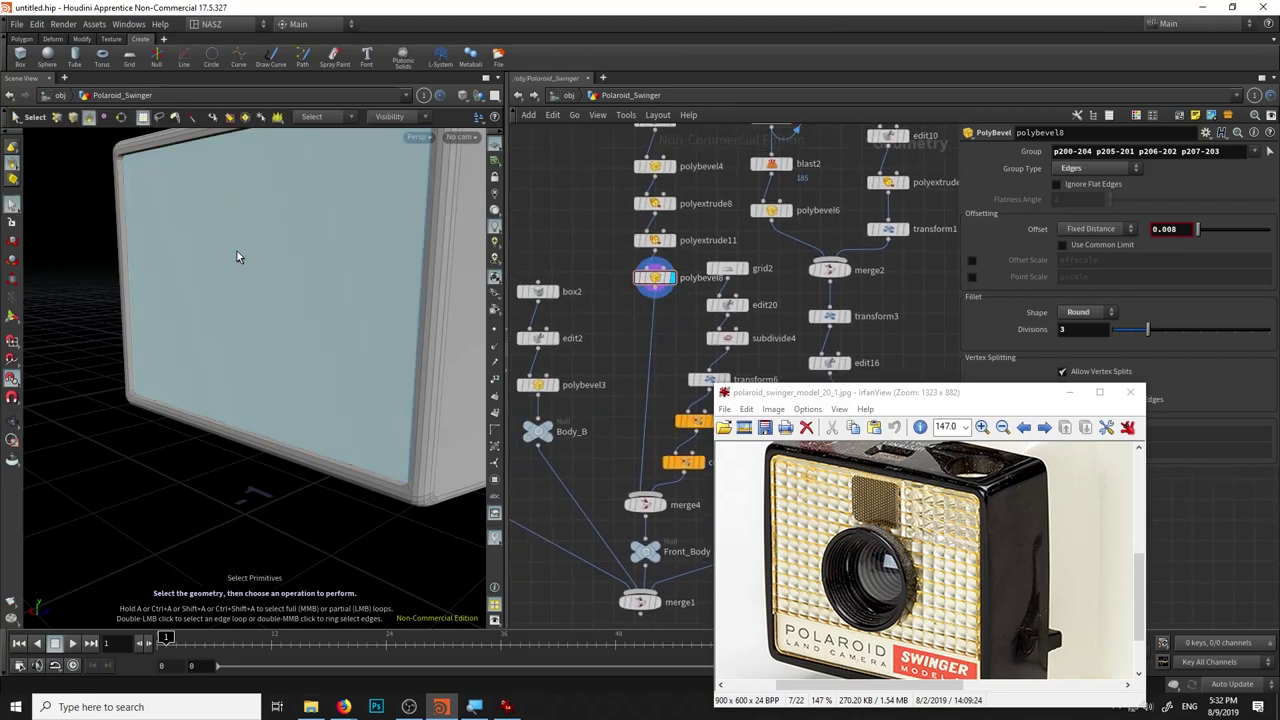
pyautogui.press('Delete')
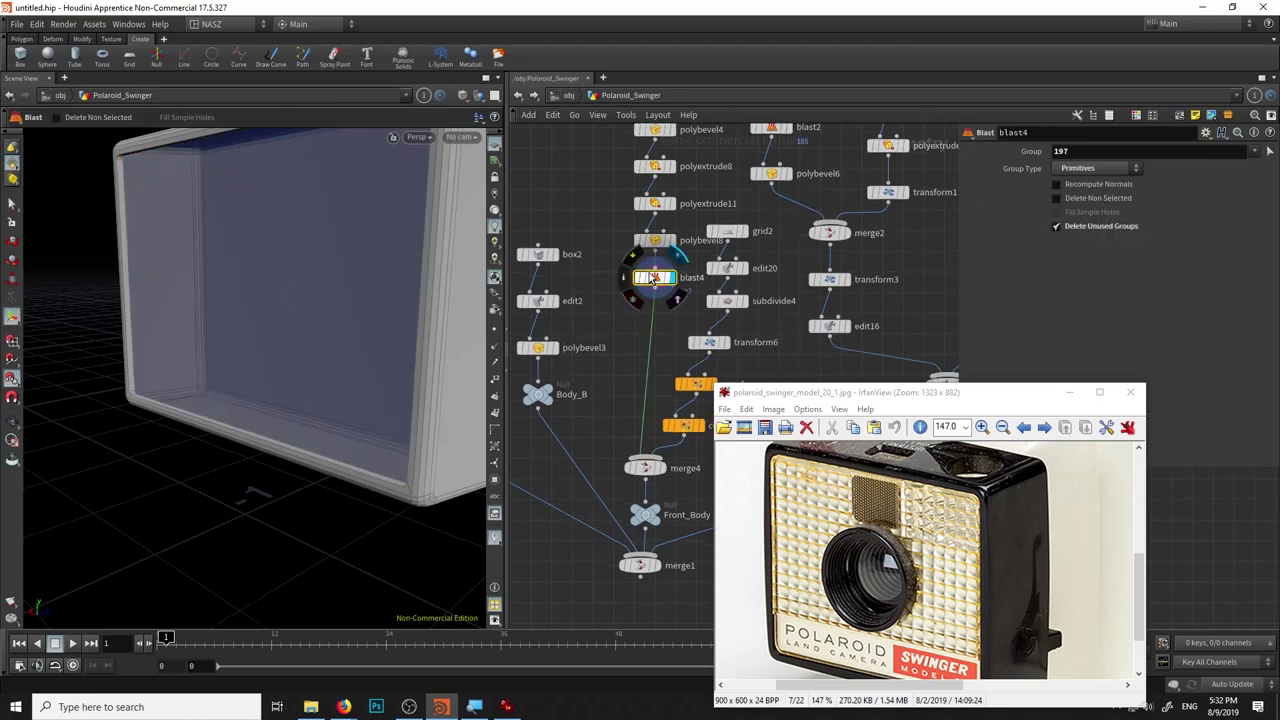
pyautogui.click(648, 452)
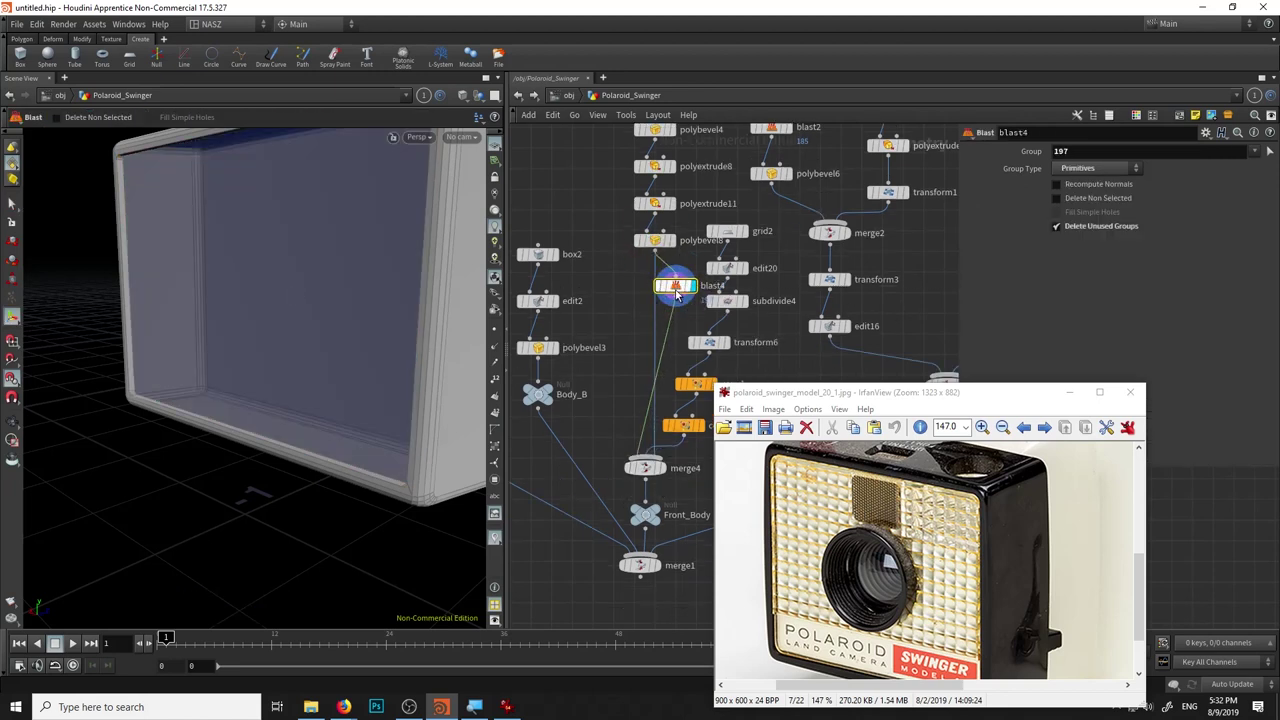
pyautogui.click(1057, 198)
pyautogui.keyDown('alt'); pyautogui.moveTo(366, 410); pyautogui.dragTo(339, 382); pyautogui.keyUp('alt')
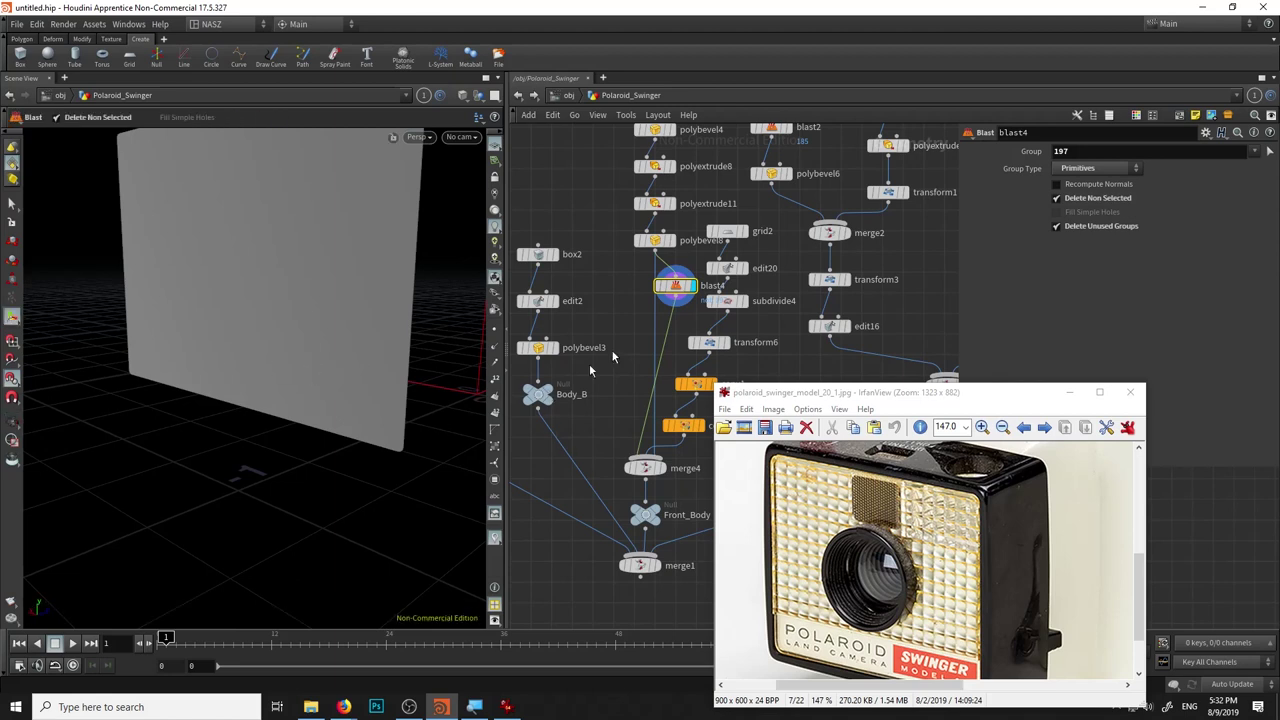
# Try an edge loop cut across the face, then discard the leftover polysplit node.
pyautogui.press('Tab')
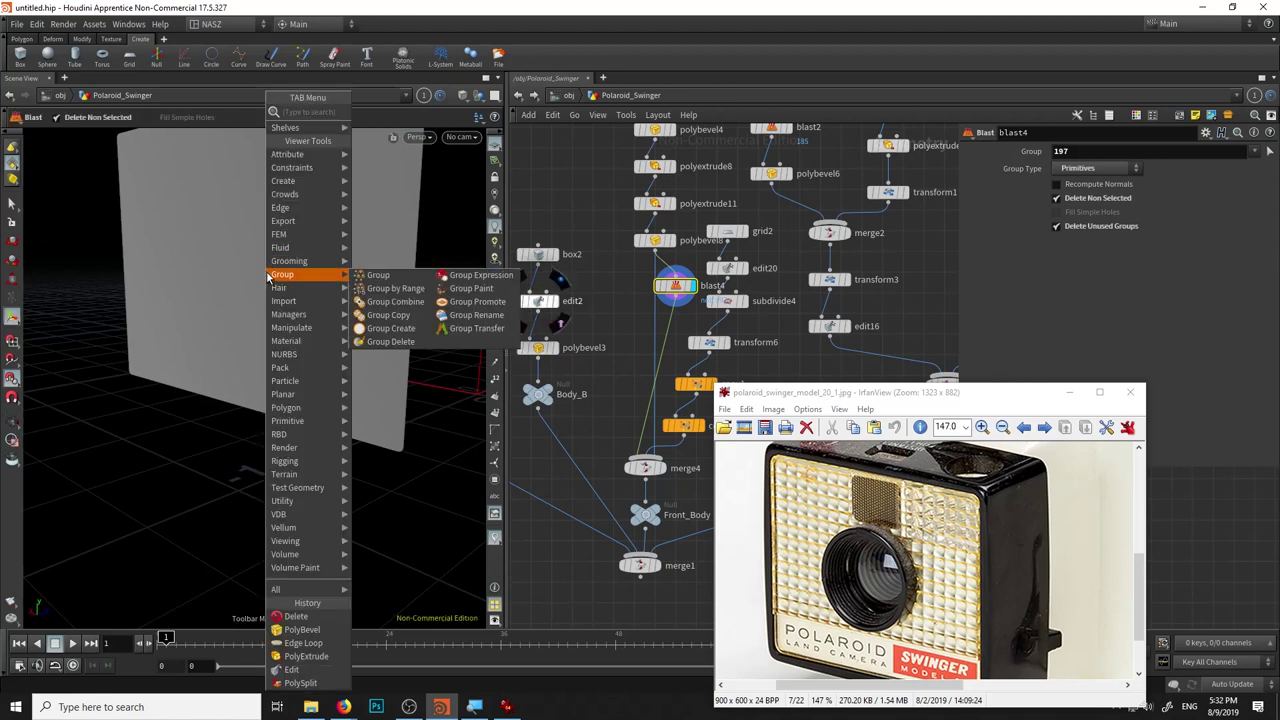
pyautogui.click(300, 630)
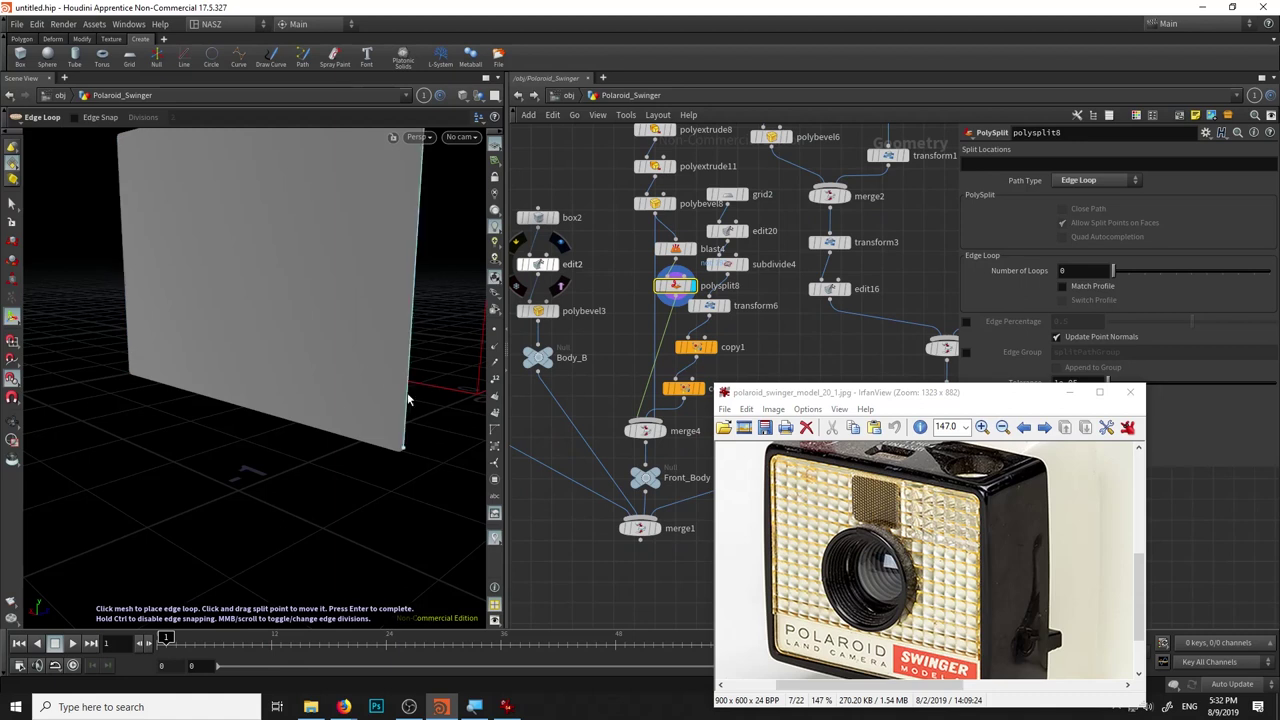
pyautogui.moveTo(408, 399)
pyautogui.keyDown('alt'); pyautogui.mouseDown()
pyautogui.moveTo(357, 400)
pyautogui.moveTo(366, 386)
pyautogui.mouseUp(); pyautogui.keyUp('alt')
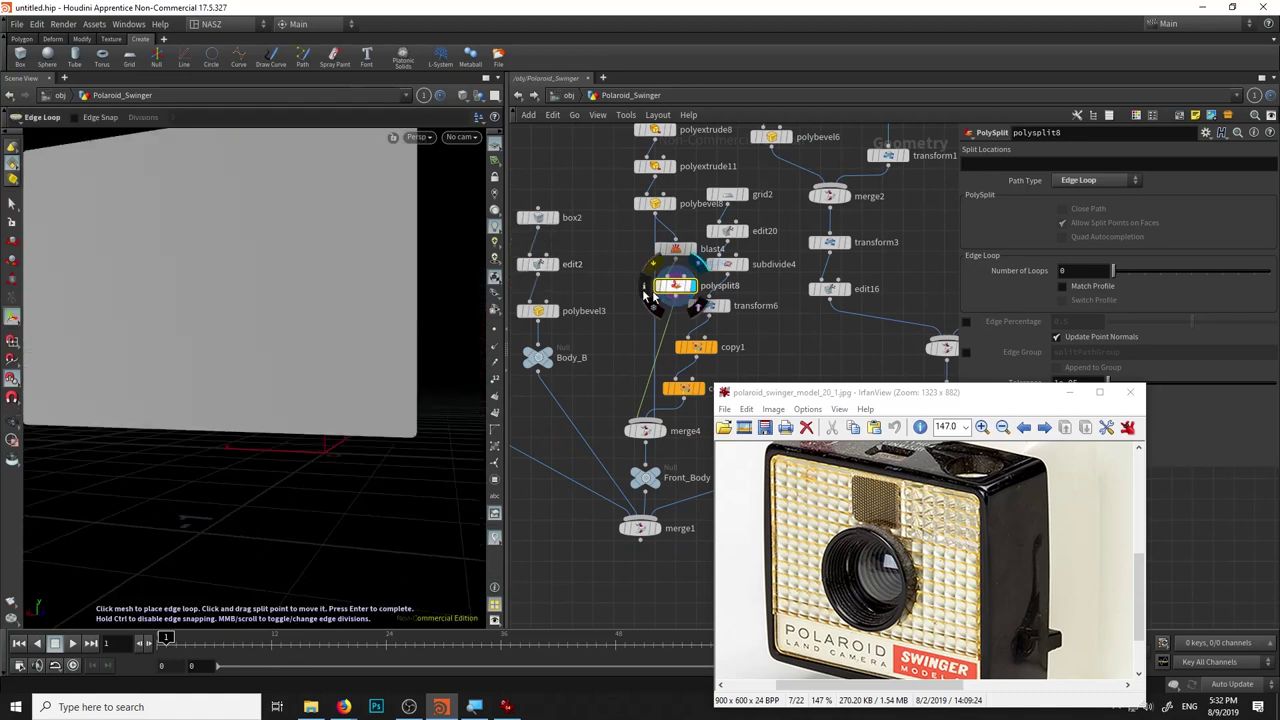
pyautogui.press('Delete')
pyautogui.press('Tab')
pyautogui.press('Escape')
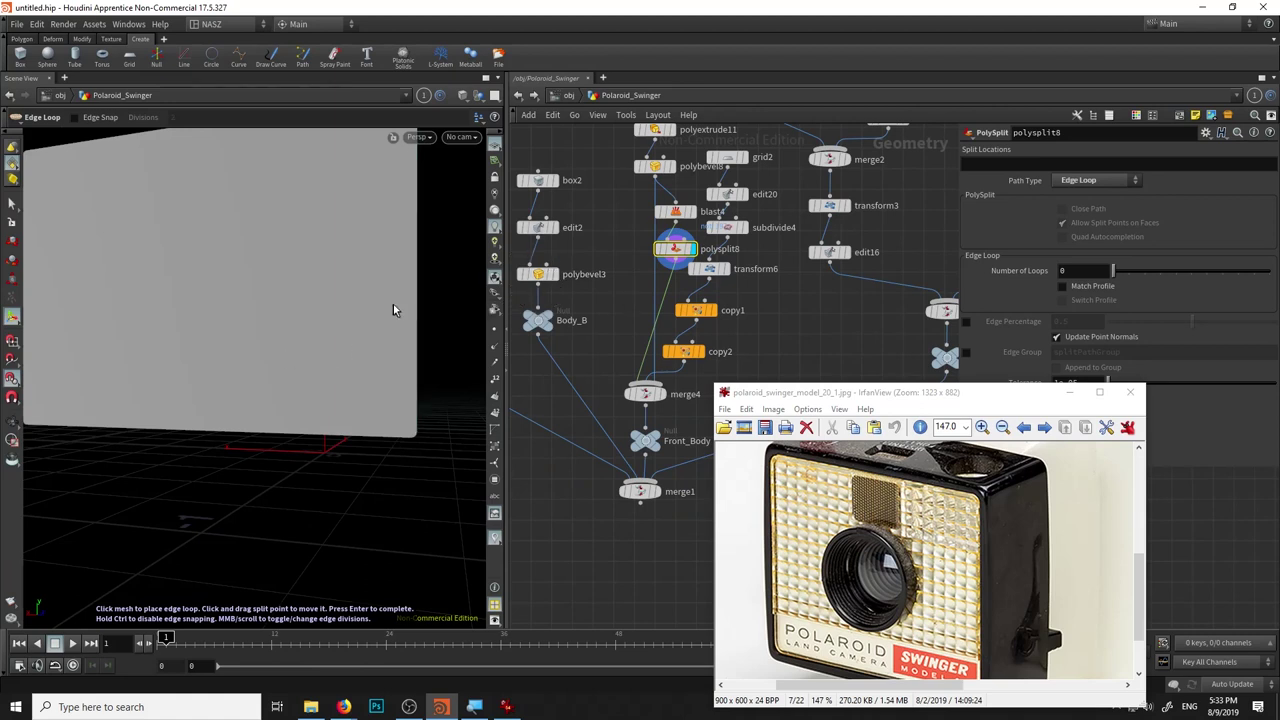
pyautogui.moveTo(626, 296); pyautogui.dragTo(592, 353, button='middle')
pyautogui.press('Delete')
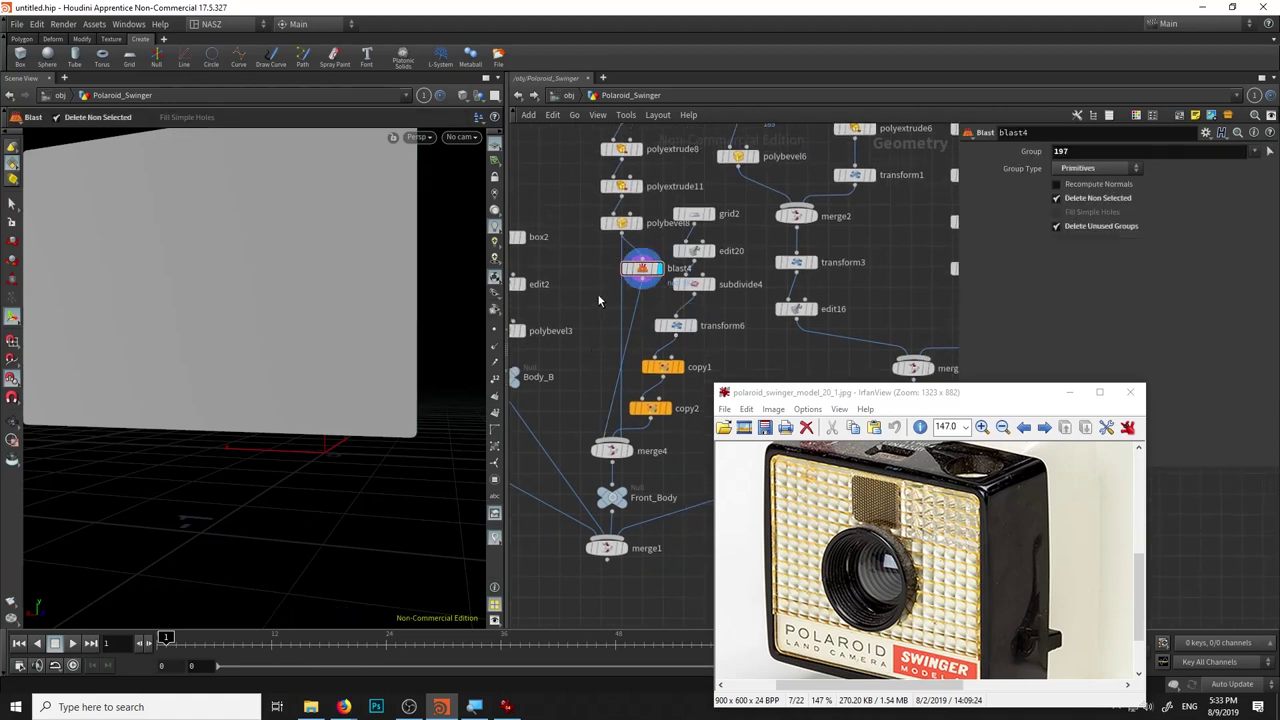
pyautogui.press('Tab')
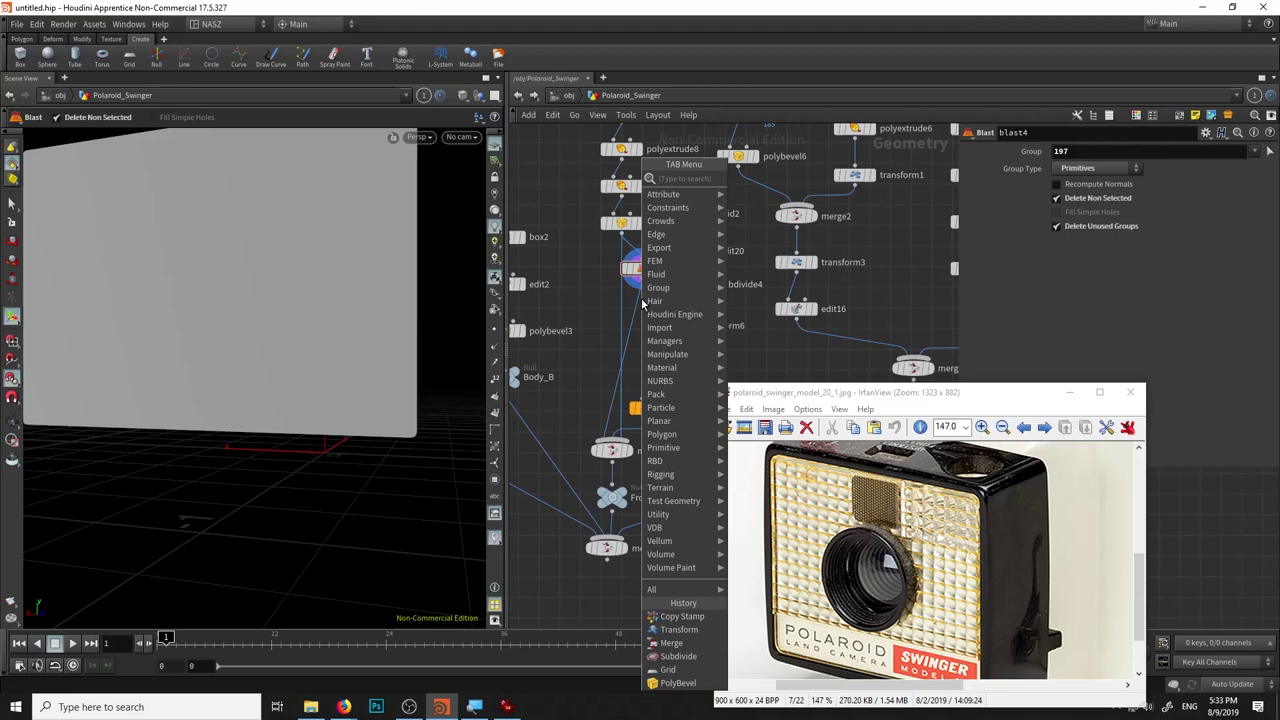
# Add clip1 under blast4, keeping the part below the plane, and display merge4.
pyautogui.press('Escape')
pyautogui.click(641, 316)
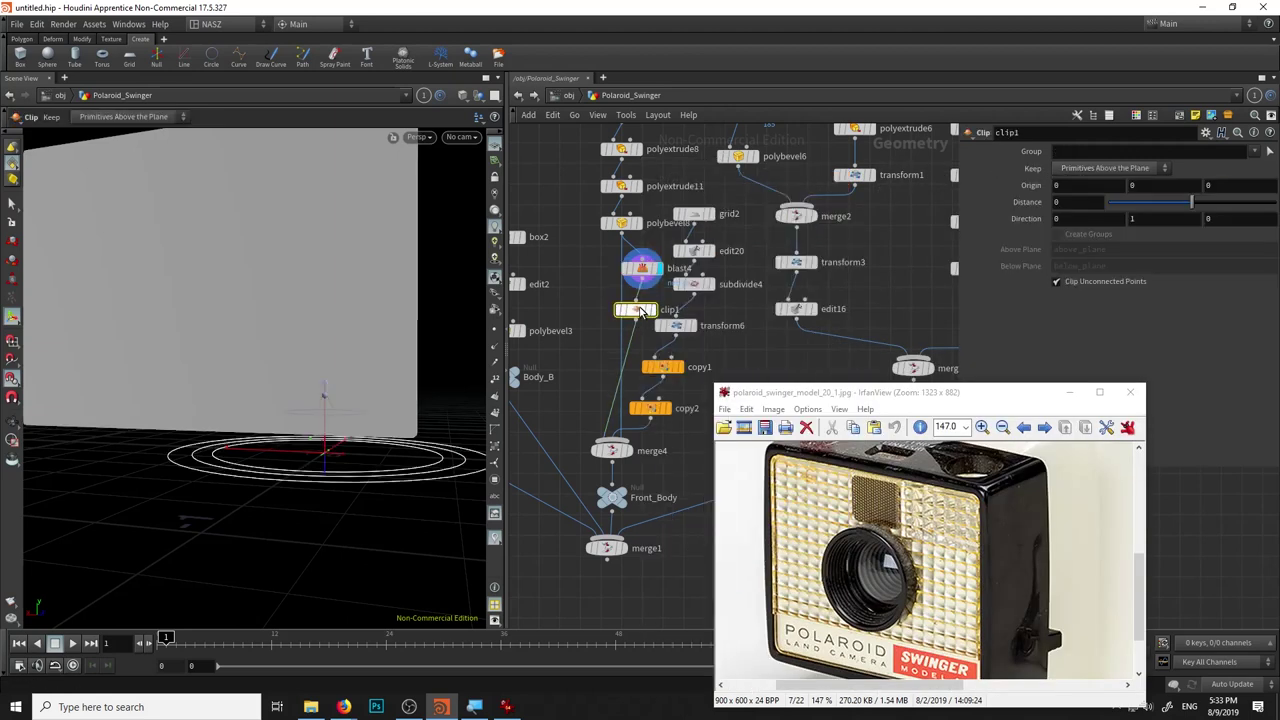
pyautogui.moveTo(323, 424)
pyautogui.keyDown('alt'); pyautogui.mouseDown()
pyautogui.moveTo(357, 471)
pyautogui.moveTo(406, 443)
pyautogui.moveTo(423, 363)
pyautogui.moveTo(447, 343)
pyautogui.mouseUp(); pyautogui.keyUp('alt')
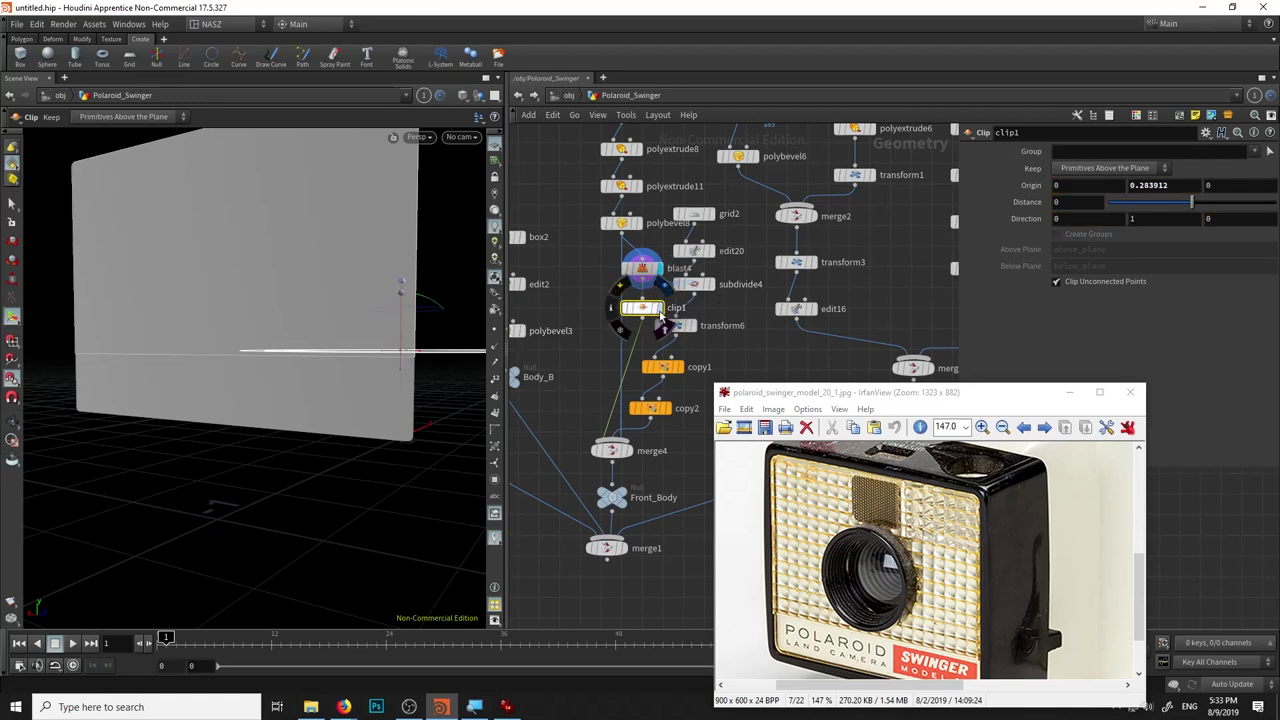
pyautogui.click(657, 308)
pyautogui.click(1126, 168)
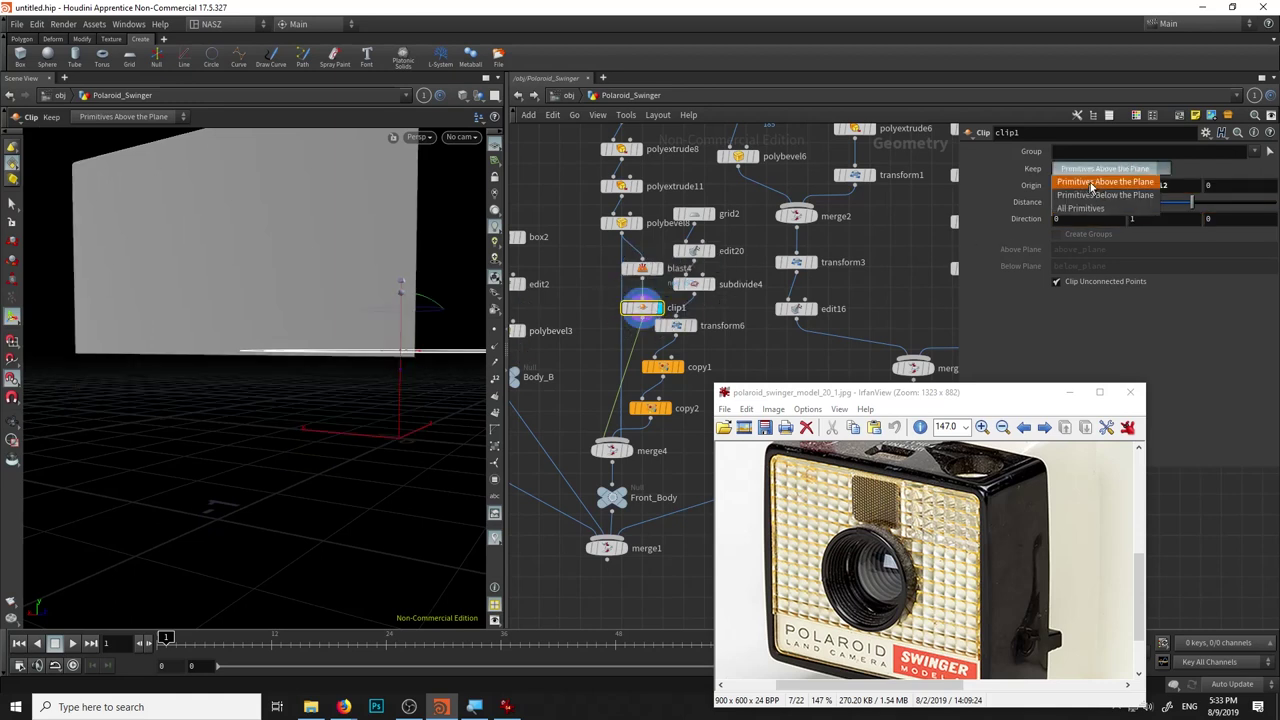
pyautogui.click(1104, 195)
pyautogui.click(628, 452)
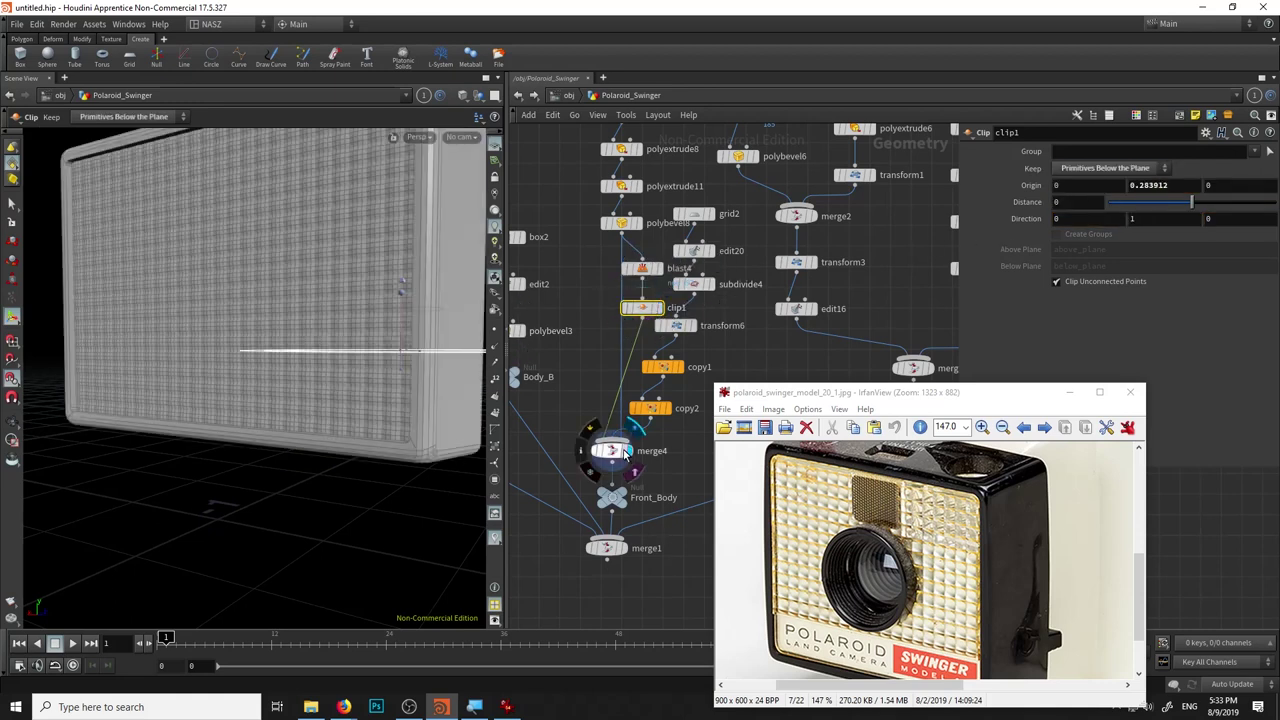
# Insert transform7 between blast4 and clip1 and bring up its rotate handle.
pyautogui.click(644, 270)
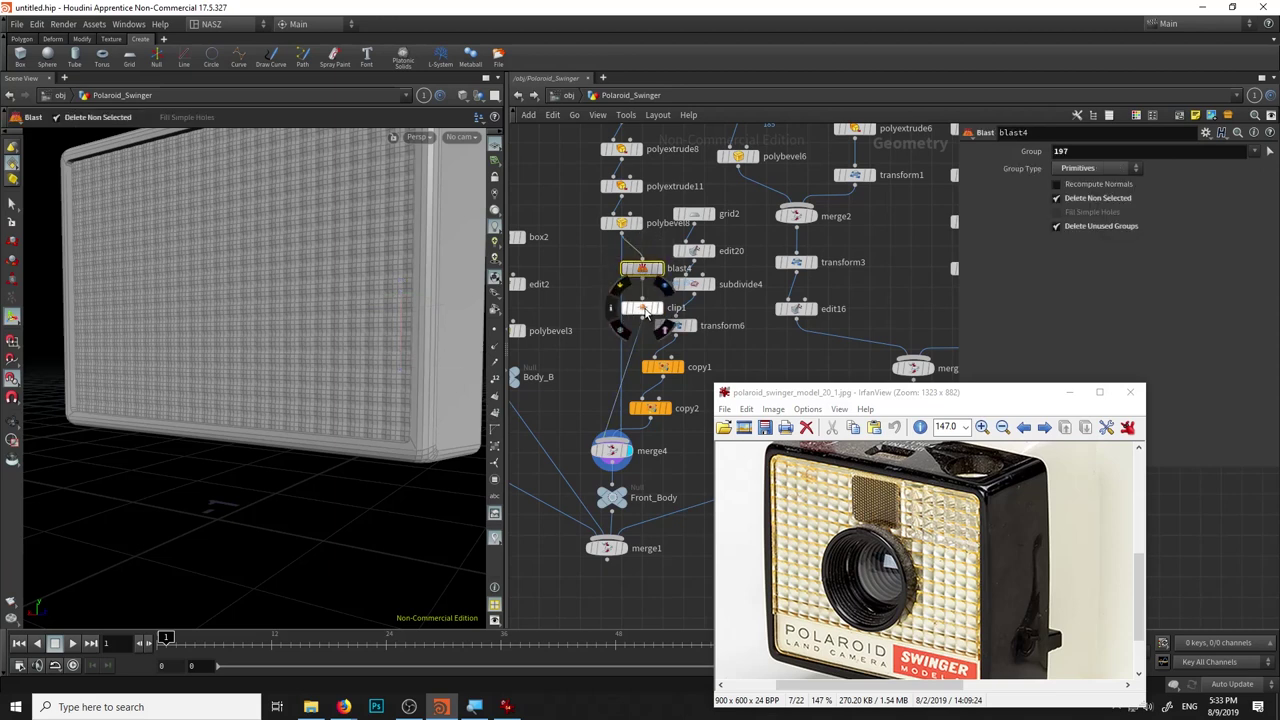
pyautogui.moveTo(643, 307); pyautogui.dragTo(643, 348)
pyautogui.press('Tab')
pyautogui.click(686, 640)
pyautogui.click(625, 332)
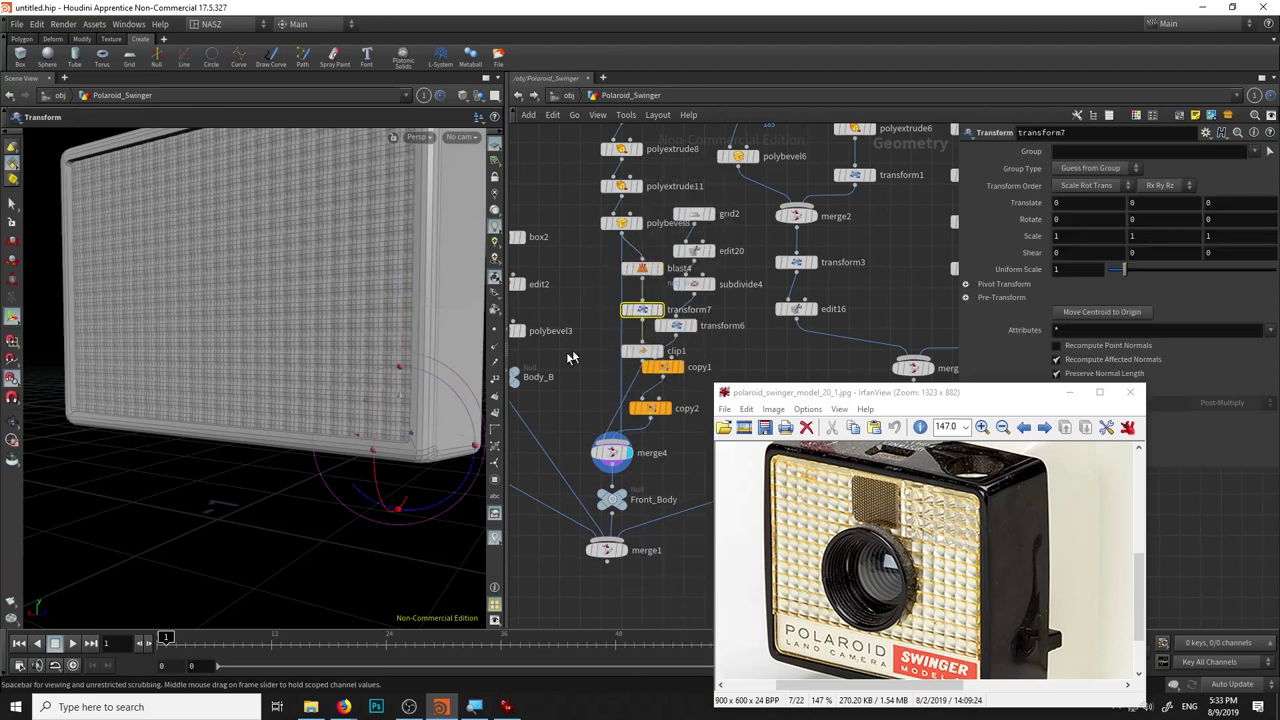
pyautogui.moveTo(363, 457)
pyautogui.mouseDown()
pyautogui.moveTo(434, 386)
pyautogui.moveTo(452, 392)
pyautogui.mouseUp()
pyautogui.press('t')
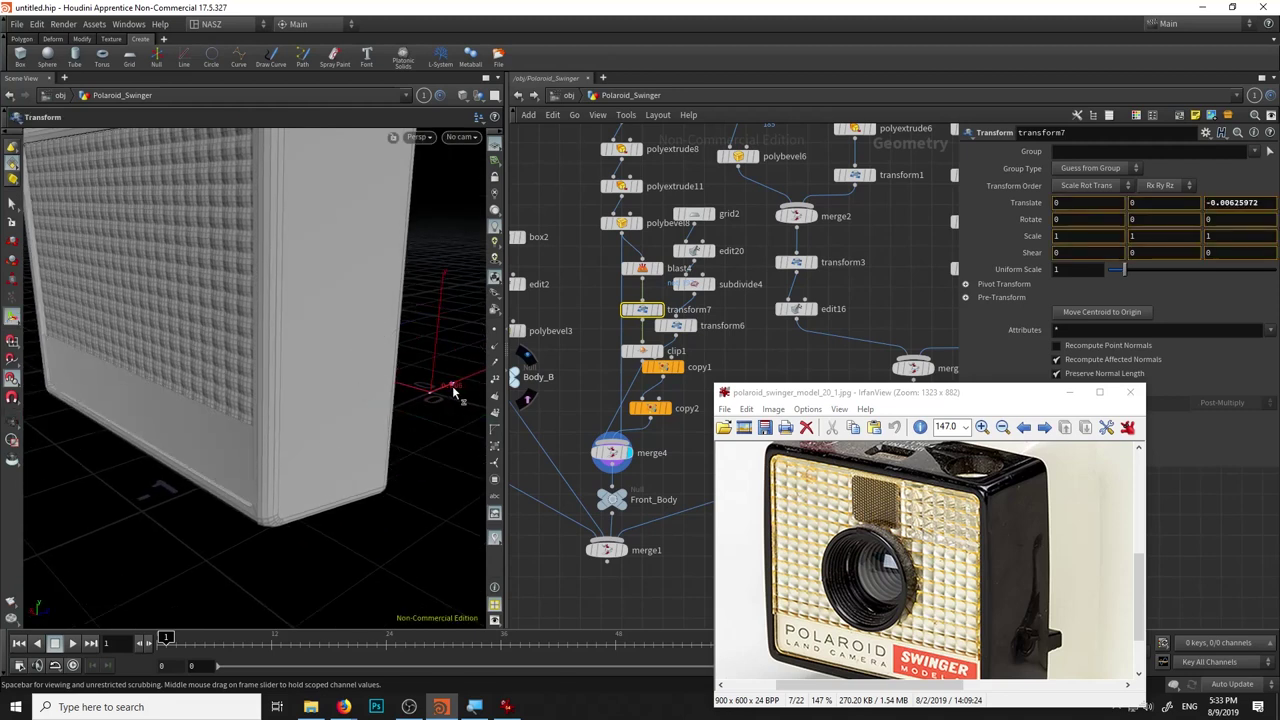
pyautogui.press('r')
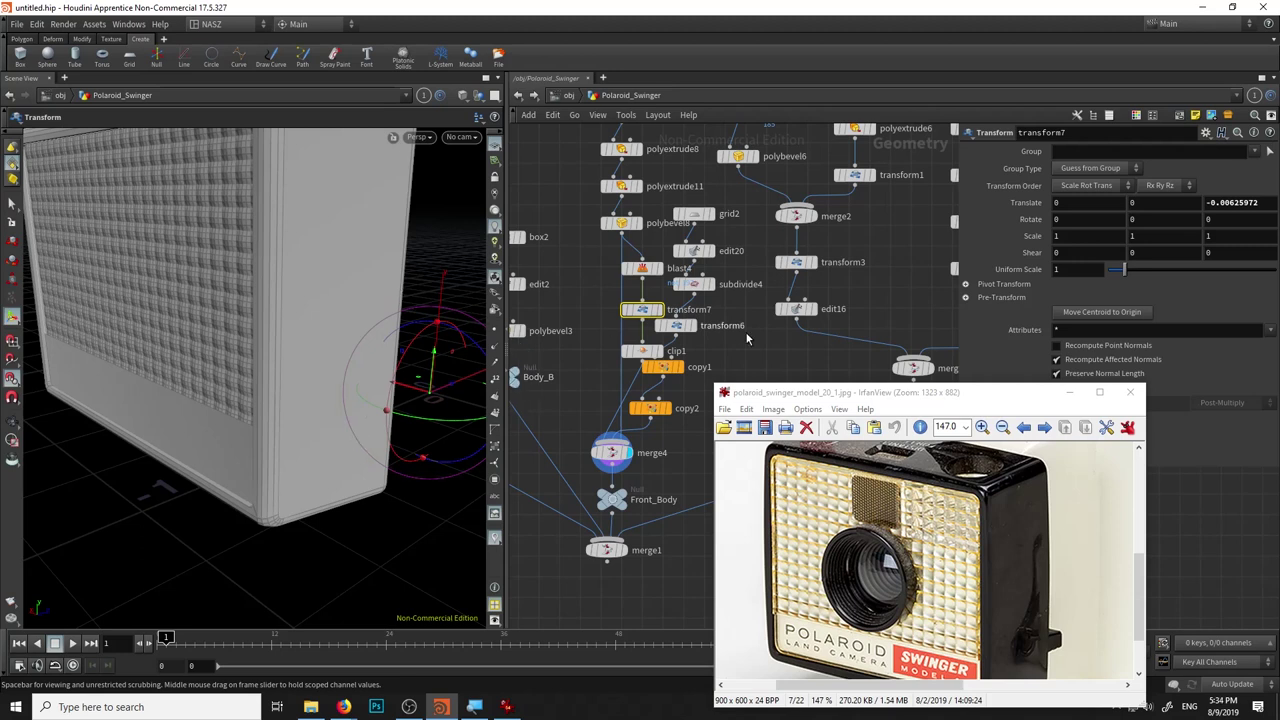
# Drag clip1's plane upward until Origin Y reads 0.292356.
pyautogui.moveTo(323, 427); pyautogui.dragTo(214, 428)
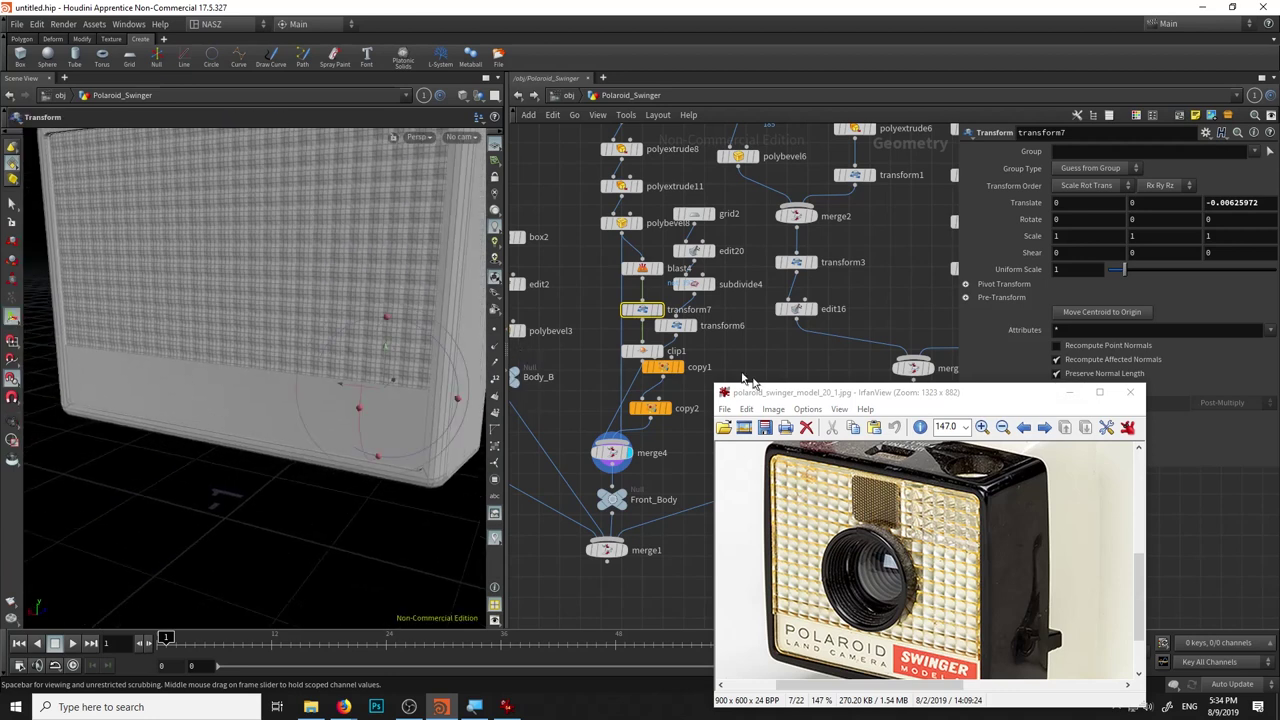
pyautogui.click(632, 351)
pyautogui.moveTo(325, 398); pyautogui.dragTo(364, 305)
pyautogui.press('Return')
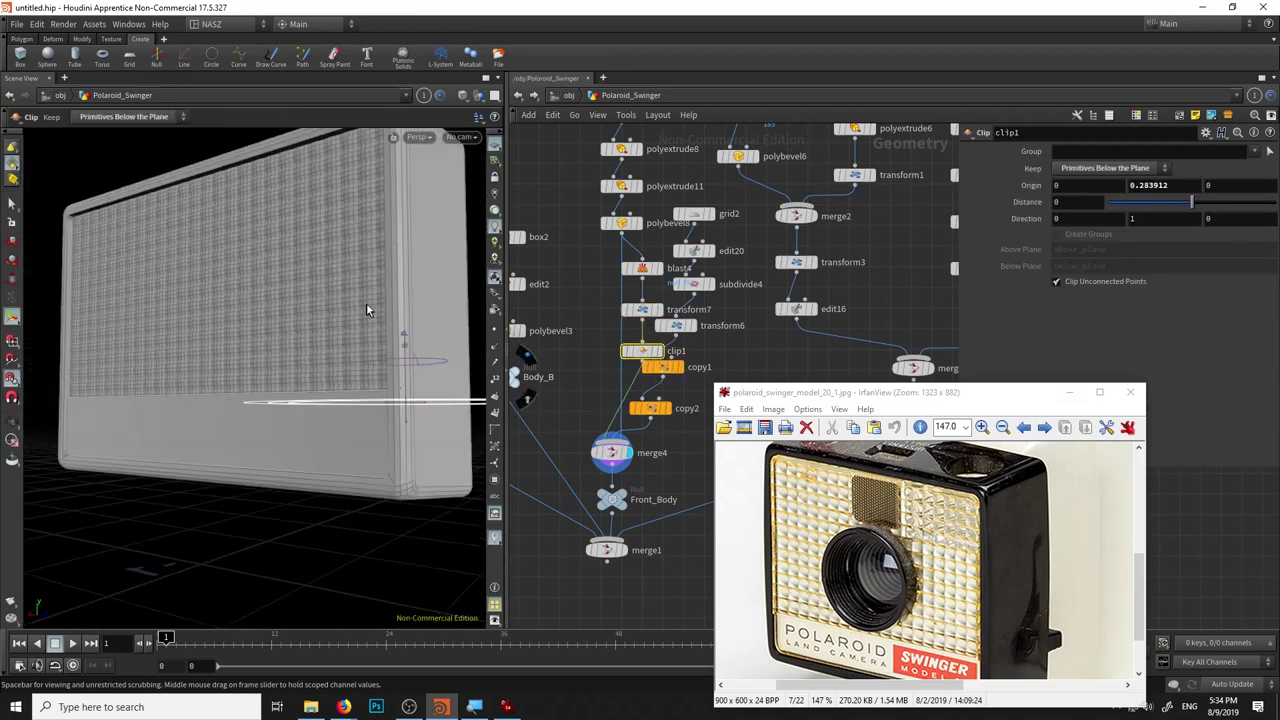
pyautogui.moveTo(409, 418); pyautogui.dragTo(414, 422)
pyautogui.press('Escape')
pyautogui.moveTo(414, 422)
pyautogui.mouseDown()
pyautogui.moveTo(306, 383)
pyautogui.moveTo(338, 474)
pyautogui.mouseUp()
pyautogui.press('Return')
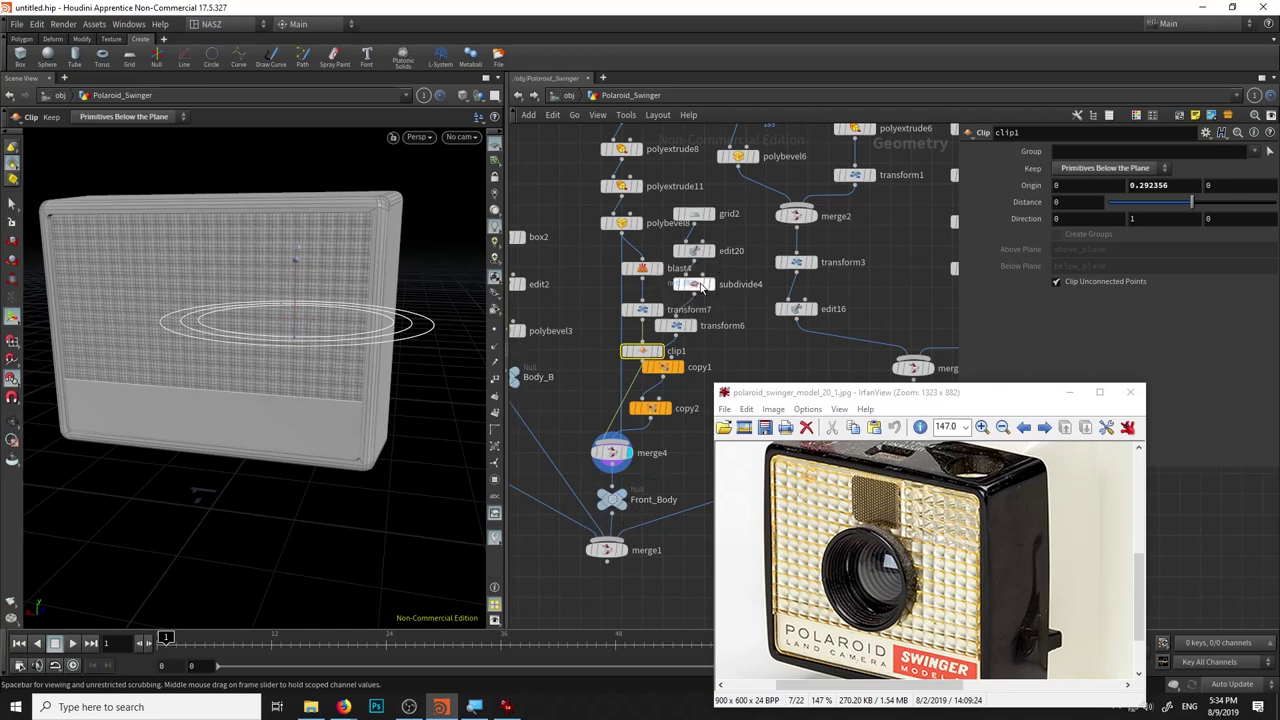
pyautogui.moveTo(694, 214)
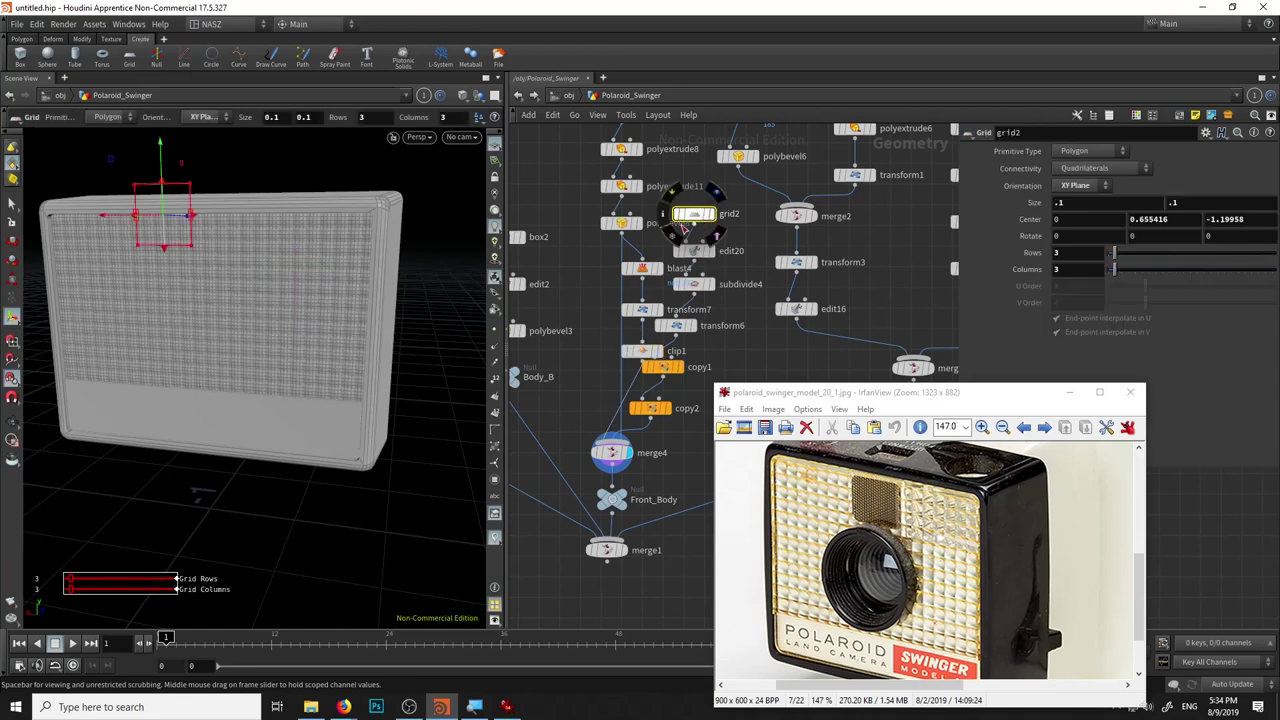
# Scale the pyramid tile in transform6 from 0.28 up to 0.5 and inspect the bigger grille.
pyautogui.click(703, 252)
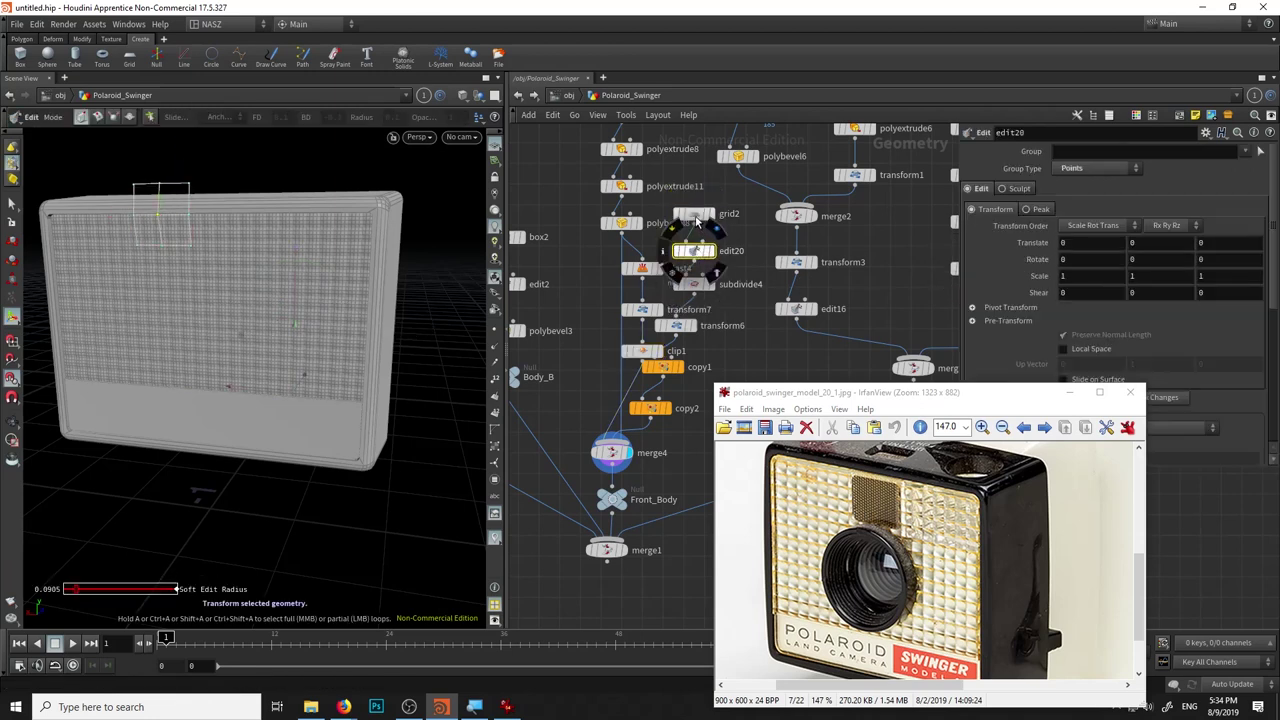
pyautogui.click(692, 327)
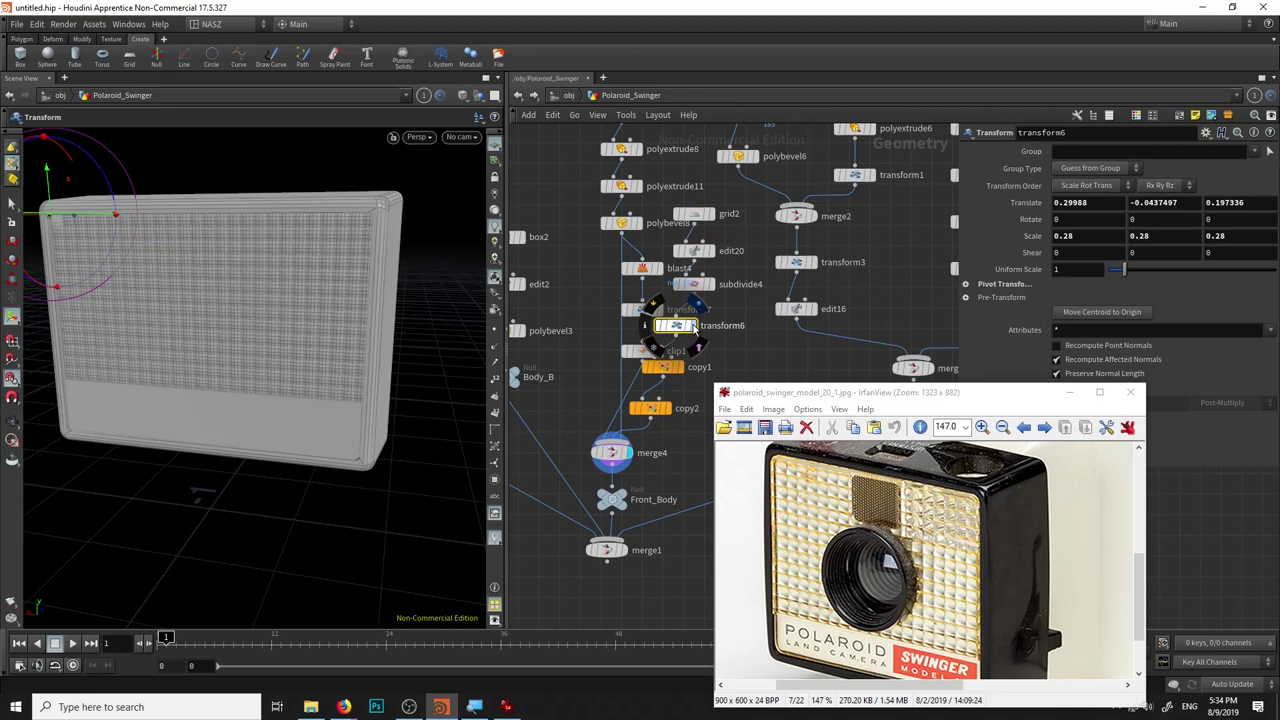
pyautogui.moveTo(1023, 236)
pyautogui.mouseDown(button='middle')
pyautogui.moveTo(1263, 304)
pyautogui.moveTo(1262, 346)
pyautogui.mouseUp(button='middle')
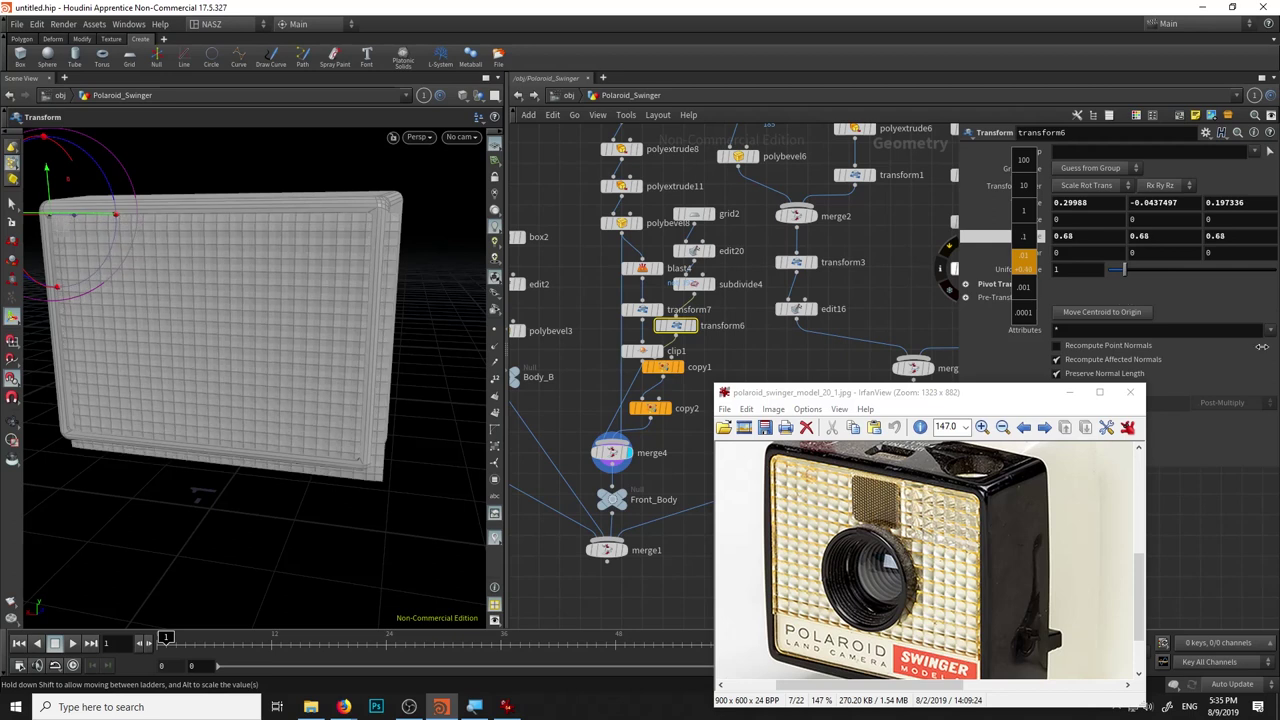
pyautogui.press('Escape')
pyautogui.moveTo(200, 243)
pyautogui.mouseDown()
pyautogui.moveTo(329, 214)
pyautogui.moveTo(369, 272)
pyautogui.moveTo(353, 278)
pyautogui.mouseUp()
pyautogui.press('Return')
pyautogui.moveTo(1032, 237); pyautogui.dragTo(980, 268, button='middle')
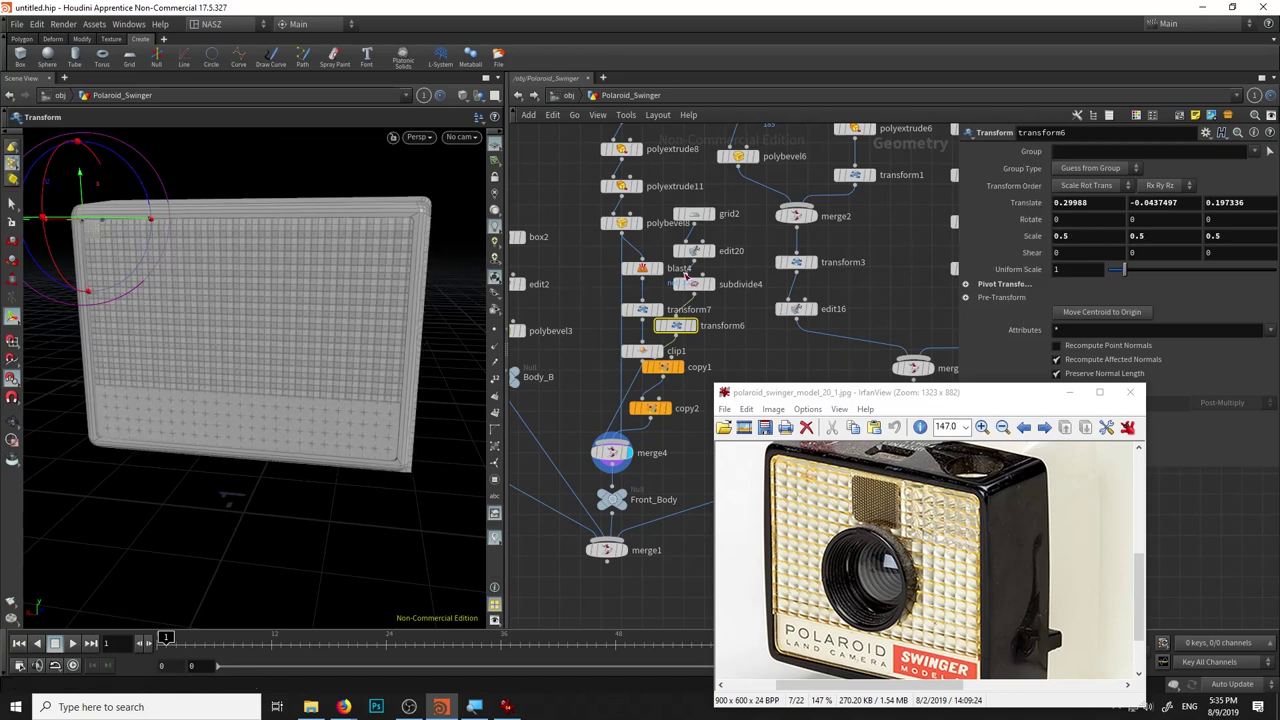
pyautogui.keyDown('alt'); pyautogui.moveTo(413, 397); pyautogui.dragTo(357, 309); pyautogui.keyUp('alt')
pyautogui.scroll(3, 380, 294)
pyautogui.scroll(3, 366, 351)
pyautogui.keyDown('alt'); pyautogui.moveTo(366, 351); pyautogui.dragTo(440, 420, button='middle'); pyautogui.keyUp('alt')
pyautogui.click(660, 367)
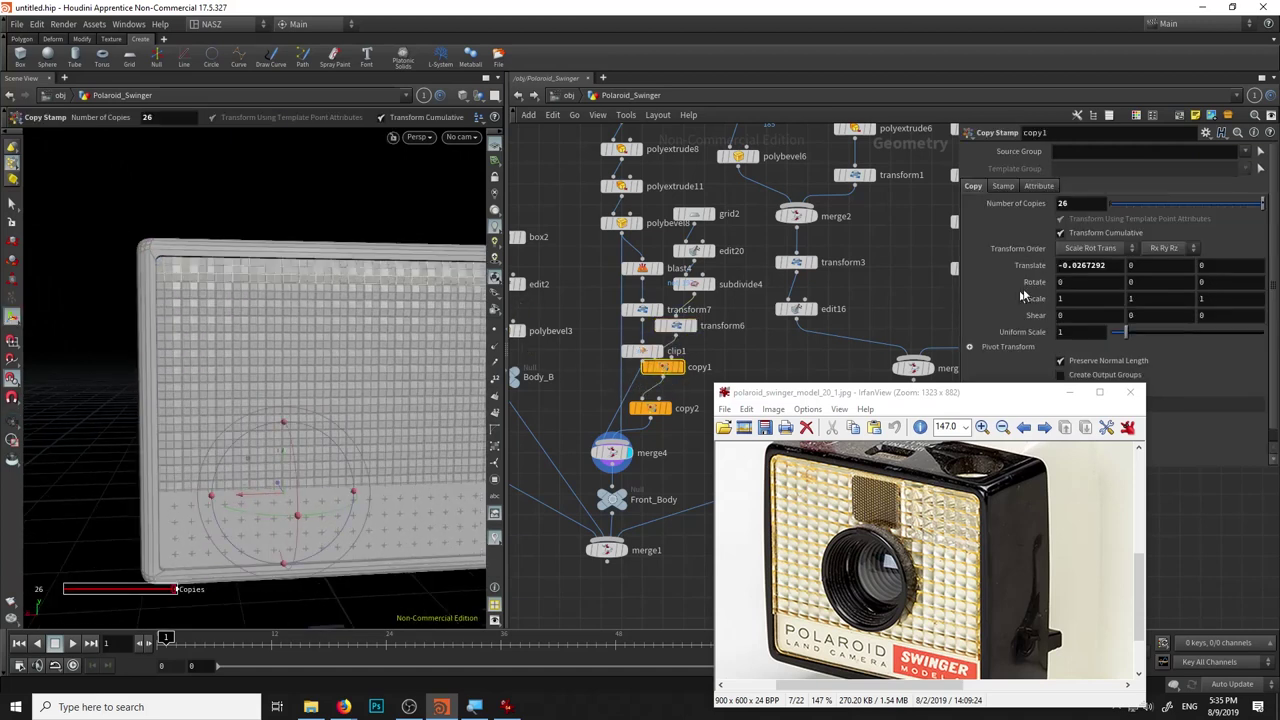
# Set copy1's horizontal tile spacing to Translate X -0.0500292 and lower its copy count.
pyautogui.moveTo(1085, 265)
pyautogui.mouseDown(button='middle')
pyautogui.moveTo(1085, 342)
pyautogui.moveTo(1179, 303)
pyautogui.moveTo(1083, 325)
pyautogui.mouseUp(button='middle')
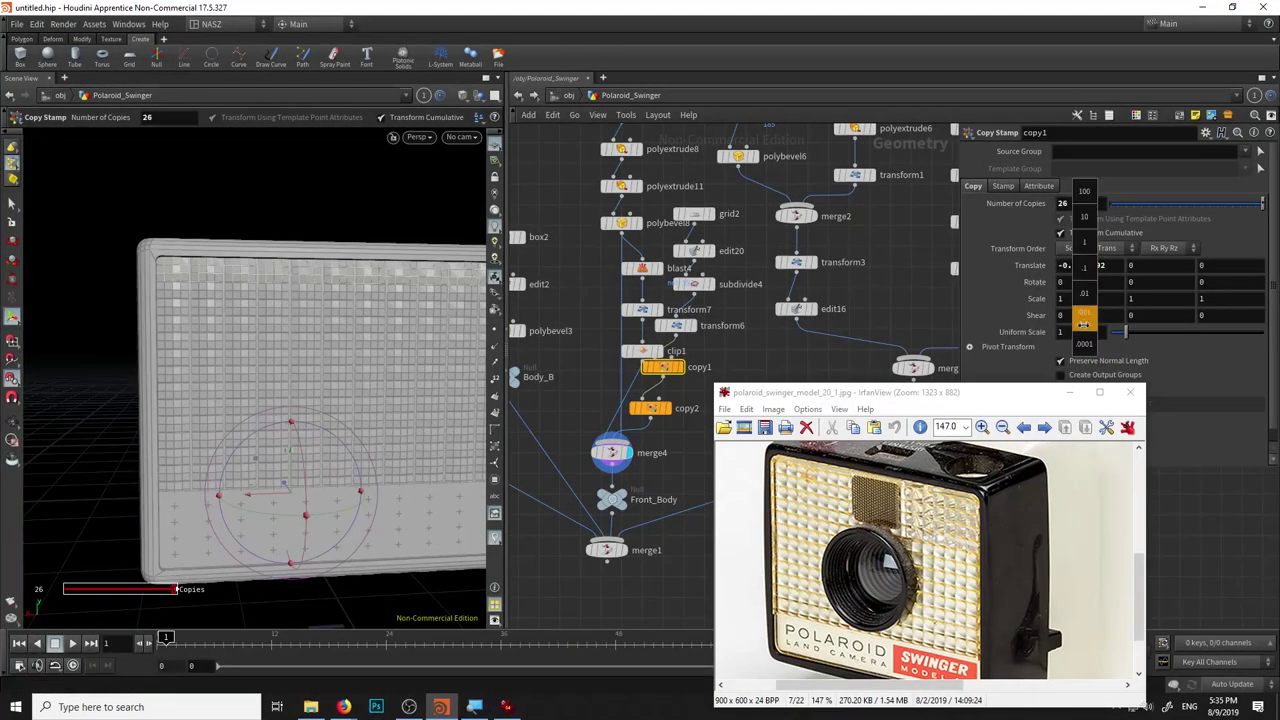
pyautogui.moveTo(1083, 325); pyautogui.dragTo(1085, 330, button='middle')
pyautogui.press('s')
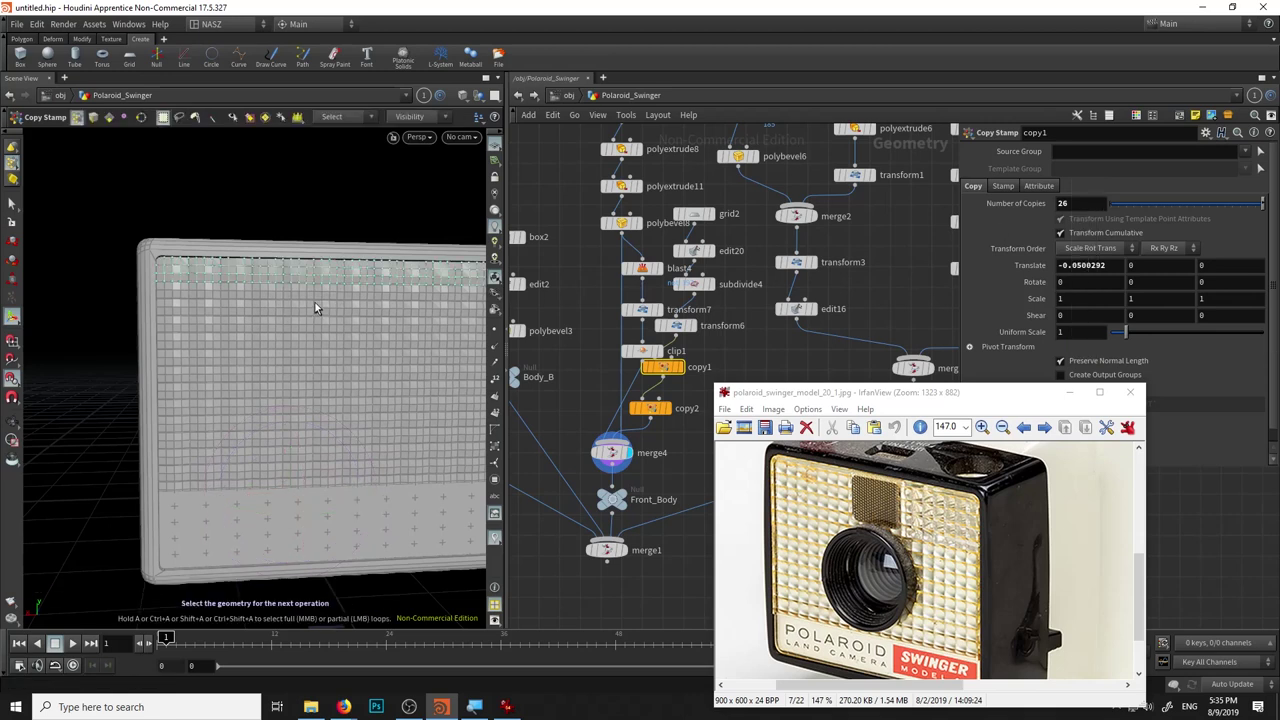
pyautogui.press('Escape')
pyautogui.moveTo(315, 302)
pyautogui.mouseDown()
pyautogui.moveTo(137, 251)
pyautogui.moveTo(240, 297)
pyautogui.moveTo(251, 234)
pyautogui.moveTo(314, 354)
pyautogui.moveTo(152, 298)
pyautogui.mouseUp()
pyautogui.scroll(5, 190, 256)
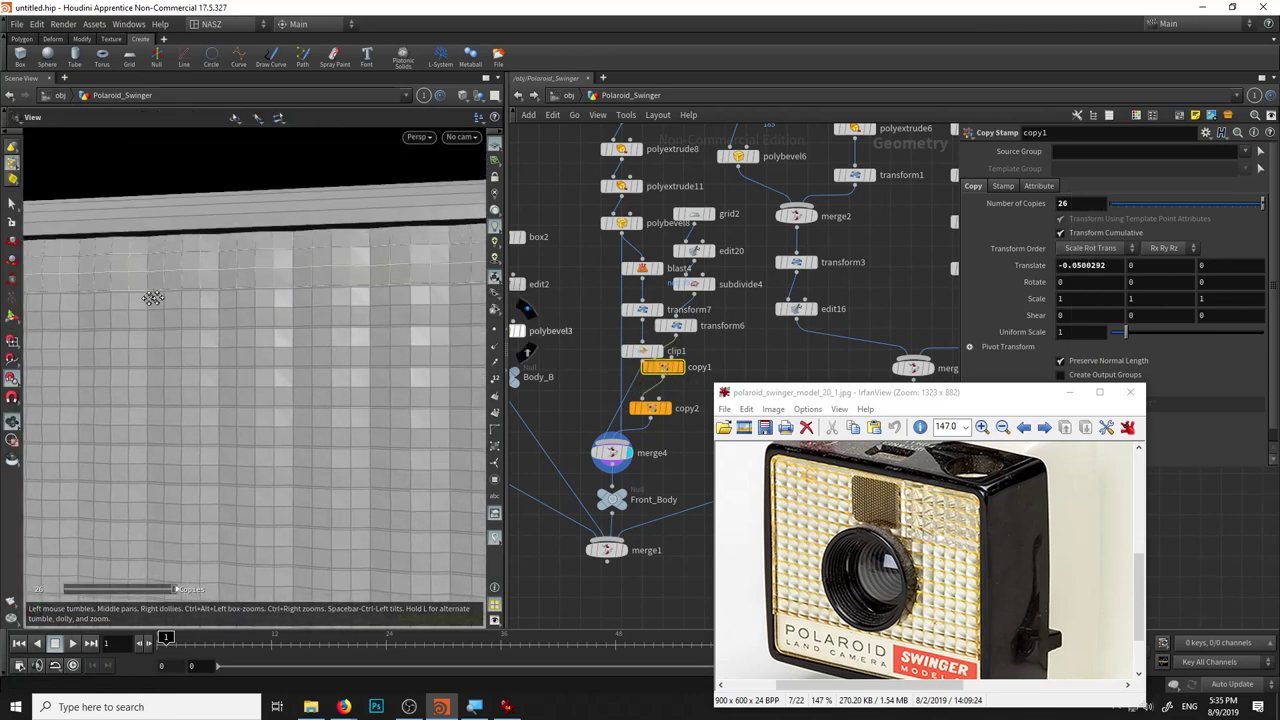
pyautogui.scroll(-3, 300, 331)
pyautogui.scroll(-3, 300, 331)
pyautogui.press('Return')
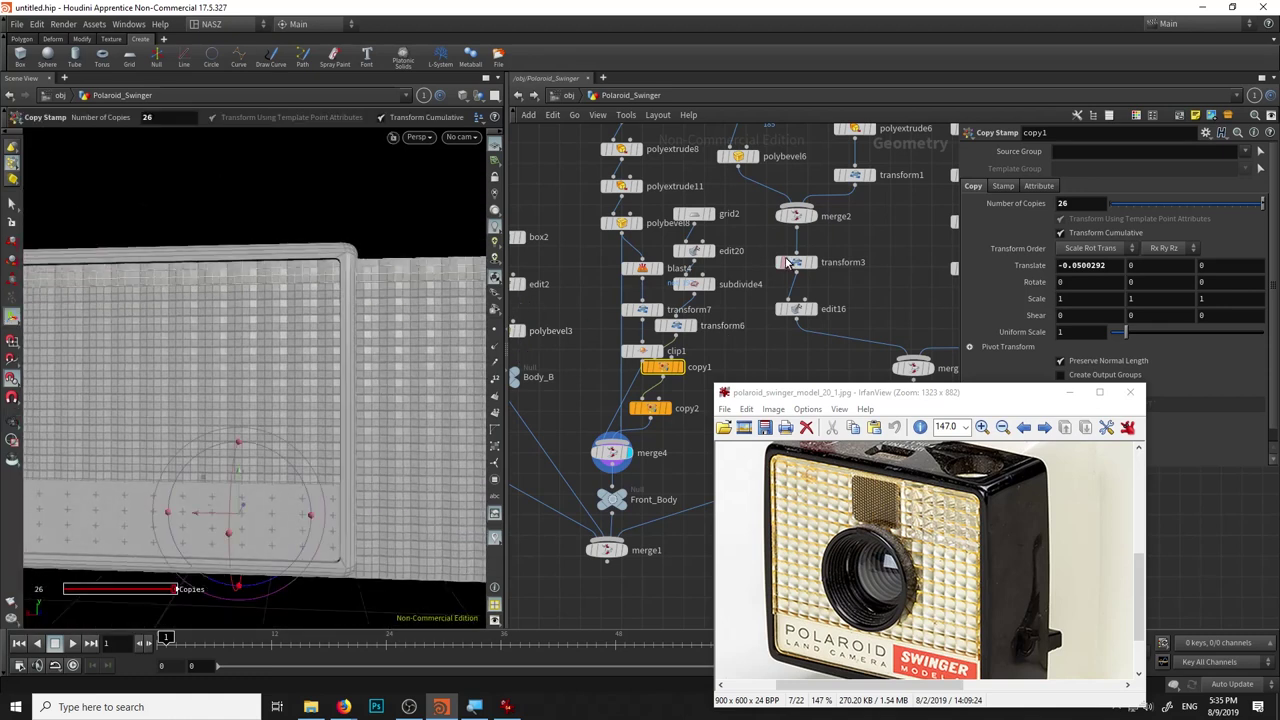
pyautogui.moveTo(380, 200); pyautogui.dragTo(171, 223)
pyautogui.moveTo(1214, 210)
pyautogui.mouseDown()
pyautogui.moveTo(1258, 207)
pyautogui.moveTo(1218, 204)
pyautogui.mouseUp()
pyautogui.press('Escape')
pyautogui.moveTo(251, 206)
pyautogui.mouseDown()
pyautogui.moveTo(274, 248)
pyautogui.moveTo(370, 270)
pyautogui.mouseUp()
pyautogui.press('Return')
# Space copy2's rows at Translate Y -0.0496181 with 10 copies and display merge4.
pyautogui.click(651, 405)
pyautogui.moveTo(329, 343); pyautogui.dragTo(381, 481)
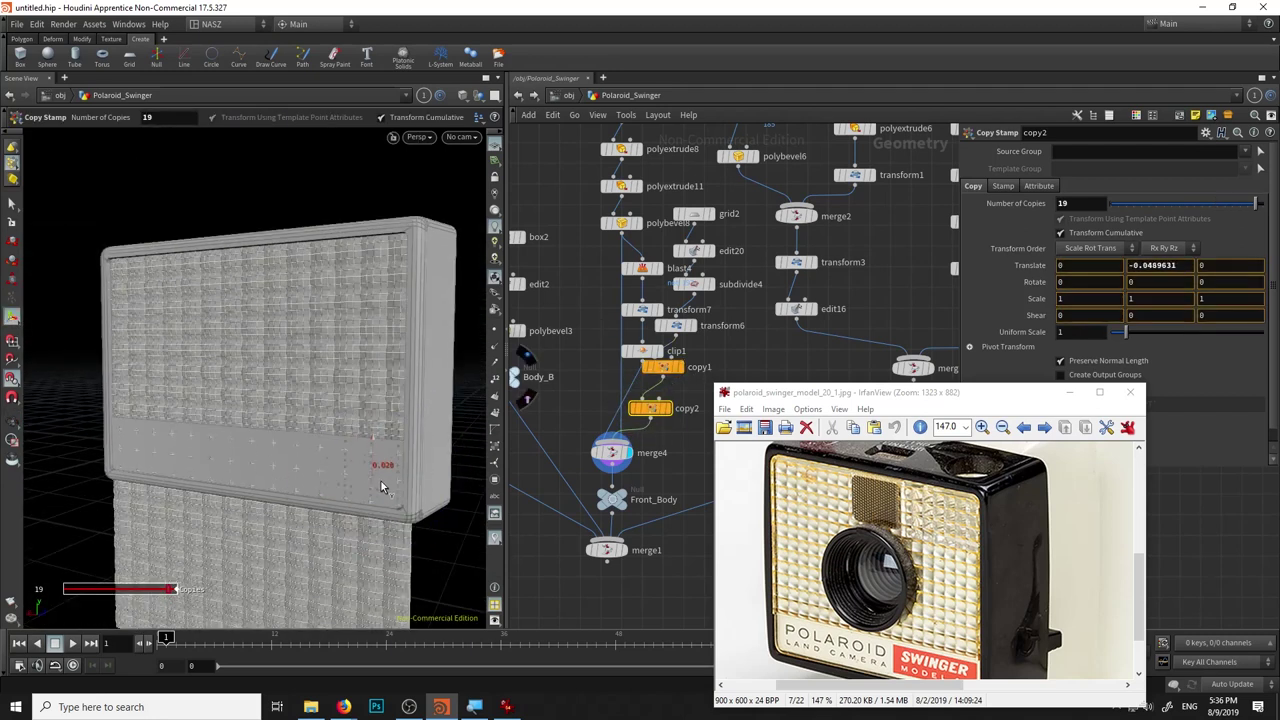
pyautogui.hotkey('ctrl', 'z')
pyautogui.moveTo(1166, 267)
pyautogui.mouseDown(button='middle')
pyautogui.moveTo(1212, 495)
pyautogui.moveTo(1138, 352)
pyautogui.moveTo(1181, 343)
pyautogui.mouseUp(button='middle')
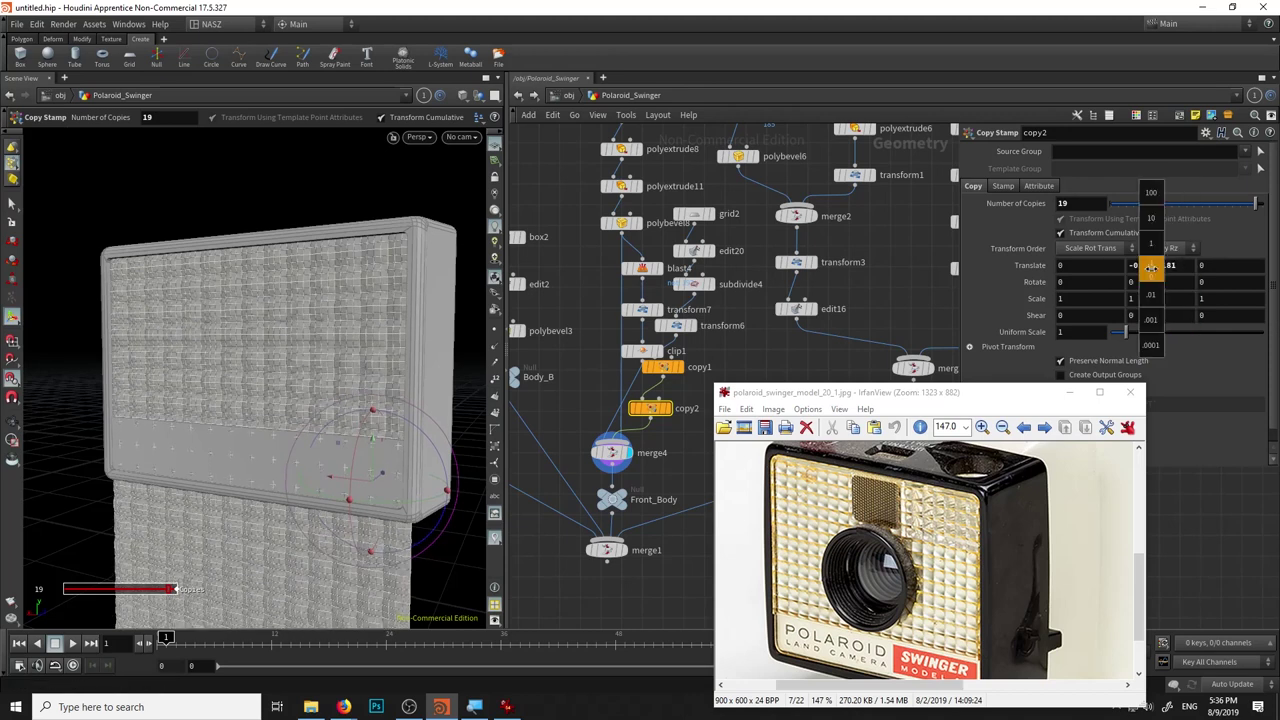
pyautogui.moveTo(1181, 343); pyautogui.dragTo(1223, 335, button='middle')
pyautogui.moveTo(1255, 203); pyautogui.dragTo(1181, 208)
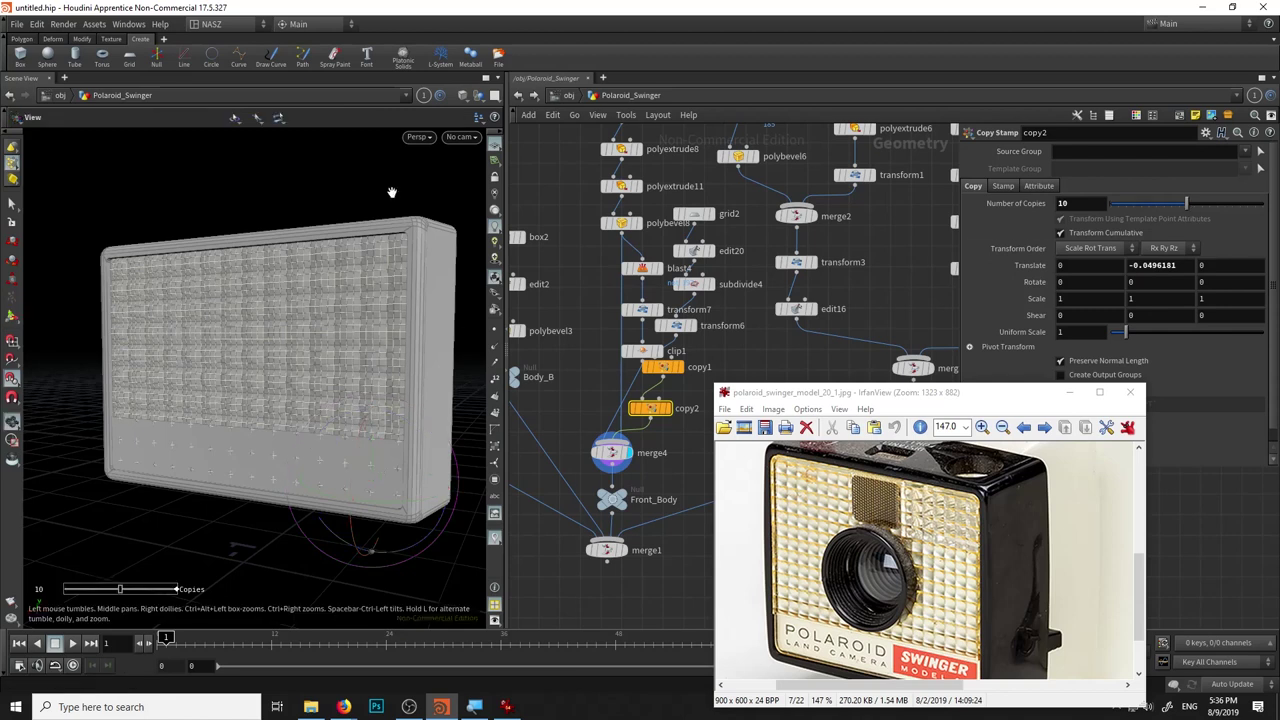
pyautogui.keyDown('alt'); pyautogui.moveTo(394, 194); pyautogui.dragTo(336, 190); pyautogui.keyUp('alt')
pyautogui.click(591, 465)
pyautogui.moveTo(329, 286)
pyautogui.keyDown('alt'); pyautogui.mouseDown()
pyautogui.moveTo(339, 247)
pyautogui.moveTo(400, 257)
pyautogui.moveTo(429, 234)
pyautogui.moveTo(423, 277)
pyautogui.moveTo(333, 280)
pyautogui.mouseUp(); pyautogui.keyUp('alt')
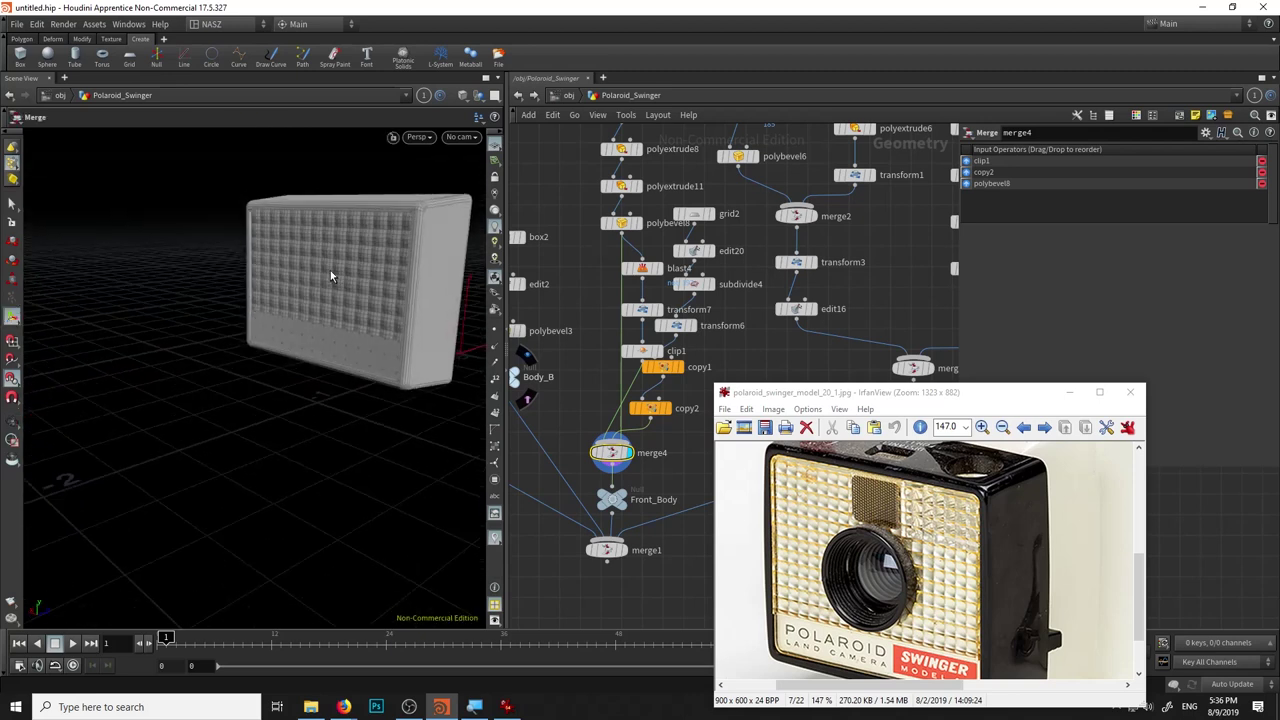
# Move polybevel8 beside the merge node and display the clipped body result.
pyautogui.moveTo(390, 365); pyautogui.dragTo(171, 357)
pyautogui.scroll(5, 249, 306)
pyautogui.moveTo(668, 428)
pyautogui.mouseDown(button='middle')
pyautogui.moveTo(643, 424)
pyautogui.moveTo(676, 421)
pyautogui.mouseUp(button='middle')
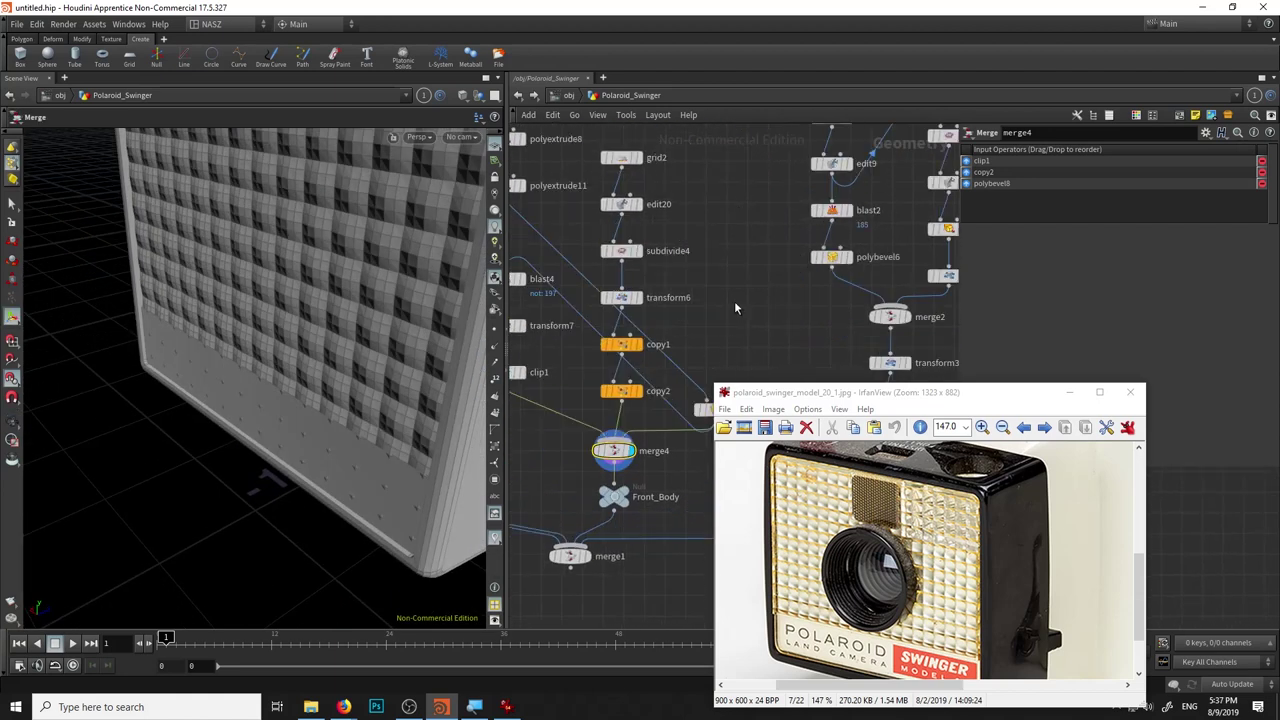
pyautogui.scroll(-4, 700, 300)
pyautogui.scroll(2, 658, 300)
pyautogui.scroll(1, 651, 340)
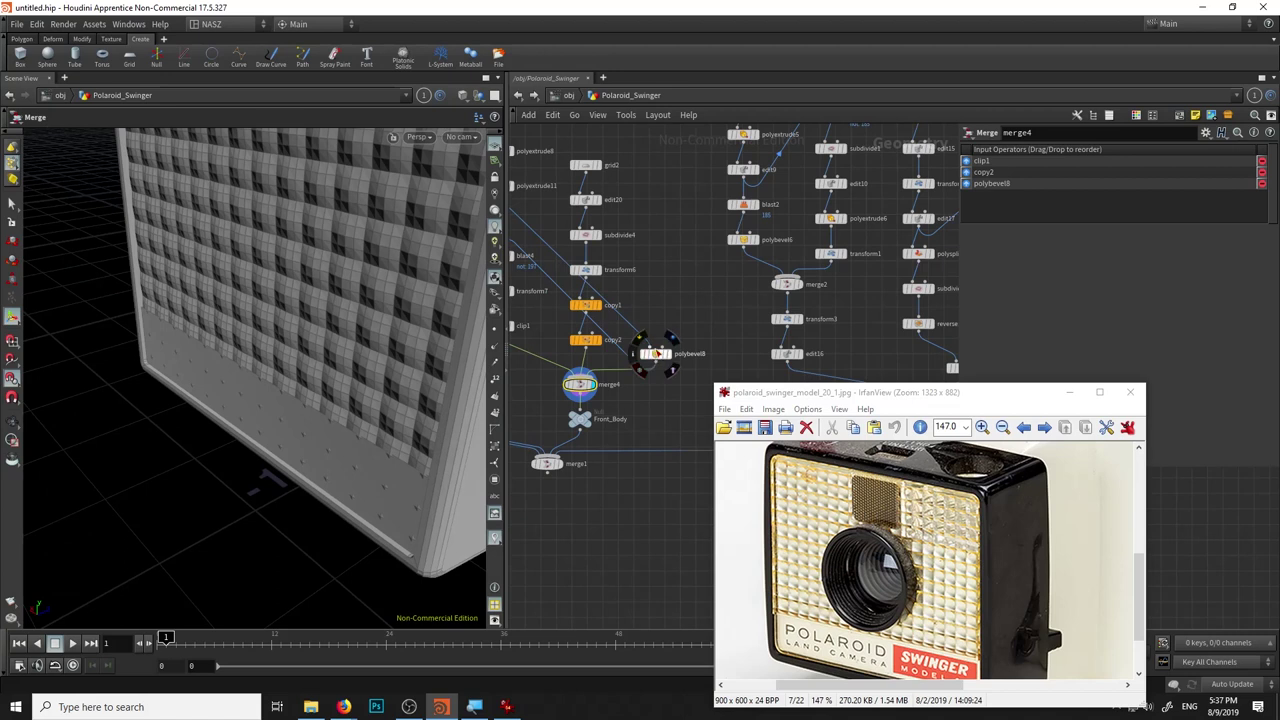
pyautogui.moveTo(675, 343); pyautogui.dragTo(750, 365, button='middle')
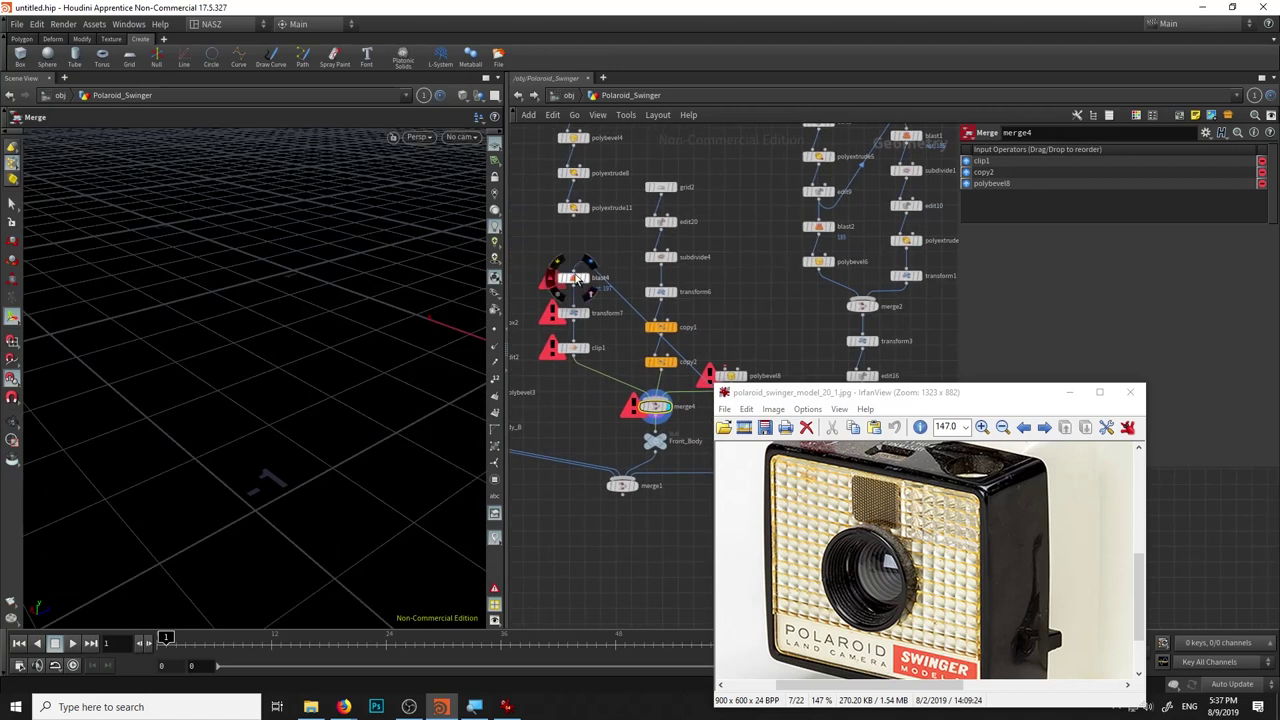
pyautogui.moveTo(679, 410); pyautogui.dragTo(621, 401, button='middle')
pyautogui.click(665, 368)
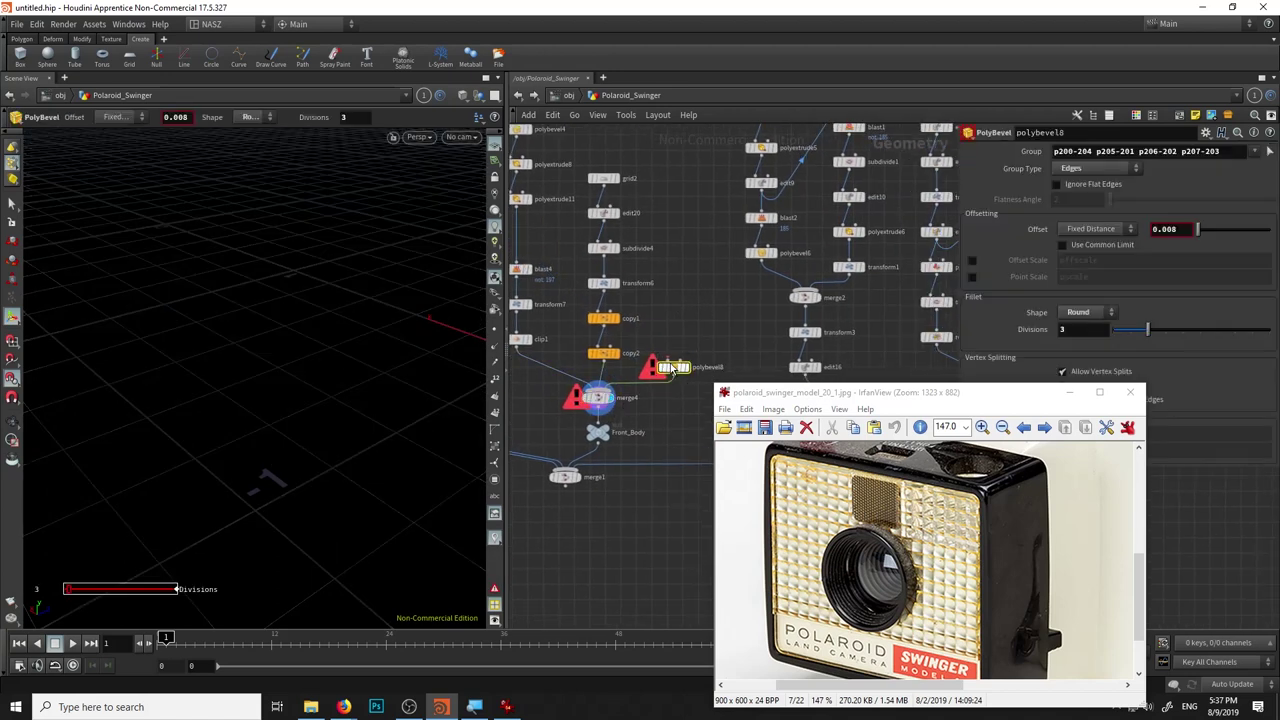
pyautogui.click(521, 339)
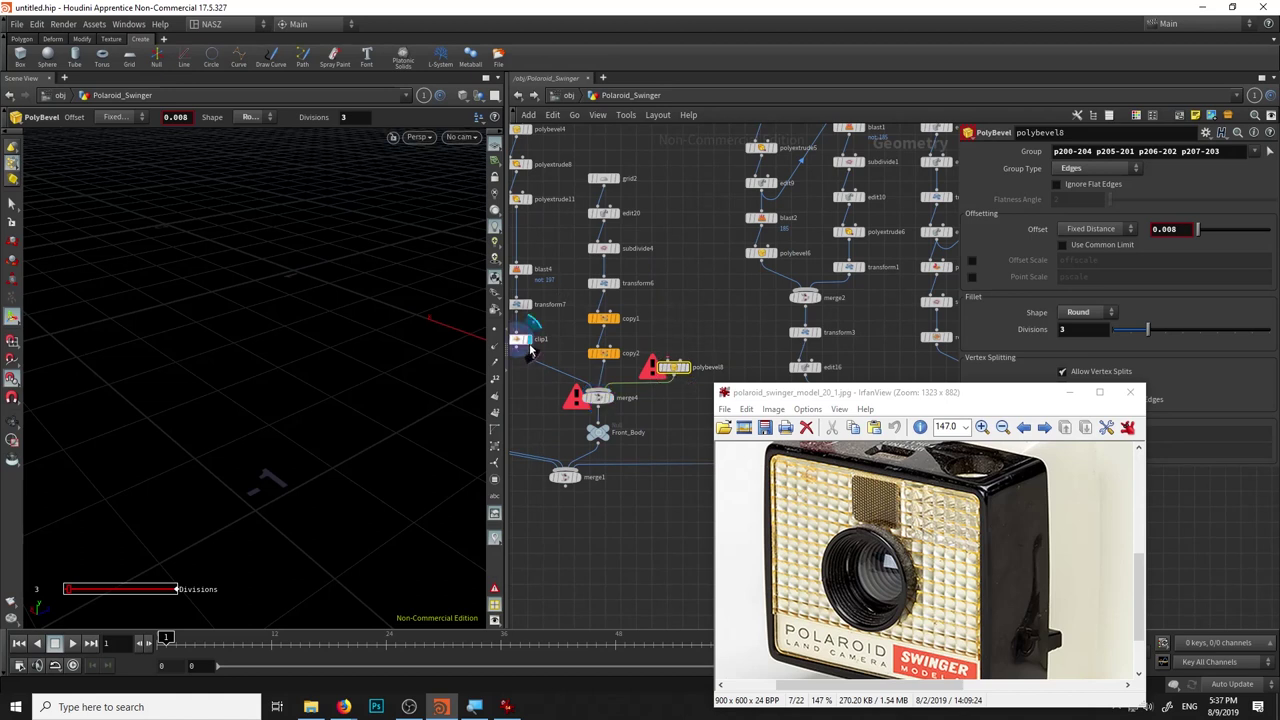
# Undo the accidental node connection and move polybevel8 up above the grille nodes.
pyautogui.hotkey('ctrl', 'z')
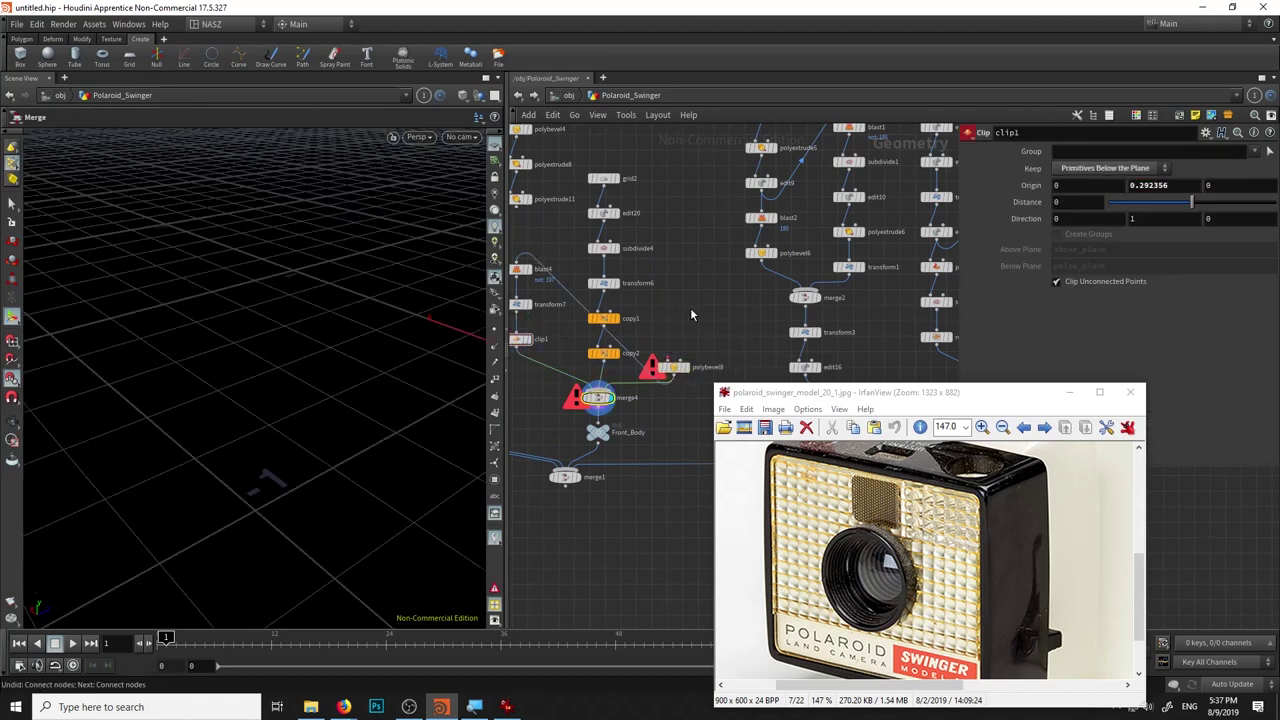
pyautogui.hotkey('ctrl', 'z')
pyautogui.hotkey('ctrl', 'z')
pyautogui.moveTo(560, 262); pyautogui.dragTo(557, 236)
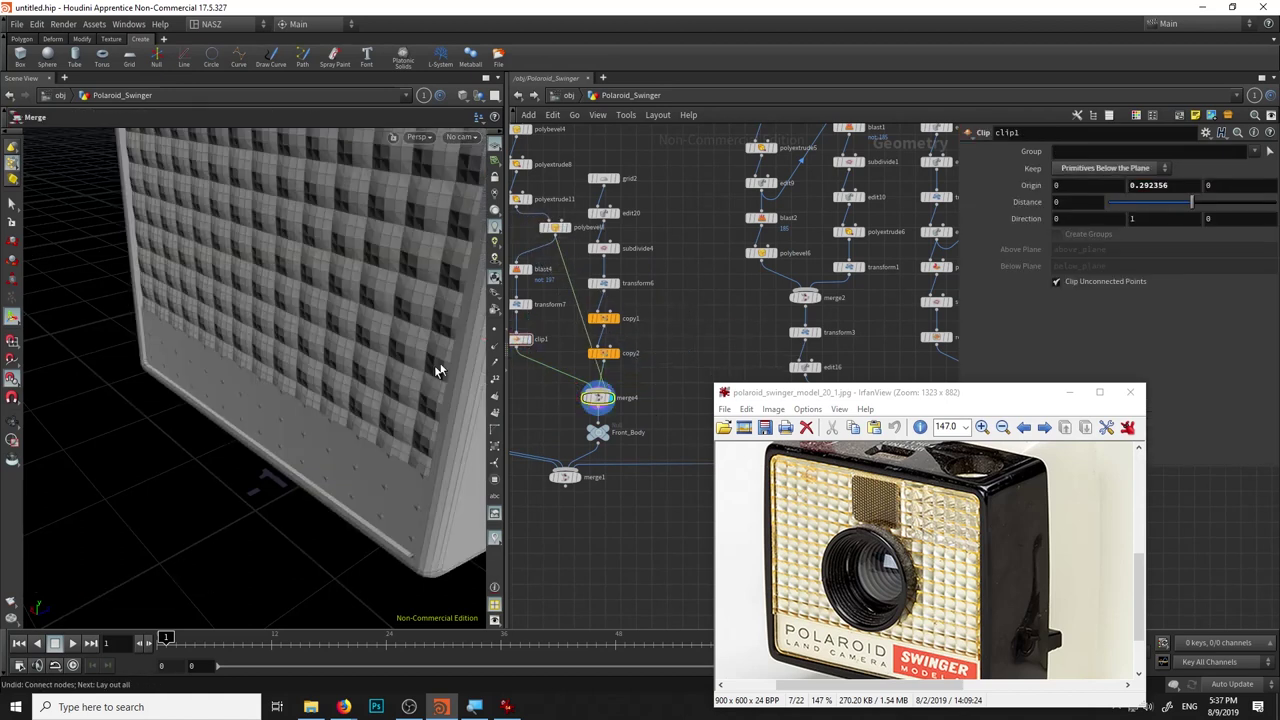
pyautogui.keyDown('alt'); pyautogui.moveTo(437, 371); pyautogui.dragTo(411, 306); pyautogui.keyUp('alt')
pyautogui.moveTo(533, 358); pyautogui.dragTo(548, 383, button='middle')
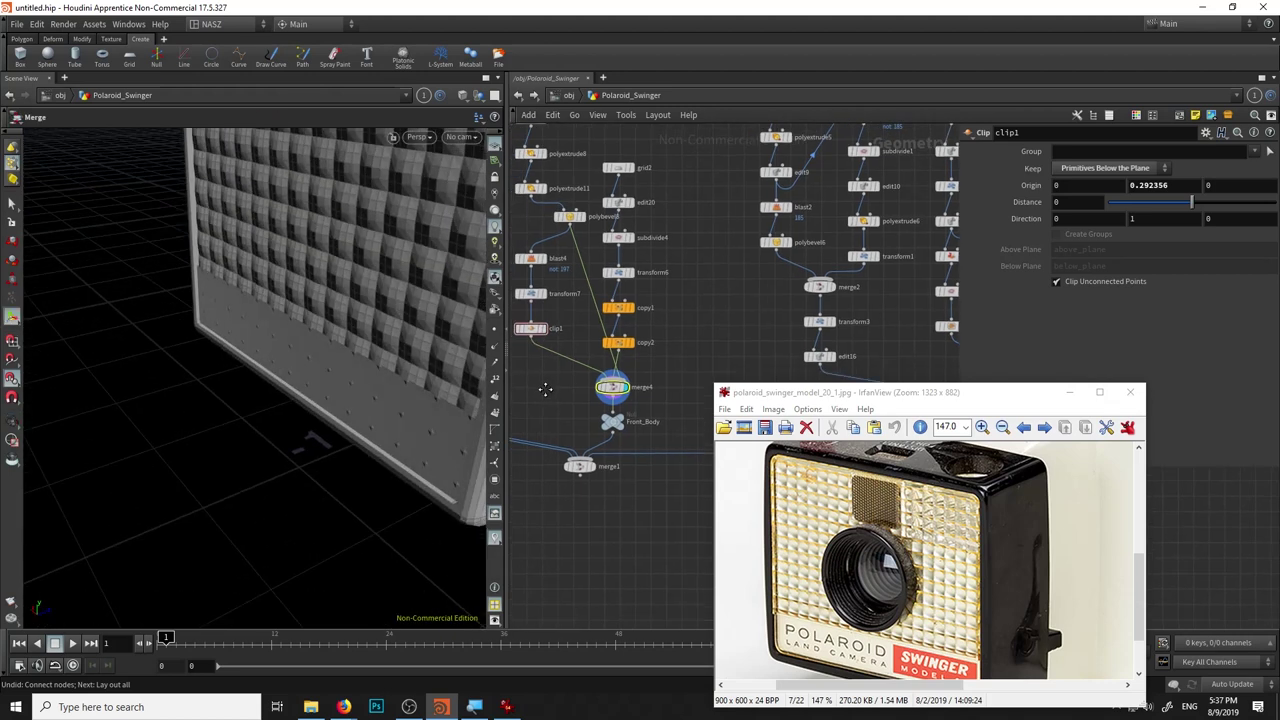
# Add polyextrude12 after clip1 with Output Back on and Distance 0.0118388.
pyautogui.press('Tab')
pyautogui.write('e')
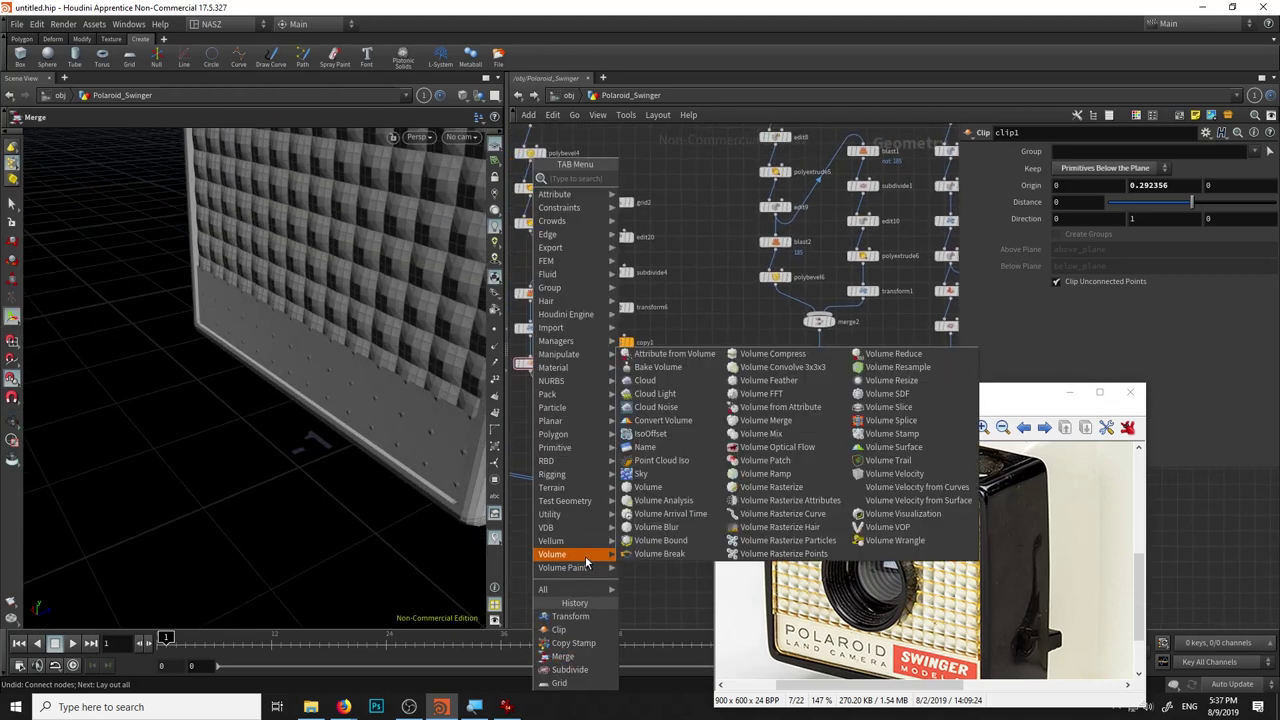
pyautogui.write('x')
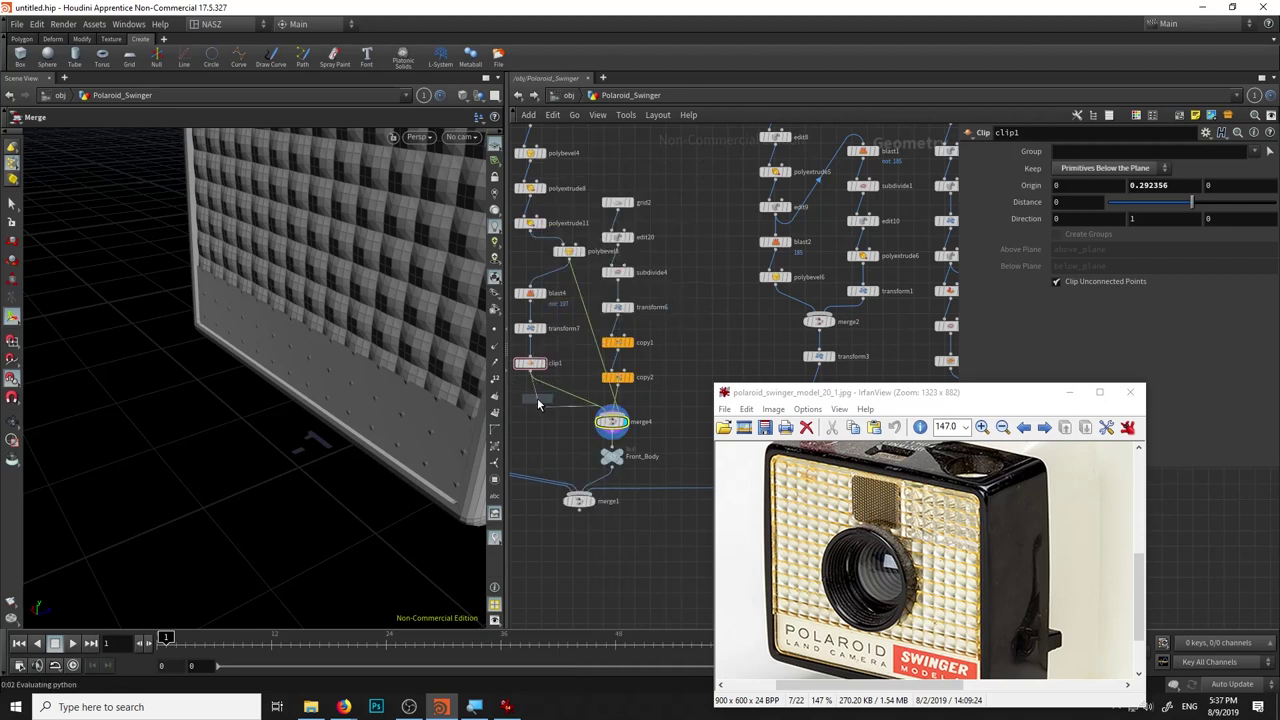
pyautogui.click(540, 400)
pyautogui.moveTo(265, 392); pyautogui.dragTo(272, 393)
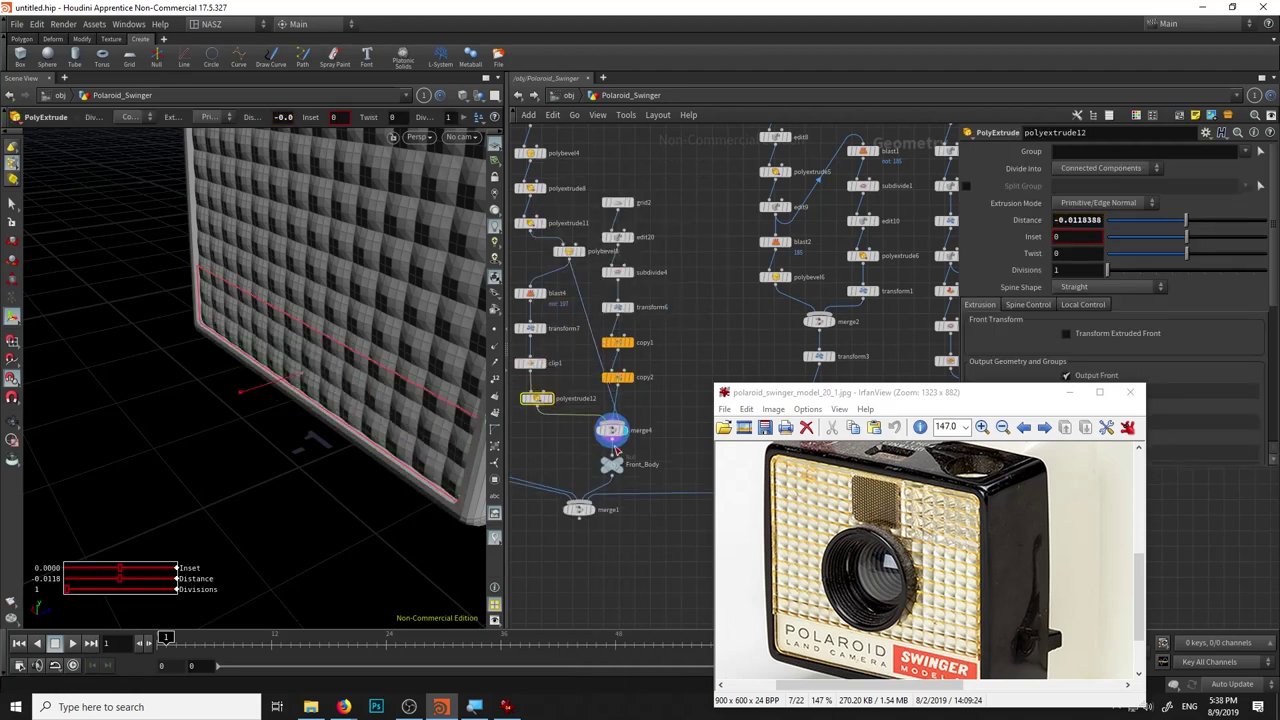
pyautogui.moveTo(1060, 393); pyautogui.dragTo(925, 283)
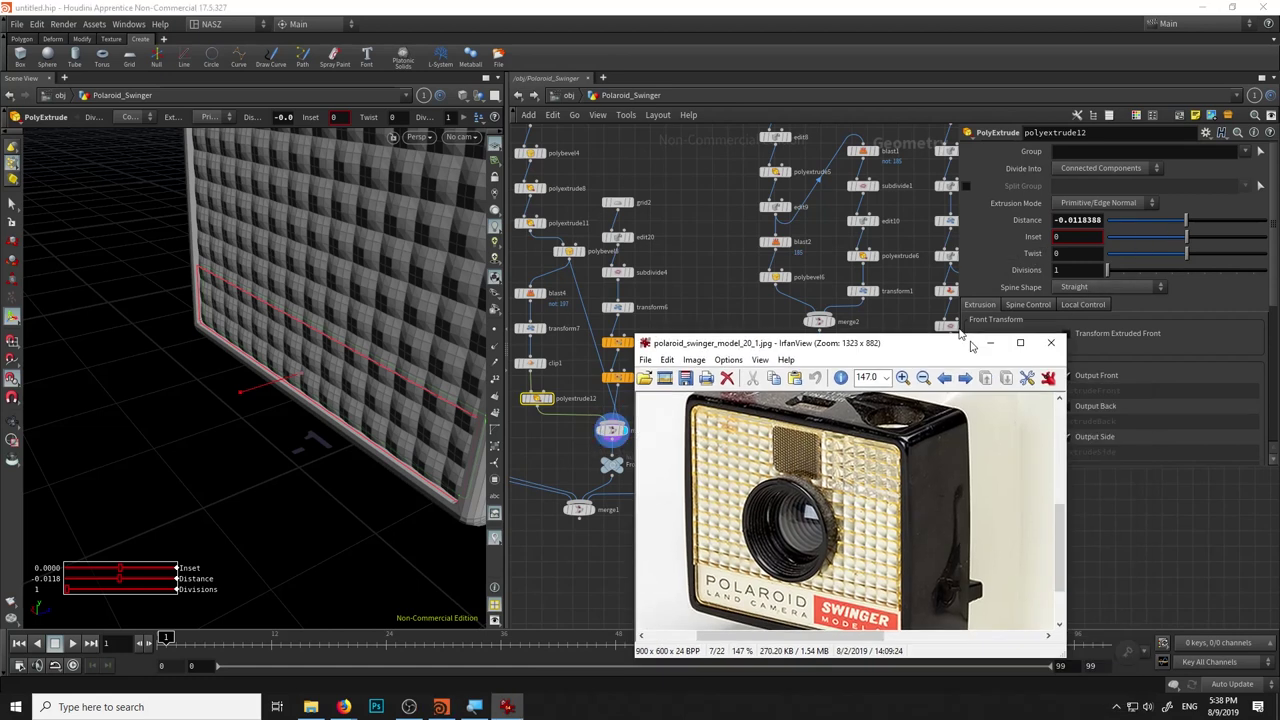
pyautogui.click(1066, 406)
pyautogui.moveTo(756, 280)
pyautogui.mouseDown()
pyautogui.moveTo(1001, 428)
pyautogui.moveTo(974, 429)
pyautogui.mouseUp()
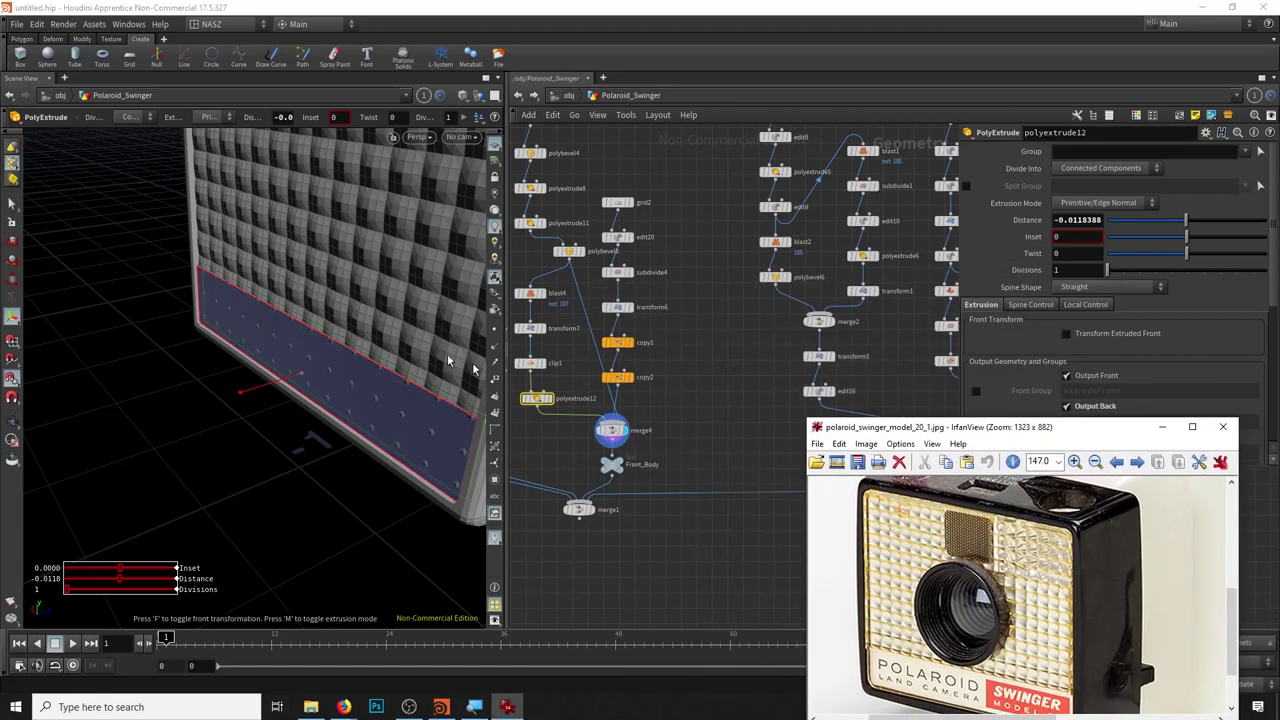
pyautogui.press('Escape')
pyautogui.moveTo(300, 380)
pyautogui.mouseDown()
pyautogui.moveTo(414, 379)
pyautogui.moveTo(565, 432)
pyautogui.mouseUp()
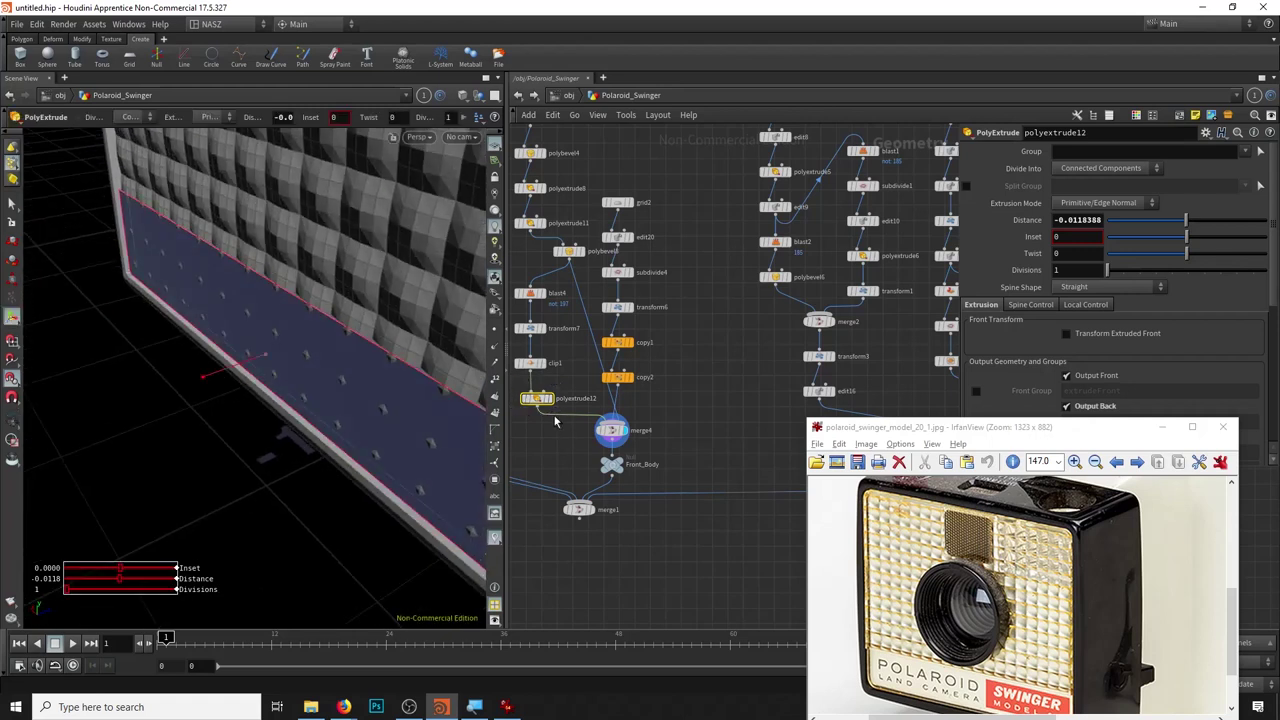
pyautogui.press('Return')
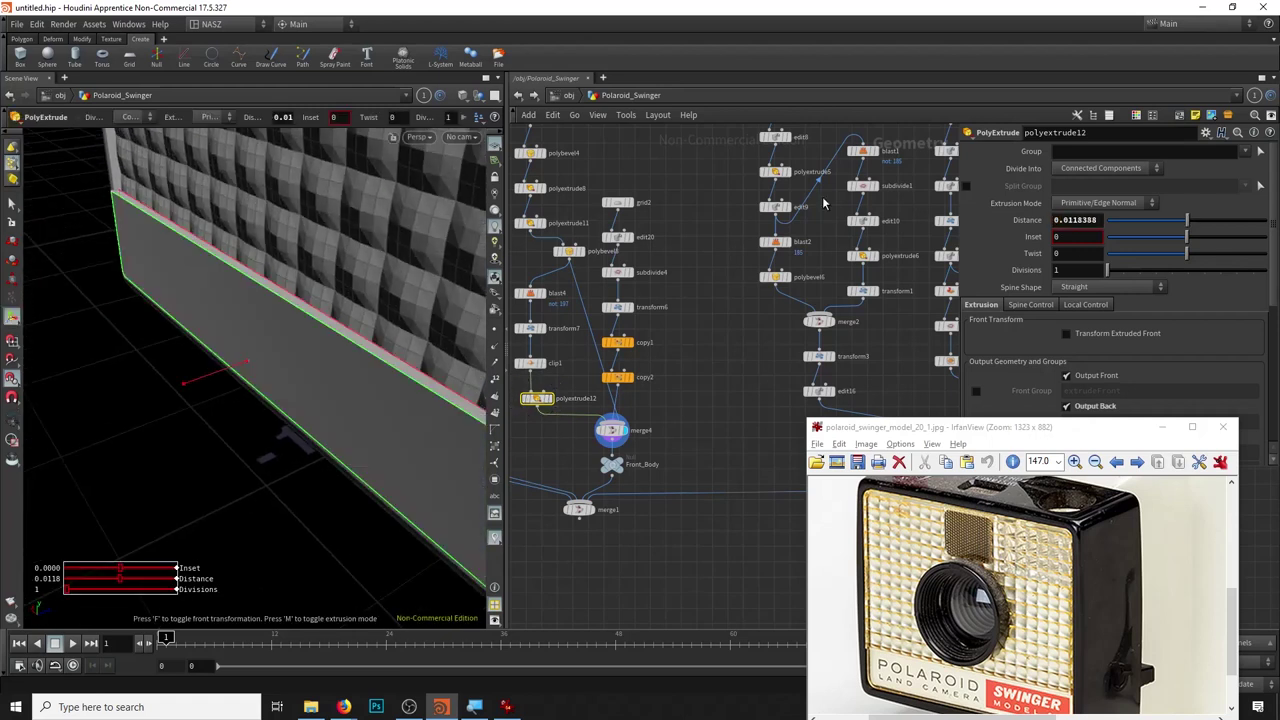
pyautogui.click(530, 328)
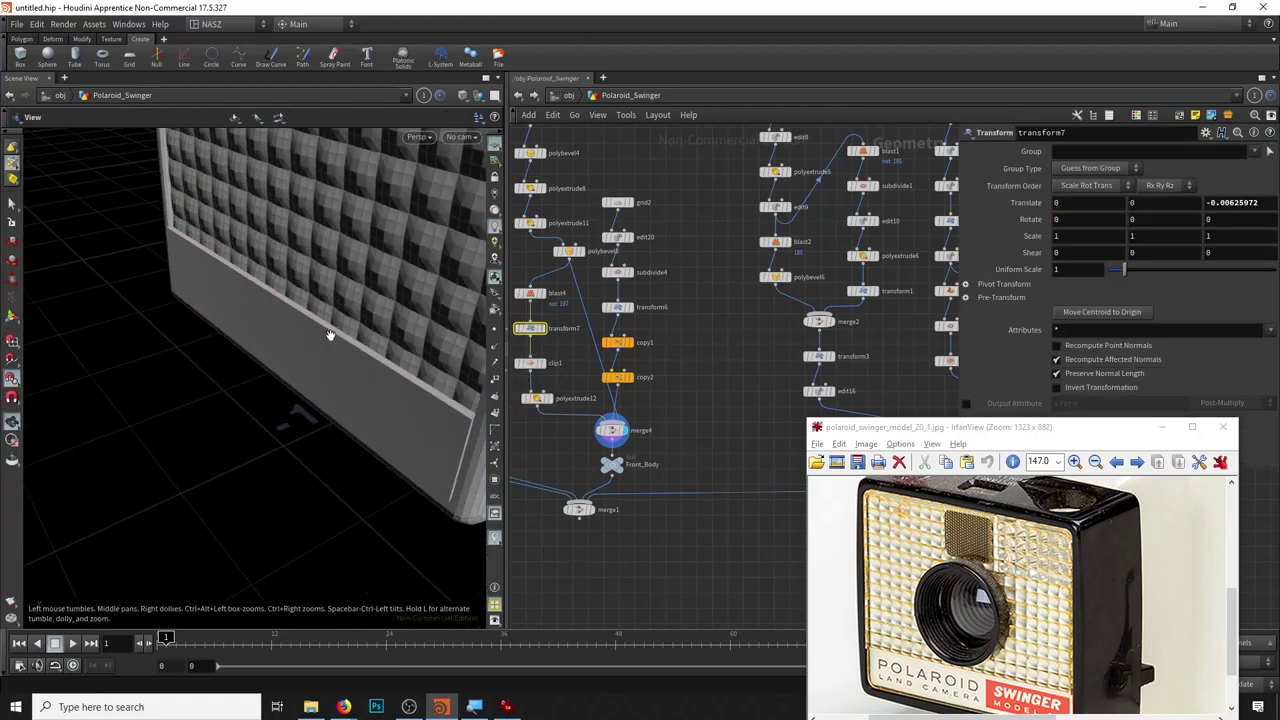
# Set transform7's Translate Z to 0.00274828 so the bottom strip shifts forward.
pyautogui.keyDown('alt'); pyautogui.moveTo(400, 300); pyautogui.dragTo(473, 393); pyautogui.keyUp('alt')
pyautogui.moveTo(1251, 204); pyautogui.dragTo(1273, 245, button='middle')
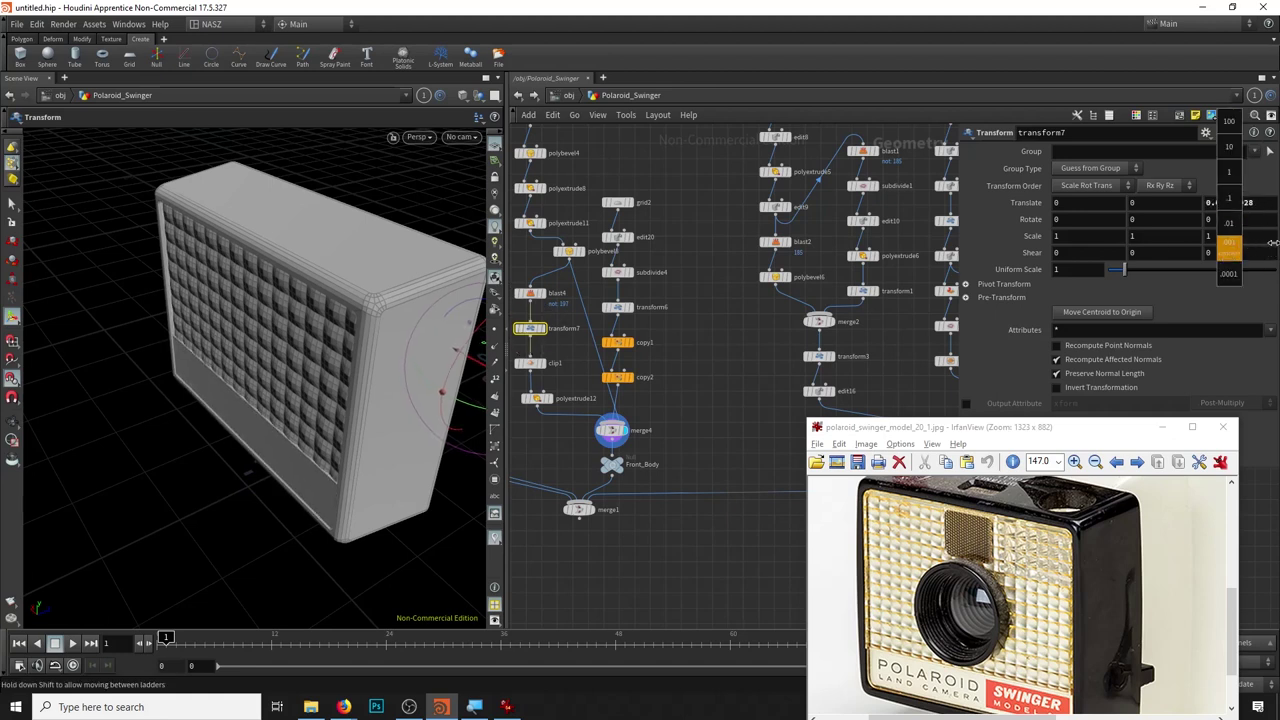
pyautogui.moveTo(423, 280); pyautogui.dragTo(257, 266)
pyautogui.scroll(3, 770, 395)
pyautogui.scroll(2, 770, 395)
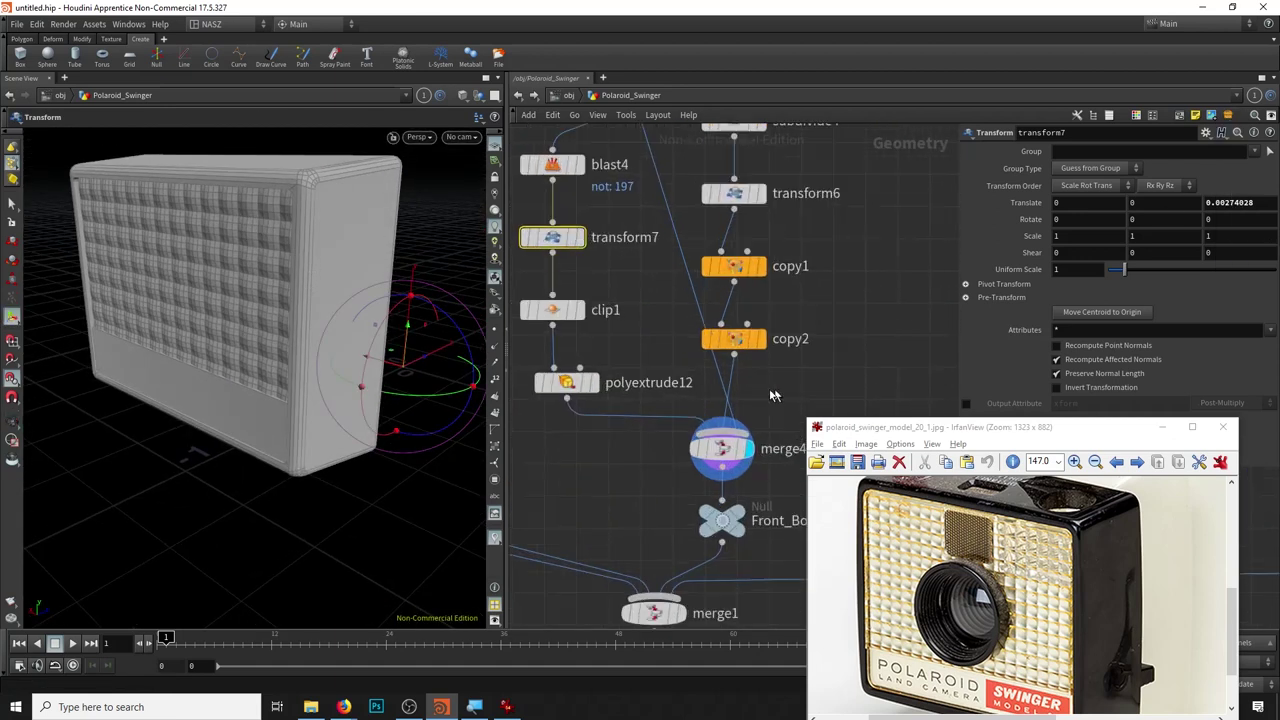
pyautogui.scroll(-1, 700, 395)
pyautogui.scroll(-1, 793, 397)
pyautogui.scroll(-3, 792, 396)
pyautogui.scroll(2, 792, 400)
pyautogui.press('Tab')
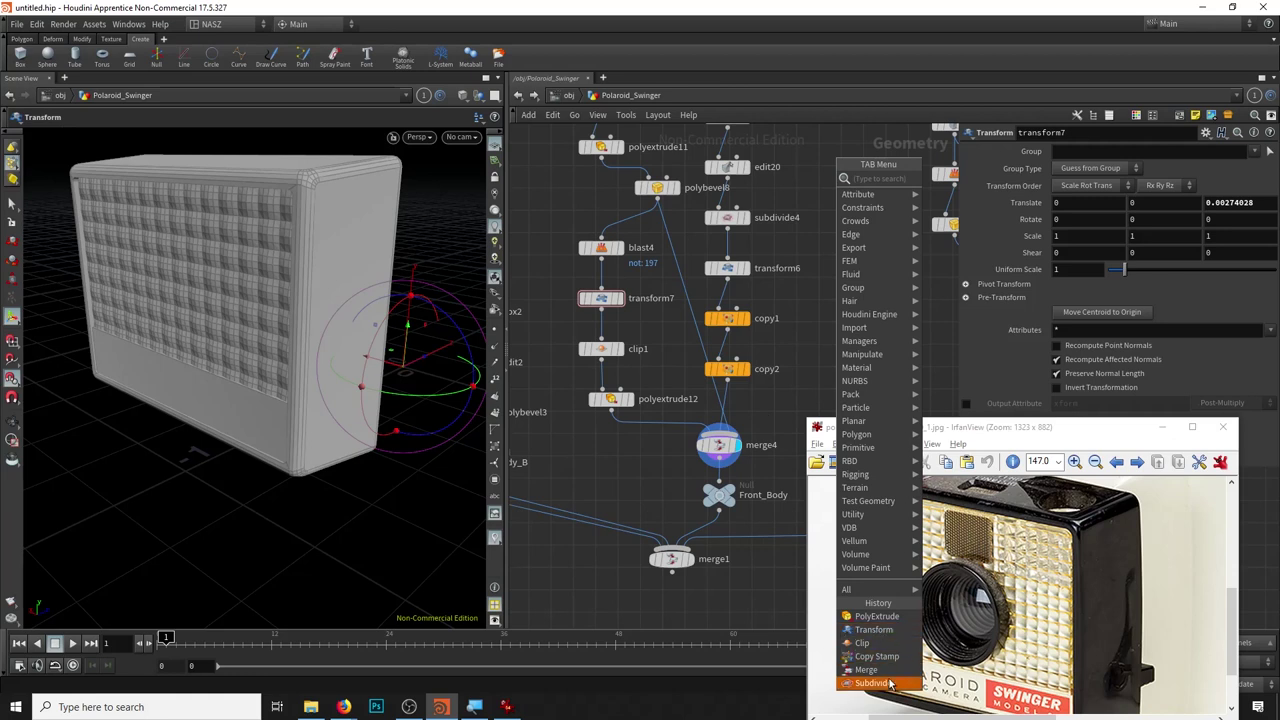
pyautogui.press('Escape')
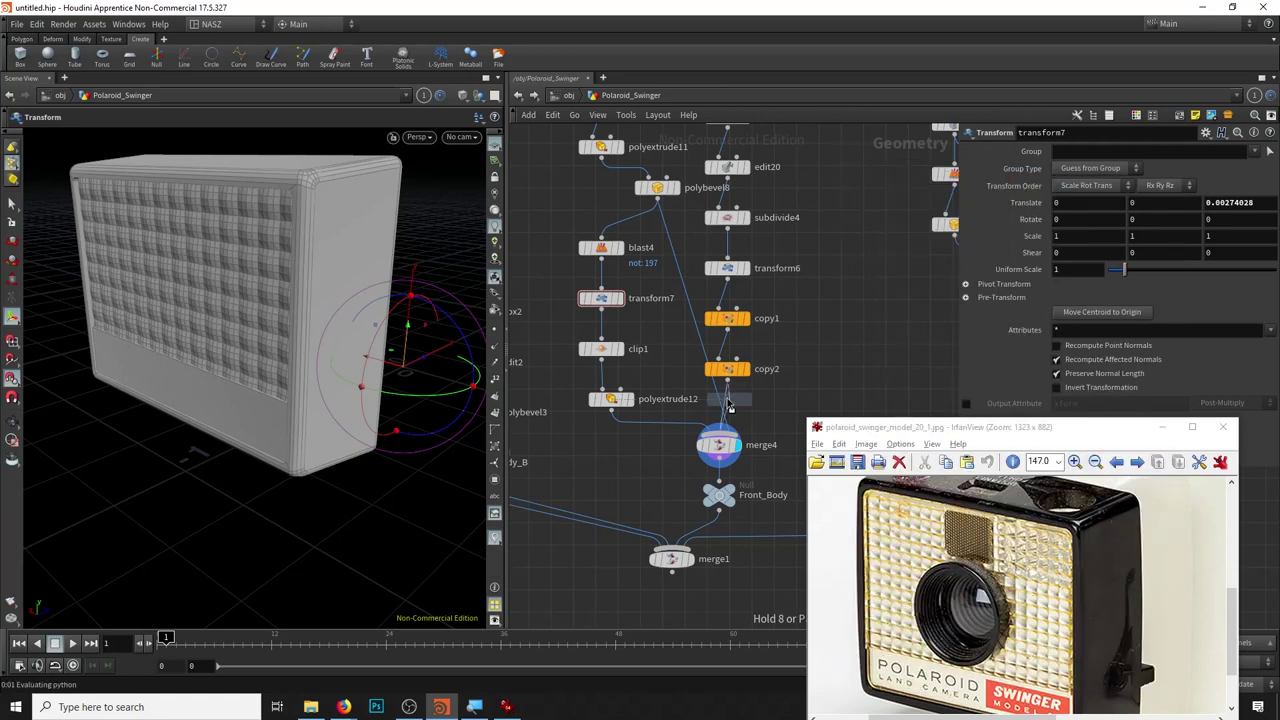
# Add boolean2 fed by polyextrude12 and the copy2 tiles, with Operation set to Subtract.
pyautogui.click(730, 405)
pyautogui.moveTo(730, 405); pyautogui.dragTo(787, 409)
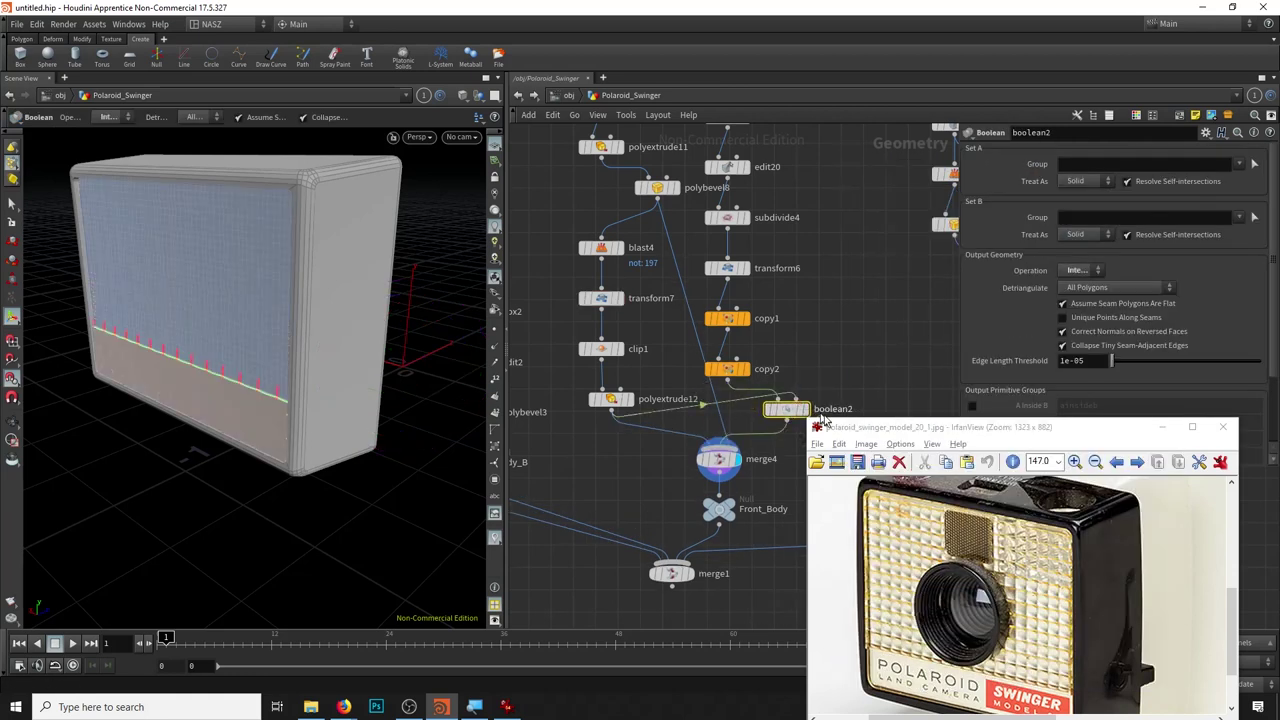
pyautogui.click(805, 409)
pyautogui.click(1085, 270)
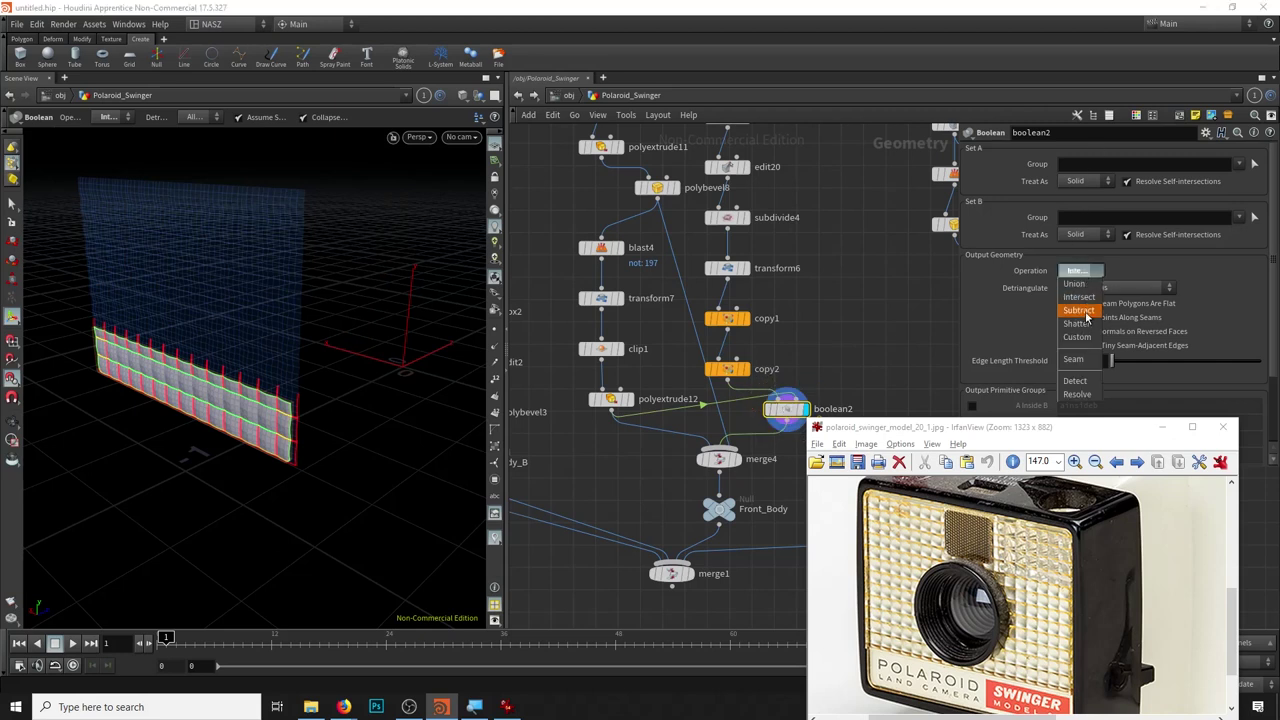
pyautogui.click(1080, 300)
pyautogui.press('Escape')
pyautogui.moveTo(250, 380); pyautogui.dragTo(327, 360)
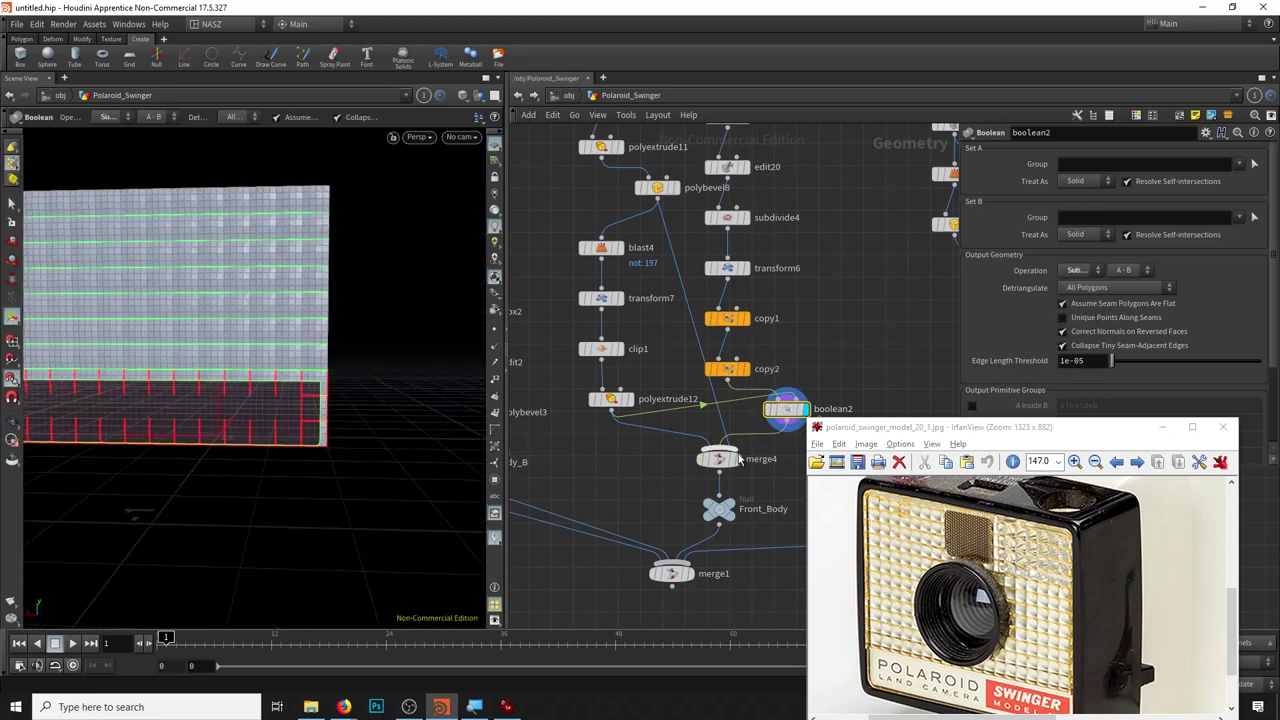
pyautogui.click(735, 459)
pyautogui.moveTo(260, 386)
pyautogui.mouseDown()
pyautogui.moveTo(308, 386)
pyautogui.moveTo(177, 360)
pyautogui.mouseUp()
pyautogui.scroll(3, 177, 360)
# Insert transform8 between polyextrude12 and merge4, then tidy the node layout.
pyautogui.press('Tab')
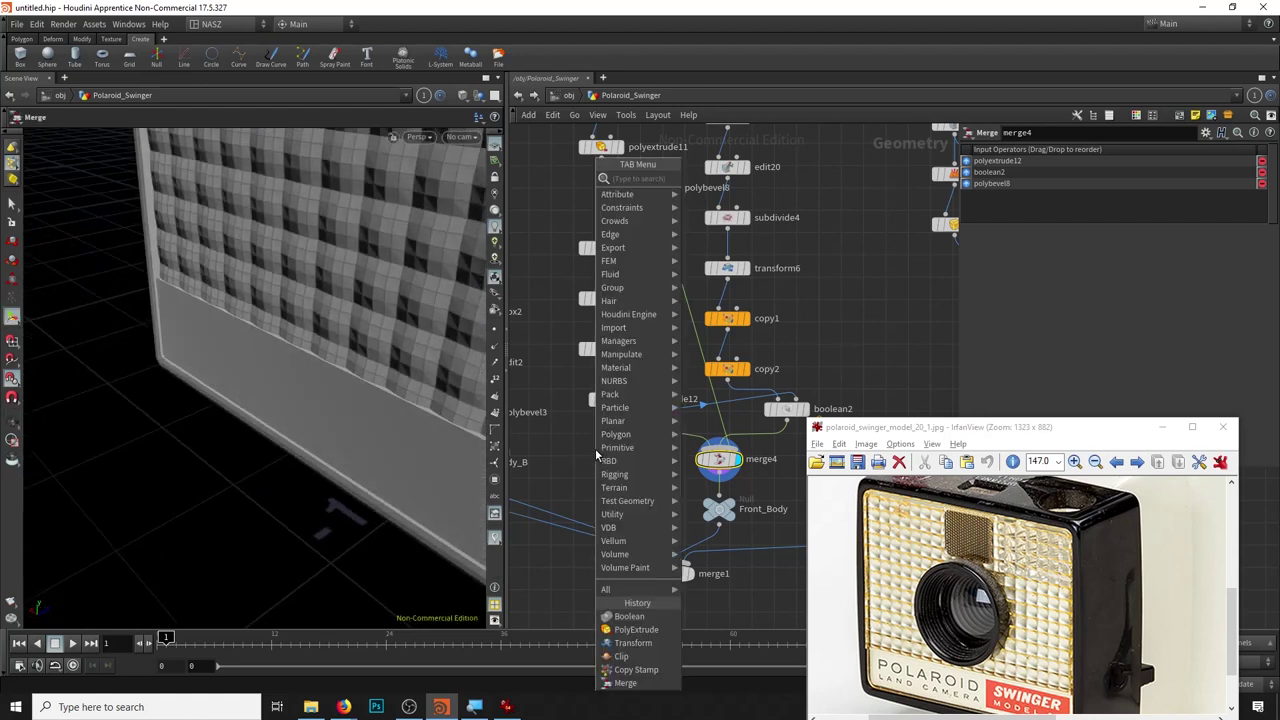
pyautogui.click(740, 207)
pyautogui.click(658, 445)
pyautogui.moveTo(651, 451); pyautogui.dragTo(619, 465)
pyautogui.moveTo(740, 497); pyautogui.dragTo(705, 518)
pyautogui.moveTo(787, 410); pyautogui.dragTo(747, 452)
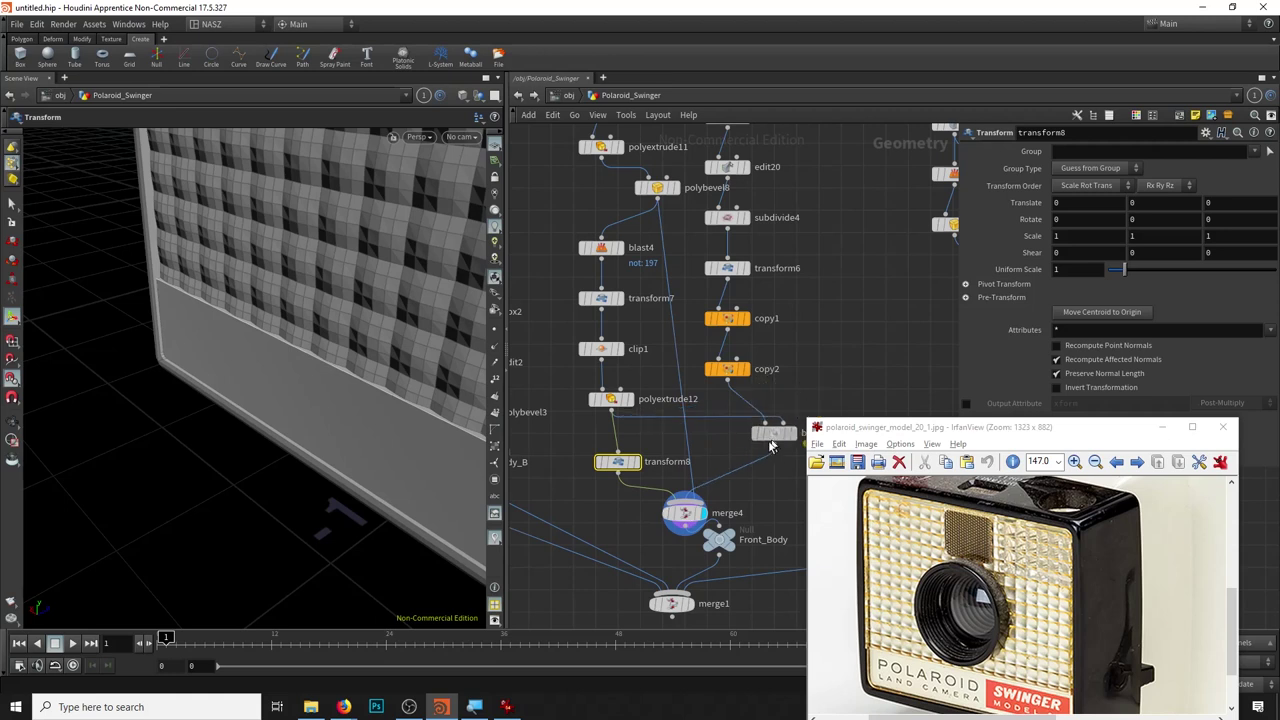
pyautogui.click(636, 462)
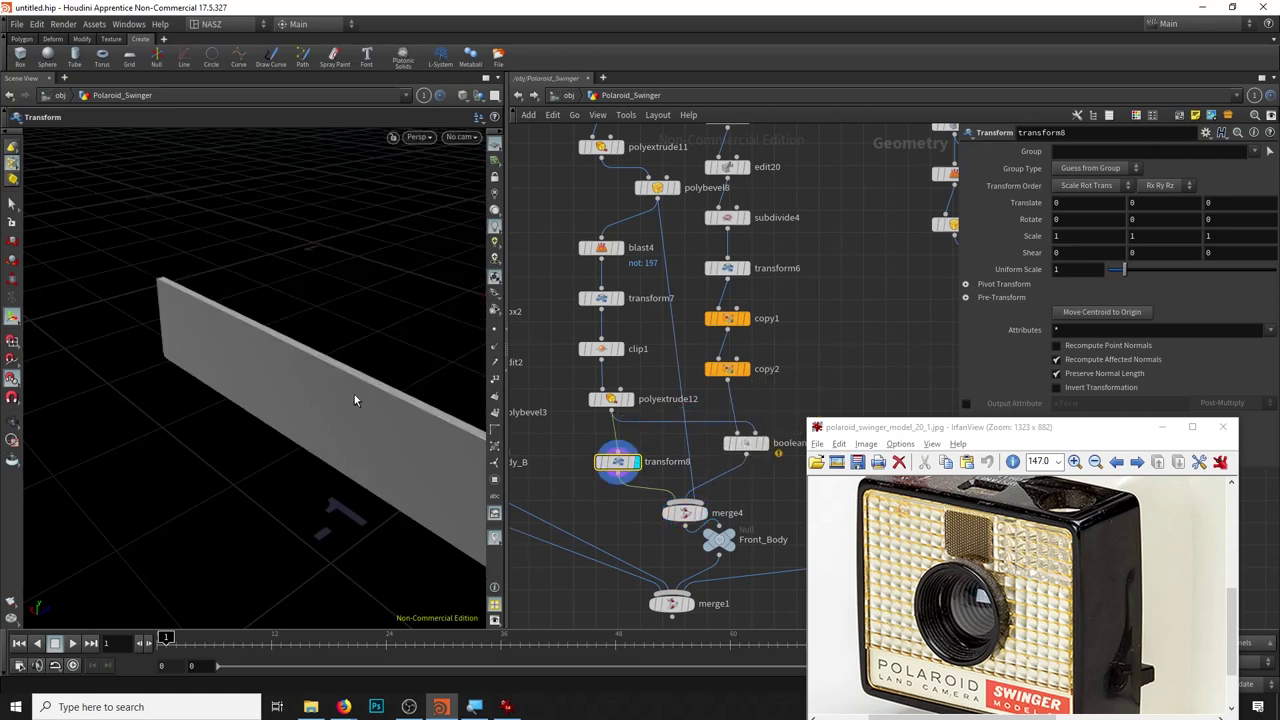
pyautogui.scroll(-3, 300, 342)
pyautogui.press('Return')
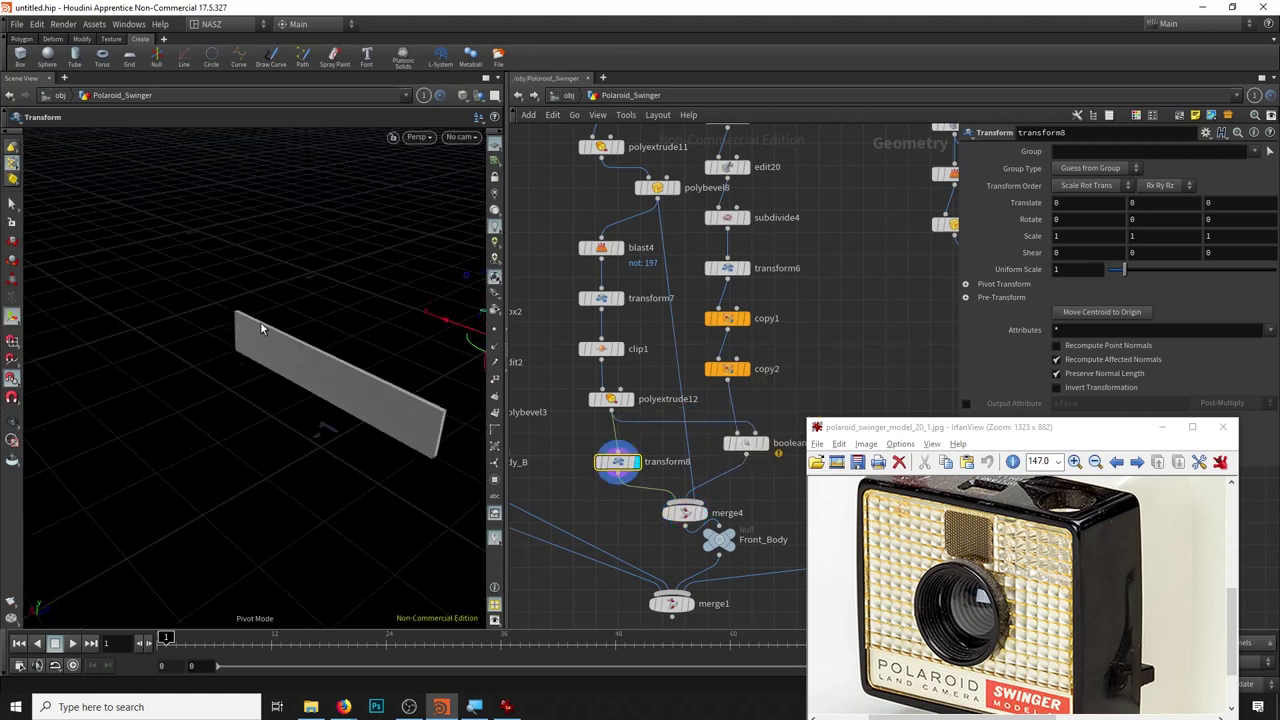
pyautogui.moveTo(331, 334)
pyautogui.keyDown('alt'); pyautogui.mouseDown()
pyautogui.moveTo(428, 357)
pyautogui.moveTo(158, 343)
pyautogui.mouseUp(); pyautogui.keyUp('alt')
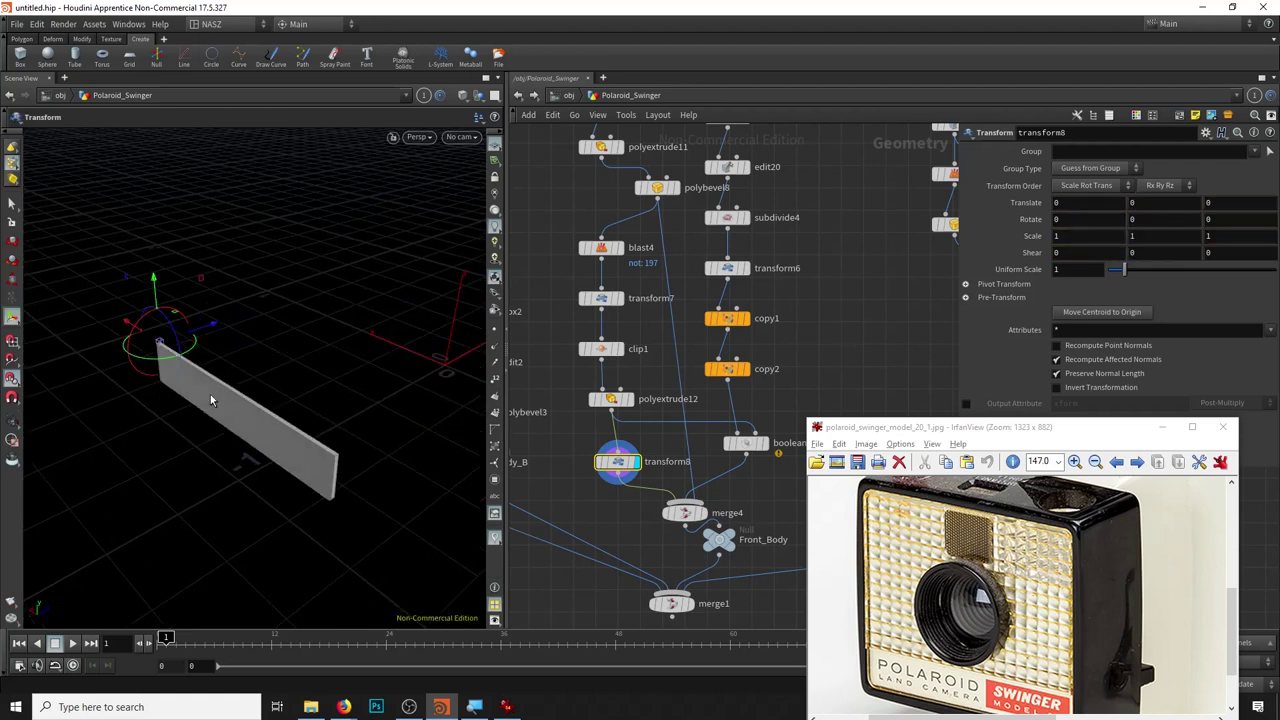
# Move the strip forward 0.0117868 in Z with transform8, checking it on the merged body.
pyautogui.click(698, 513)
pyautogui.press('Return')
pyautogui.moveTo(237, 323)
pyautogui.mouseDown()
pyautogui.moveTo(180, 330)
pyautogui.moveTo(254, 383)
pyautogui.moveTo(206, 391)
pyautogui.moveTo(311, 351)
pyautogui.moveTo(326, 386)
pyautogui.moveTo(274, 443)
pyautogui.moveTo(245, 395)
pyautogui.mouseUp()
pyautogui.press('Escape')
pyautogui.press('Return')
pyautogui.press('Escape')
pyautogui.press('Return')
# Display boolean2's subtracted panel and inspect its seams.
pyautogui.moveTo(689, 378); pyautogui.dragTo(574, 369, button='middle')
pyautogui.click(648, 434)
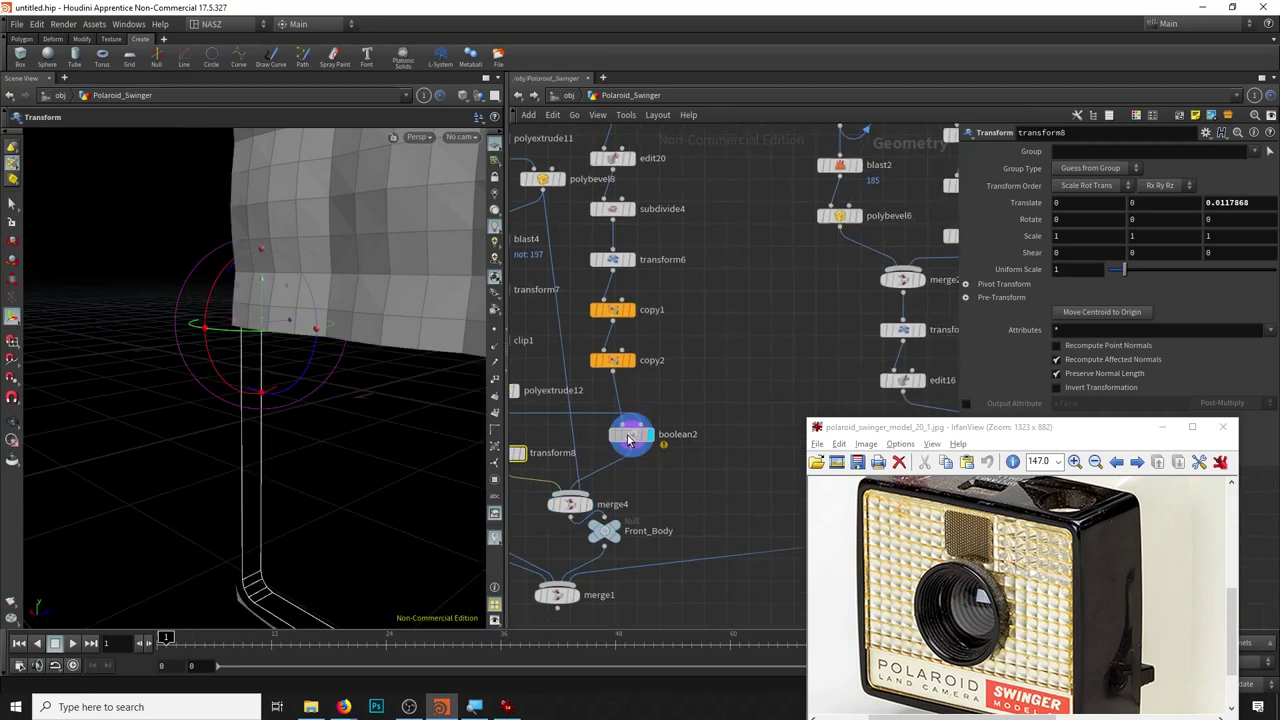
pyautogui.click(628, 434)
pyautogui.moveTo(274, 371)
pyautogui.mouseDown()
pyautogui.moveTo(272, 341)
pyautogui.moveTo(220, 331)
pyautogui.moveTo(258, 355)
pyautogui.mouseUp()
pyautogui.press('Return')
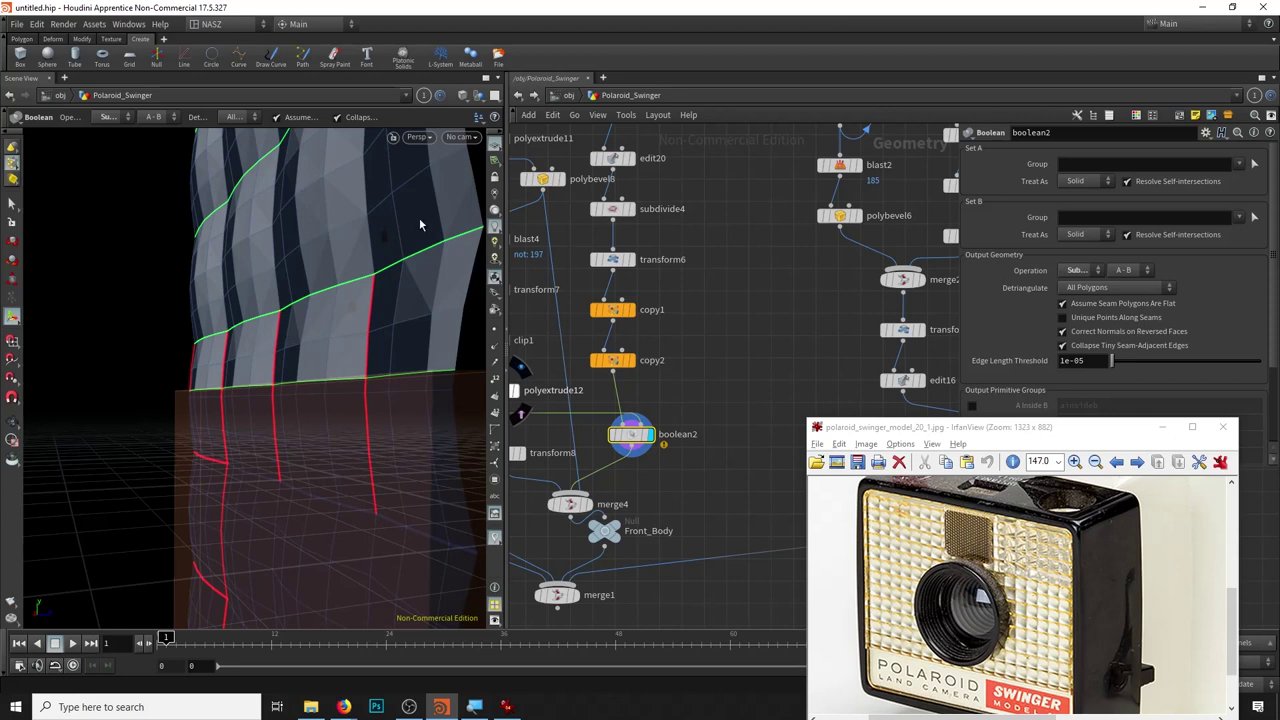
pyautogui.click(615, 378)
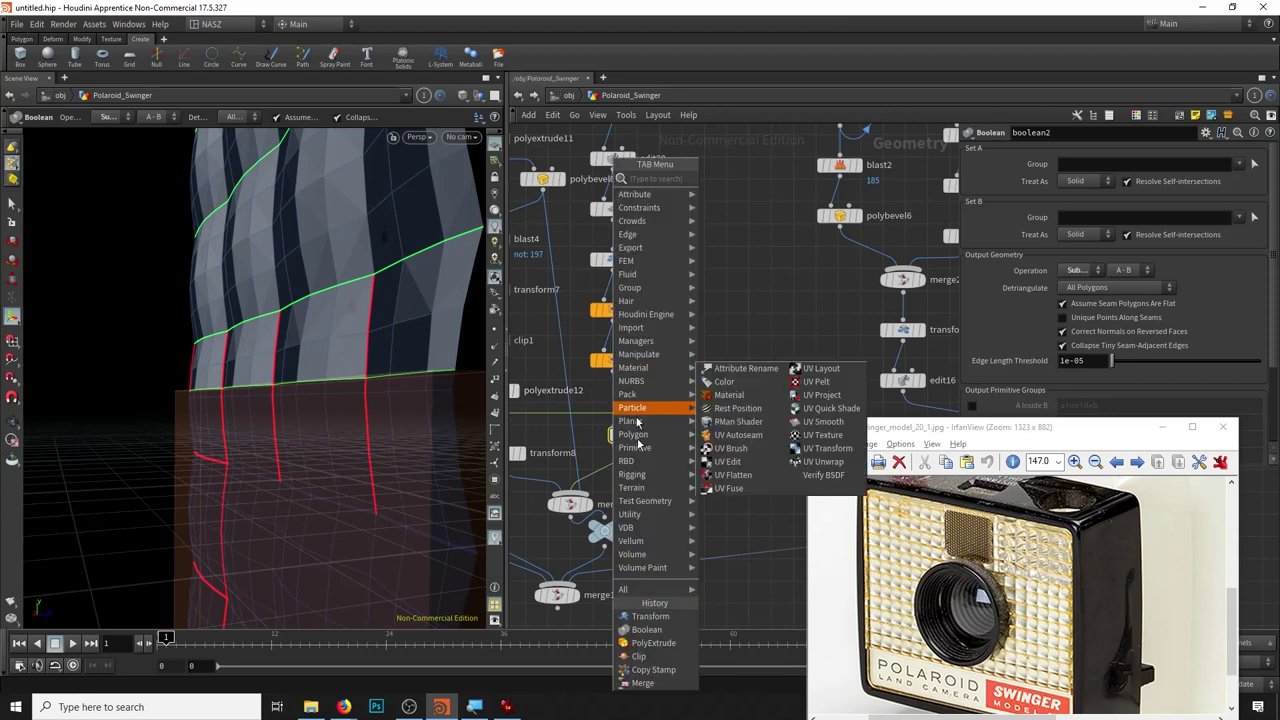
# Save the scene as mod2.hipnc in D:/802301/W2_Modeling.
pyautogui.press('Escape')
pyautogui.click(17, 24)
pyautogui.click(66, 102)
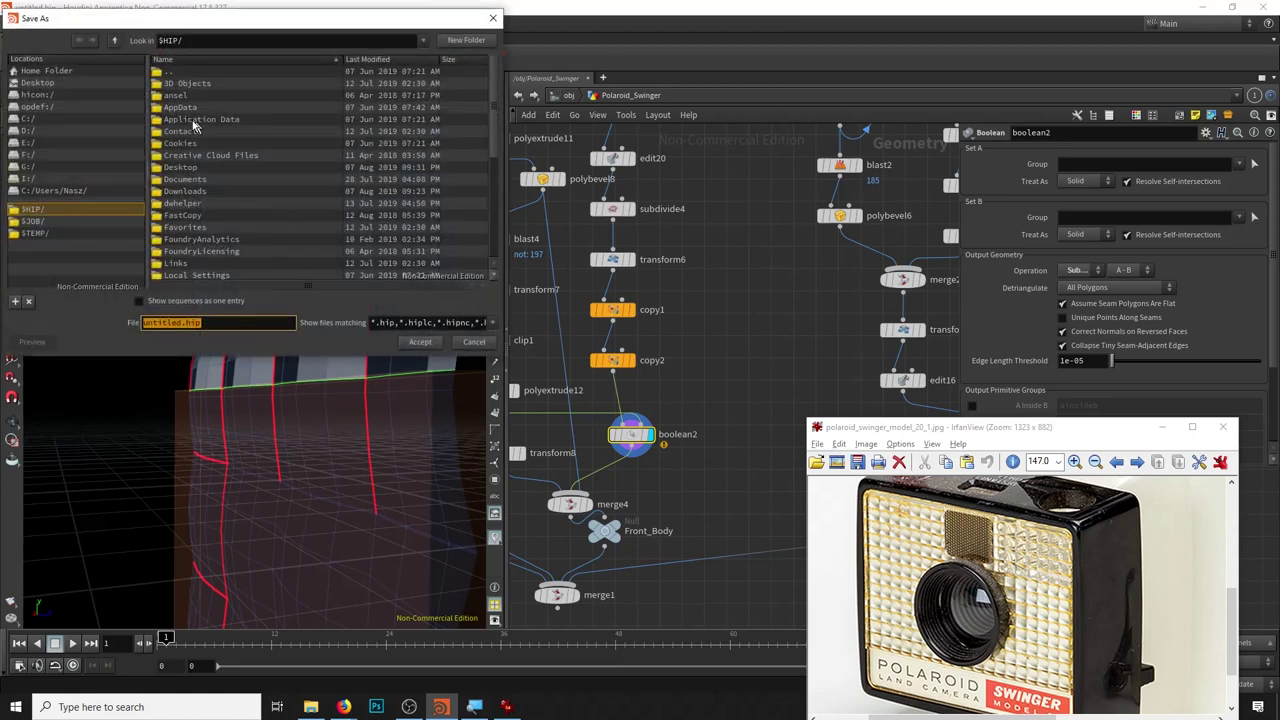
pyautogui.click(38, 133)
pyautogui.doubleClick(185, 83)
pyautogui.doubleClick(214, 107)
pyautogui.write('mod')
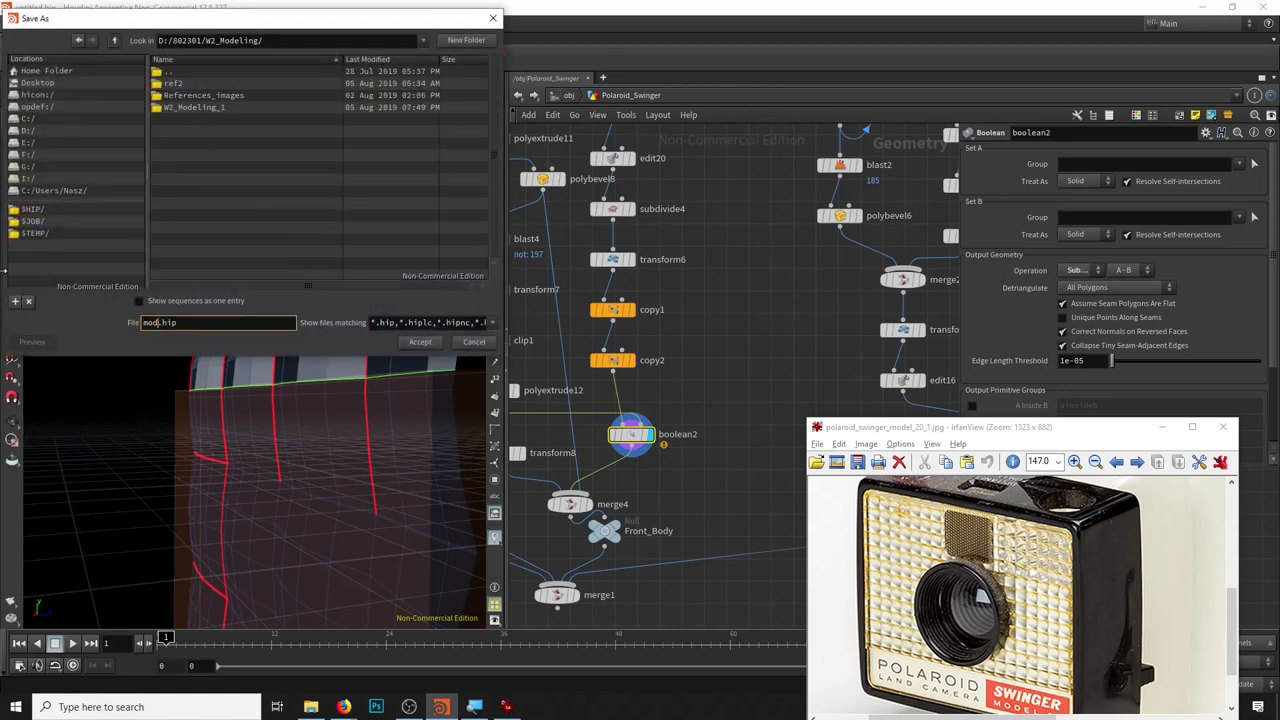
pyautogui.write('2')
pyautogui.press('Return')
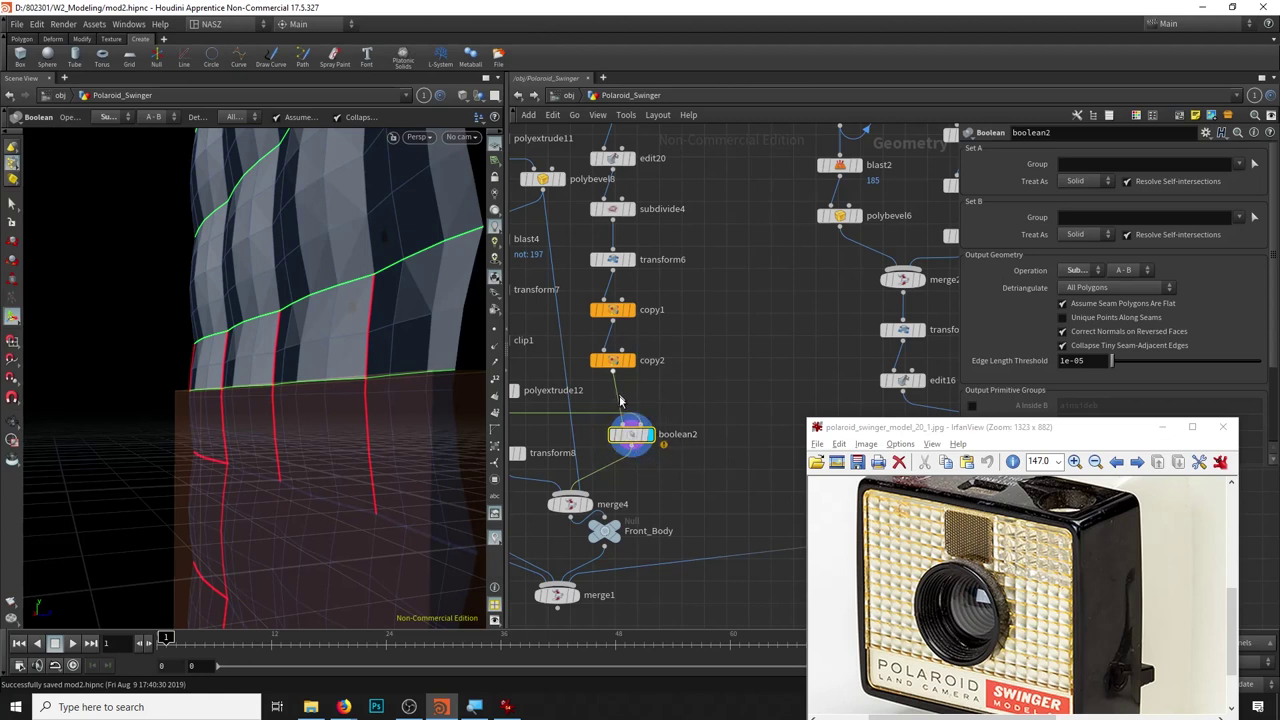
pyautogui.press('Tab')
# Add polyextrude13 below boolean2 and give the grille an initial extrusion of about -0.018.
pyautogui.click(665, 660)
pyautogui.click(631, 479)
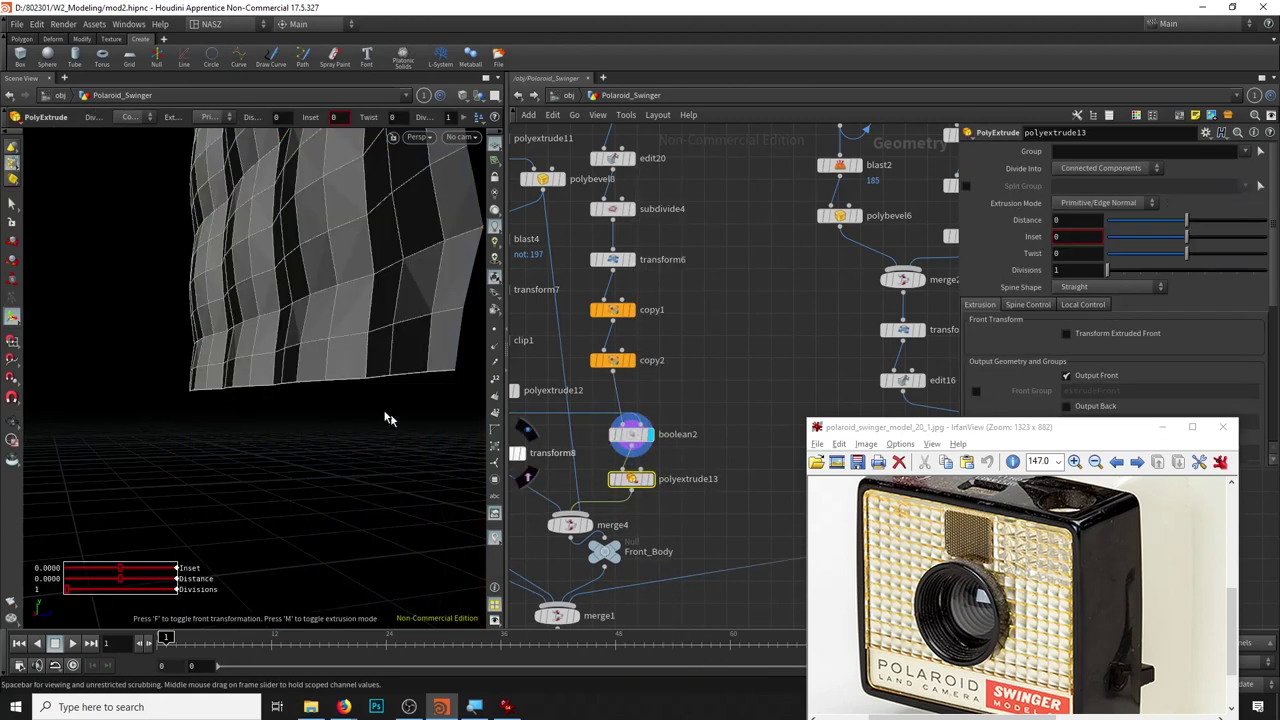
pyautogui.moveTo(387, 415); pyautogui.dragTo(300, 330)
pyautogui.moveTo(229, 351); pyautogui.dragTo(341, 443)
pyautogui.moveTo(170, 412)
pyautogui.mouseDown()
pyautogui.moveTo(188, 416)
pyautogui.moveTo(94, 353)
pyautogui.mouseUp()
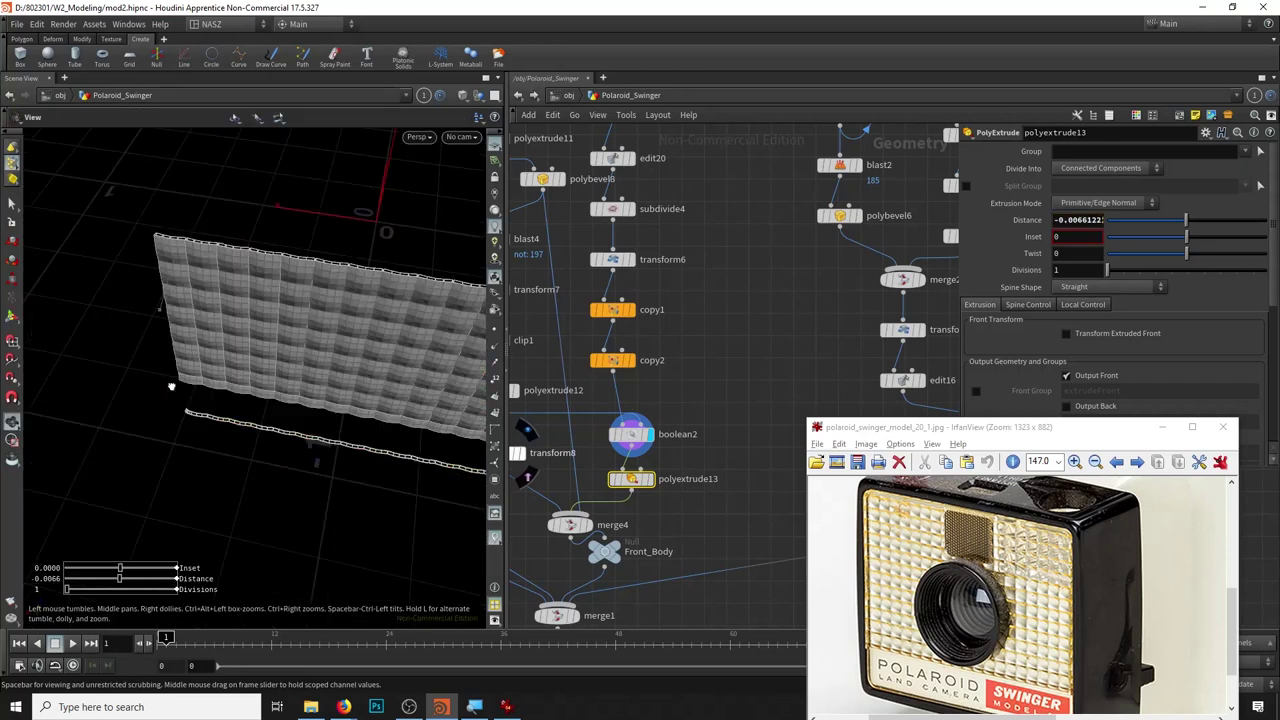
pyautogui.press('Return')
pyautogui.moveTo(300, 395)
pyautogui.mouseDown()
pyautogui.moveTo(375, 389)
pyautogui.moveTo(274, 360)
pyautogui.moveTo(163, 371)
pyautogui.moveTo(234, 380)
pyautogui.moveTo(334, 294)
pyautogui.mouseUp()
# Check it on the merged body and change polyextrude13's distance to about 0.0155.
pyautogui.press('Escape')
pyautogui.press('Return')
pyautogui.click(590, 526)
pyautogui.moveTo(300, 450)
pyautogui.mouseDown()
pyautogui.moveTo(343, 437)
pyautogui.moveTo(333, 400)
pyautogui.moveTo(310, 424)
pyautogui.mouseUp()
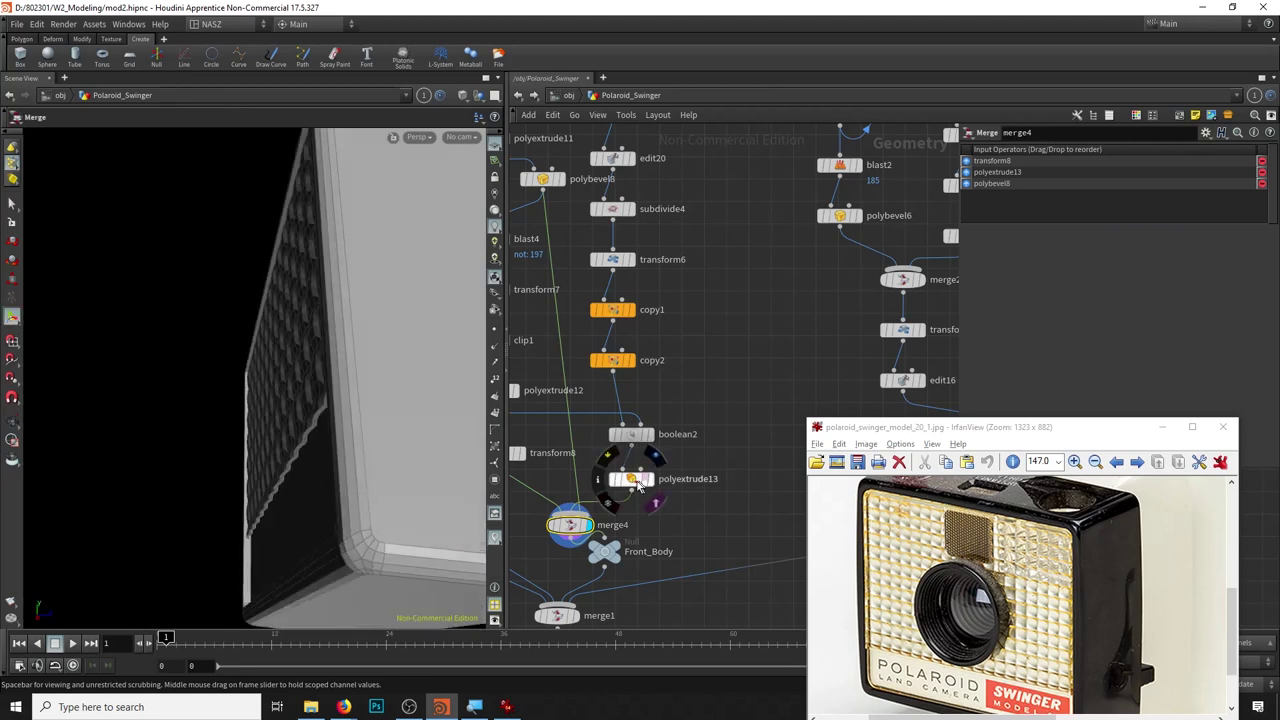
pyautogui.click(630, 479)
pyautogui.press('Return')
pyautogui.moveTo(249, 381); pyautogui.dragTo(171, 372)
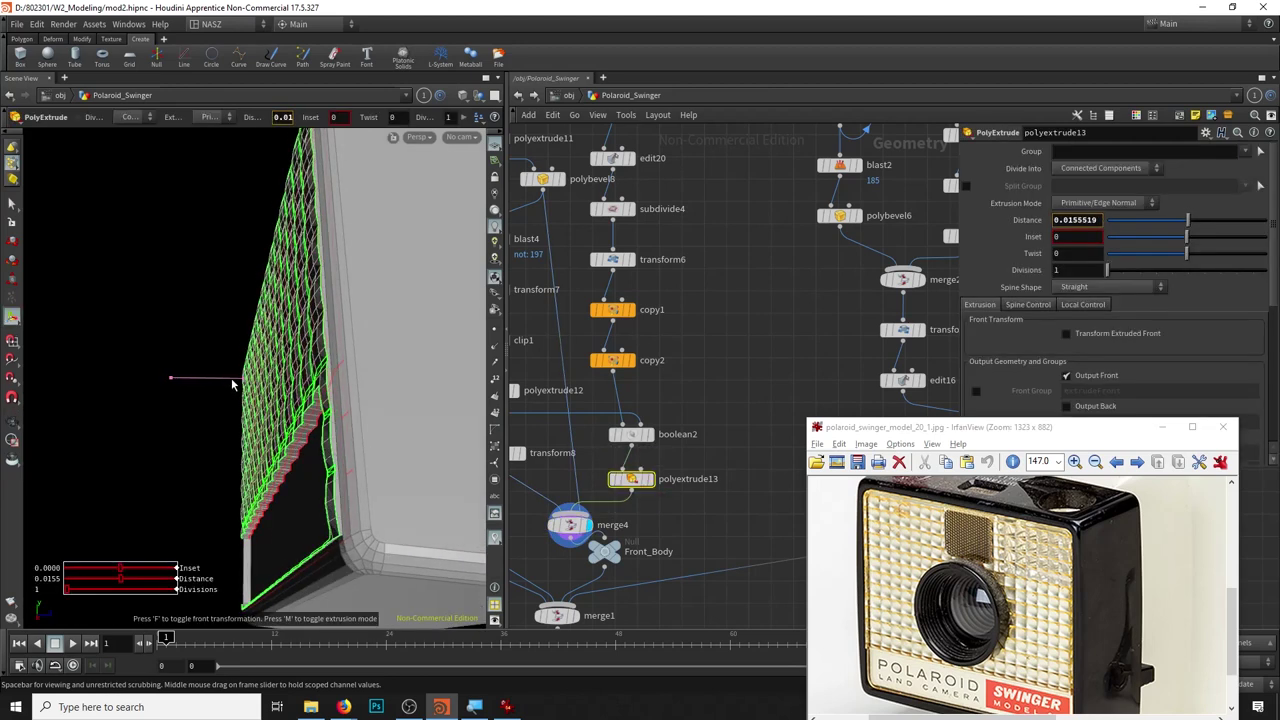
# Add transform9 below polyextrude13 and start adjusting its translation.
pyautogui.moveTo(715, 463); pyautogui.dragTo(798, 418, button='middle')
pyautogui.press('Tab')
pyautogui.click(775, 614)
pyautogui.click(682, 468)
pyautogui.middleClick(1138, 203)
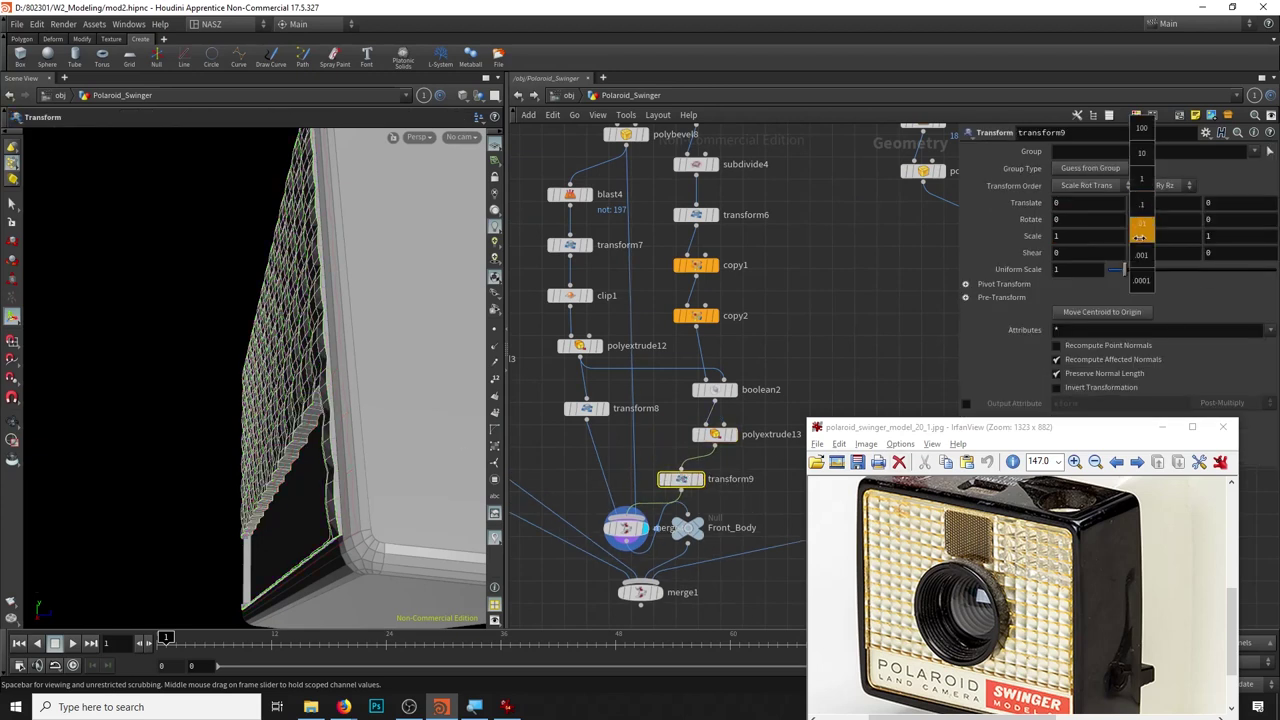
# Fine-tune transform9's forward translation with the value ladder.
pyautogui.moveTo(1210, 203); pyautogui.dragTo(1268, 255, button='middle')
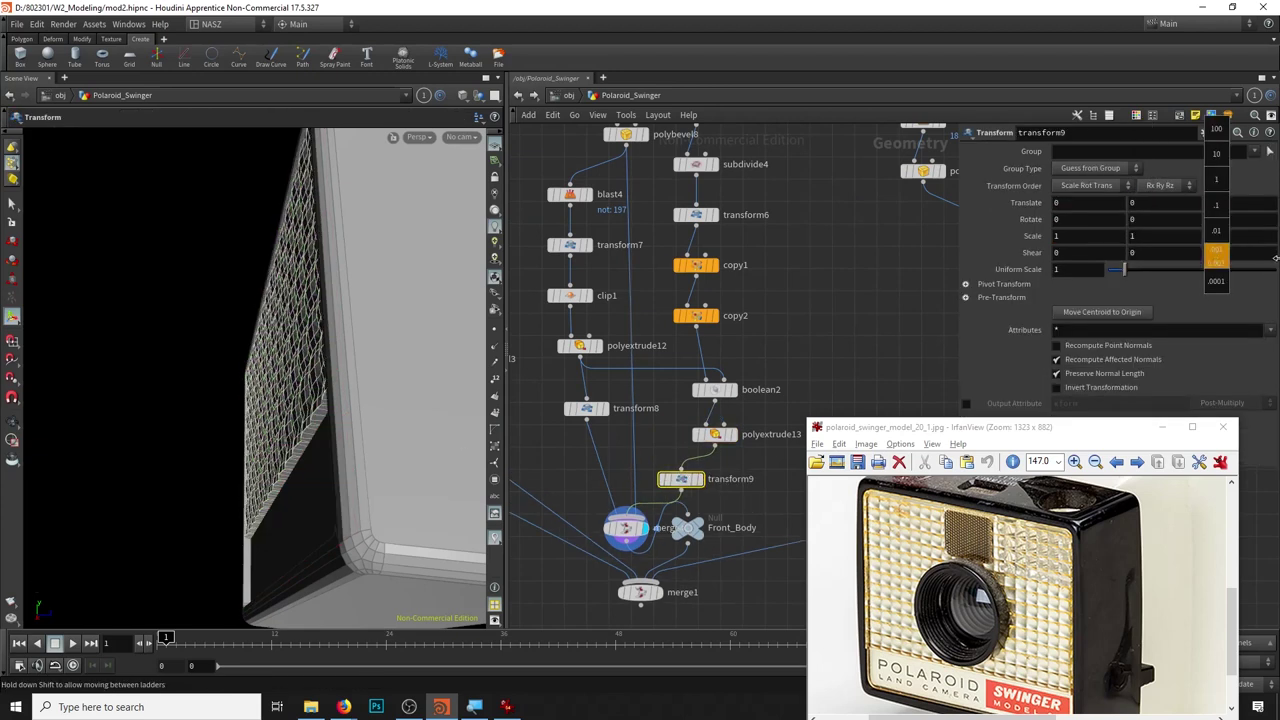
pyautogui.moveTo(1268, 255); pyautogui.dragTo(740, 267, button='middle')
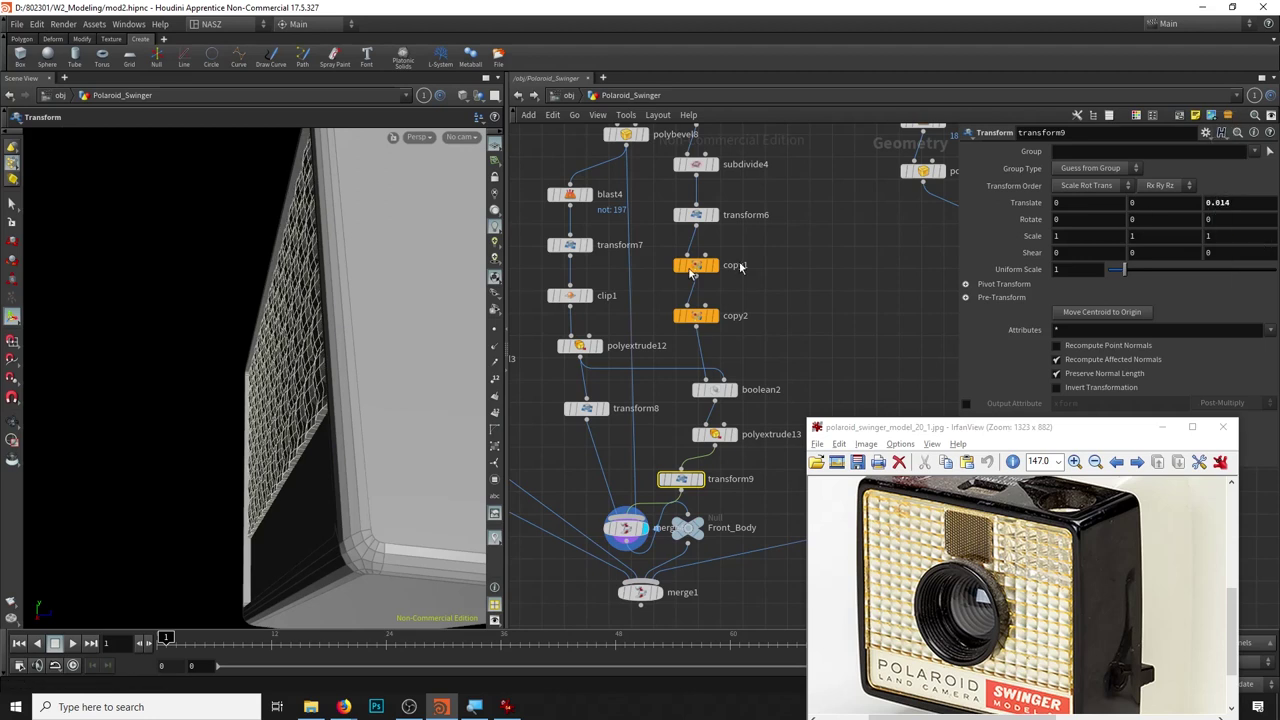
pyautogui.moveTo(703, 503); pyautogui.dragTo(717, 457, button='middle')
pyautogui.keyDown('alt'); pyautogui.moveTo(349, 420); pyautogui.dragTo(374, 400); pyautogui.keyUp('alt')
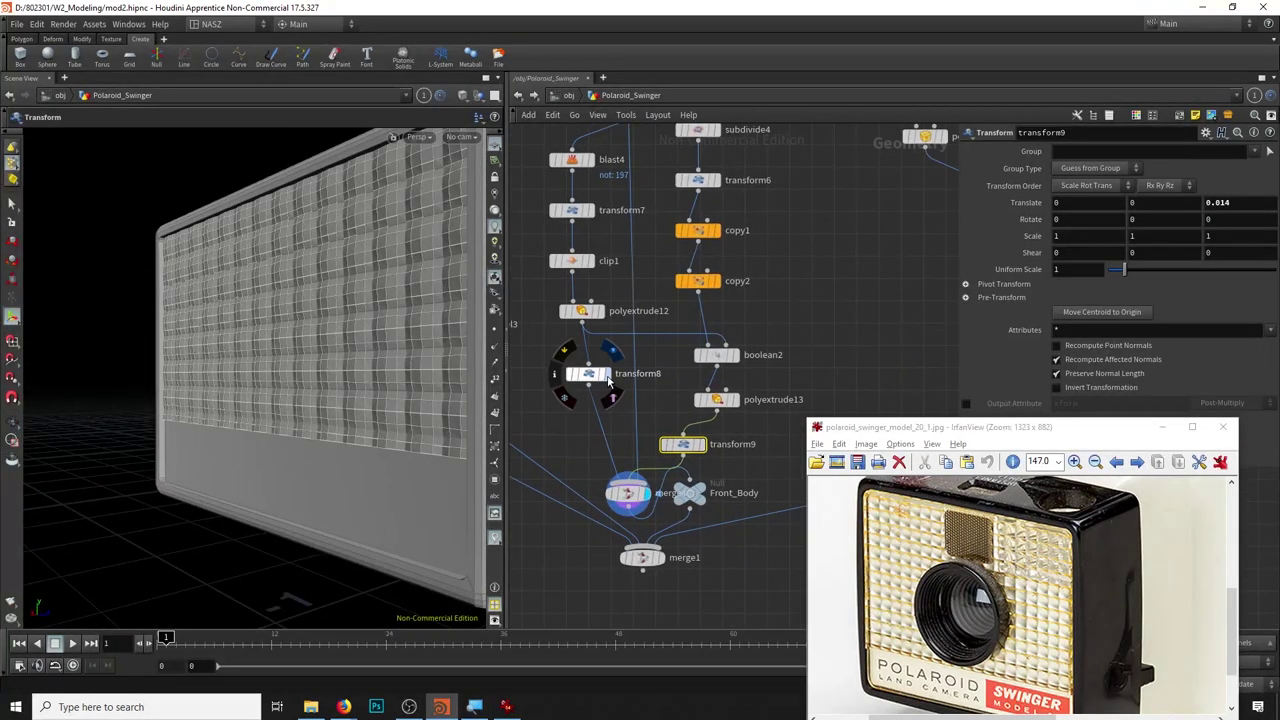
# Display the merged body and set transform8's Translate Z to 0.0067868.
pyautogui.click(592, 385)
pyautogui.click(605, 376)
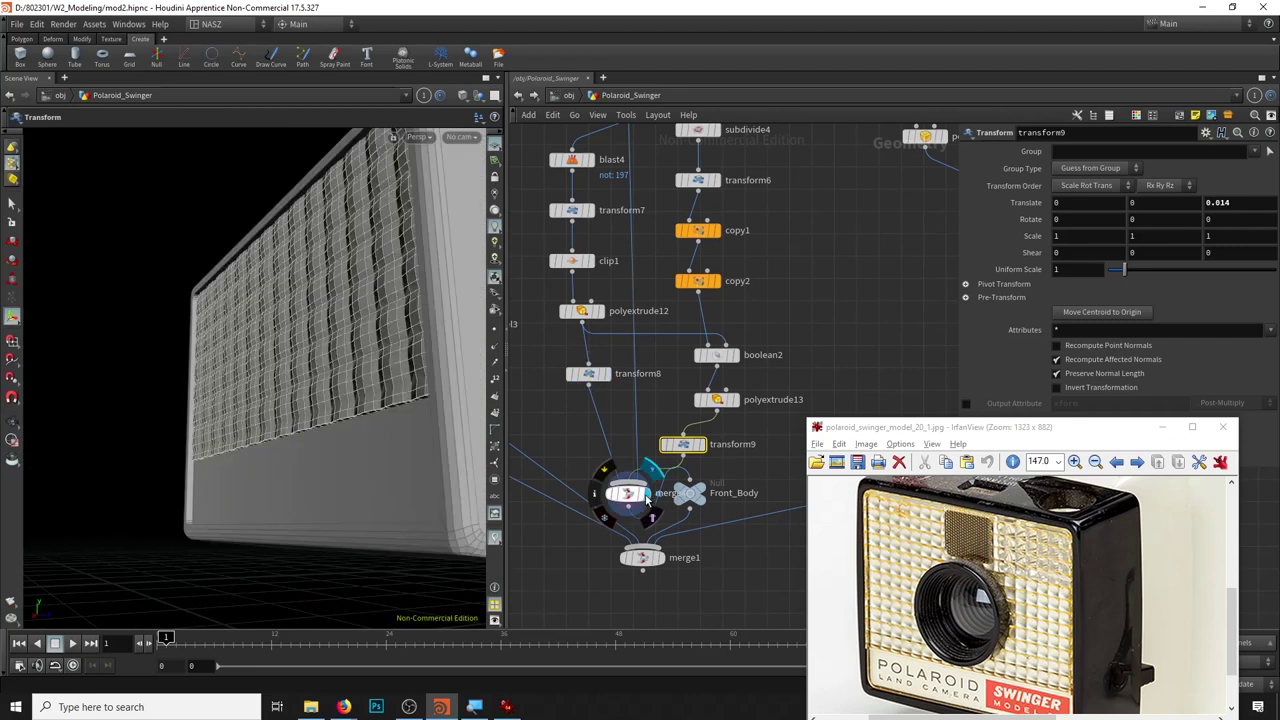
pyautogui.click(645, 492)
pyautogui.moveTo(253, 469); pyautogui.dragTo(240, 418)
pyautogui.press('Return')
pyautogui.moveTo(1257, 202)
pyautogui.mouseDown(button='middle')
pyautogui.moveTo(1250, 257)
pyautogui.moveTo(1203, 257)
pyautogui.mouseUp(button='middle')
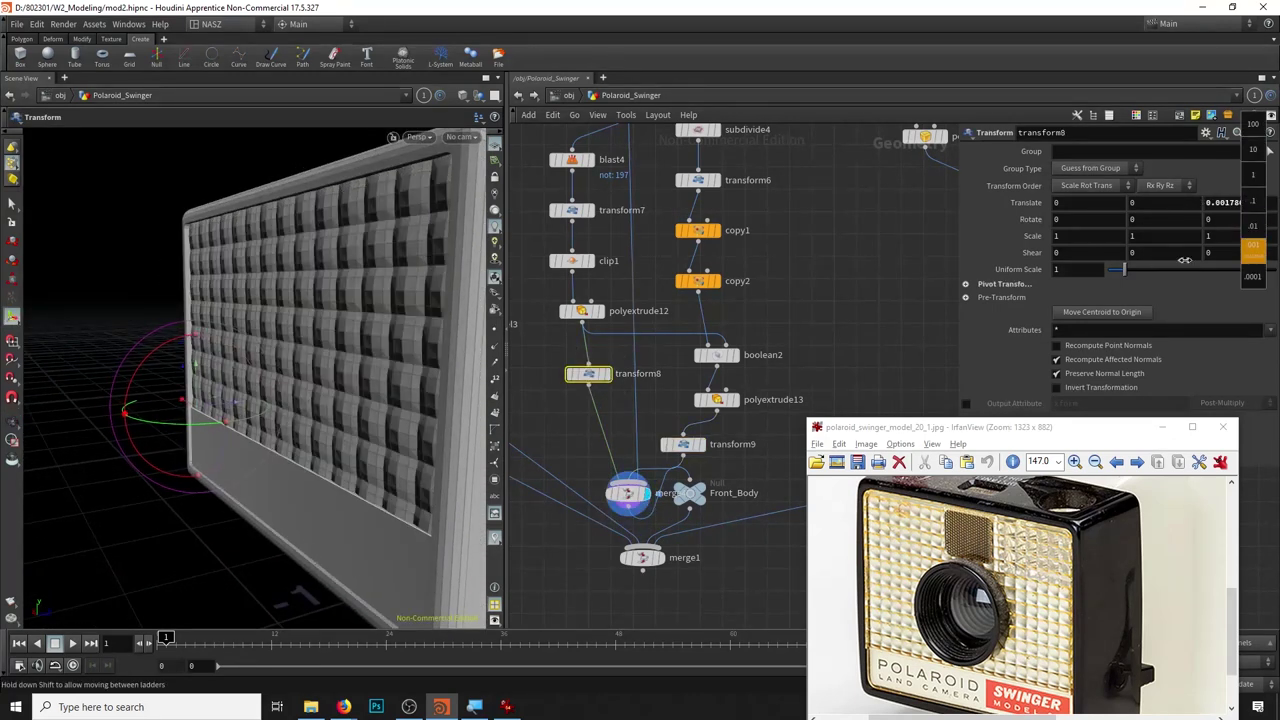
pyautogui.moveTo(343, 286)
pyautogui.mouseDown()
pyautogui.moveTo(323, 277)
pyautogui.moveTo(311, 329)
pyautogui.mouseUp()
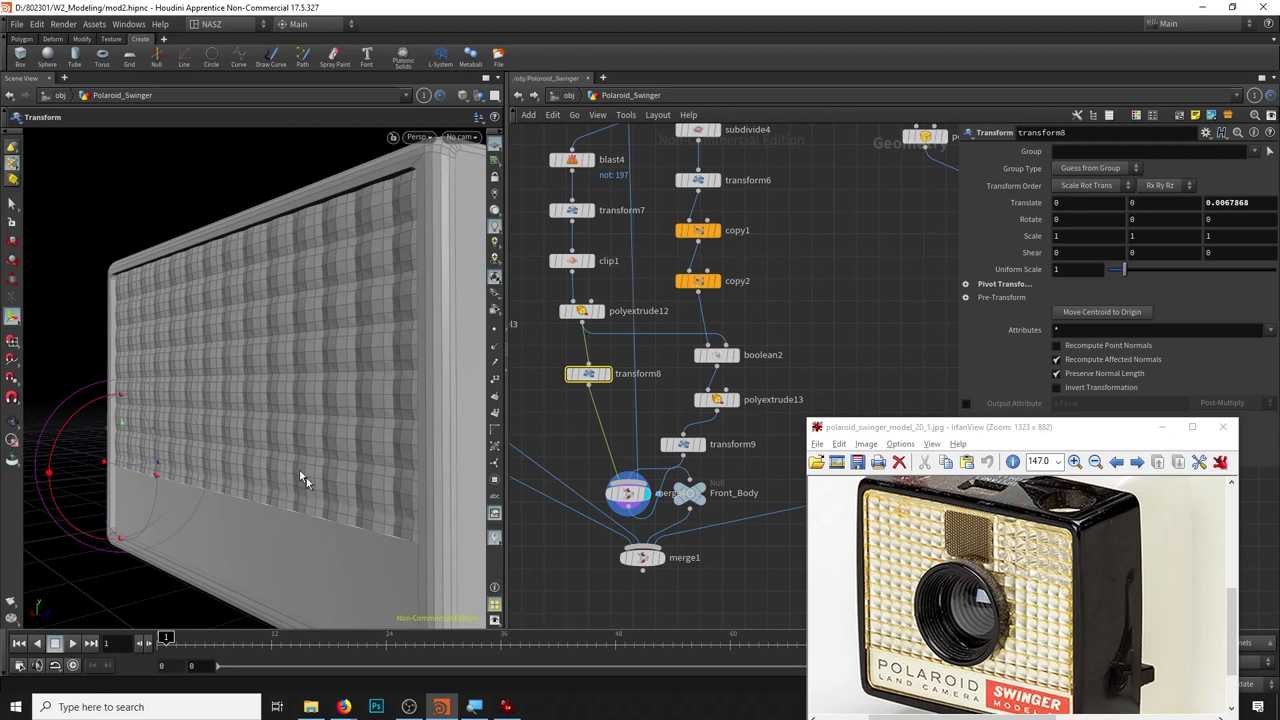
pyautogui.moveTo(300, 424)
pyautogui.mouseDown()
pyautogui.moveTo(100, 442)
pyautogui.moveTo(299, 418)
pyautogui.mouseUp()
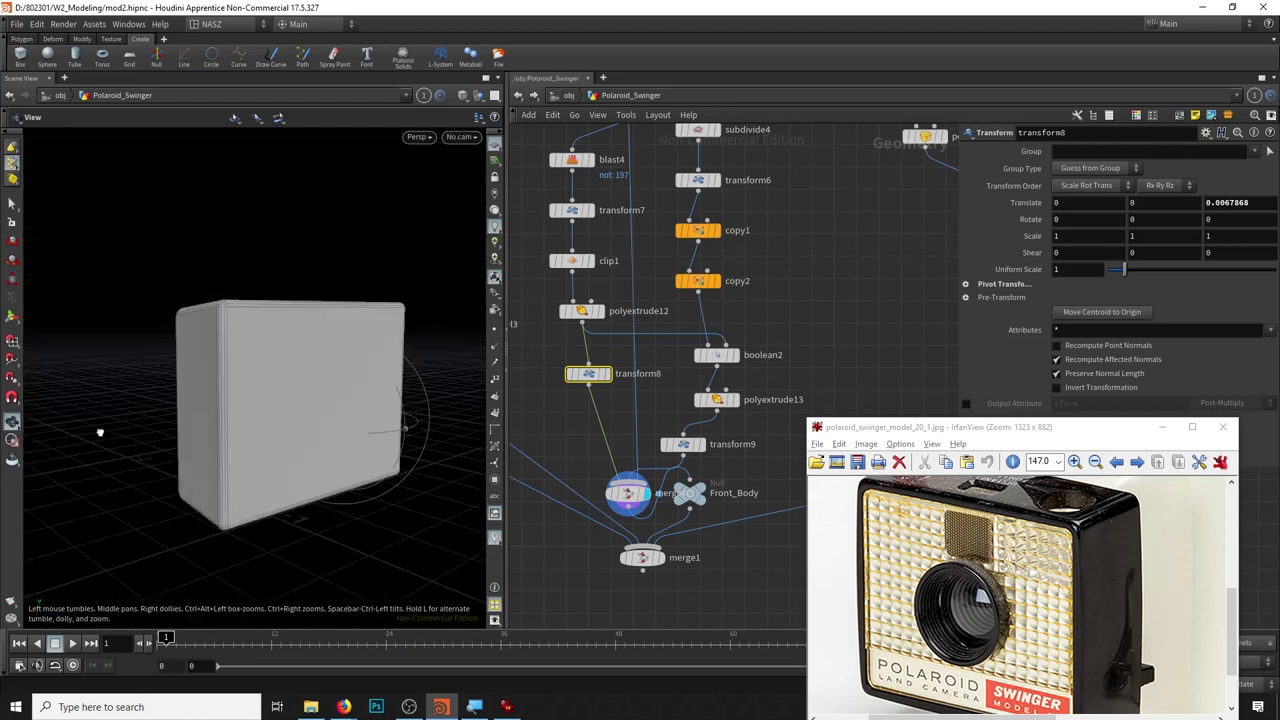
pyautogui.scroll(-5, 691, 547)
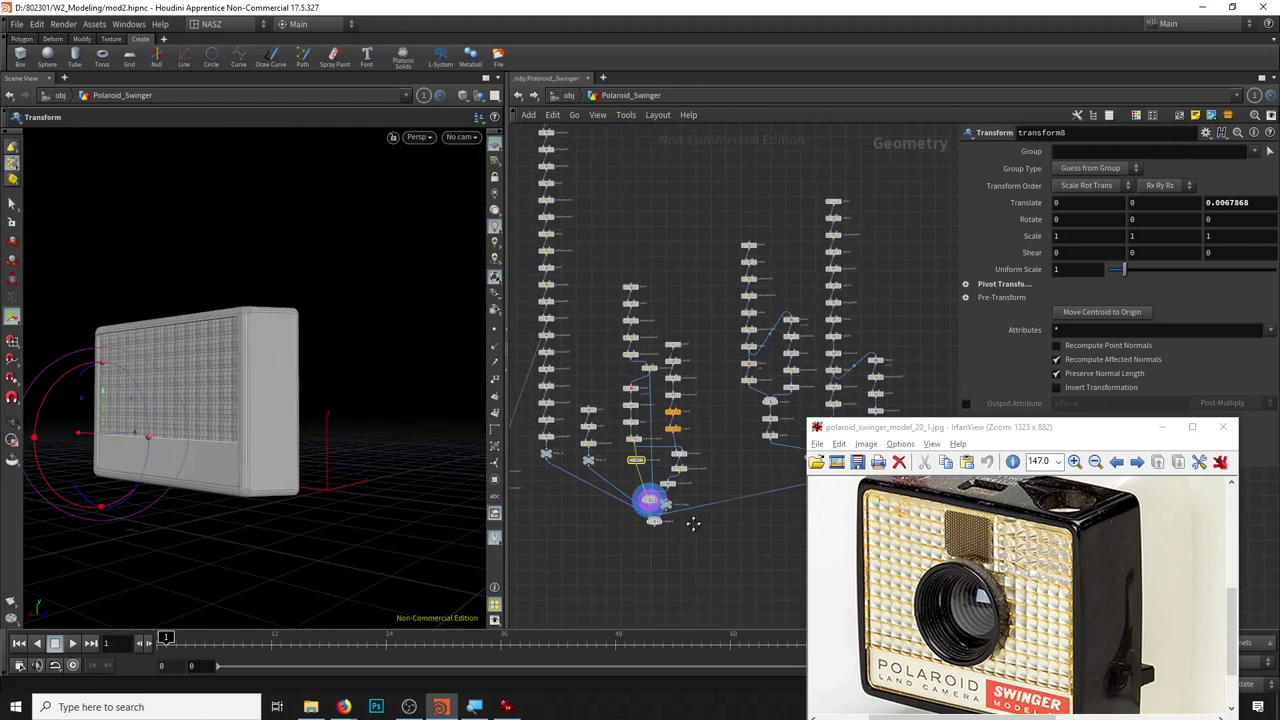
# Move the Front_Body node below merge4, then bring up the Tab node menu to search for tube.
pyautogui.scroll(5, 691, 547)
pyautogui.moveTo(657, 425); pyautogui.dragTo(642, 461)
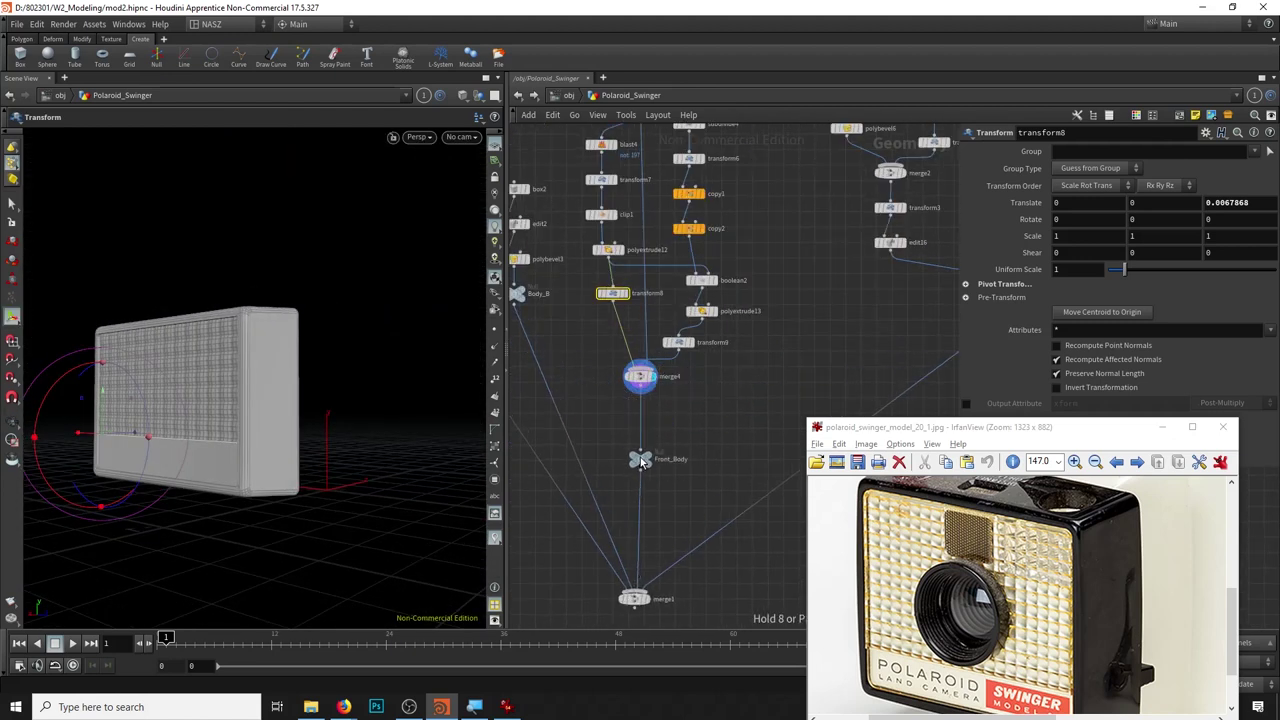
pyautogui.scroll(-3, 642, 461)
pyautogui.scroll(3, 642, 461)
pyautogui.press('Escape')
pyautogui.moveTo(220, 430); pyautogui.dragTo(303, 401)
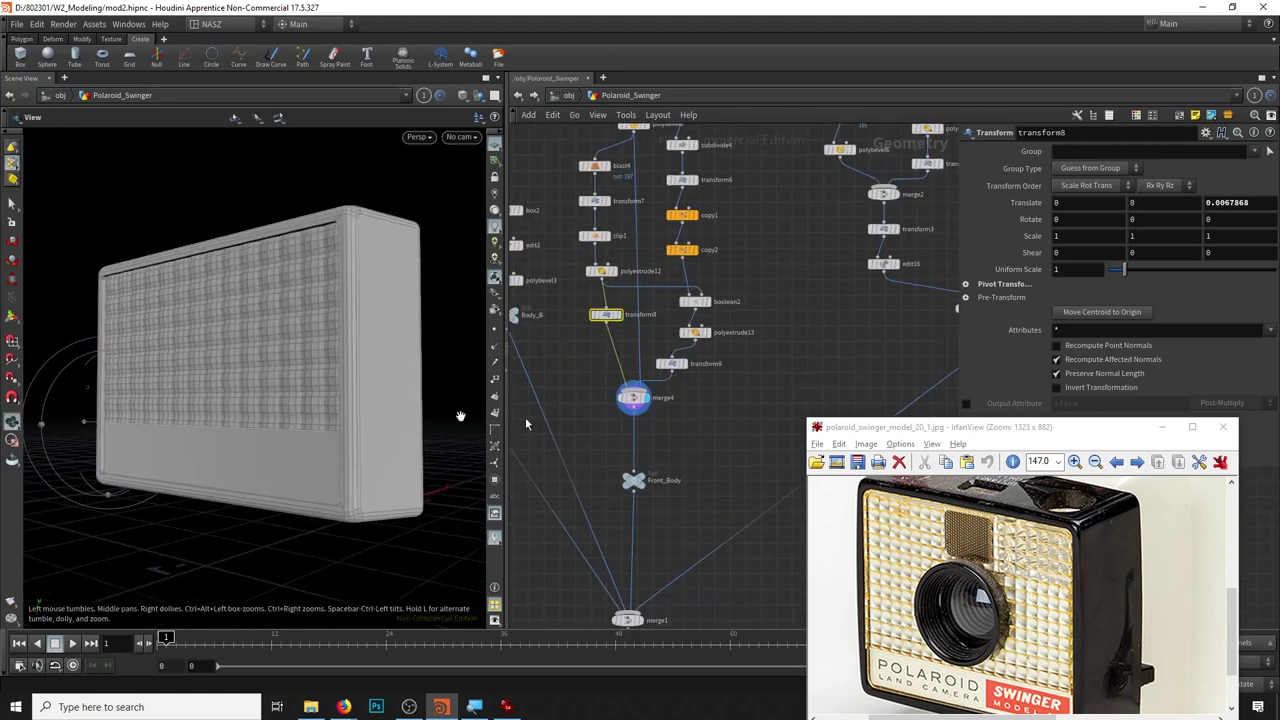
pyautogui.press('Tab')
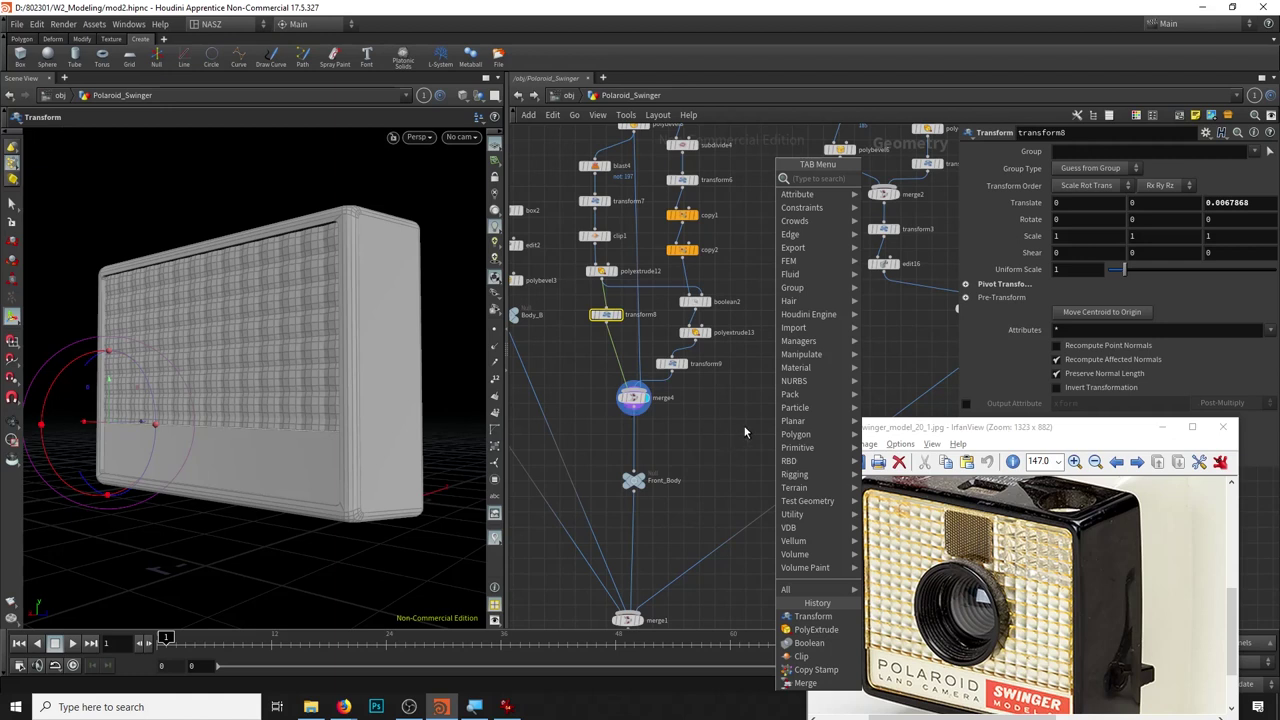
pyautogui.press('Escape')
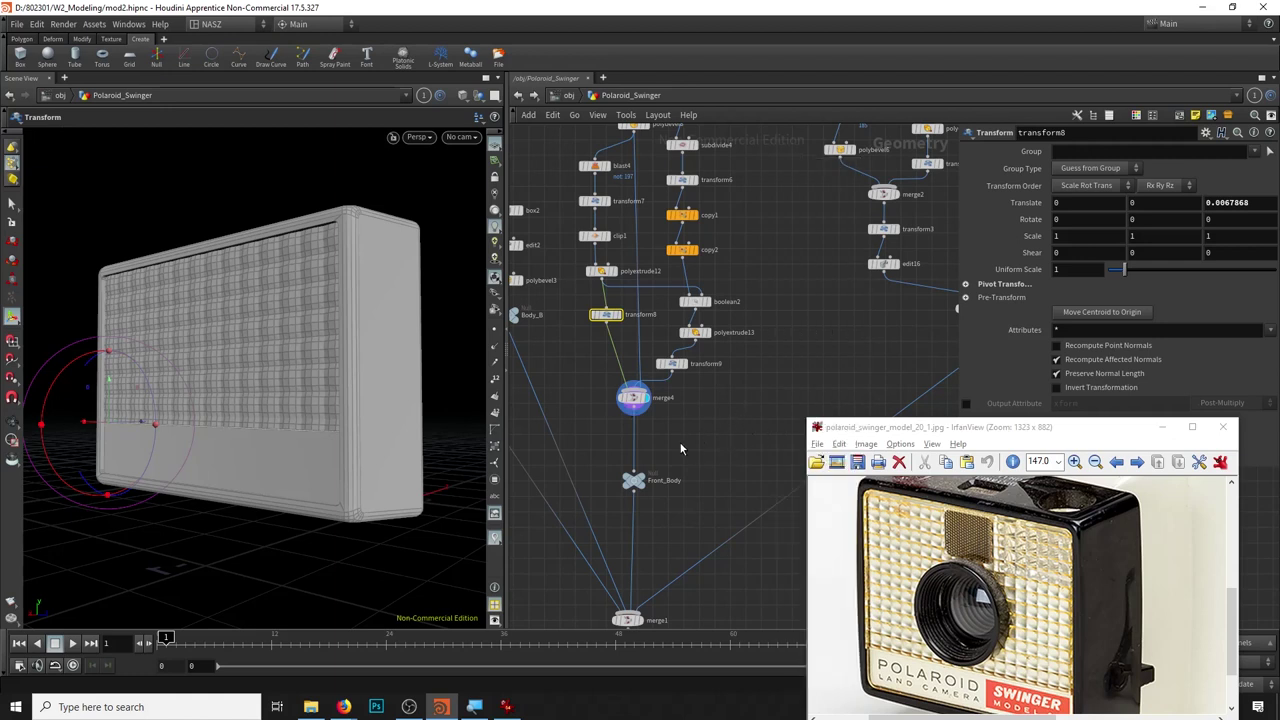
pyautogui.press('Tab')
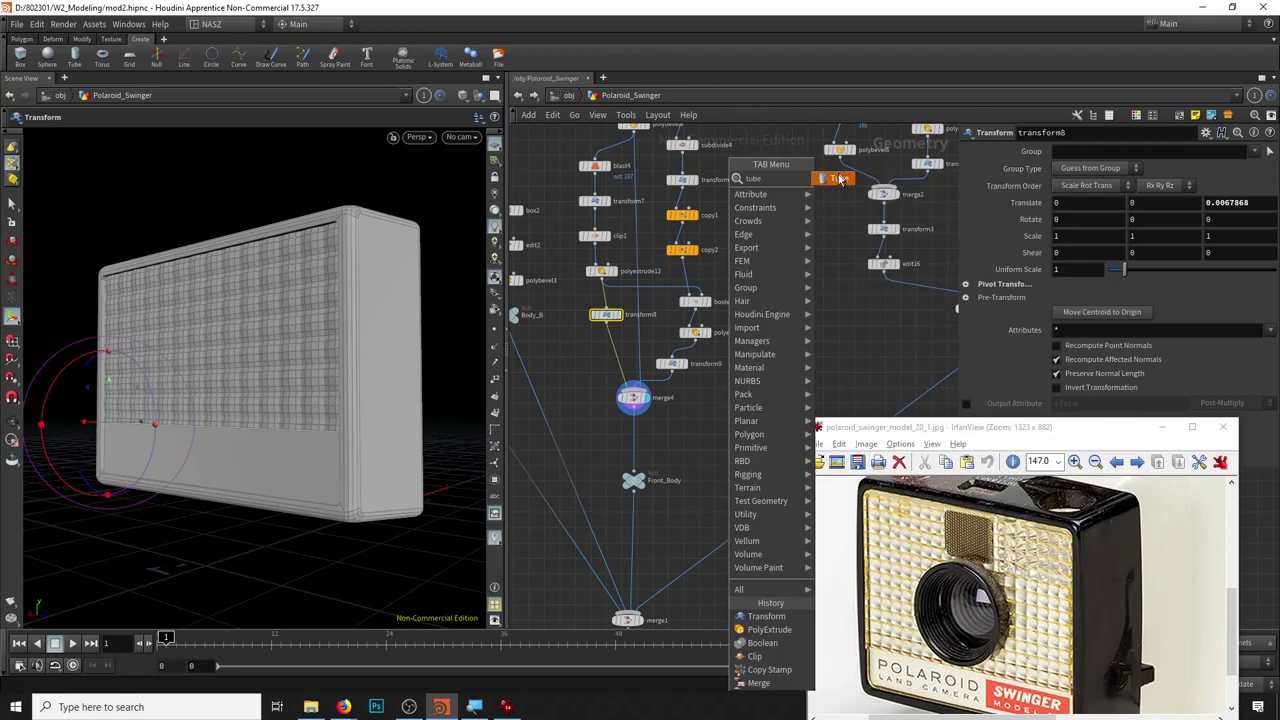
# Create tube1 with Primitive Type Mesh and a reduced radius.
pyautogui.press('Escape')
pyautogui.click(743, 408)
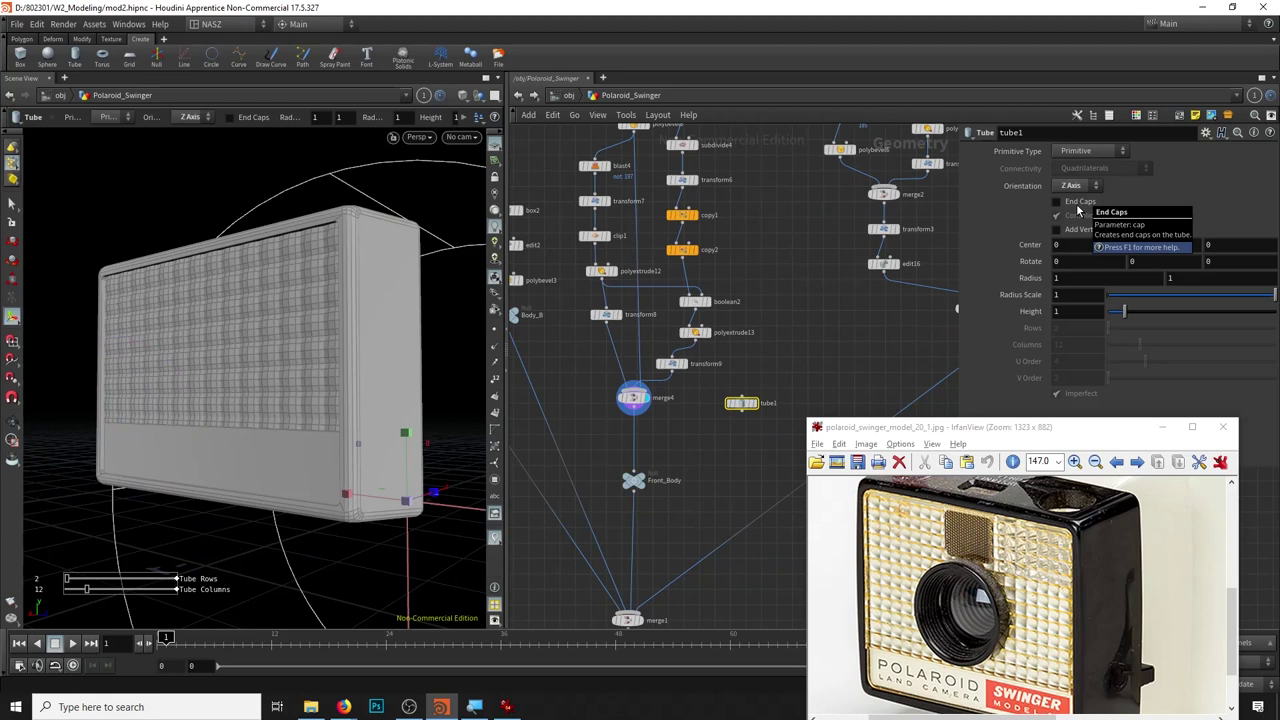
pyautogui.click(1090, 150)
pyautogui.click(1085, 190)
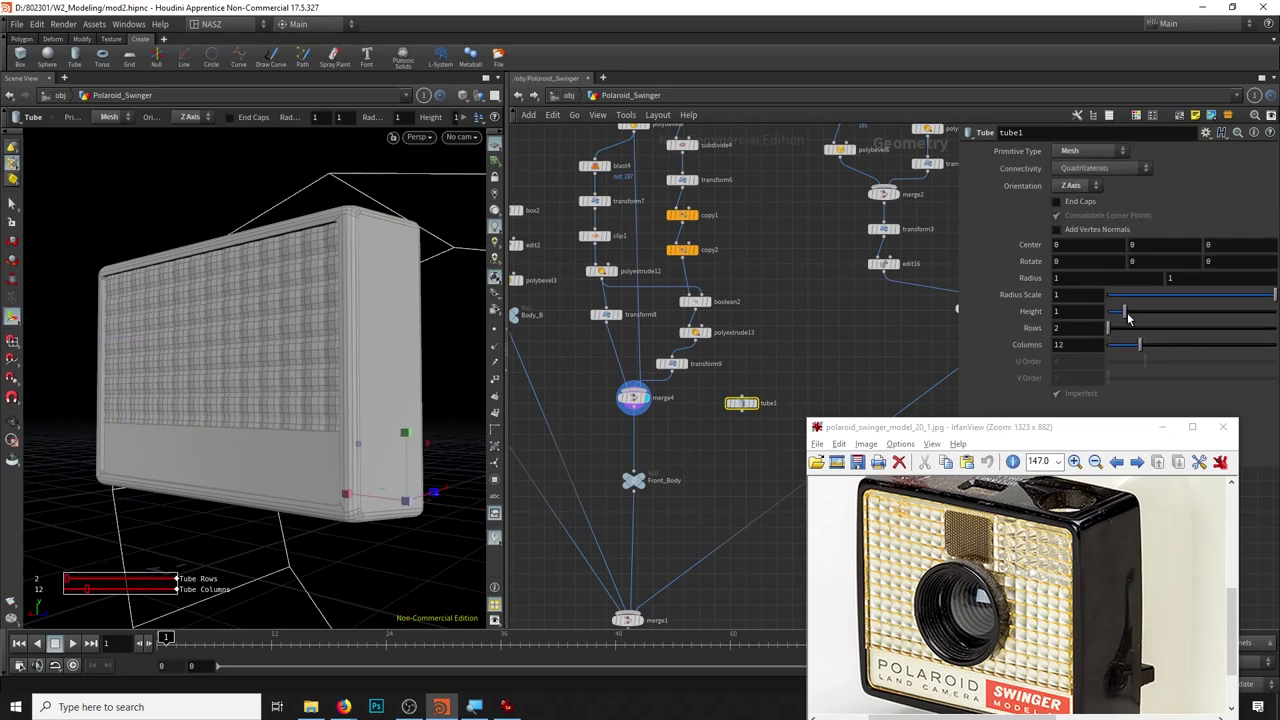
pyautogui.moveTo(1110, 301); pyautogui.dragTo(1125, 300)
# In the front reference view, raise the tube centre to 0.4 and set Radius Scale to 0.152.
pyautogui.moveTo(405, 213)
pyautogui.mouseDown()
pyautogui.moveTo(329, 380)
pyautogui.moveTo(374, 363)
pyautogui.moveTo(415, 150)
pyautogui.mouseUp()
pyautogui.click(418, 137)
pyautogui.click(526, 193)
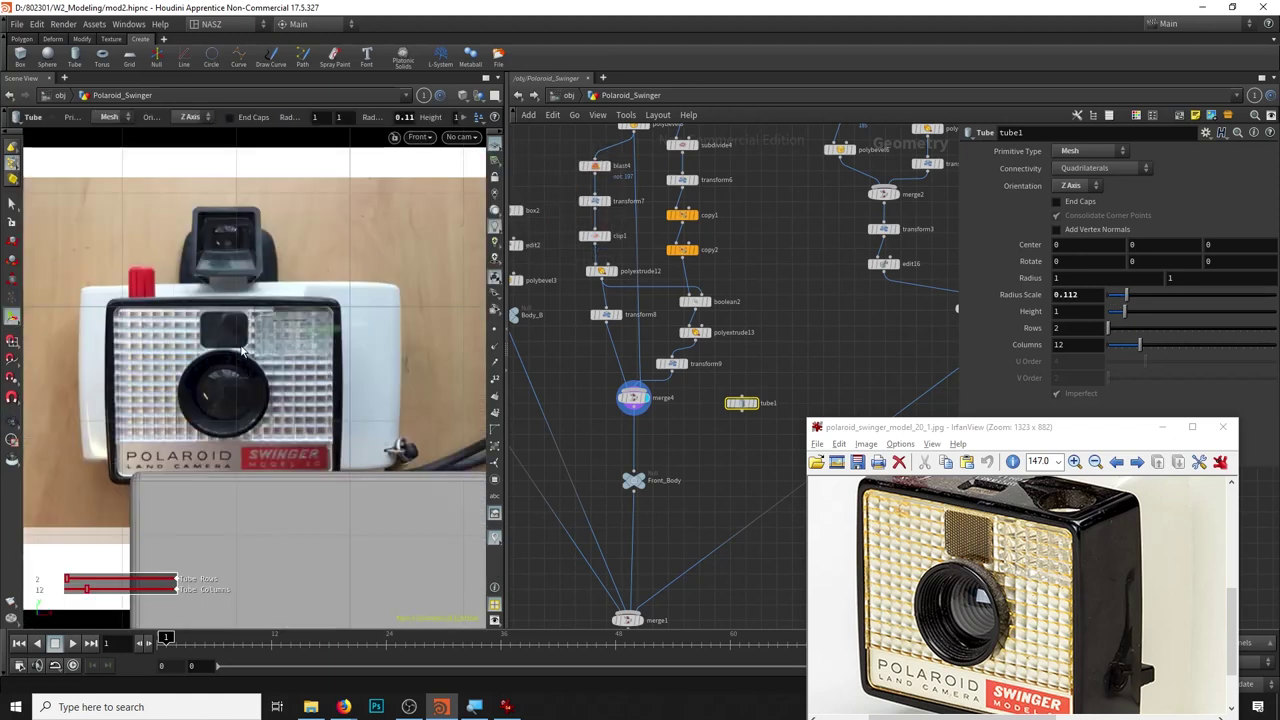
pyautogui.moveTo(290, 300); pyautogui.dragTo(213, 327, button='middle')
pyautogui.scroll(5, 220, 330)
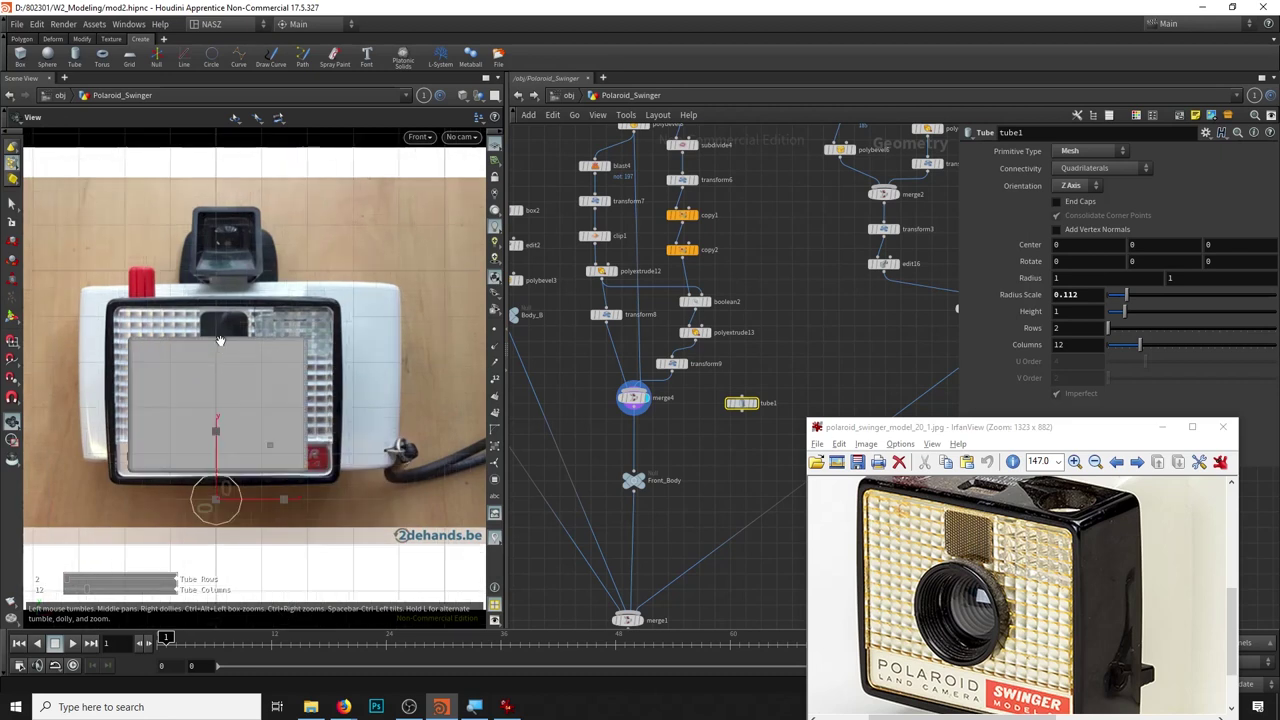
pyautogui.scroll(-2, 250, 336)
pyautogui.press('Return')
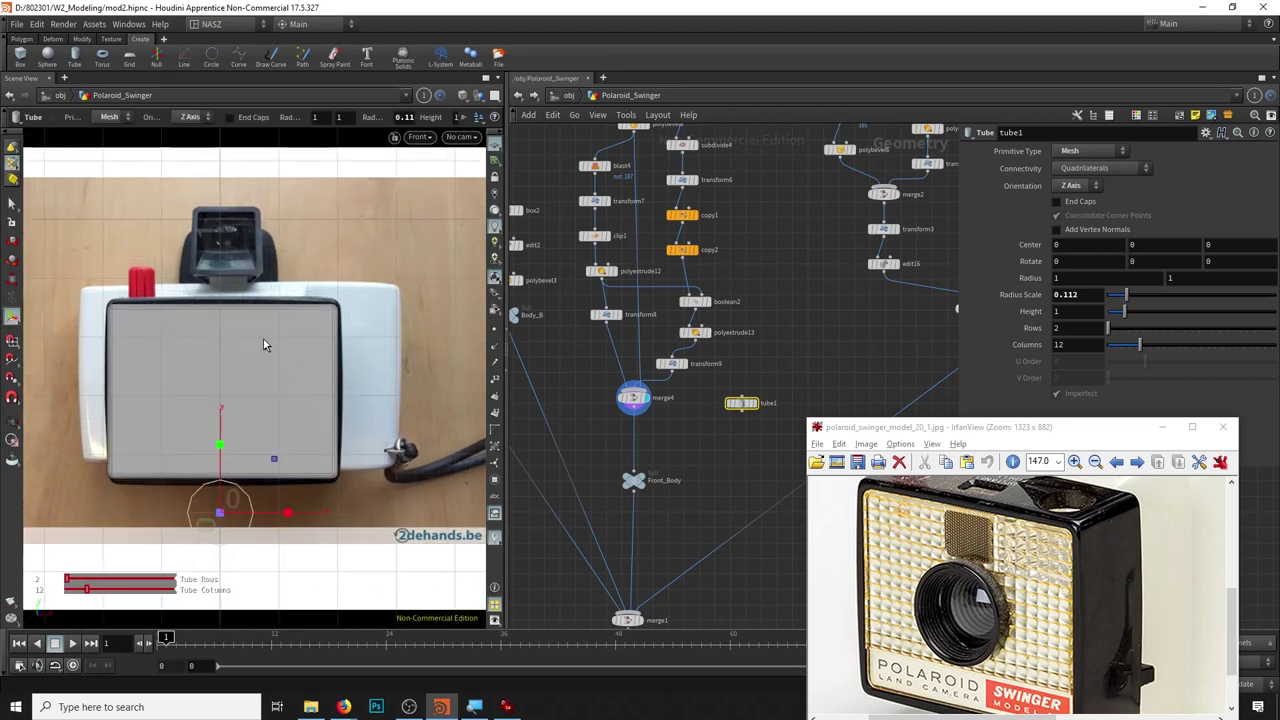
pyautogui.press('w')
pyautogui.moveTo(1140, 245); pyautogui.dragTo(1143, 255, button='middle')
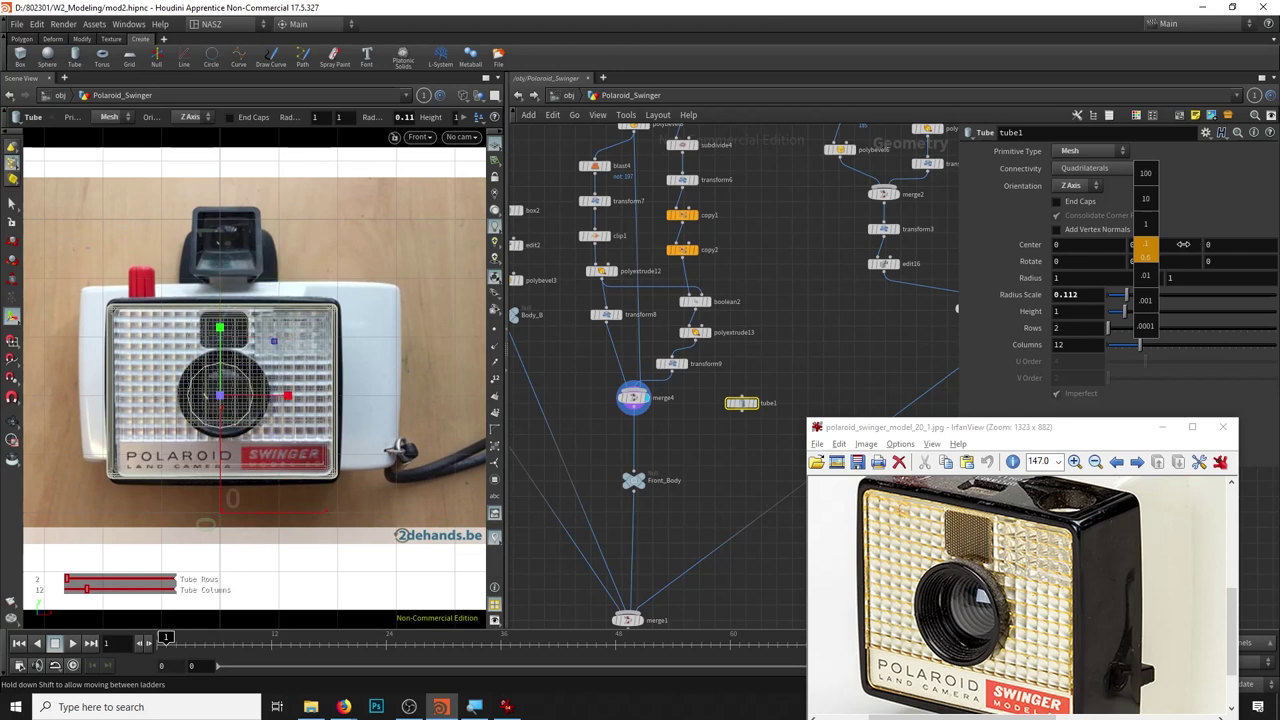
pyautogui.moveTo(1040, 294); pyautogui.dragTo(1245, 347, button='middle')
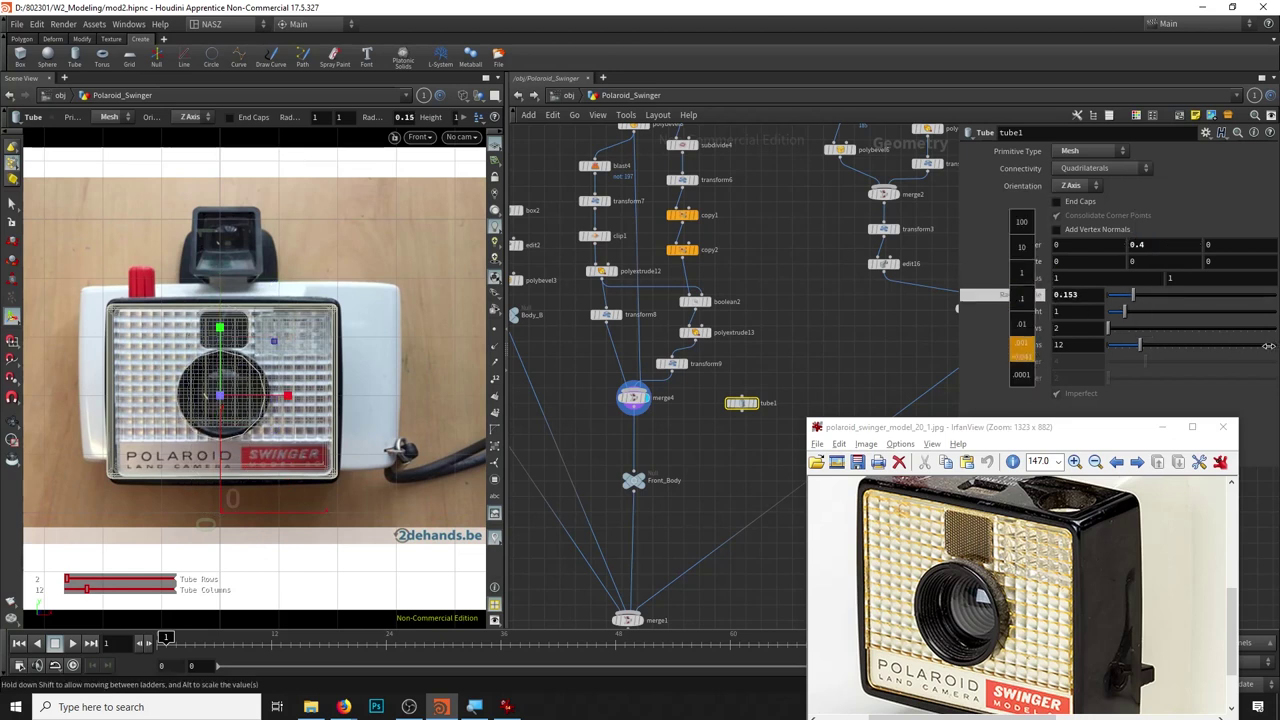
pyautogui.moveTo(1270, 343); pyautogui.dragTo(912, 308, button='middle')
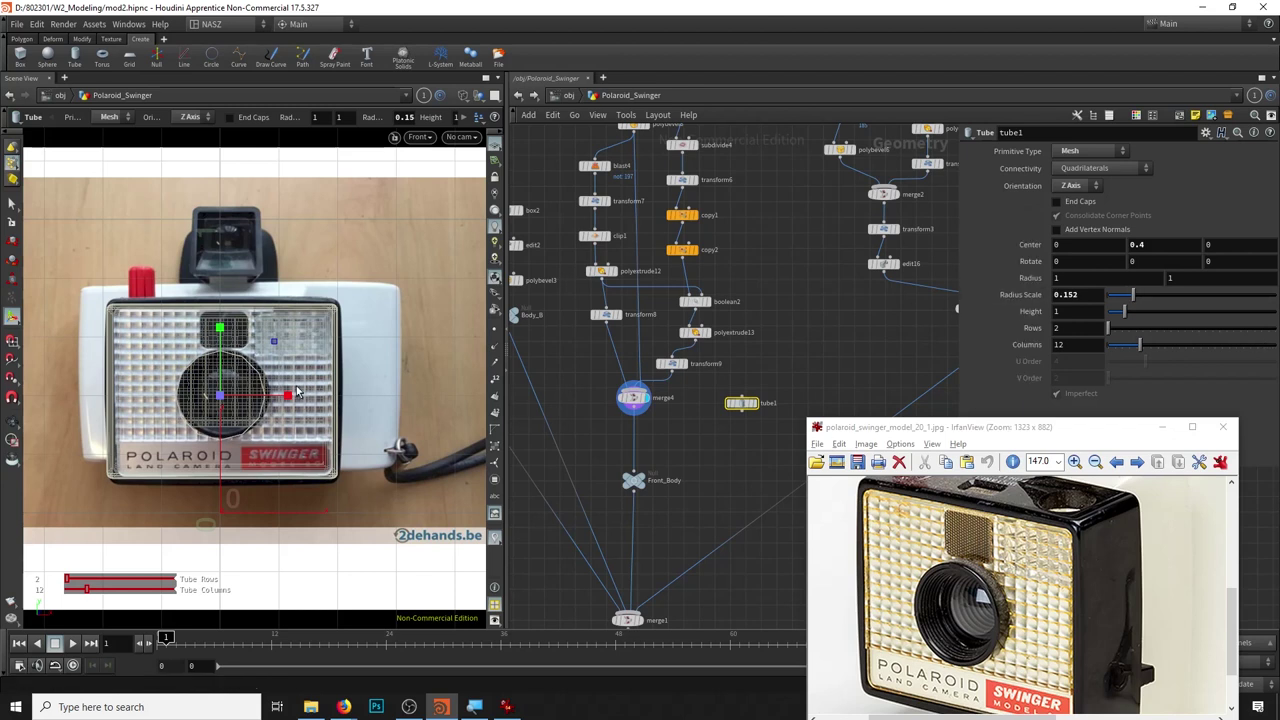
# Shorten the tube to height 0.0788543 into a thin ring and wire tube1 into merge4.
pyautogui.moveTo(297, 383); pyautogui.dragTo(332, 383, button='middle')
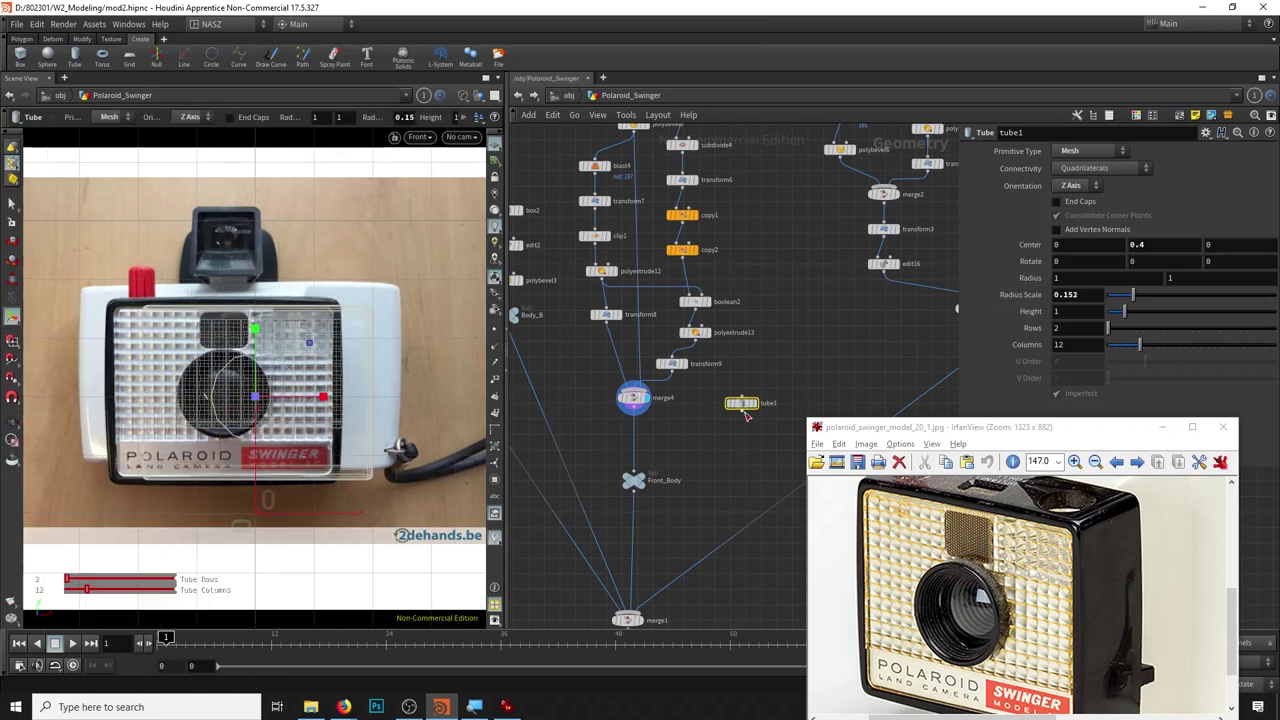
pyautogui.click(418, 136)
pyautogui.click(430, 152)
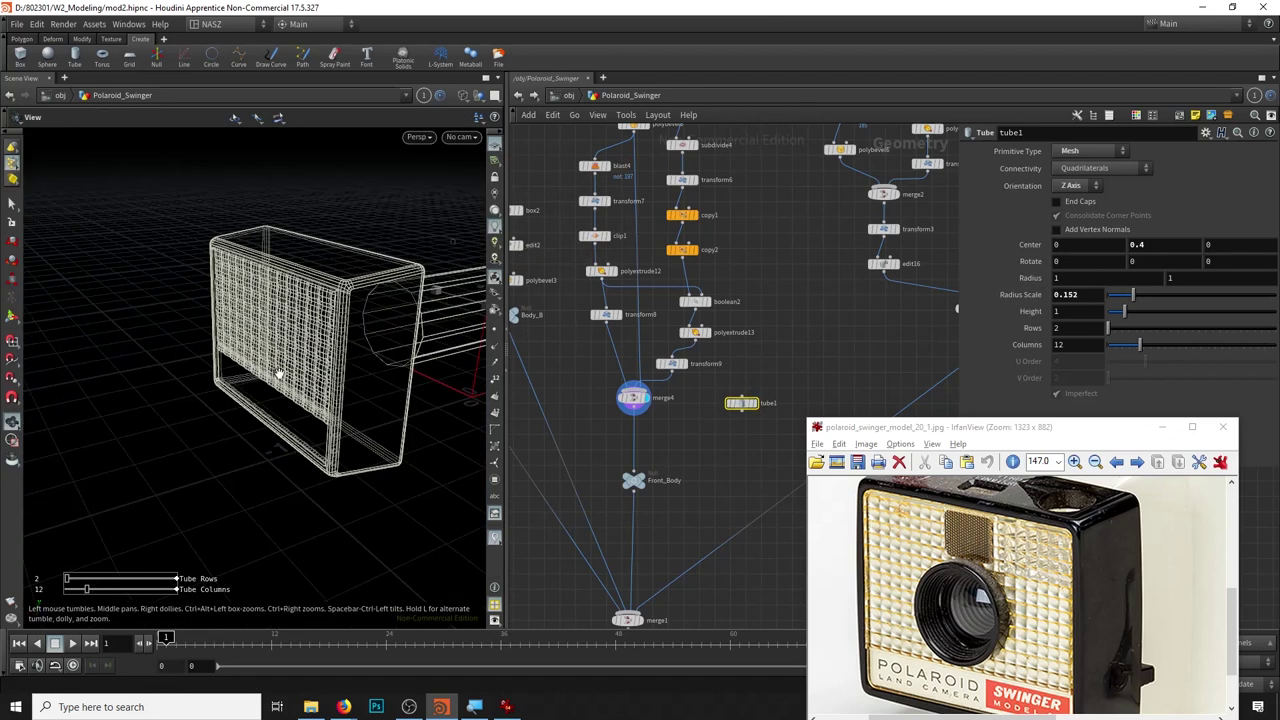
pyautogui.moveTo(260, 370); pyautogui.dragTo(363, 372)
pyautogui.press('Return')
pyautogui.moveTo(450, 330); pyautogui.dragTo(408, 342)
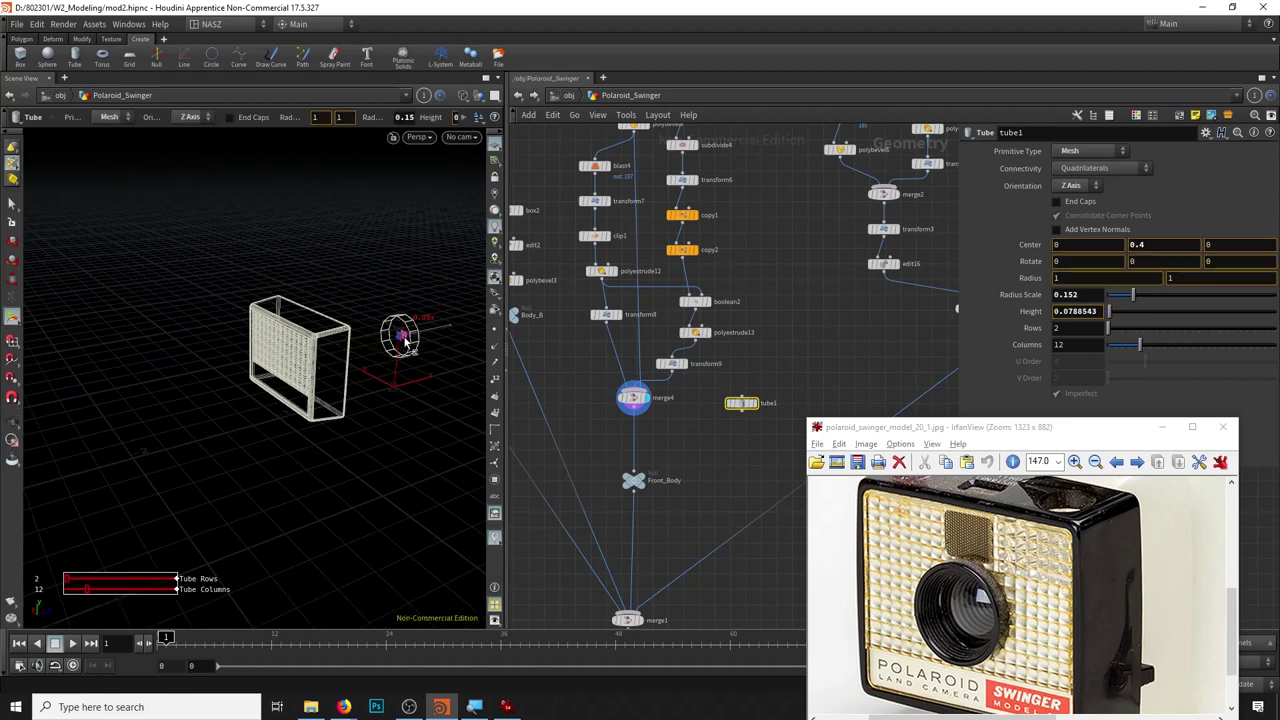
pyautogui.moveTo(635, 405); pyautogui.dragTo(630, 443)
pyautogui.moveTo(742, 412); pyautogui.dragTo(628, 428)
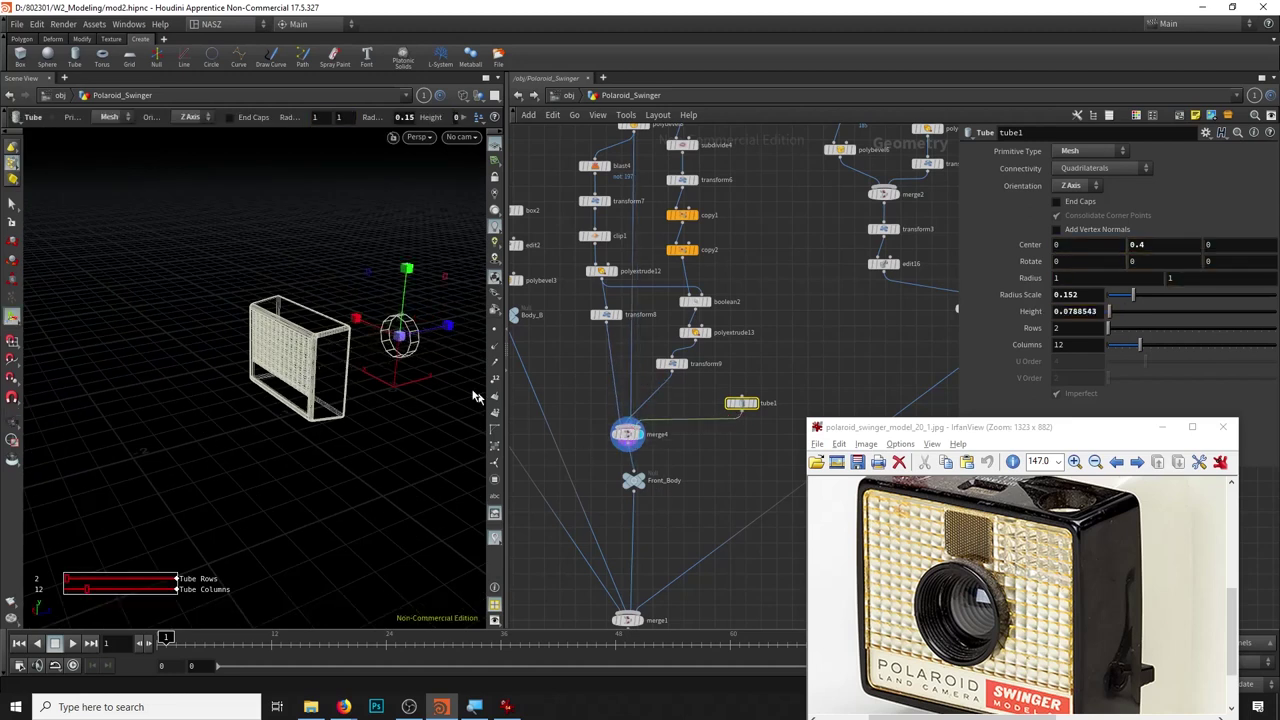
# Move the tube ring onto the box's front face at Z -0.998.
pyautogui.keyDown('alt'); pyautogui.moveTo(412, 343); pyautogui.dragTo(440, 360); pyautogui.keyUp('alt')
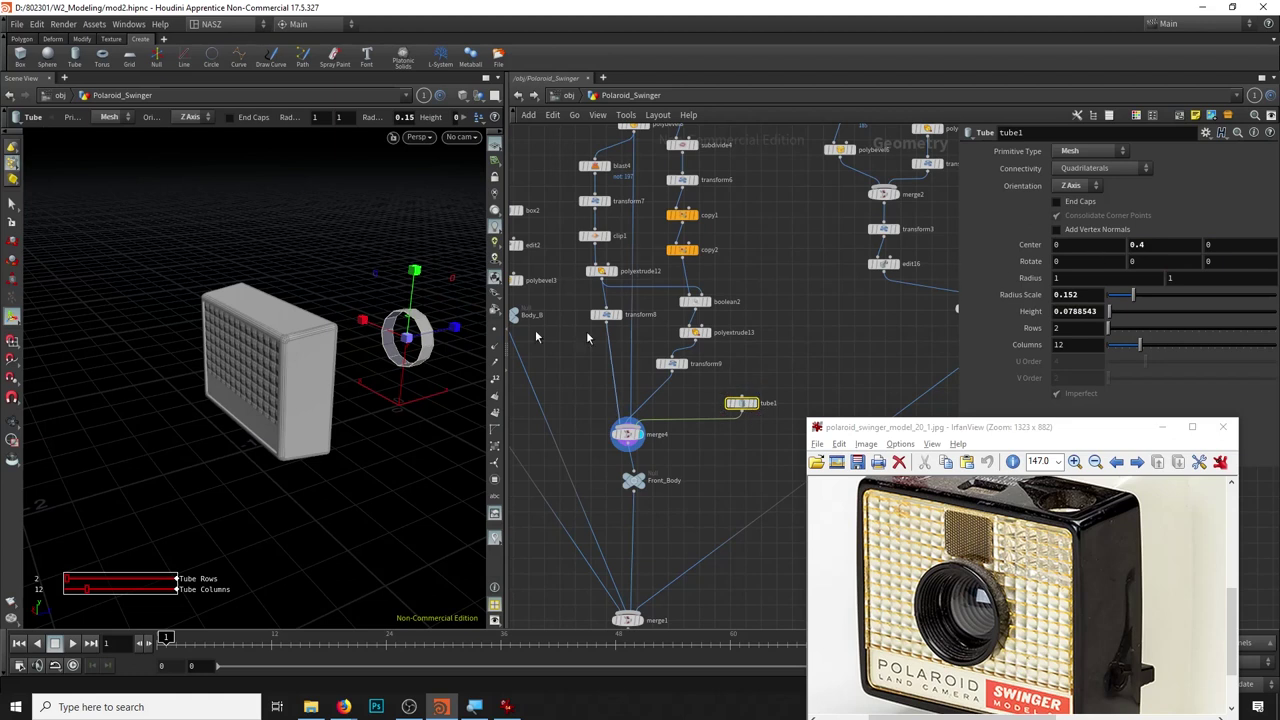
pyautogui.moveTo(453, 335)
pyautogui.mouseDown()
pyautogui.moveTo(234, 361)
pyautogui.moveTo(260, 337)
pyautogui.mouseUp()
pyautogui.press('Escape')
pyautogui.scroll(5, 234, 361)
pyautogui.press('Return')
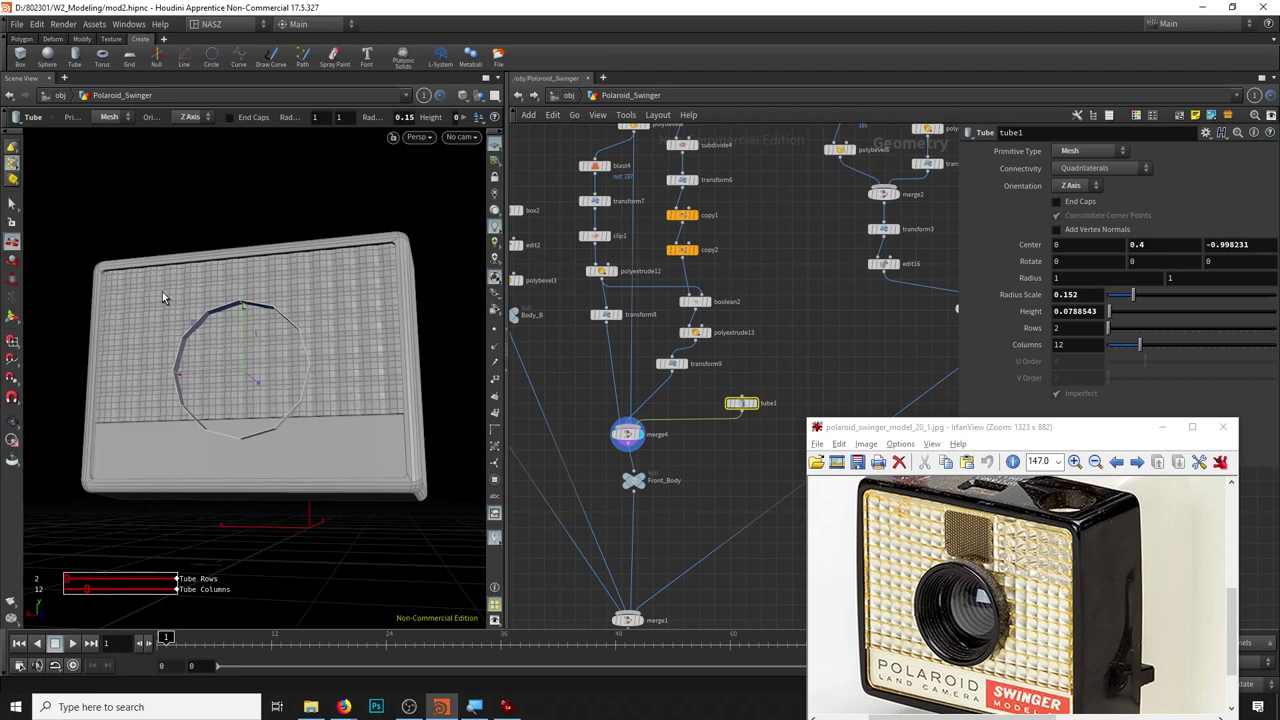
pyautogui.click(415, 137)
# In the front view's background options, disable auto-placement and shift the reference photo's offset.
pyautogui.click(550, 184)
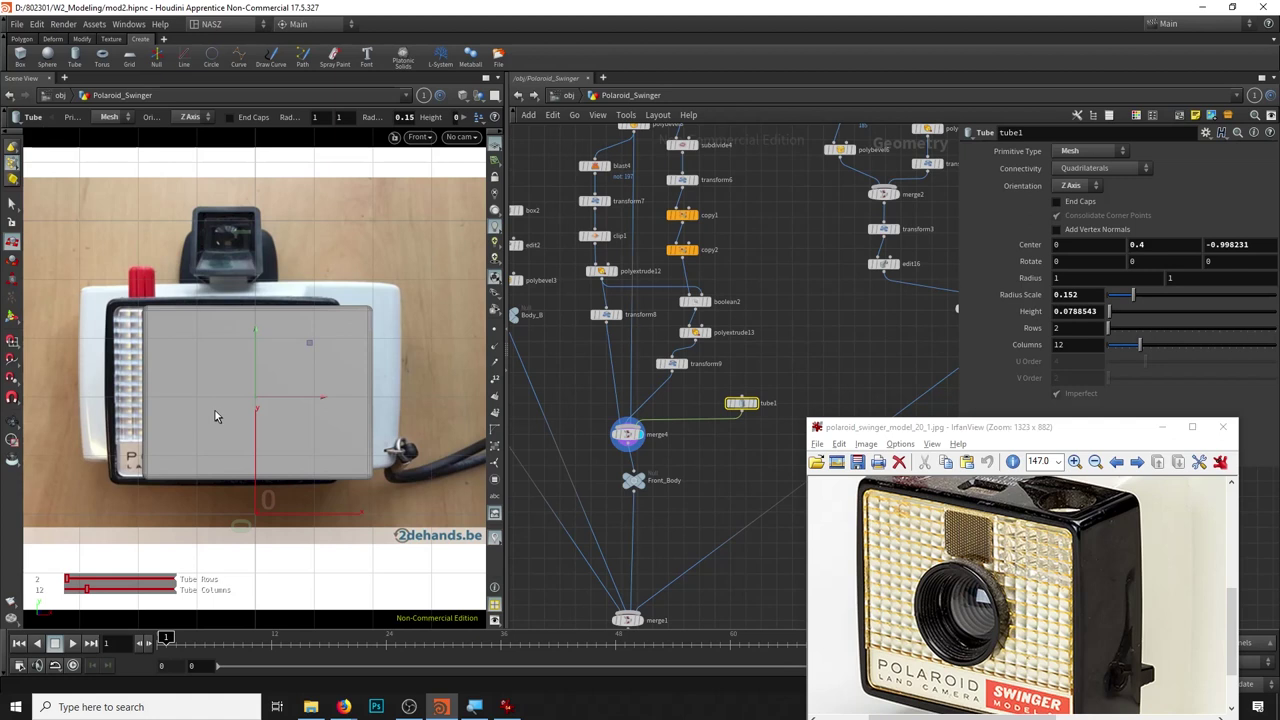
pyautogui.press('d')
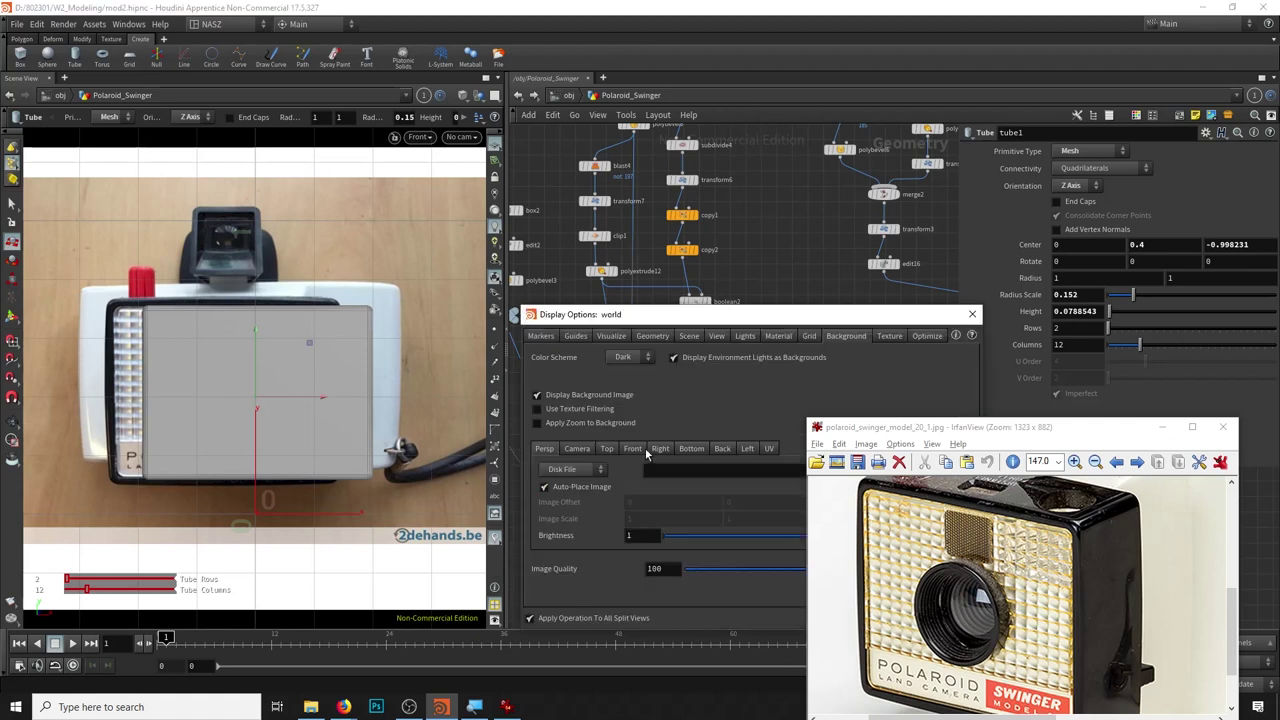
pyautogui.click(545, 487)
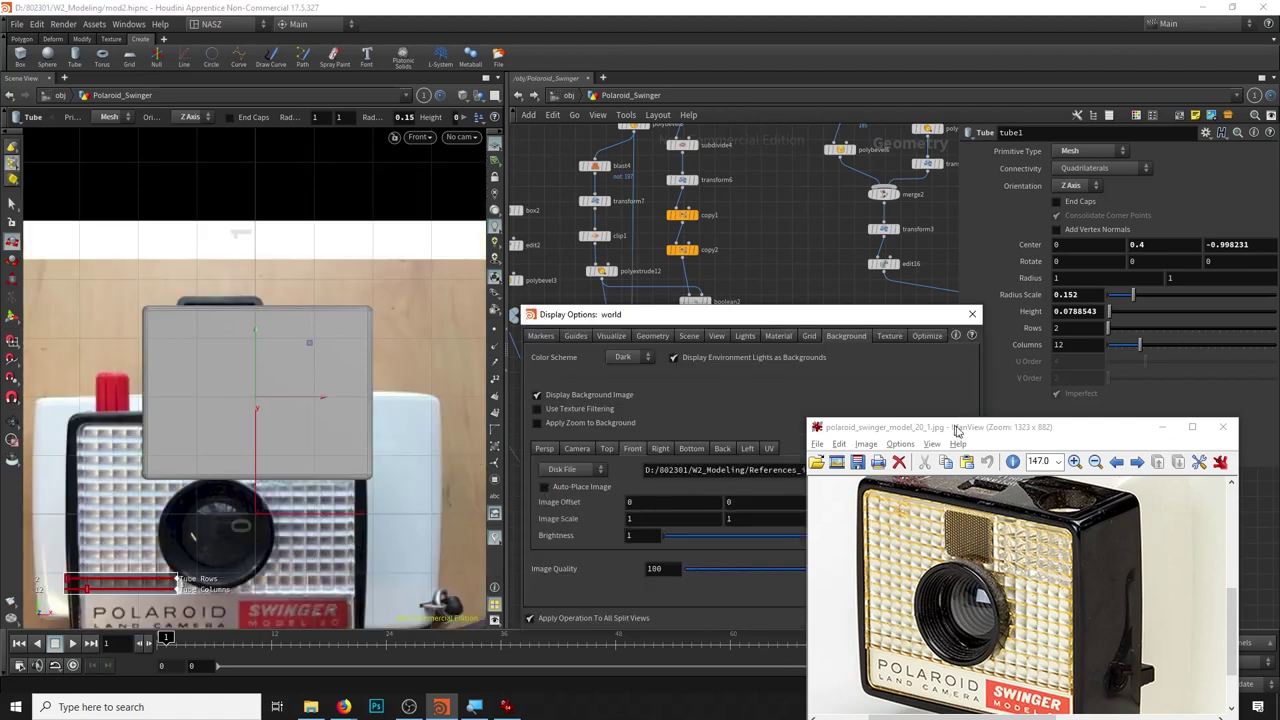
pyautogui.click(1162, 427)
pyautogui.moveTo(879, 315); pyautogui.dragTo(1044, 207)
pyautogui.moveTo(826, 397); pyautogui.dragTo(797, 438, button='middle')
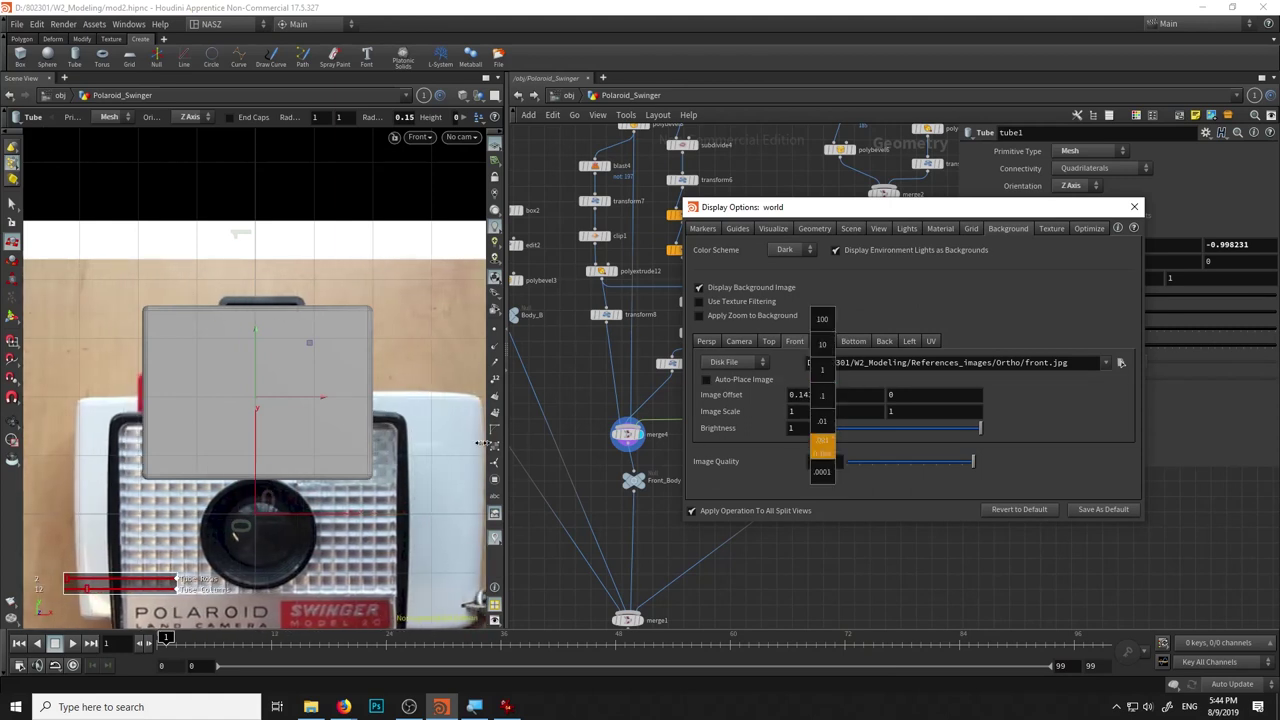
pyautogui.moveTo(797, 438); pyautogui.dragTo(770, 438, button='middle')
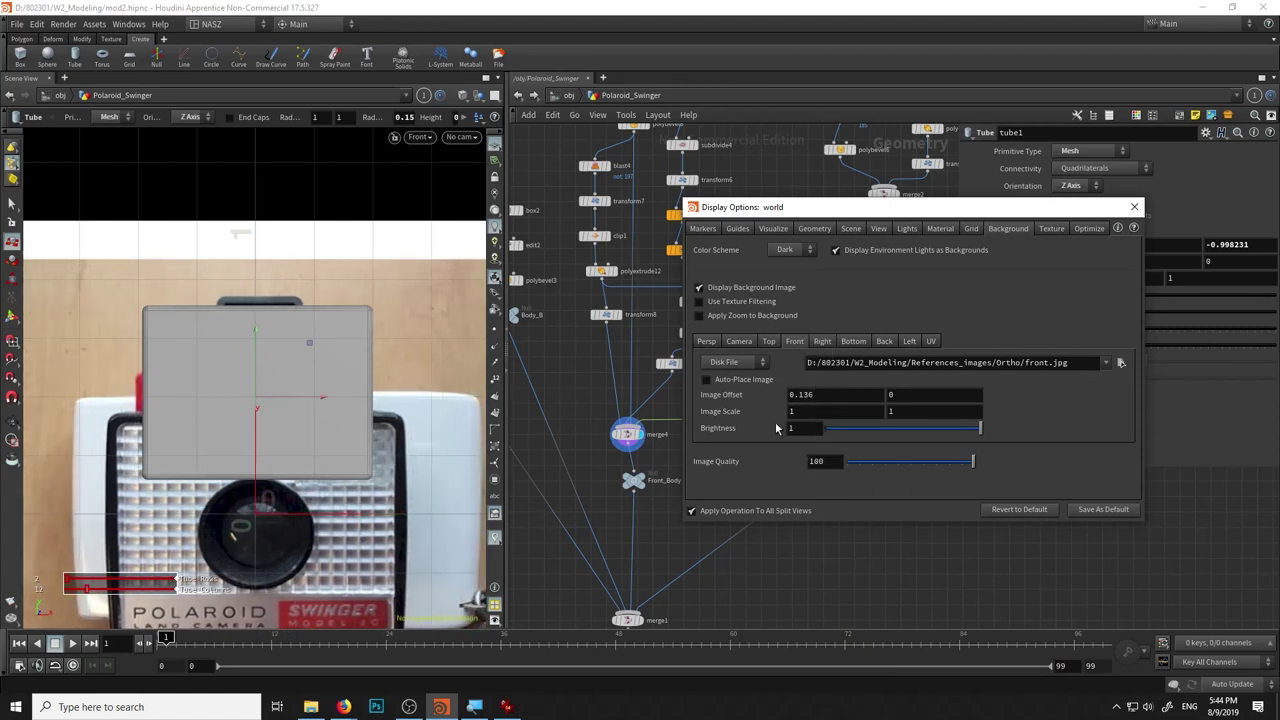
# Scale the reference photo to 0.765/0.765 and offset it to 0.107, 0.459 behind the body.
pyautogui.moveTo(798, 411); pyautogui.dragTo(1109, 472, button='middle')
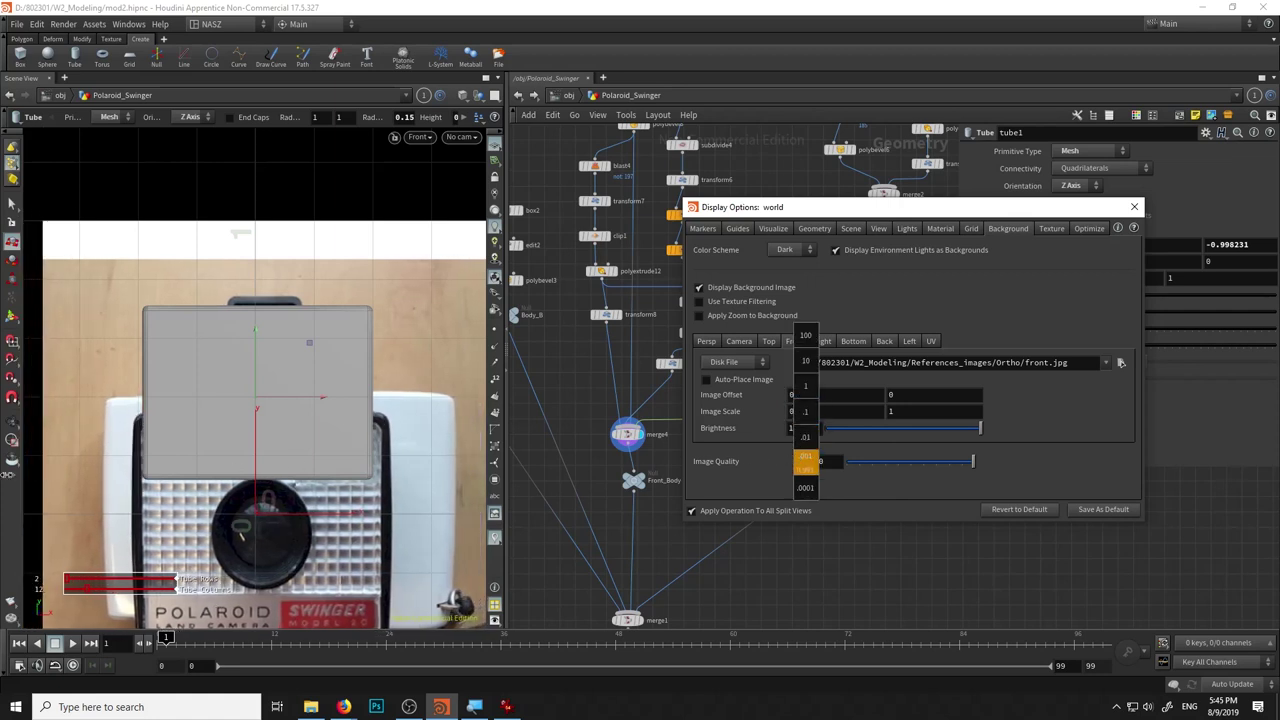
pyautogui.moveTo(845, 394); pyautogui.dragTo(711, 443, button='middle')
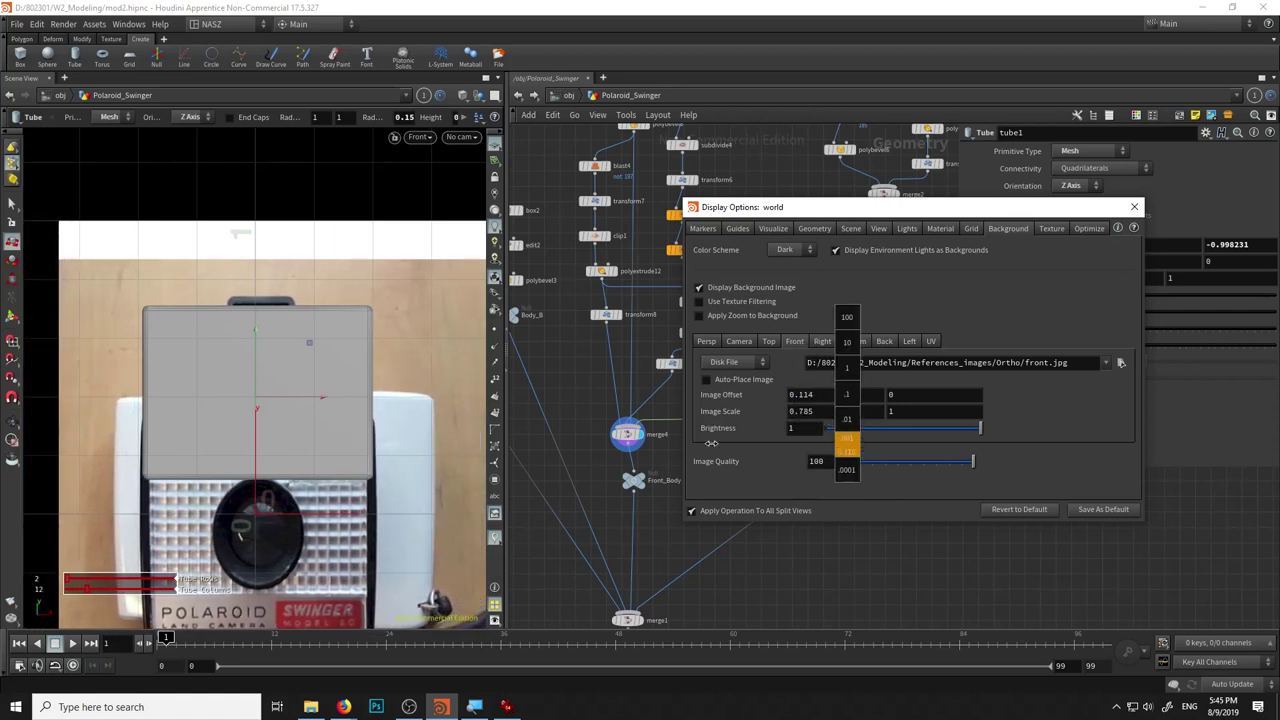
pyautogui.moveTo(826, 411)
pyautogui.mouseDown(button='middle')
pyautogui.moveTo(845, 392)
pyautogui.moveTo(813, 411)
pyautogui.mouseUp(button='middle')
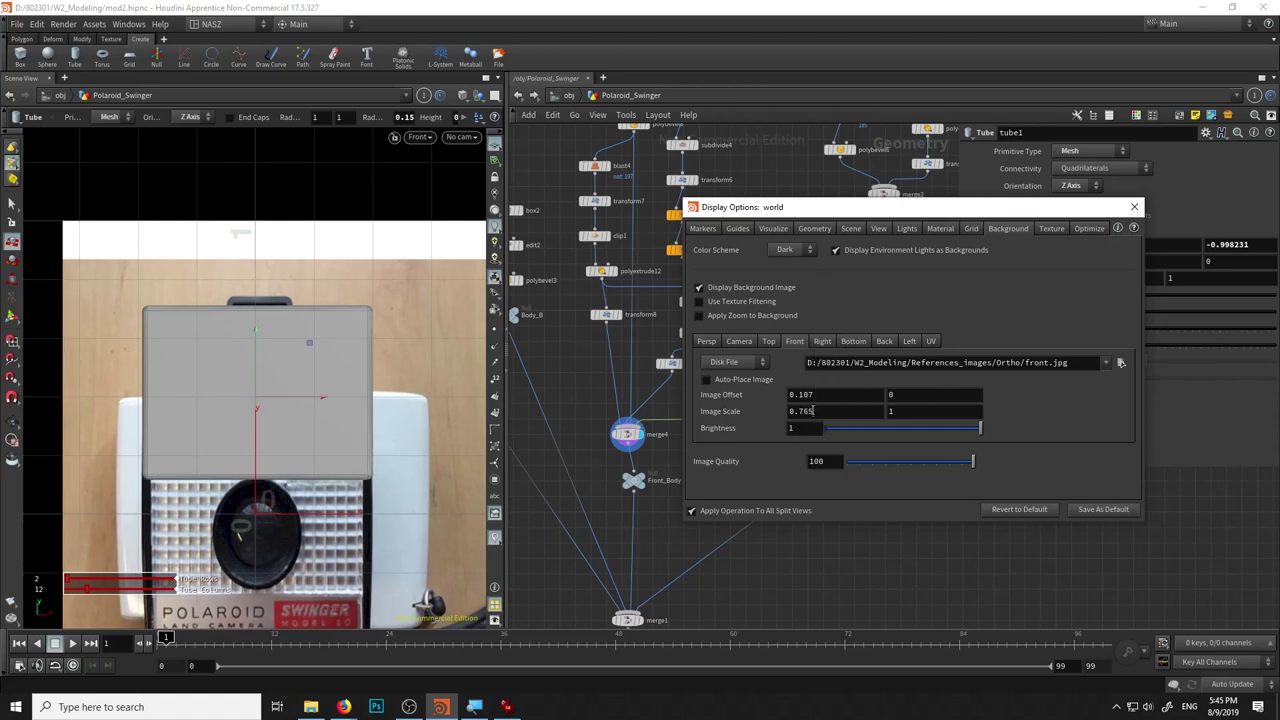
pyautogui.click(934, 411)
pyautogui.write('0.765')
pyautogui.press('Return')
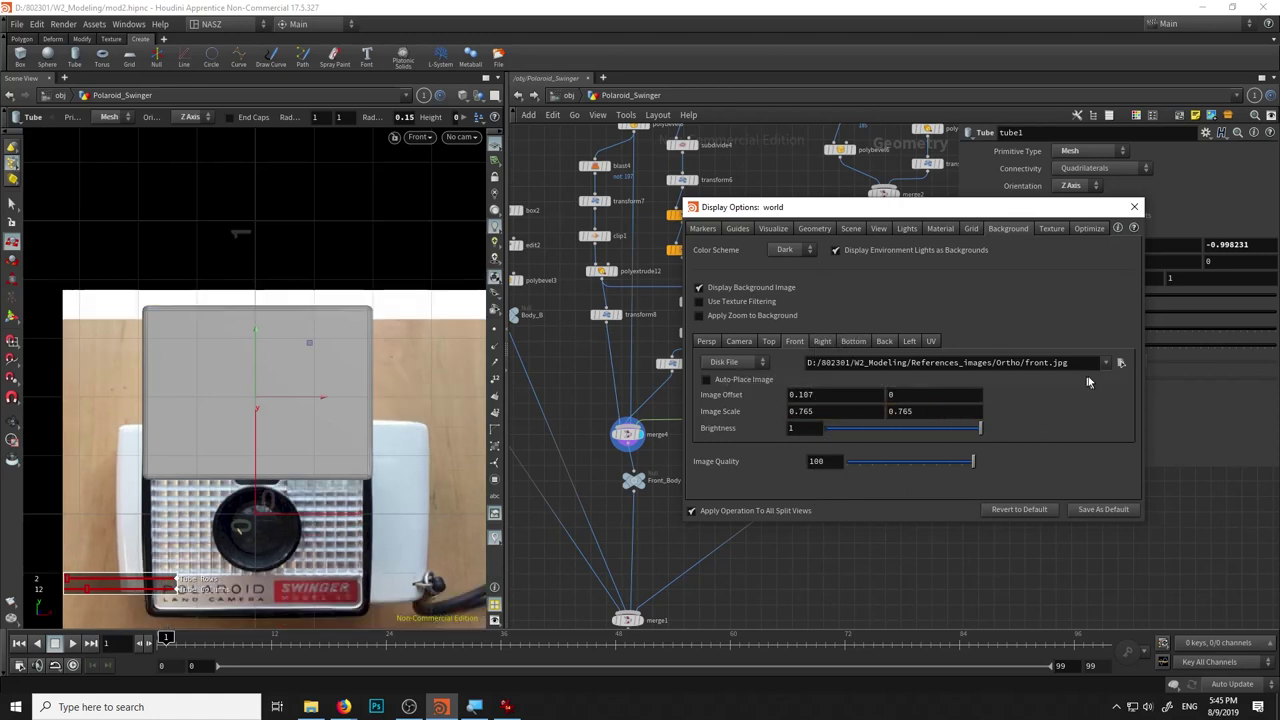
pyautogui.press('Escape')
pyautogui.moveTo(928, 411); pyautogui.dragTo(928, 390, button='middle')
pyautogui.moveTo(930, 436)
pyautogui.mouseDown(button='middle')
pyautogui.moveTo(952, 399)
pyautogui.moveTo(898, 451)
pyautogui.mouseUp(button='middle')
# Lower clip1's origin Y to 0.249168 and close the display options.
pyautogui.click(595, 236)
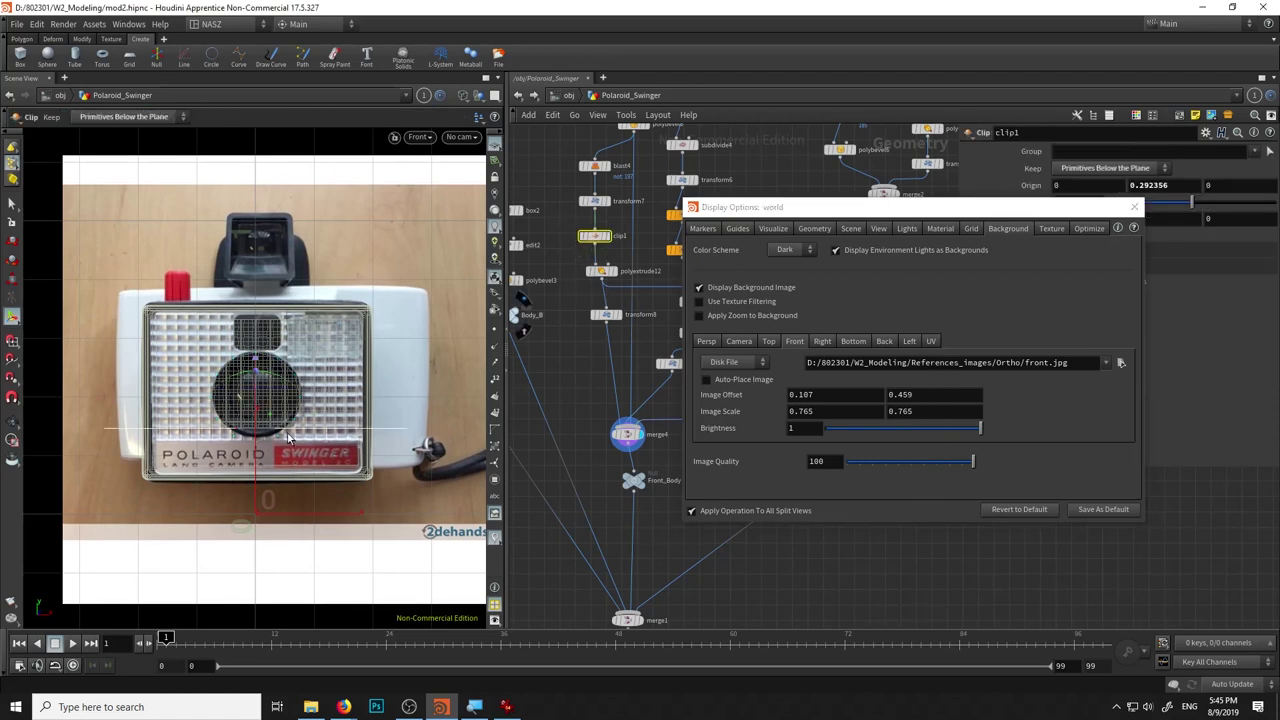
pyautogui.moveTo(255, 449); pyautogui.dragTo(255, 467)
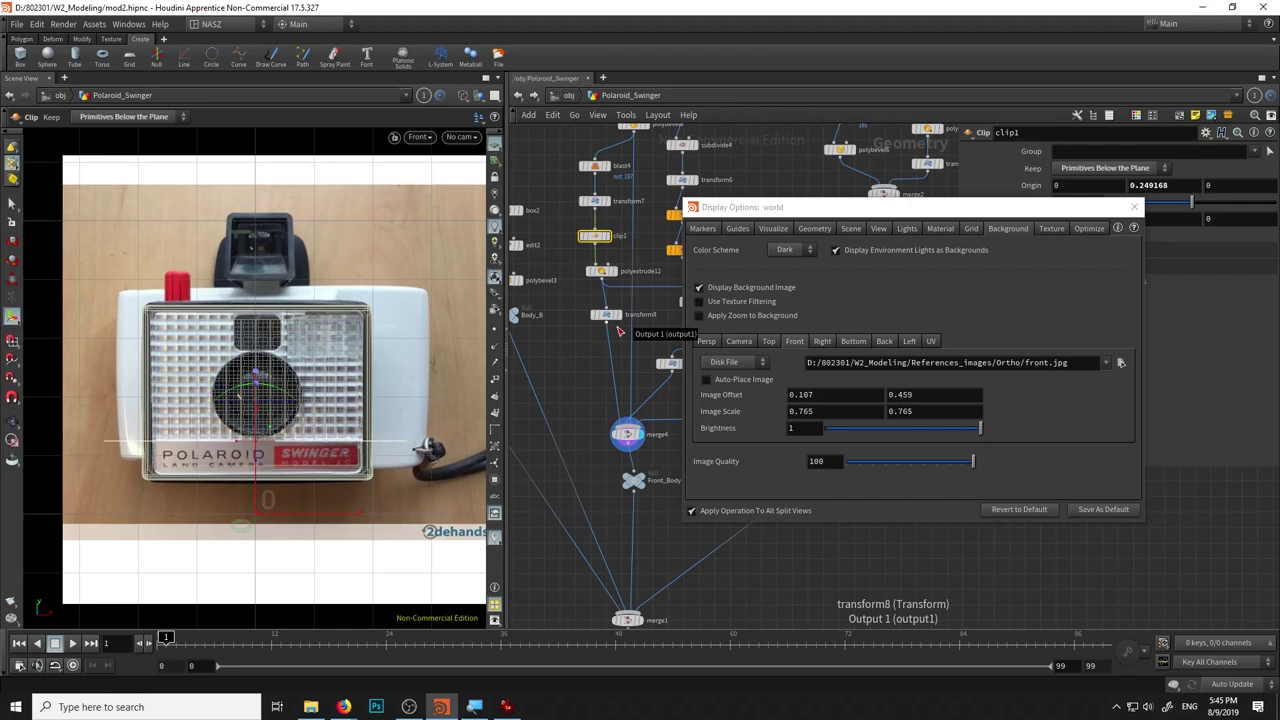
pyautogui.click(1134, 207)
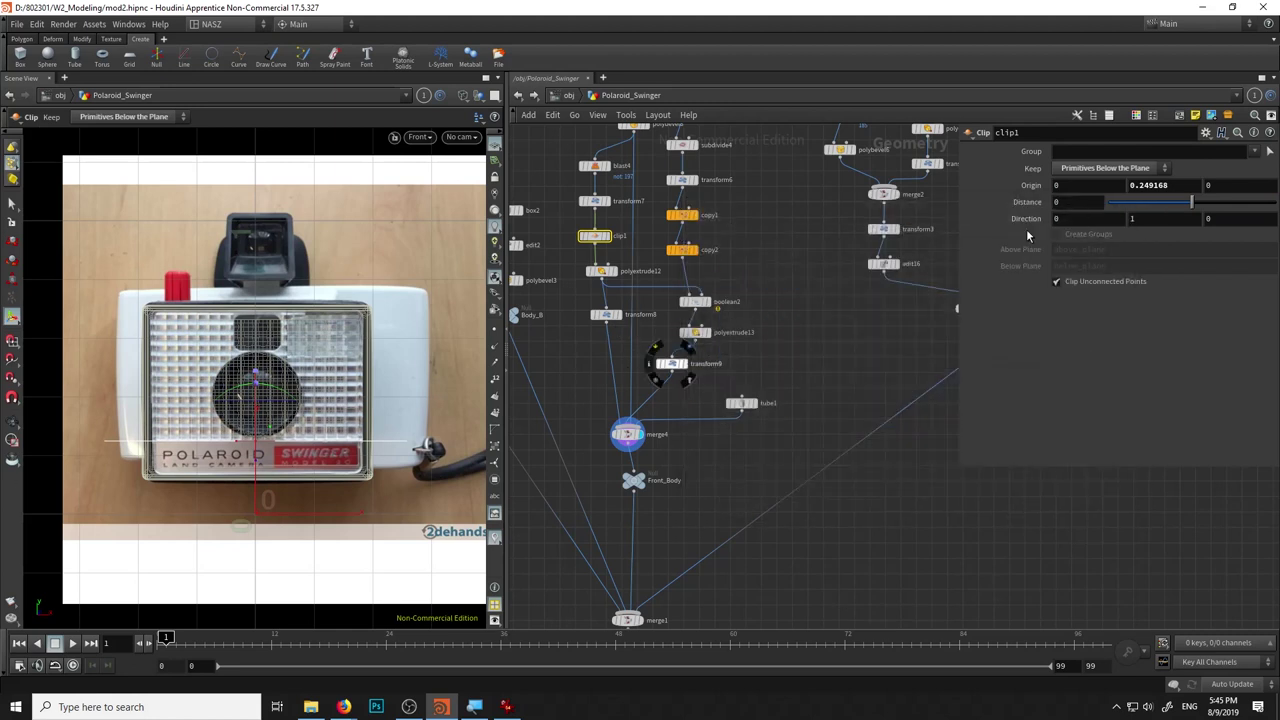
pyautogui.click(742, 411)
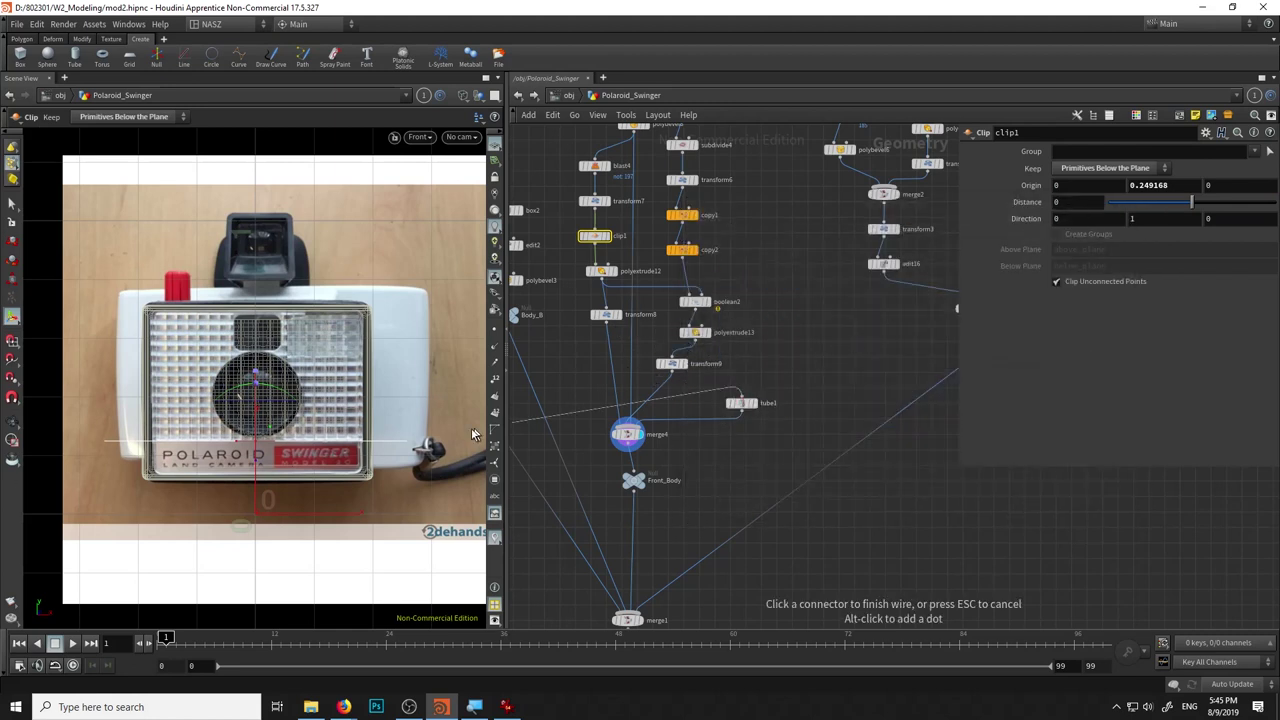
# Wire the tube1 lens ring into the merge4 body merge.
pyautogui.click(741, 403)
pyautogui.scroll(3, 256, 410)
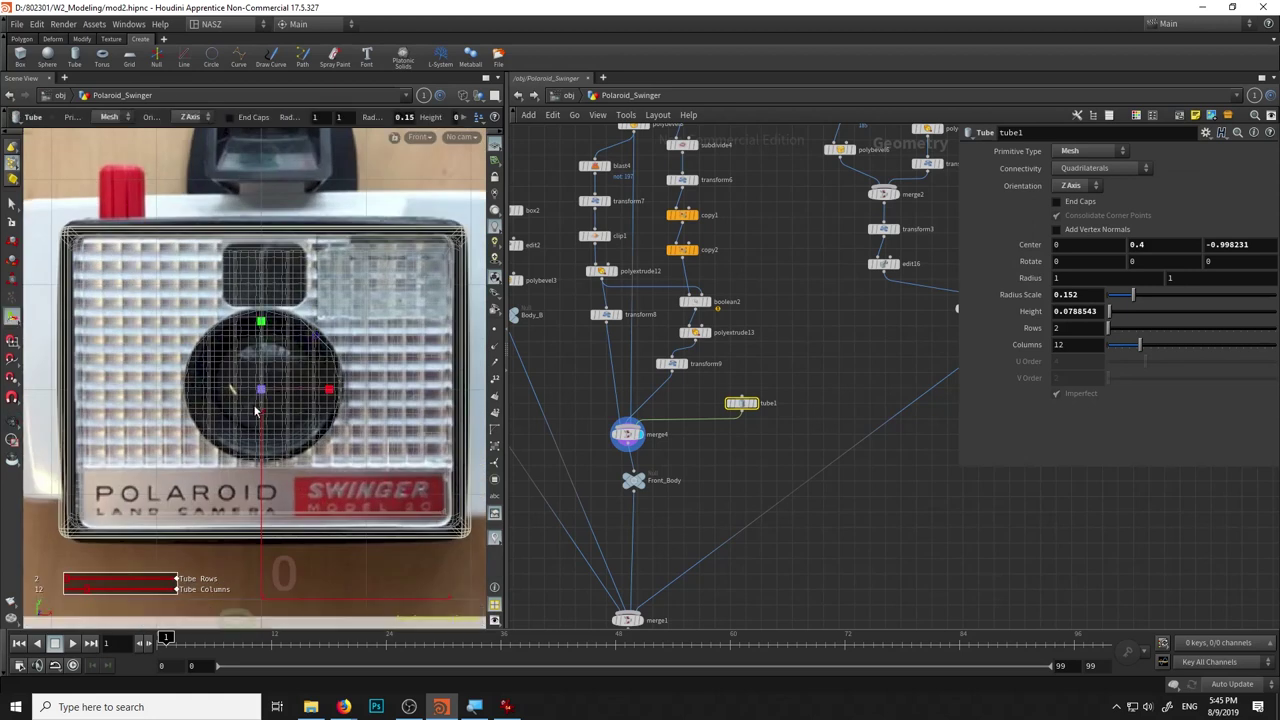
pyautogui.click(418, 137)
pyautogui.moveTo(436, 164)
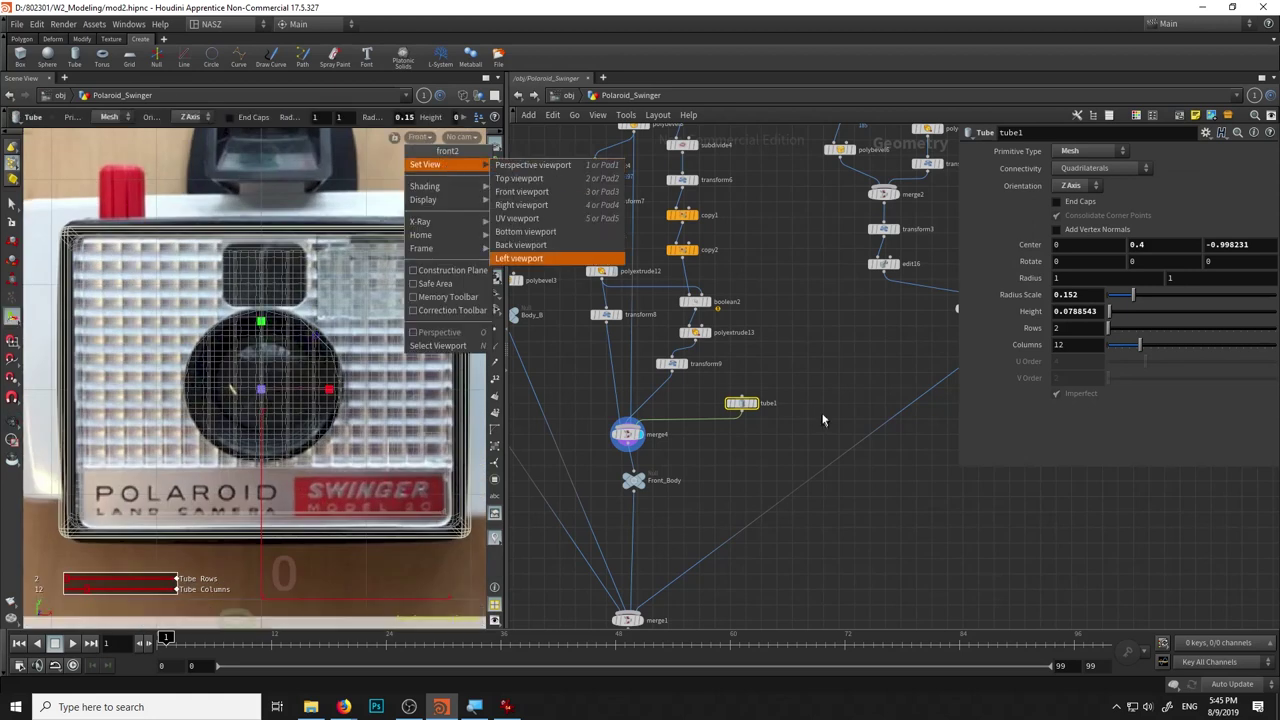
pyautogui.click(837, 341)
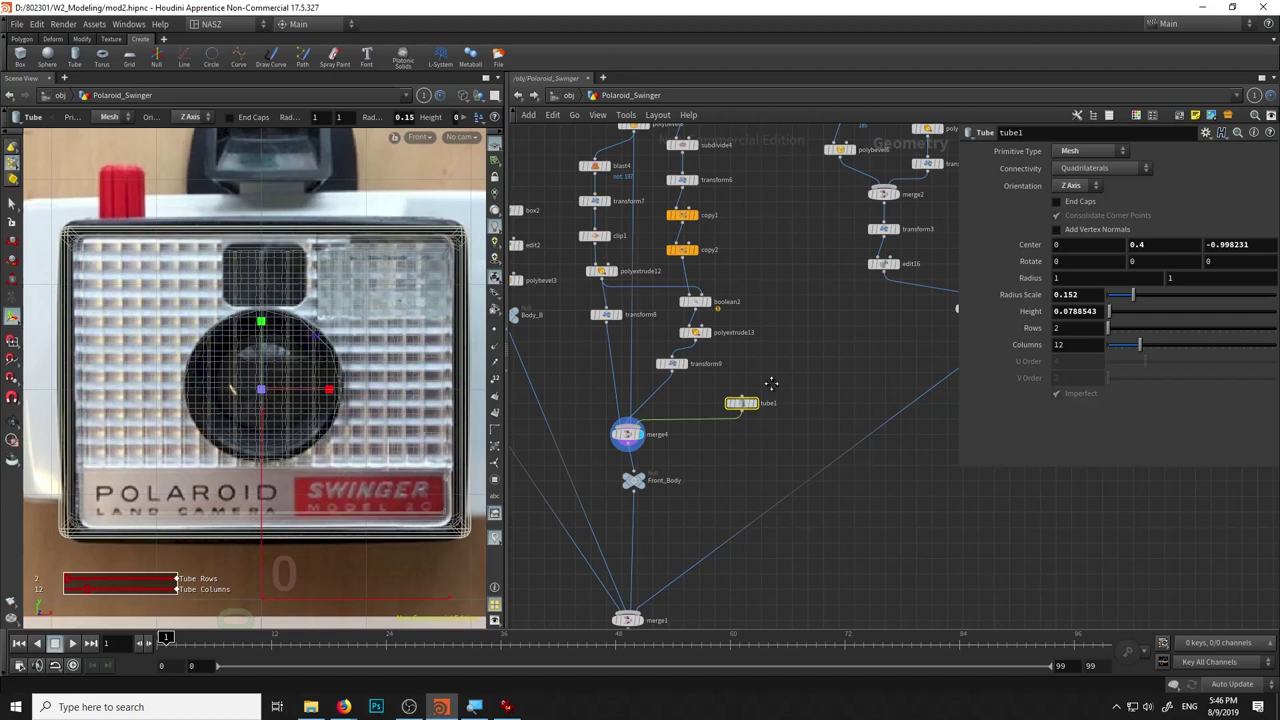
pyautogui.moveTo(775, 390); pyautogui.dragTo(730, 367, button='middle')
# Switch the viewport to the Persp camera with smooth shading, zoomed on the lens circle.
pyautogui.click(413, 137)
pyautogui.click(425, 162)
pyautogui.moveTo(471, 196)
pyautogui.keyDown('alt'); pyautogui.mouseDown()
pyautogui.moveTo(283, 368)
pyautogui.moveTo(371, 334)
pyautogui.moveTo(329, 354)
pyautogui.mouseUp(); pyautogui.keyUp('alt')
pyautogui.press('w')
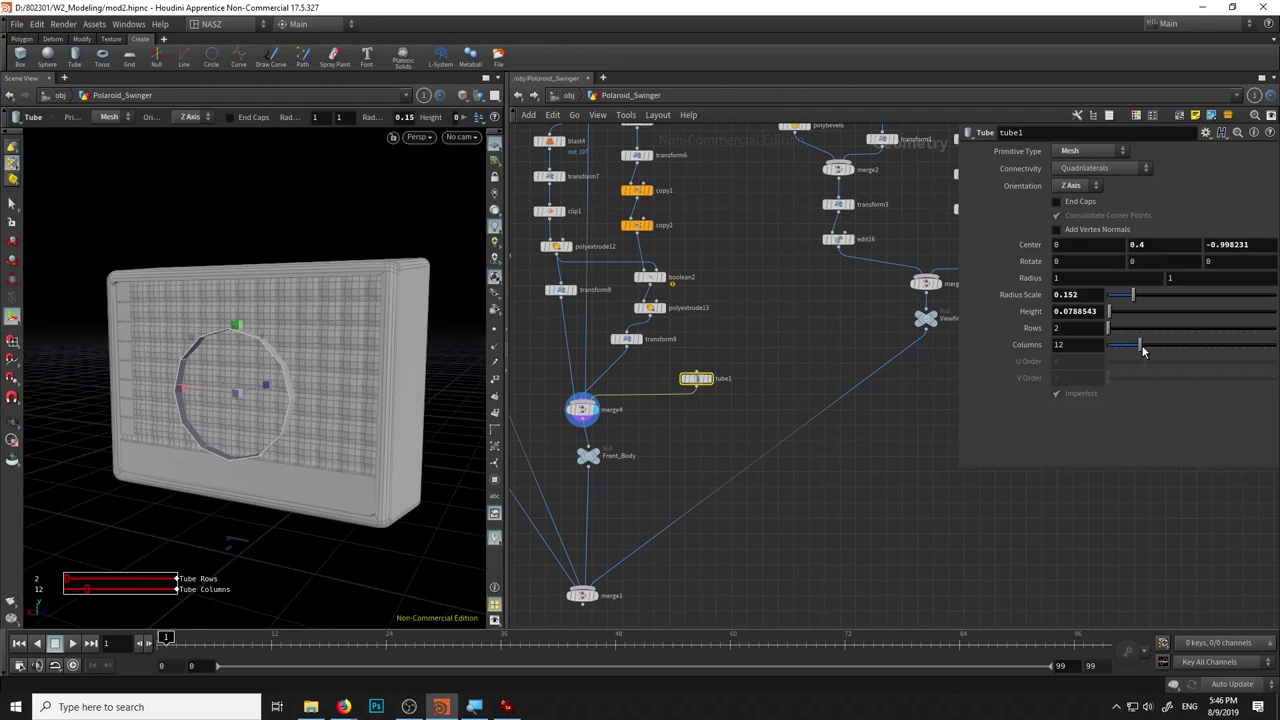
pyautogui.press('Escape')
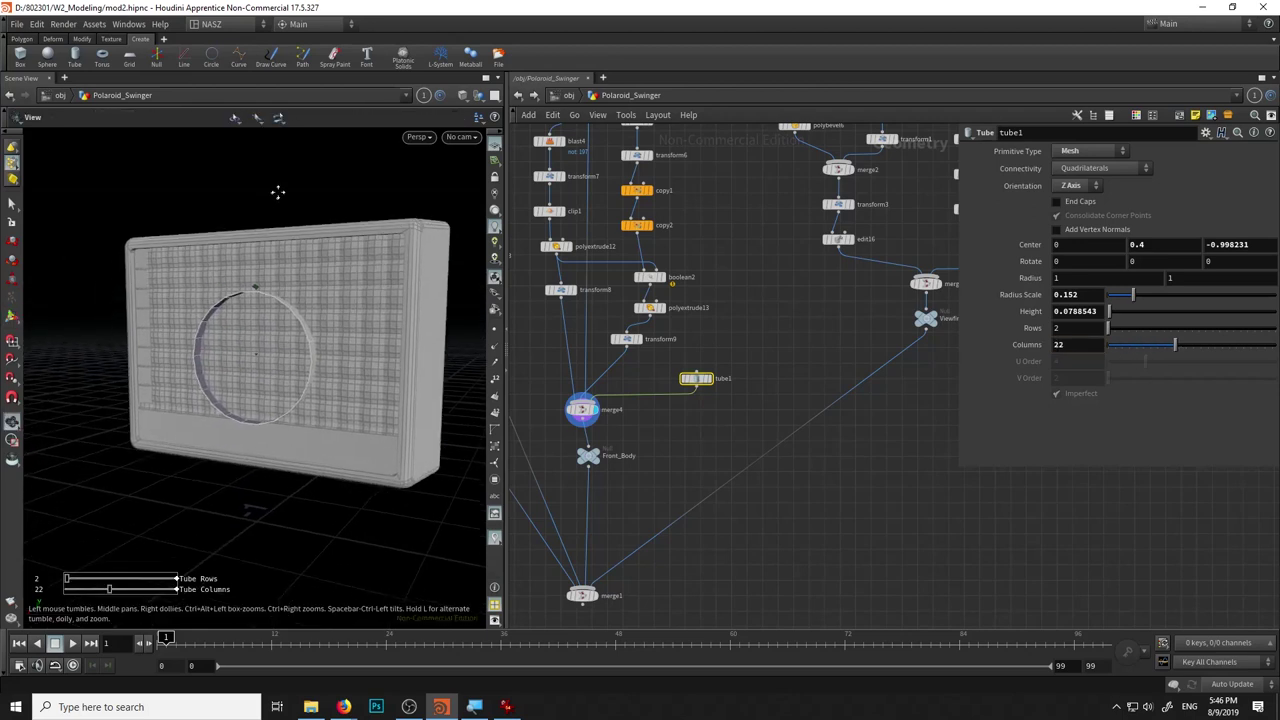
pyautogui.moveTo(274, 194); pyautogui.dragTo(229, 306)
pyautogui.scroll(5, 229, 306)
# Raise tube1's Columns from 12 to 30 and bring up the IrfanView reference photo.
pyautogui.moveTo(108, 589); pyautogui.dragTo(127, 589)
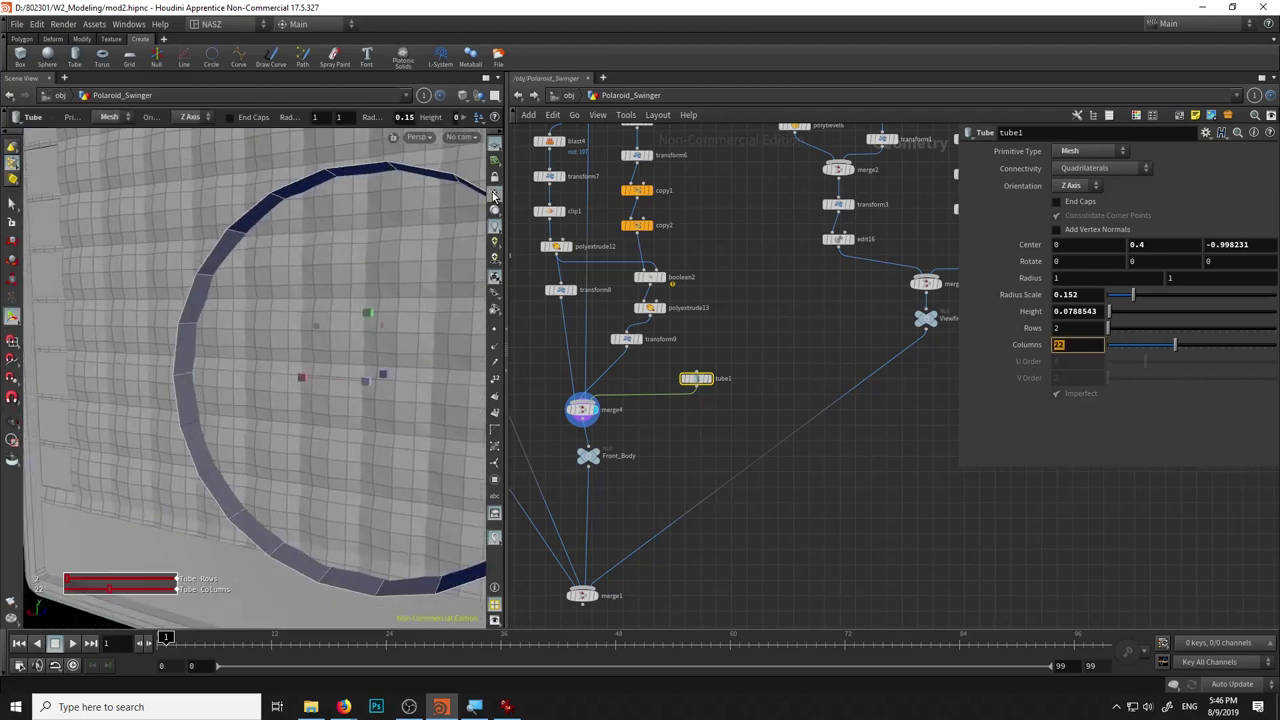
pyautogui.moveTo(300, 330); pyautogui.dragTo(371, 391)
pyautogui.scroll(-3, 238, 331)
pyautogui.moveTo(238, 331)
pyautogui.mouseDown()
pyautogui.moveTo(249, 326)
pyautogui.moveTo(214, 357)
pyautogui.mouseUp()
pyautogui.press('Return')
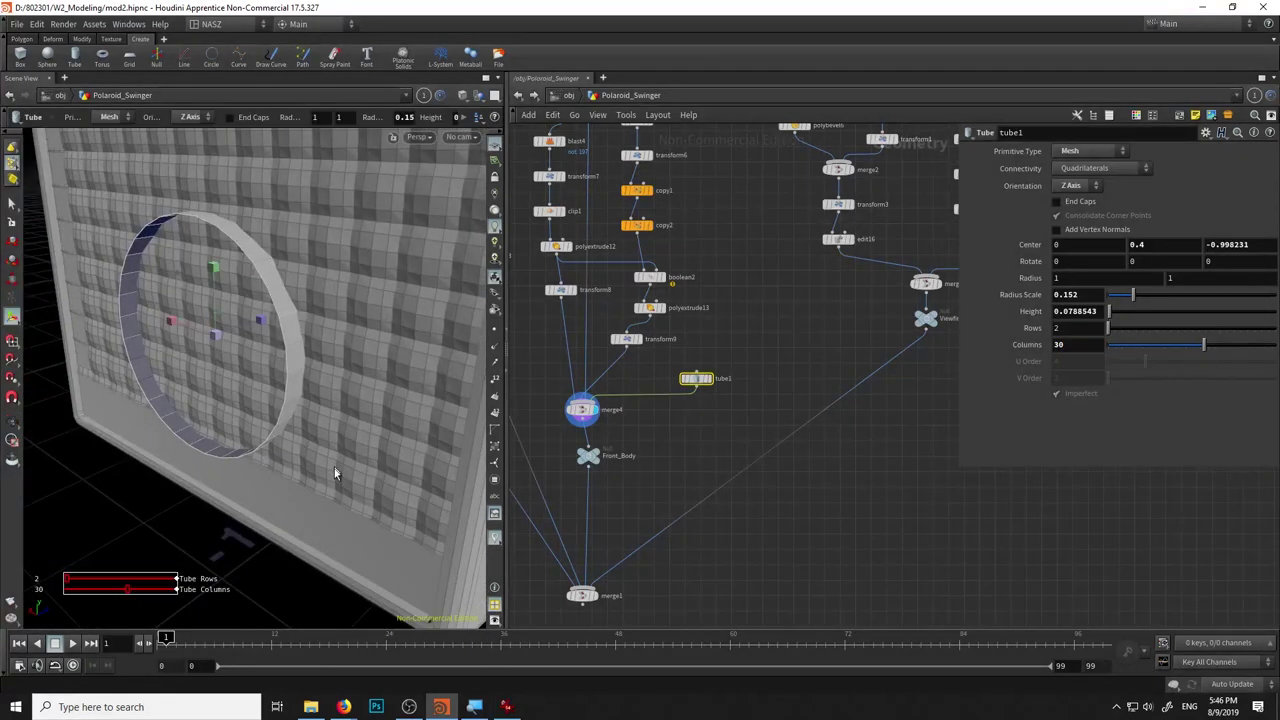
pyautogui.click(506, 707)
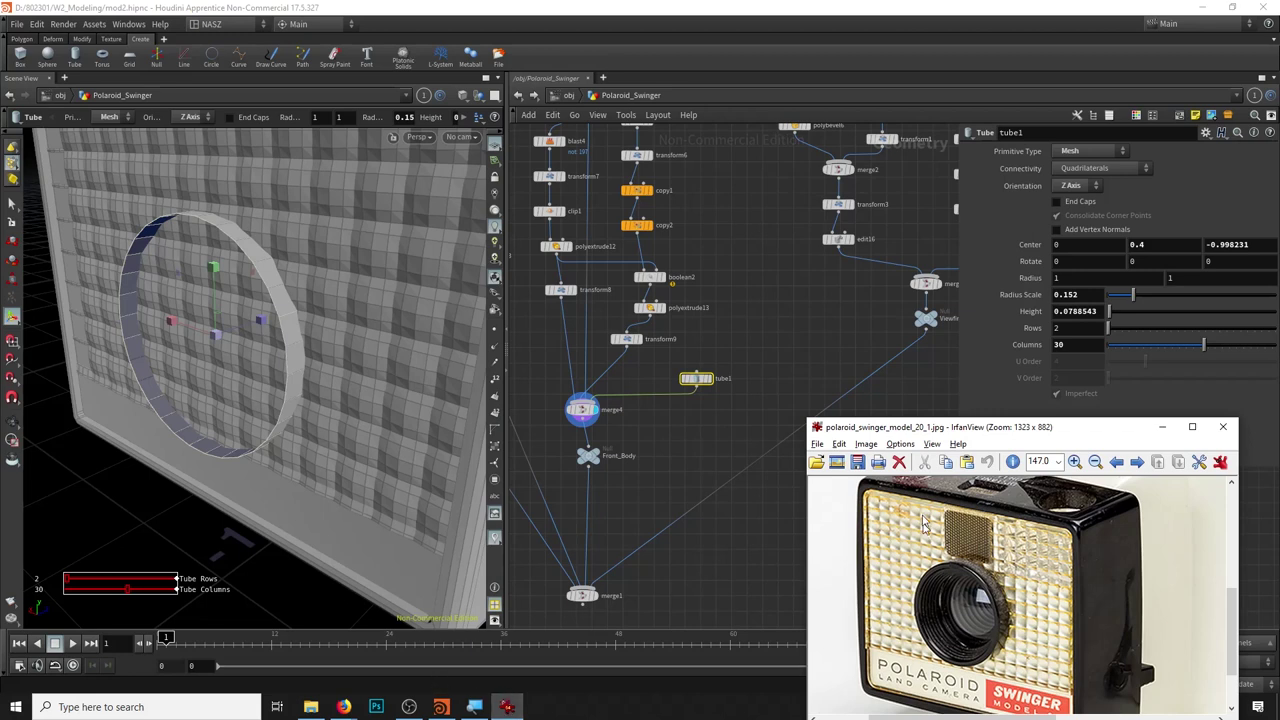
pyautogui.scroll(3, 678, 406)
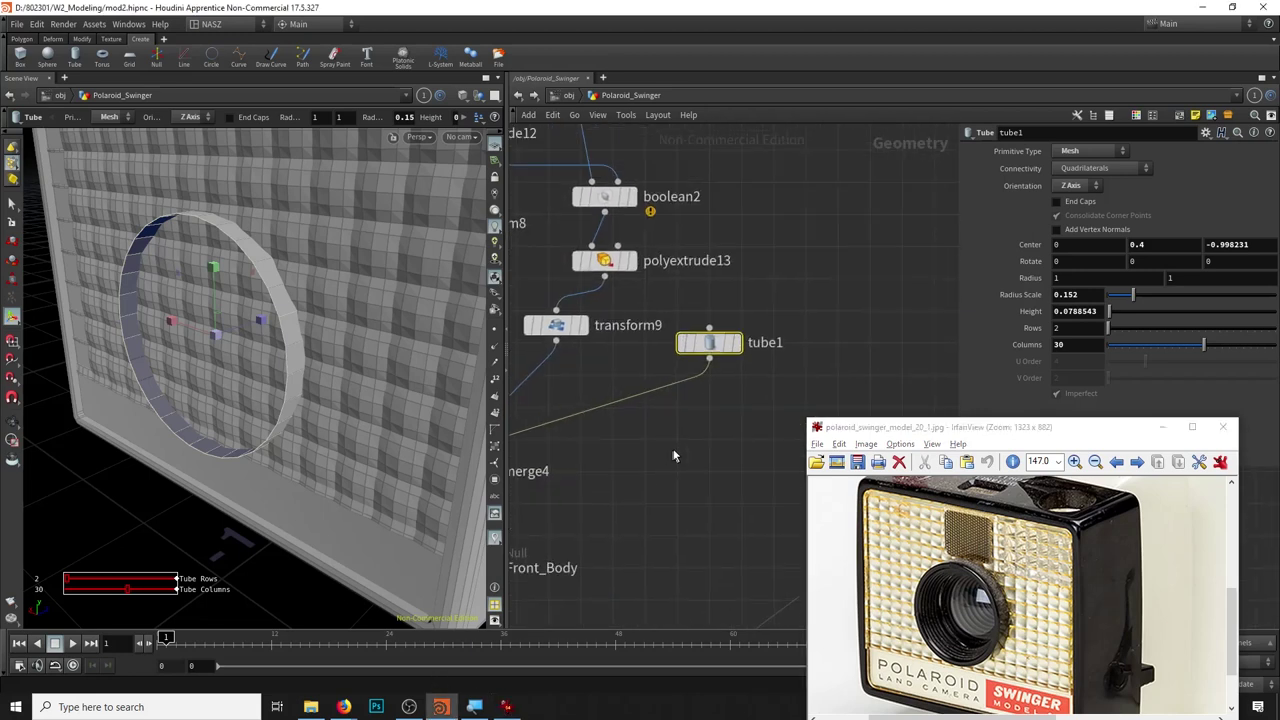
# Add a PolyExtrude under tube1 with Distance -0.0103 and Output Back enabled.
pyautogui.press('Escape')
pyautogui.moveTo(240, 340); pyautogui.dragTo(309, 320)
pyautogui.press('Return')
pyautogui.press('Tab')
pyautogui.click(750, 665)
pyautogui.click(708, 408)
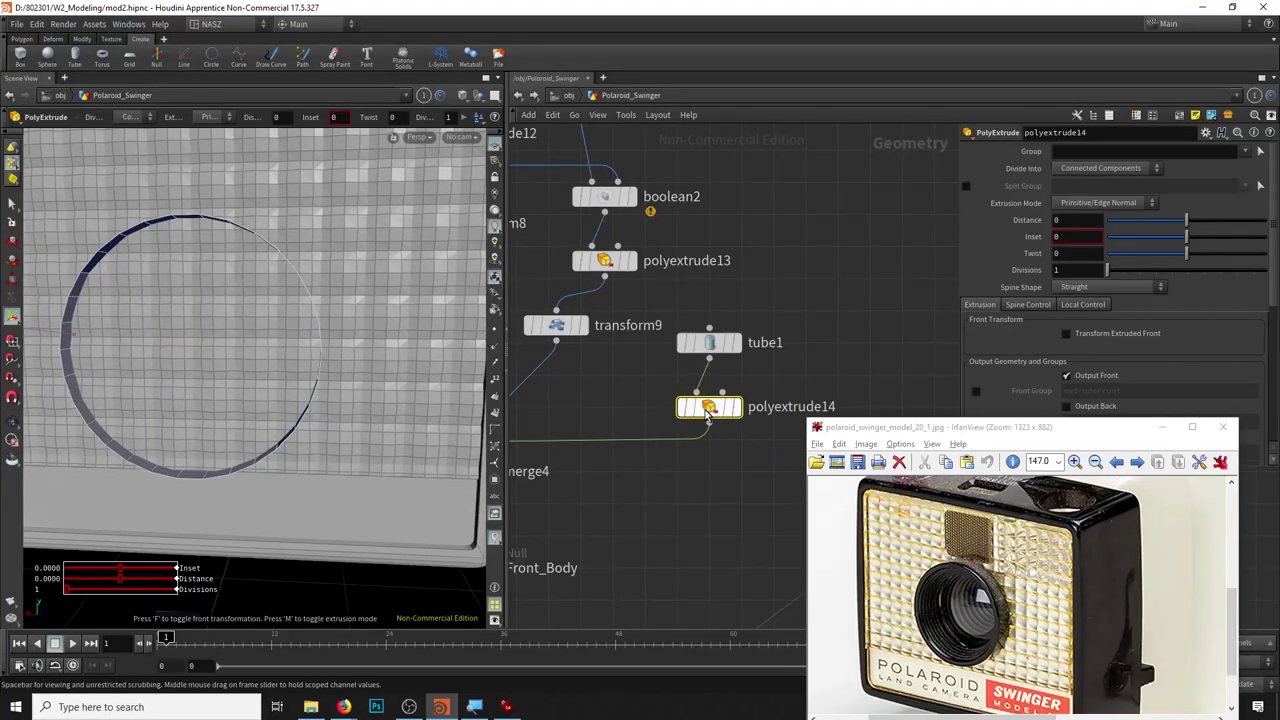
pyautogui.moveTo(42, 336); pyautogui.dragTo(46, 337)
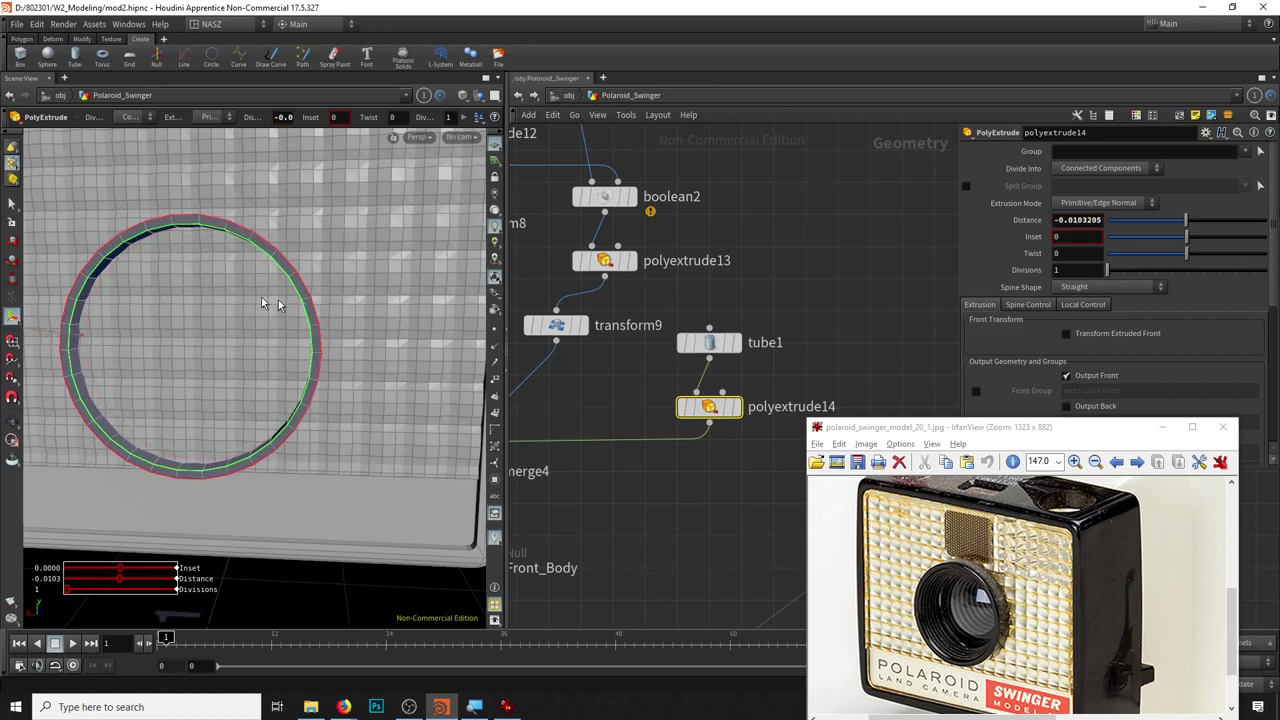
pyautogui.keyDown('alt'); pyautogui.moveTo(271, 300); pyautogui.dragTo(186, 265); pyautogui.keyUp('alt')
pyautogui.click(1084, 412)
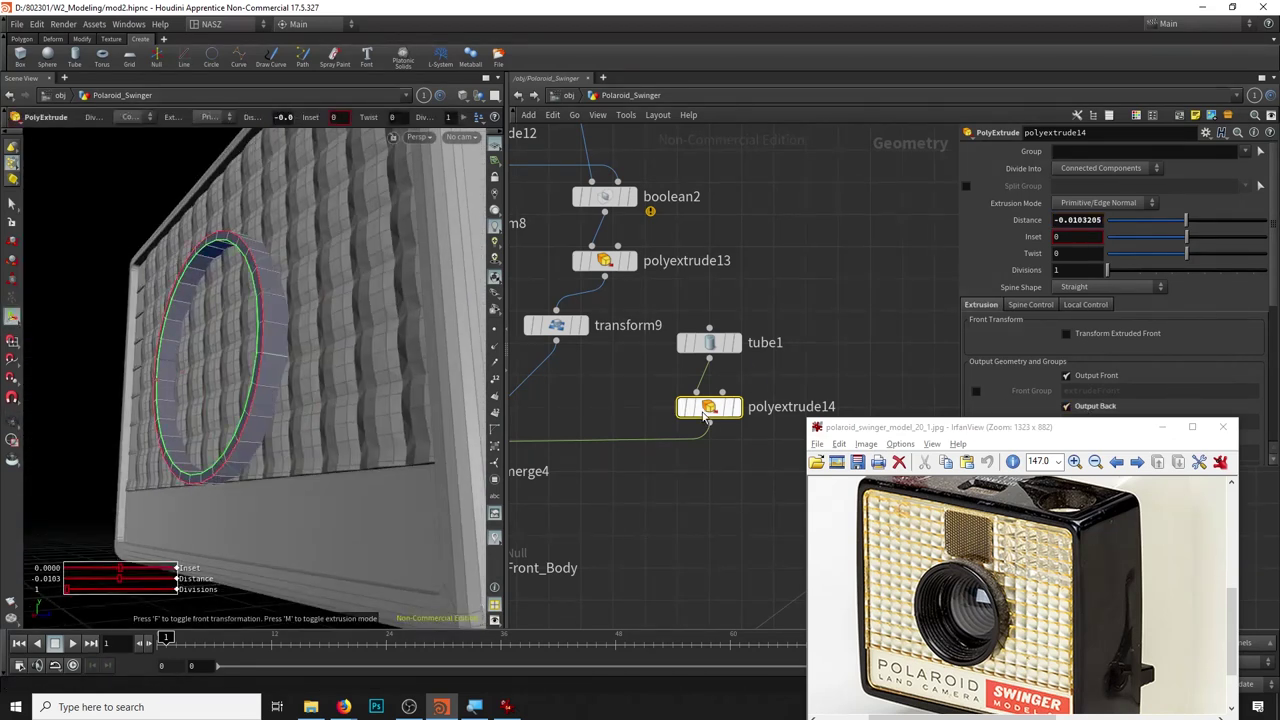
# Add a Reverse node (reverse2) below the extrusion to flip the ring's normals.
pyautogui.press('Tab')
pyautogui.write('re')
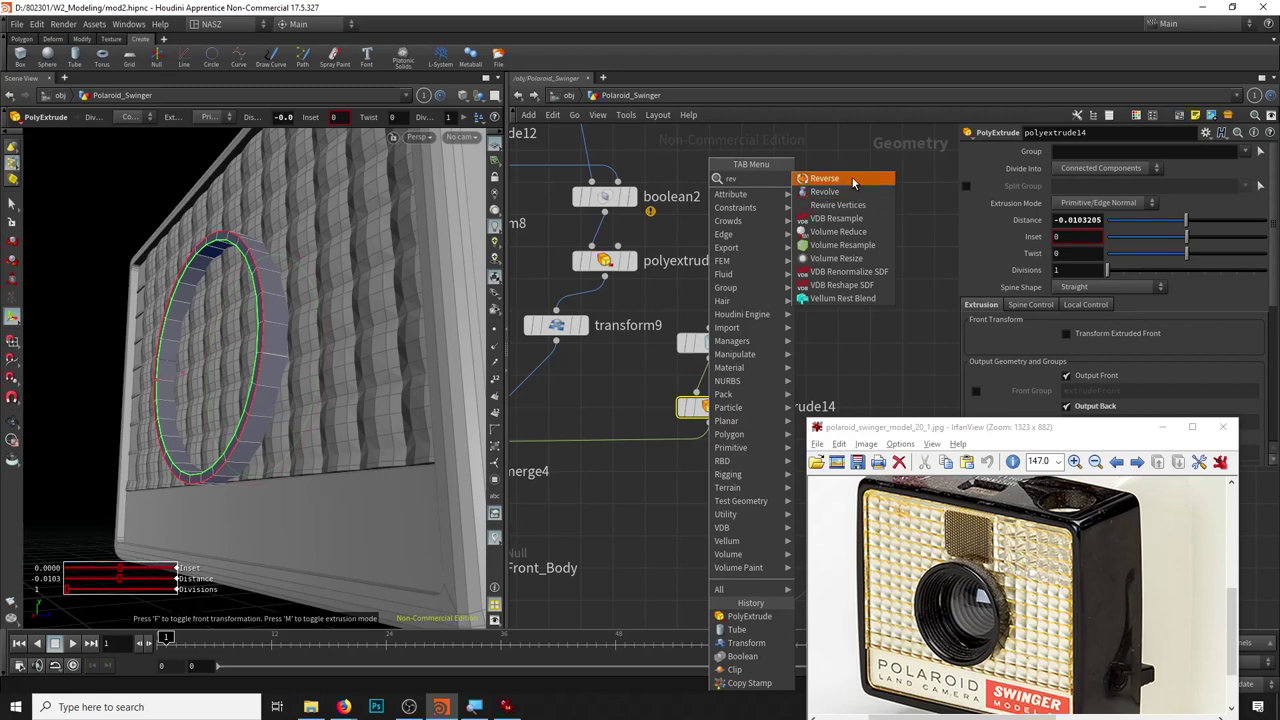
pyautogui.press('Return')
pyautogui.click(709, 471)
pyautogui.moveTo(341, 280); pyautogui.dragTo(300, 285)
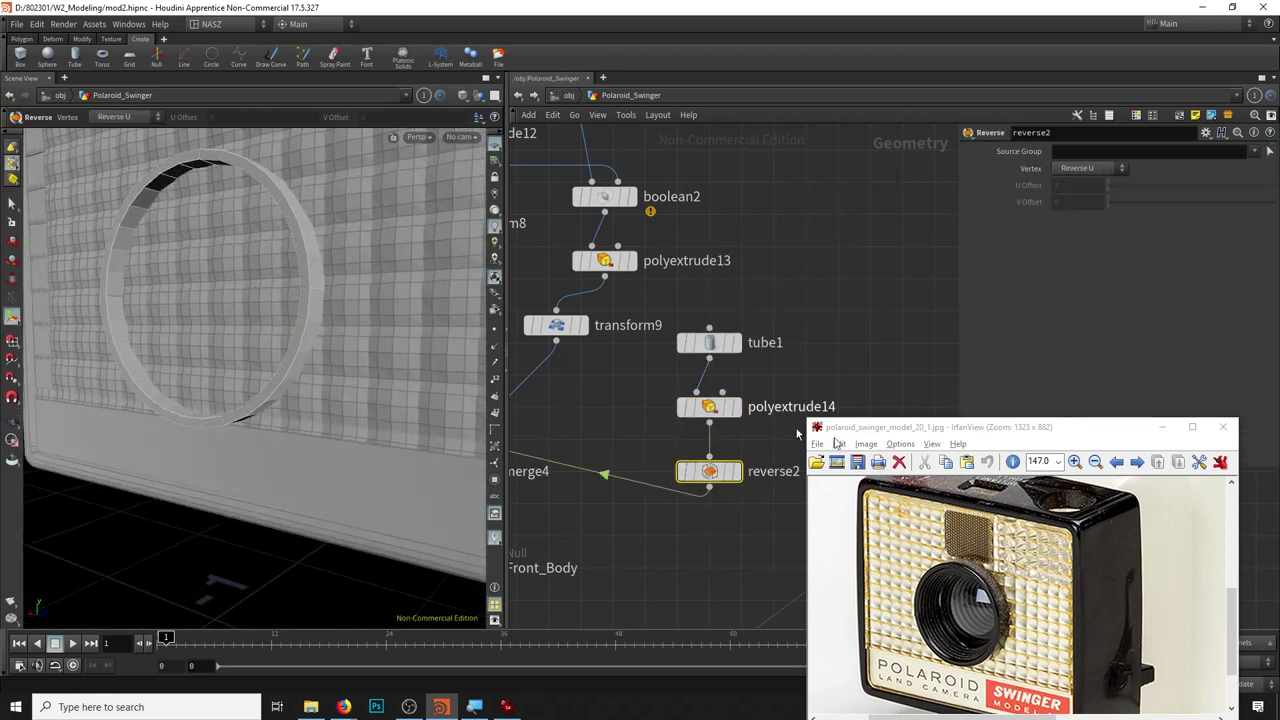
pyautogui.scroll(-5, 709, 400)
pyautogui.moveTo(700, 262); pyautogui.dragTo(727, 338)
pyautogui.scroll(5, 728, 338)
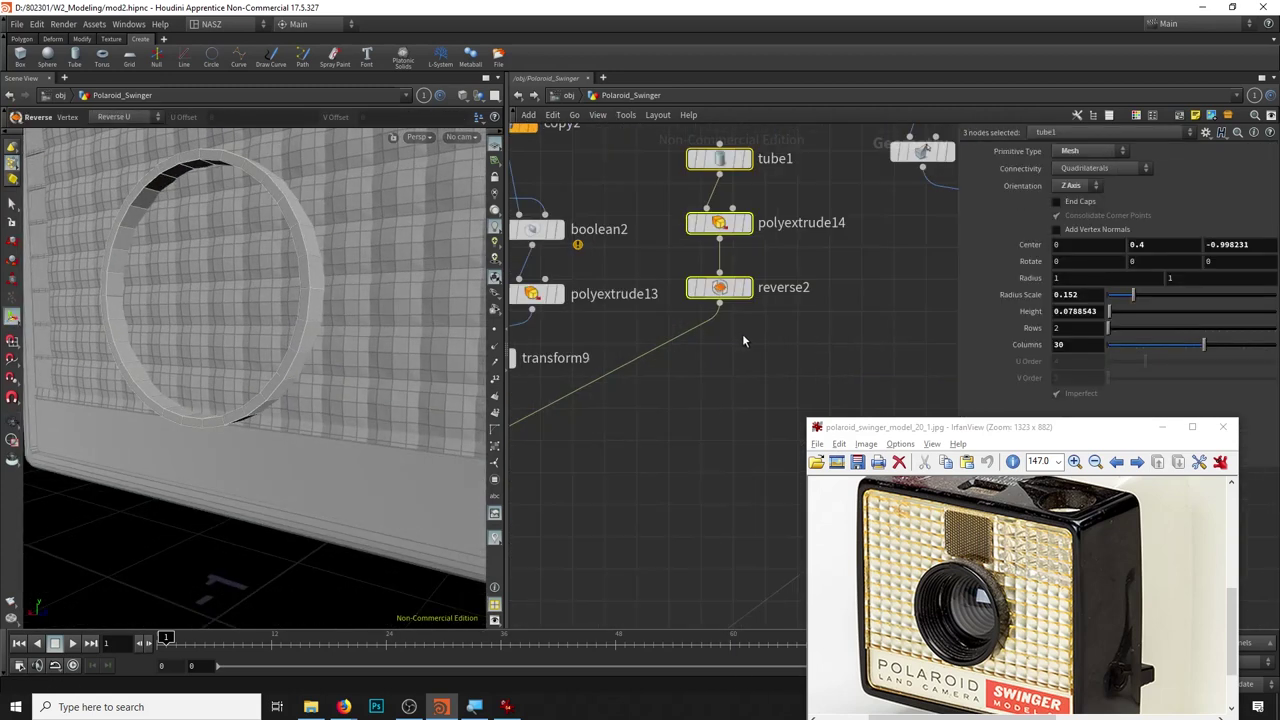
# Add a Copy Stamp node (copy3) under reverse2, keeping the display flag on reverse2.
pyautogui.click(718, 158)
pyautogui.press('Tab')
pyautogui.press('Escape')
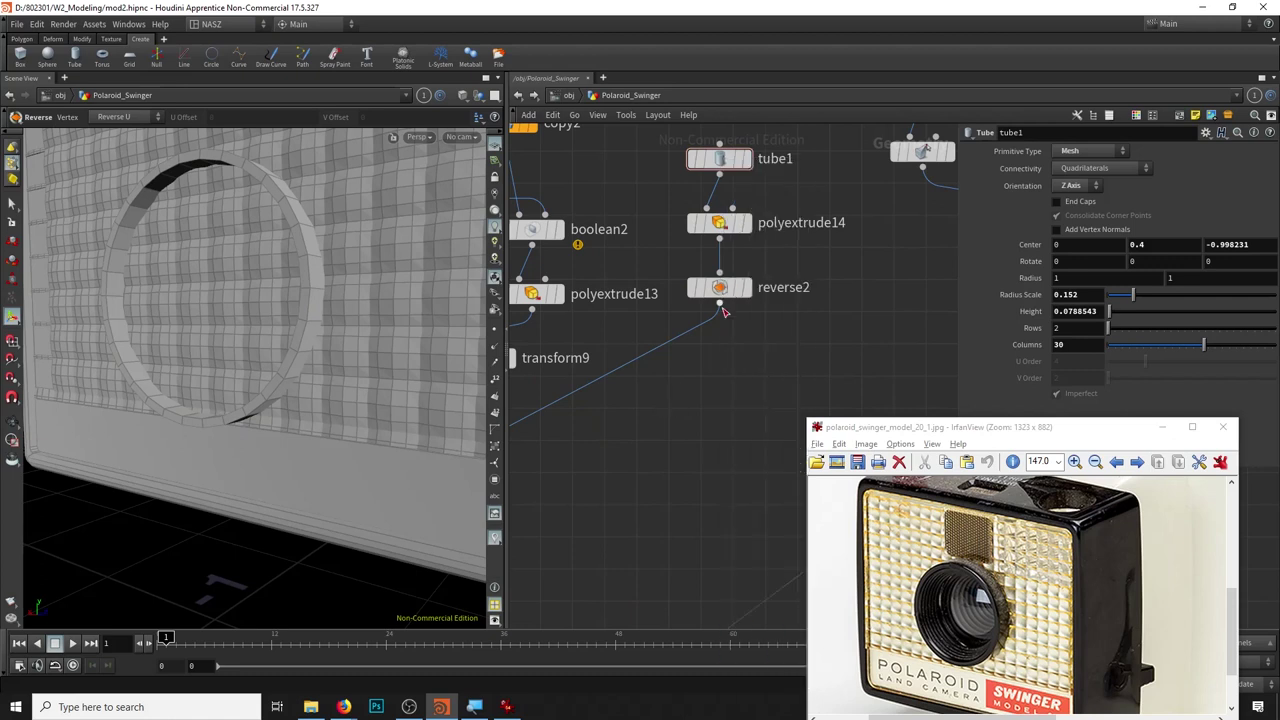
pyautogui.press('Tab')
pyautogui.write('cop')
pyautogui.click(879, 210)
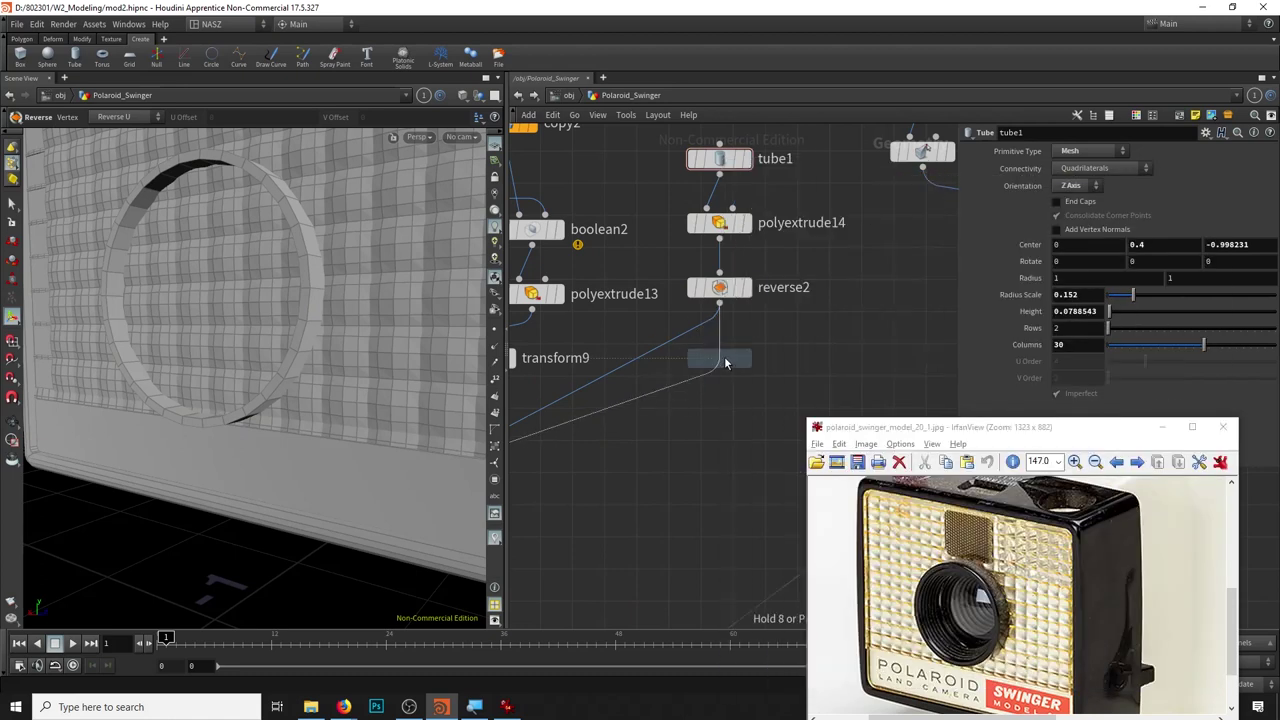
pyautogui.click(748, 364)
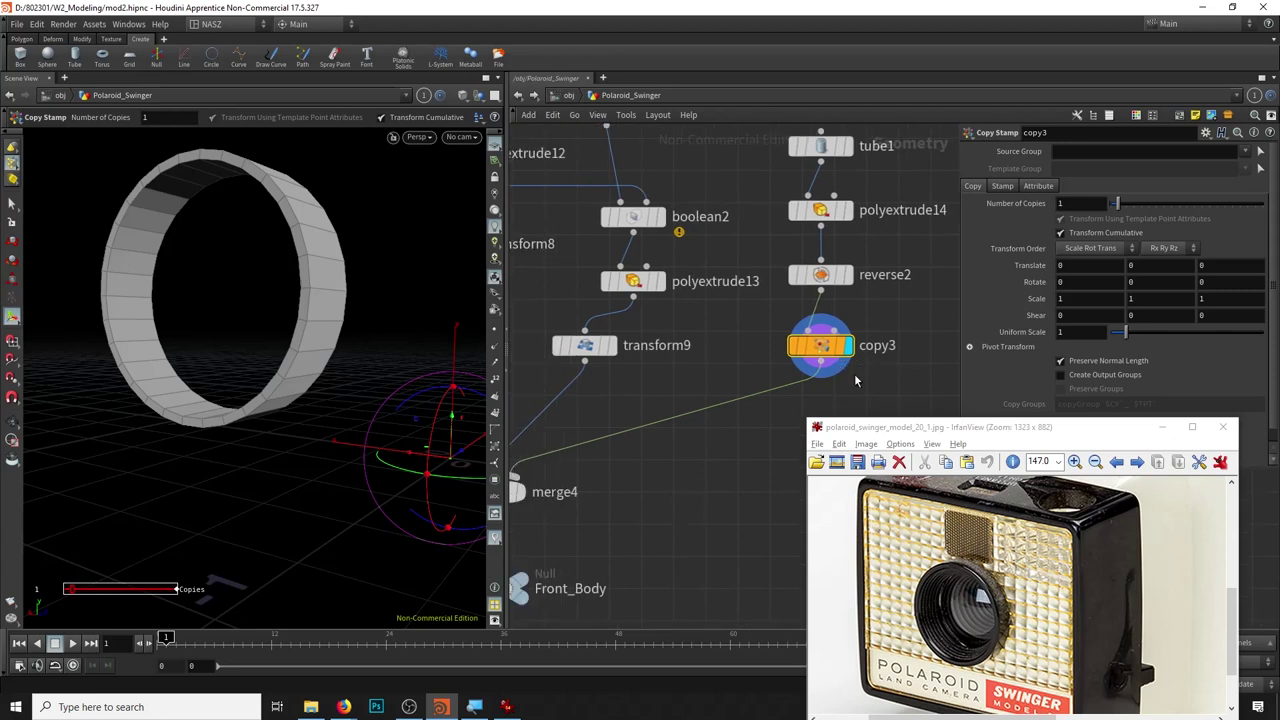
pyautogui.click(845, 274)
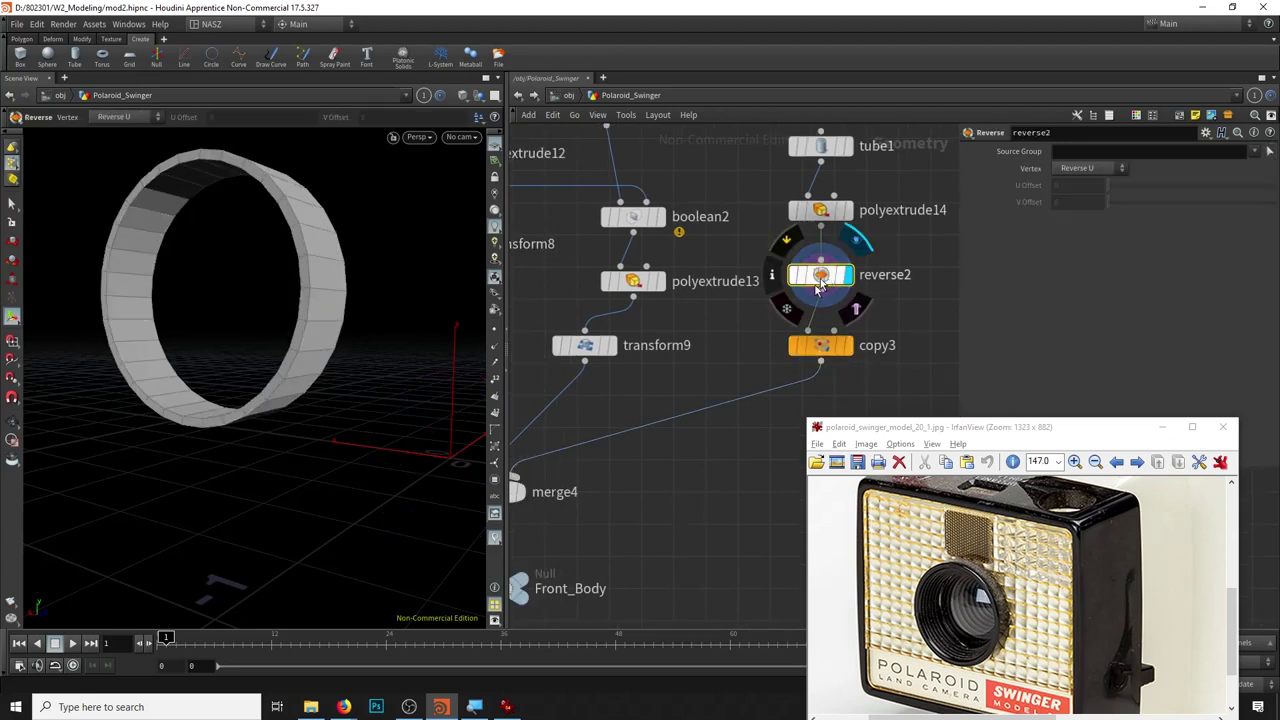
pyautogui.moveTo(655, 488); pyautogui.dragTo(714, 483, button='middle')
pyautogui.moveTo(769, 390)
pyautogui.mouseDown(button='middle')
pyautogui.moveTo(700, 466)
pyautogui.moveTo(610, 500)
pyautogui.mouseUp(button='middle')
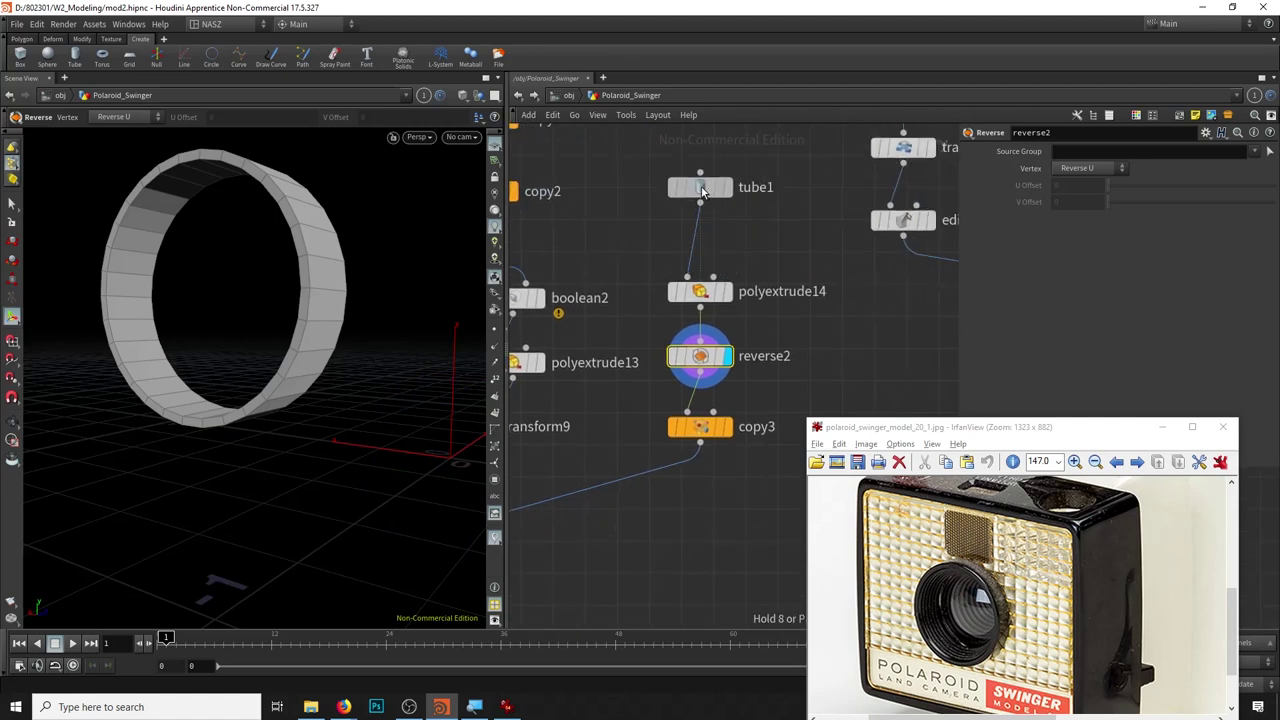
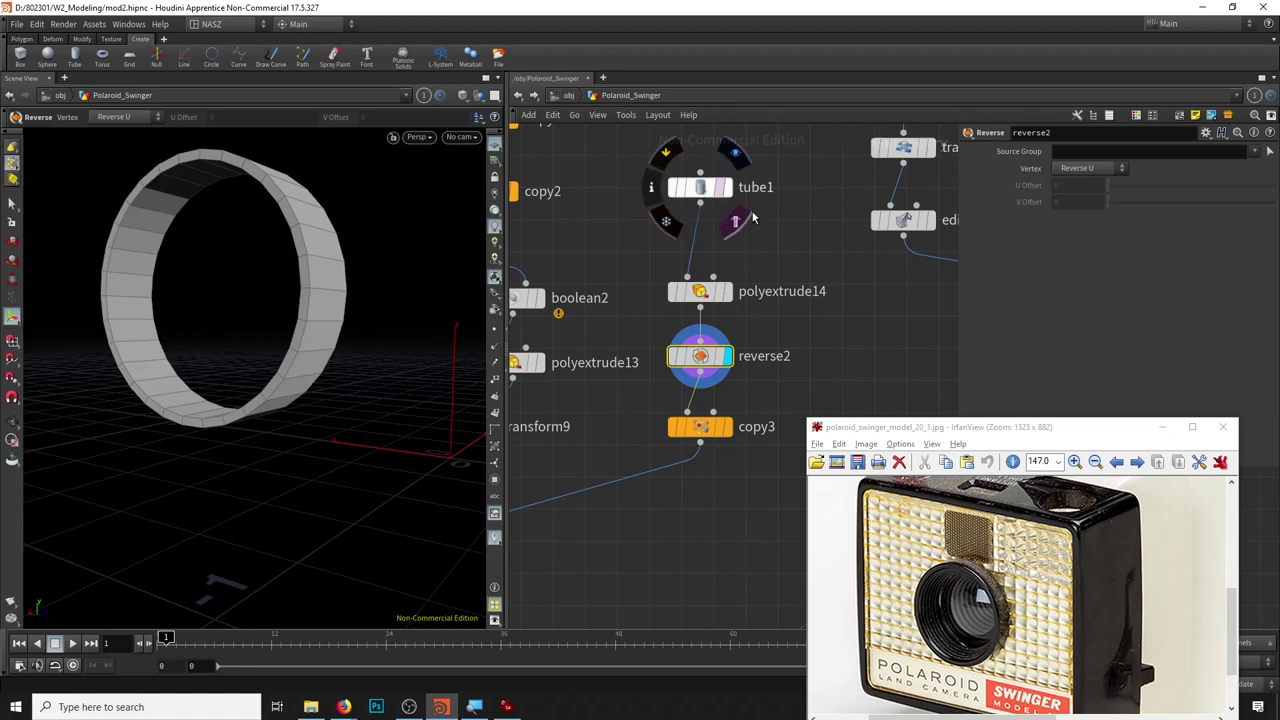
# Duplicate tube1 as tube2, display it, cap both ends and set its height to 0.359.
pyautogui.click(722, 193)
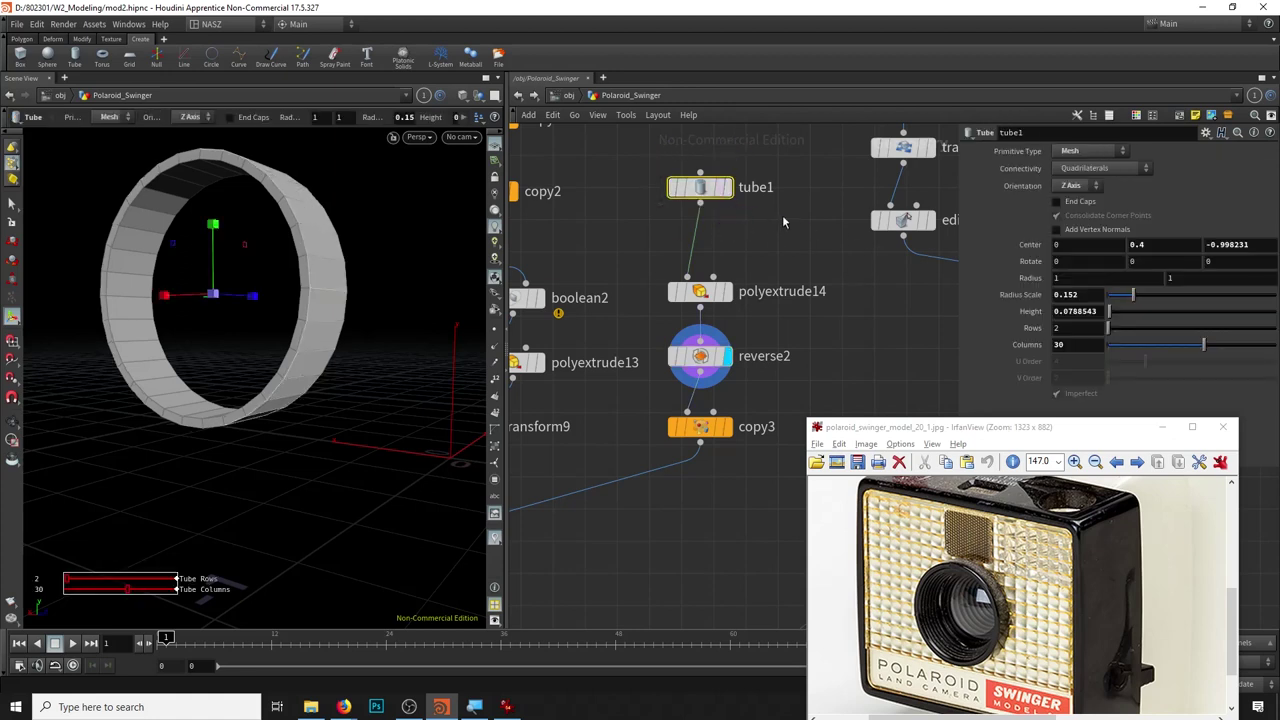
pyautogui.rightClick(783, 220)
pyautogui.click(810, 200)
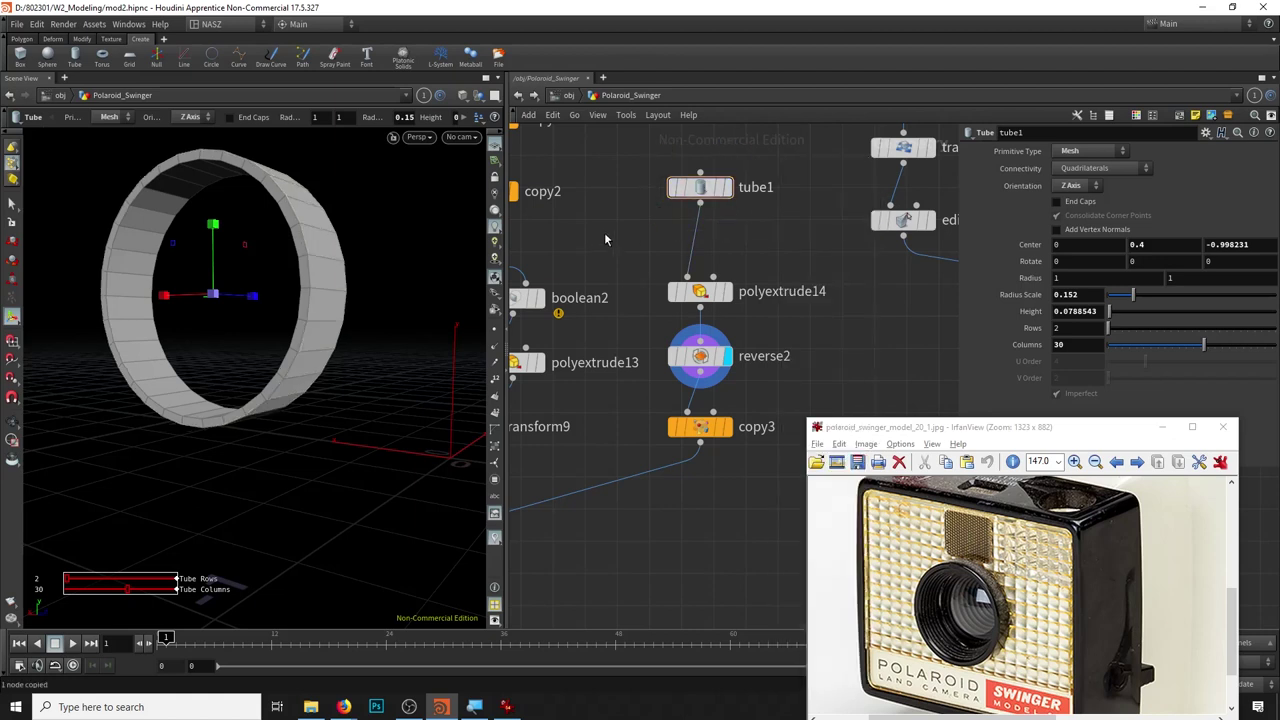
pyautogui.moveTo(655, 240); pyautogui.dragTo(760, 218, button='middle')
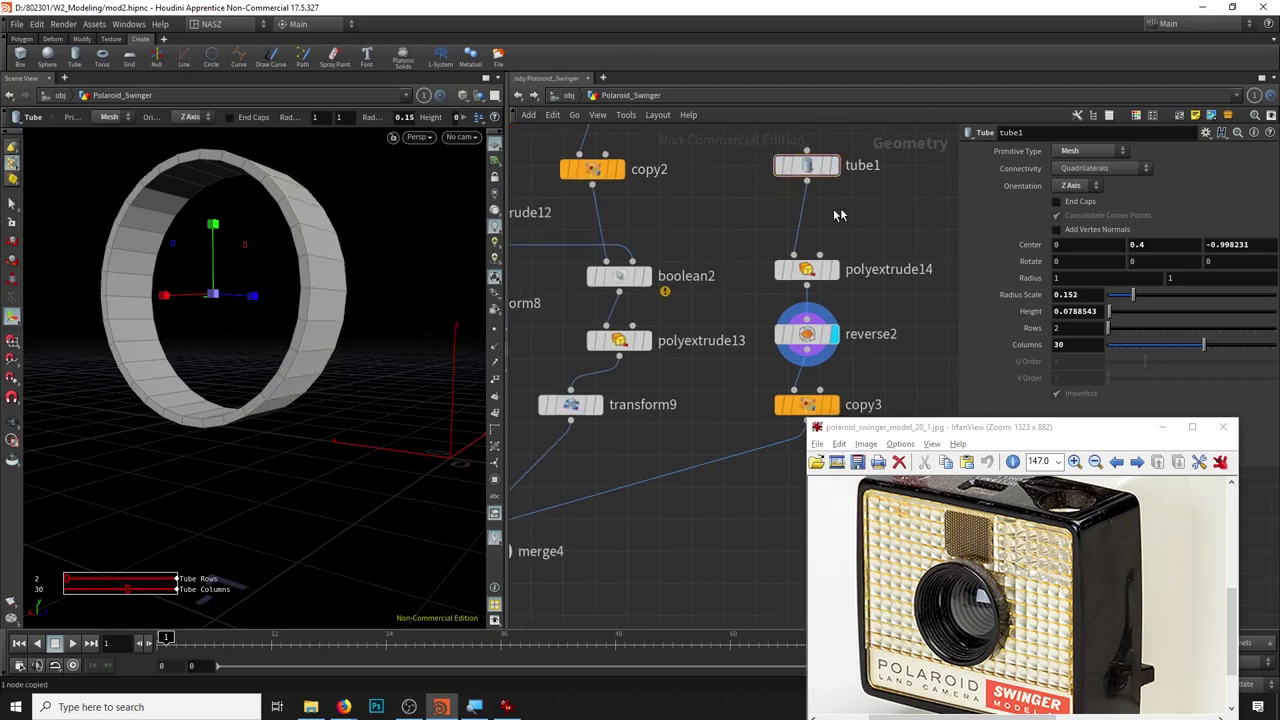
pyautogui.moveTo(877, 211); pyautogui.dragTo(764, 199, button='middle')
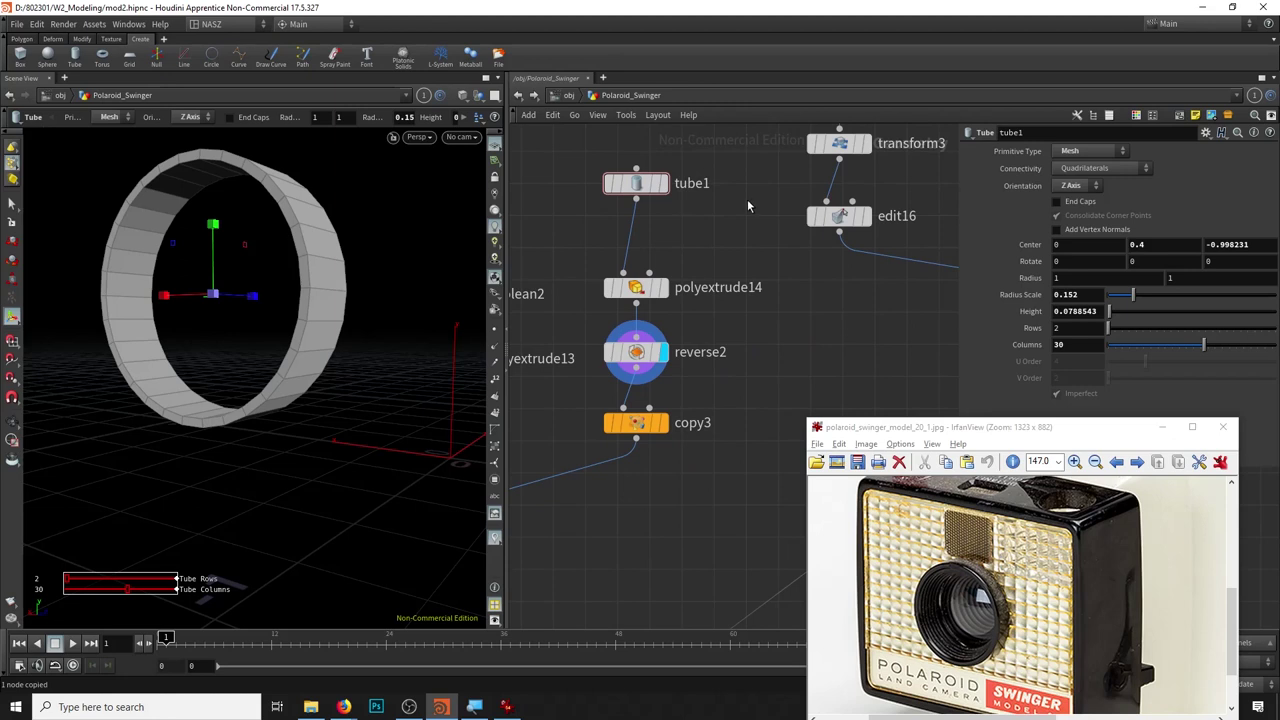
pyautogui.hotkey('ctrl', 'v')
pyautogui.moveTo(636, 183)
pyautogui.mouseDown()
pyautogui.moveTo(735, 243)
pyautogui.moveTo(712, 234)
pyautogui.mouseUp()
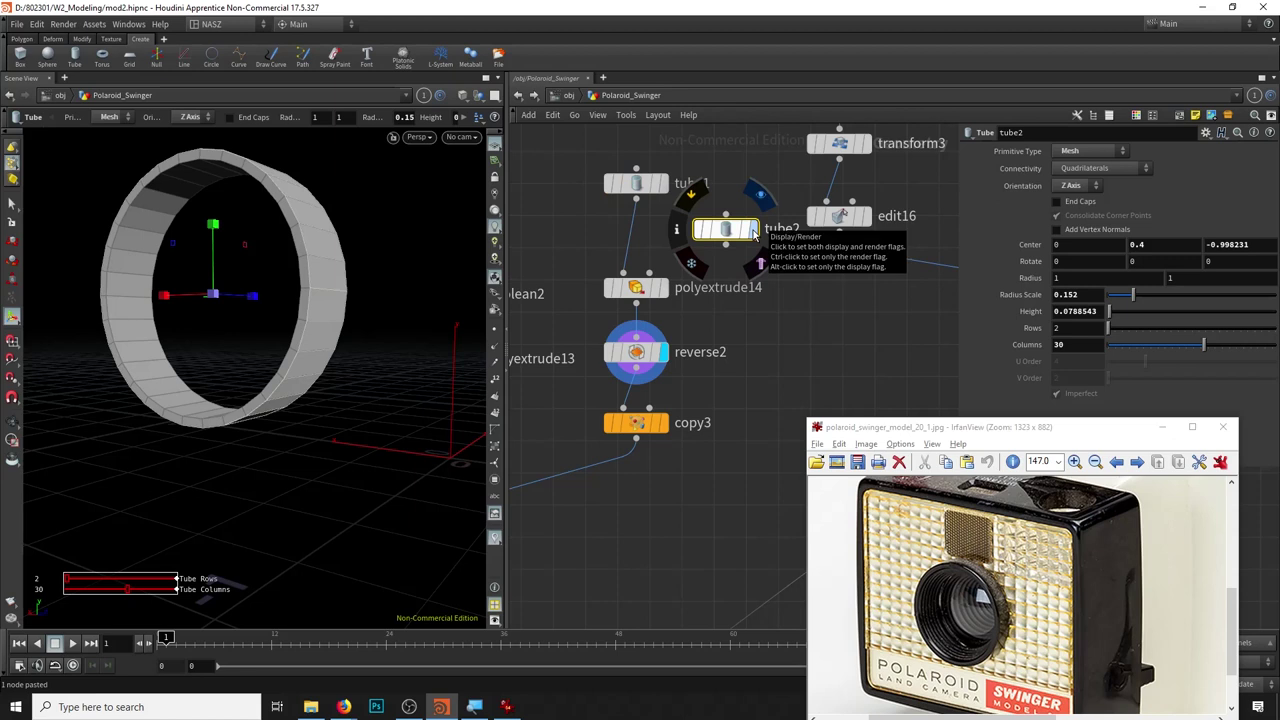
pyautogui.click(755, 230)
pyautogui.click(1057, 202)
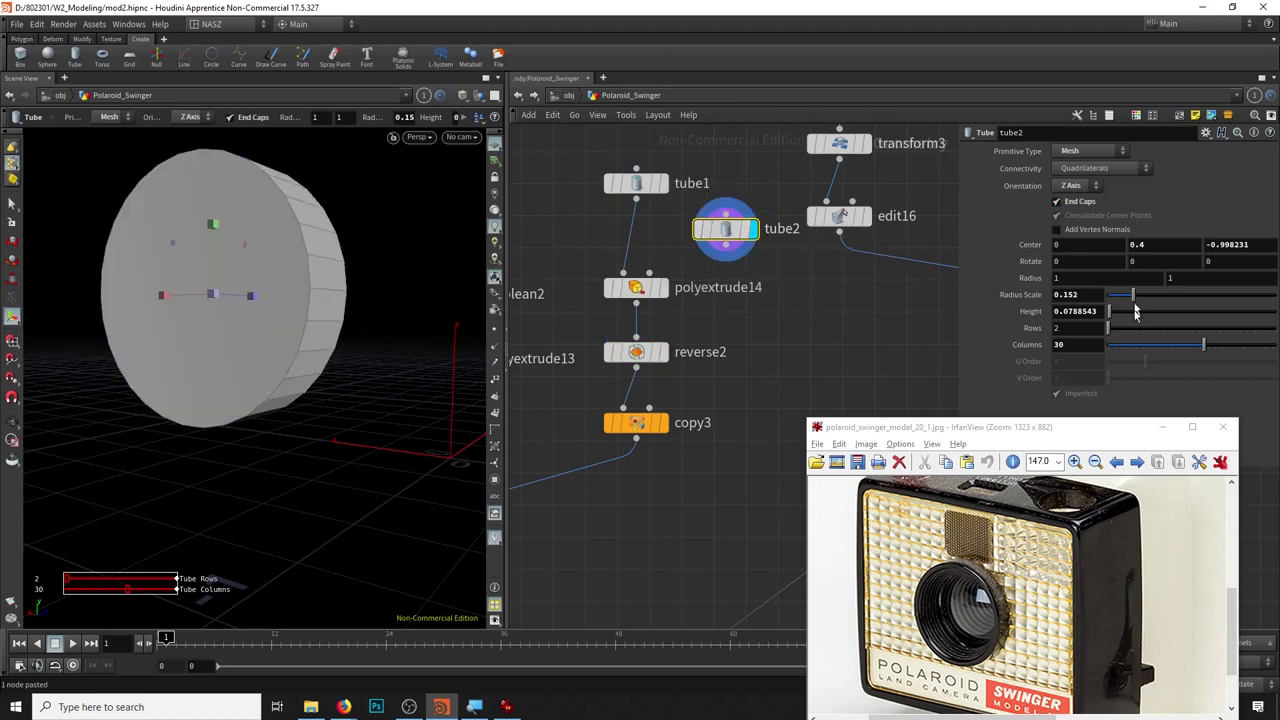
pyautogui.moveTo(1077, 314); pyautogui.dragTo(1110, 314, button='middle')
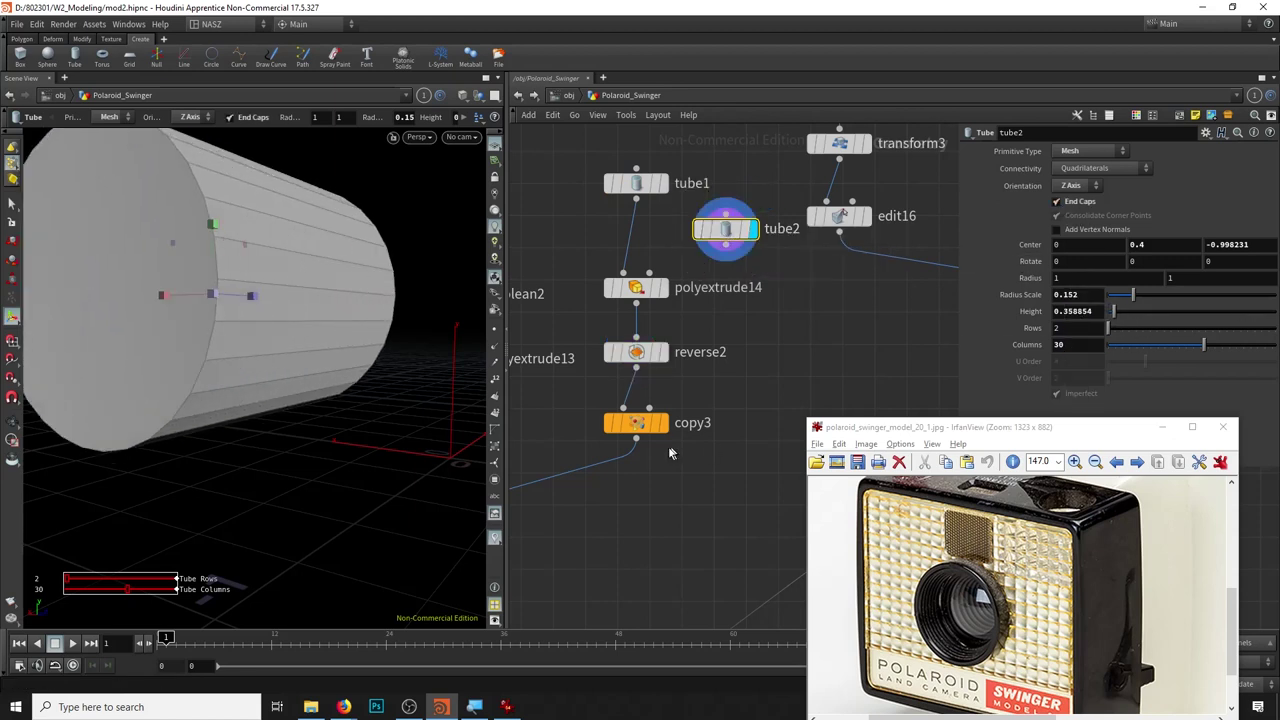
# Move tube2 next to the transform9 chain and add a Boolean node.
pyautogui.moveTo(700, 420); pyautogui.dragTo(859, 330, button='middle')
pyautogui.moveTo(871, 132)
pyautogui.mouseDown()
pyautogui.moveTo(683, 333)
pyautogui.moveTo(737, 363)
pyautogui.mouseUp()
pyautogui.press('Tab')
pyautogui.write('boo')
pyautogui.press('Return')
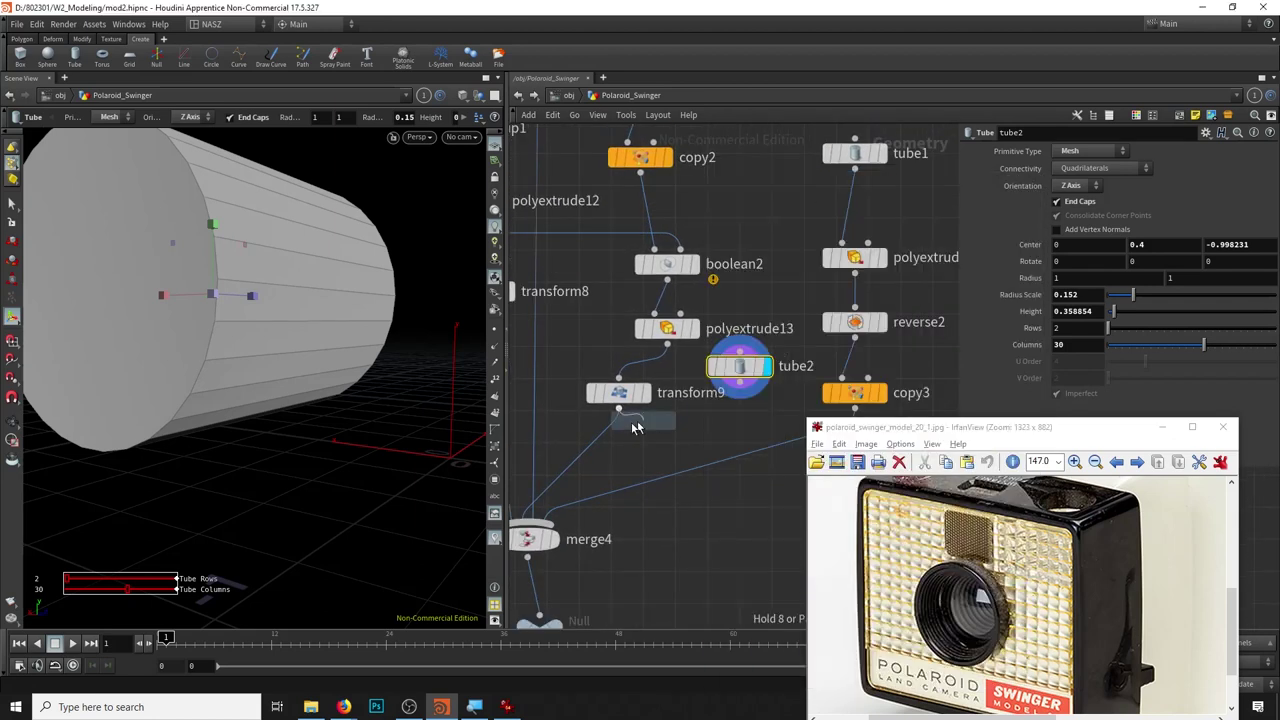
# Place the Boolean below transform9 with tube2 in its second input, set to Subtract.
pyautogui.click(594, 456)
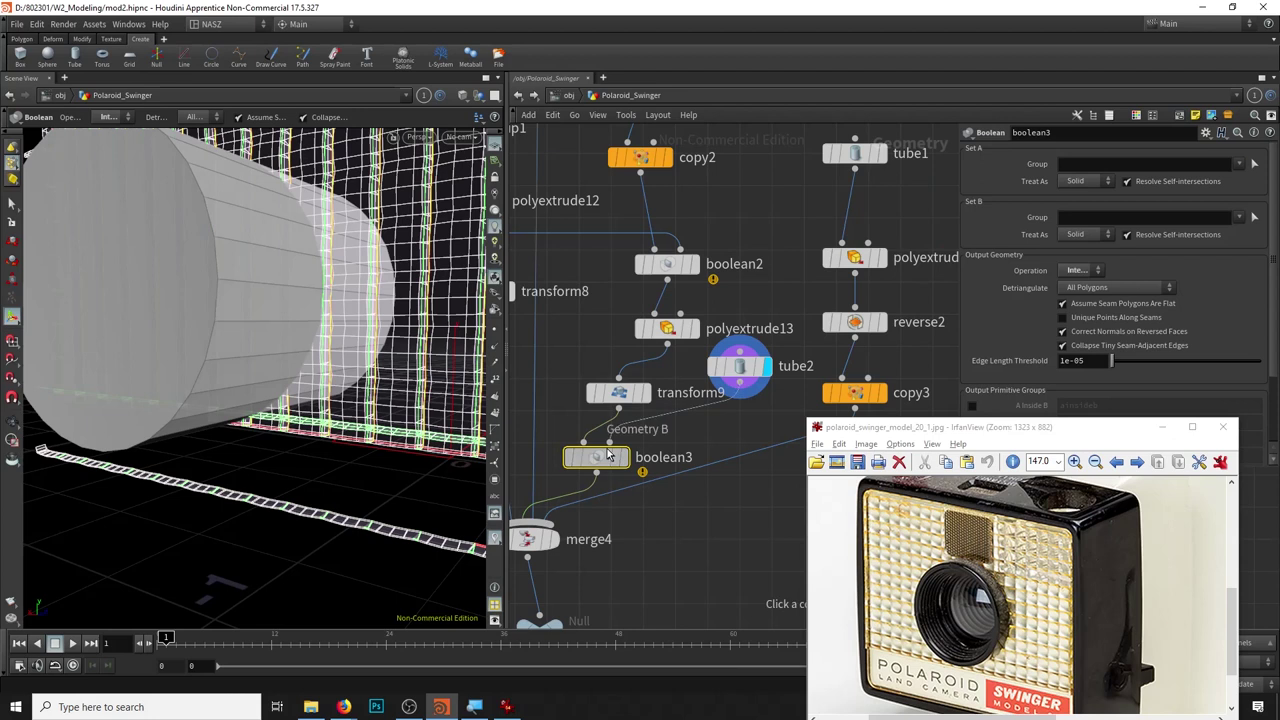
pyautogui.moveTo(611, 447); pyautogui.dragTo(739, 366)
pyautogui.click(1078, 270)
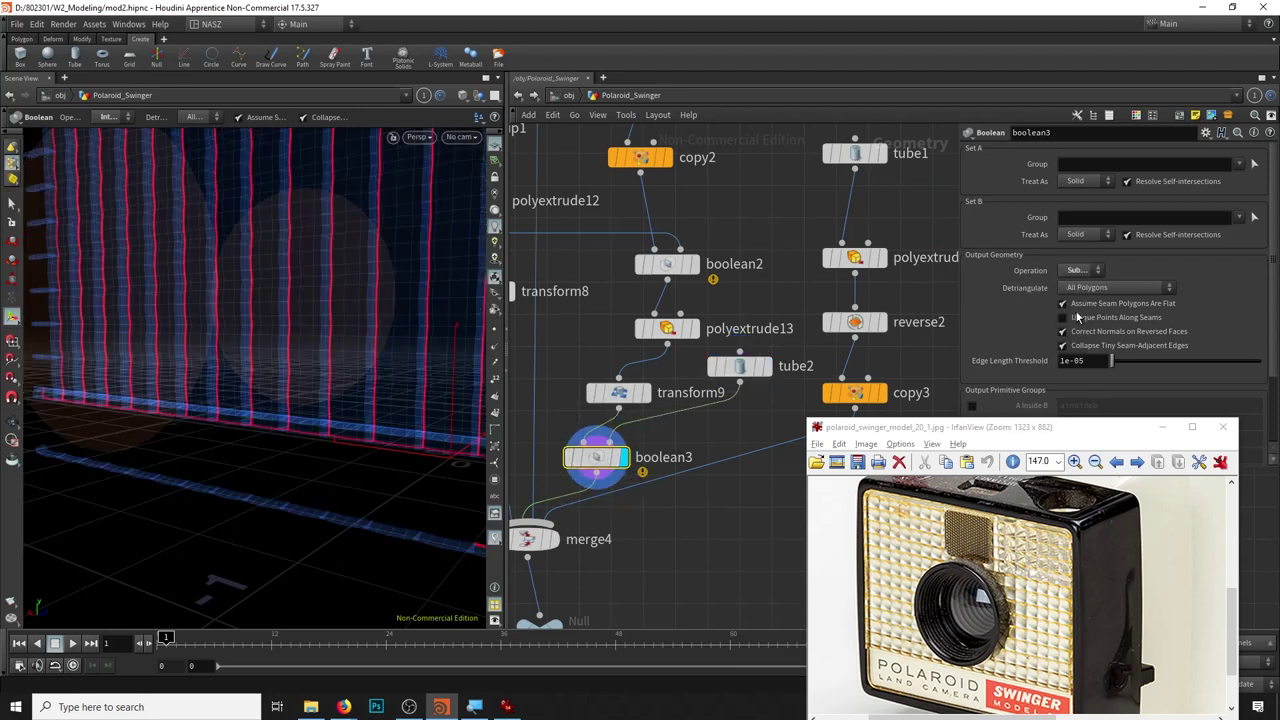
pyautogui.click(1078, 305)
pyautogui.scroll(-5, 389, 347)
pyautogui.moveTo(354, 334); pyautogui.dragTo(423, 363)
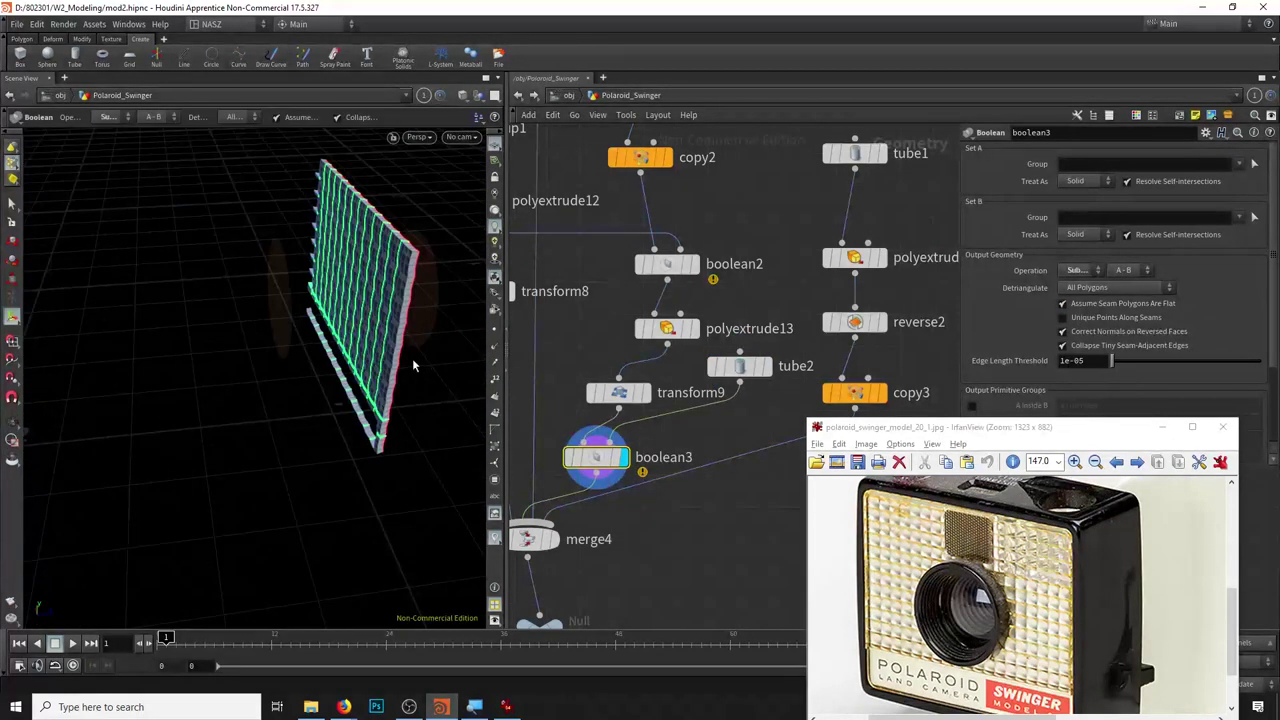
# Add a Merge combining polyextrude12 and tube2, and display boolean2's result.
pyautogui.click(739, 366)
pyautogui.click(596, 457)
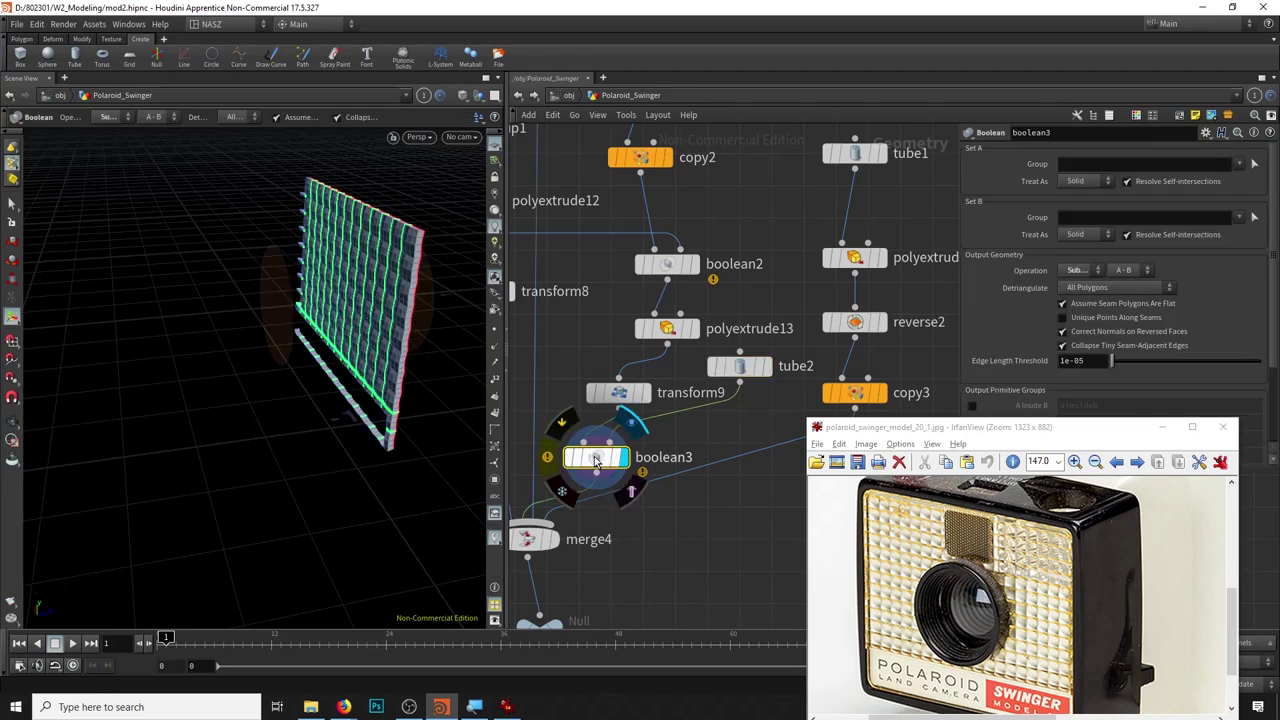
pyautogui.click(620, 392)
pyautogui.moveTo(741, 213)
pyautogui.mouseDown(button='middle')
pyautogui.moveTo(706, 363)
pyautogui.moveTo(706, 323)
pyautogui.moveTo(732, 343)
pyautogui.mouseUp(button='middle')
pyautogui.press('Tab')
pyautogui.write('mer')
pyautogui.press('Return')
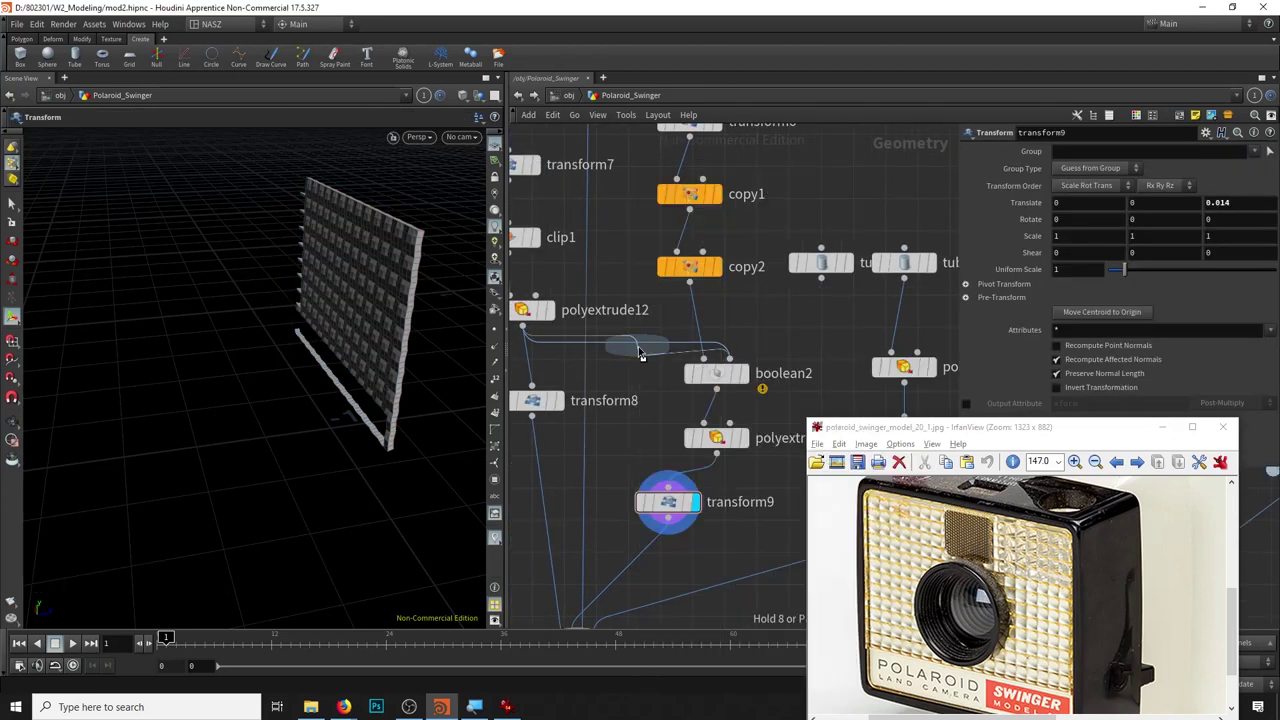
pyautogui.click(633, 373)
pyautogui.moveTo(820, 275); pyautogui.dragTo(634, 362)
pyautogui.moveTo(765, 377); pyautogui.dragTo(765, 352, button='middle')
pyautogui.click(741, 416)
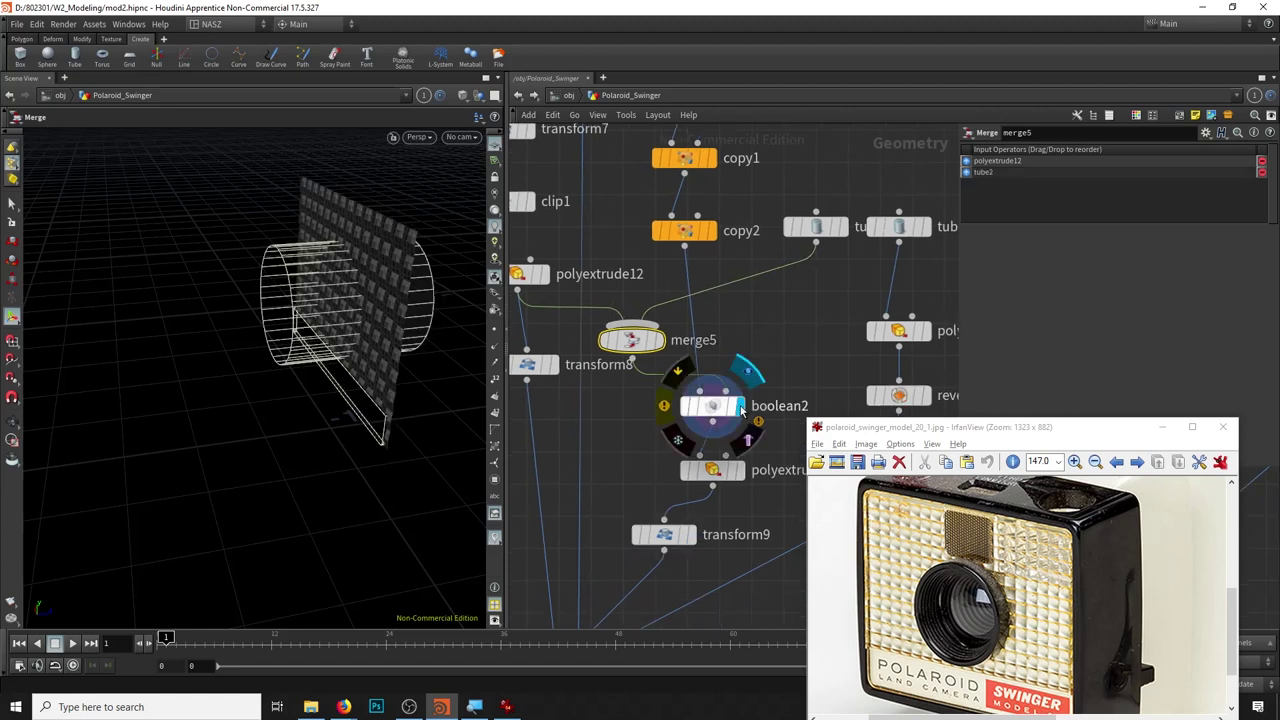
# Set tube2's Primitive Type to Polygon.
pyautogui.moveTo(463, 300)
pyautogui.mouseDown()
pyautogui.moveTo(481, 325)
pyautogui.moveTo(420, 340)
pyautogui.mouseUp()
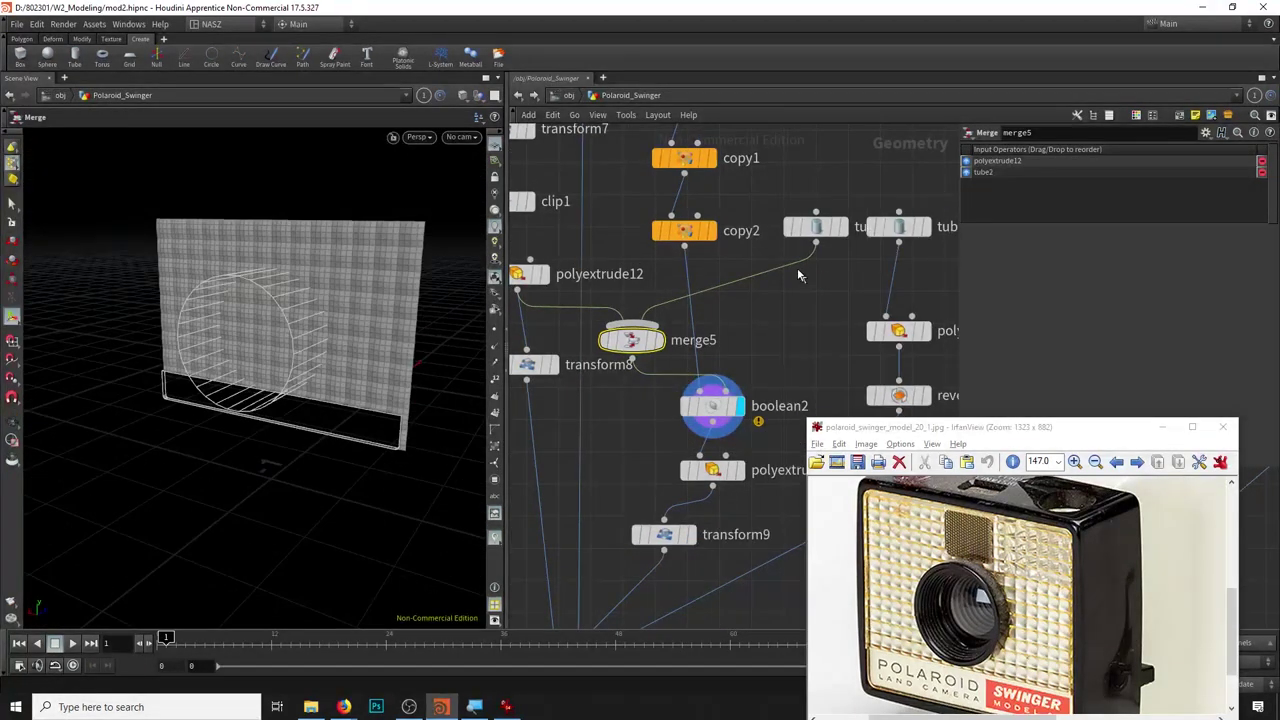
pyautogui.click(815, 227)
pyautogui.click(1080, 150)
pyautogui.click(1080, 166)
pyautogui.moveTo(755, 352); pyautogui.dragTo(792, 309, button='middle')
pyautogui.press('Escape')
pyautogui.moveTo(330, 350)
pyautogui.mouseDown()
pyautogui.moveTo(195, 362)
pyautogui.moveTo(394, 320)
pyautogui.mouseUp()
pyautogui.press('Return')
# Set tube1's Primitive Type to Polygon and display the copy3 ring.
pyautogui.moveTo(837, 296)
pyautogui.mouseDown(button='middle')
pyautogui.moveTo(671, 230)
pyautogui.moveTo(679, 384)
pyautogui.mouseUp(button='middle')
pyautogui.click(777, 272)
pyautogui.click(1090, 150)
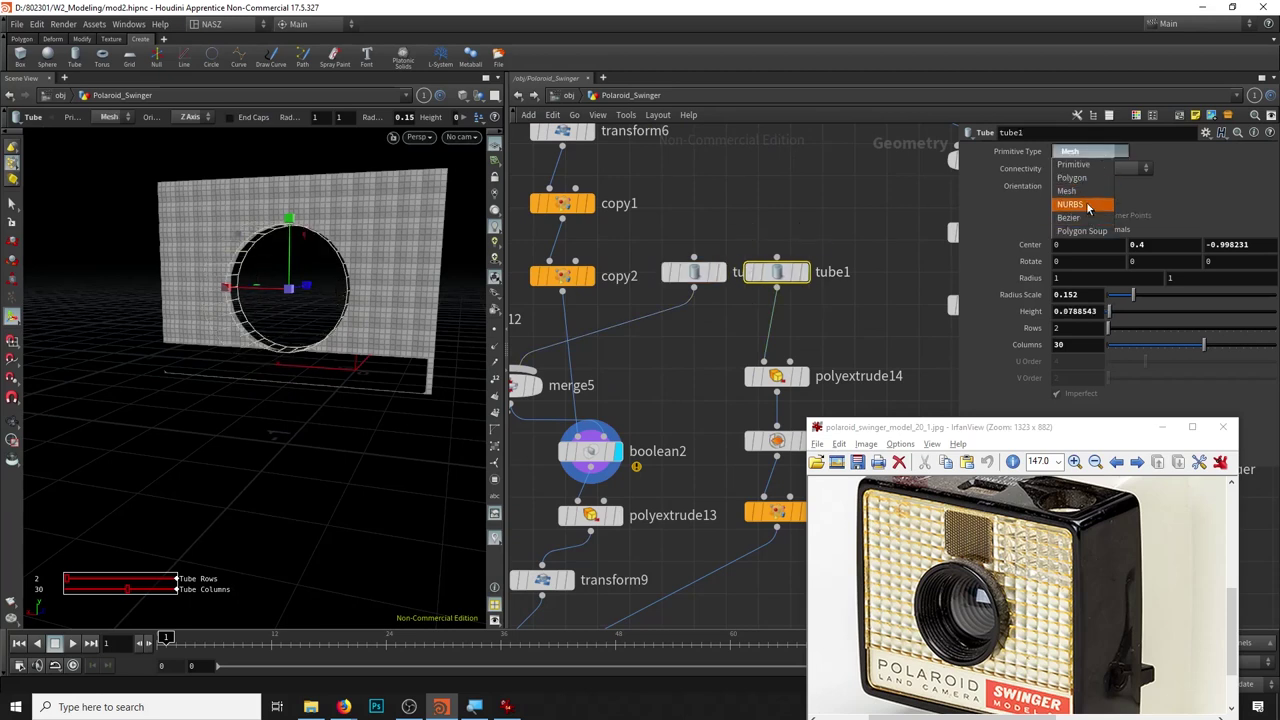
pyautogui.click(1090, 178)
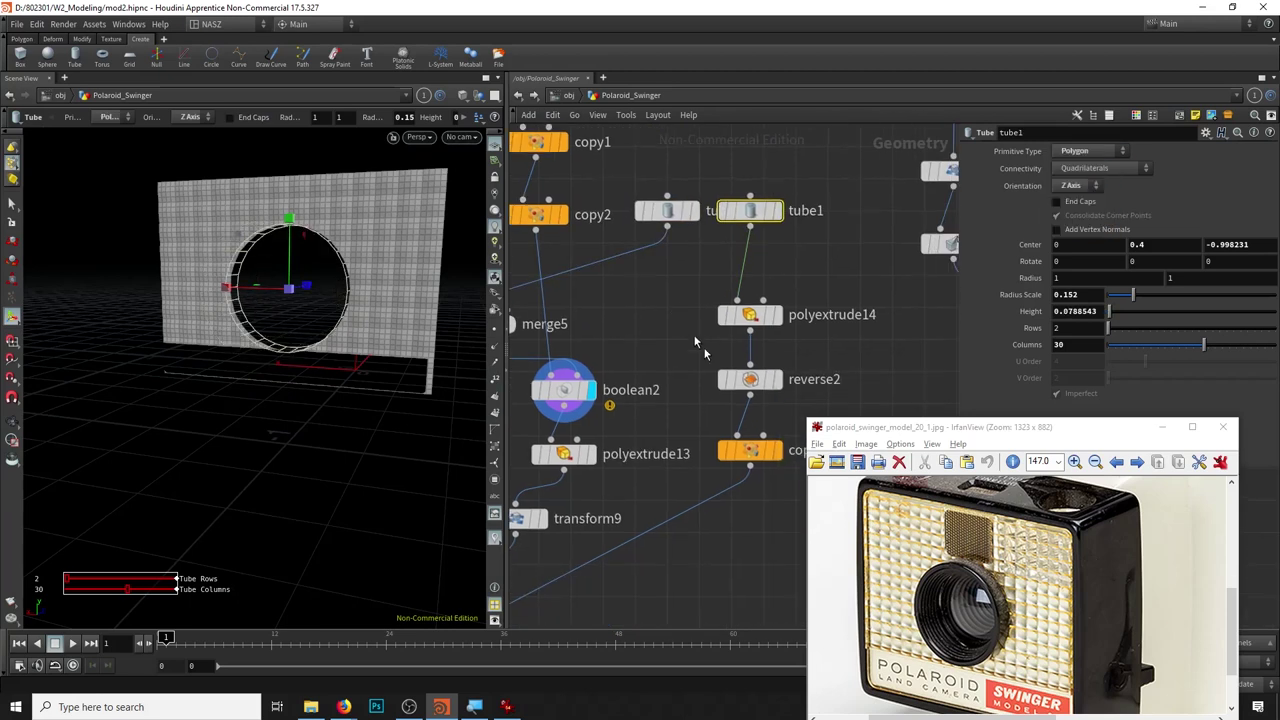
pyautogui.moveTo(700, 480); pyautogui.dragTo(673, 419, button='middle')
pyautogui.click(777, 450)
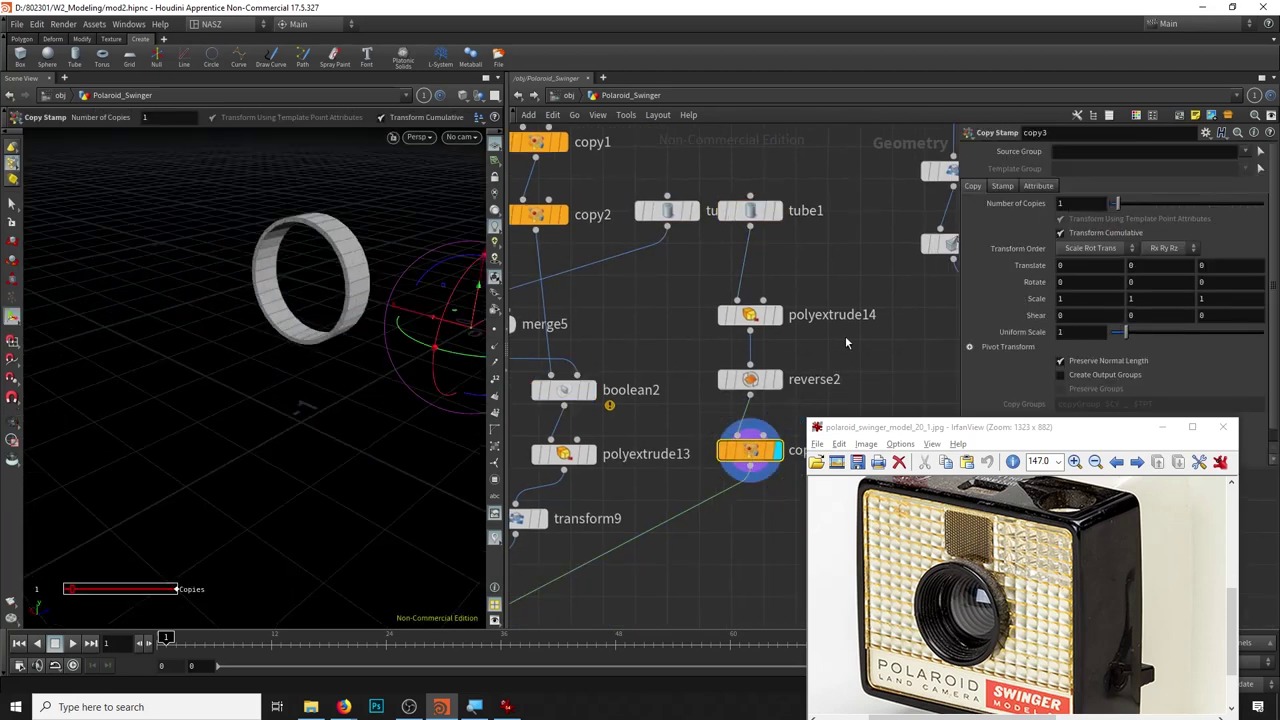
pyautogui.click(418, 138)
pyautogui.moveTo(424, 164)
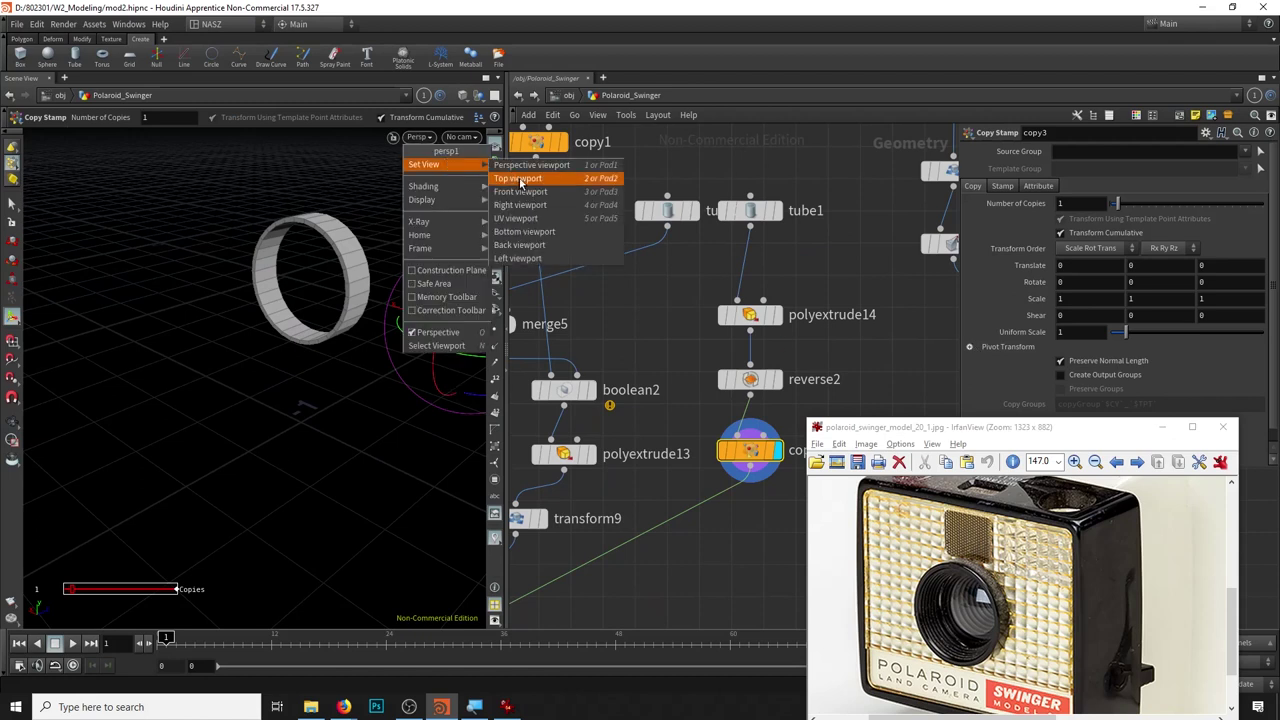
pyautogui.click(522, 191)
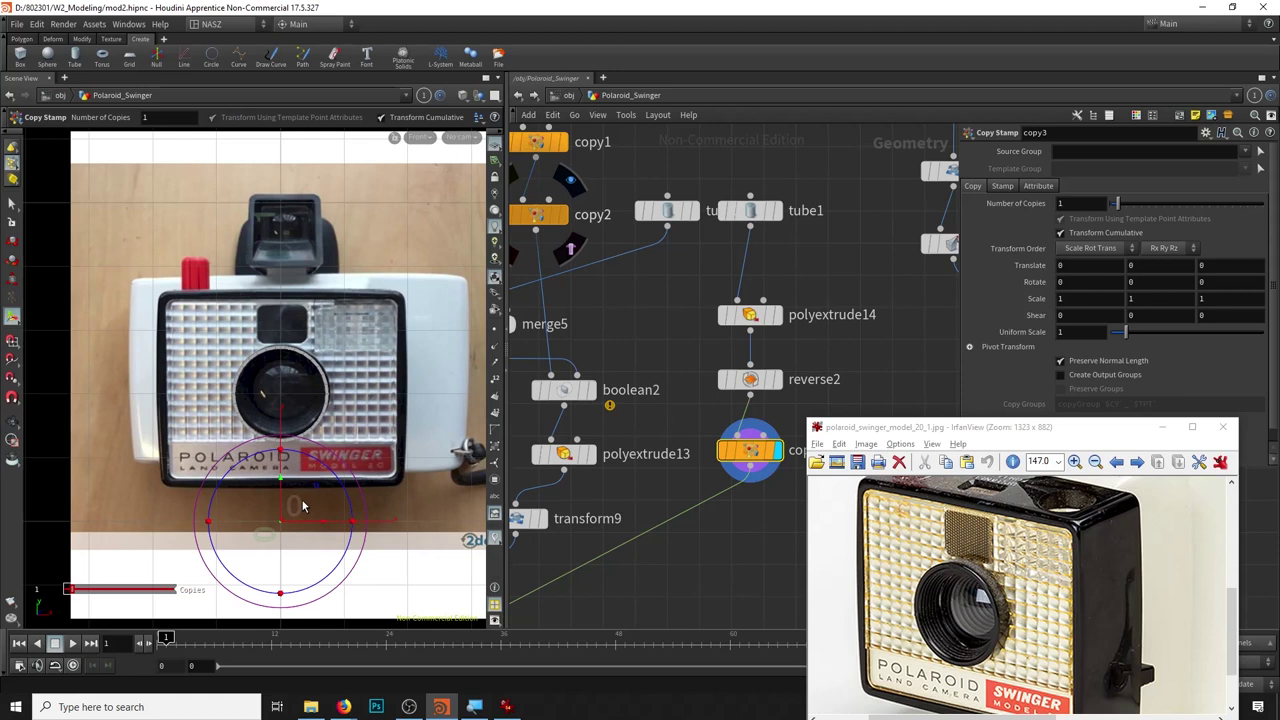
pyautogui.hotkey('ctrl', 'z')
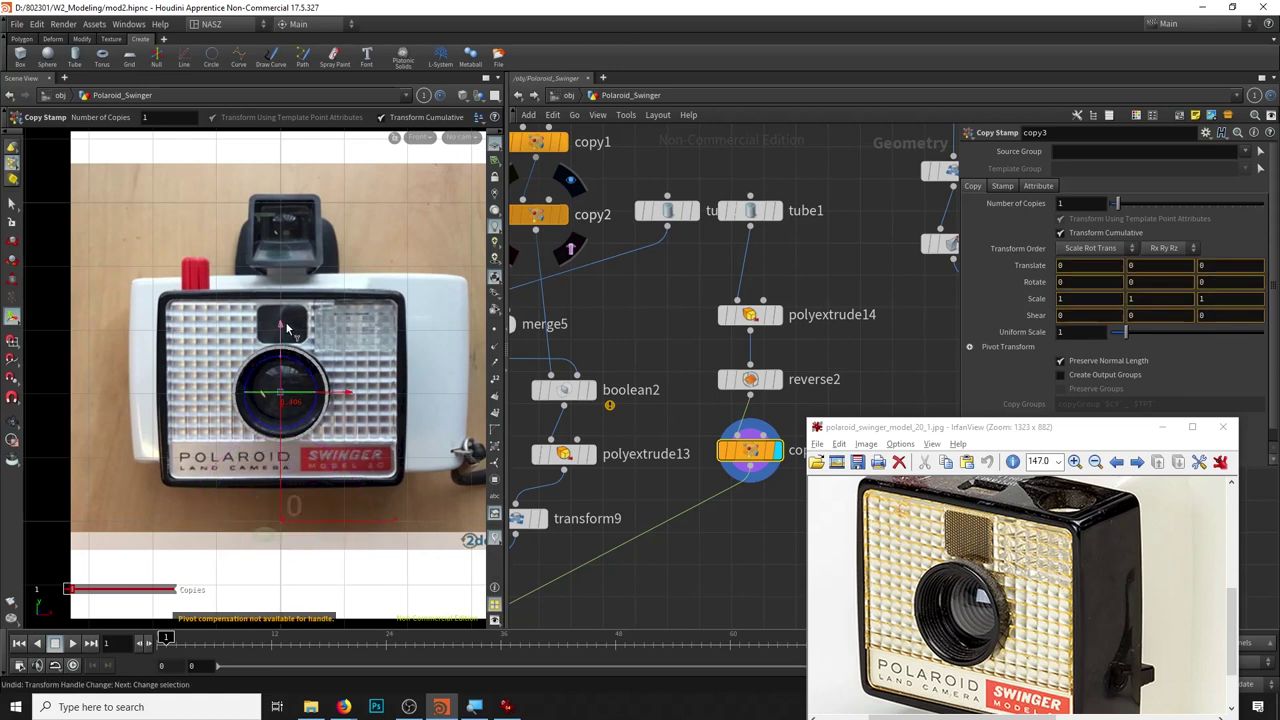
pyautogui.scroll(5, 286, 330)
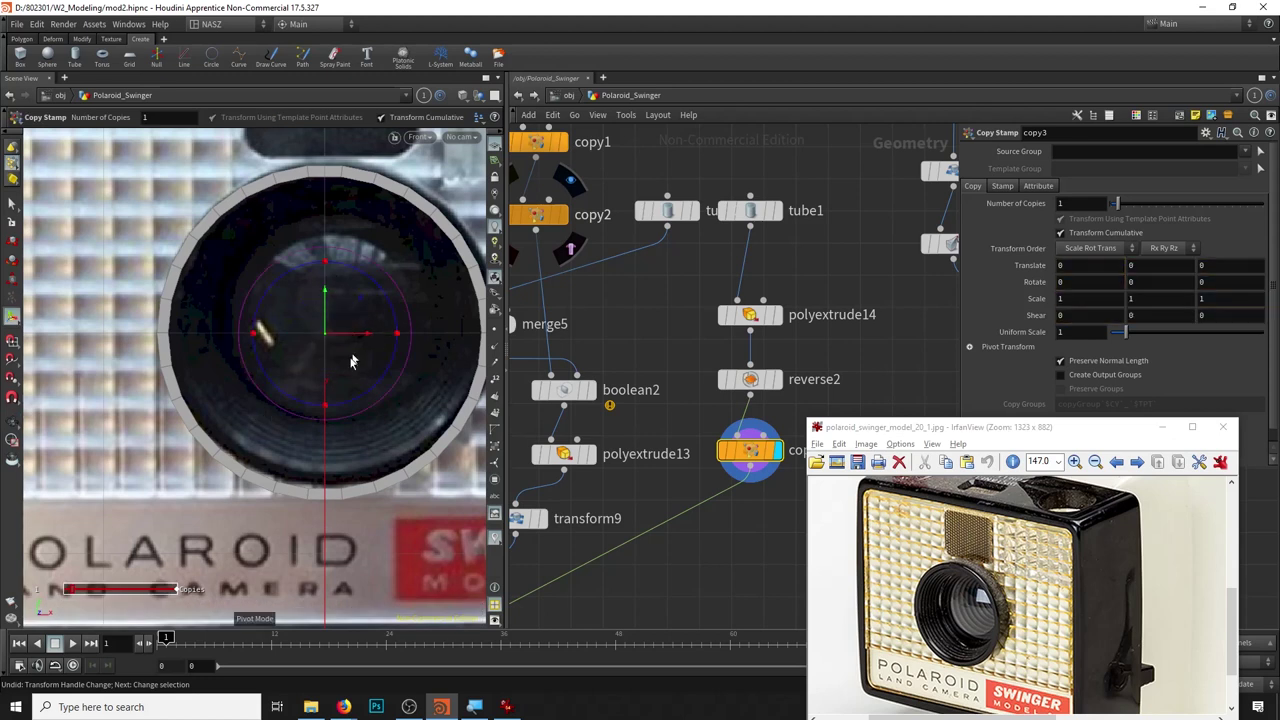
pyautogui.click(418, 136)
pyautogui.click(440, 150)
pyautogui.press('Escape')
pyautogui.moveTo(200, 400)
pyautogui.mouseDown()
pyautogui.moveTo(234, 426)
pyautogui.moveTo(257, 486)
pyautogui.mouseUp()
pyautogui.press('Return')
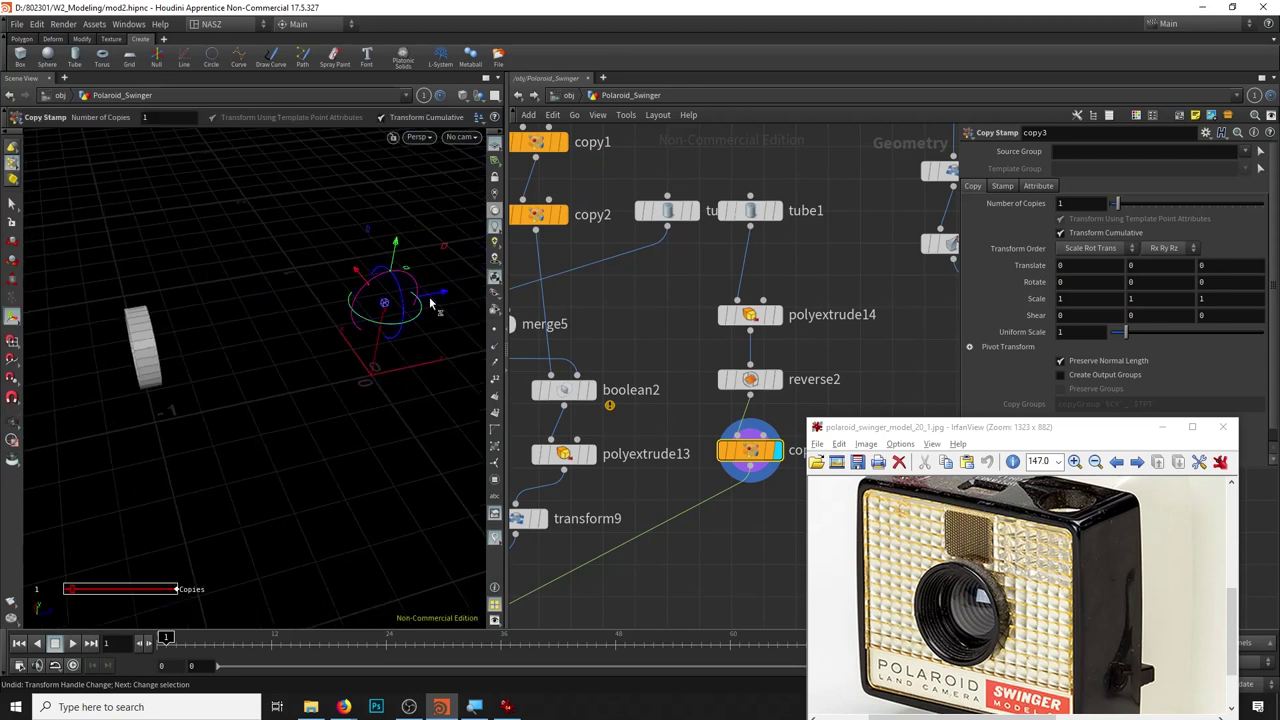
pyautogui.moveTo(240, 352); pyautogui.dragTo(200, 357)
pyautogui.click(418, 136)
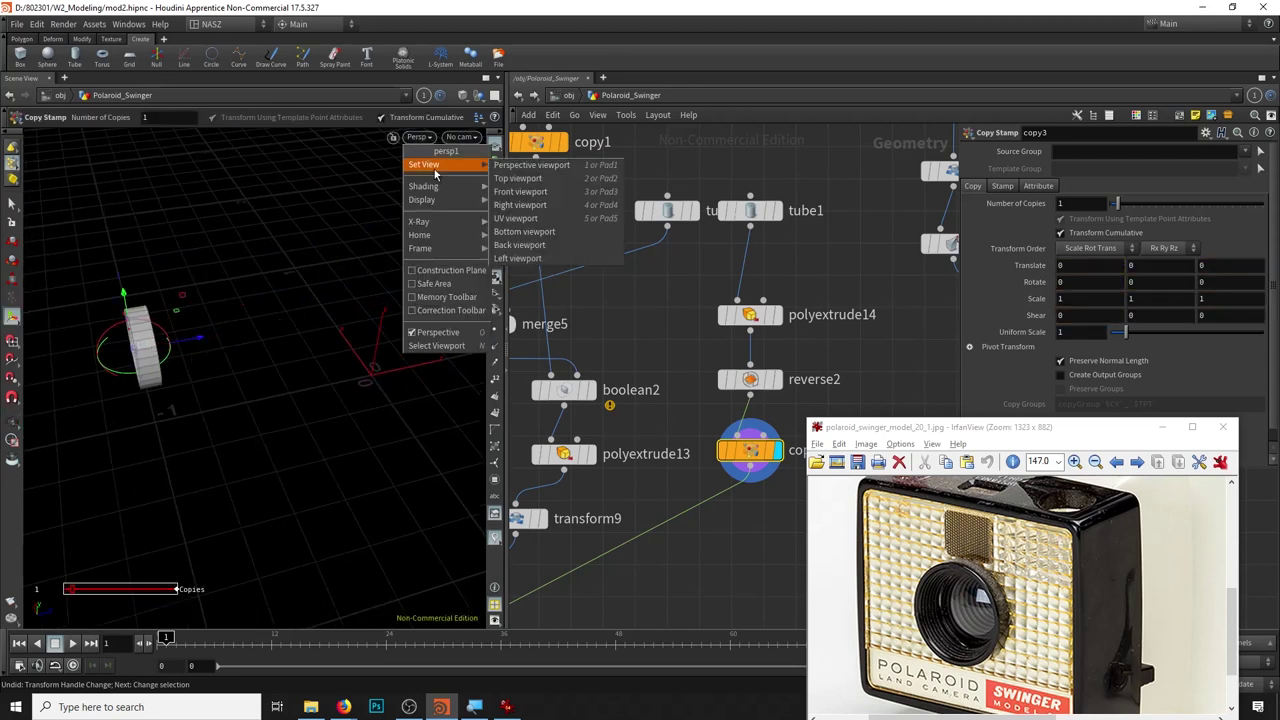
pyautogui.click(516, 205)
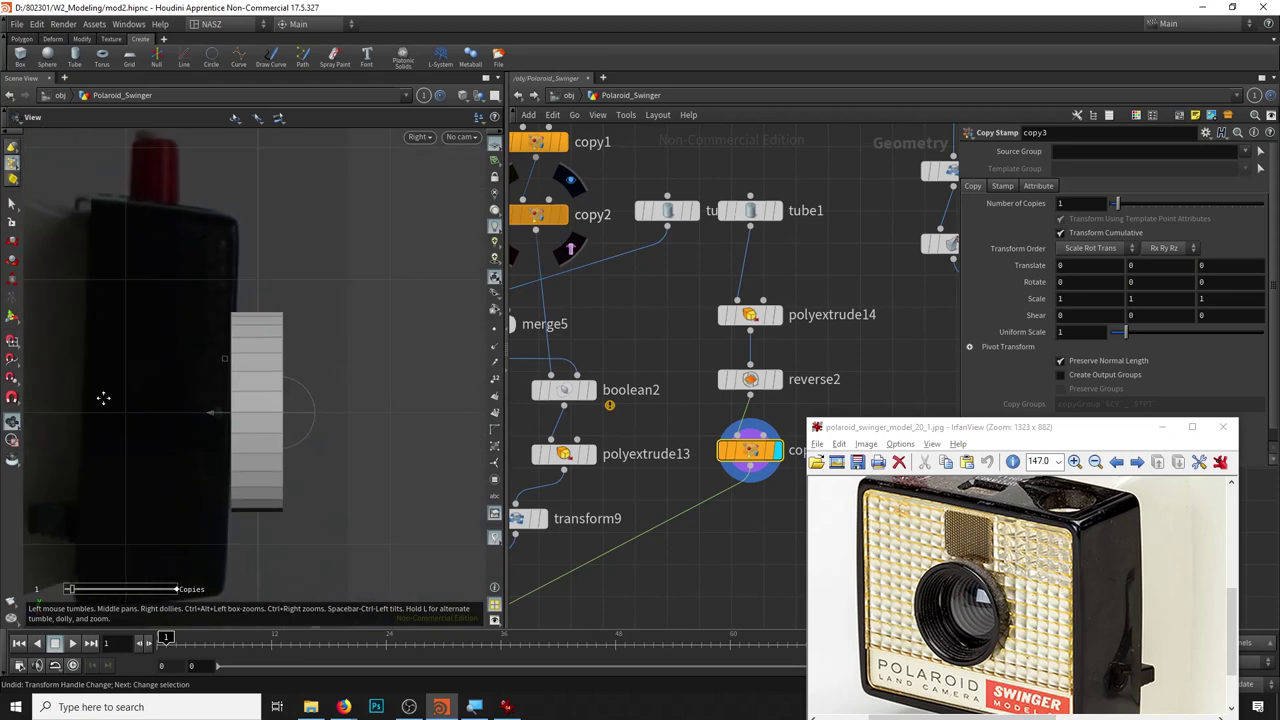
pyautogui.moveTo(364, 408); pyautogui.dragTo(323, 411)
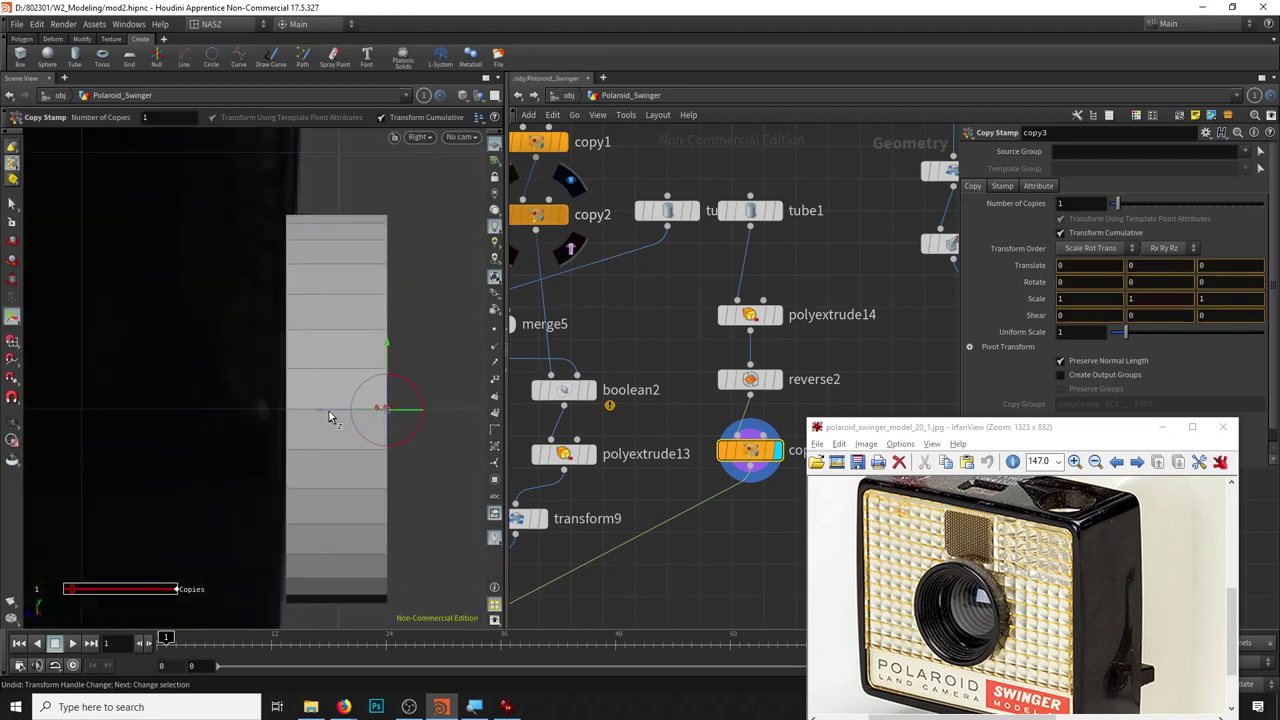
pyautogui.scroll(5, 367, 390)
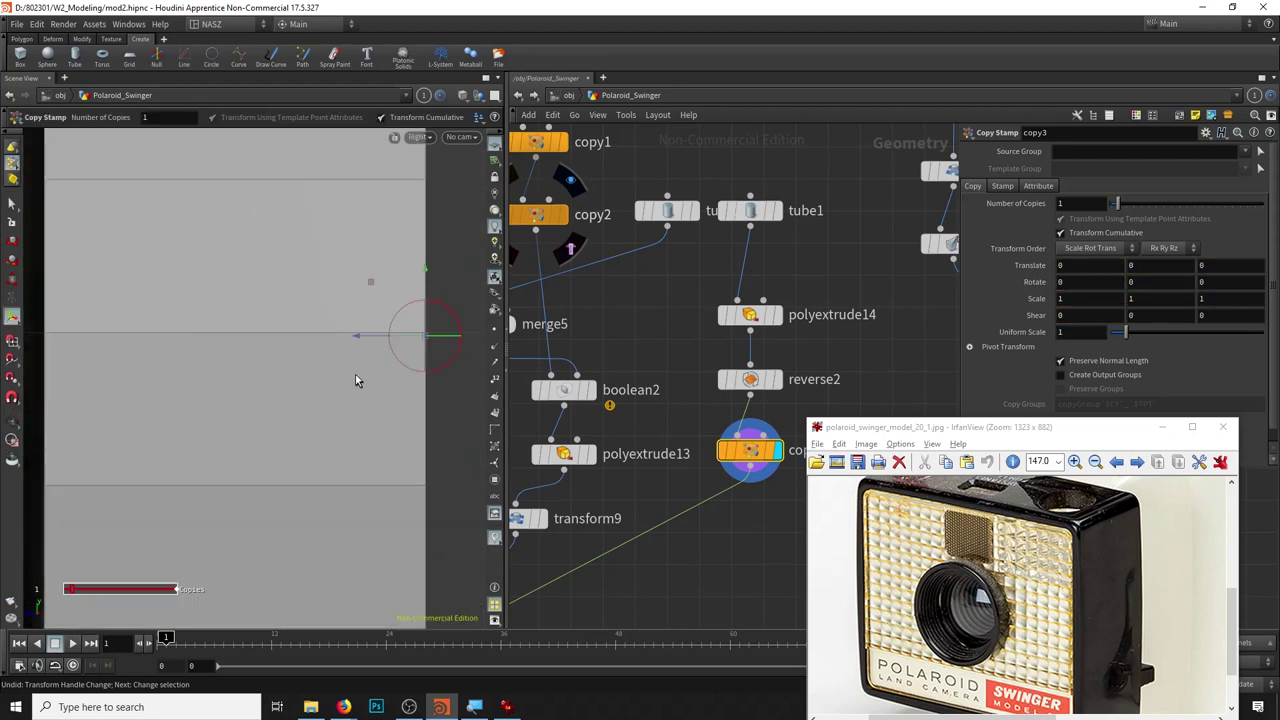
pyautogui.hotkey('ctrl', 'z')
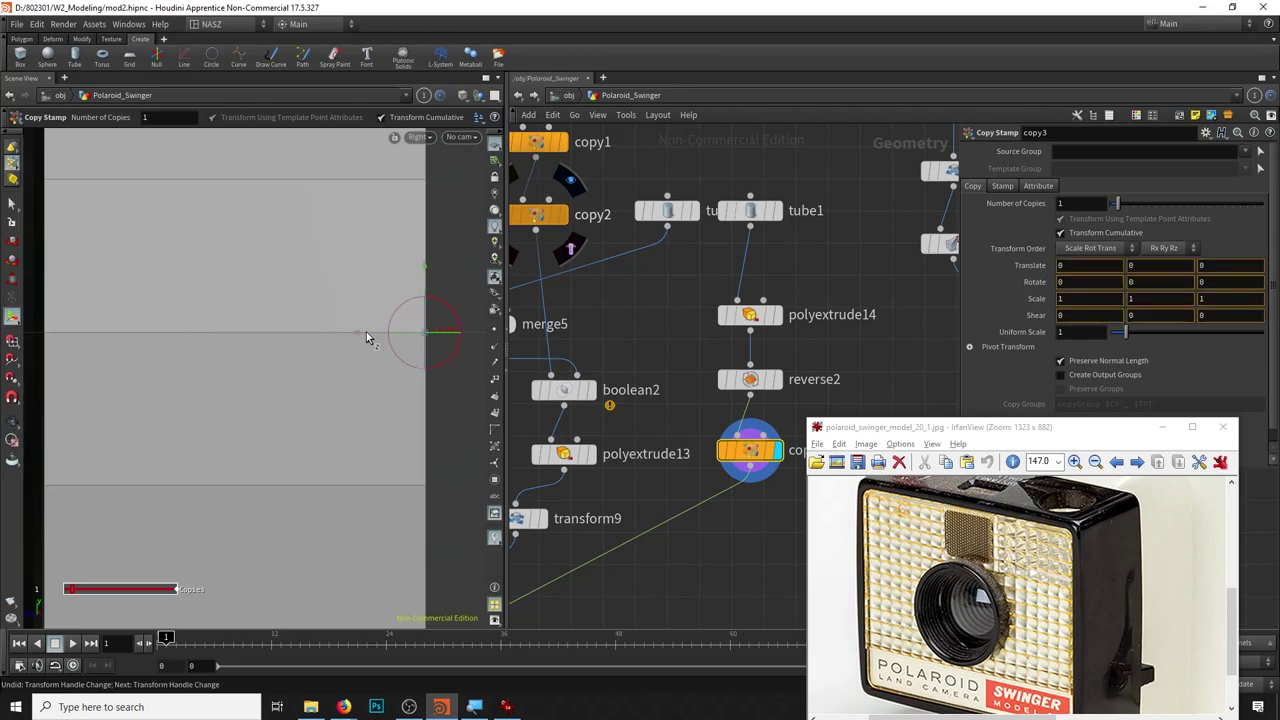
pyautogui.click(416, 137)
pyautogui.click(525, 167)
pyautogui.keyDown('alt'); pyautogui.moveTo(300, 330); pyautogui.dragTo(209, 366); pyautogui.keyUp('alt')
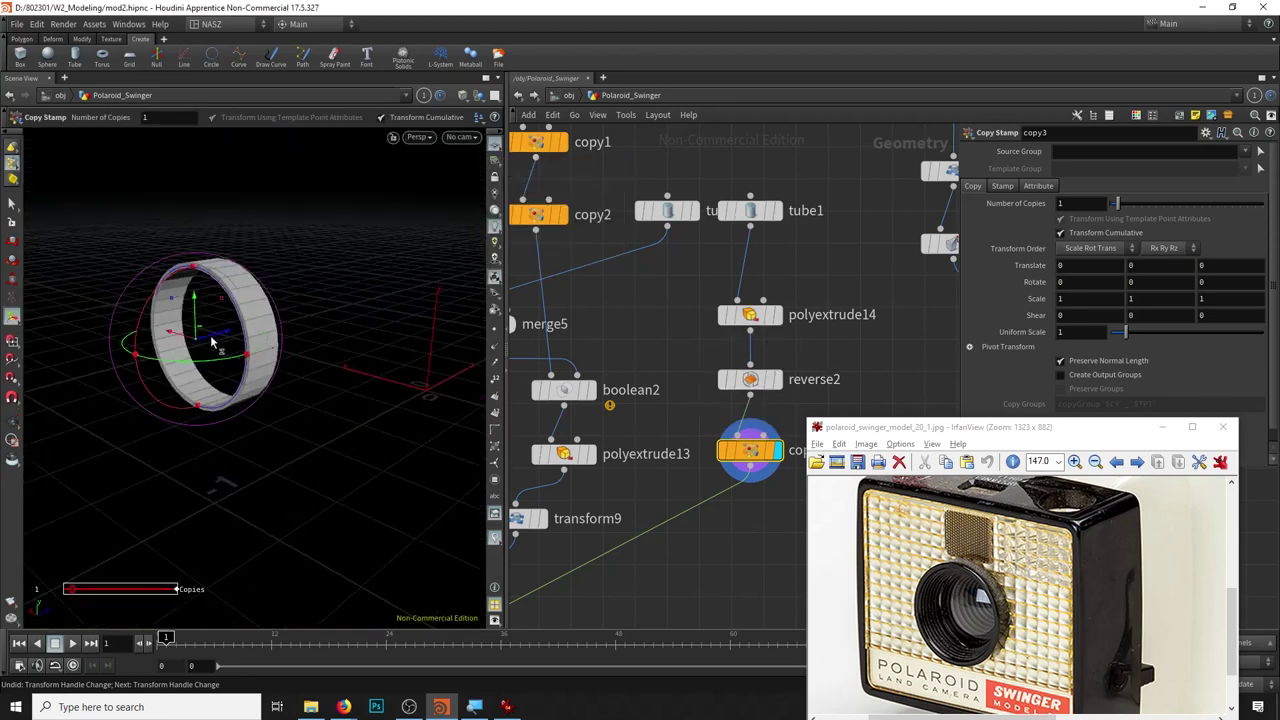
# Make copy3 produce 4 ring copies scaled 0.9 with a 0.00527 offset between them.
pyautogui.moveTo(1116, 203); pyautogui.dragTo(1143, 205)
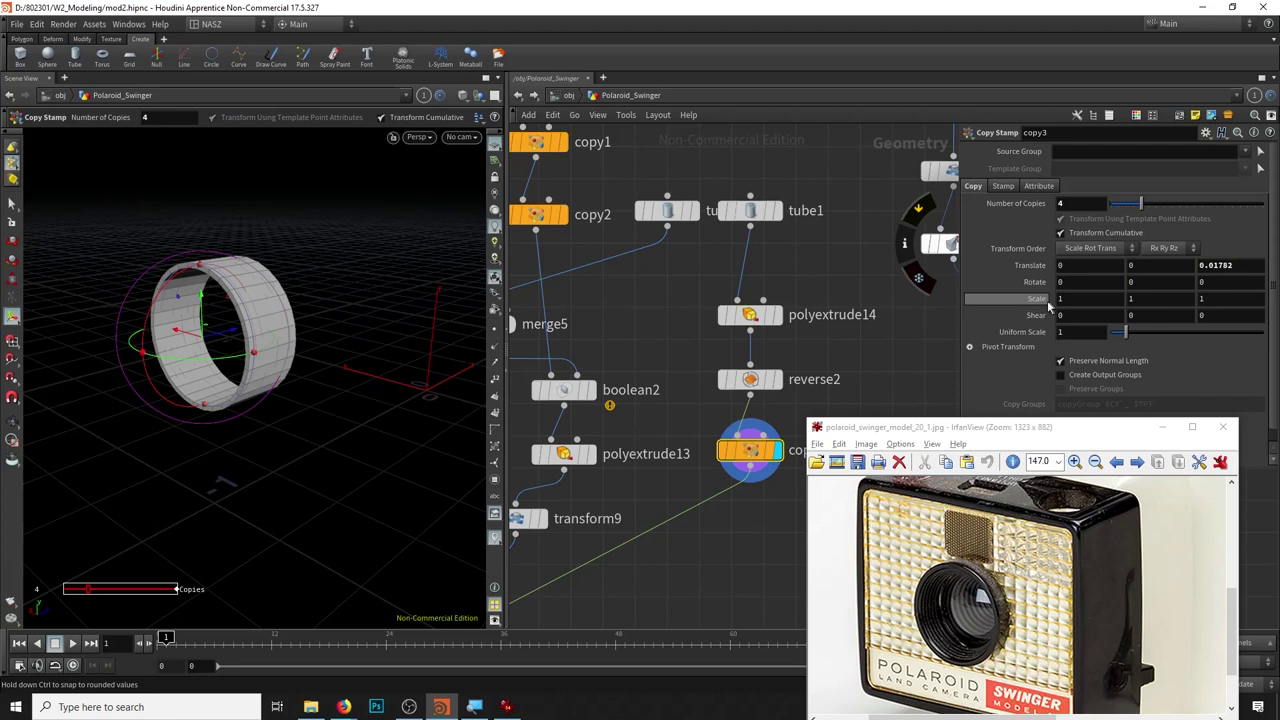
pyautogui.moveTo(1050, 306); pyautogui.dragTo(1030, 300, button='middle')
pyautogui.press('Escape')
pyautogui.moveTo(417, 303); pyautogui.dragTo(327, 316)
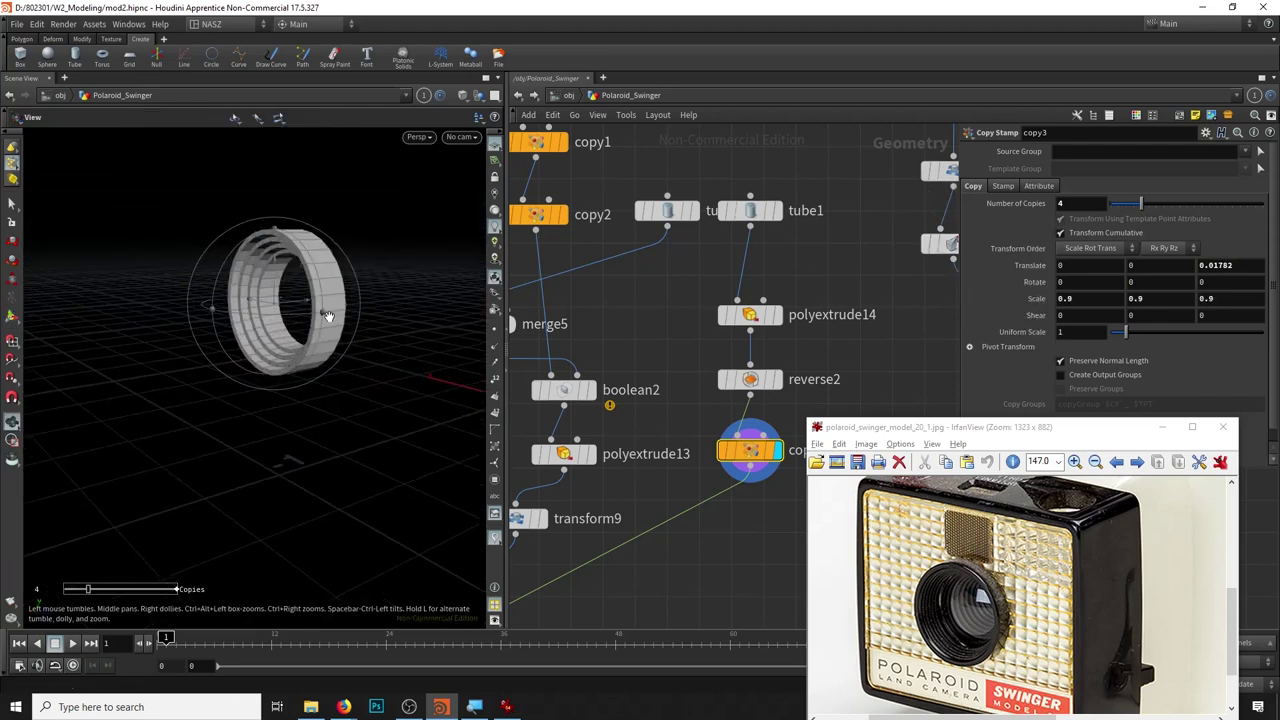
pyautogui.scroll(5, 320, 417)
pyautogui.scroll(4, 320, 417)
pyautogui.press('Return')
pyautogui.moveTo(271, 400); pyautogui.dragTo(333, 352)
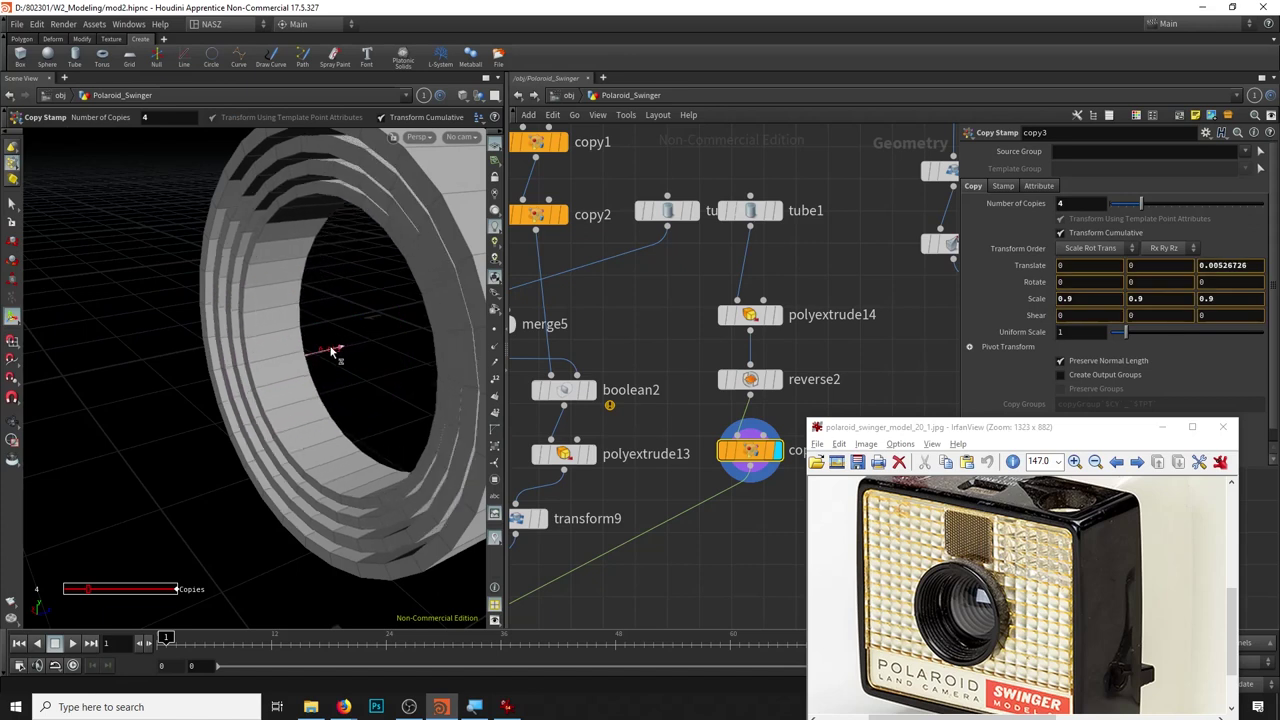
pyautogui.press('r')
# Move copy3 beside reverse2 in the network and start a node search.
pyautogui.moveTo(875, 354); pyautogui.dragTo(747, 346, button='middle')
pyautogui.moveTo(622, 445)
pyautogui.mouseDown()
pyautogui.moveTo(768, 432)
pyautogui.moveTo(624, 216)
pyautogui.mouseUp()
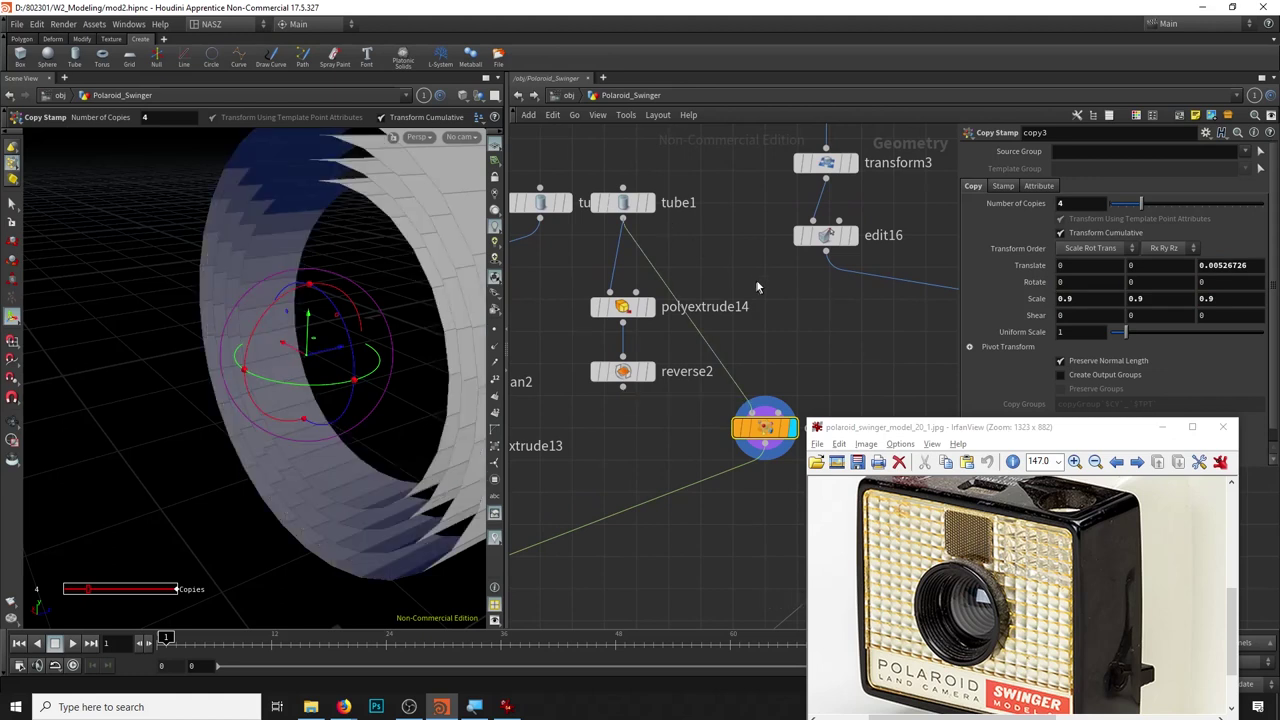
pyautogui.press('Tab')
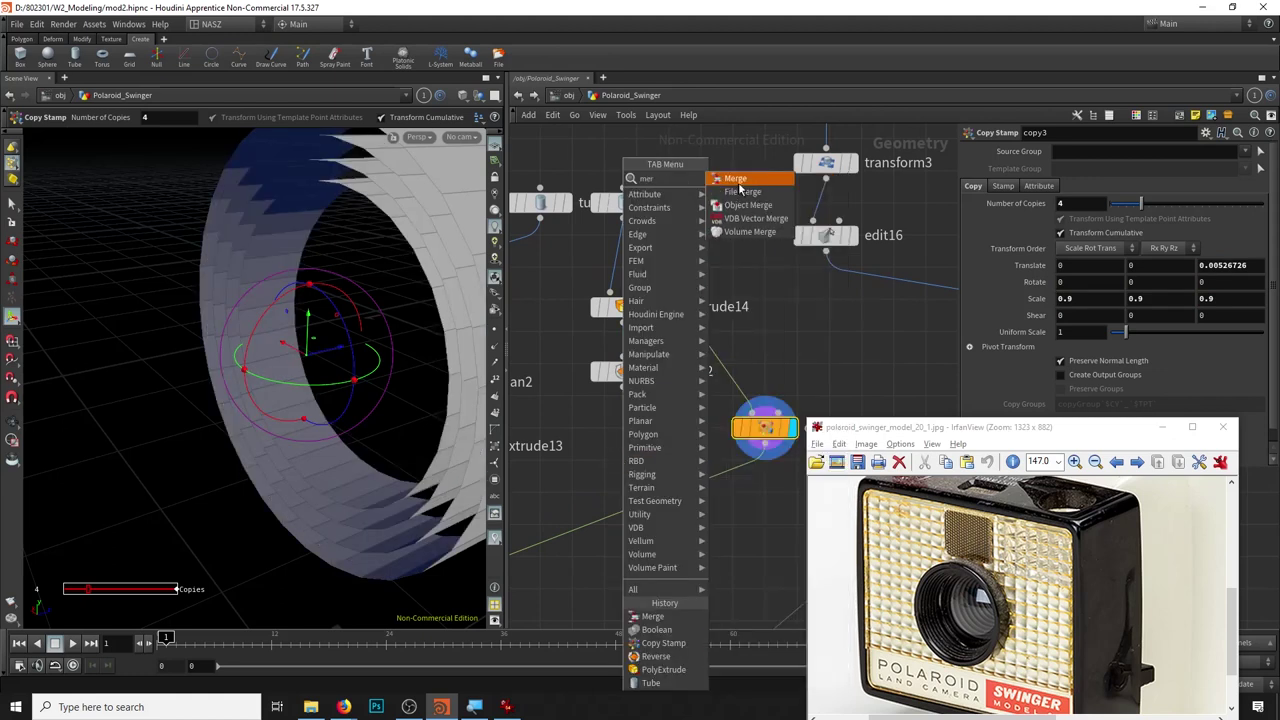
# Place merge6 joining reverse2 and copy3.
pyautogui.press('Escape')
pyautogui.click(643, 477)
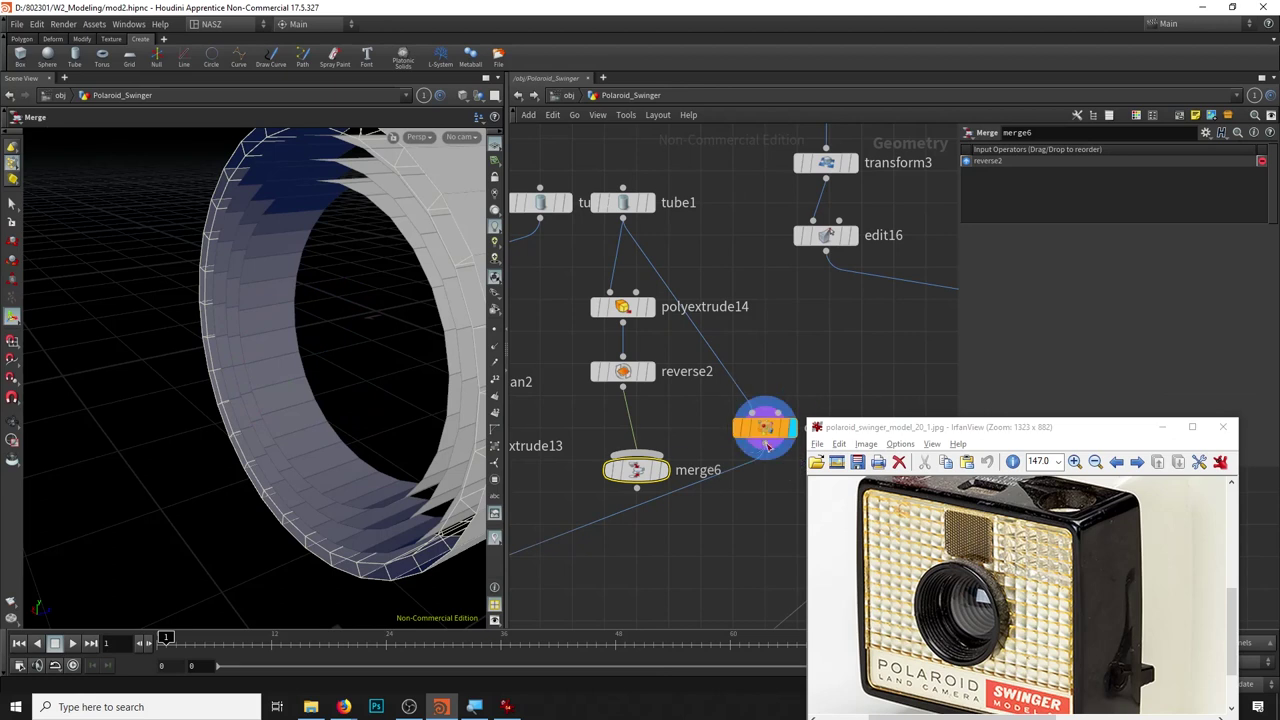
pyautogui.scroll(-5, 636, 497)
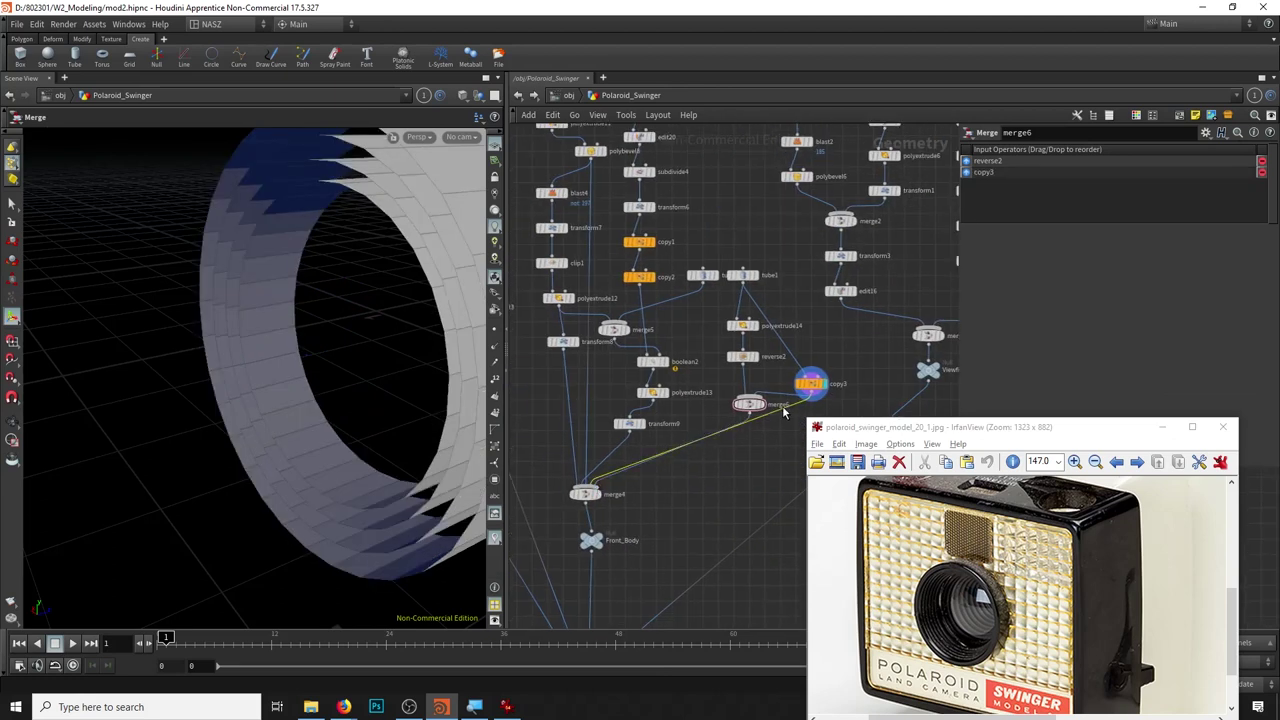
pyautogui.scroll(5, 784, 307)
pyautogui.scroll(-3, 603, 311)
pyautogui.press('Tab')
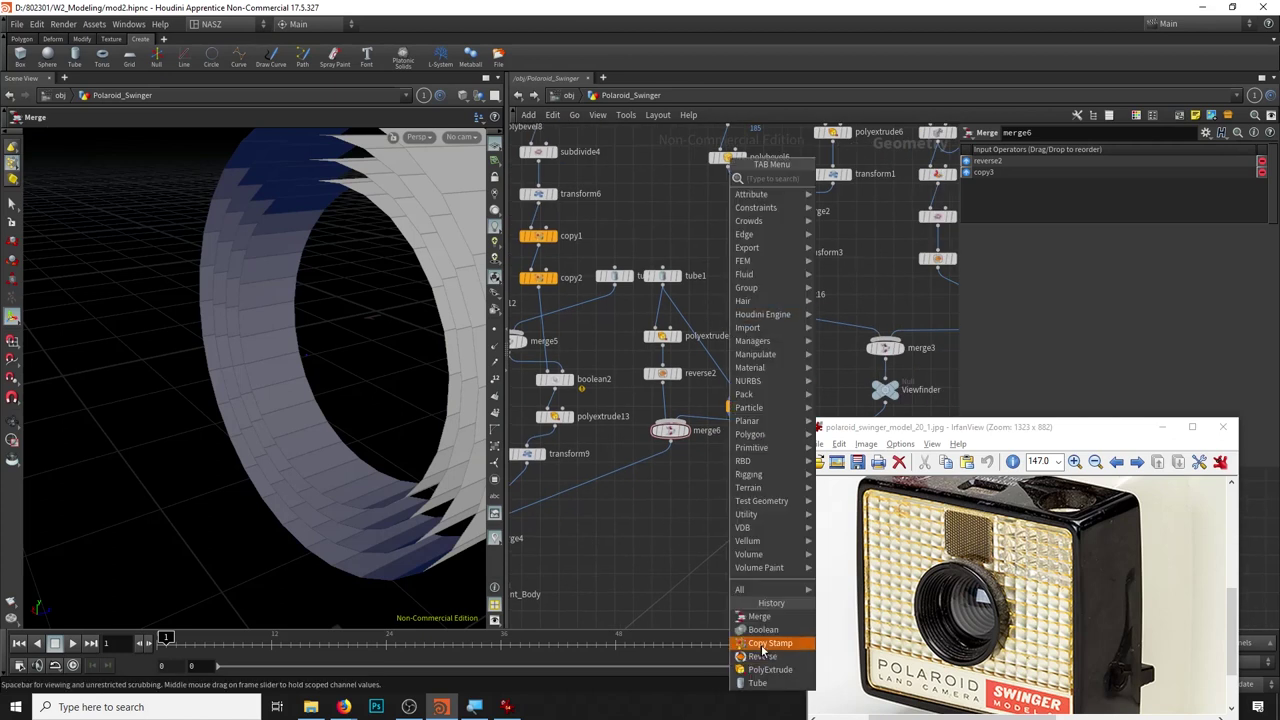
pyautogui.press('Escape')
pyautogui.scroll(3, 738, 330)
# Insert a copy of polyextrude14 between tube1 and copy3 with distance -0.0033.
pyautogui.click(585, 371)
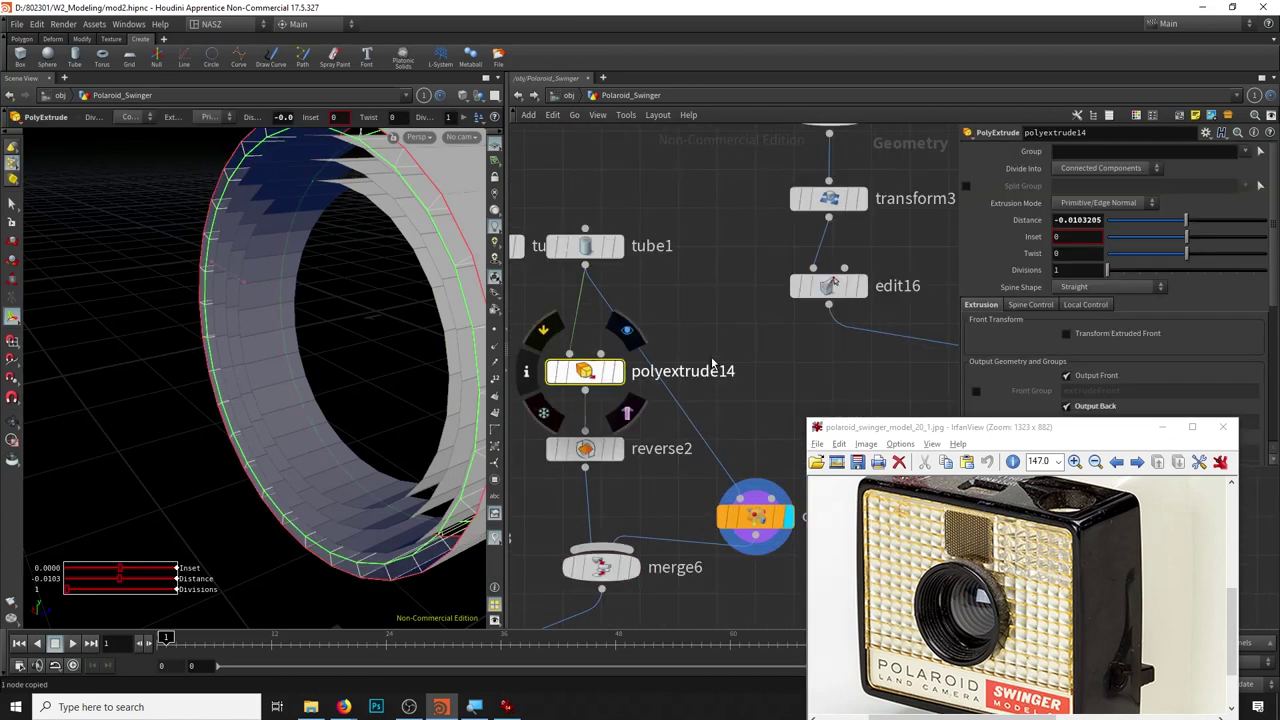
pyautogui.hotkey('ctrl', 'v')
pyautogui.moveTo(737, 340); pyautogui.dragTo(717, 371)
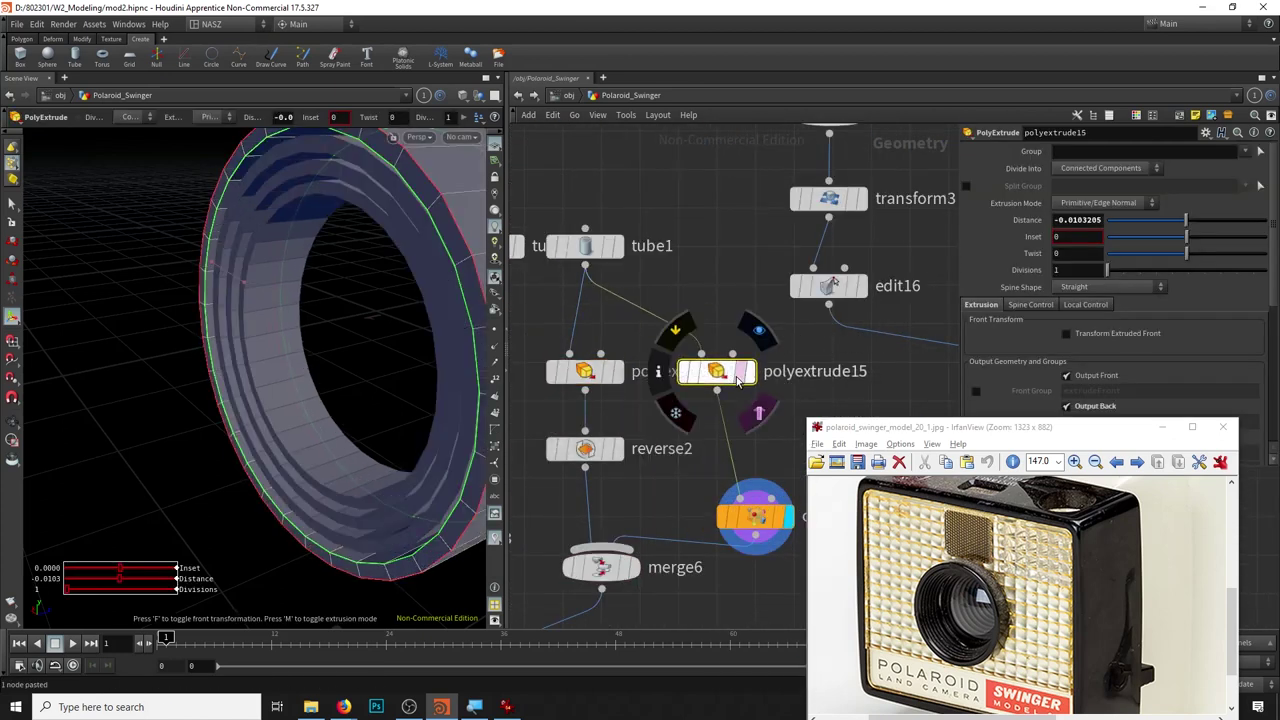
pyautogui.moveTo(1084, 272); pyautogui.dragTo(1133, 255, button='middle')
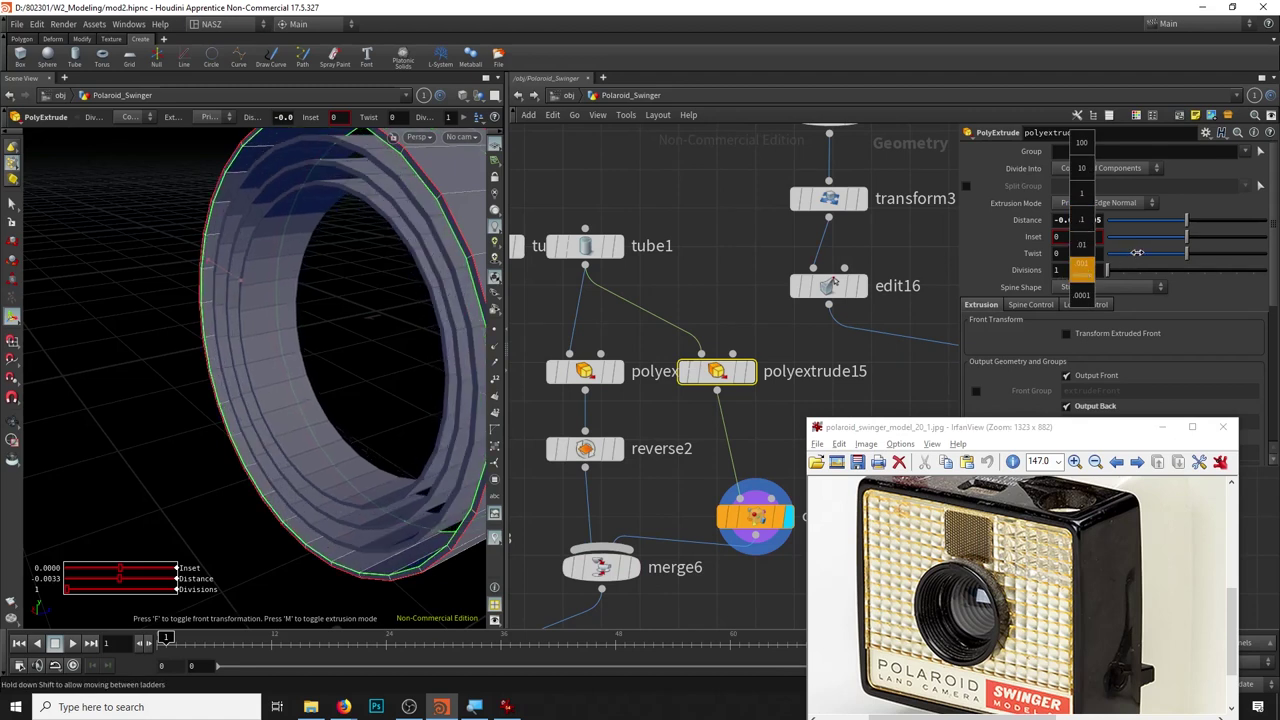
# Display merge6's merged ring, undoing an accidental rewiring of copy3.
pyautogui.moveTo(711, 458); pyautogui.dragTo(558, 480, button='middle')
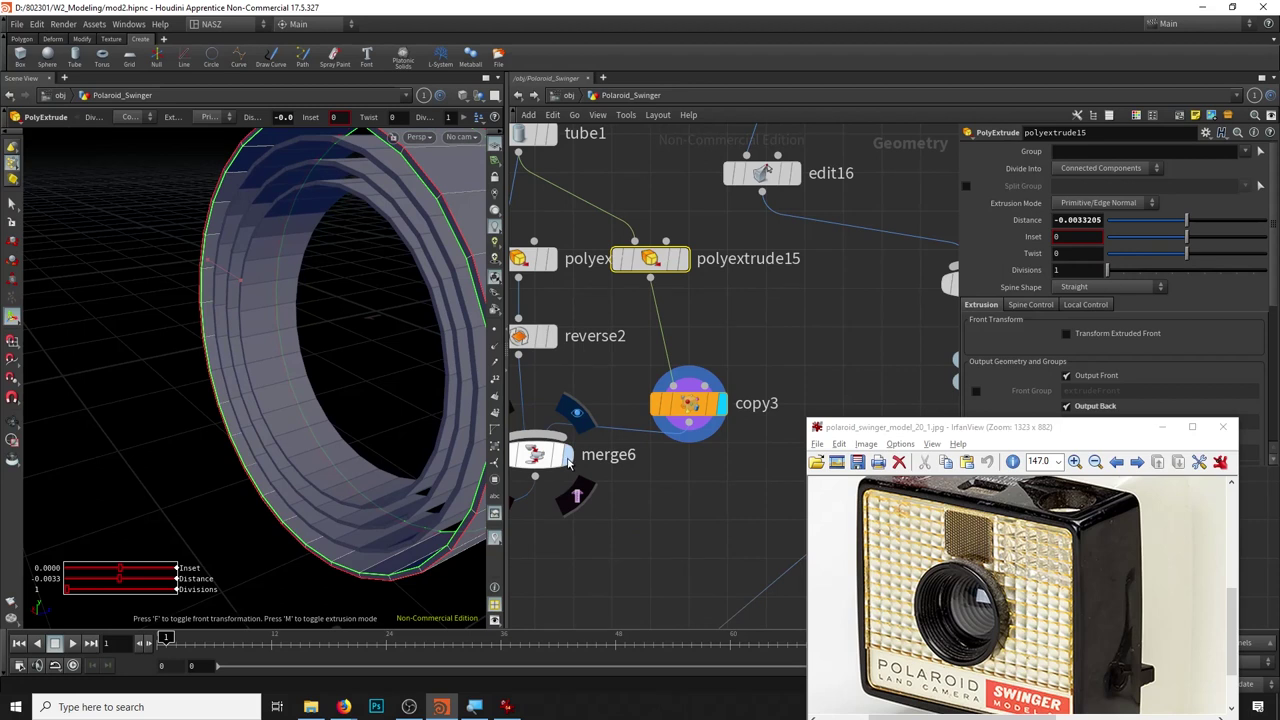
pyautogui.click(568, 458)
pyautogui.moveTo(366, 277)
pyautogui.mouseDown()
pyautogui.moveTo(394, 294)
pyautogui.moveTo(387, 317)
pyautogui.mouseUp()
pyautogui.moveTo(703, 347); pyautogui.dragTo(775, 340, button='middle')
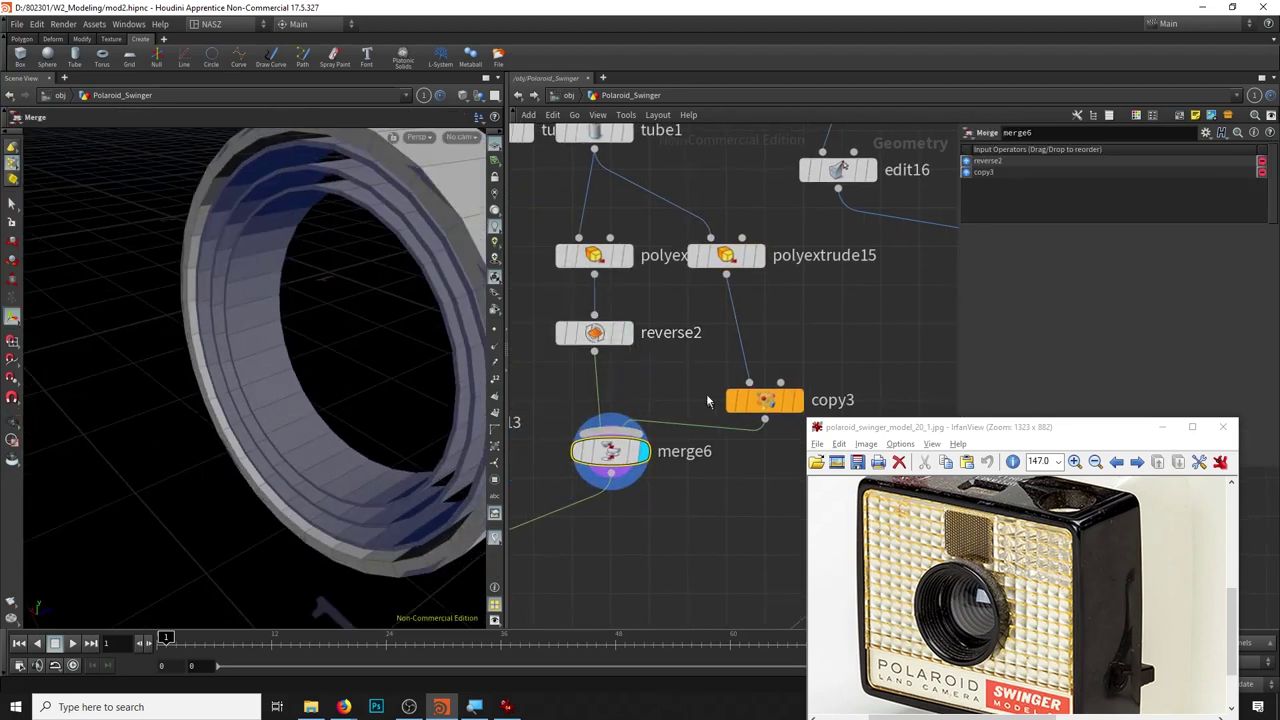
pyautogui.click(750, 385)
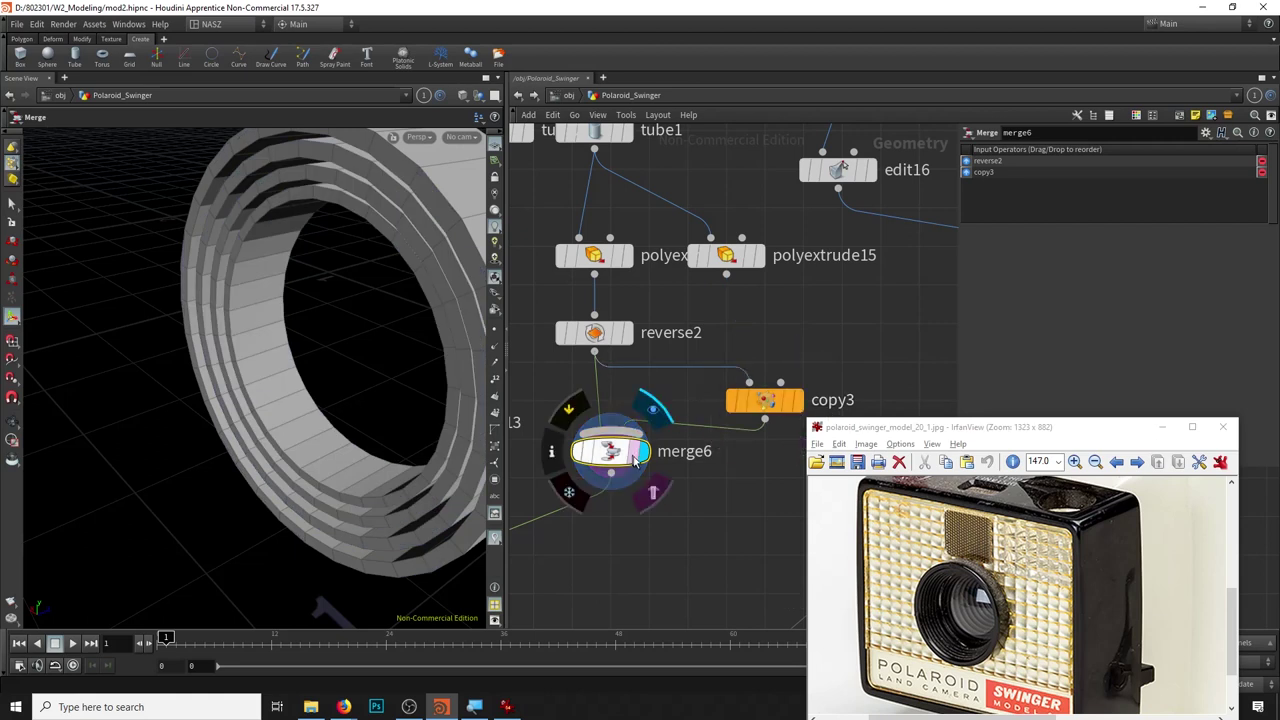
pyautogui.hotkey('ctrl', 'z')
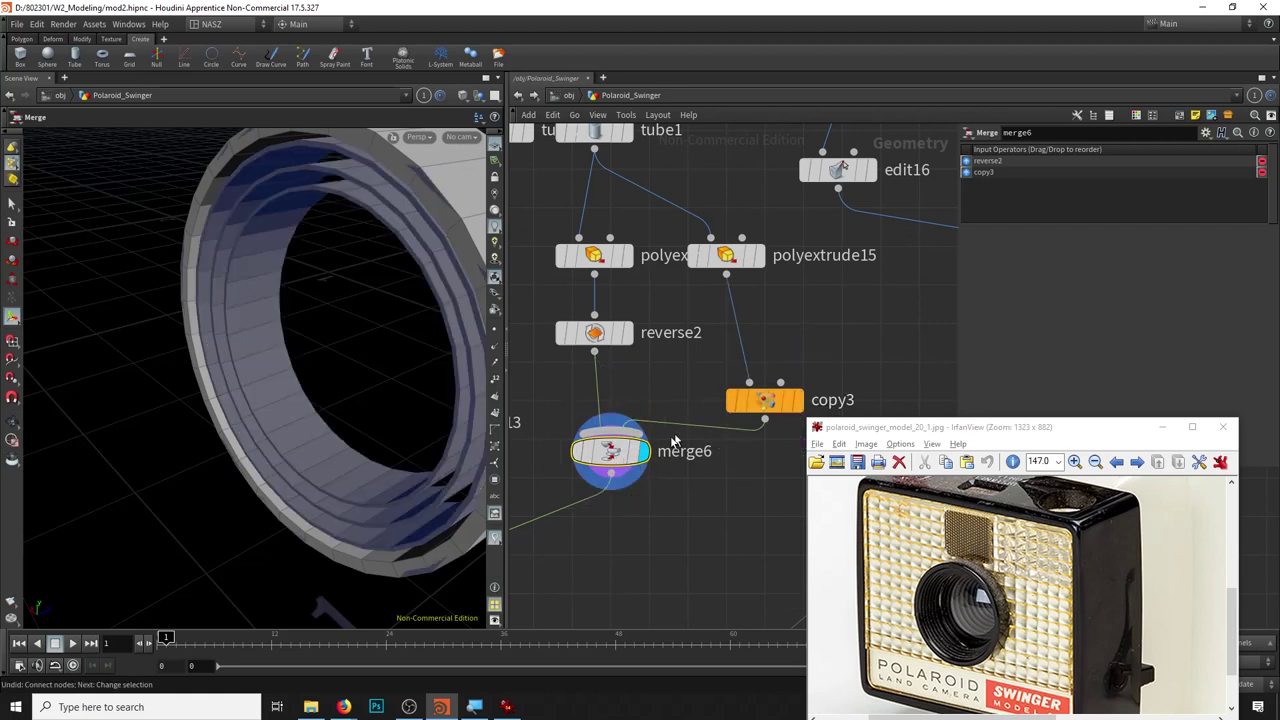
pyautogui.moveTo(727, 256)
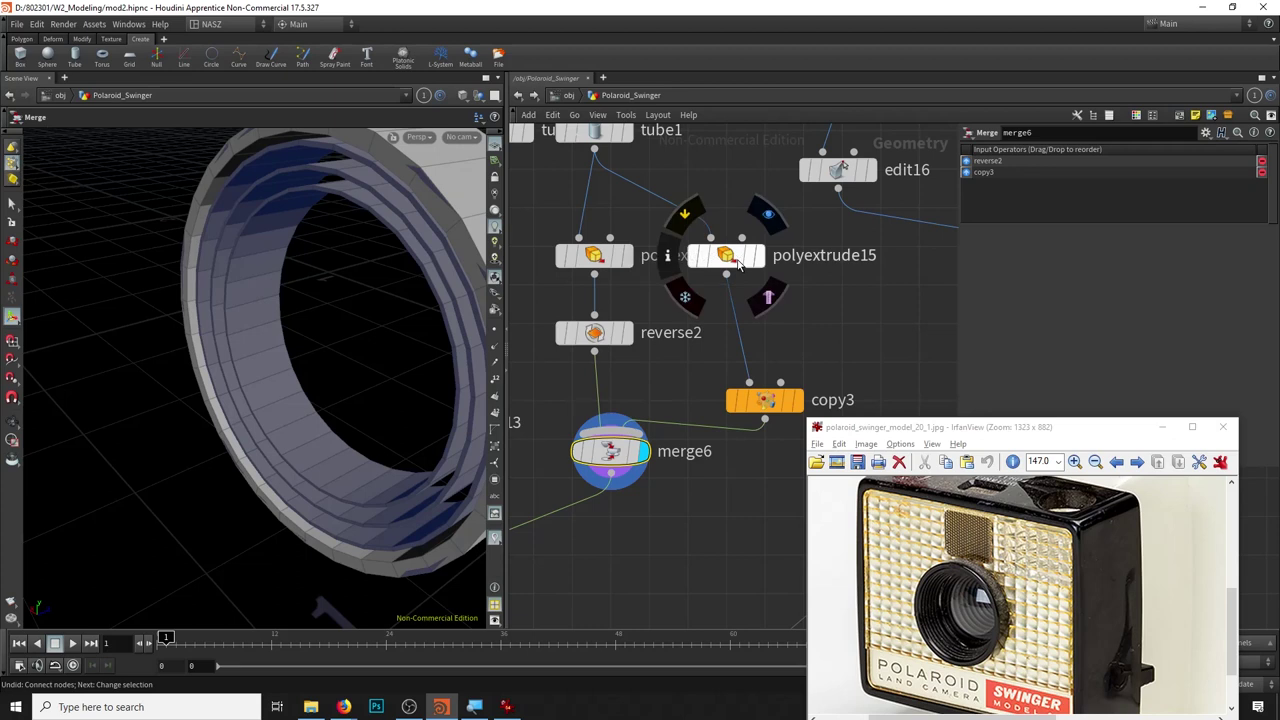
# Insert transform10 between polyextrude15 and copy3 and switch the viewport to Top view.
pyautogui.click(738, 263)
pyautogui.press('Tab')
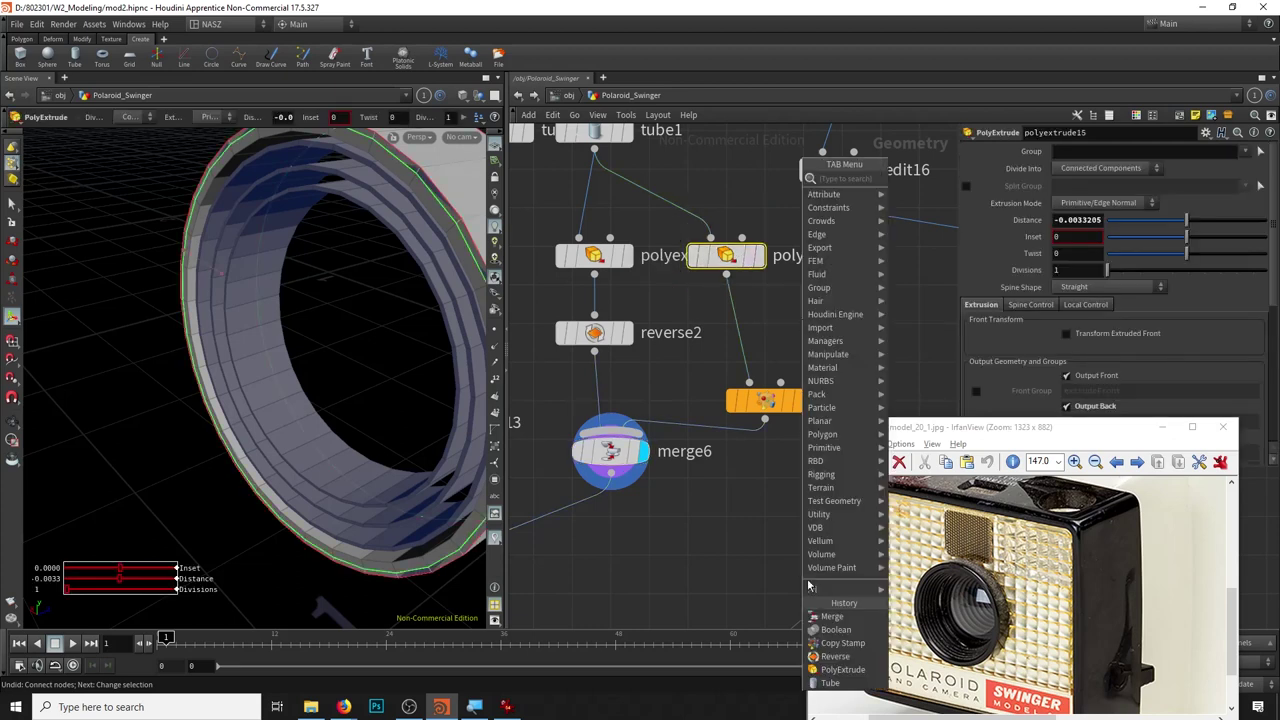
pyautogui.click(925, 285)
pyautogui.click(737, 333)
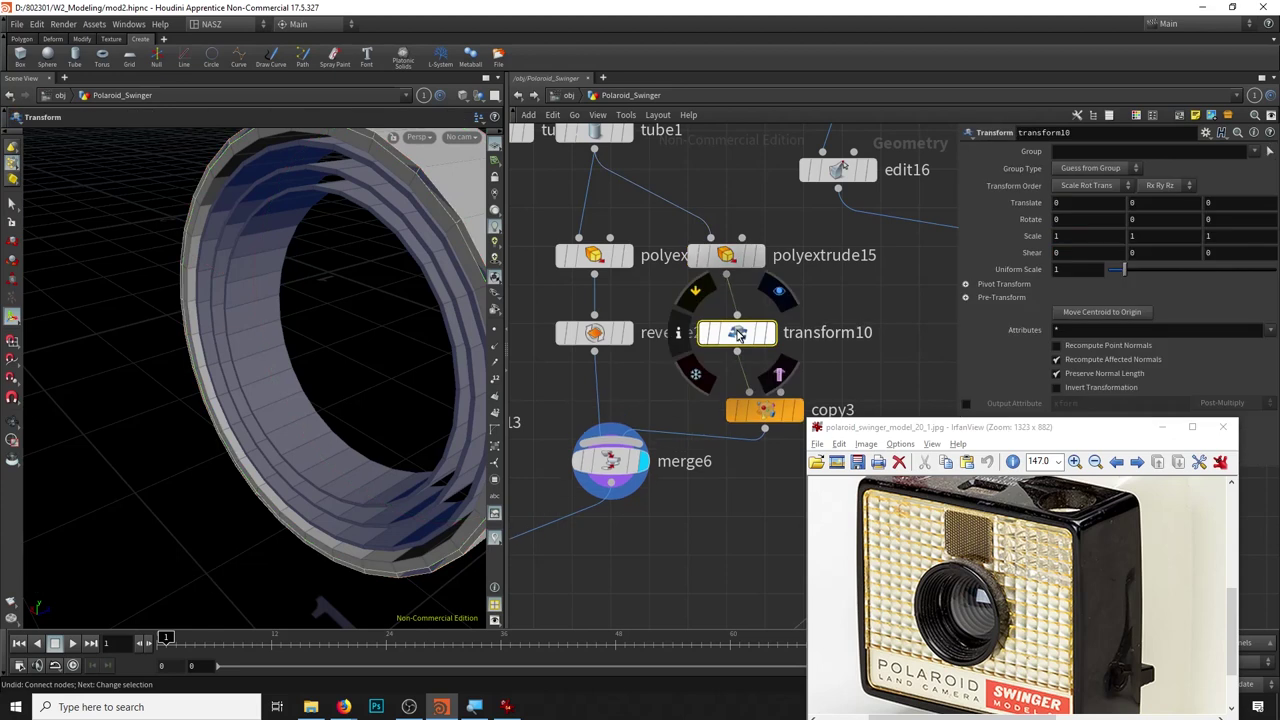
pyautogui.scroll(-5, 455, 345)
pyautogui.keyDown('alt'); pyautogui.moveTo(430, 345); pyautogui.dragTo(300, 340); pyautogui.keyUp('alt')
pyautogui.click(418, 137)
pyautogui.moveTo(424, 164)
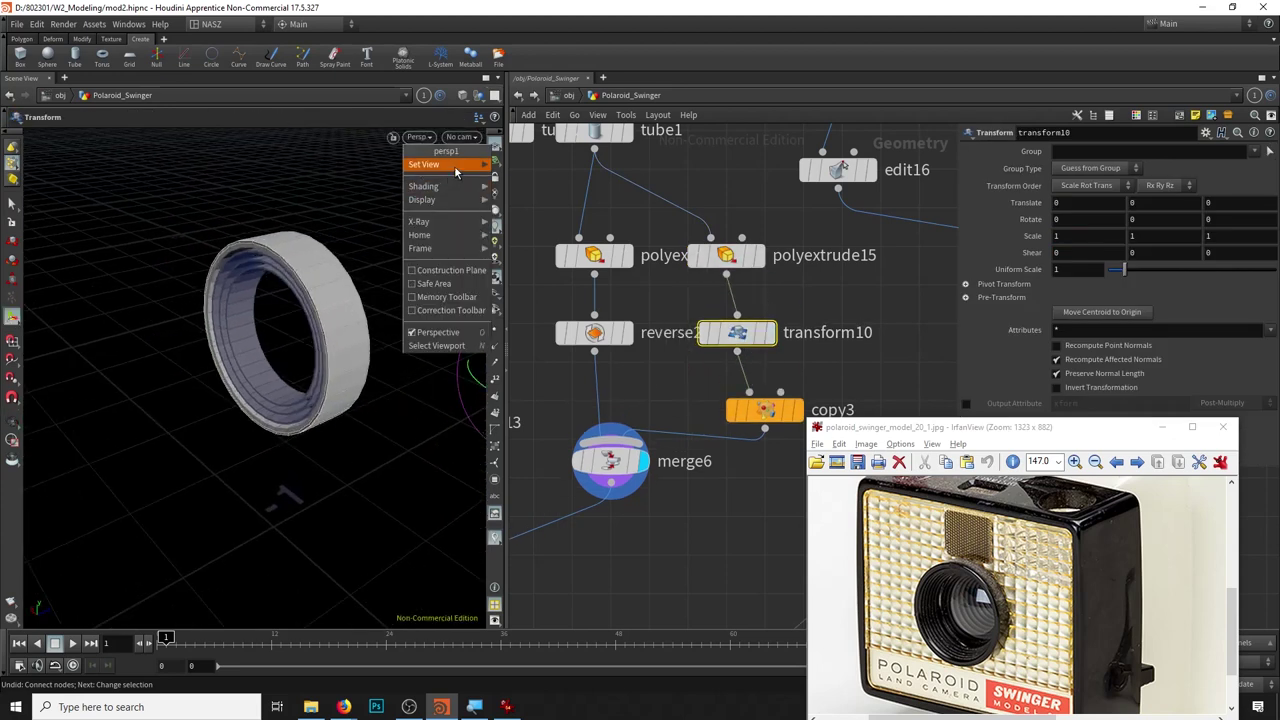
pyautogui.click(547, 184)
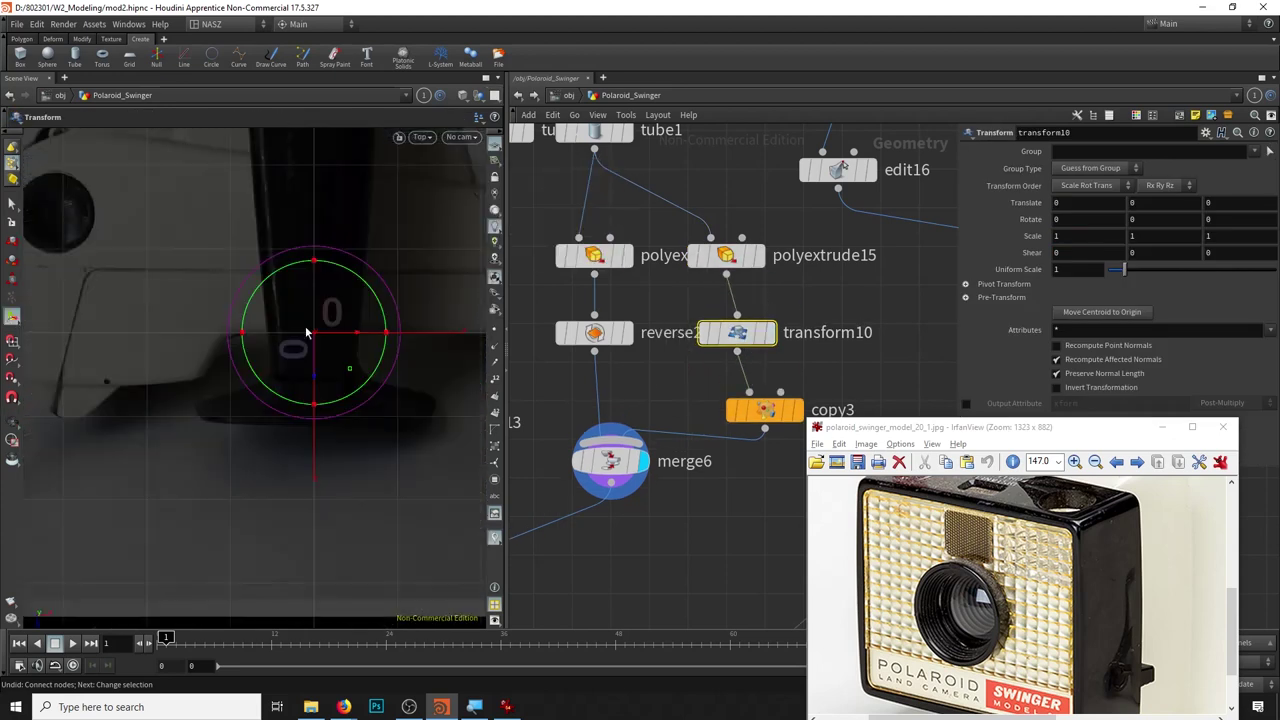
# Offset transform10 slightly along Z, checking it from Right and Perspective views.
pyautogui.press('t')
pyautogui.press('Return')
pyautogui.moveTo(296, 322); pyautogui.dragTo(293, 382)
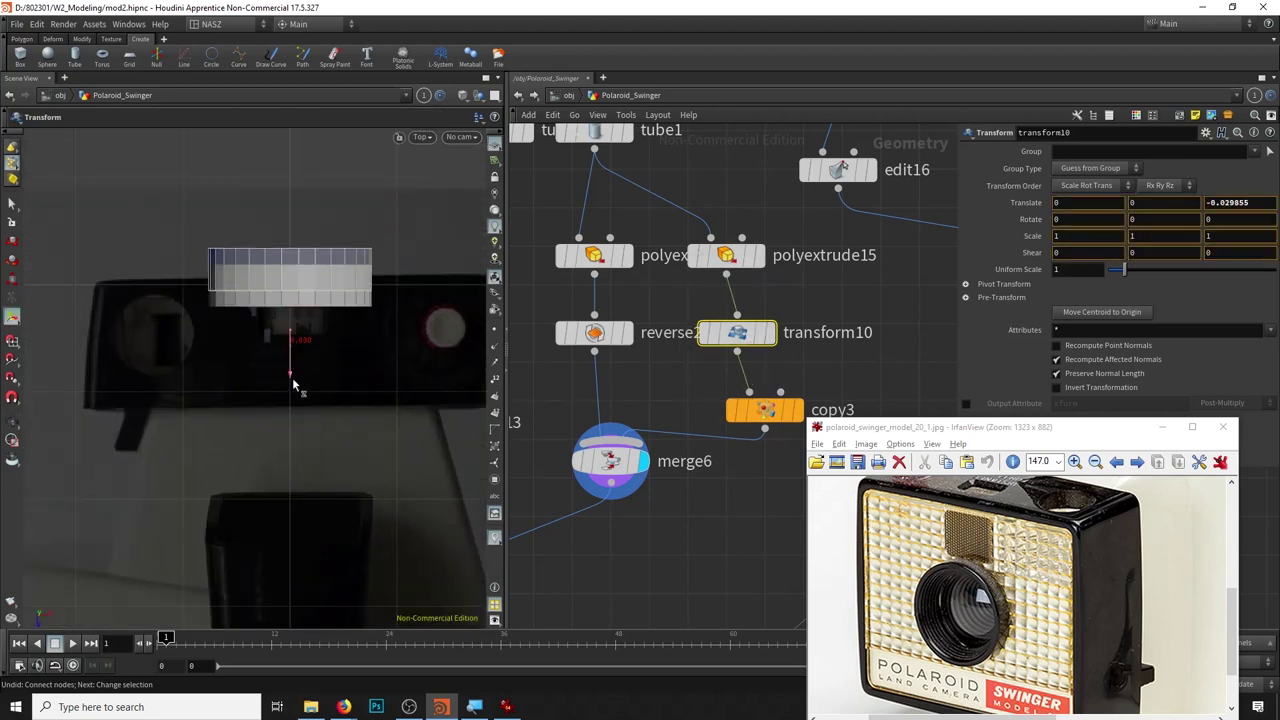
pyautogui.hotkey('ctrl', 'z')
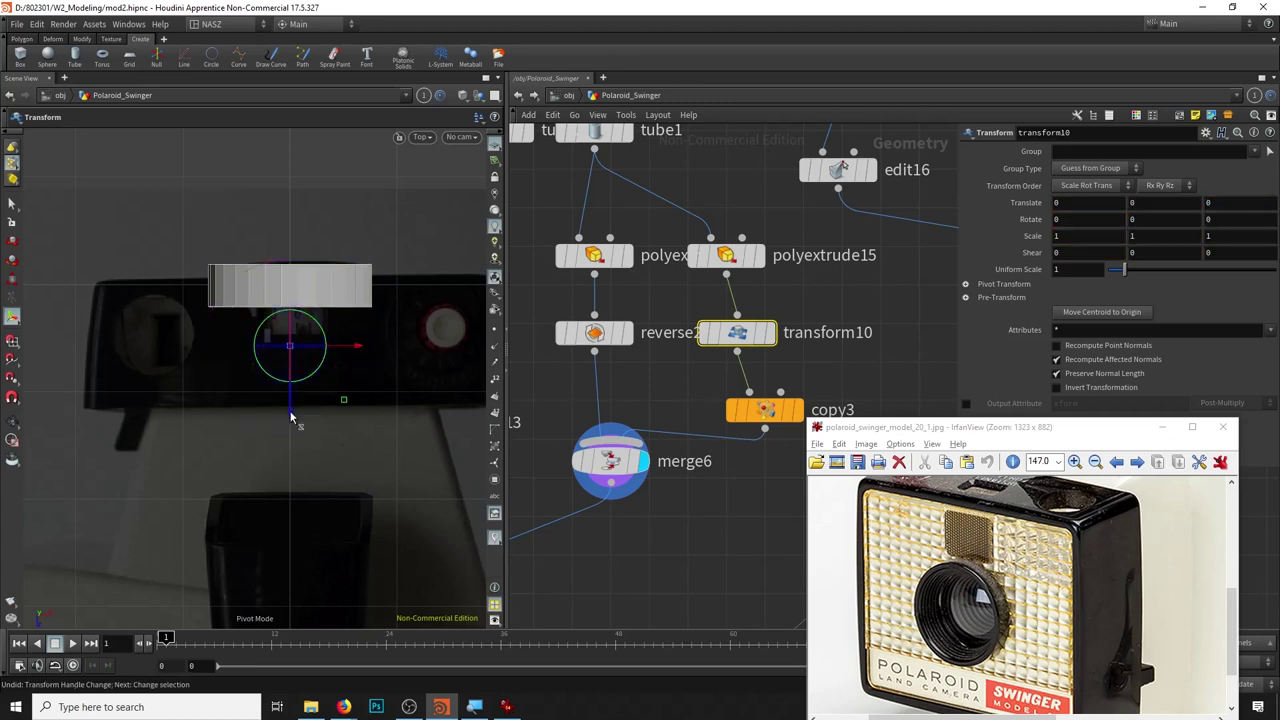
pyautogui.moveTo(291, 418); pyautogui.dragTo(293, 337)
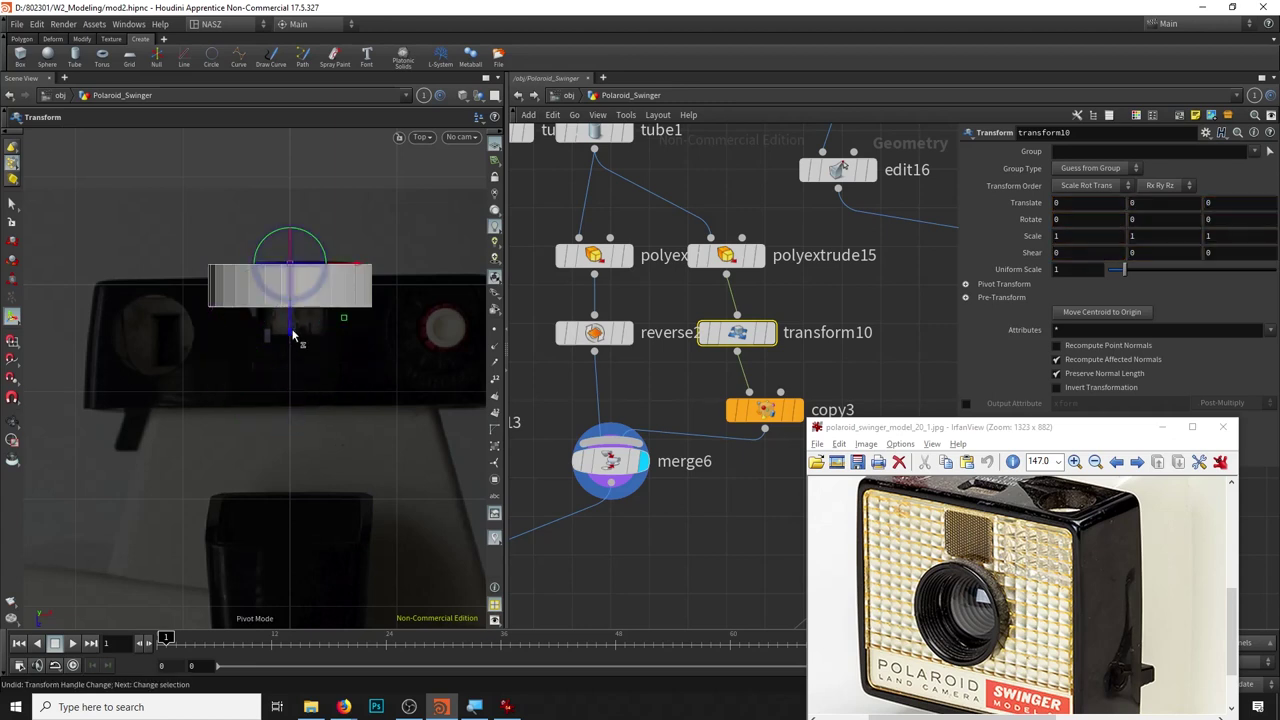
pyautogui.click(421, 137)
pyautogui.click(540, 206)
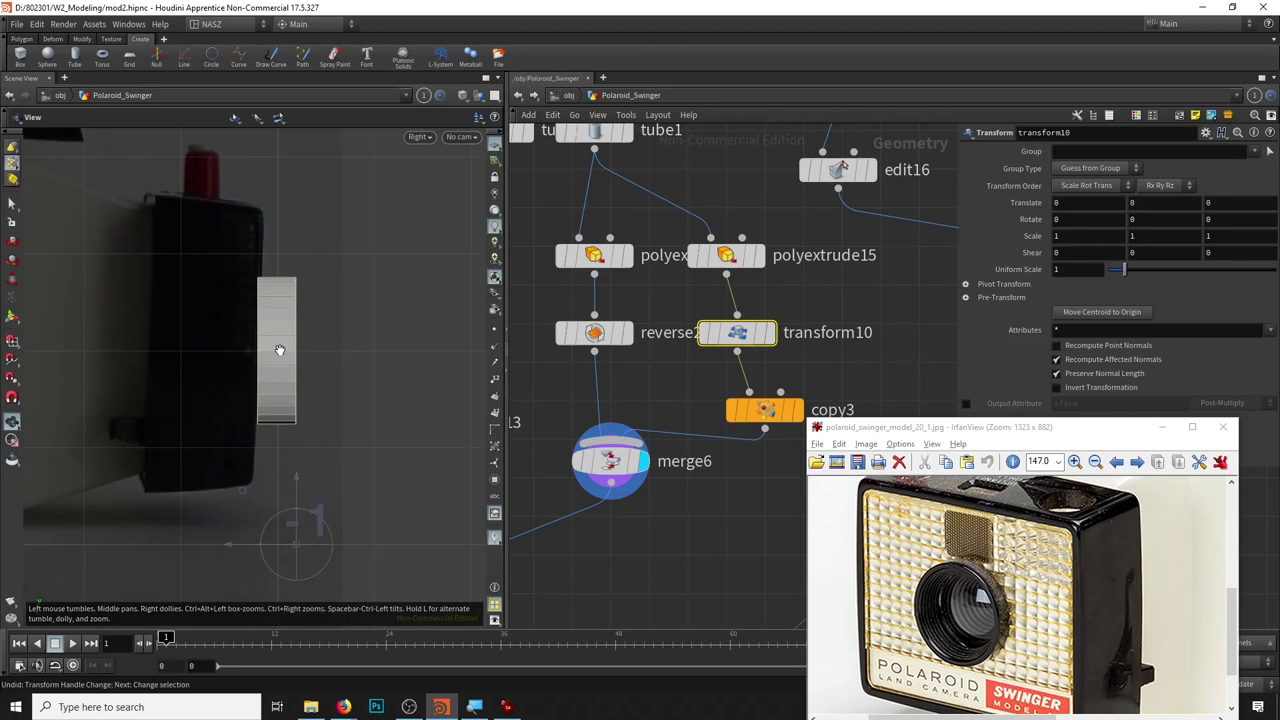
pyautogui.press('Return')
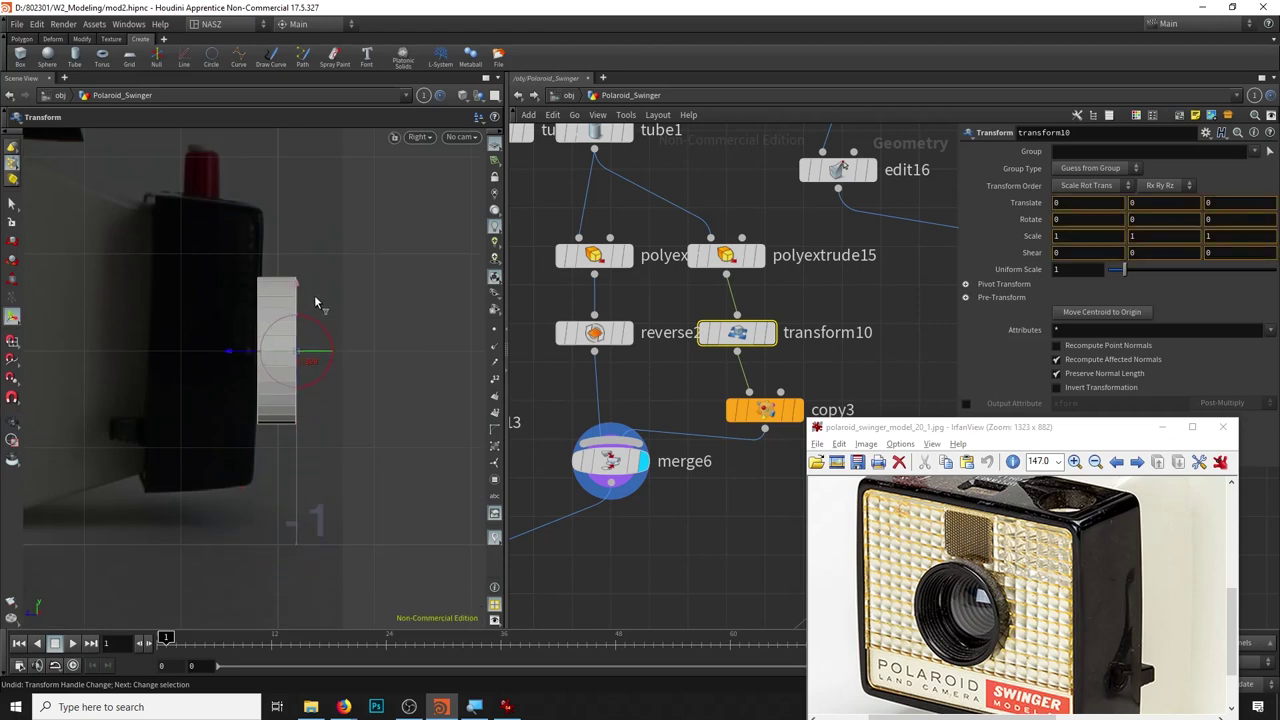
pyautogui.press('r')
pyautogui.click(421, 137)
pyautogui.click(529, 170)
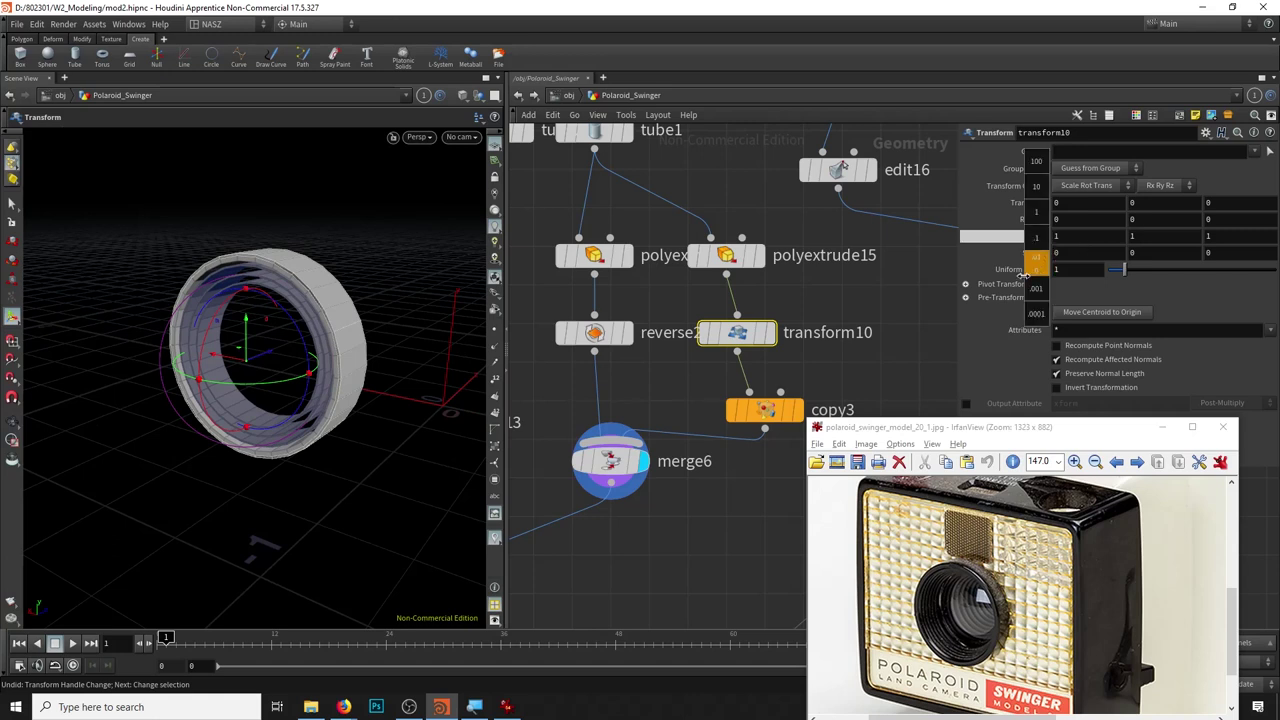
# Scale transform10 down to 0.92.
pyautogui.moveTo(1027, 275); pyautogui.dragTo(968, 294, button='middle')
pyautogui.press('Escape')
pyautogui.scroll(3, 228, 328)
pyautogui.moveTo(228, 328)
pyautogui.mouseDown()
pyautogui.moveTo(251, 291)
pyautogui.moveTo(270, 326)
pyautogui.mouseUp()
pyautogui.press('Return')
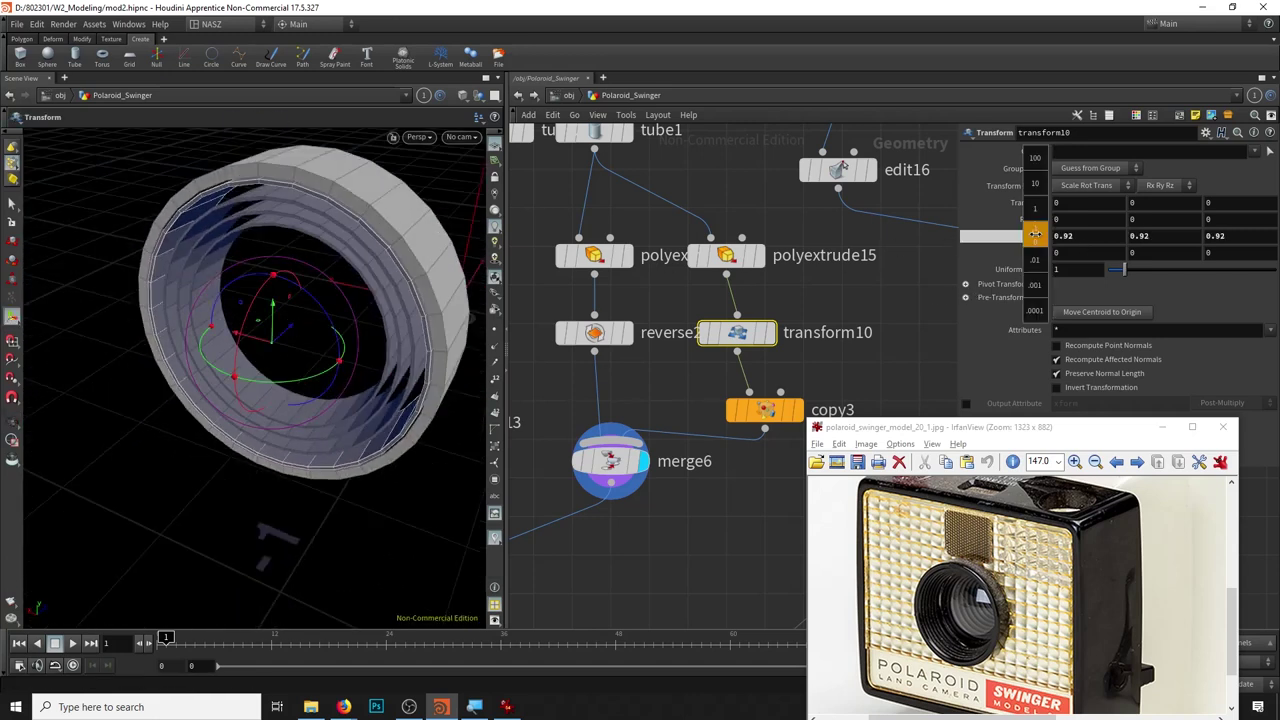
pyautogui.moveTo(286, 329)
pyautogui.keyDown('alt'); pyautogui.mouseDown()
pyautogui.moveTo(336, 310)
pyautogui.moveTo(223, 328)
pyautogui.moveTo(200, 360)
pyautogui.mouseUp(); pyautogui.keyUp('alt')
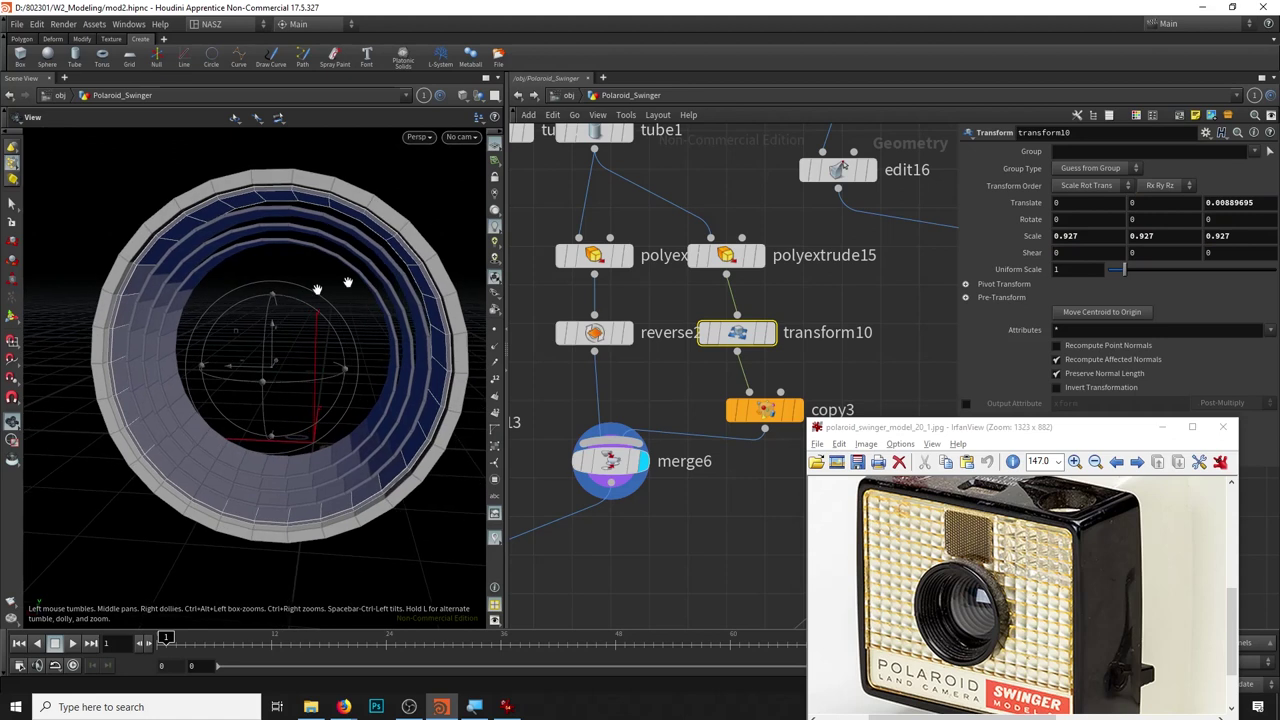
# Set polyextrude15's extrusion distance to -0.0053.
pyautogui.click(726, 255)
pyautogui.moveTo(1092, 263); pyautogui.dragTo(1030, 270, button='middle')
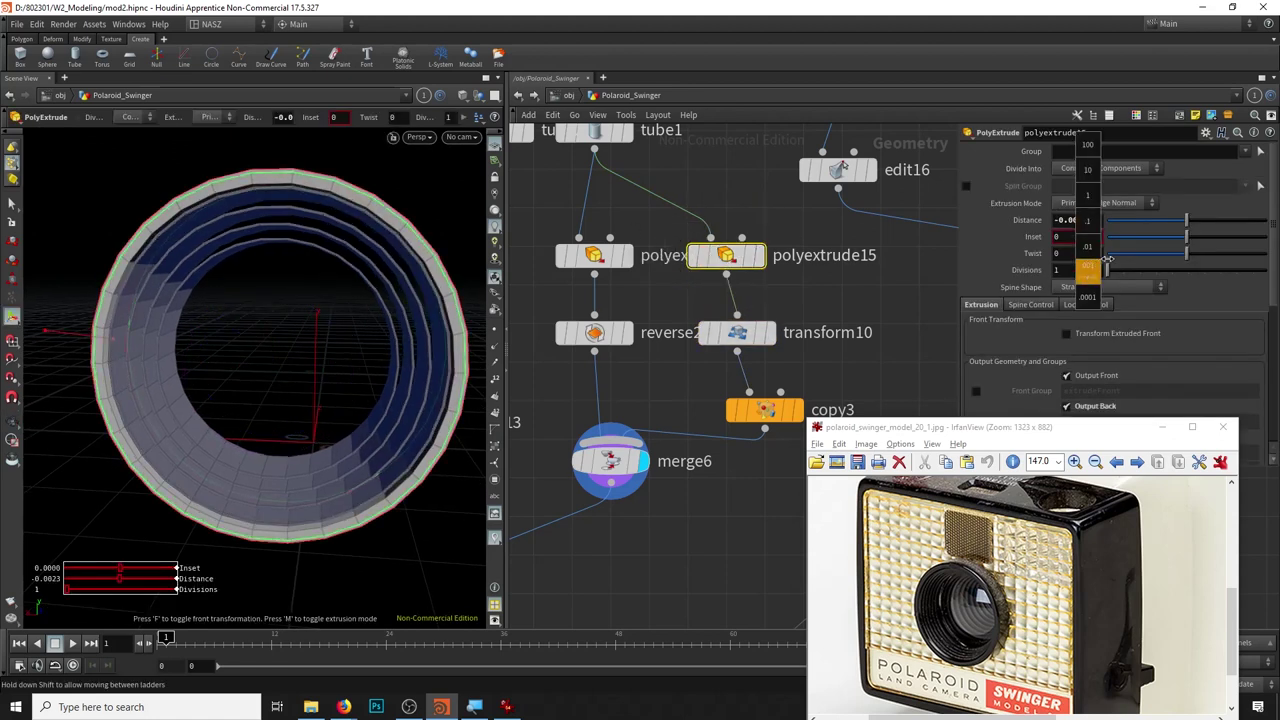
pyautogui.moveTo(1030, 270); pyautogui.dragTo(1088, 219, button='middle')
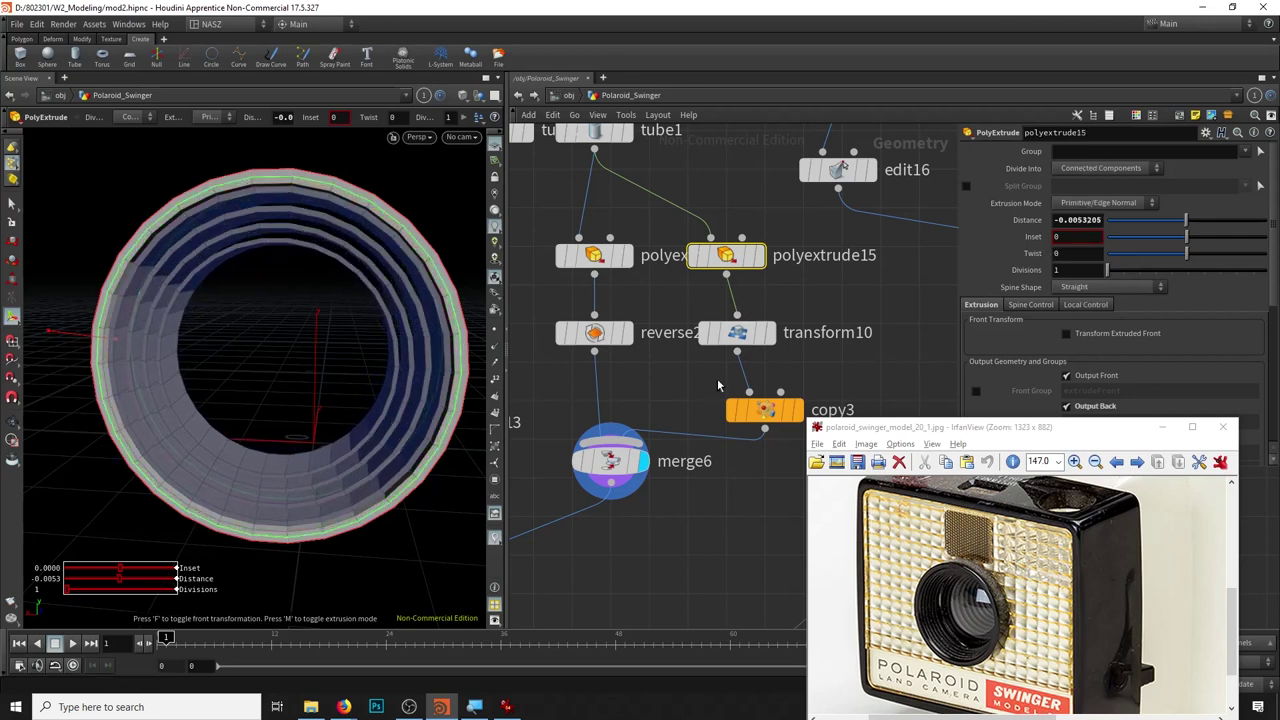
# Raise transform10's uniform scale to 0.932, then select copy3.
pyautogui.click(738, 333)
pyautogui.moveTo(297, 234)
pyautogui.mouseDown()
pyautogui.moveTo(391, 220)
pyautogui.moveTo(331, 243)
pyautogui.moveTo(394, 200)
pyautogui.mouseUp()
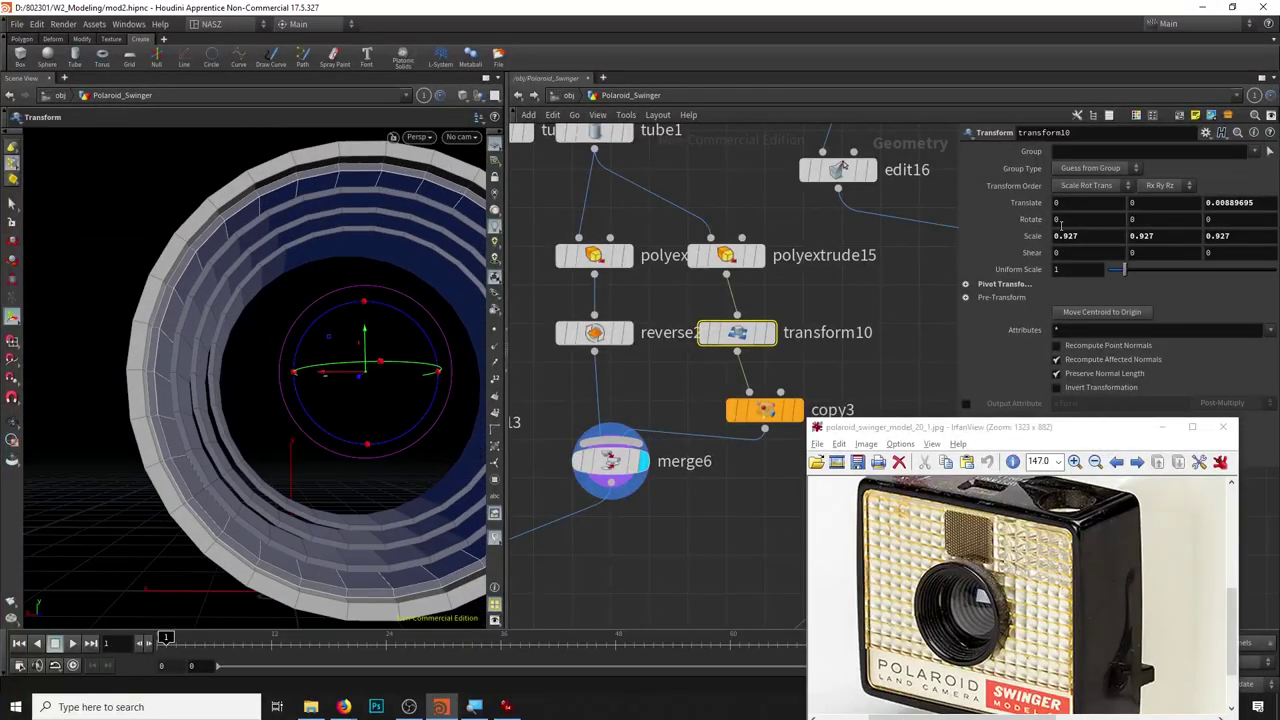
pyautogui.moveTo(1055, 286); pyautogui.dragTo(1068, 285, button='middle')
pyautogui.moveTo(250, 300)
pyautogui.mouseDown()
pyautogui.moveTo(197, 349)
pyautogui.moveTo(300, 330)
pyautogui.mouseUp()
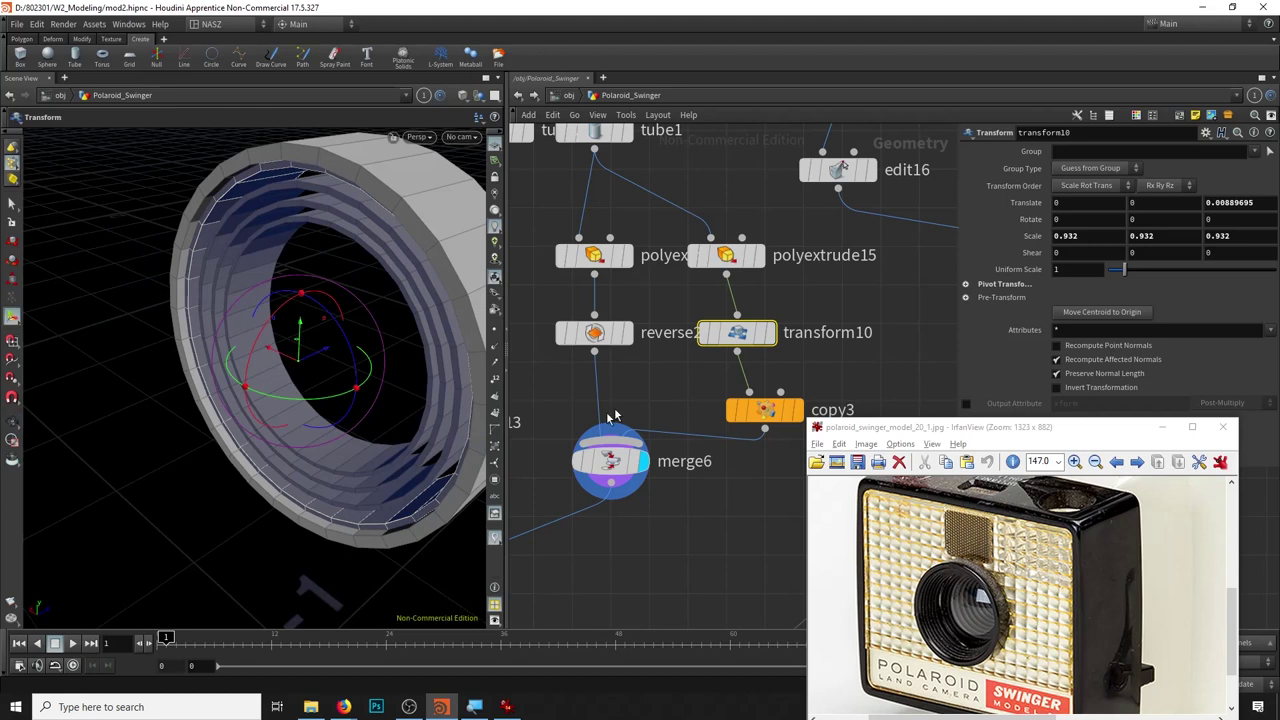
pyautogui.click(764, 410)
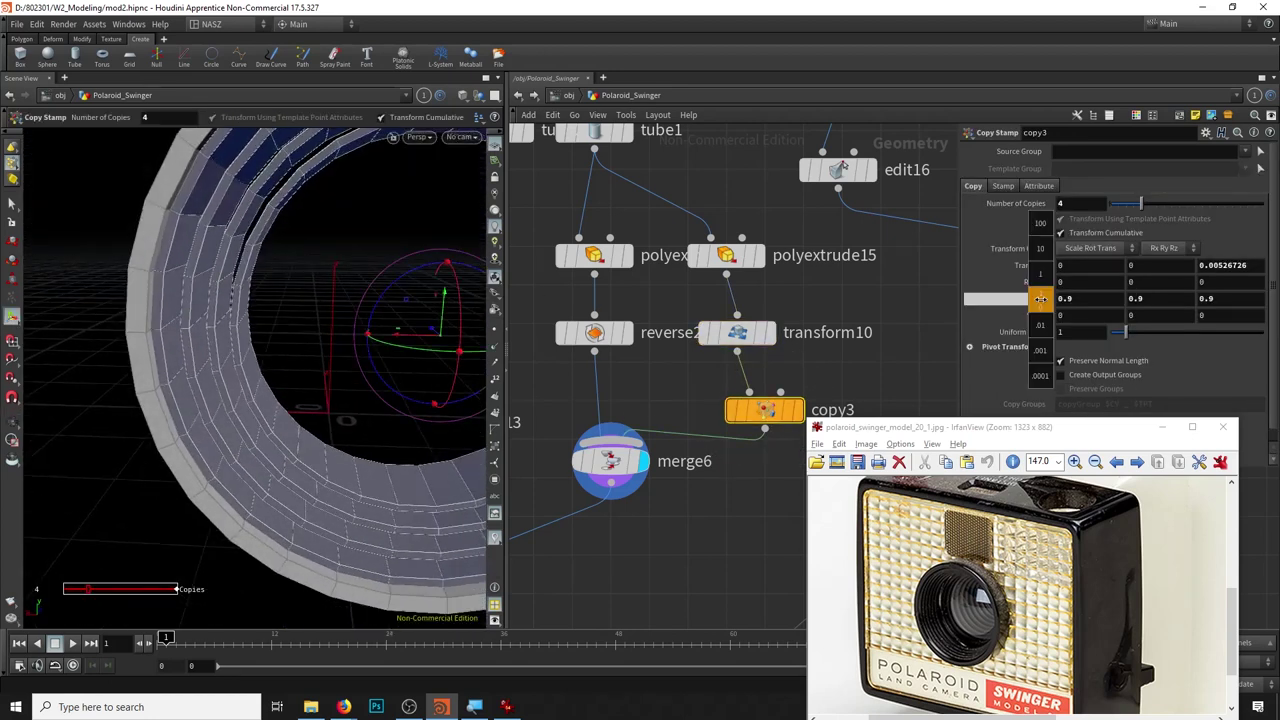
pyautogui.write('1')
# Set copy3's per-copy scale to 0.966.
pyautogui.press('Return')
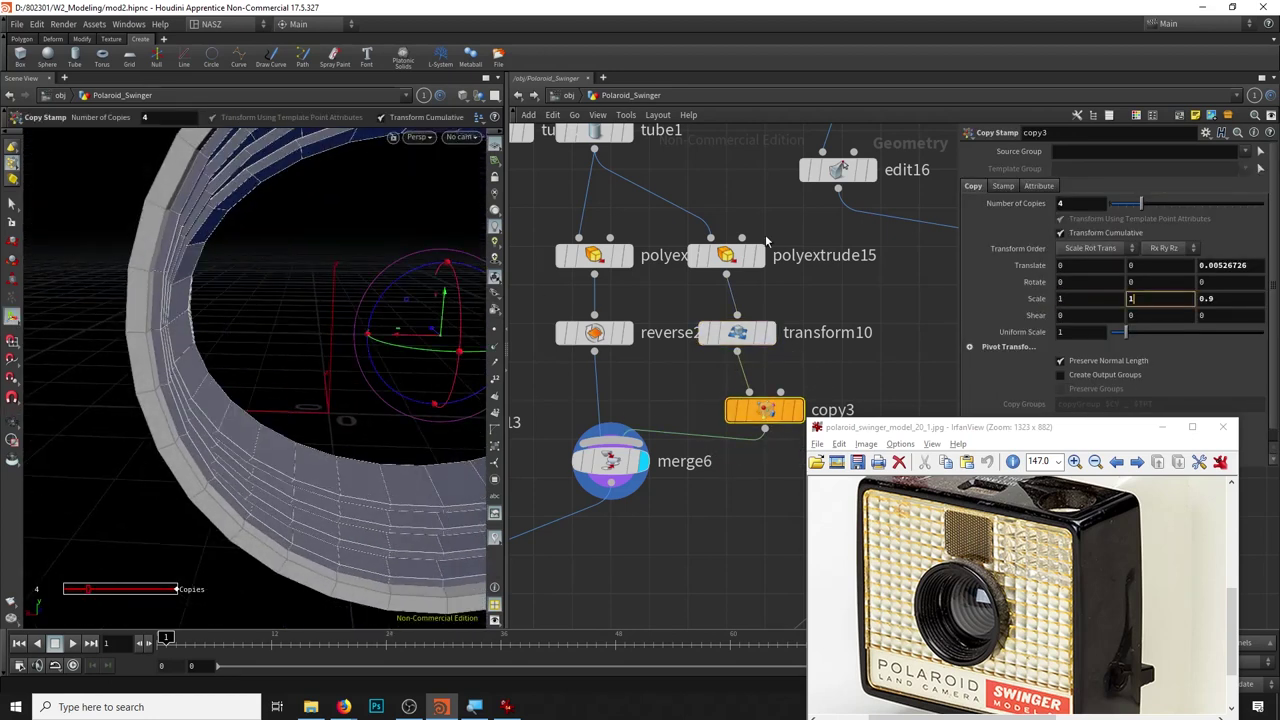
pyautogui.press('Escape')
pyautogui.press('Return')
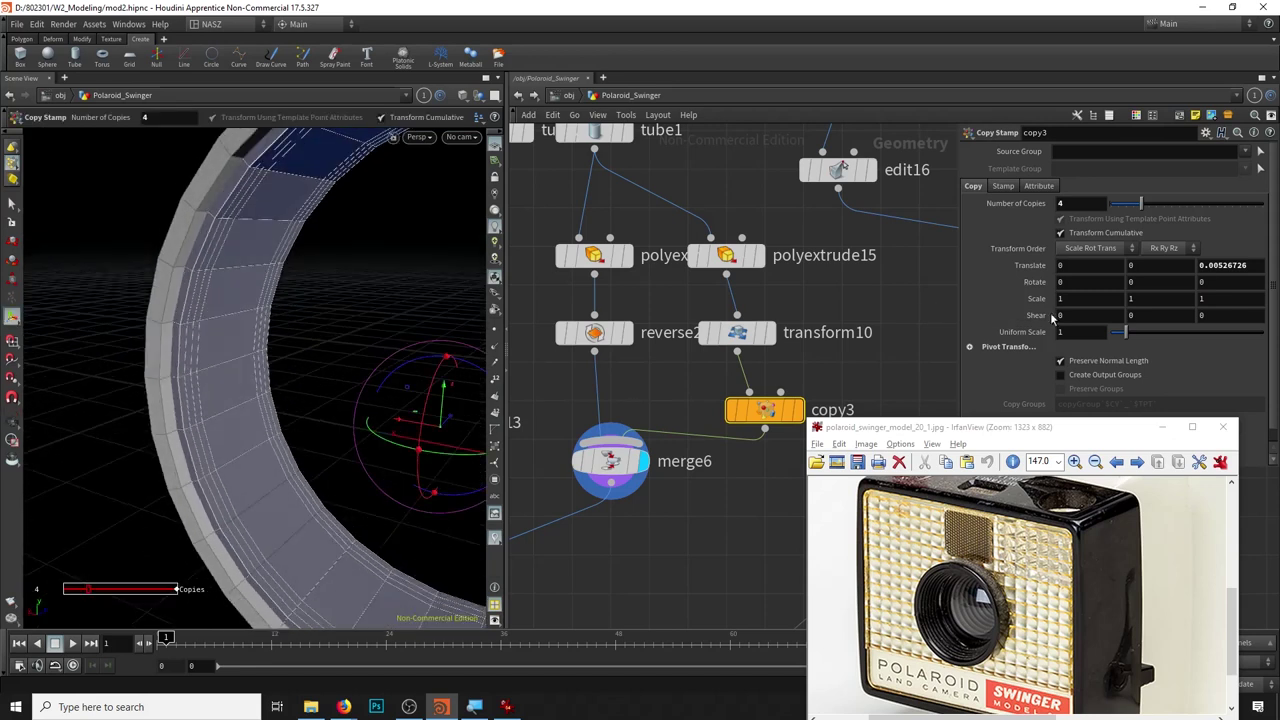
pyautogui.moveTo(1045, 358)
pyautogui.mouseDown(button='middle')
pyautogui.moveTo(1073, 355)
pyautogui.moveTo(1037, 300)
pyautogui.mouseUp(button='middle')
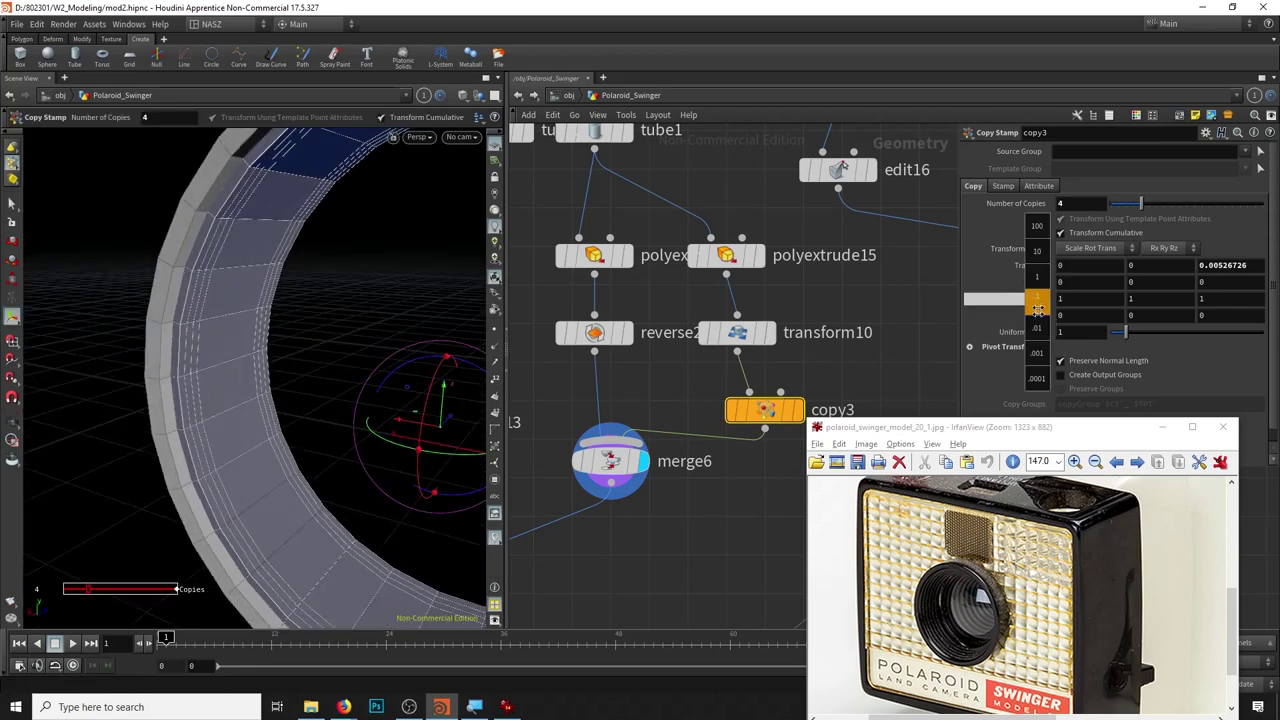
pyautogui.moveTo(1033, 347); pyautogui.dragTo(830, 335, button='middle')
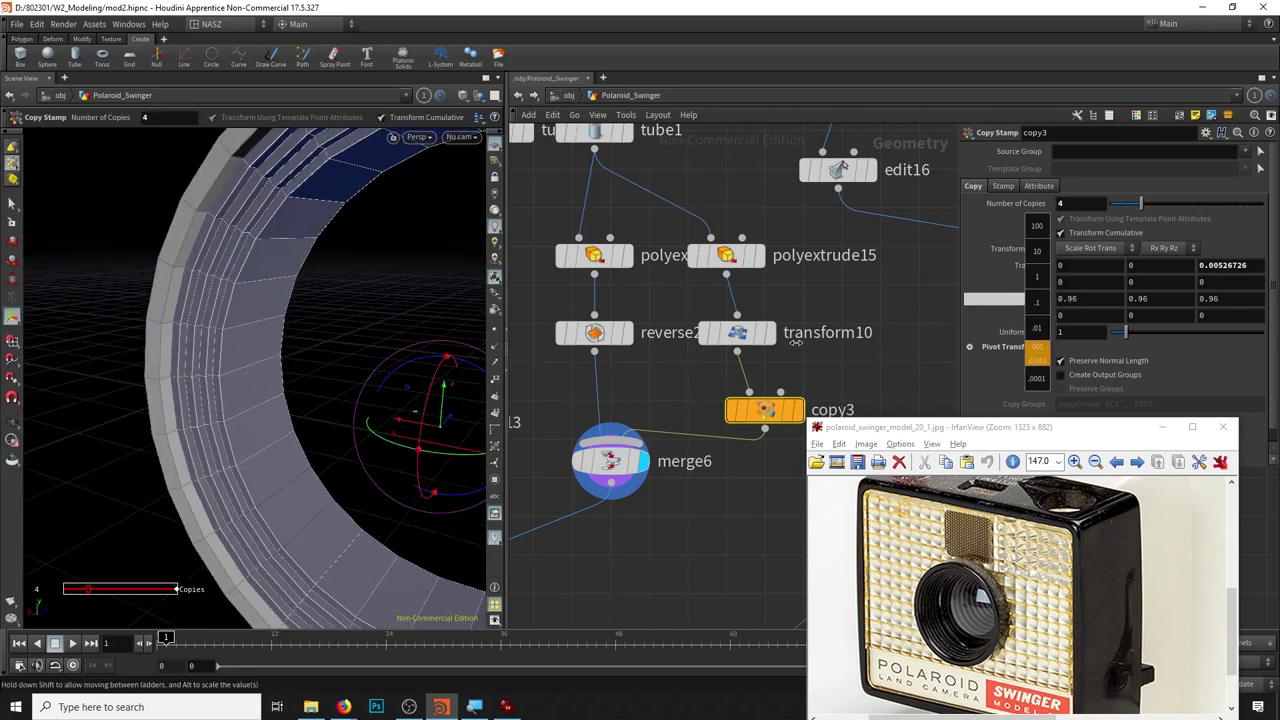
pyautogui.keyDown('alt'); pyautogui.moveTo(354, 254); pyautogui.dragTo(280, 292); pyautogui.keyUp('alt')
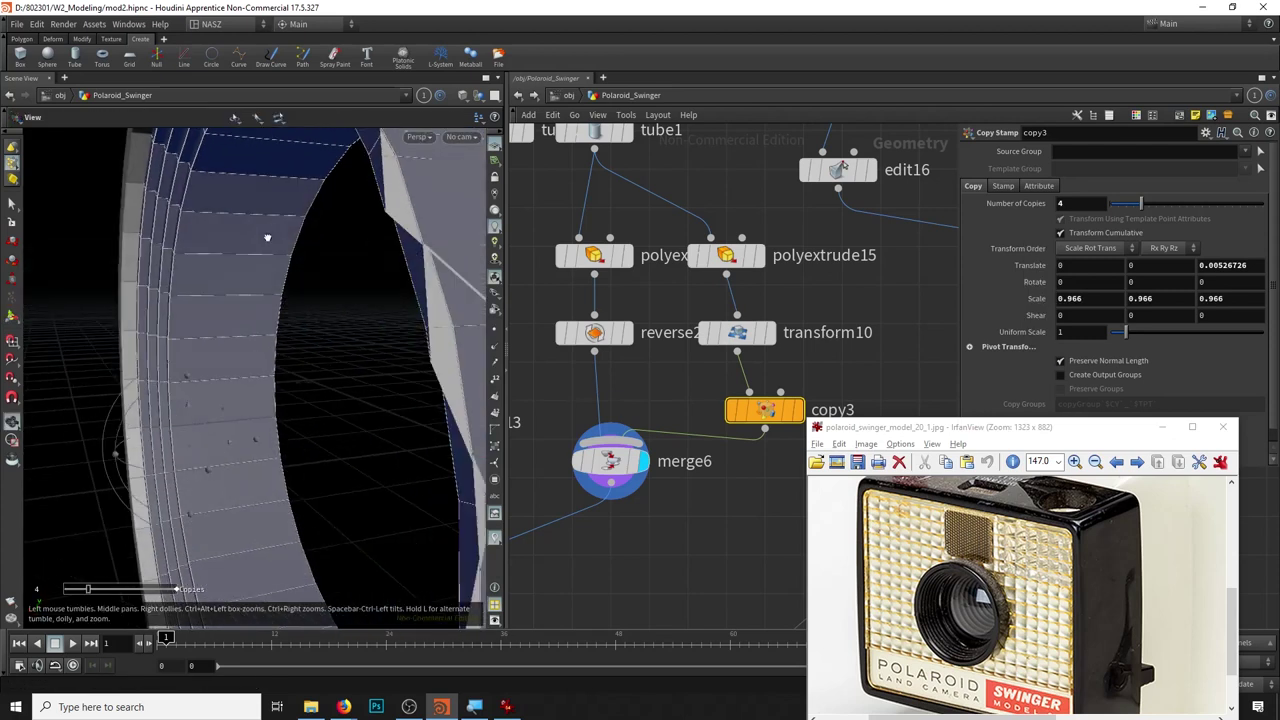
pyautogui.keyDown('alt'); pyautogui.moveTo(176, 450); pyautogui.dragTo(230, 440); pyautogui.keyUp('alt')
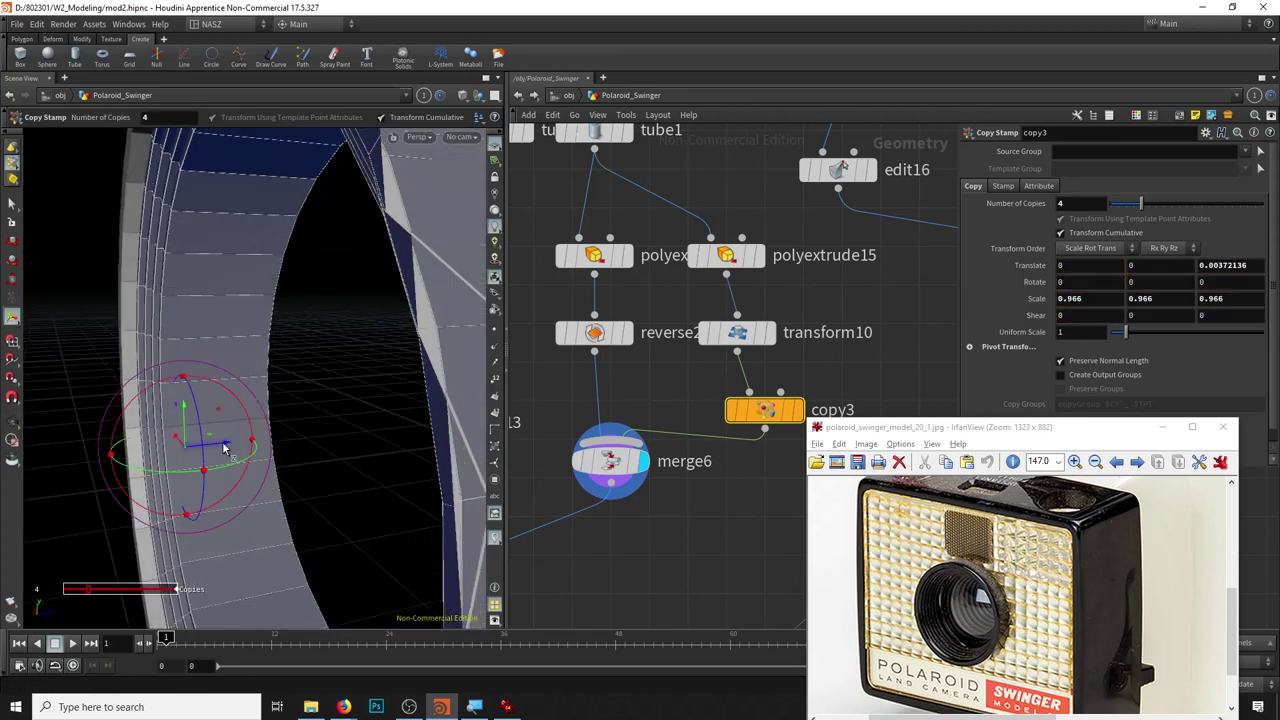
pyautogui.scroll(-5, 250, 380)
# Move reverse2 below merge6, wire it in and display its output.
pyautogui.moveTo(711, 534); pyautogui.dragTo(724, 447, button='middle')
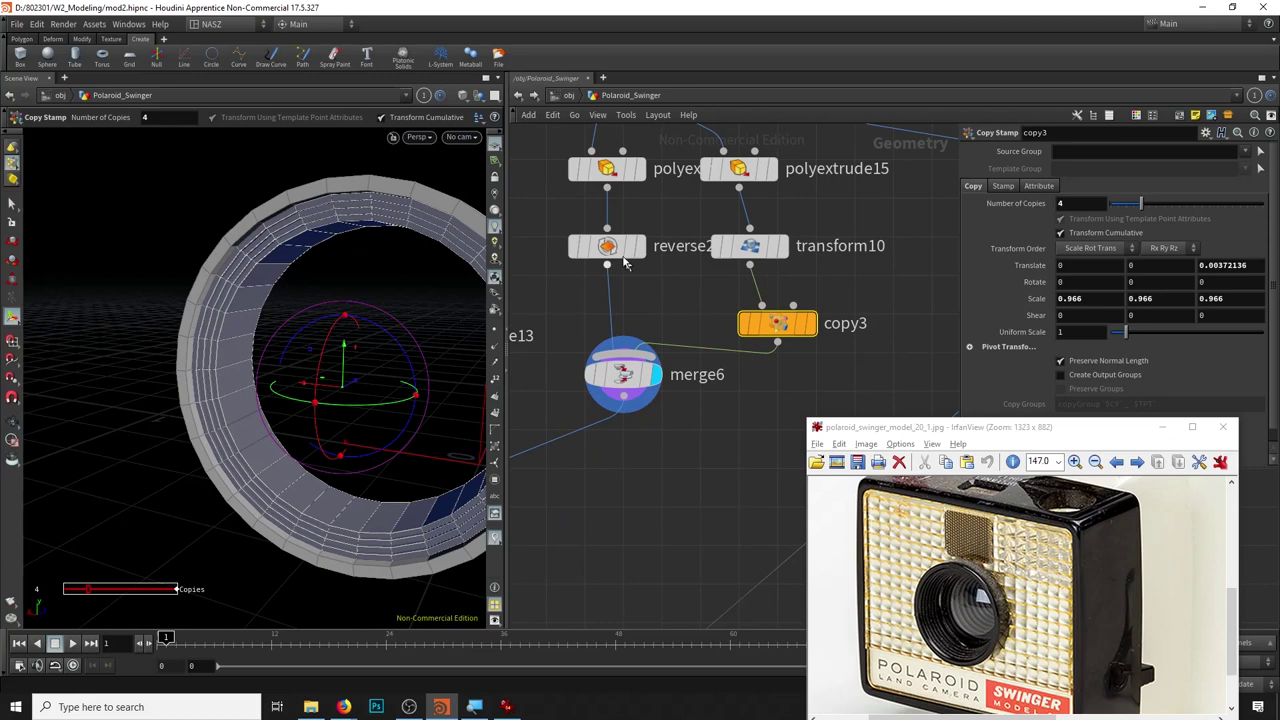
pyautogui.click(607, 245)
pyautogui.hotkey('ctrl', 'x')
pyautogui.hotkey('ctrl', 'v')
pyautogui.moveTo(614, 485); pyautogui.dragTo(608, 468)
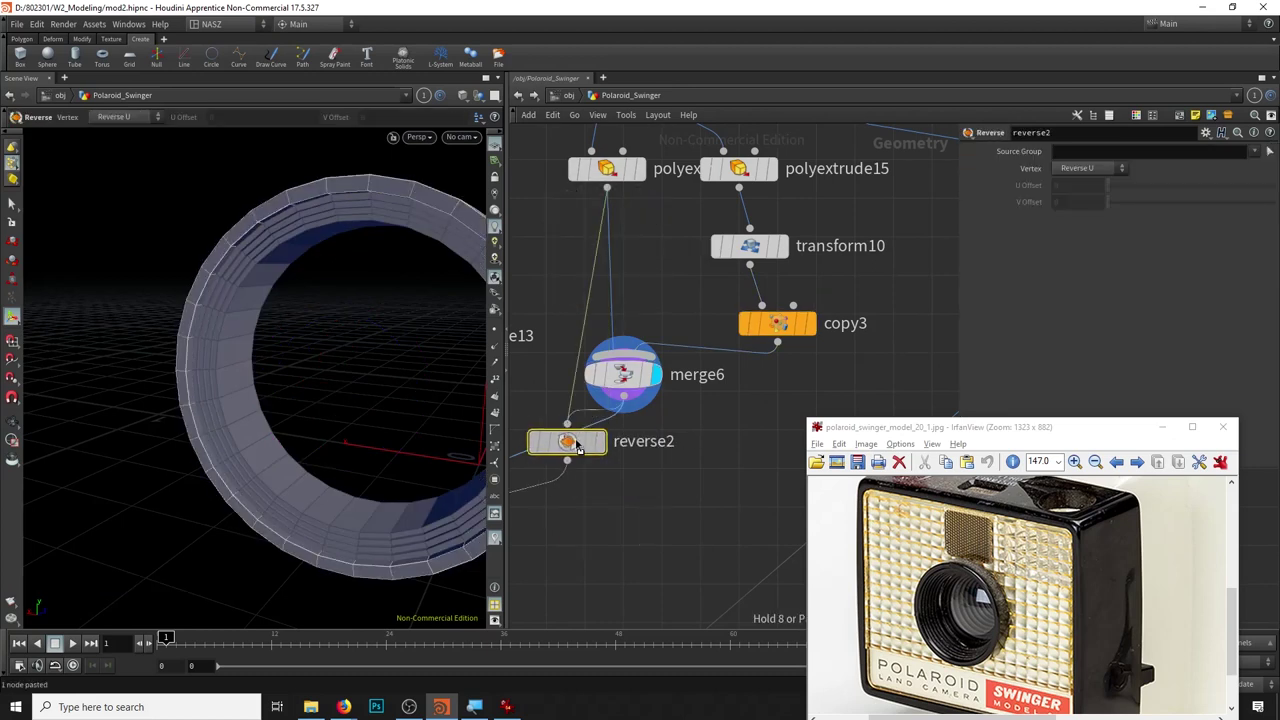
pyautogui.click(642, 468)
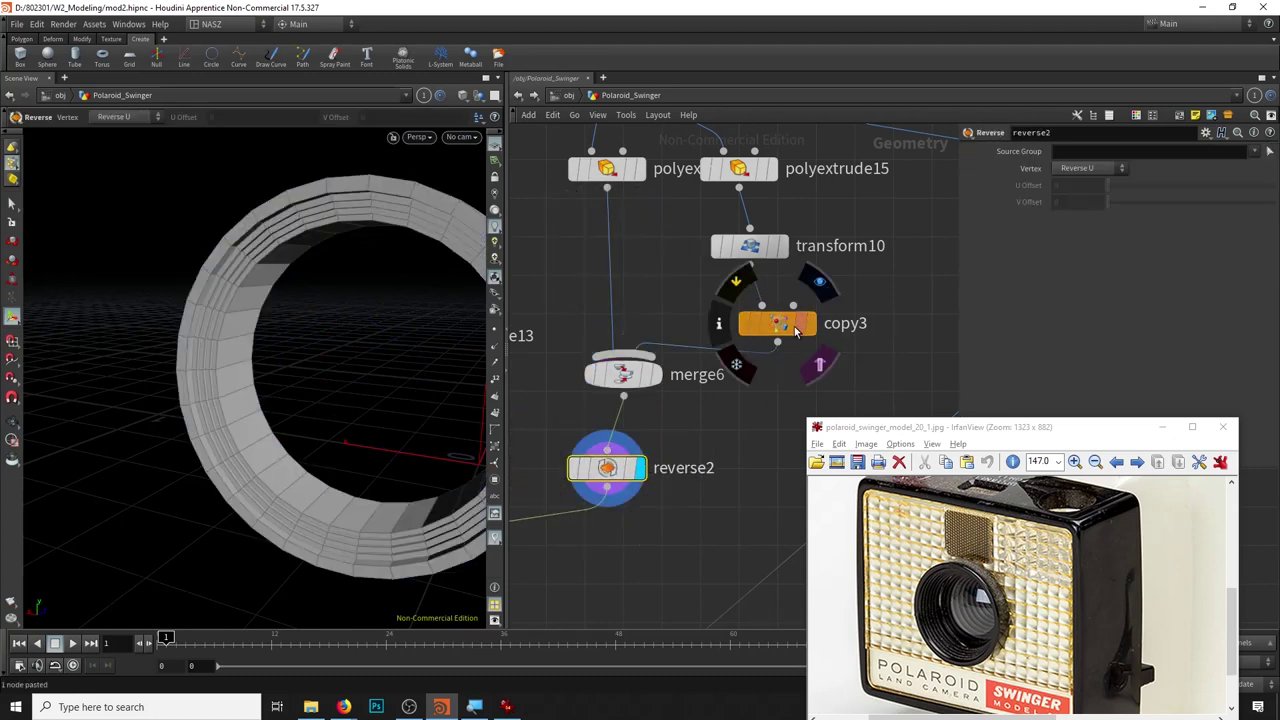
# Raise copy3 to 10 ring copies with about 0.00616 Z spacing.
pyautogui.click(777, 323)
pyautogui.moveTo(1150, 205); pyautogui.dragTo(1171, 205)
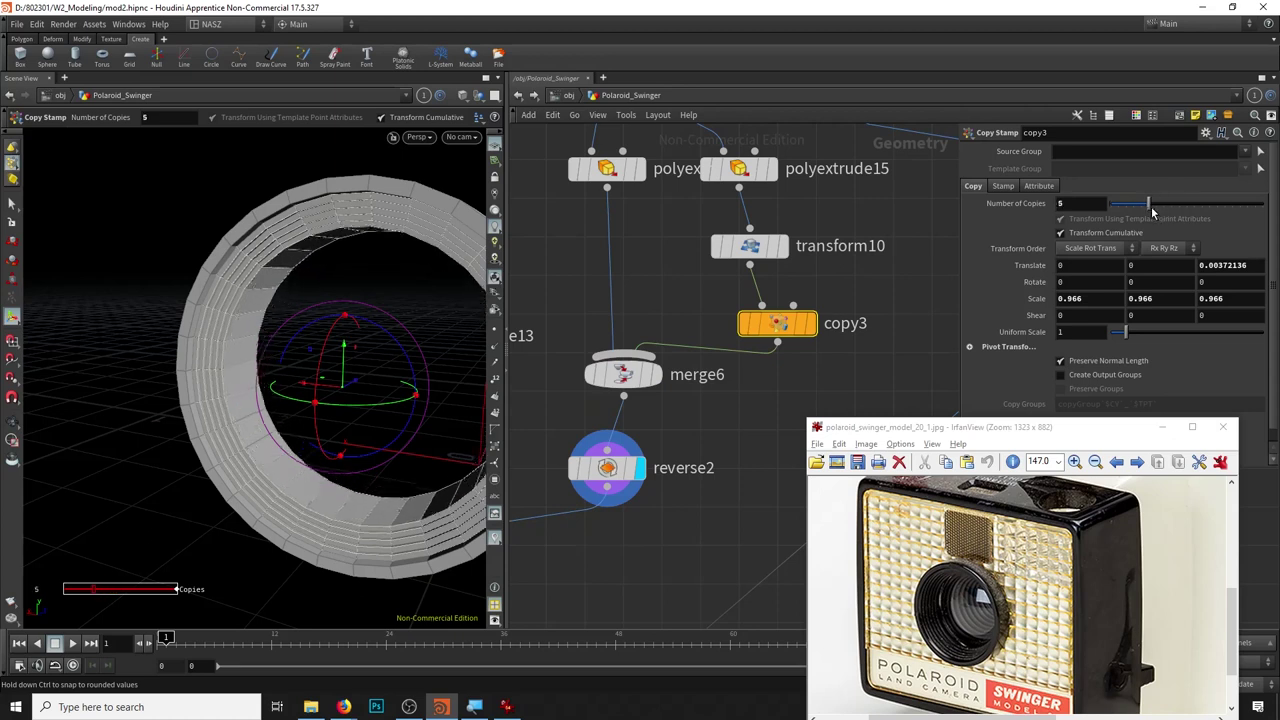
pyautogui.keyDown('alt'); pyautogui.moveTo(311, 243); pyautogui.dragTo(300, 251); pyautogui.keyUp('alt')
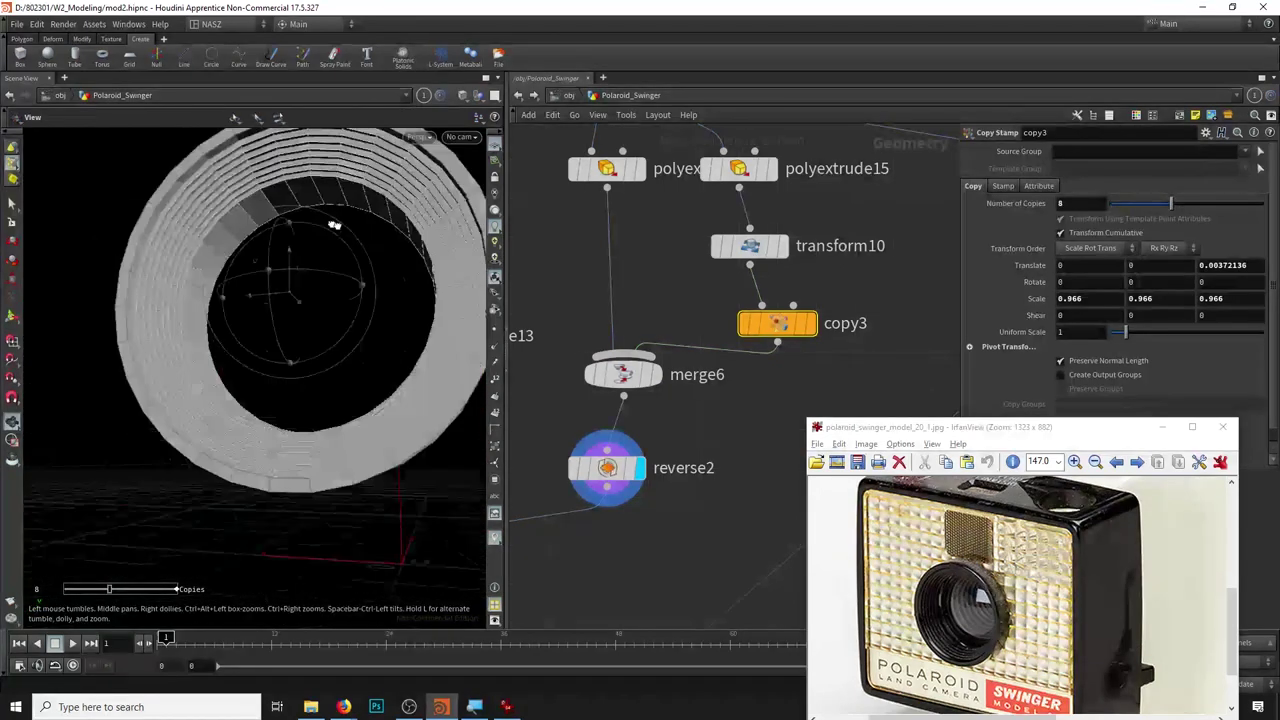
pyautogui.moveTo(1174, 205); pyautogui.dragTo(1186, 205)
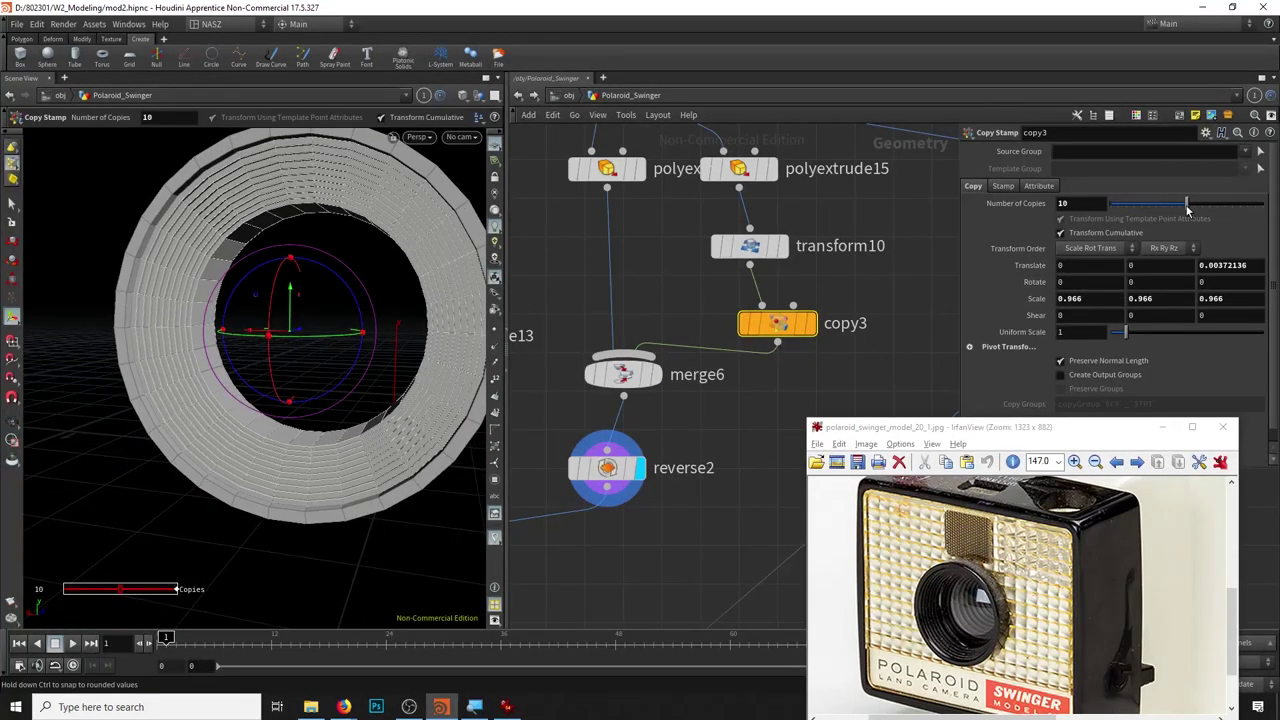
pyautogui.press('Escape')
pyautogui.moveTo(194, 343)
pyautogui.mouseDown()
pyautogui.moveTo(300, 320)
pyautogui.moveTo(222, 396)
pyautogui.moveTo(265, 384)
pyautogui.moveTo(321, 328)
pyautogui.moveTo(155, 327)
pyautogui.moveTo(400, 340)
pyautogui.mouseUp()
pyautogui.press('Return')
pyautogui.press('Escape')
pyautogui.moveTo(663, 431); pyautogui.dragTo(889, 285, button='middle')
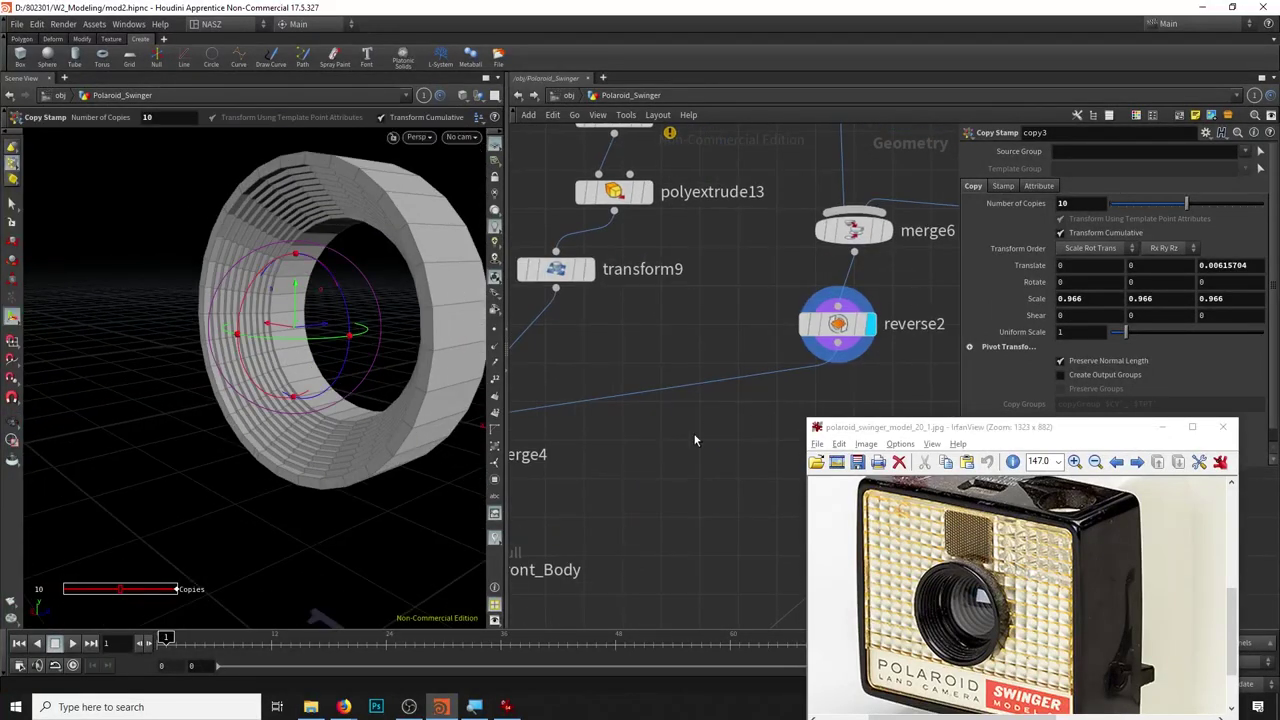
# Display merge4's combined front body, framing the lens ring and the merge4 and Front_Body nodes.
pyautogui.scroll(-3, 789, 330)
pyautogui.click(622, 392)
pyautogui.scroll(5, 286, 280)
pyautogui.moveTo(297, 306); pyautogui.dragTo(415, 318)
pyautogui.scroll(-4, 415, 318)
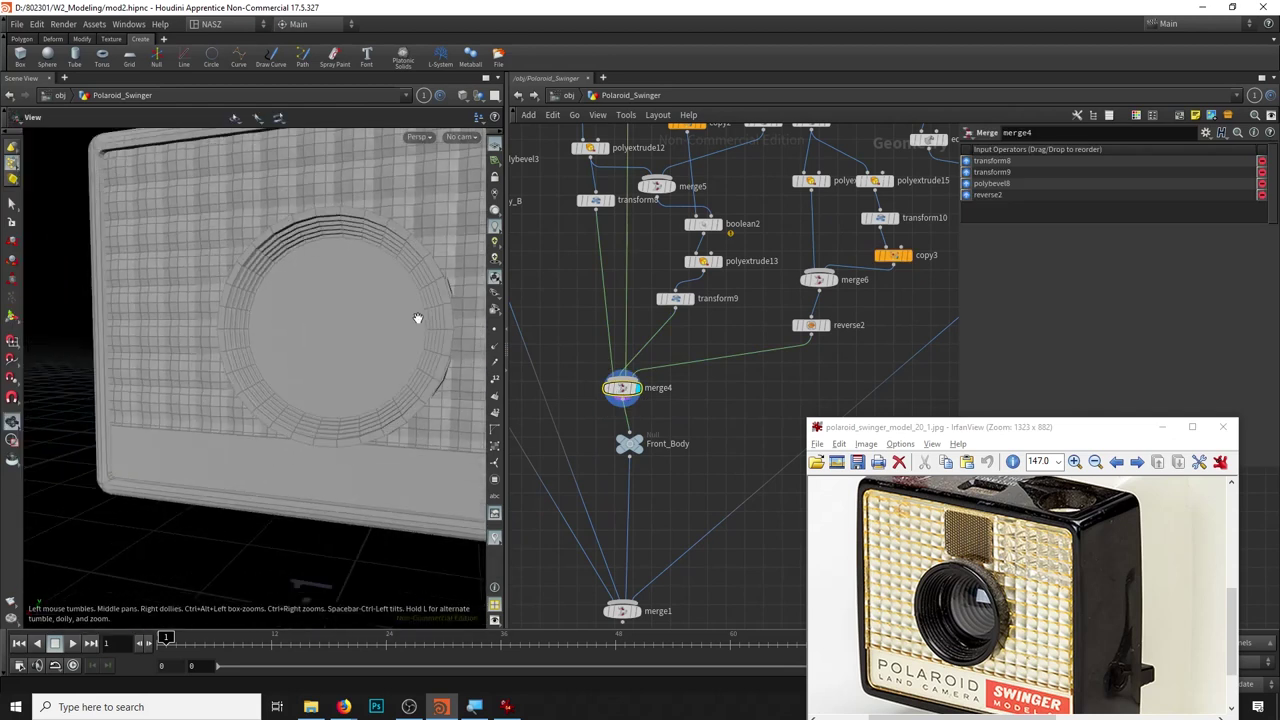
pyautogui.moveTo(656, 120)
pyautogui.mouseDown(button='middle')
pyautogui.moveTo(676, 287)
pyautogui.moveTo(631, 313)
pyautogui.moveTo(647, 451)
pyautogui.mouseUp(button='middle')
pyautogui.moveTo(690, 302); pyautogui.dragTo(618, 165, button='middle')
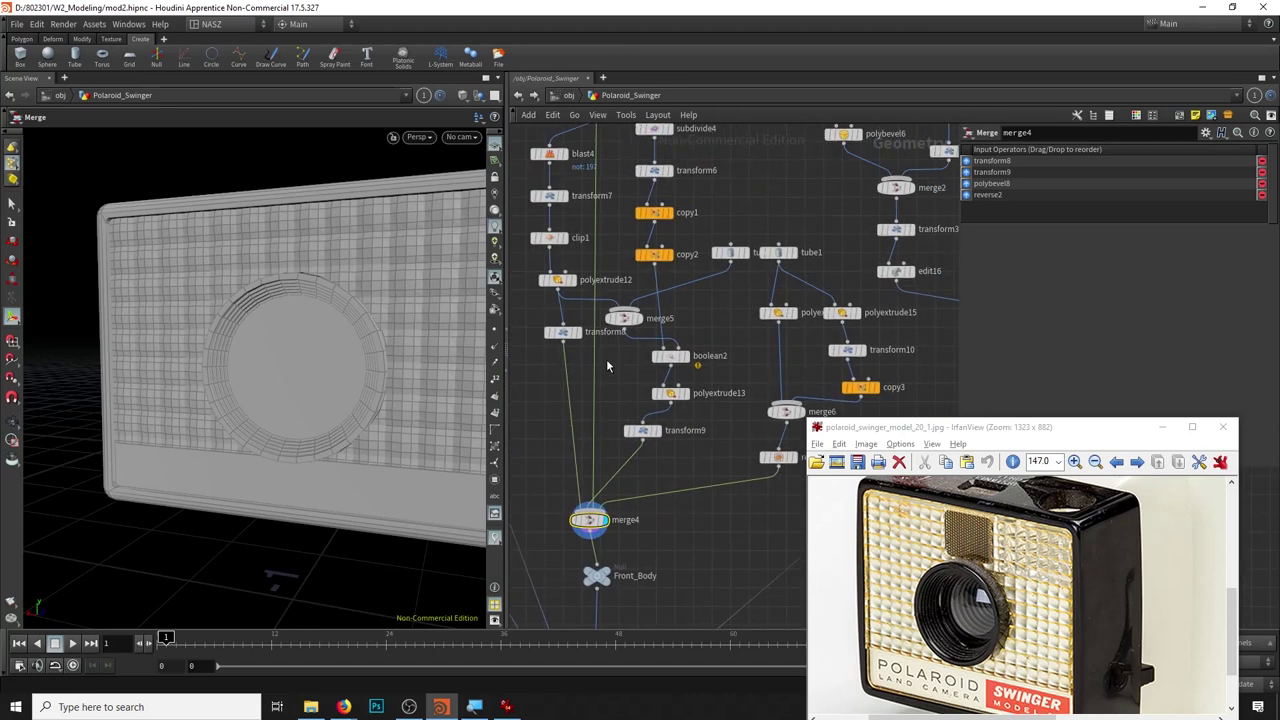
pyautogui.moveTo(725, 423)
pyautogui.mouseDown(button='middle')
pyautogui.moveTo(682, 441)
pyautogui.moveTo(624, 359)
pyautogui.mouseUp(button='middle')
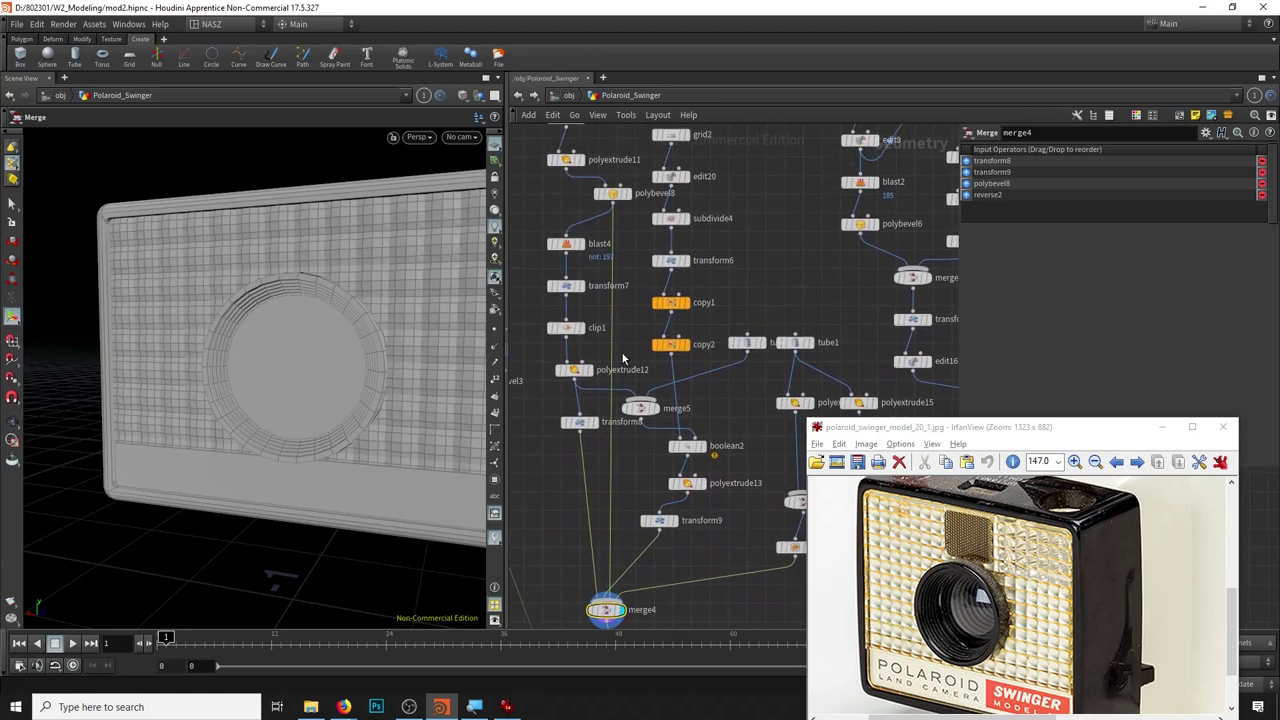
# Add a Boolean node, boolean3, set to Subtract the tube from the front body.
pyautogui.press('Tab')
pyautogui.click(760, 172)
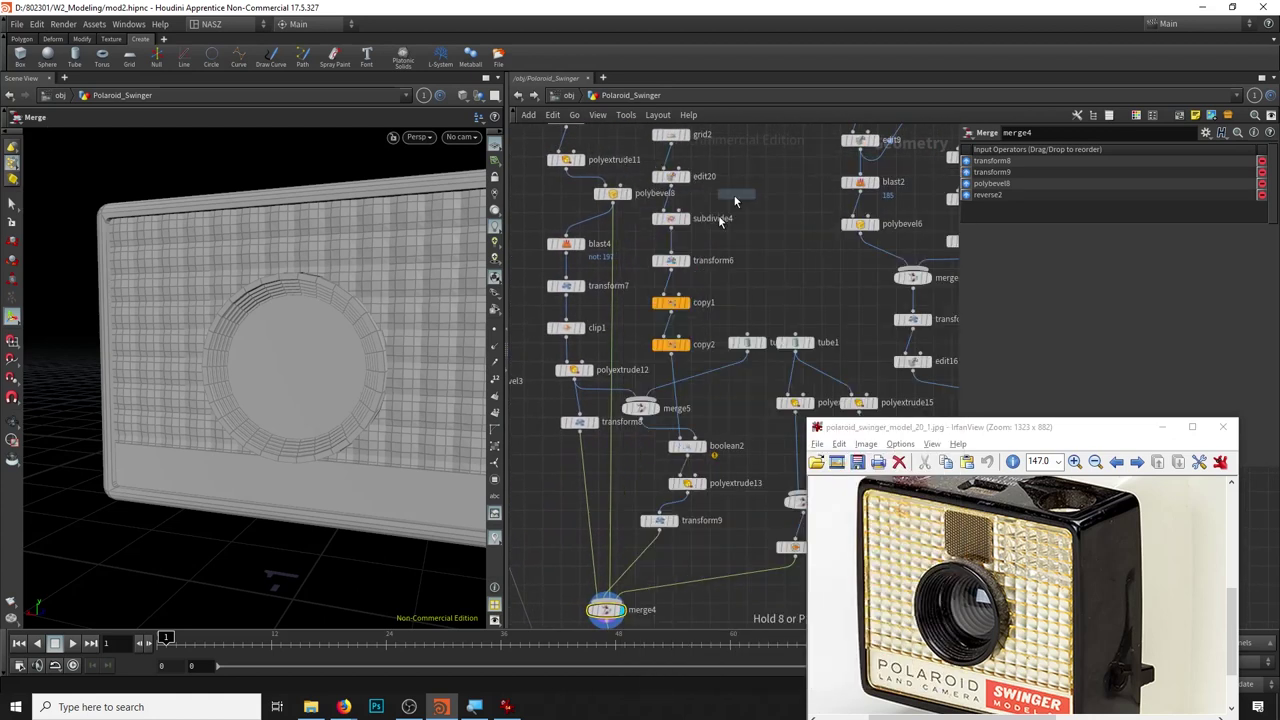
pyautogui.click(614, 347)
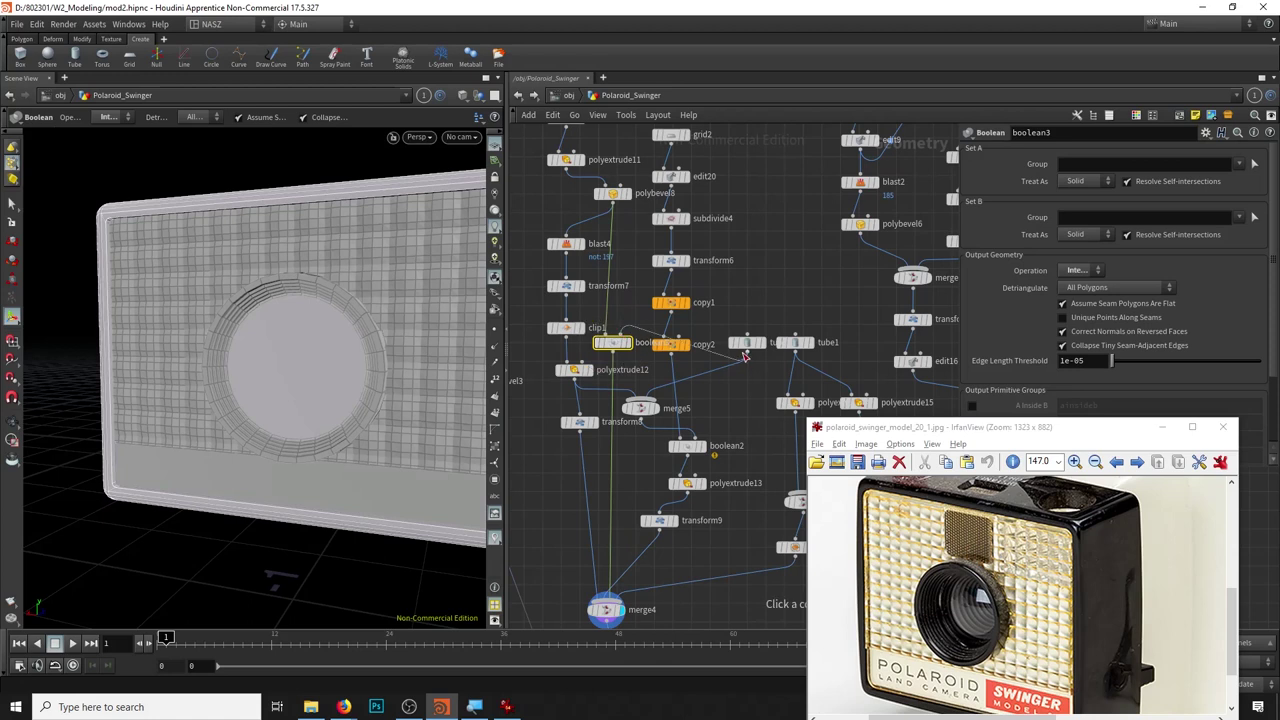
pyautogui.click(1090, 310)
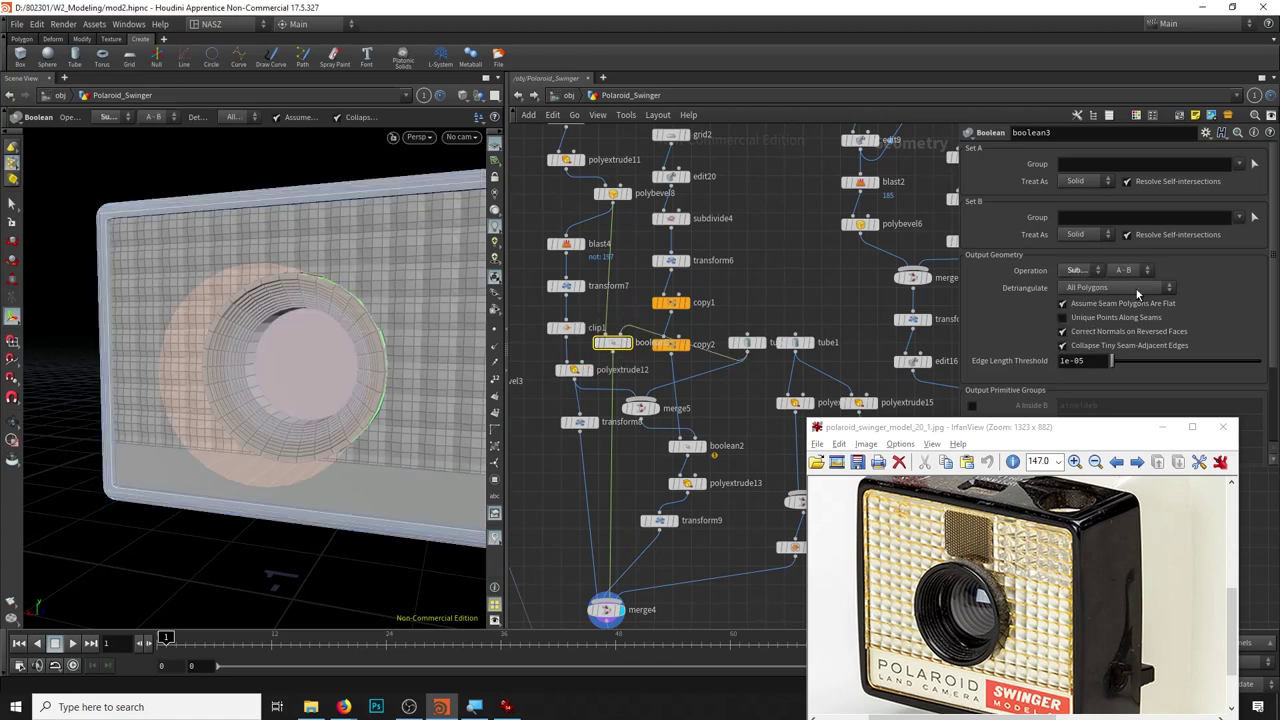
pyautogui.moveTo(405, 400)
pyautogui.mouseDown()
pyautogui.moveTo(253, 338)
pyautogui.moveTo(426, 363)
pyautogui.mouseUp()
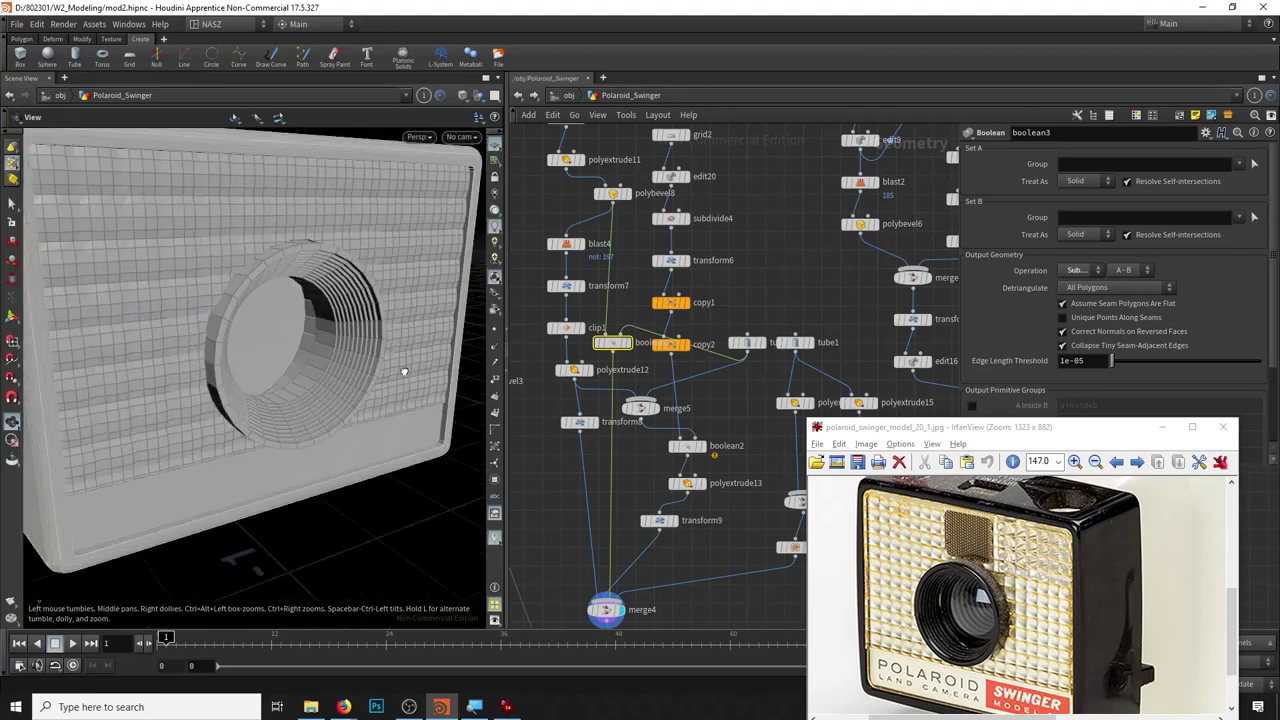
pyautogui.press('Return')
# Select the tube2 cutter, set its Radius Scale to 0.153 and inspect the opening.
pyautogui.moveTo(631, 333); pyautogui.dragTo(683, 338, button='middle')
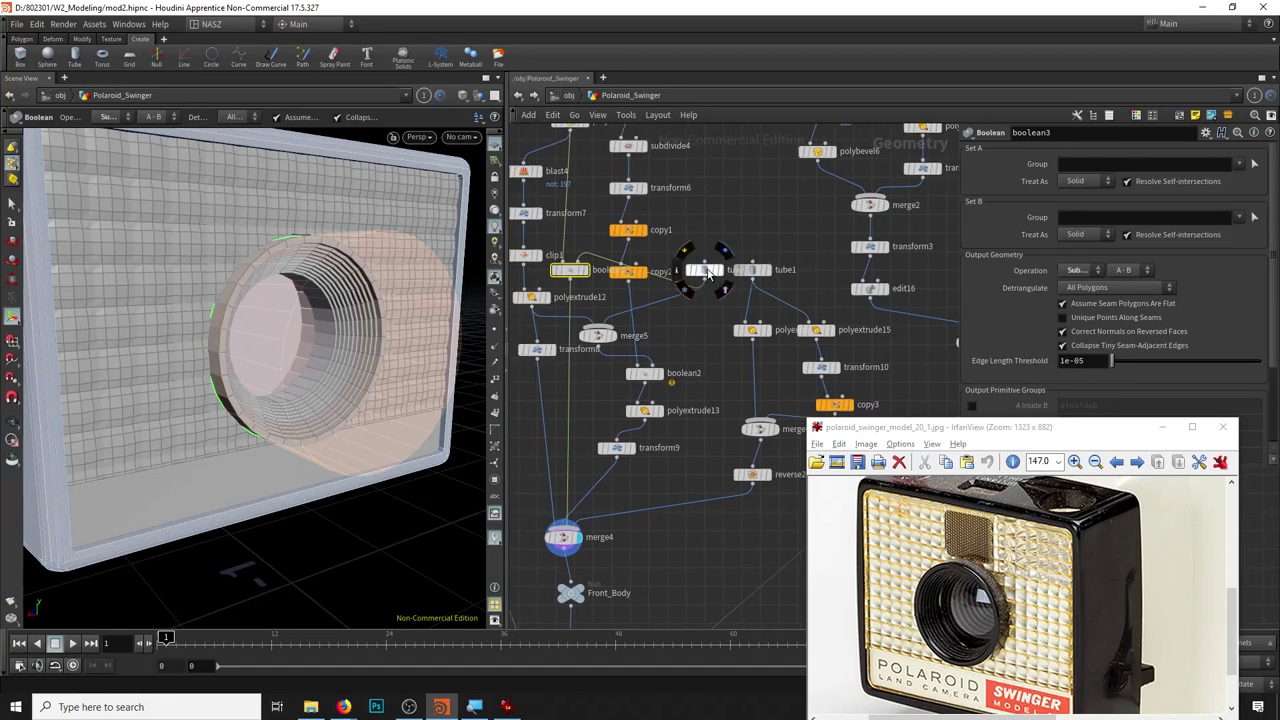
pyautogui.click(706, 271)
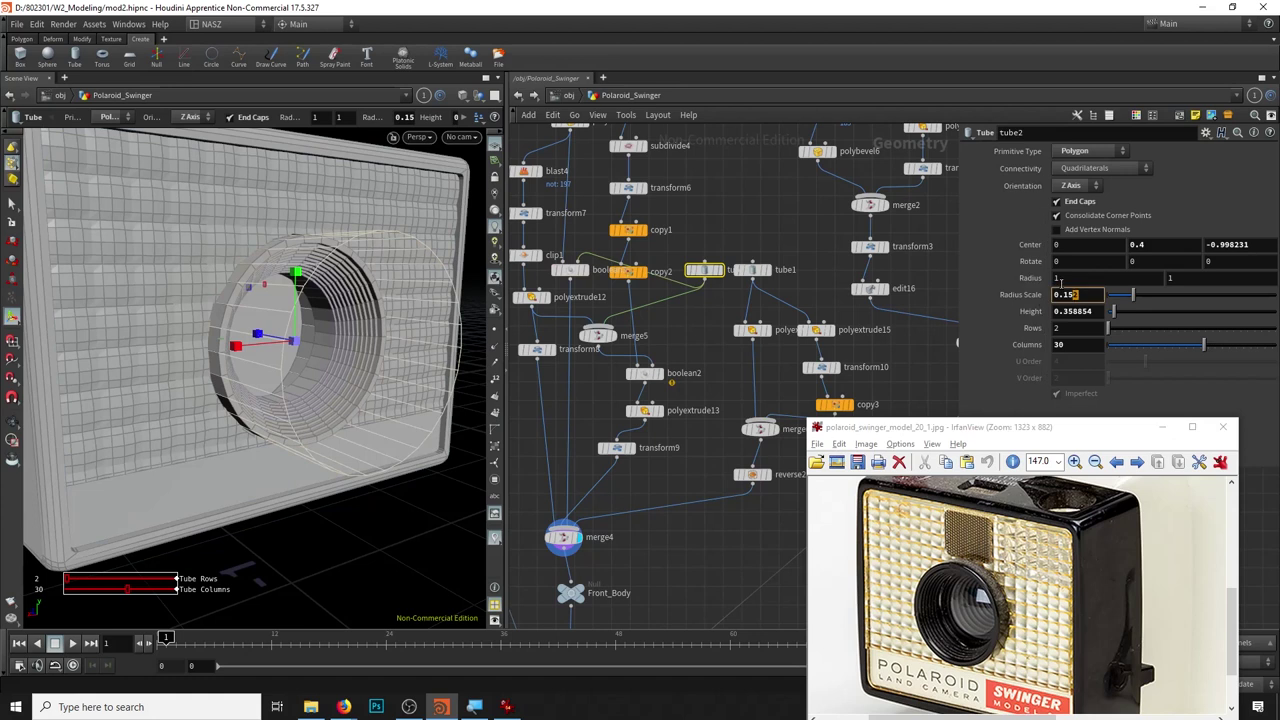
pyautogui.scroll(2, 203, 254)
pyautogui.press('Escape')
pyautogui.scroll(4, 254, 291)
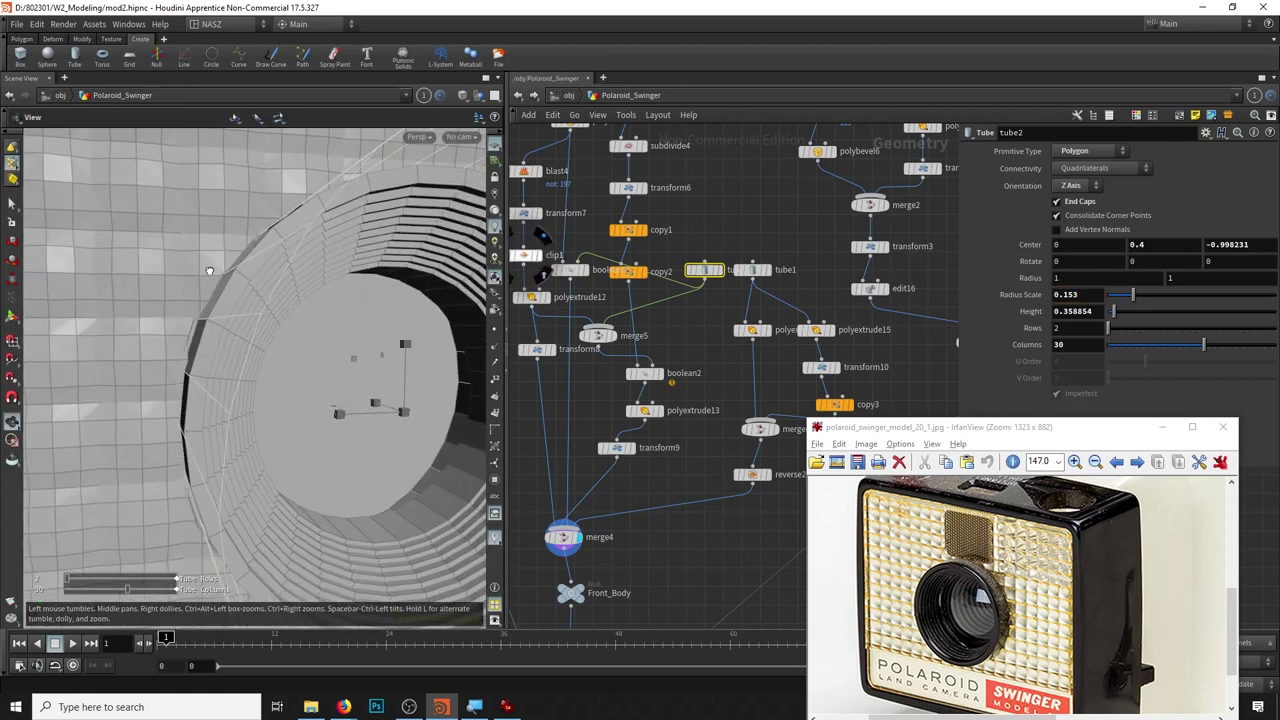
pyautogui.scroll(3, 196, 268)
pyautogui.moveTo(196, 268); pyautogui.dragTo(184, 284)
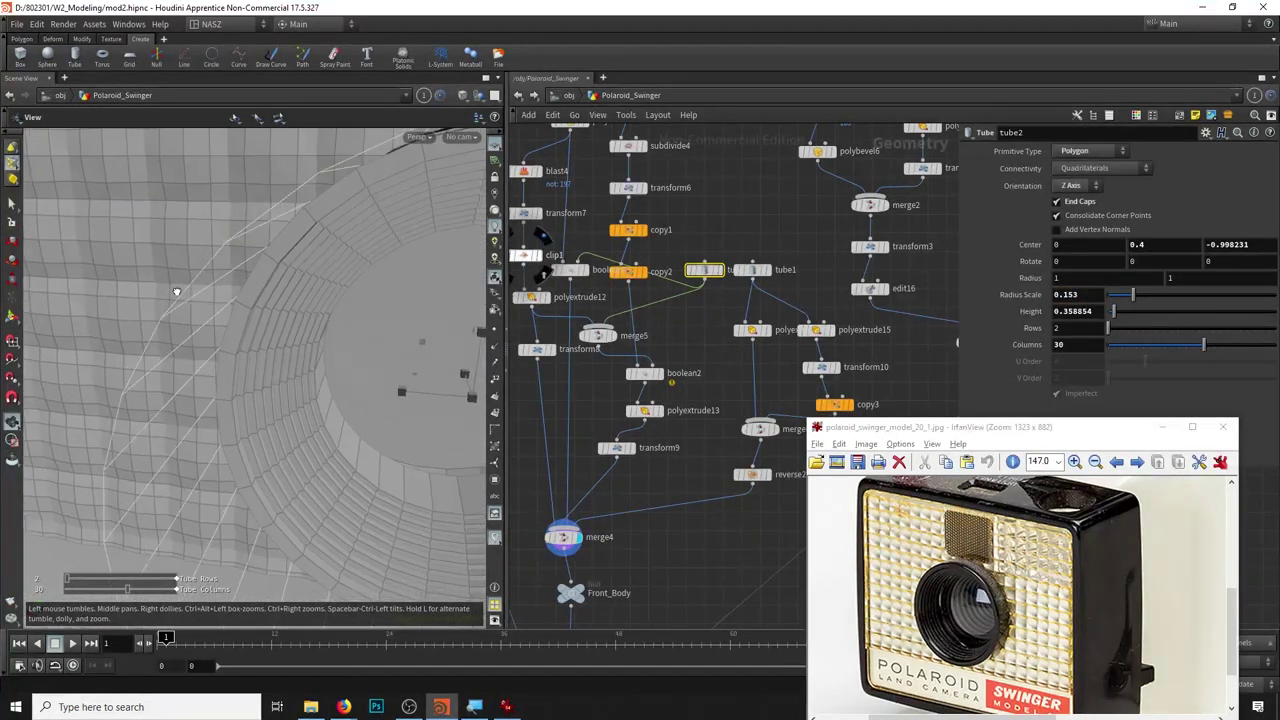
pyautogui.scroll(-3, 184, 284)
pyautogui.scroll(-3, 184, 284)
# Display merge4 again and check the lens ring seated in the body opening.
pyautogui.moveTo(576, 567); pyautogui.dragTo(576, 417, button='middle')
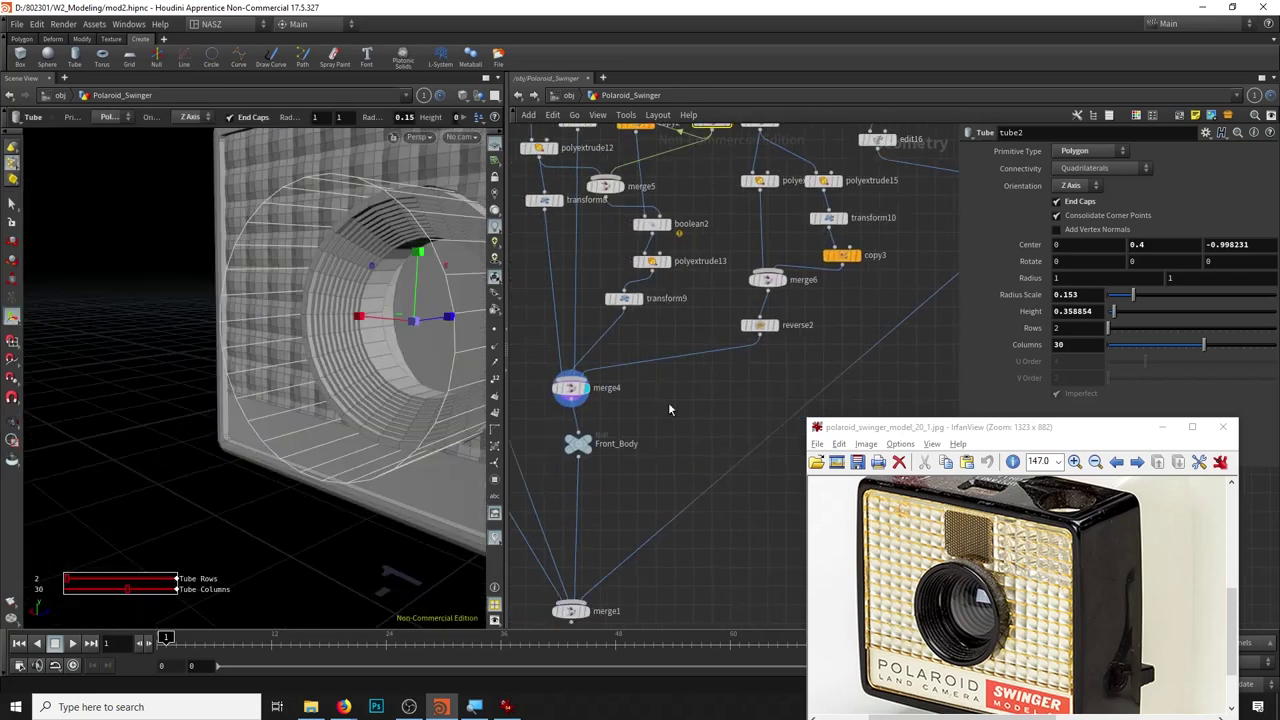
pyautogui.click(568, 388)
pyautogui.press('Escape')
pyautogui.moveTo(329, 289)
pyautogui.mouseDown()
pyautogui.moveTo(400, 243)
pyautogui.moveTo(303, 316)
pyautogui.moveTo(437, 277)
pyautogui.moveTo(363, 306)
pyautogui.moveTo(262, 401)
pyautogui.moveTo(207, 340)
pyautogui.moveTo(297, 457)
pyautogui.moveTo(255, 340)
pyautogui.moveTo(241, 364)
pyautogui.moveTo(229, 359)
pyautogui.mouseUp()
pyautogui.scroll(5, 229, 359)
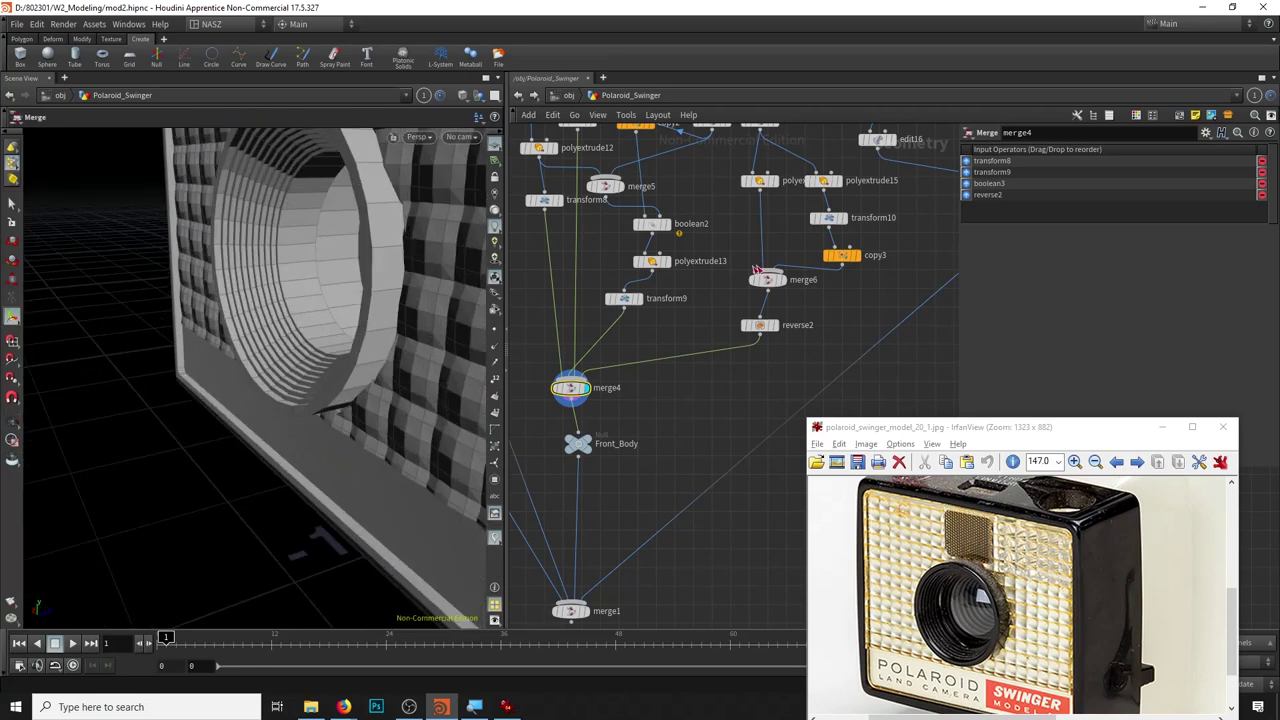
# Reduce copy3's ring copies to 11 and check the lens from the front.
pyautogui.click(840, 255)
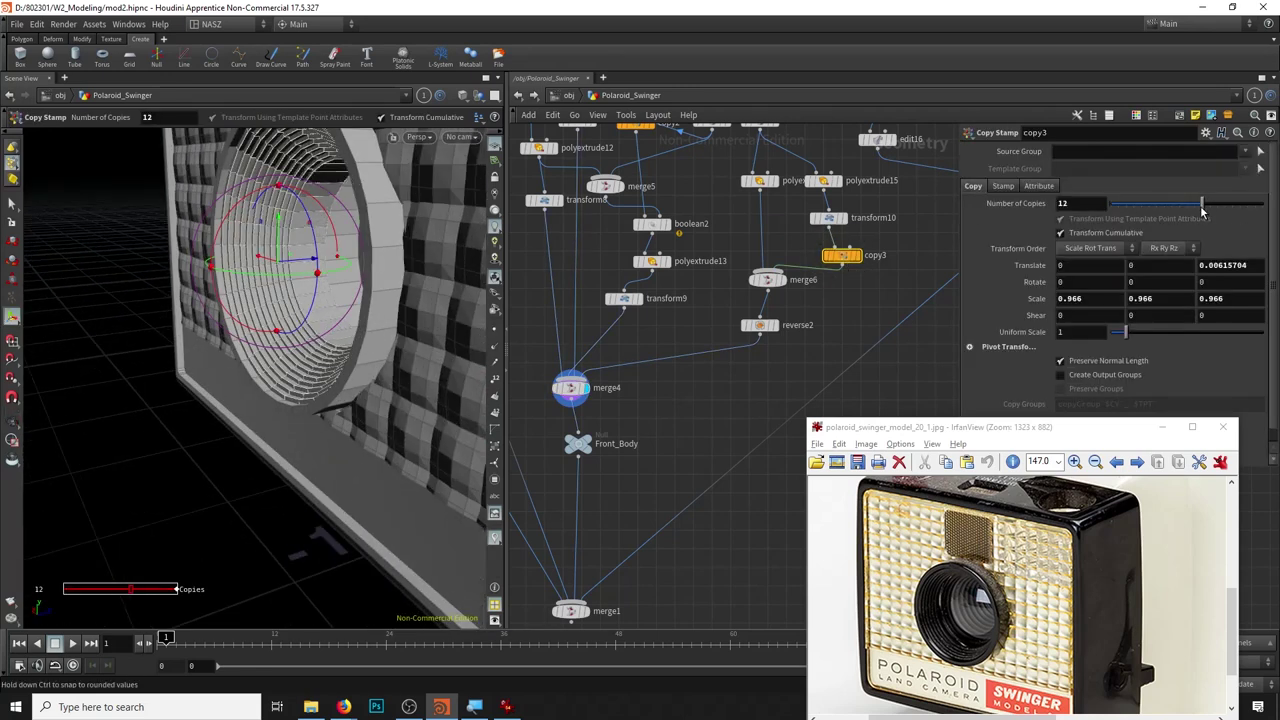
pyautogui.moveTo(250, 350); pyautogui.dragTo(300, 345)
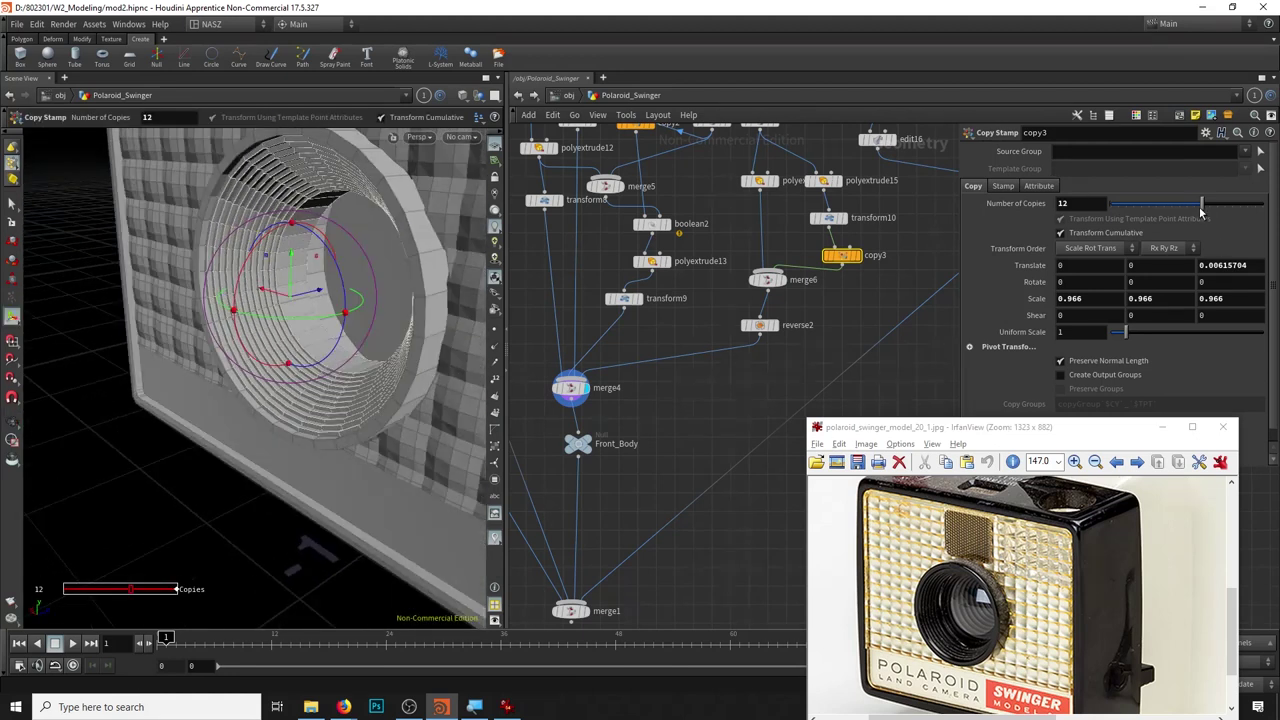
pyautogui.moveTo(1203, 204); pyautogui.dragTo(1194, 204)
pyautogui.moveTo(735, 368); pyautogui.dragTo(727, 377, button='middle')
pyautogui.scroll(-5, 727, 378)
pyautogui.scroll(3, 656, 417)
pyautogui.press('Escape')
pyautogui.moveTo(328, 390)
pyautogui.mouseDown()
pyautogui.moveTo(381, 362)
pyautogui.moveTo(456, 350)
pyautogui.mouseUp()
pyautogui.press('Return')
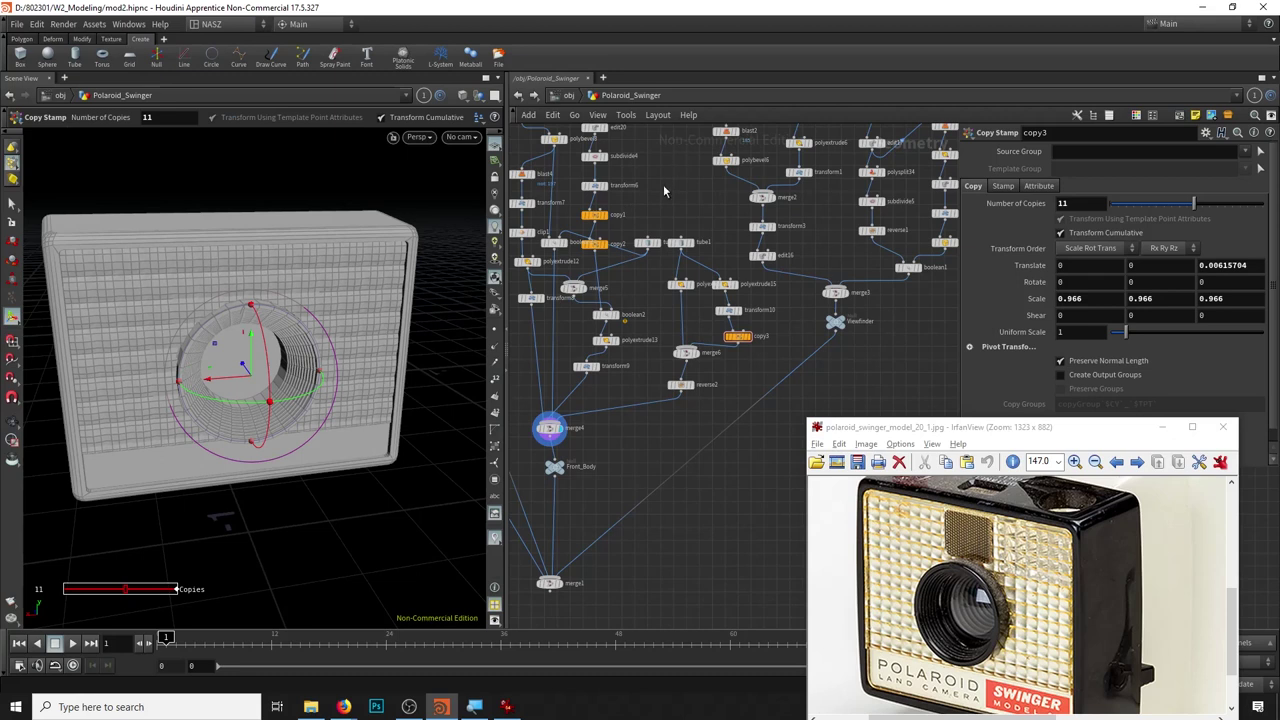
# Check the camera body's right side and save the scene.
pyautogui.keyDown('alt'); pyautogui.moveTo(338, 299); pyautogui.dragTo(349, 337); pyautogui.keyUp('alt')
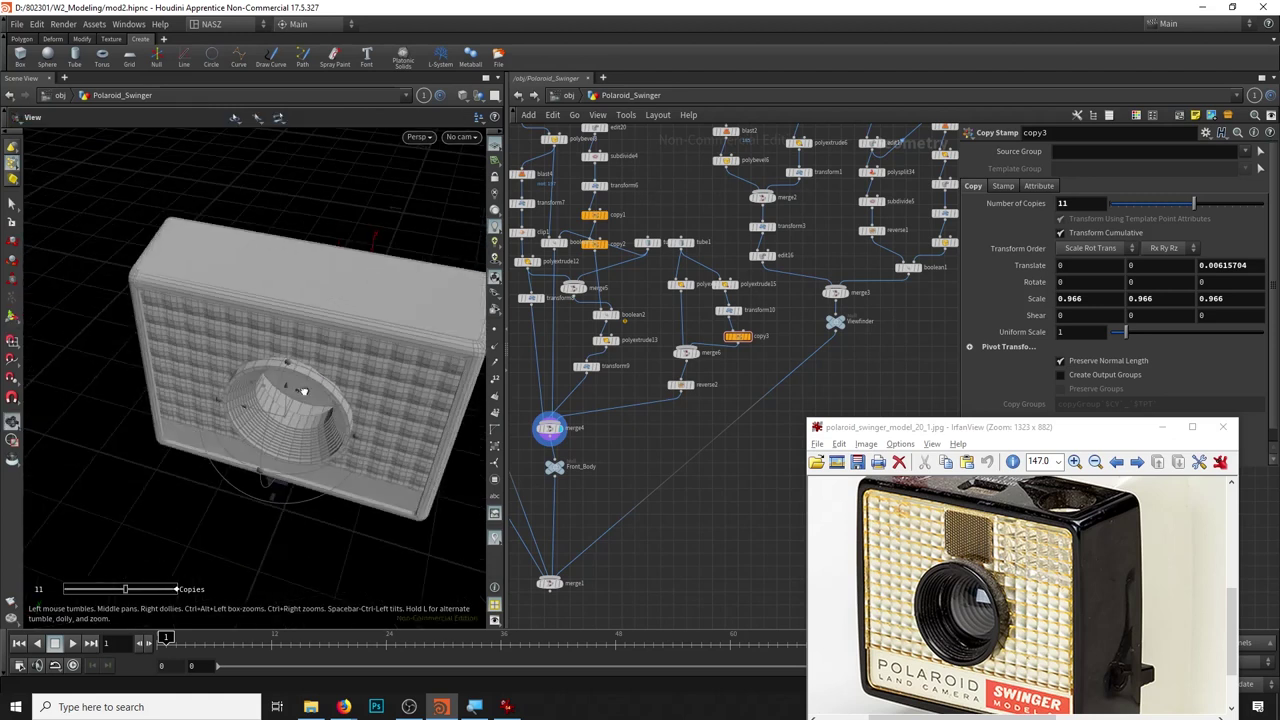
pyautogui.moveTo(1238, 648); pyautogui.dragTo(1238, 625)
pyautogui.moveTo(330, 215)
pyautogui.keyDown('alt'); pyautogui.mouseDown()
pyautogui.moveTo(244, 210)
pyautogui.moveTo(266, 286)
pyautogui.mouseUp(); pyautogui.keyUp('alt')
pyautogui.hotkey('ctrl', 's')
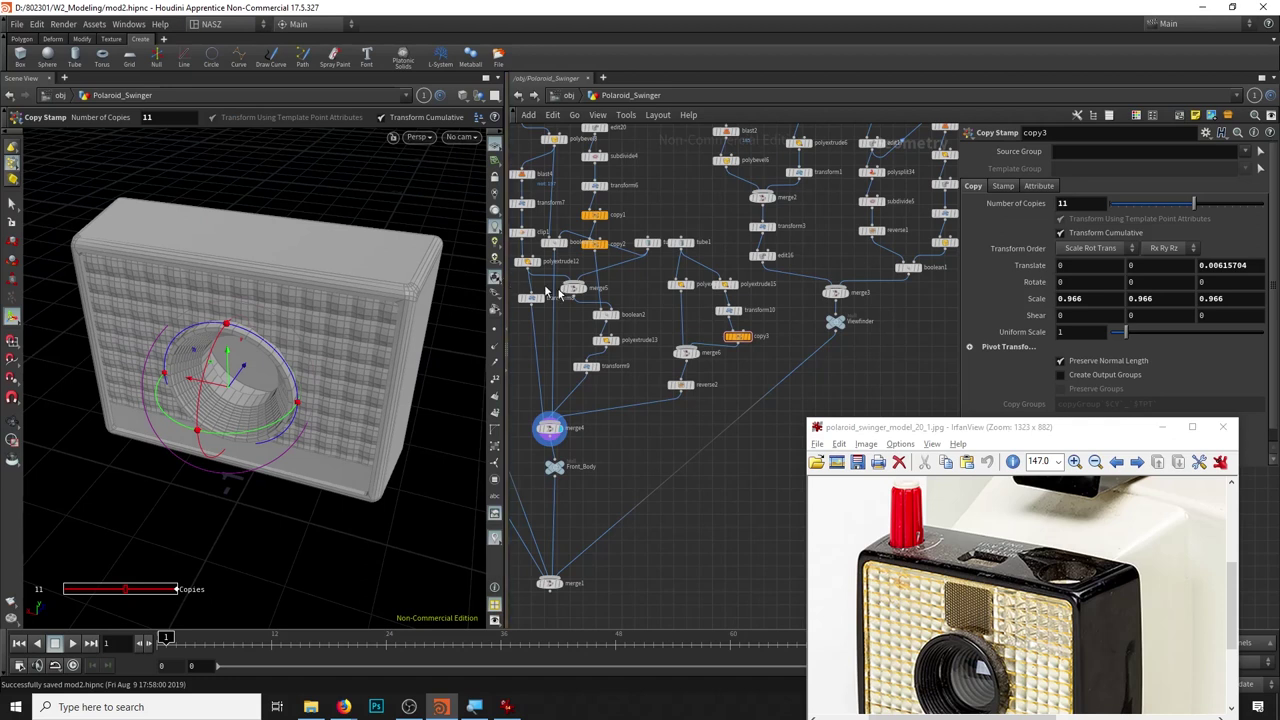
# Move boolean3 to the right in the network, next to the body nodes.
pyautogui.scroll(5, 611, 436)
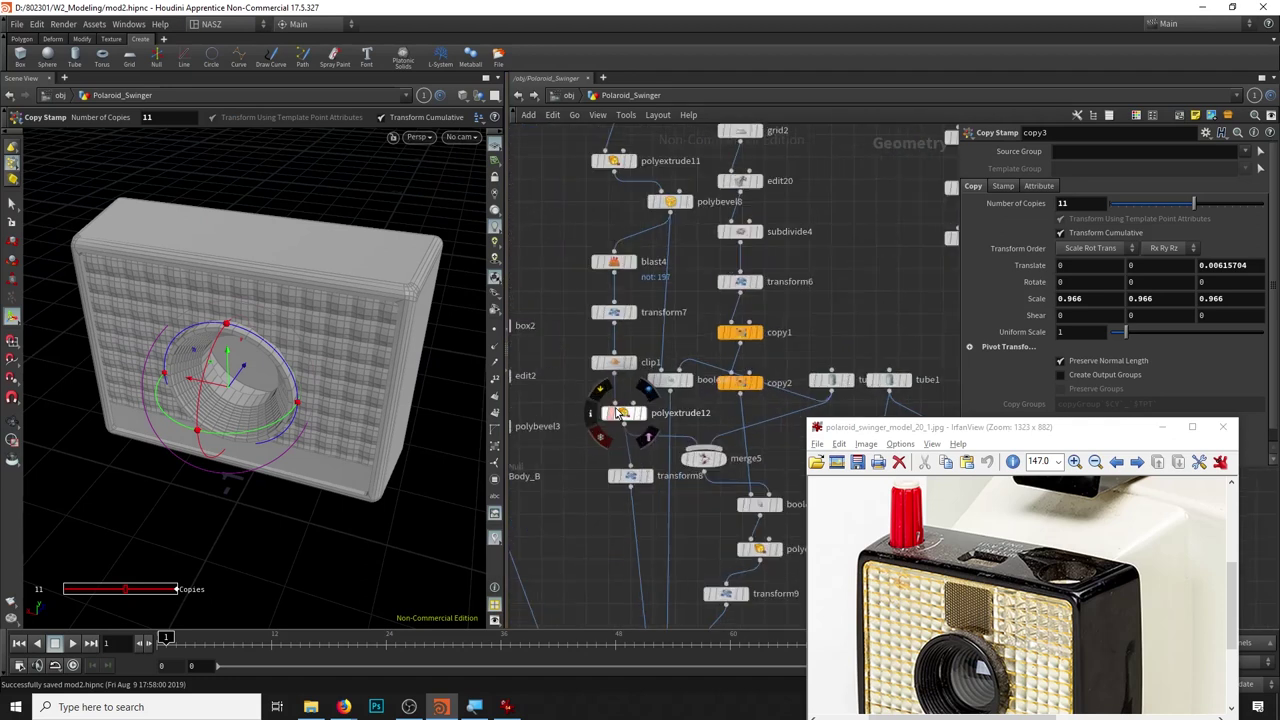
pyautogui.moveTo(617, 364); pyautogui.dragTo(705, 366)
pyautogui.scroll(-3, 723, 476)
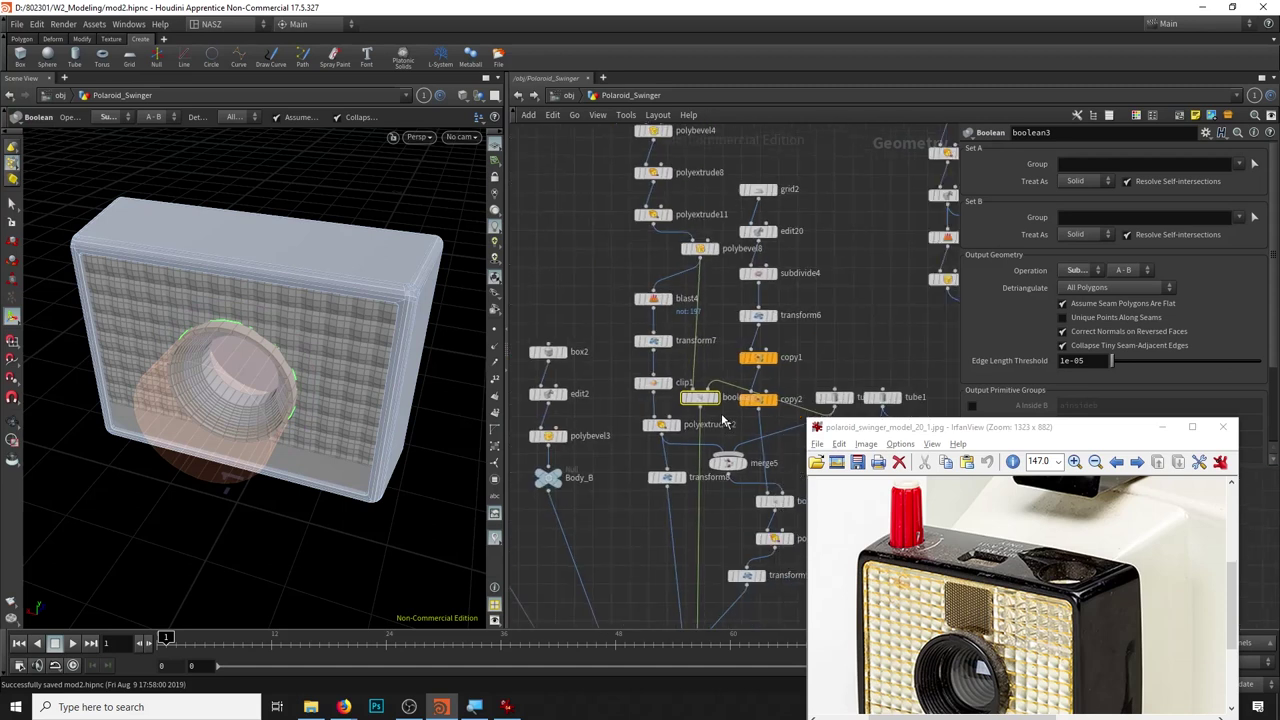
pyautogui.scroll(-2, 710, 468)
pyautogui.scroll(4, 690, 455)
pyautogui.scroll(-2, 690, 455)
pyautogui.scroll(3, 677, 459)
pyautogui.moveTo(656, 257); pyautogui.dragTo(765, 253, button='middle')
pyautogui.scroll(-2, 765, 253)
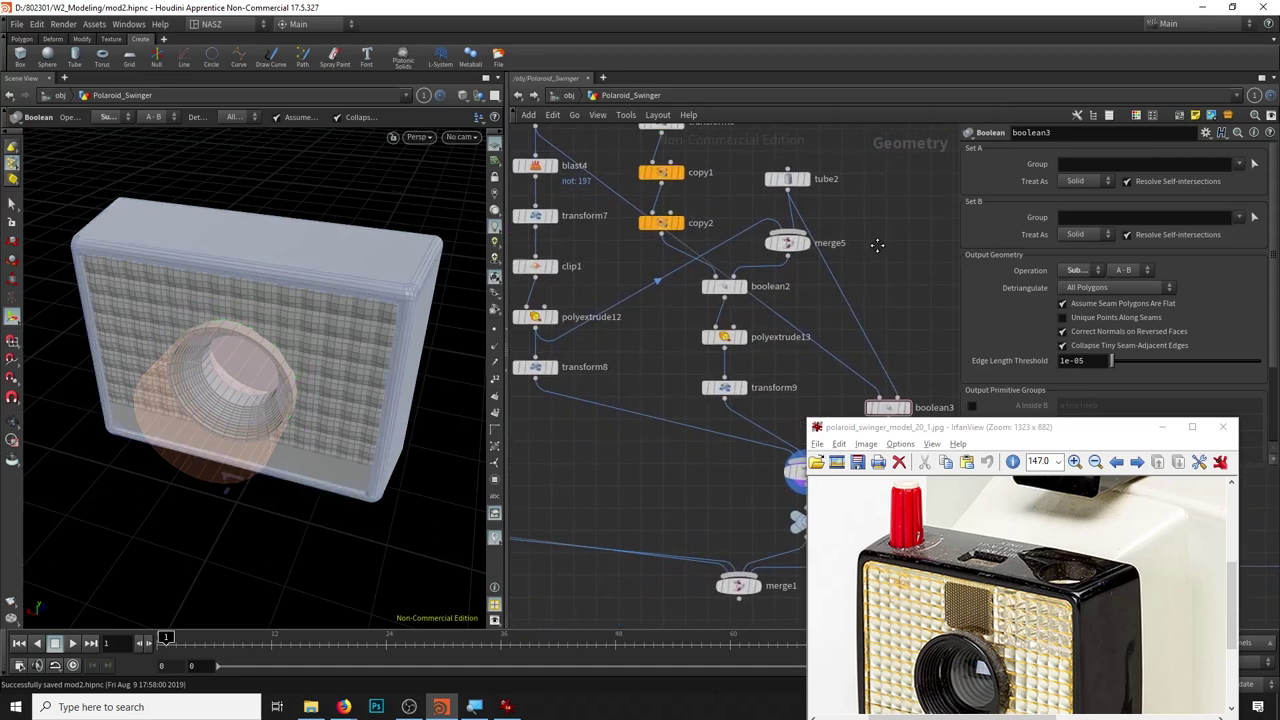
pyautogui.scroll(2, 599, 433)
# Review the boolean cut from another angle and bring up the TAB node menu.
pyautogui.press('Escape')
pyautogui.moveTo(371, 423)
pyautogui.mouseDown()
pyautogui.moveTo(286, 380)
pyautogui.moveTo(330, 430)
pyautogui.moveTo(310, 444)
pyautogui.moveTo(314, 394)
pyautogui.moveTo(423, 377)
pyautogui.moveTo(260, 390)
pyautogui.mouseUp()
pyautogui.press('Return')
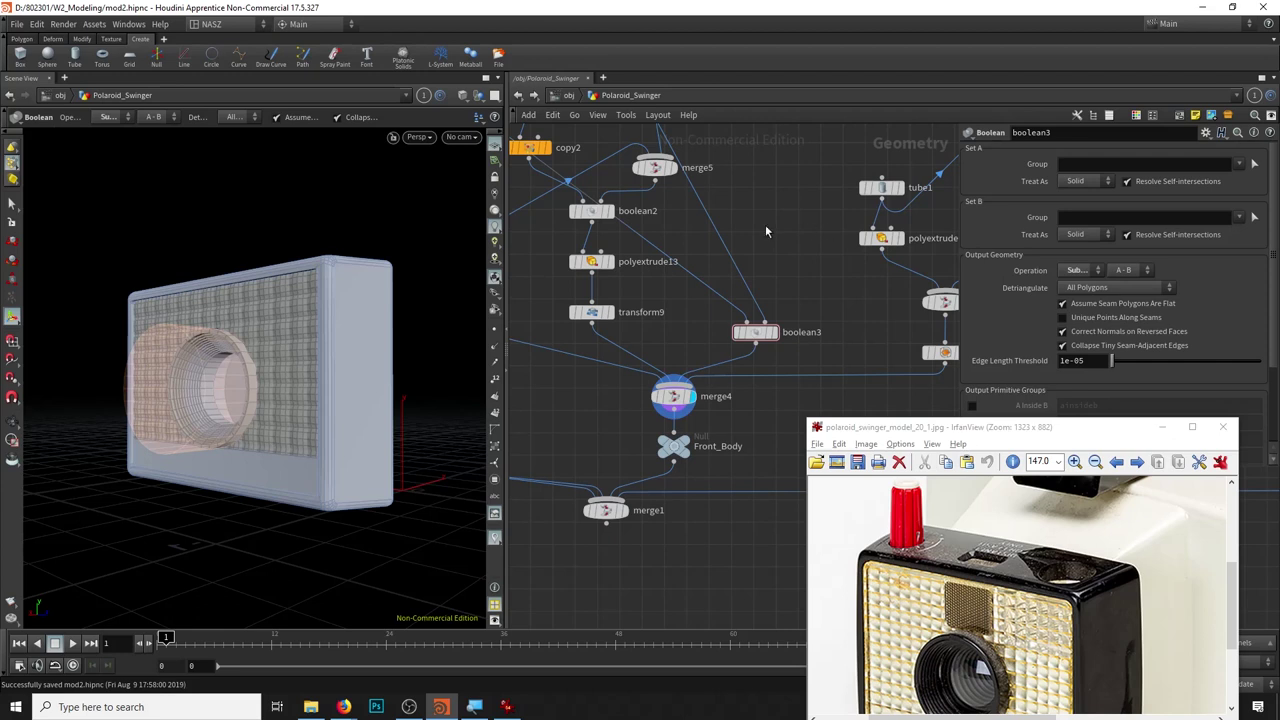
pyautogui.moveTo(788, 232); pyautogui.dragTo(783, 257, button='middle')
pyautogui.press('Tab')
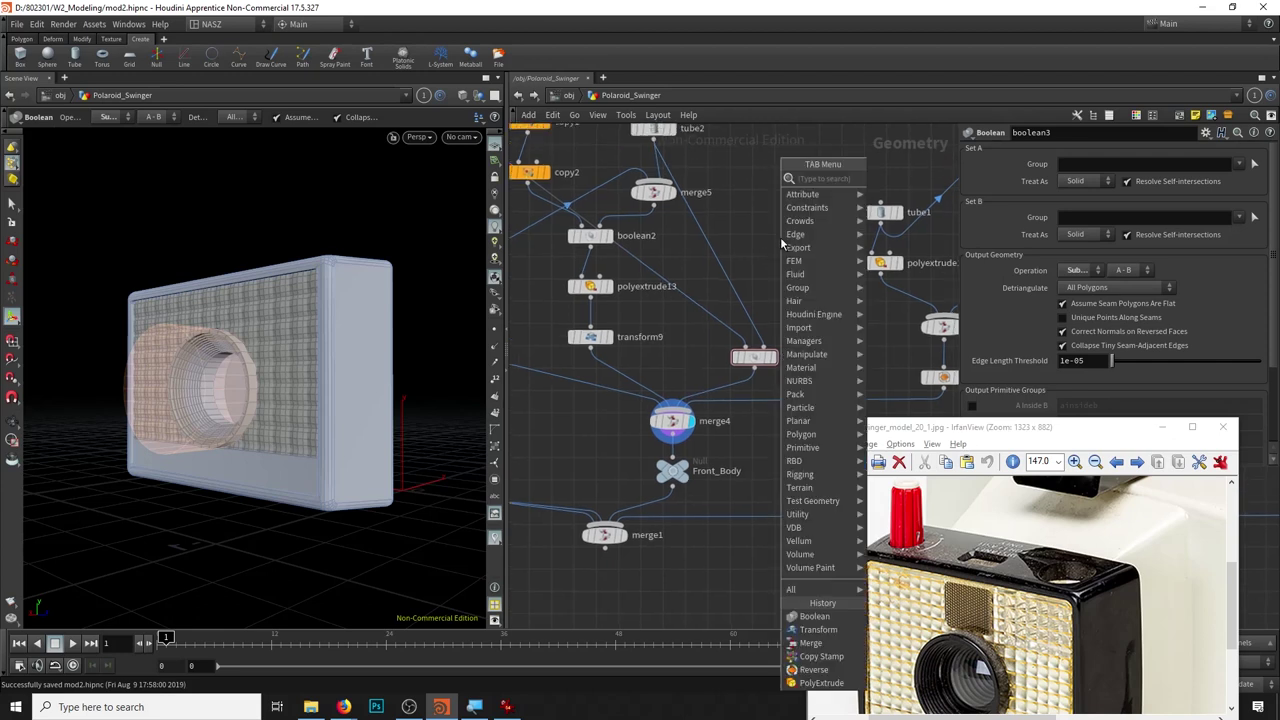
# Add a box node and raise it to viewfinder height in the Front view.
pyautogui.write('box')
pyautogui.click(884, 179)
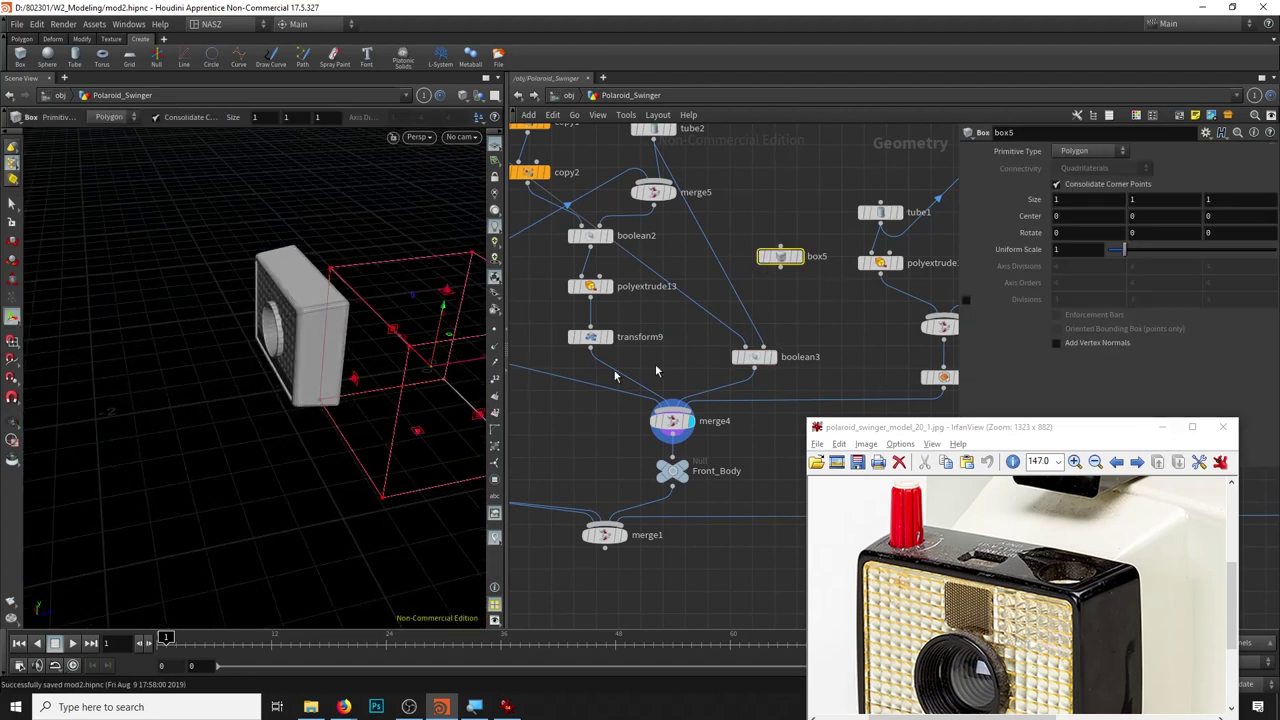
pyautogui.click(420, 137)
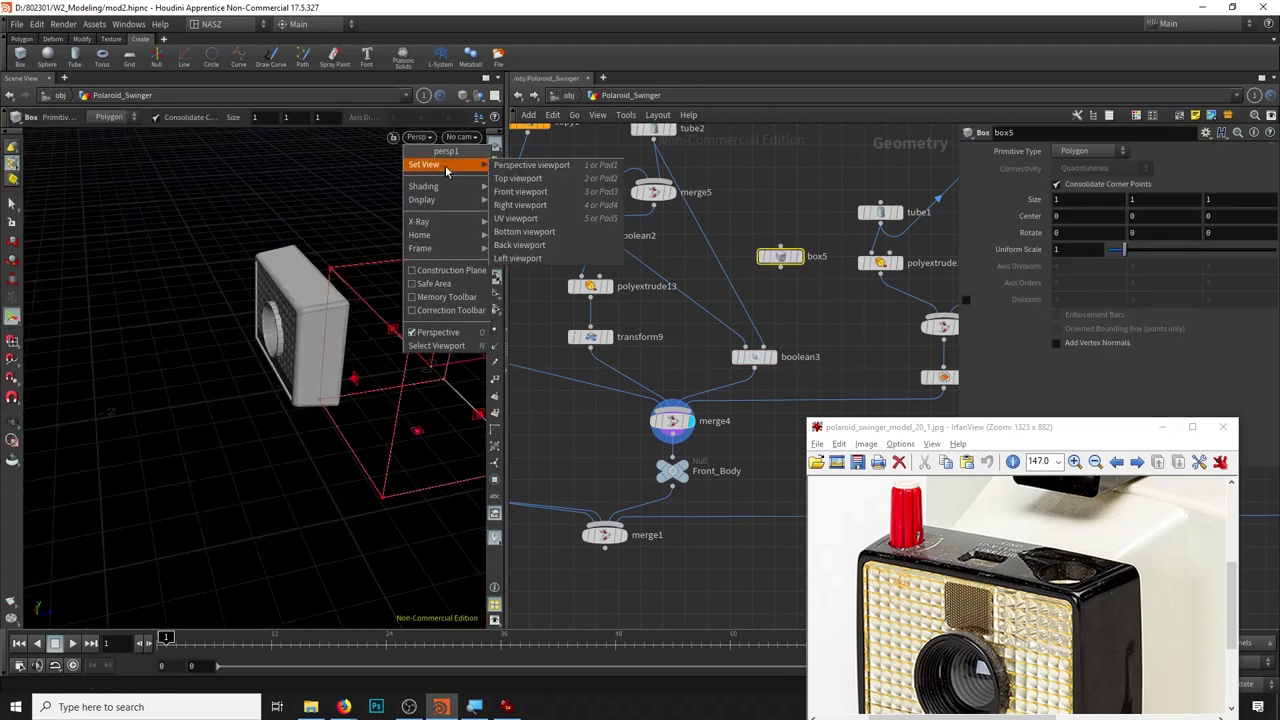
pyautogui.click(530, 191)
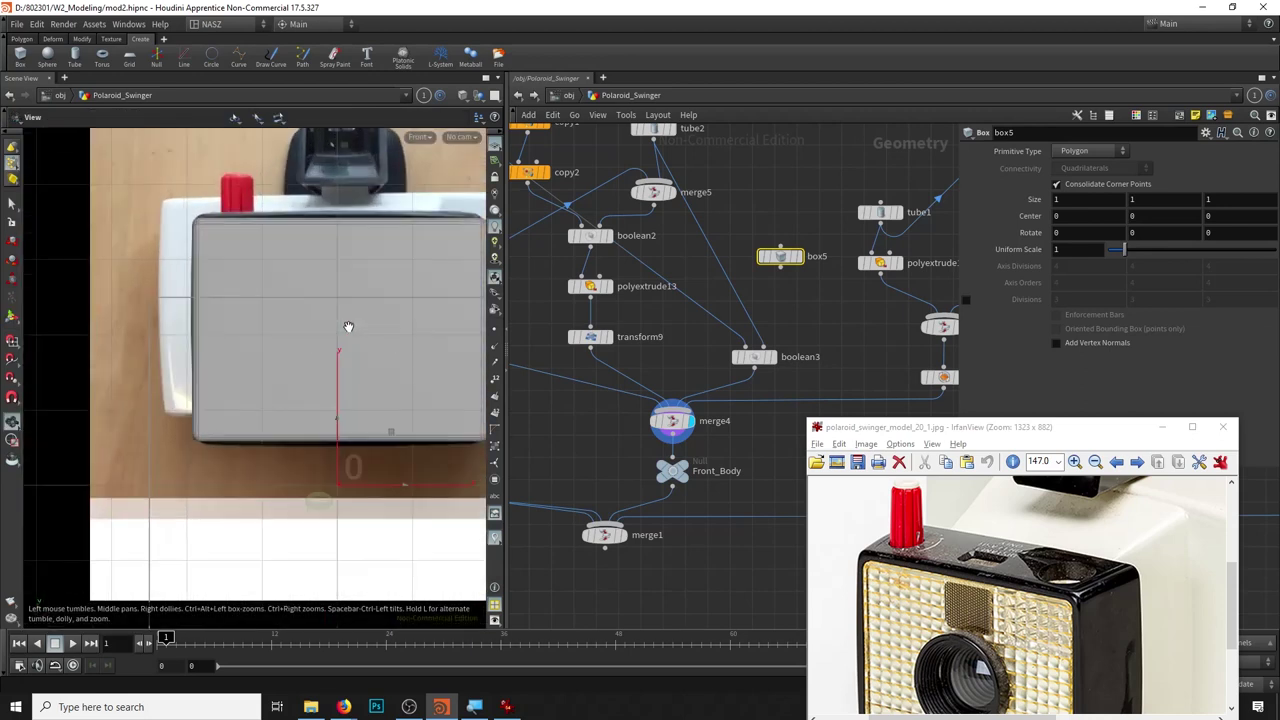
pyautogui.press('Return')
pyautogui.moveTo(345, 402); pyautogui.dragTo(345, 260)
pyautogui.press('w')
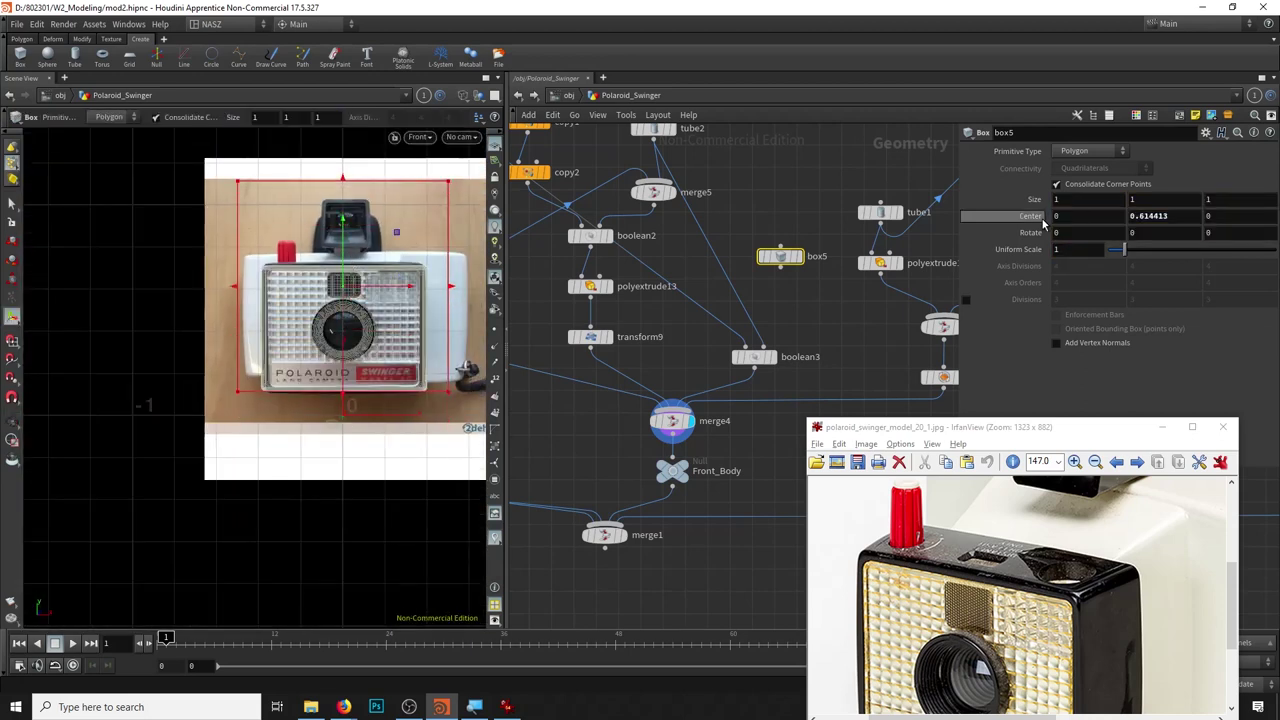
# Shrink the box to 0.16 wide and 0.117 tall to fit the viewfinder window.
pyautogui.moveTo(1036, 198); pyautogui.dragTo(988, 201, button='middle')
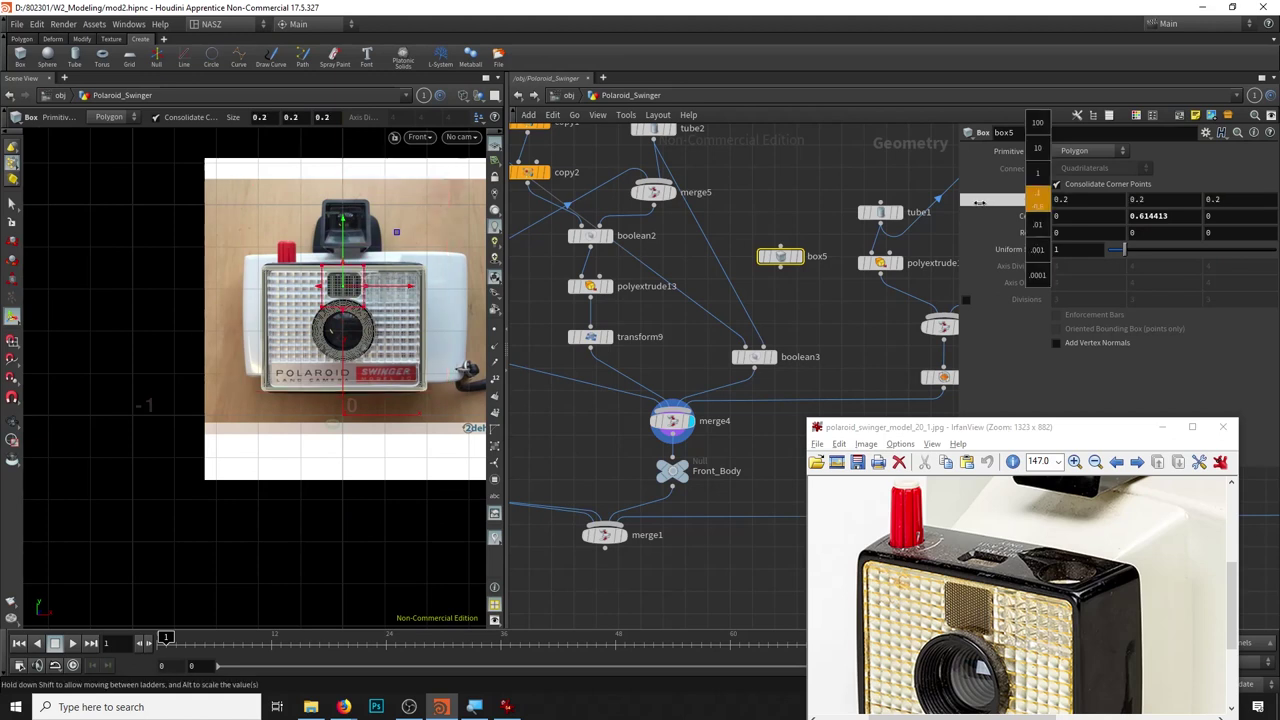
pyautogui.press('g')
pyautogui.moveTo(1034, 198)
pyautogui.mouseDown(button='middle')
pyautogui.moveTo(1003, 223)
pyautogui.moveTo(1034, 203)
pyautogui.mouseUp(button='middle')
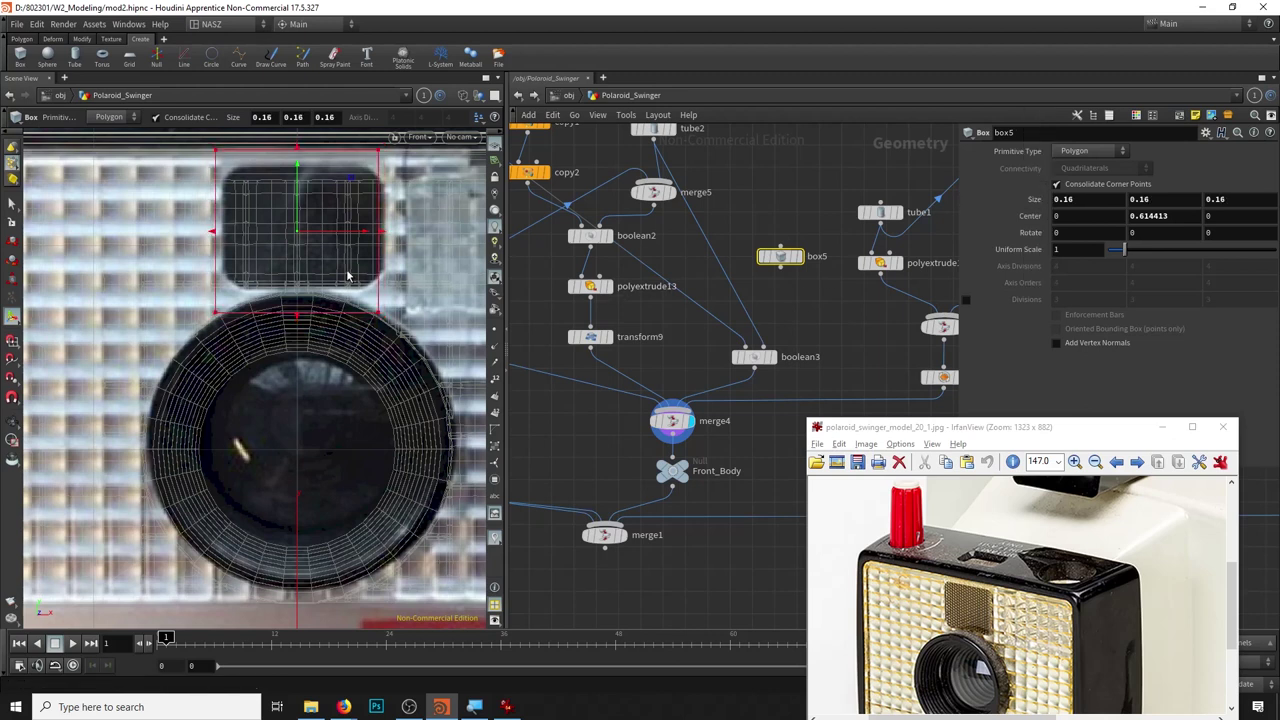
pyautogui.moveTo(348, 276); pyautogui.dragTo(380, 330, button='middle')
pyautogui.moveTo(1162, 200); pyautogui.dragTo(1162, 202, button='middle')
pyautogui.moveTo(1152, 247)
pyautogui.mouseDown(button='middle')
pyautogui.moveTo(966, 274)
pyautogui.moveTo(528, 242)
pyautogui.mouseUp(button='middle')
pyautogui.moveTo(310, 281); pyautogui.dragTo(312, 278)
# Back in perspective, set the box depth to 0.05 and view it alone.
pyautogui.click(418, 136)
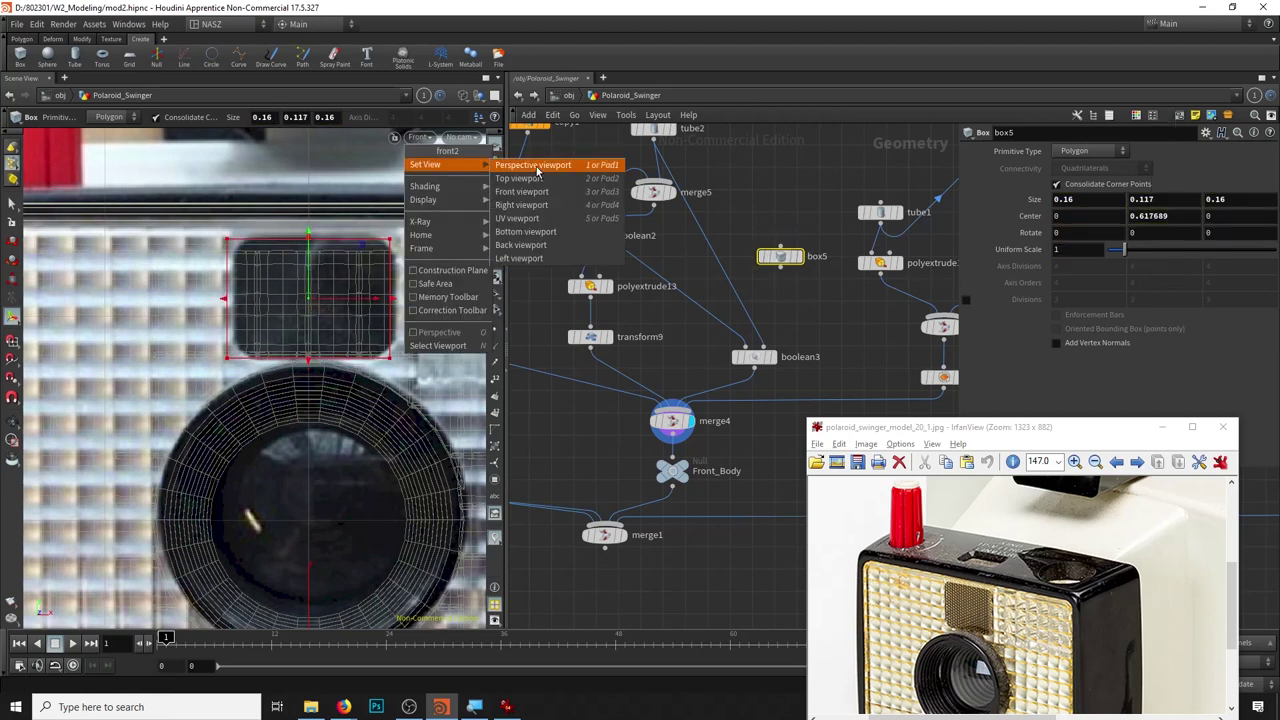
pyautogui.click(545, 163)
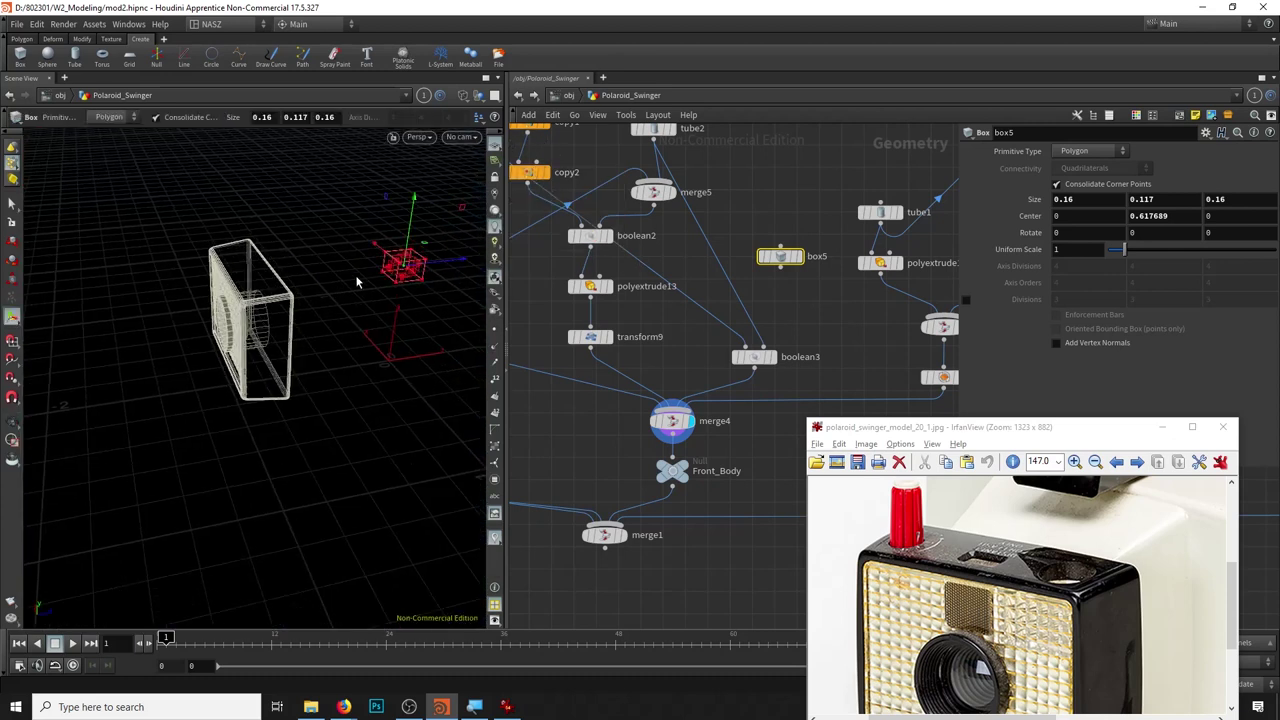
pyautogui.moveTo(1233, 200); pyautogui.dragTo(1229, 222, button='middle')
pyautogui.write('0.05')
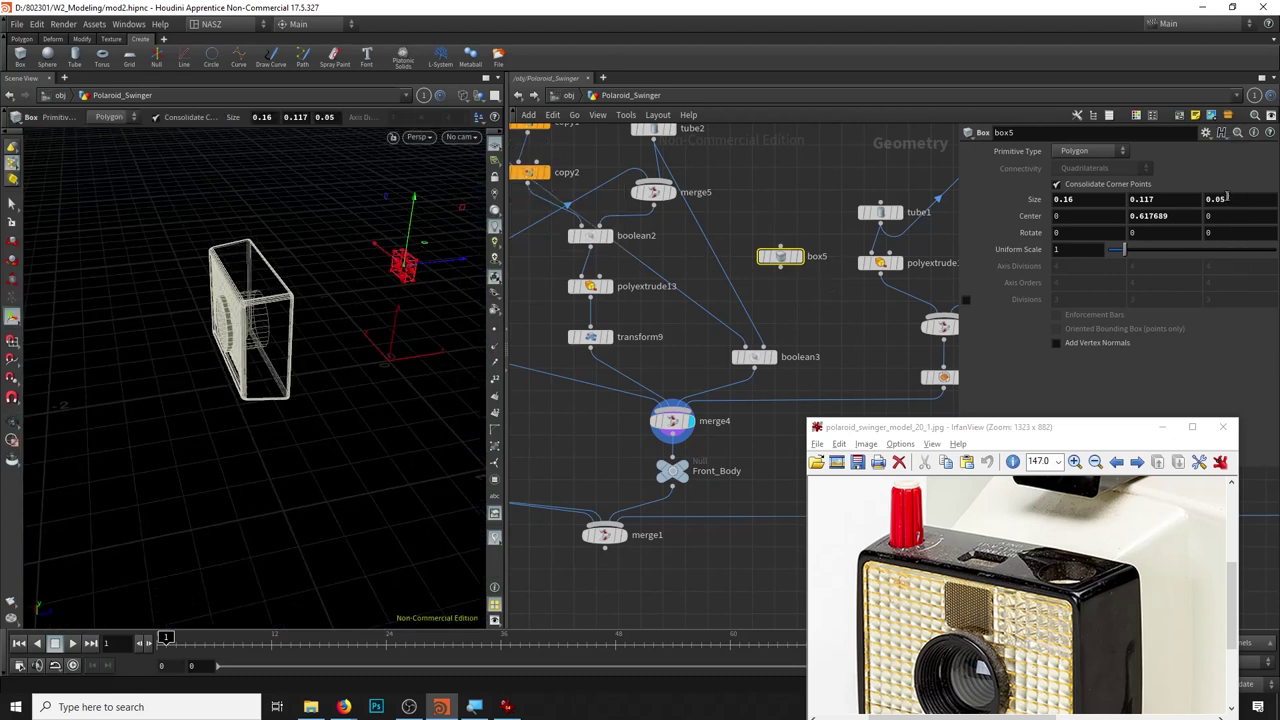
pyautogui.click(798, 256)
pyautogui.moveTo(250, 300); pyautogui.dragTo(307, 300)
pyautogui.press('Return')
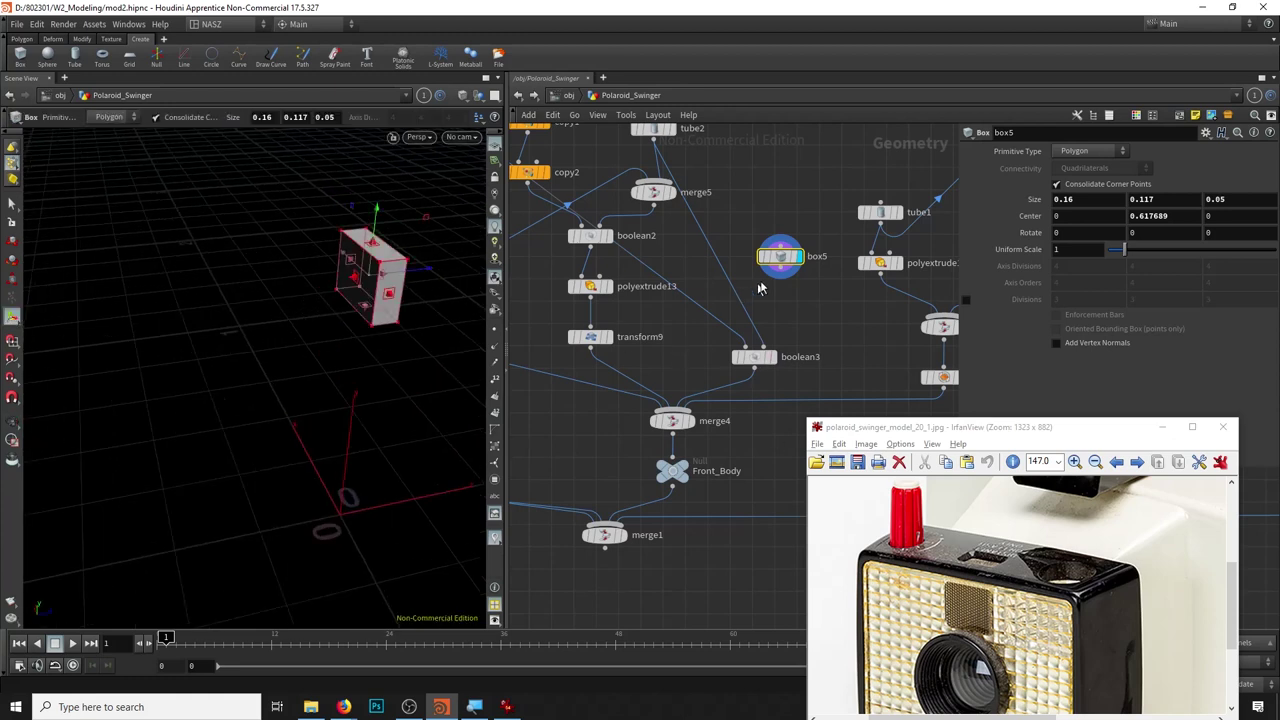
# Display the full merged model and push box5 forward to about Z -0.98.
pyautogui.click(684, 421)
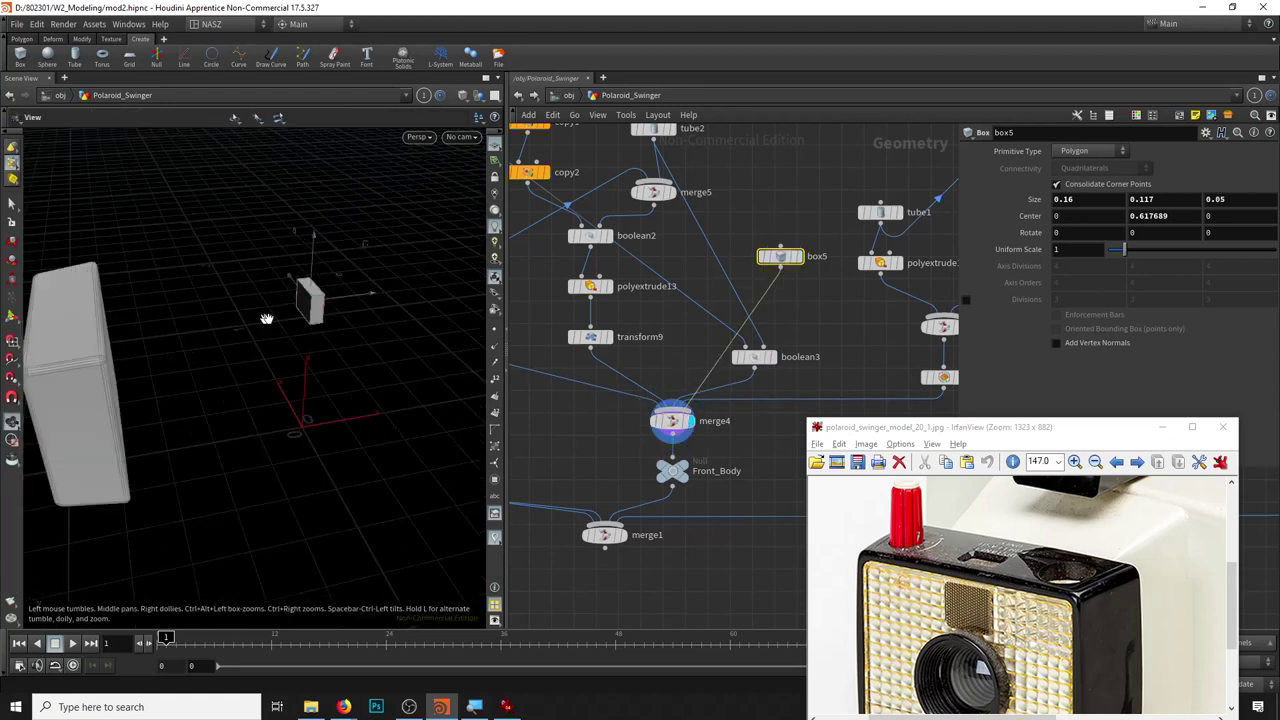
pyautogui.moveTo(310, 300)
pyautogui.mouseDown()
pyautogui.moveTo(110, 337)
pyautogui.moveTo(177, 351)
pyautogui.moveTo(256, 172)
pyautogui.mouseUp()
pyautogui.press('Escape')
pyautogui.scroll(5, 152, 314)
pyautogui.press('Return')
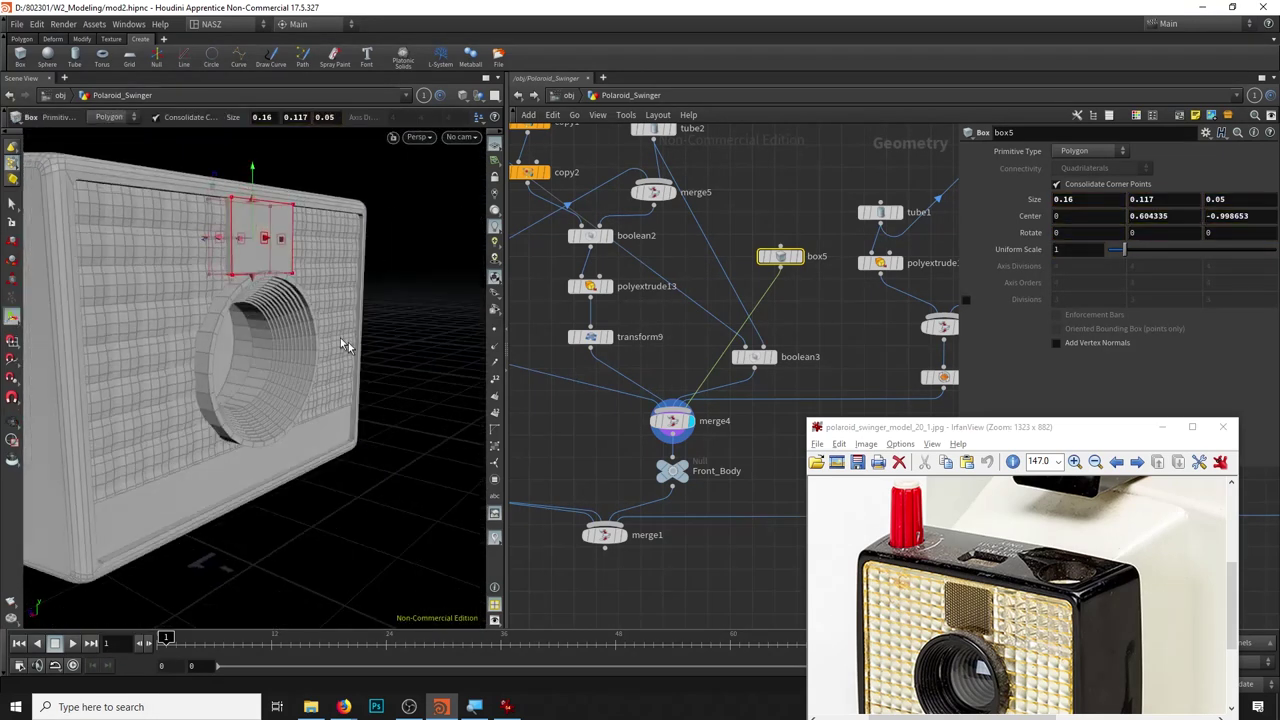
# Switch to the Front view in wireframe and zoom in on the viewfinder area.
pyautogui.click(418, 137)
pyautogui.moveTo(541, 172)
pyautogui.click(520, 191)
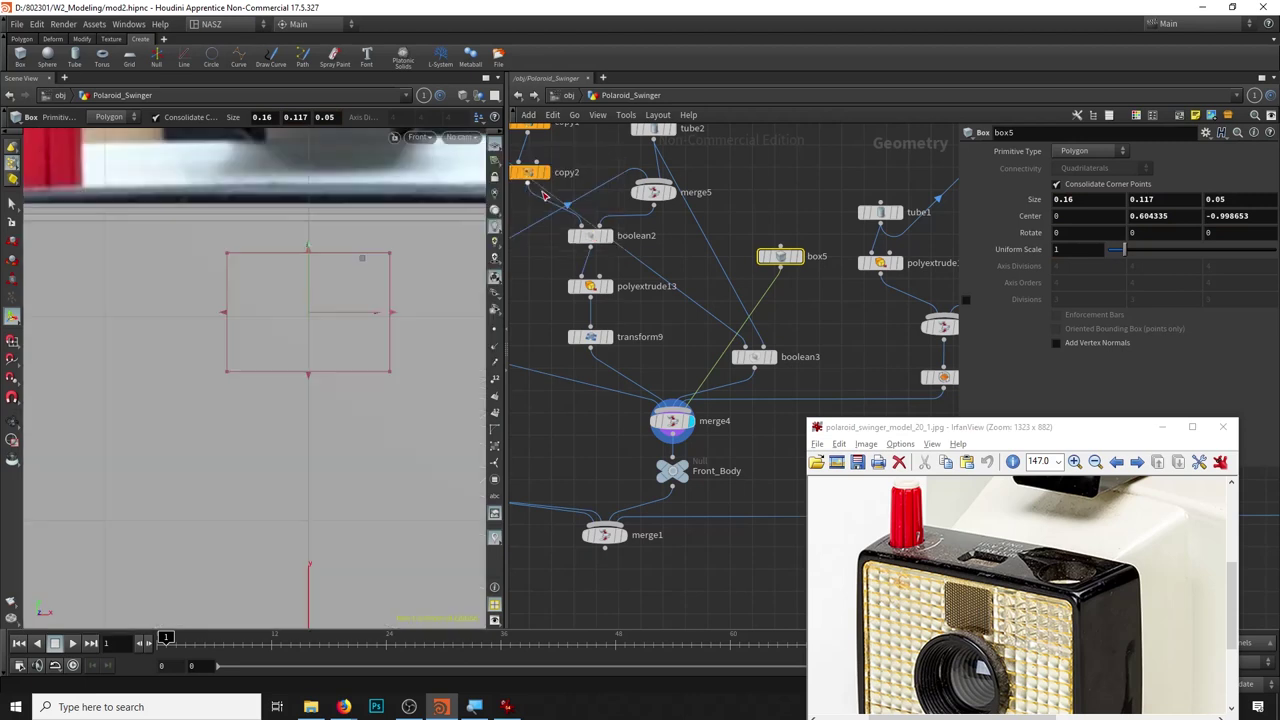
pyautogui.press('w')
pyautogui.press('Escape')
pyautogui.scroll(3, 284, 349)
pyautogui.scroll(5, 284, 347)
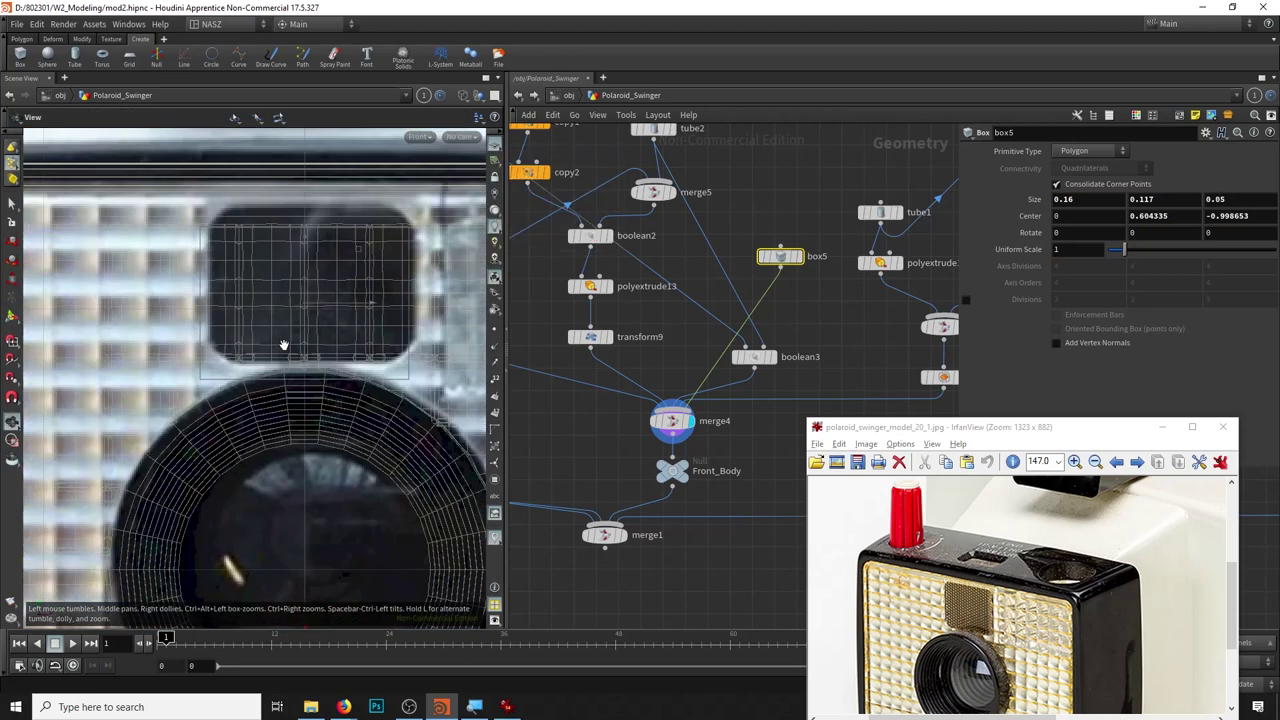
pyautogui.scroll(2, 284, 345)
pyautogui.scroll(-6, 284, 346)
pyautogui.scroll(2, 296, 356)
pyautogui.press('Return')
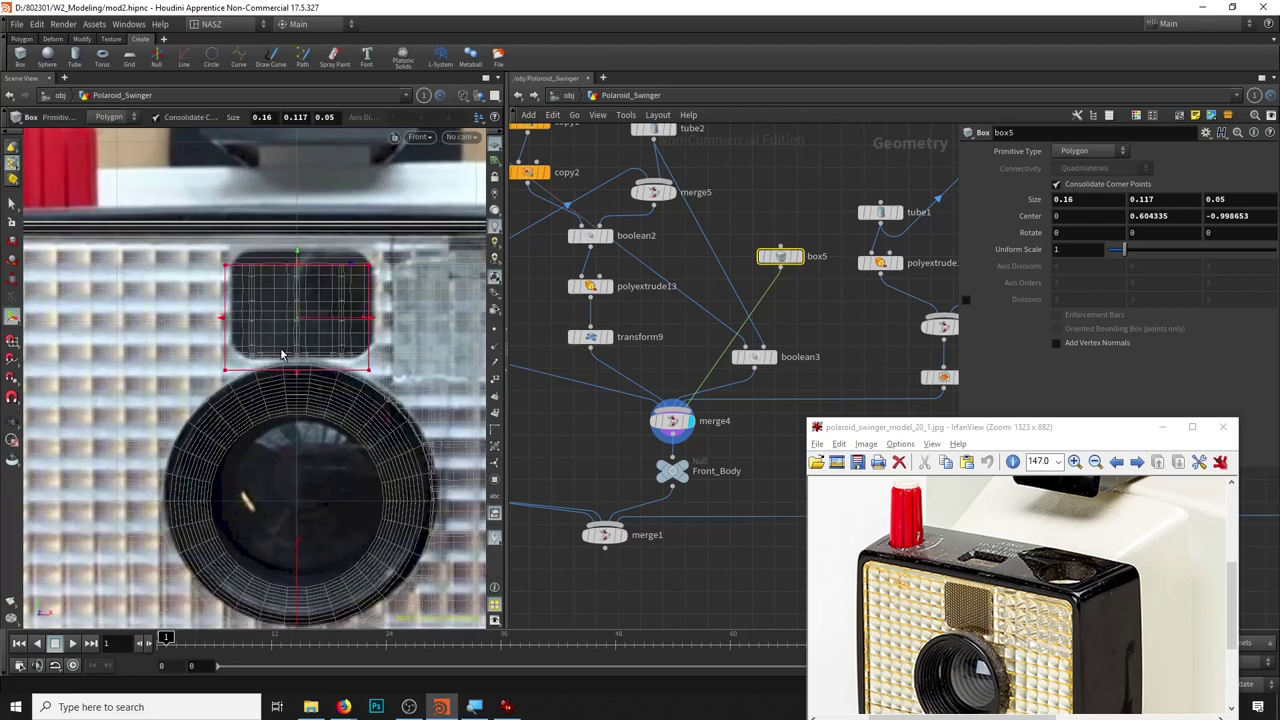
# Align box5 over the viewfinder window at about Y 0.61.
pyautogui.moveTo(298, 291); pyautogui.dragTo(306, 278)
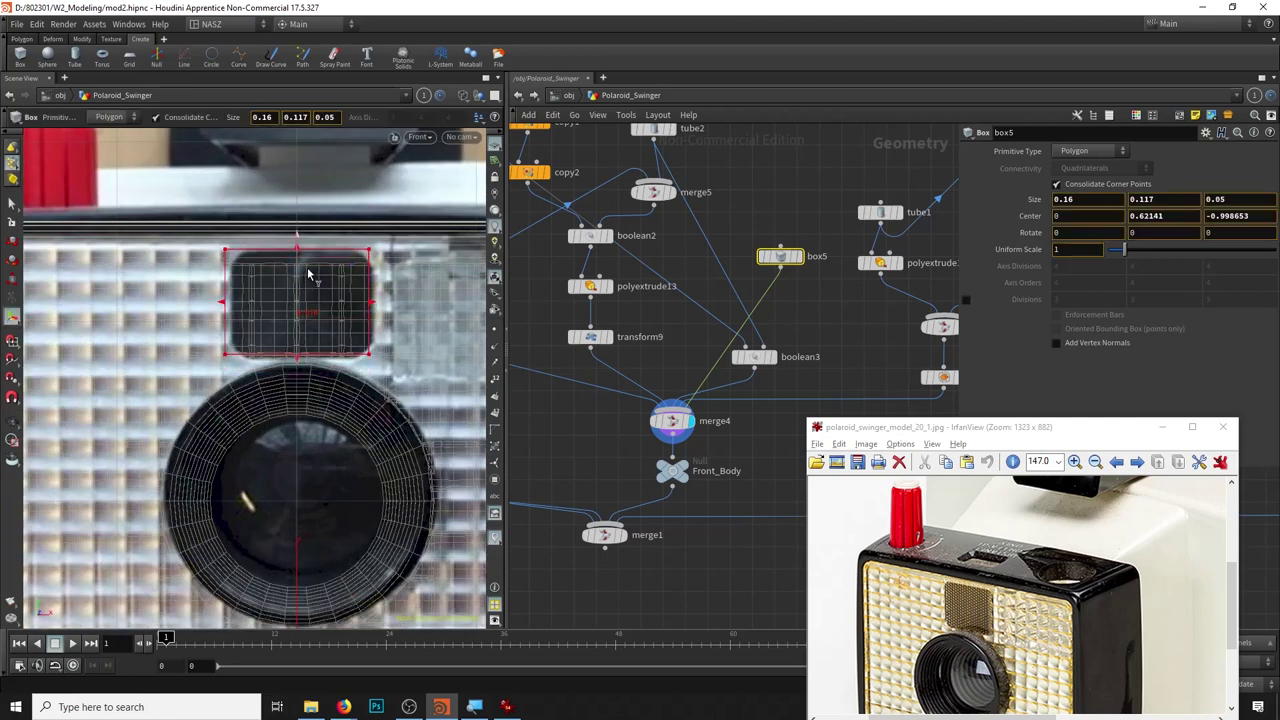
pyautogui.scroll(2, 308, 290)
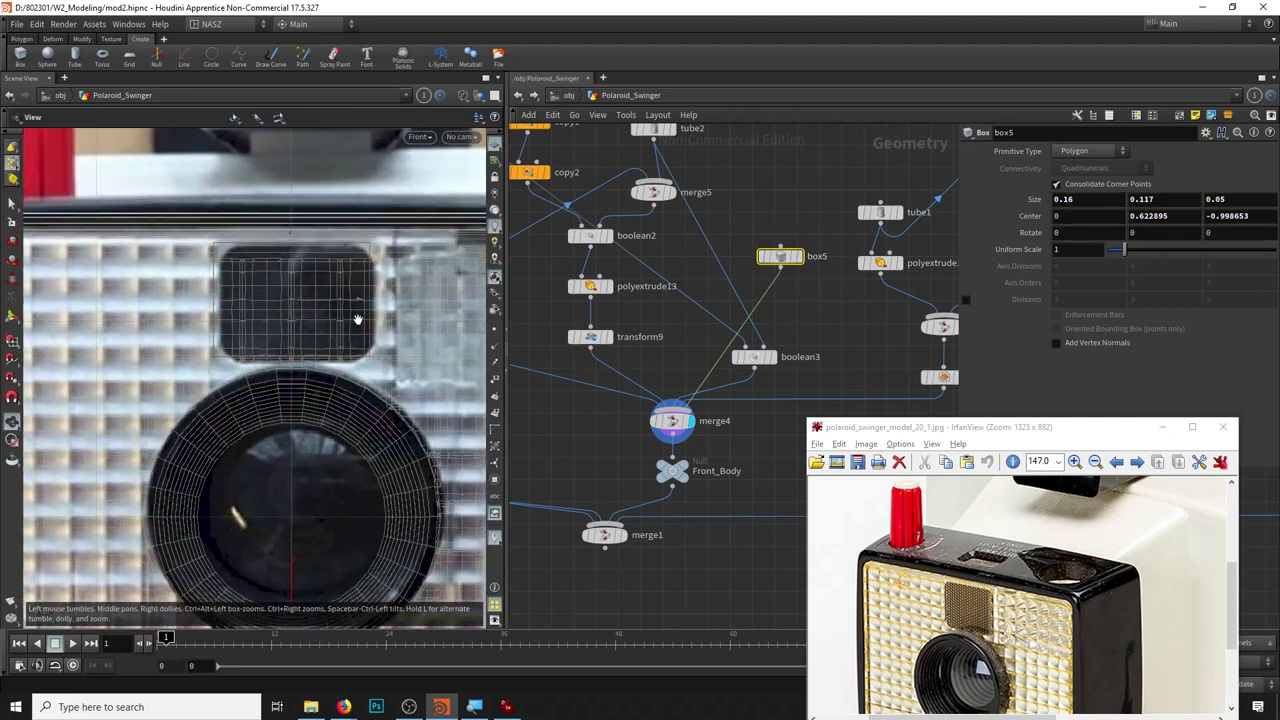
pyautogui.scroll(2, 306, 315)
pyautogui.press('w')
pyautogui.press('w')
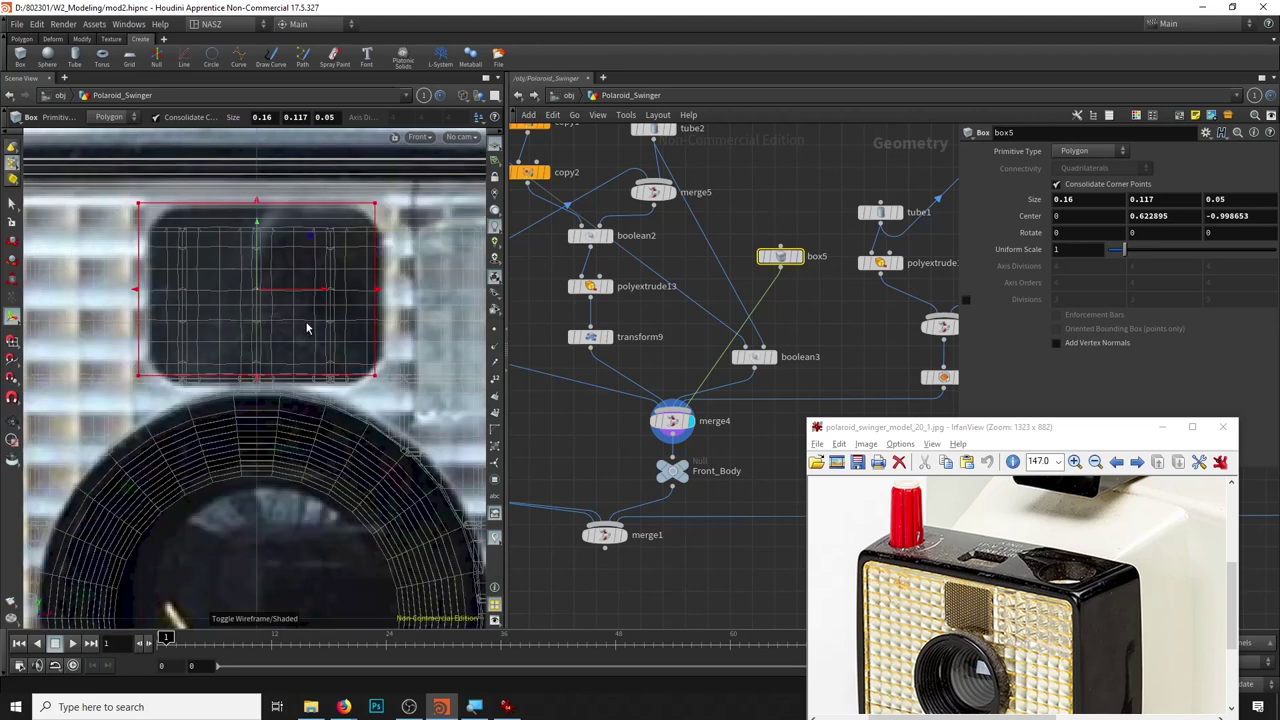
pyautogui.moveTo(268, 259); pyautogui.dragTo(269, 263)
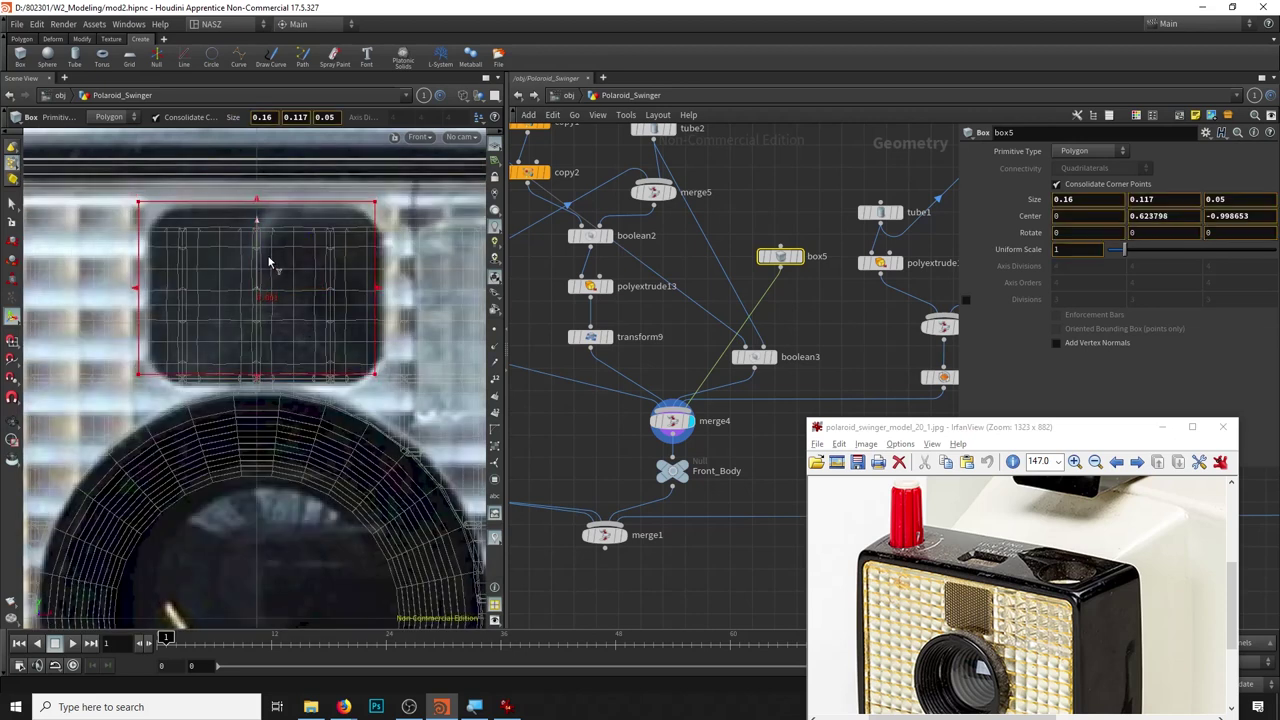
# Return to perspective and trim box5's height to about 0.098.
pyautogui.click(418, 136)
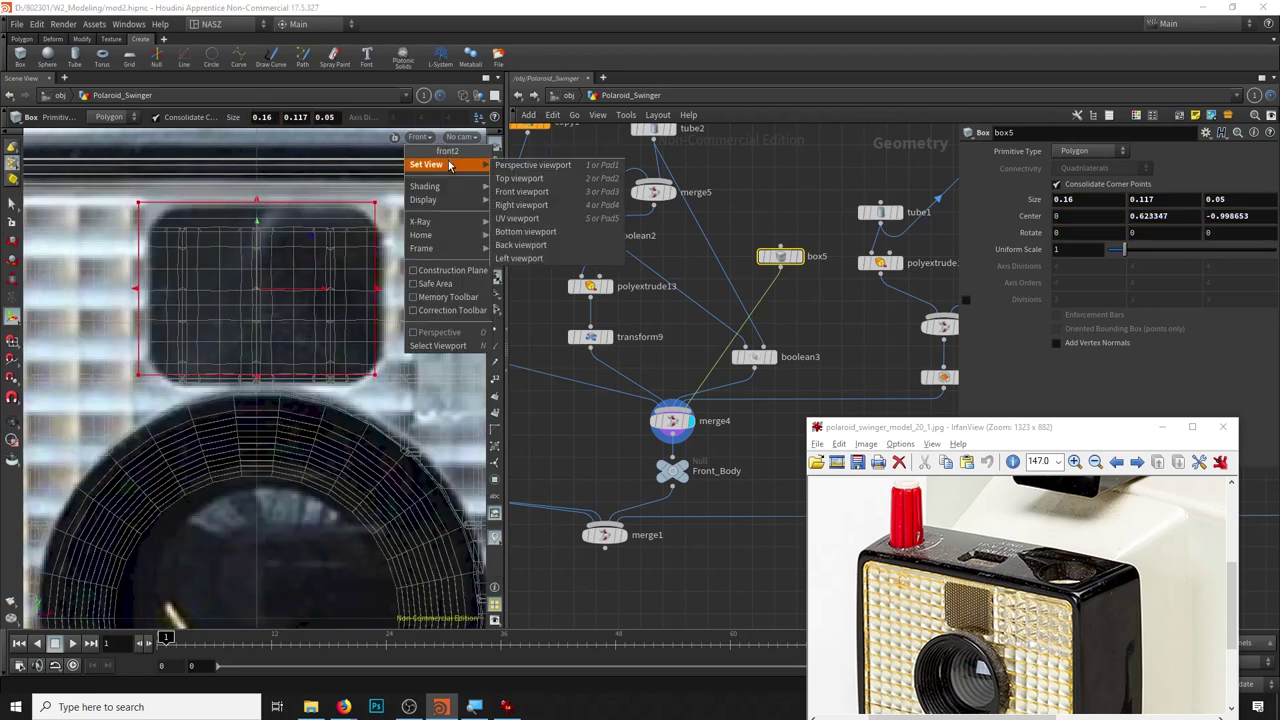
pyautogui.click(428, 163)
pyautogui.moveTo(298, 281); pyautogui.dragTo(313, 184)
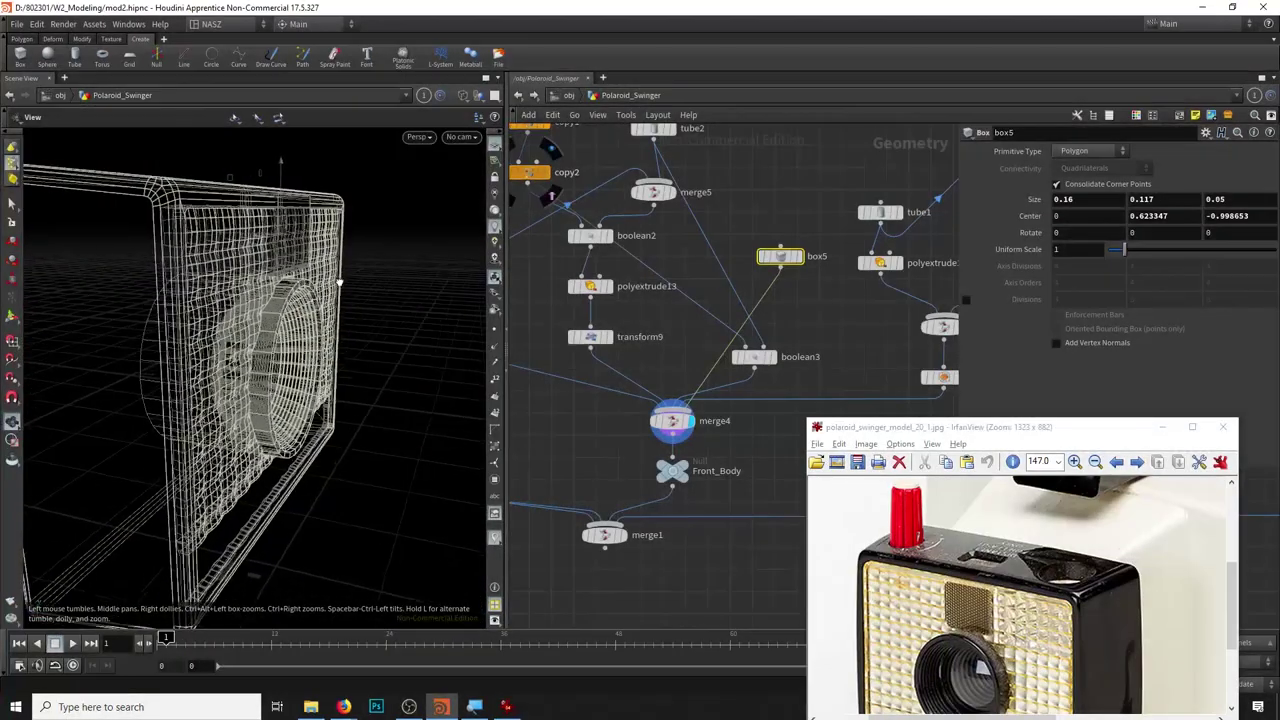
pyautogui.moveTo(242, 201)
pyautogui.mouseDown()
pyautogui.moveTo(246, 252)
pyautogui.moveTo(270, 240)
pyautogui.mouseUp()
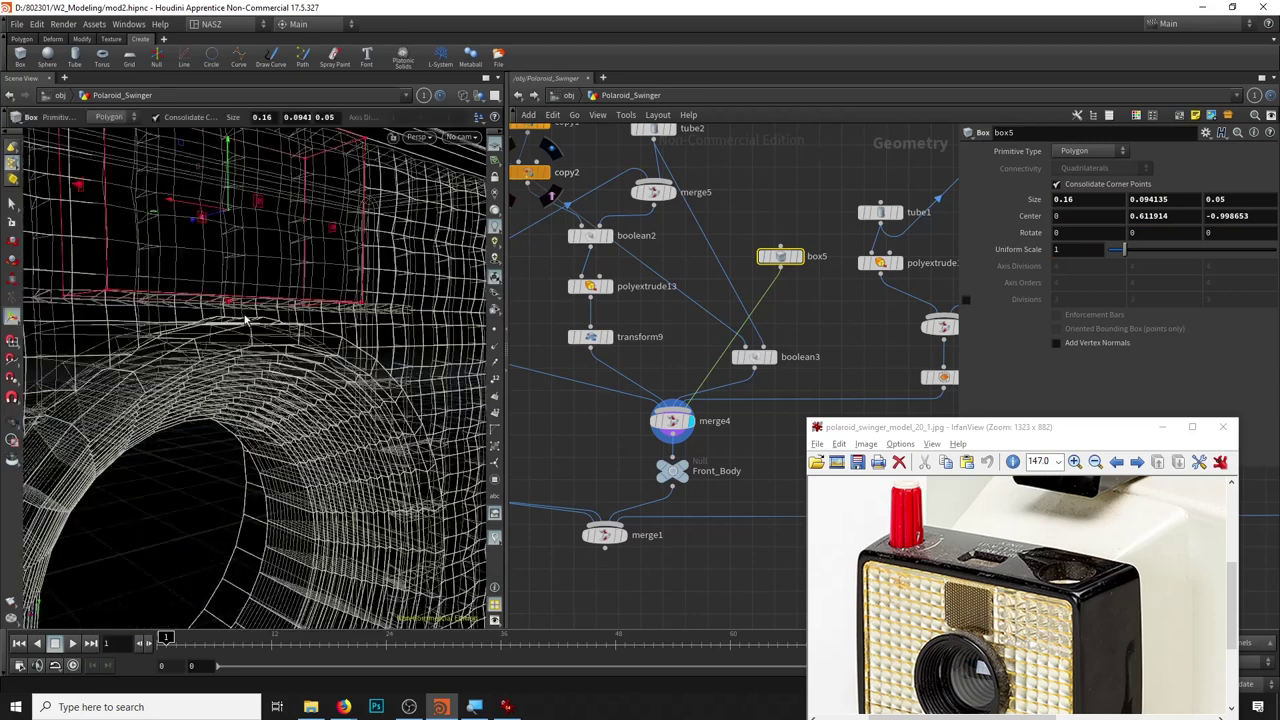
pyautogui.scroll(5, 270, 240)
pyautogui.press('Escape')
pyautogui.press('Return')
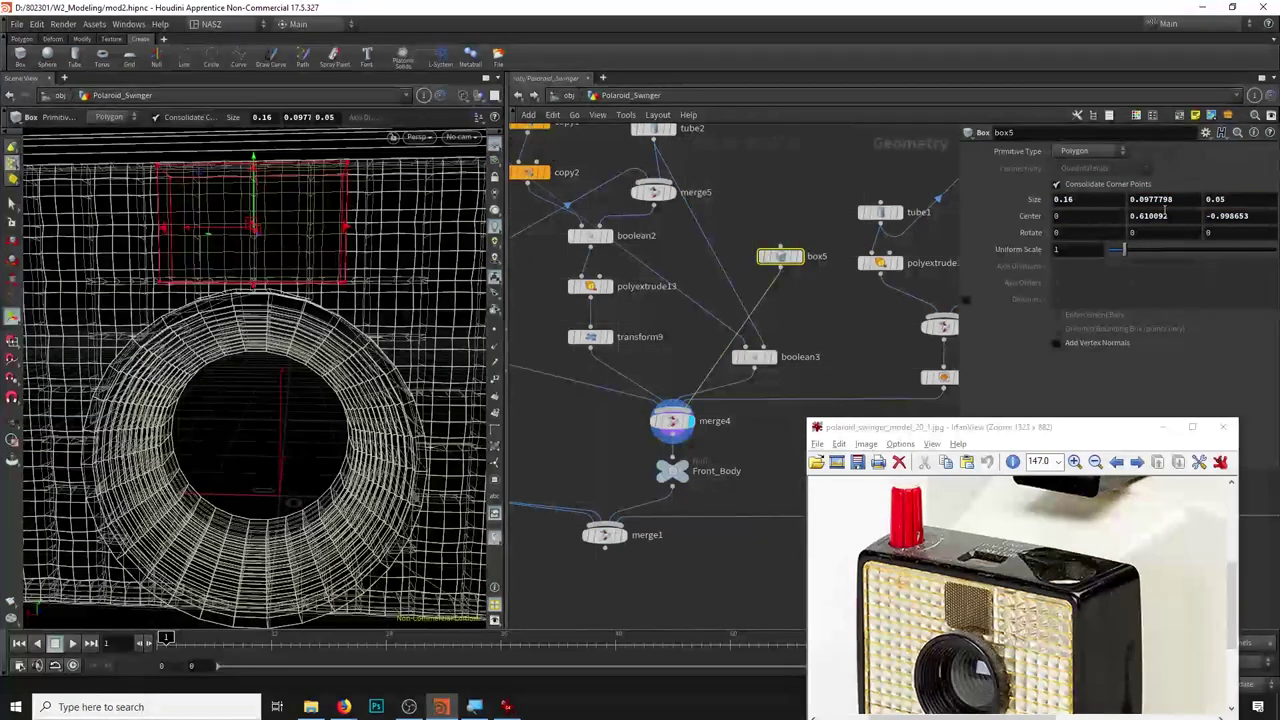
# Narrow box5 to 0.146 wide, nudge it forward and move its node higher in the network.
pyautogui.moveTo(1118, 203); pyautogui.dragTo(1105, 245, button='middle')
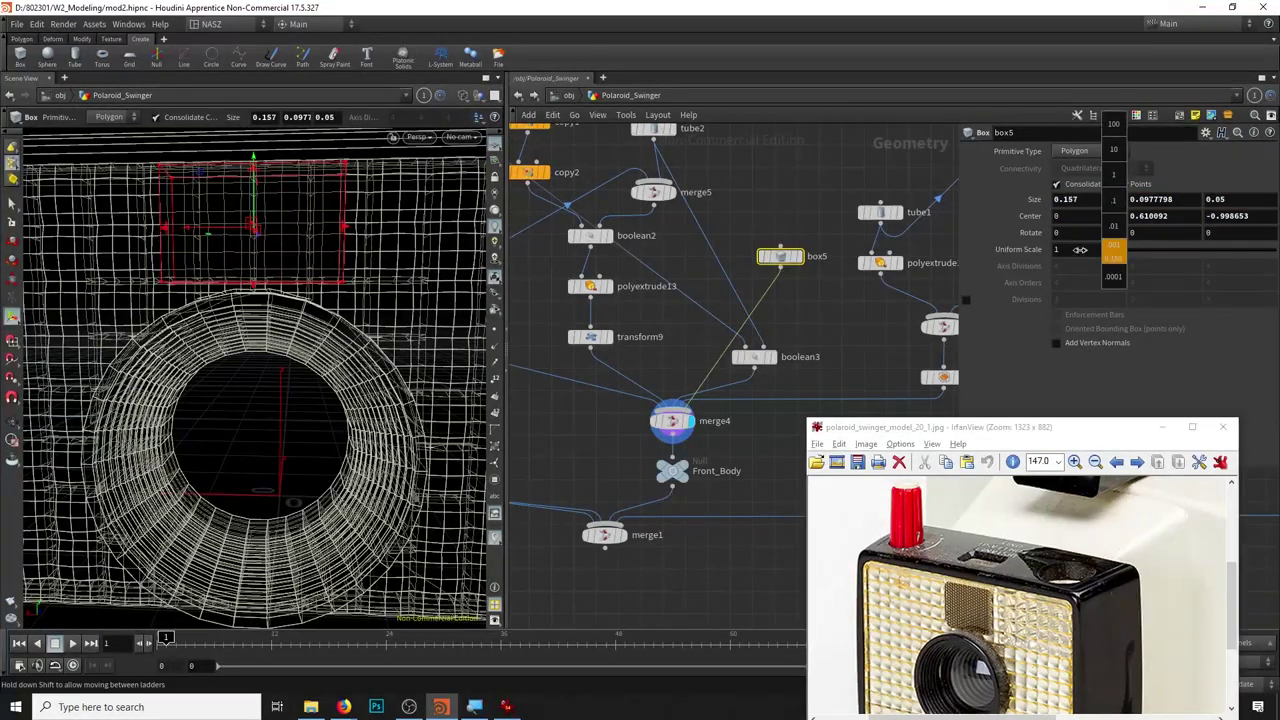
pyautogui.press('Escape')
pyautogui.moveTo(250, 300)
pyautogui.mouseDown()
pyautogui.moveTo(313, 230)
pyautogui.moveTo(346, 271)
pyautogui.moveTo(285, 265)
pyautogui.mouseUp()
pyautogui.press('Return')
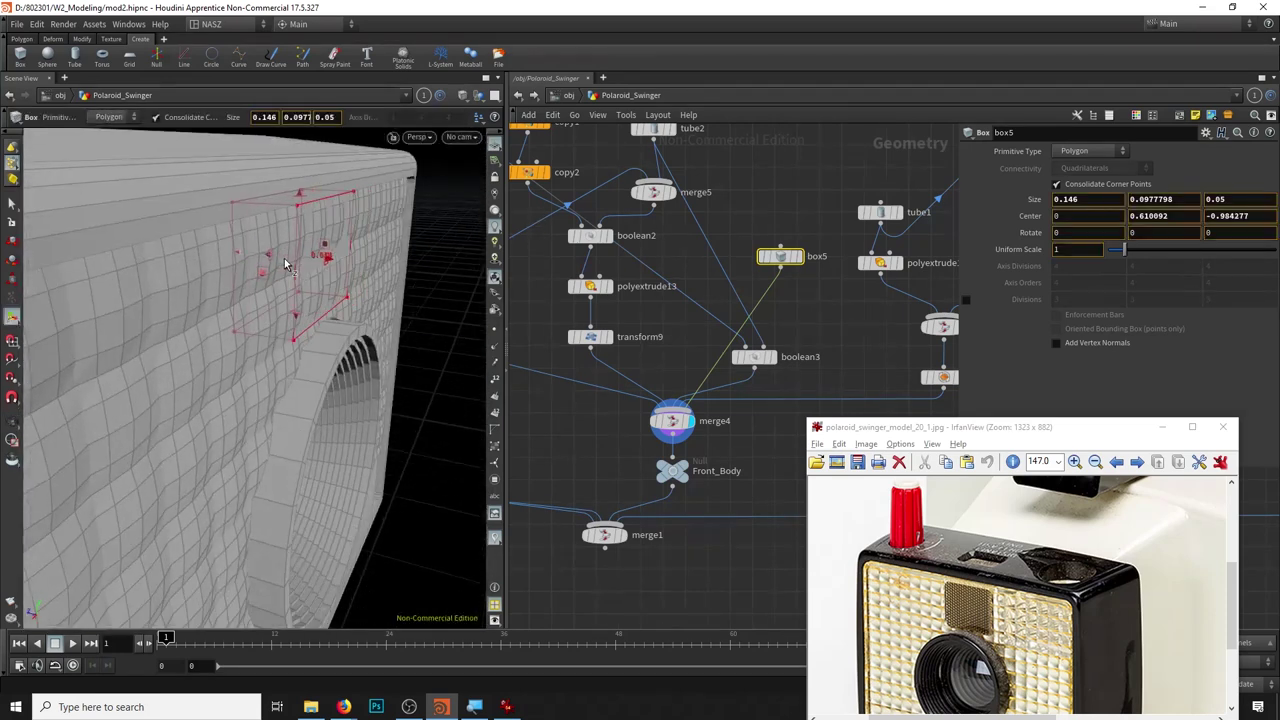
pyautogui.moveTo(285, 265); pyautogui.dragTo(283, 262)
pyautogui.moveTo(745, 305)
pyautogui.mouseDown(button='middle')
pyautogui.moveTo(806, 366)
pyautogui.moveTo(728, 290)
pyautogui.moveTo(783, 372)
pyautogui.mouseUp(button='middle')
pyautogui.moveTo(783, 372); pyautogui.dragTo(774, 213)
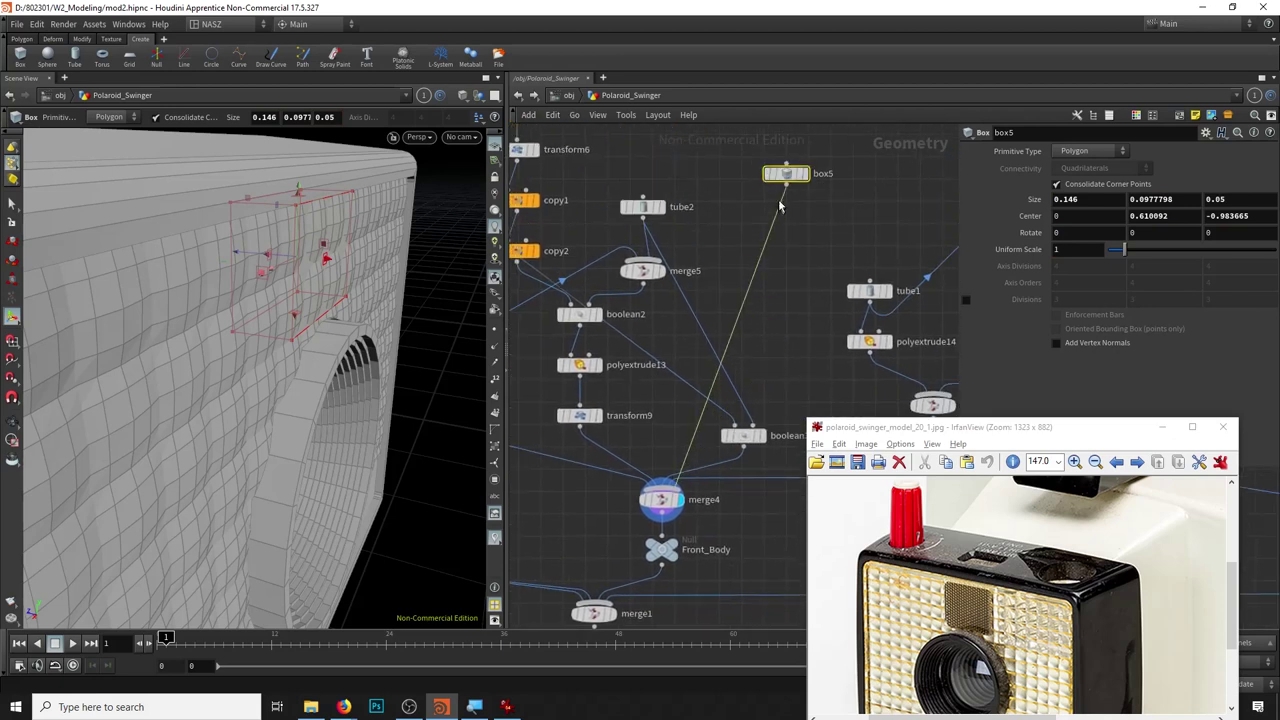
pyautogui.press('Escape')
pyautogui.moveTo(475, 277)
pyautogui.mouseDown()
pyautogui.moveTo(349, 249)
pyautogui.moveTo(277, 269)
pyautogui.moveTo(306, 208)
pyautogui.moveTo(330, 260)
pyautogui.mouseUp()
pyautogui.press('Return')
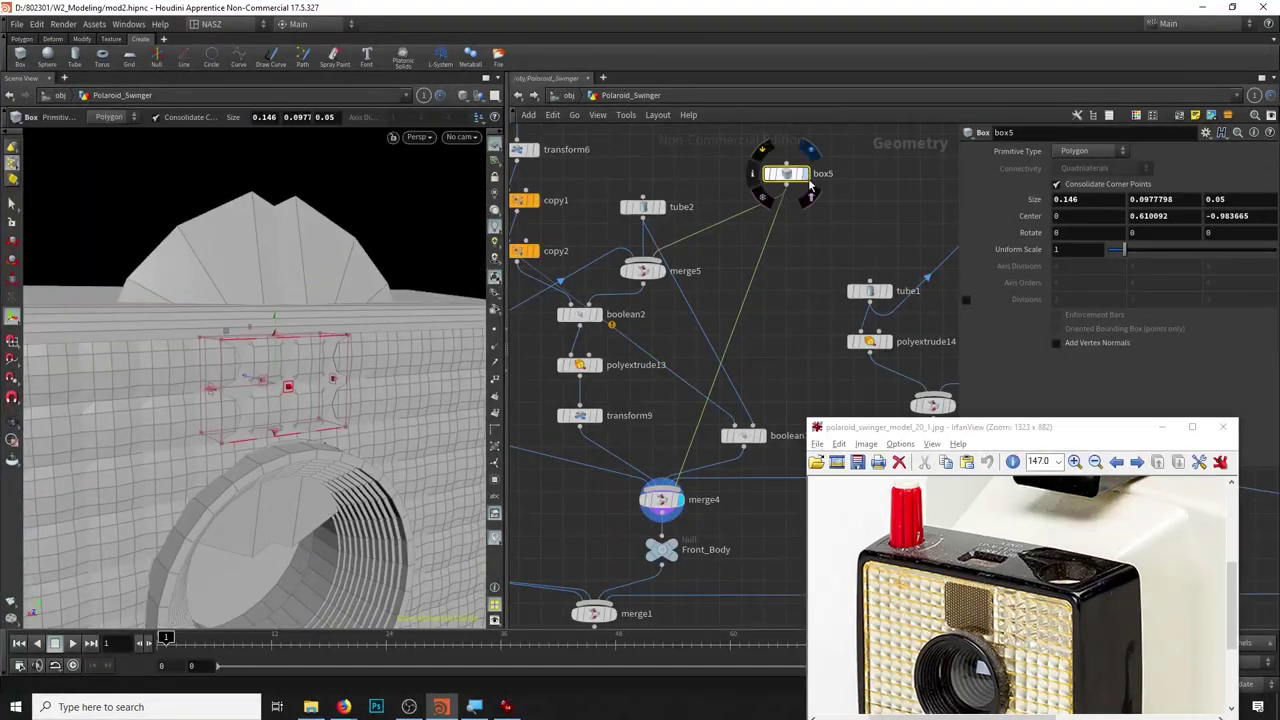
# Merge tube2 and box5 into a merge7 cutter feeding boolean3, and display the cut body.
pyautogui.click(810, 188)
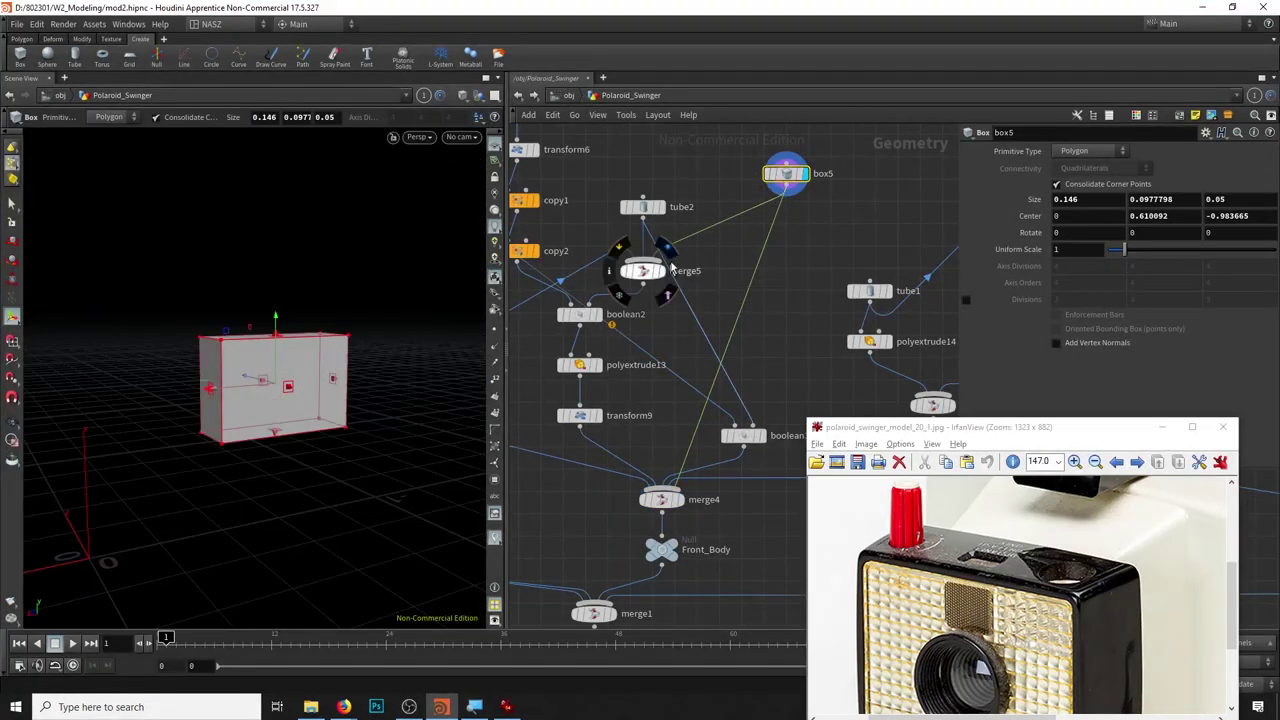
pyautogui.moveTo(810, 298)
pyautogui.mouseDown(button='middle')
pyautogui.moveTo(766, 283)
pyautogui.moveTo(798, 299)
pyautogui.mouseUp(button='middle')
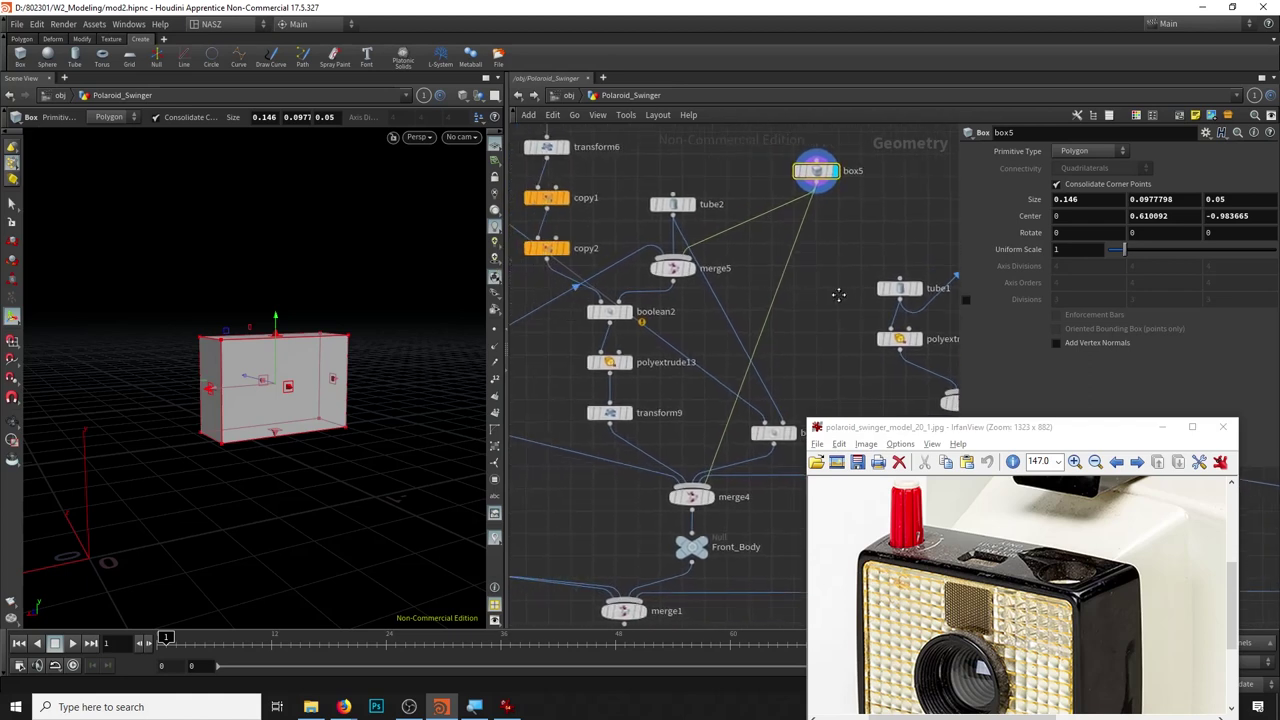
pyautogui.press('Tab')
pyautogui.click(822, 656)
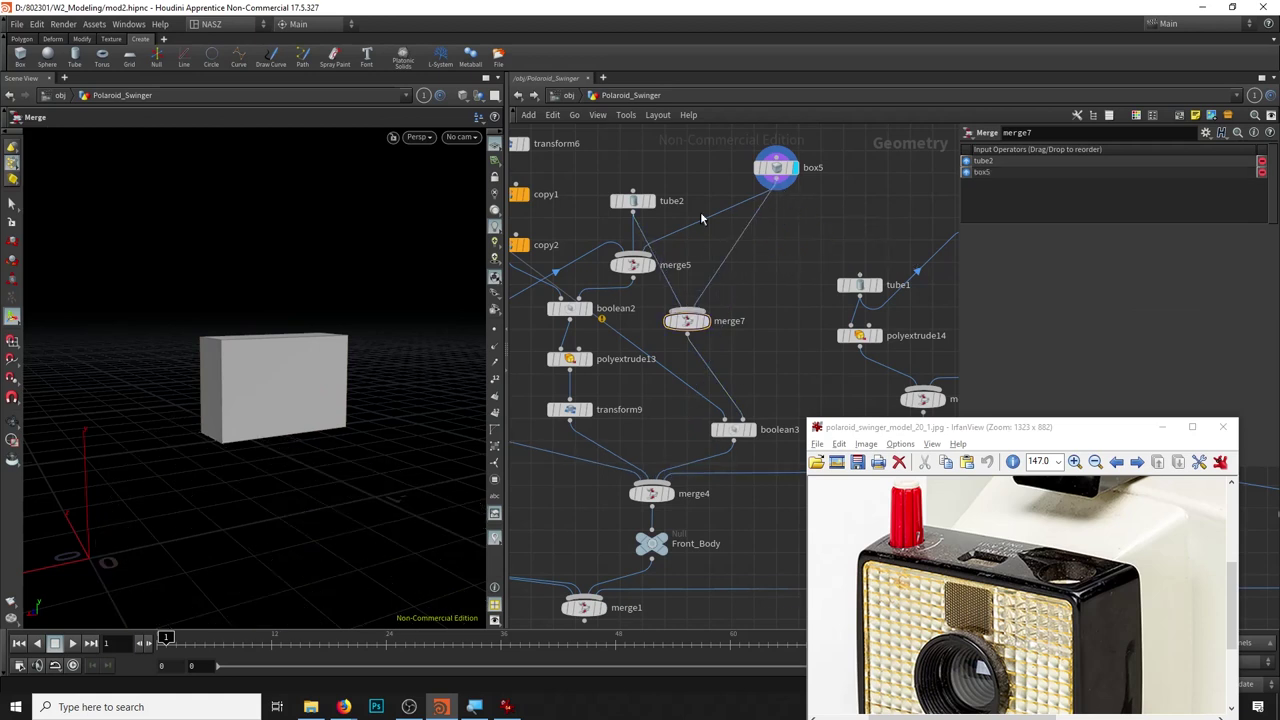
pyautogui.click(703, 320)
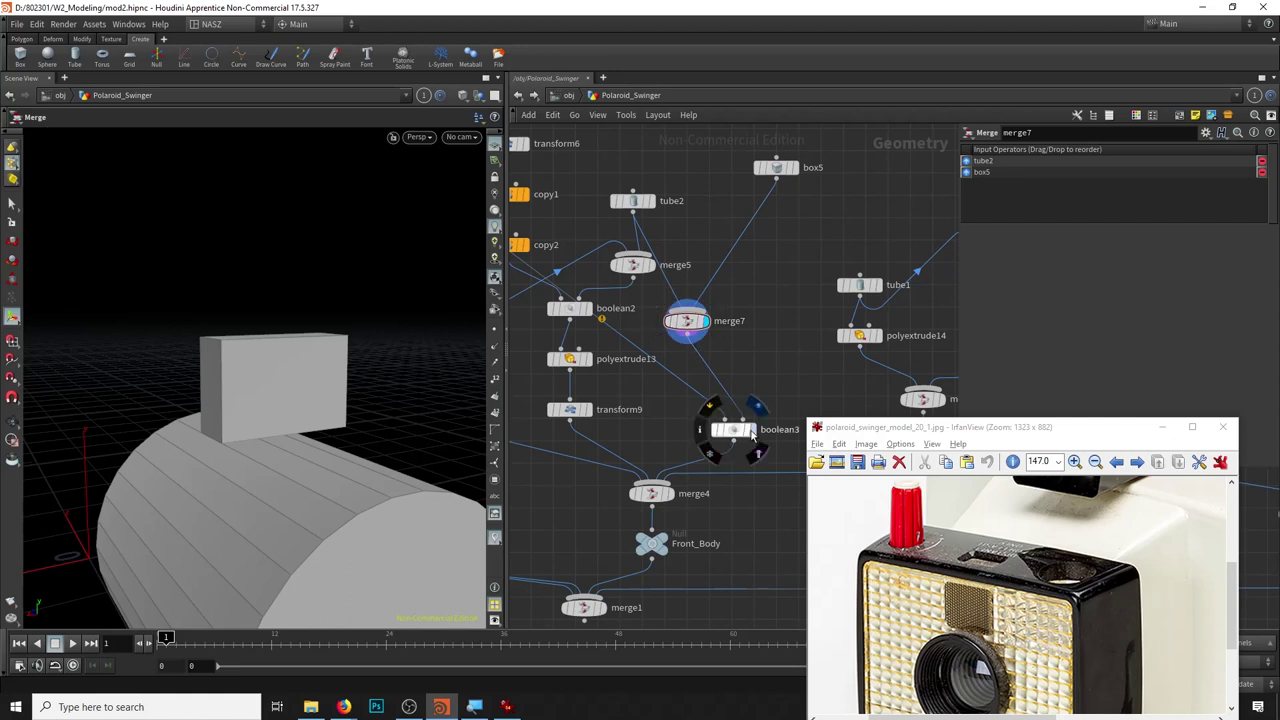
pyautogui.click(750, 430)
# Thin box5's depth to about 0.041 for a shallow viewfinder recess.
pyautogui.scroll(5, 349, 380)
pyautogui.scroll(-3, 382, 215)
pyautogui.scroll(-2, 382, 215)
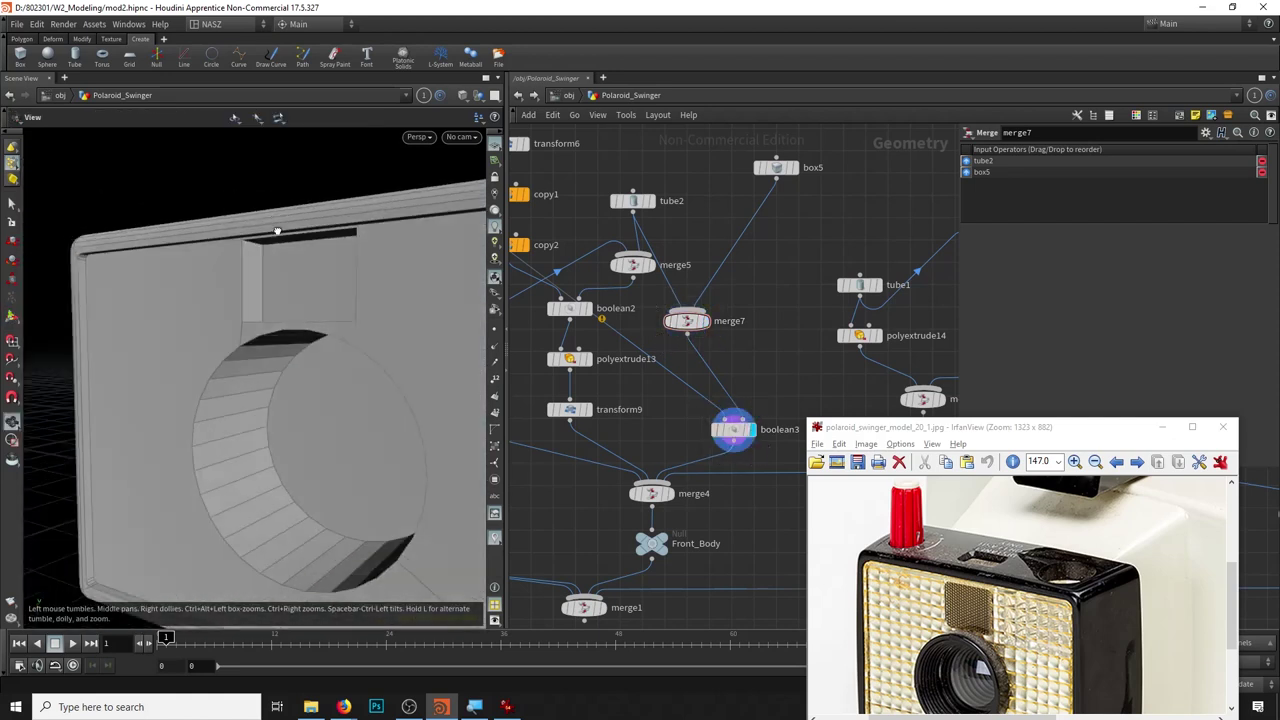
pyautogui.press('Return')
pyautogui.scroll(3, 747, 238)
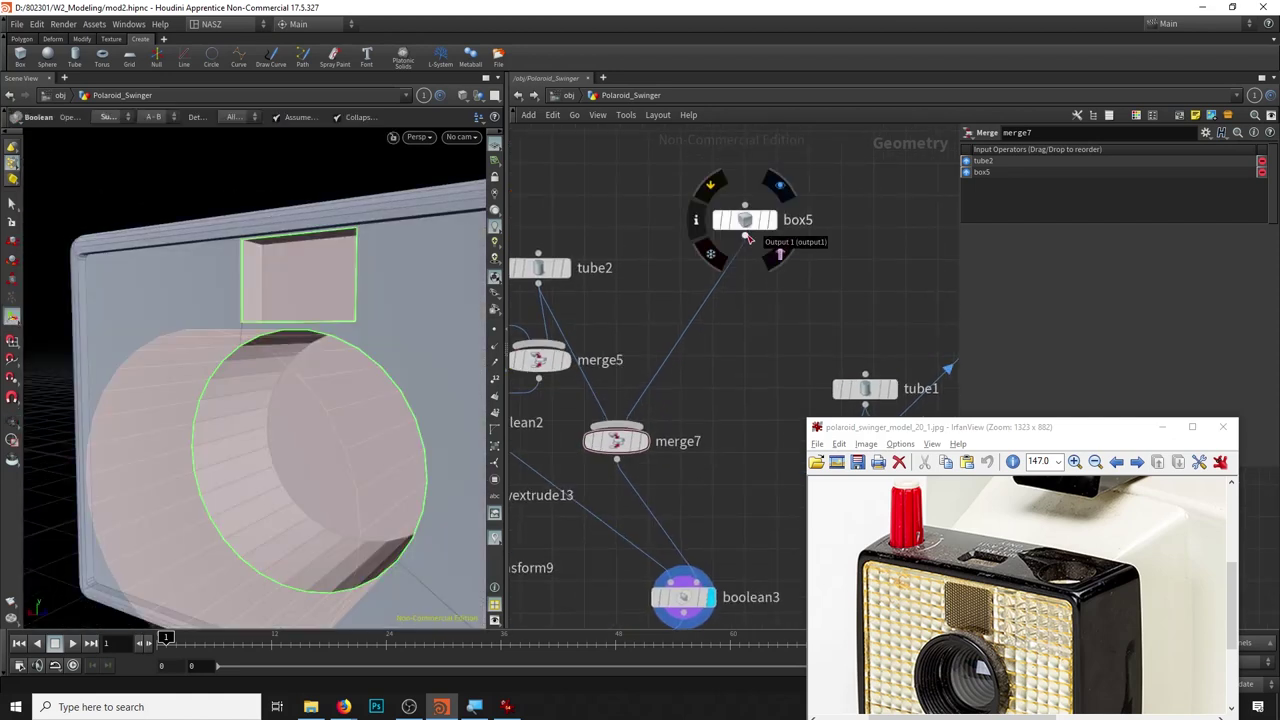
pyautogui.click(744, 219)
pyautogui.moveTo(472, 207)
pyautogui.keyDown('alt'); pyautogui.mouseDown()
pyautogui.moveTo(330, 255)
pyautogui.moveTo(366, 263)
pyautogui.mouseUp(); pyautogui.keyUp('alt')
pyautogui.press('Escape')
pyautogui.press('Return')
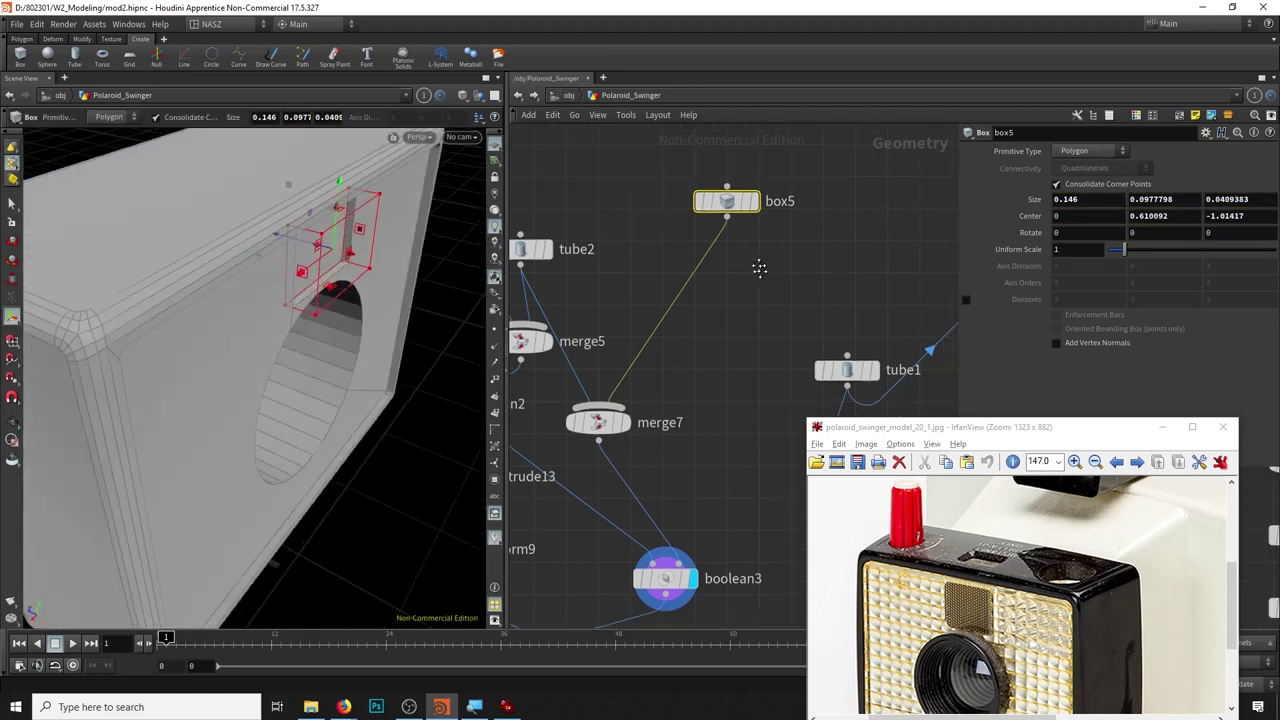
pyautogui.scroll(-3, 720, 265)
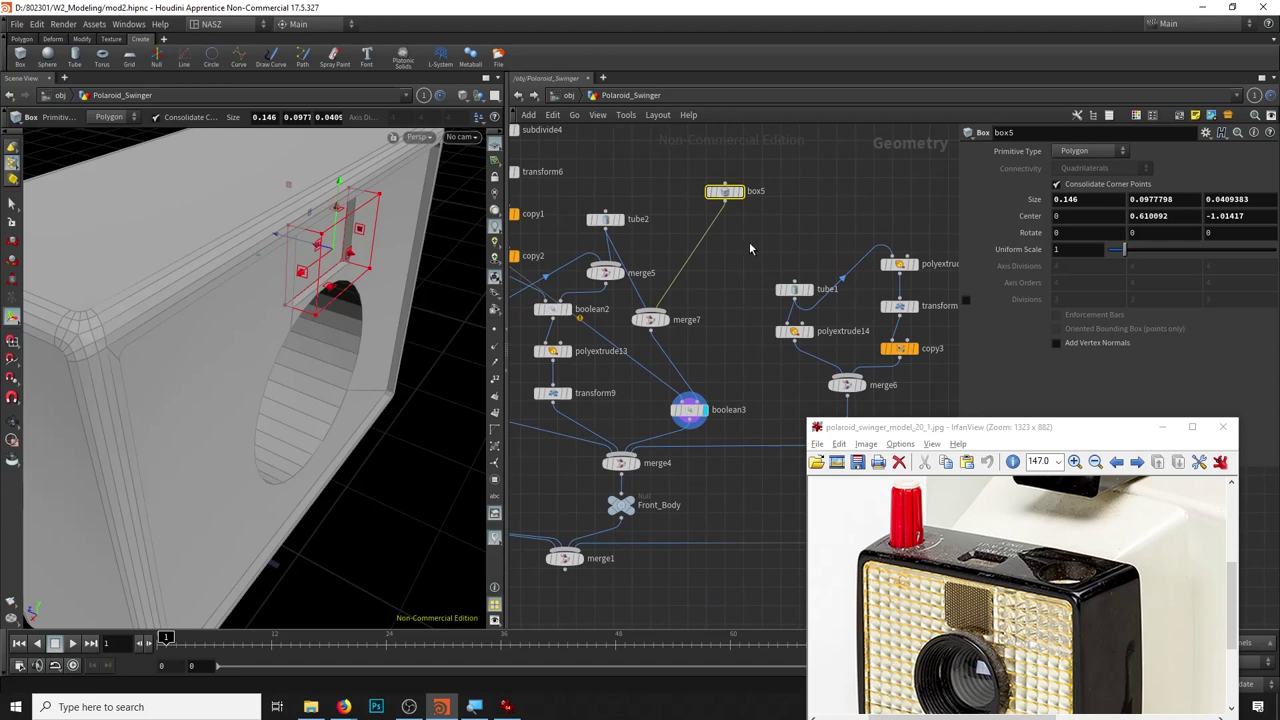
pyautogui.press('Tab')
# Add a PolyBevel after box5 with offset 0.004, Round shape and 4 divisions.
pyautogui.write('bev')
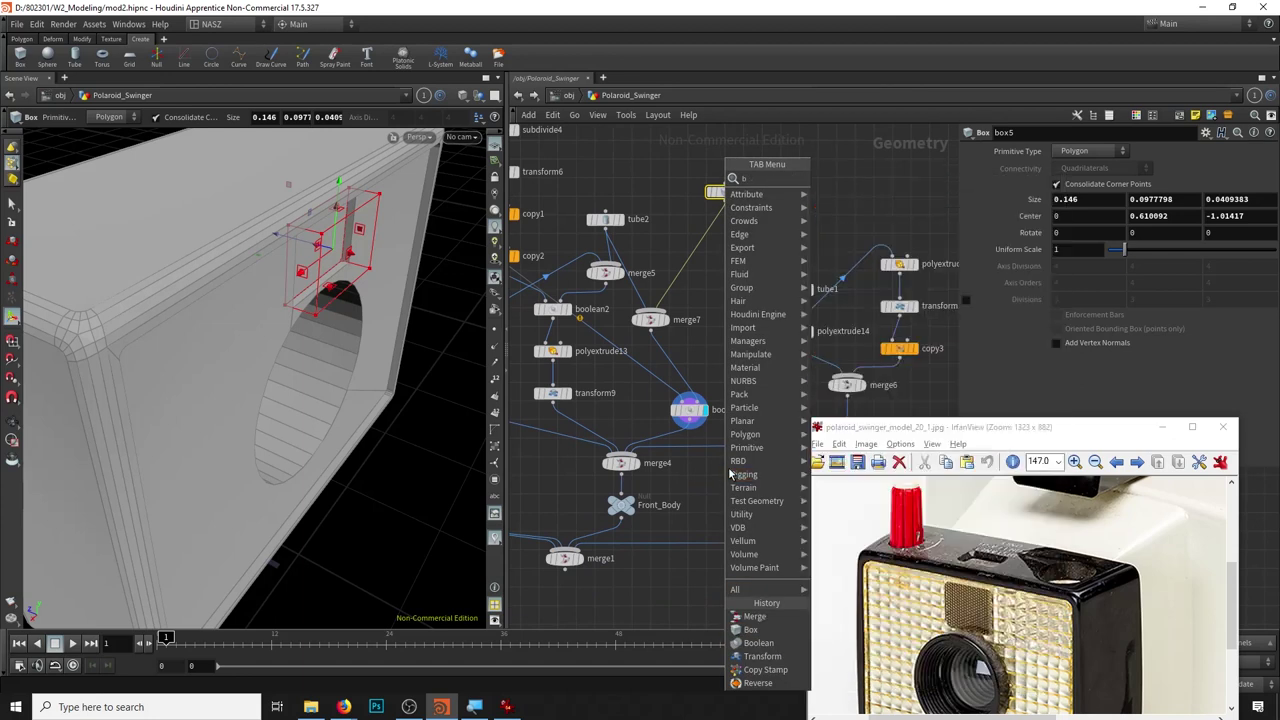
pyautogui.click(848, 228)
pyautogui.keyDown('alt'); pyautogui.moveTo(230, 360); pyautogui.dragTo(286, 329); pyautogui.keyUp('alt')
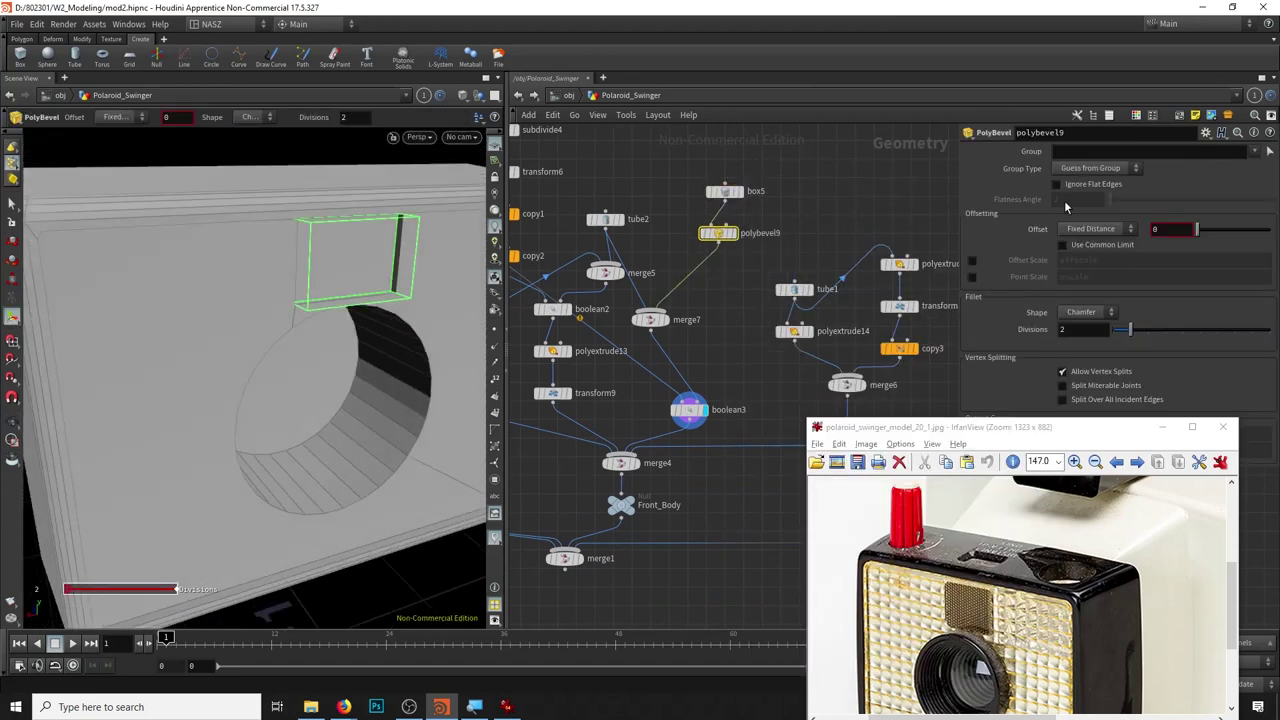
pyautogui.moveTo(1160, 229); pyautogui.dragTo(1184, 277, button='middle')
pyautogui.press('Escape')
pyautogui.moveTo(414, 243)
pyautogui.mouseDown()
pyautogui.moveTo(309, 243)
pyautogui.moveTo(366, 257)
pyautogui.moveTo(255, 236)
pyautogui.moveTo(275, 240)
pyautogui.mouseUp()
pyautogui.press('Return')
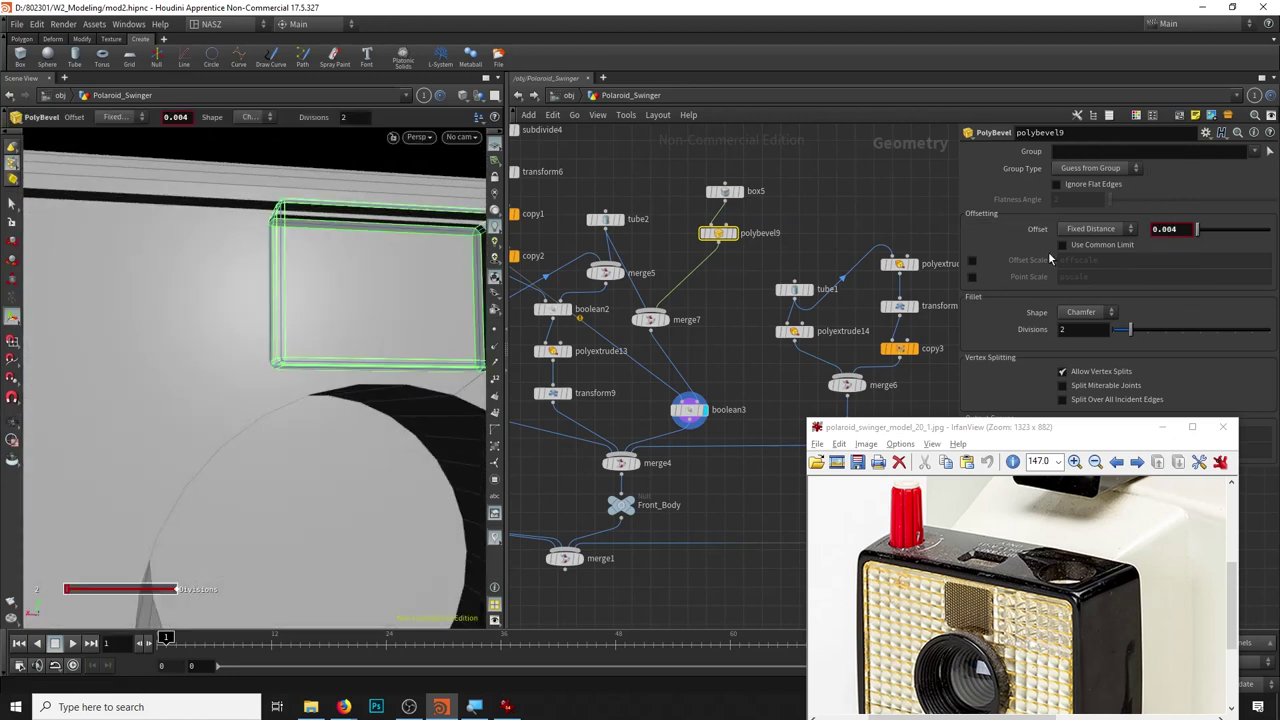
pyautogui.click(1085, 312)
pyautogui.click(1101, 372)
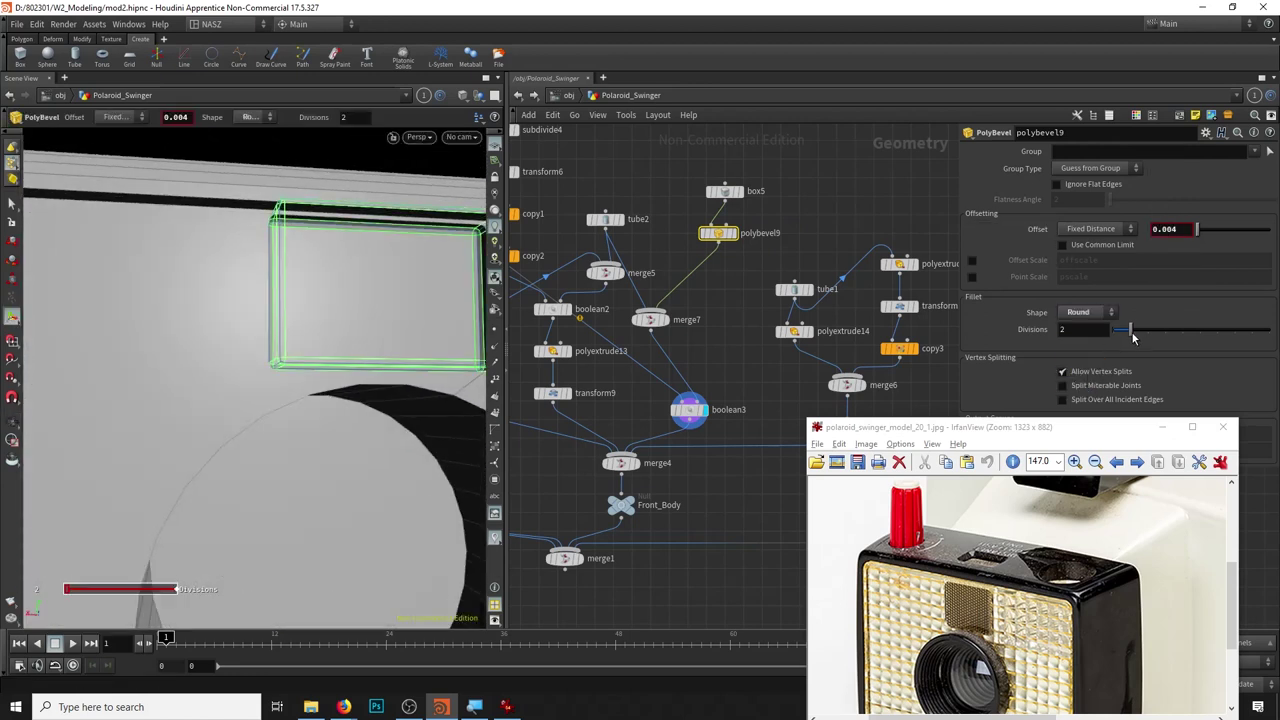
pyautogui.moveTo(1133, 336); pyautogui.dragTo(1160, 333)
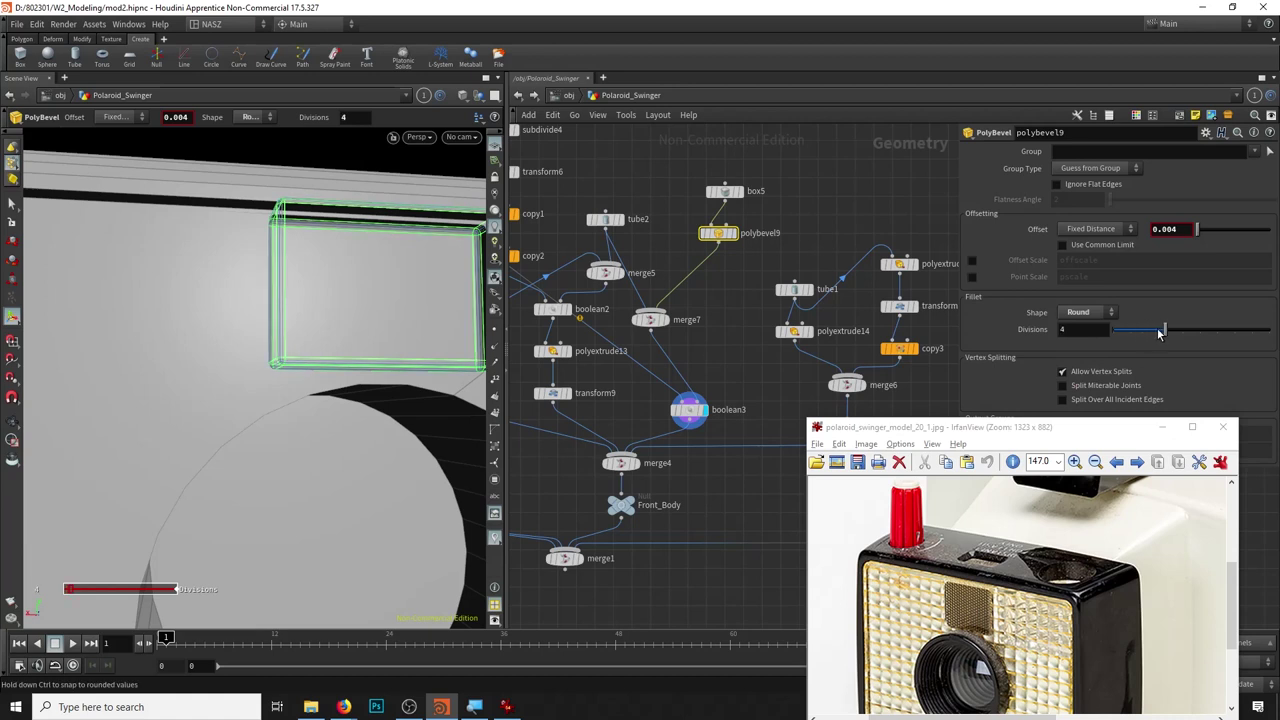
pyautogui.click(800, 226)
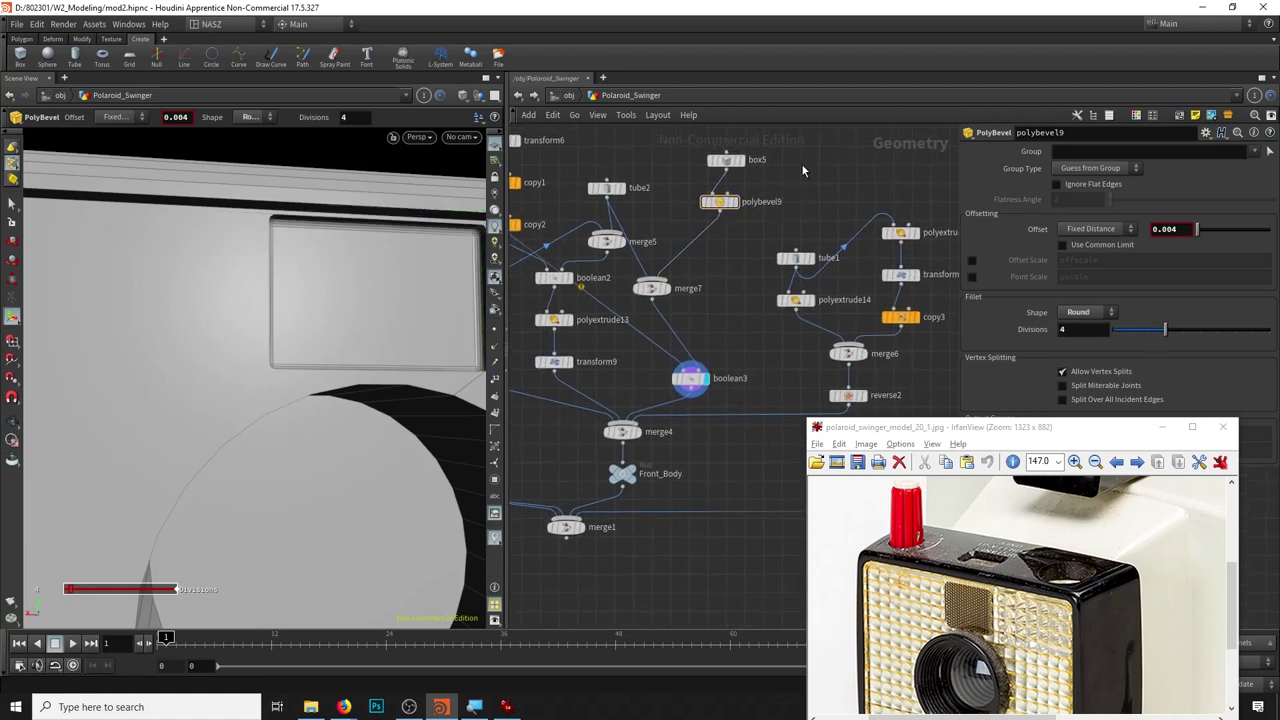
pyautogui.press('Tab')
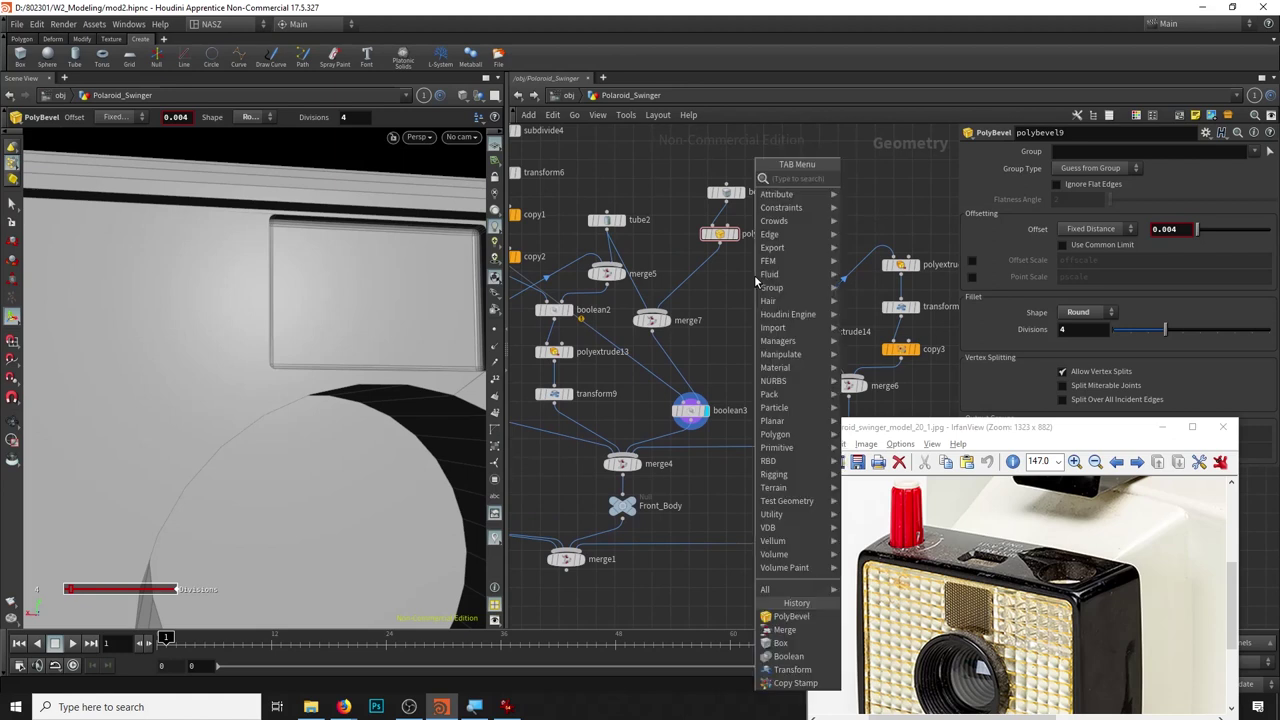
# Add a Transform node (transform11) and wire the beveled box5 into it.
pyautogui.click(790, 663)
pyautogui.click(755, 300)
pyautogui.click(728, 194)
pyautogui.moveTo(731, 203); pyautogui.dragTo(762, 303)
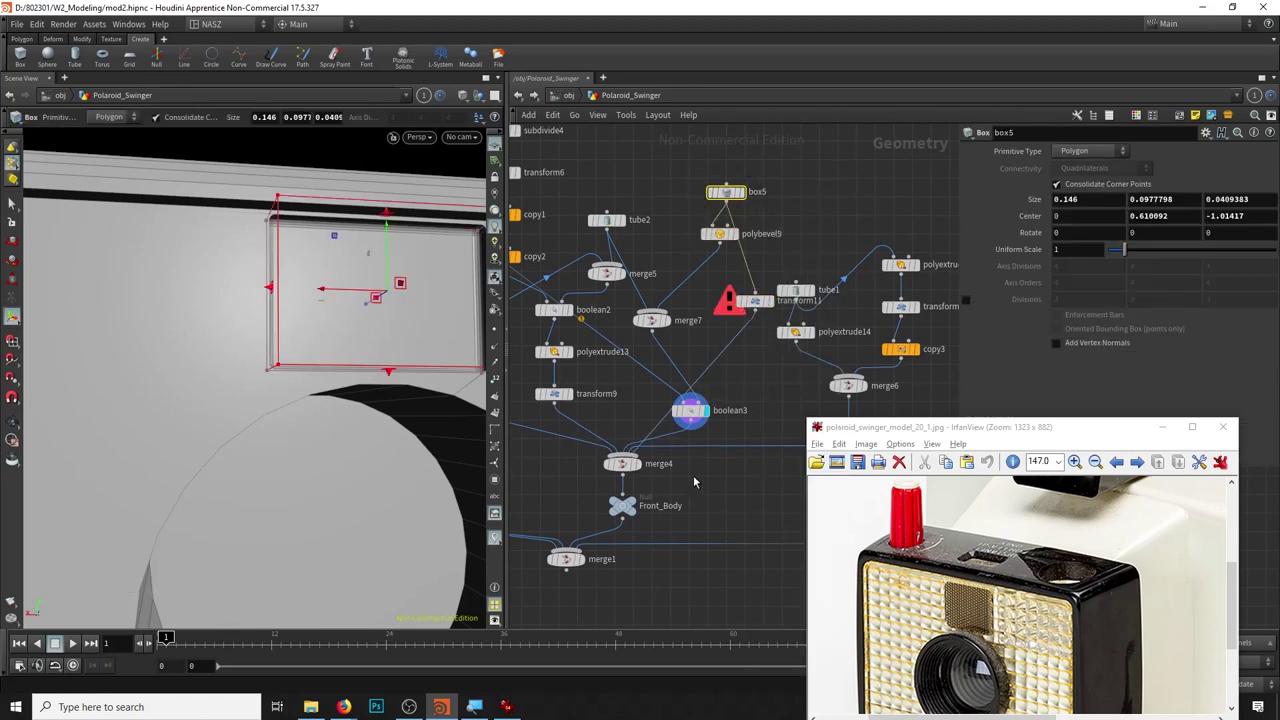
# Display the full merged camera body and orbit to inspect the viewfinder box.
pyautogui.click(643, 472)
pyautogui.keyDown('alt'); pyautogui.moveTo(366, 354); pyautogui.dragTo(417, 380); pyautogui.keyUp('alt')
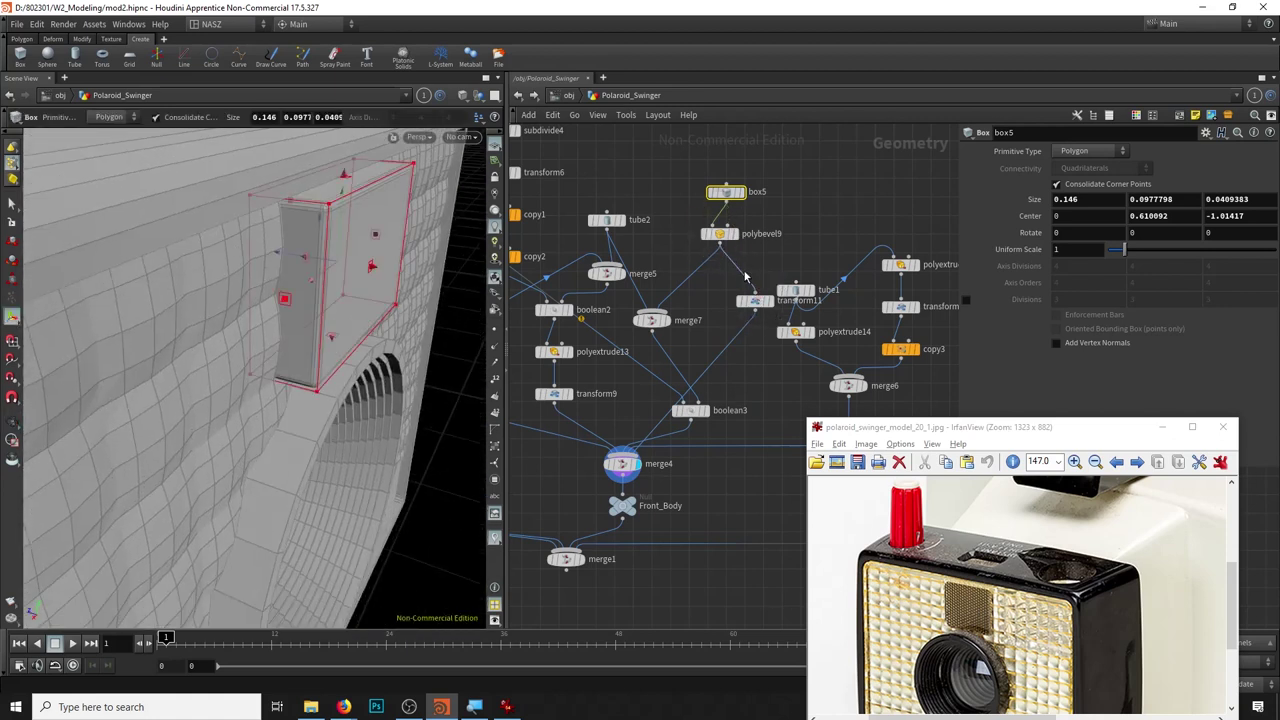
pyautogui.keyDown('alt'); pyautogui.moveTo(371, 263); pyautogui.dragTo(309, 265); pyautogui.keyUp('alt')
pyautogui.click(752, 300)
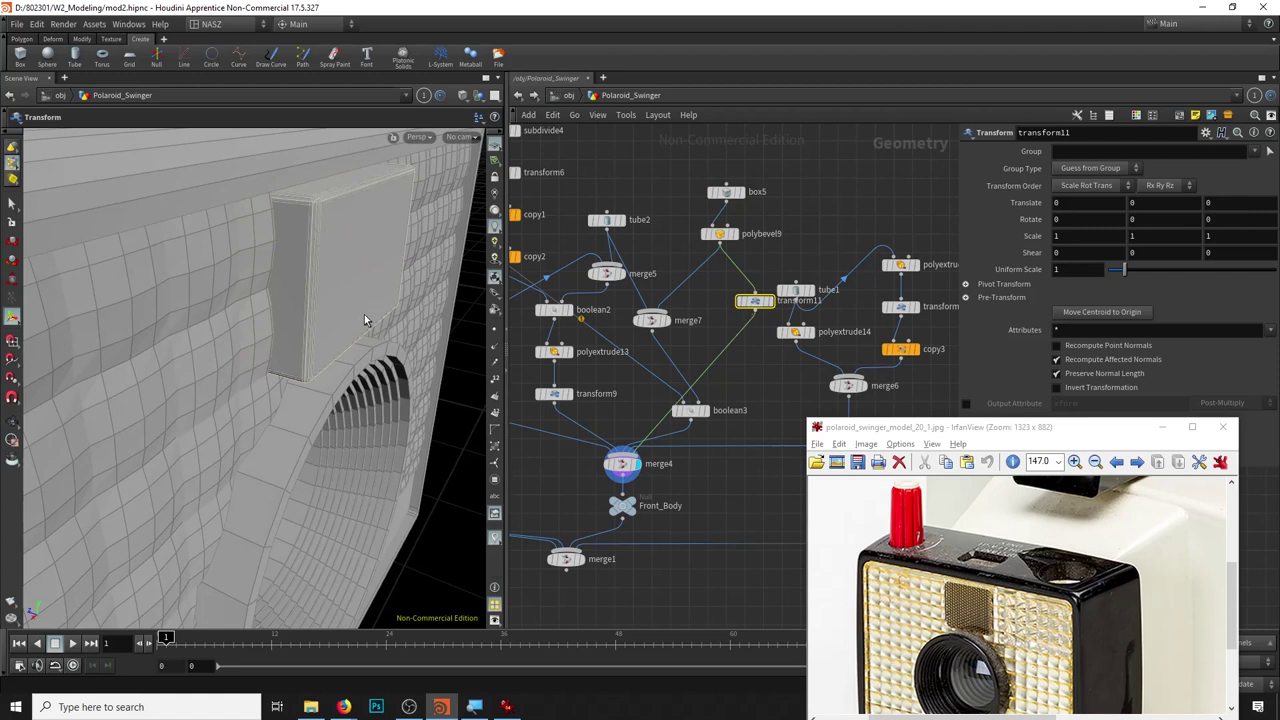
pyautogui.keyDown('alt'); pyautogui.moveTo(364, 314); pyautogui.dragTo(309, 308, button='right'); pyautogui.keyUp('alt')
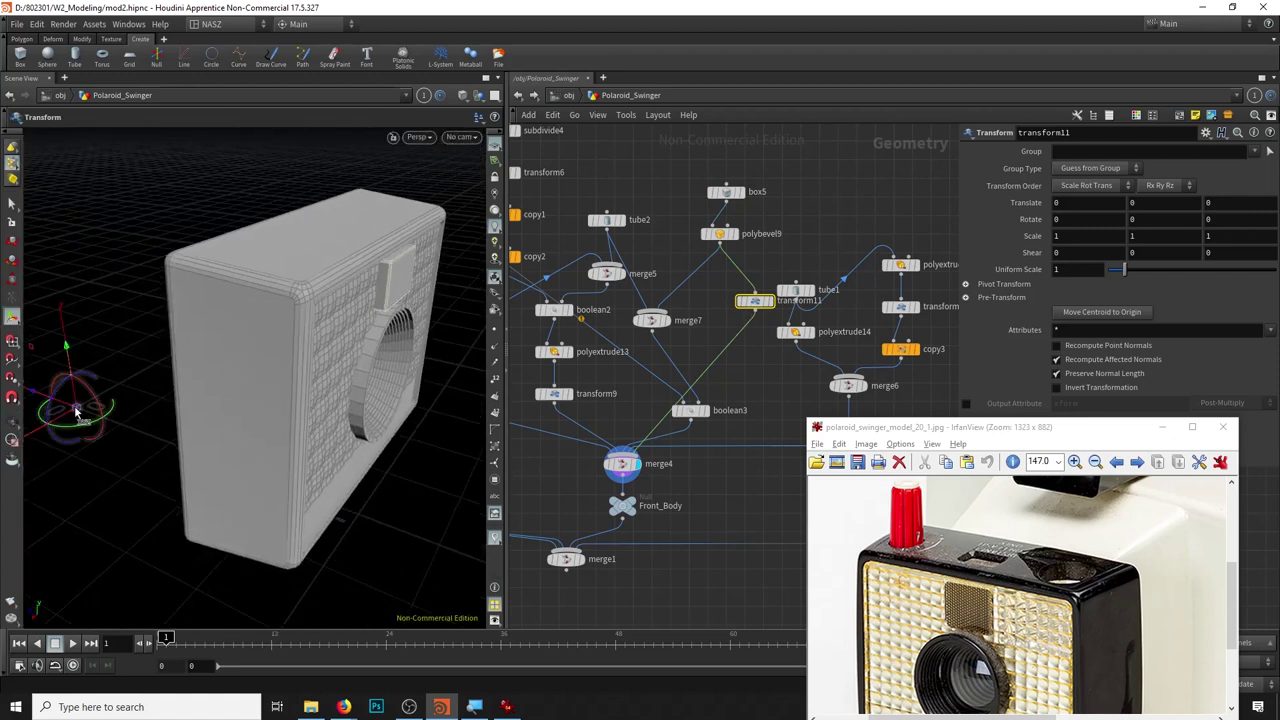
pyautogui.keyDown('alt'); pyautogui.moveTo(394, 273); pyautogui.dragTo(393, 272, button='right'); pyautogui.keyUp('alt')
pyautogui.moveTo(377, 262)
pyautogui.keyDown('alt'); pyautogui.mouseDown()
pyautogui.moveTo(72, 410)
pyautogui.moveTo(336, 316)
pyautogui.moveTo(331, 306)
pyautogui.mouseUp(); pyautogui.keyUp('alt')
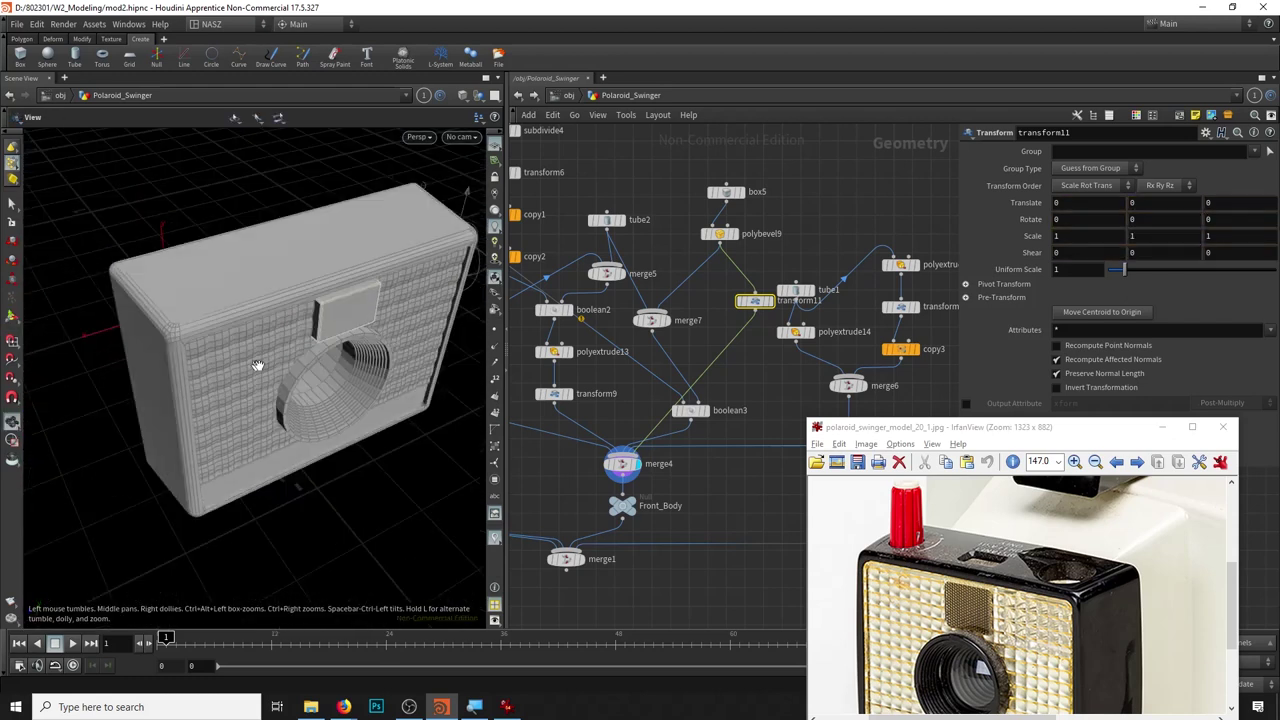
pyautogui.keyDown('alt'); pyautogui.moveTo(331, 306); pyautogui.dragTo(351, 365); pyautogui.keyUp('alt')
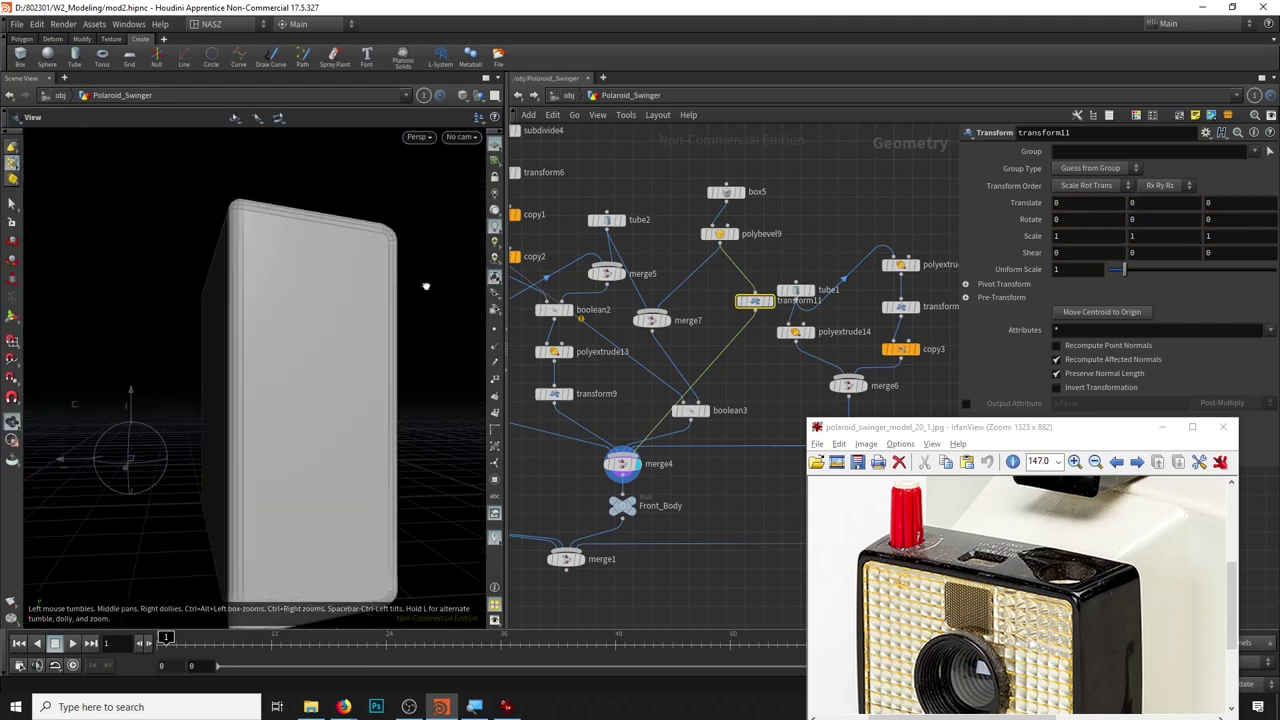
pyautogui.moveTo(432, 313); pyautogui.dragTo(416, 318)
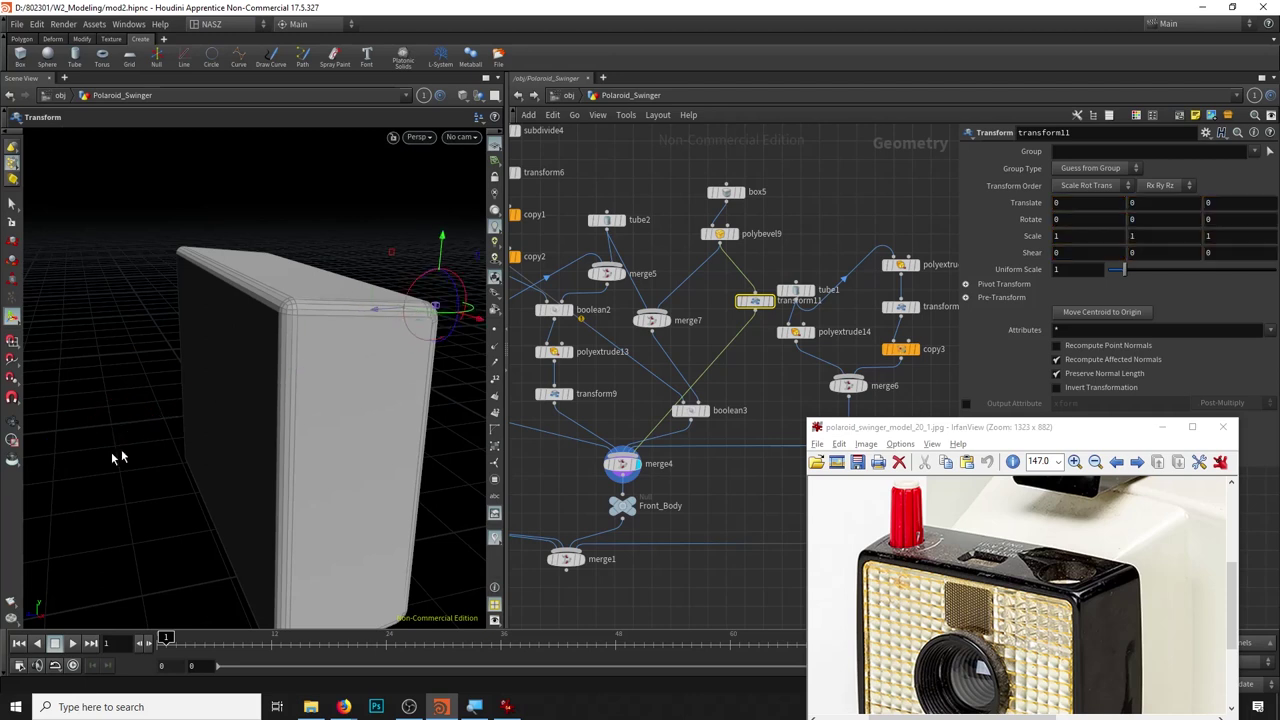
pyautogui.keyDown('alt'); pyautogui.moveTo(197, 358); pyautogui.dragTo(283, 306); pyautogui.keyUp('alt')
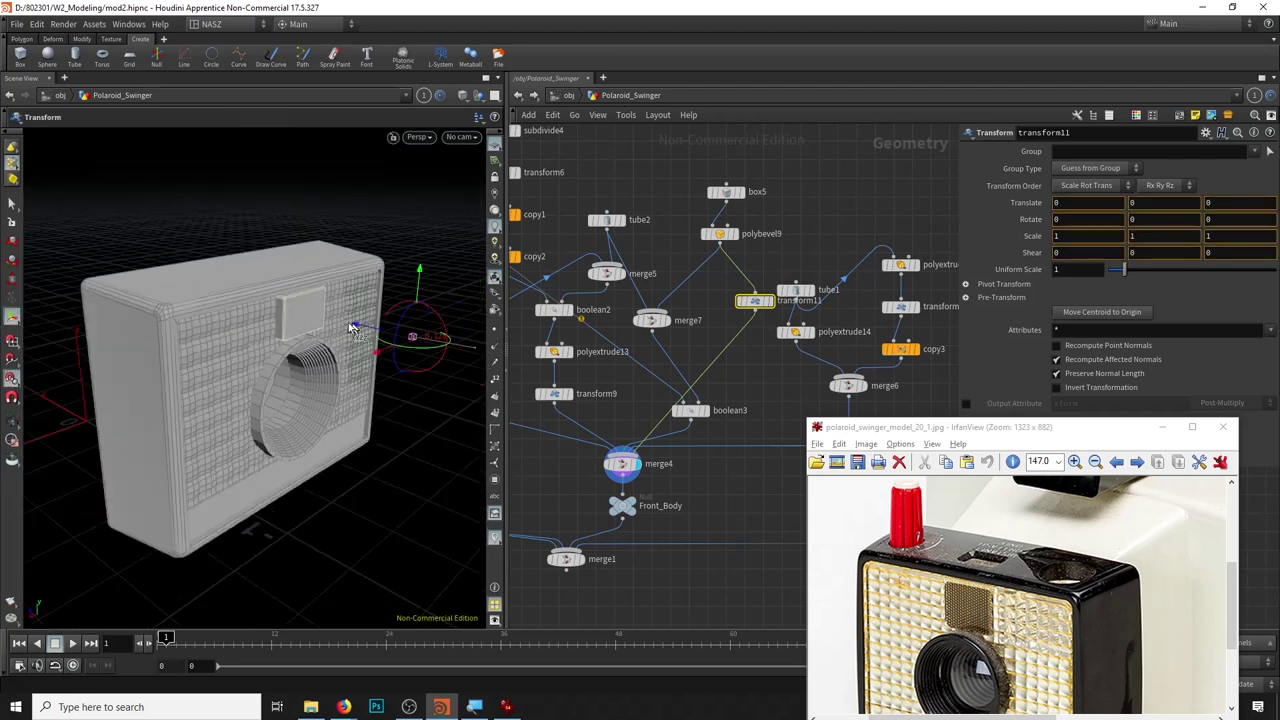
pyautogui.scroll(5, 293, 304)
pyautogui.scroll(-2, 289, 261)
# Shrink the viewfinder box's scale in transform11 to 0.913.
pyautogui.moveTo(289, 261); pyautogui.dragTo(284, 253)
pyautogui.keyDown('alt'); pyautogui.moveTo(289, 310); pyautogui.dragTo(286, 308); pyautogui.keyUp('alt')
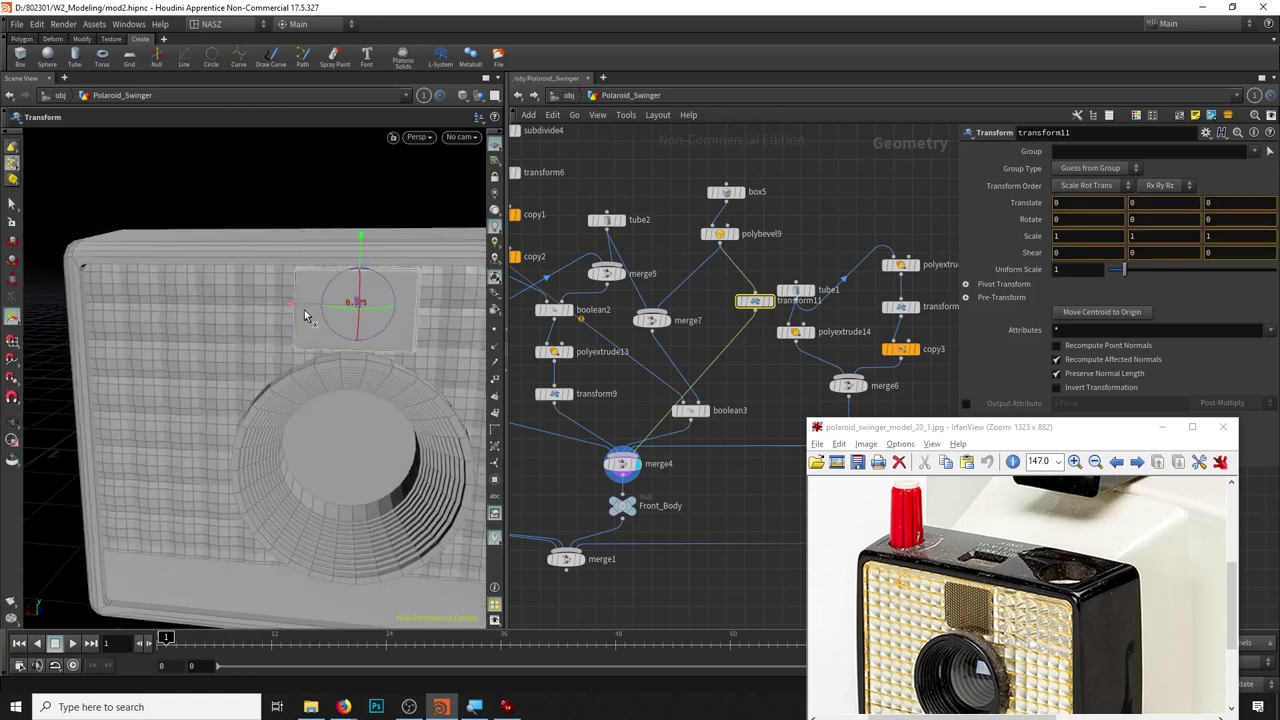
pyautogui.moveTo(304, 309)
pyautogui.keyDown('alt'); pyautogui.mouseDown()
pyautogui.moveTo(396, 314)
pyautogui.moveTo(337, 297)
pyautogui.moveTo(329, 363)
pyautogui.mouseUp(); pyautogui.keyUp('alt')
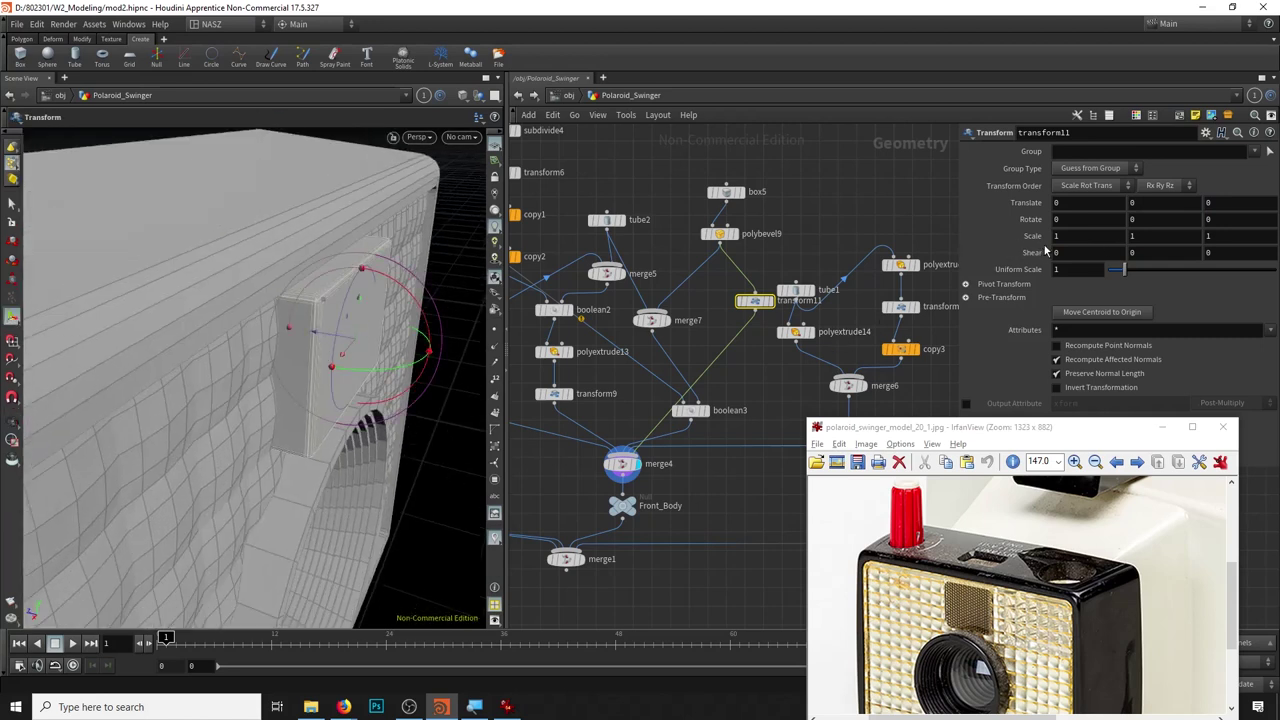
pyautogui.moveTo(1043, 253); pyautogui.dragTo(1039, 272, button='middle')
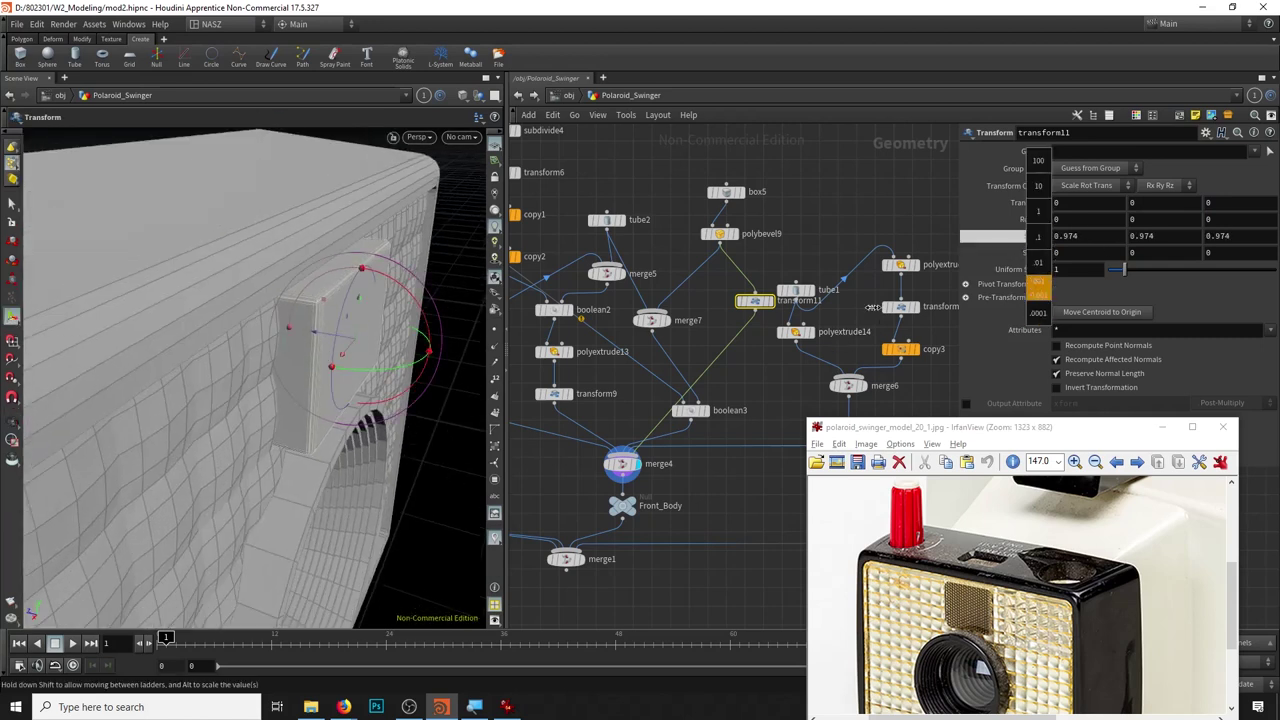
pyautogui.moveTo(1039, 272); pyautogui.dragTo(1030, 272, button='middle')
pyautogui.keyDown('alt'); pyautogui.moveTo(266, 306); pyautogui.dragTo(346, 286); pyautogui.keyUp('alt')
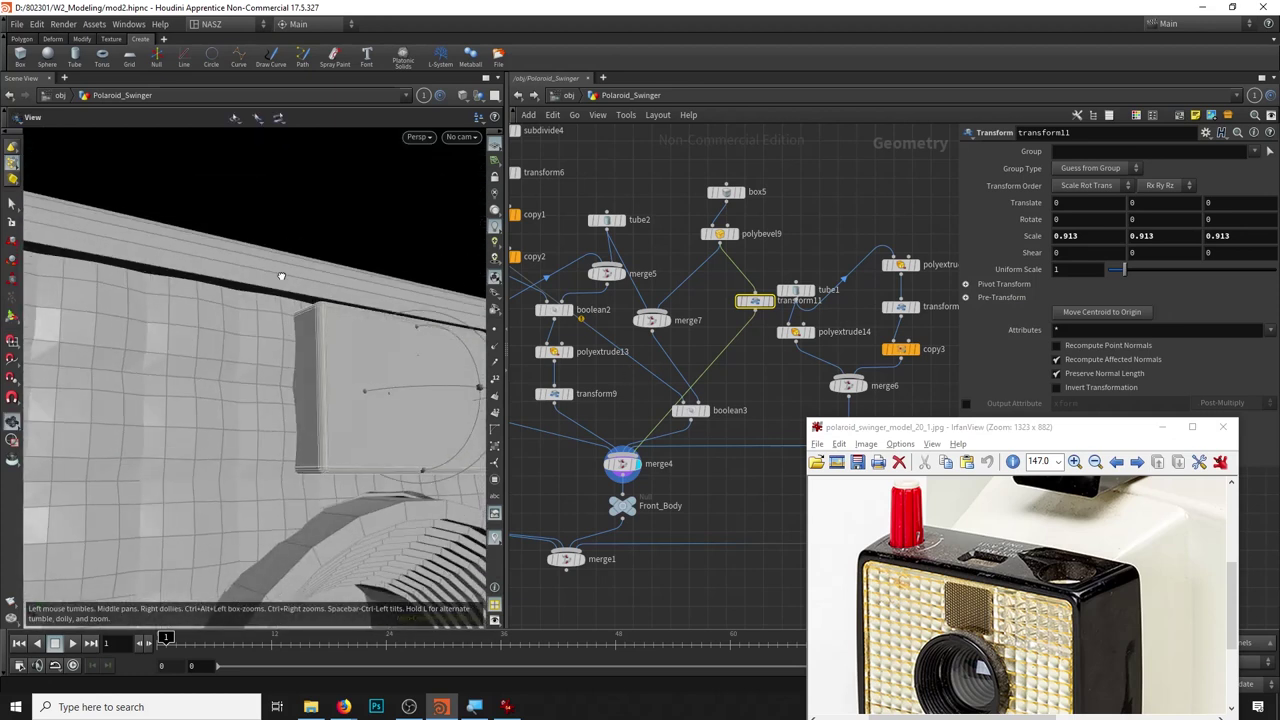
# Compare the merge7, boolean3 and transform11 outputs, then fine-tune the box scale on the full model.
pyautogui.moveTo(771, 370); pyautogui.dragTo(706, 334, button='middle')
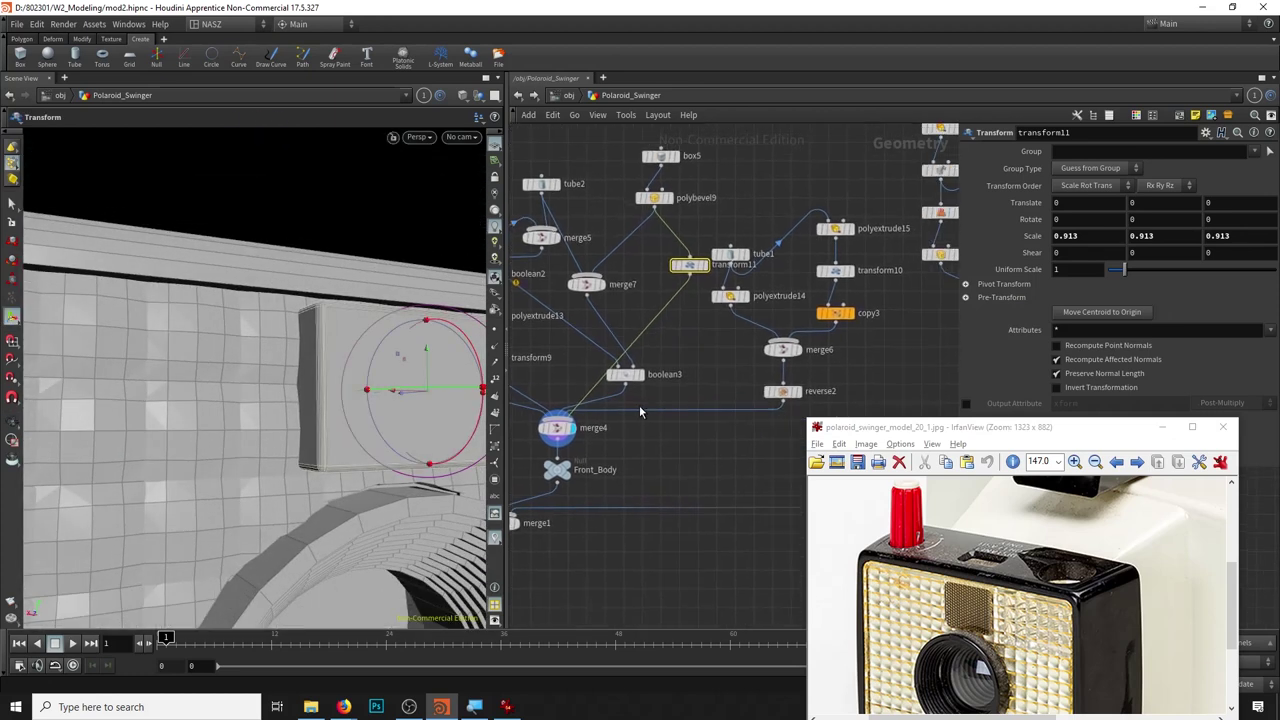
pyautogui.click(603, 290)
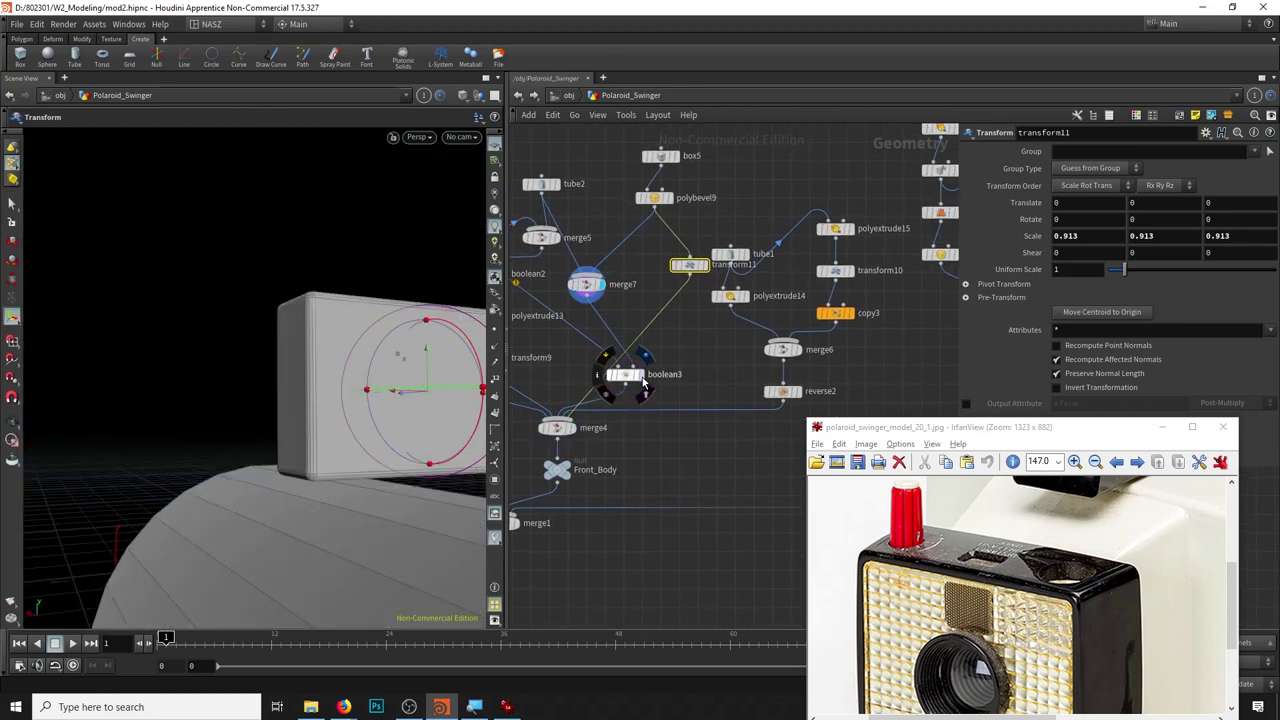
pyautogui.click(641, 374)
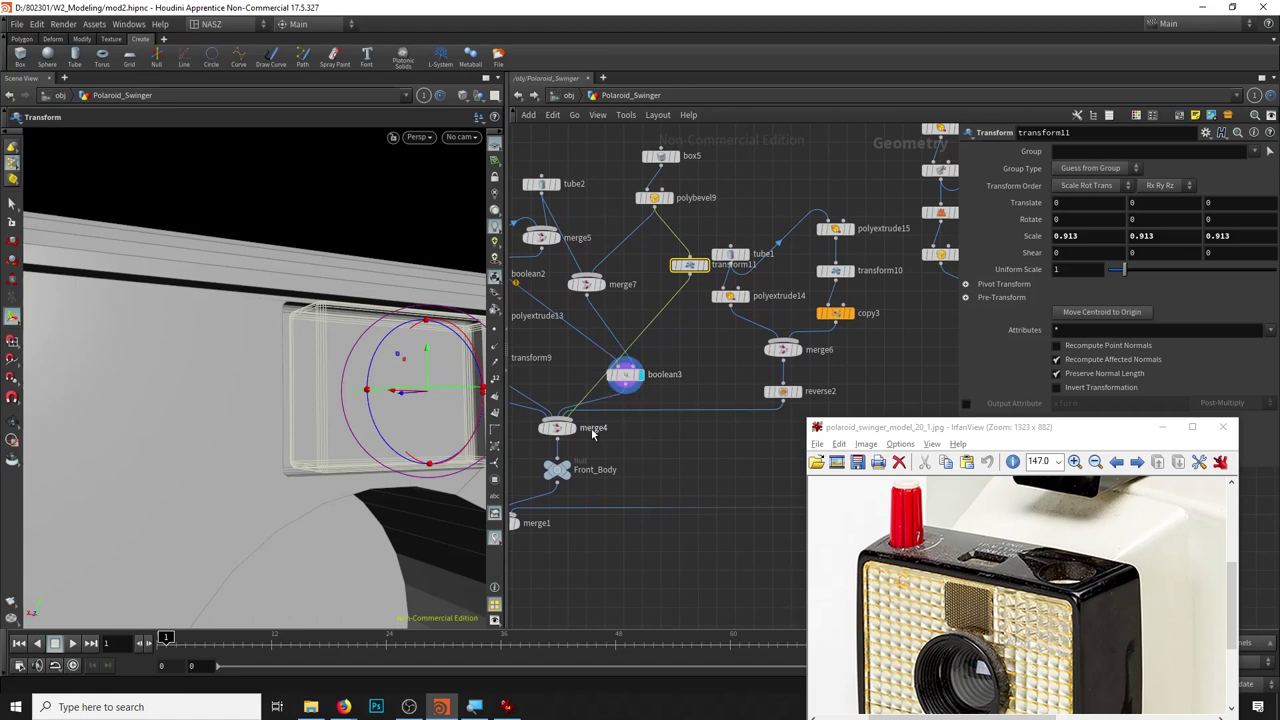
pyautogui.click(700, 265)
pyautogui.click(568, 428)
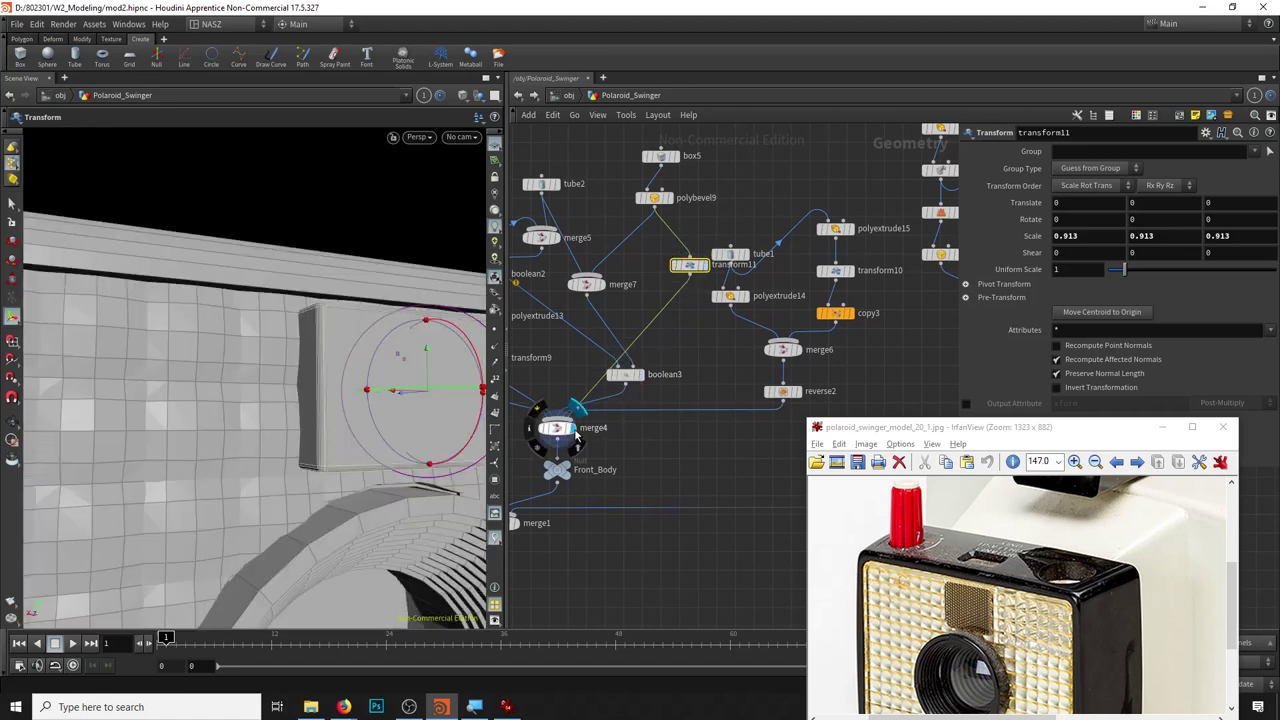
pyautogui.moveTo(372, 373)
pyautogui.mouseDown()
pyautogui.moveTo(403, 443)
pyautogui.moveTo(386, 434)
pyautogui.mouseUp()
pyautogui.press('Return')
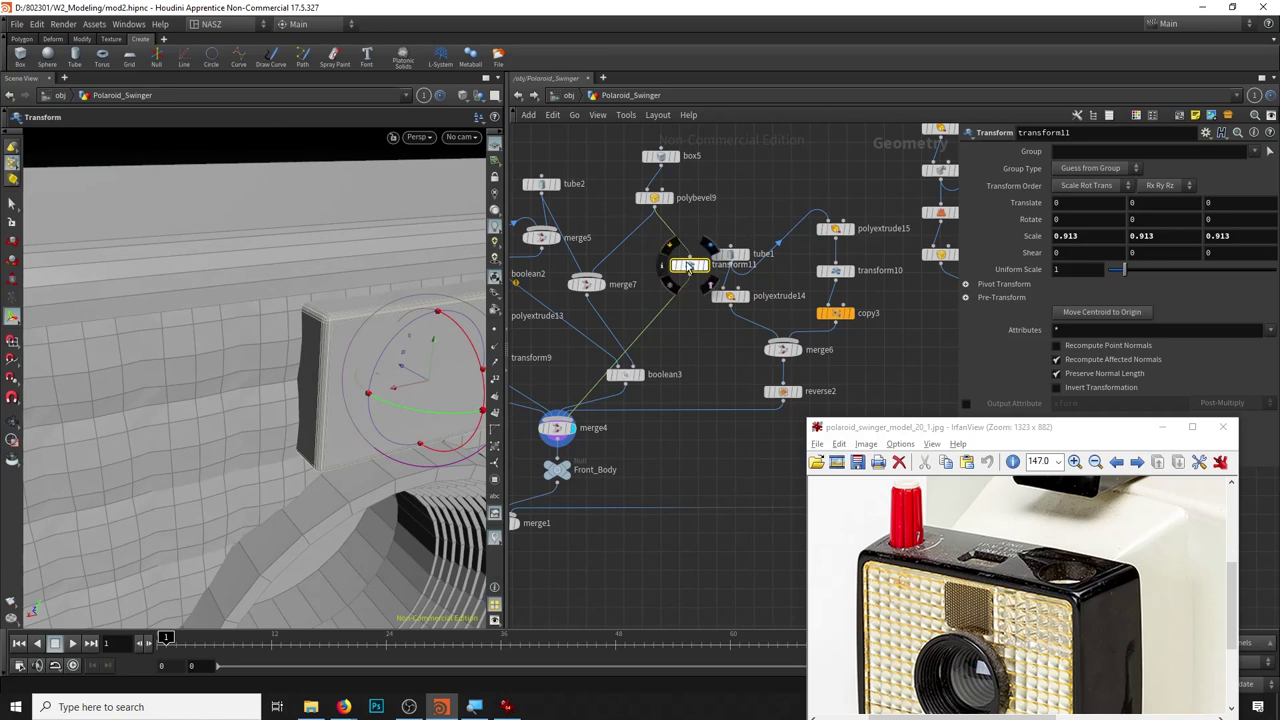
pyautogui.middleClick(1030, 235)
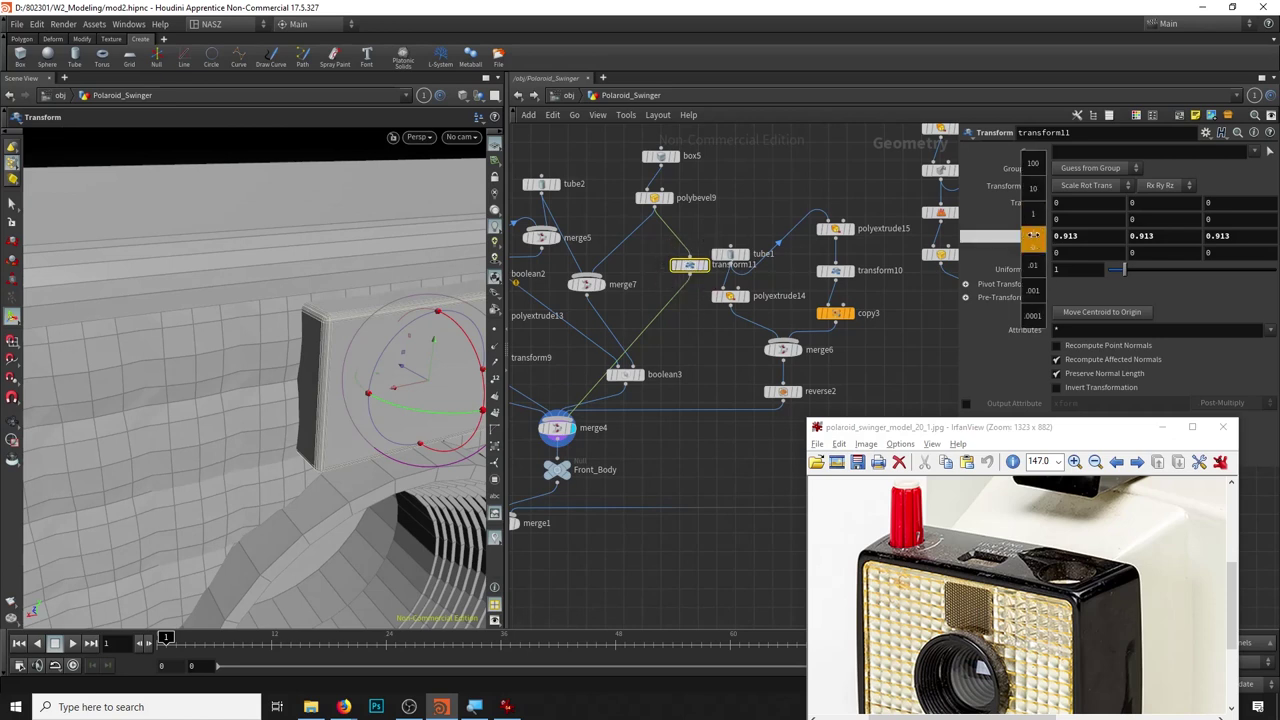
pyautogui.moveTo(1033, 235); pyautogui.dragTo(1040, 235, button='middle')
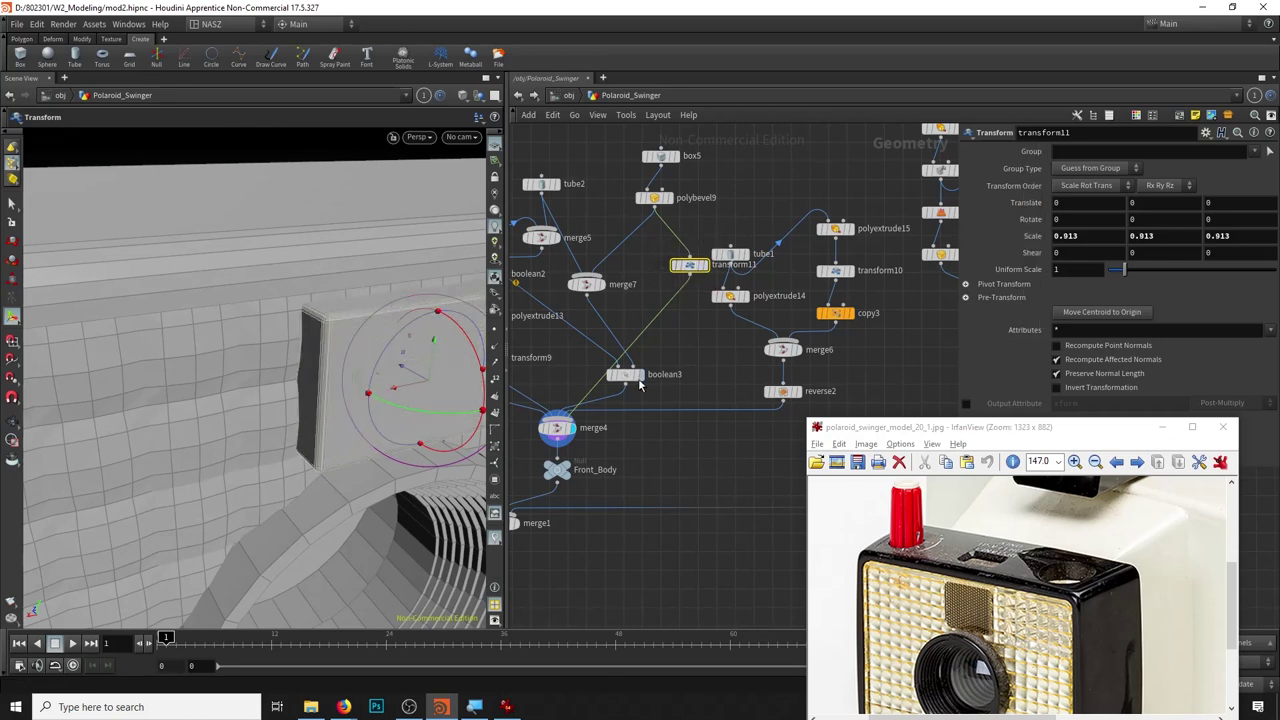
# Step the display flag through merge5, boolean2 and boolean3, then show merge4 and adjust the panel scale.
pyautogui.click(640, 377)
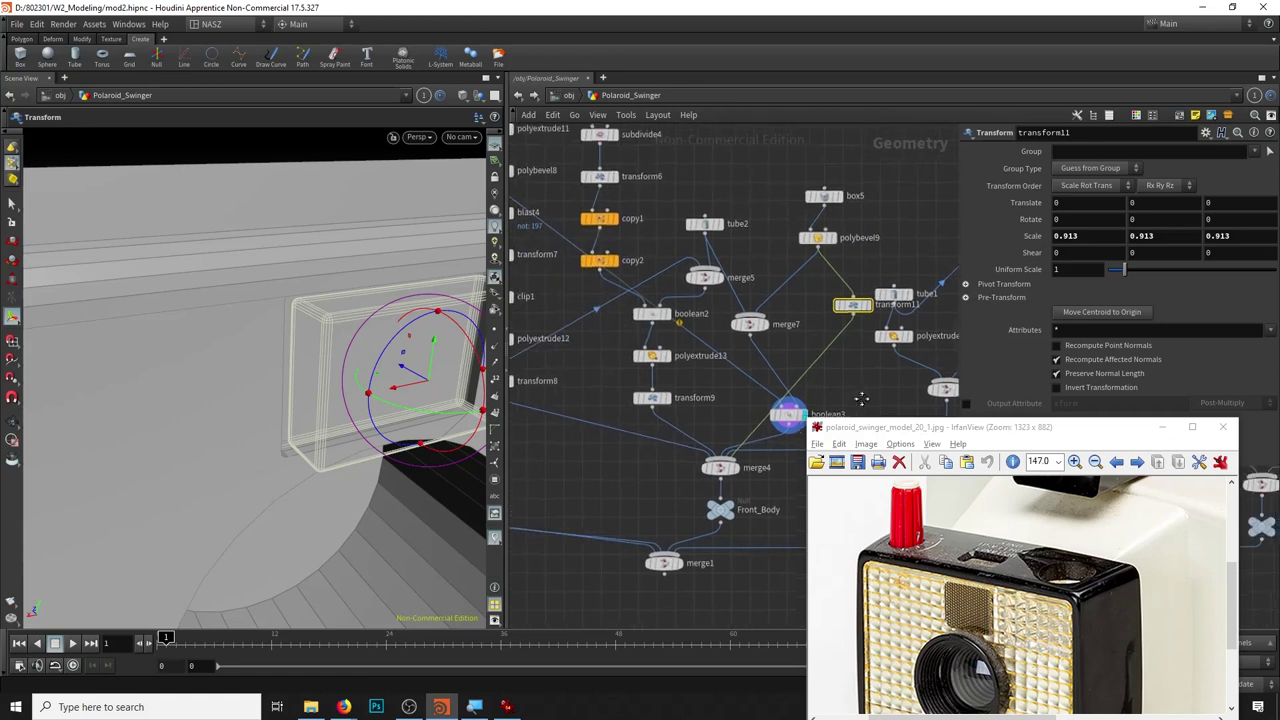
pyautogui.moveTo(697, 371); pyautogui.dragTo(824, 398, button='middle')
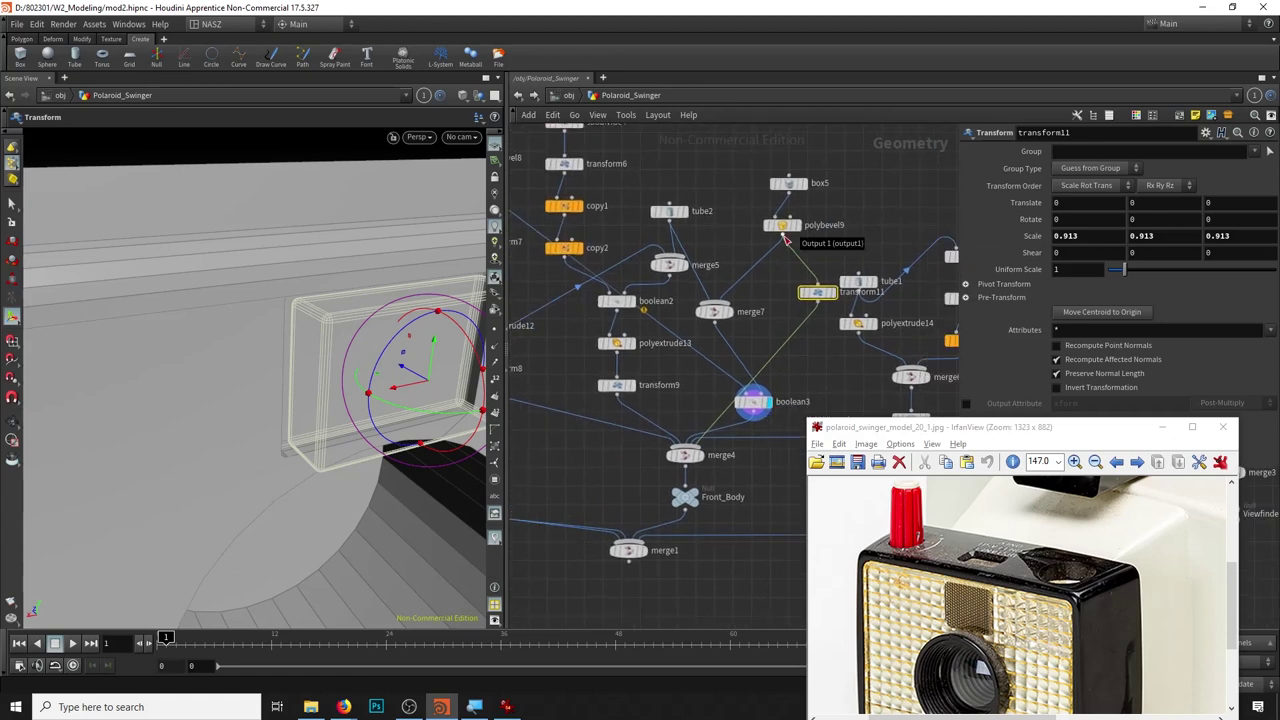
pyautogui.click(684, 264)
pyautogui.click(632, 301)
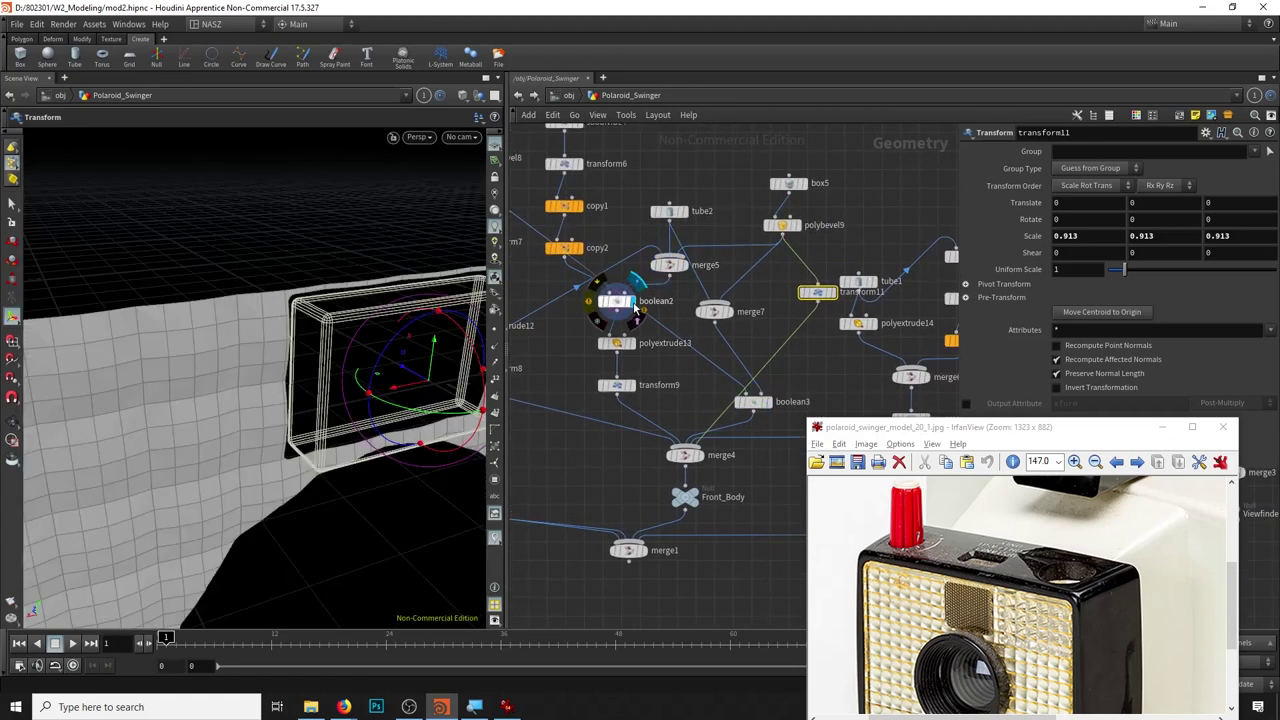
pyautogui.click(766, 401)
pyautogui.click(699, 455)
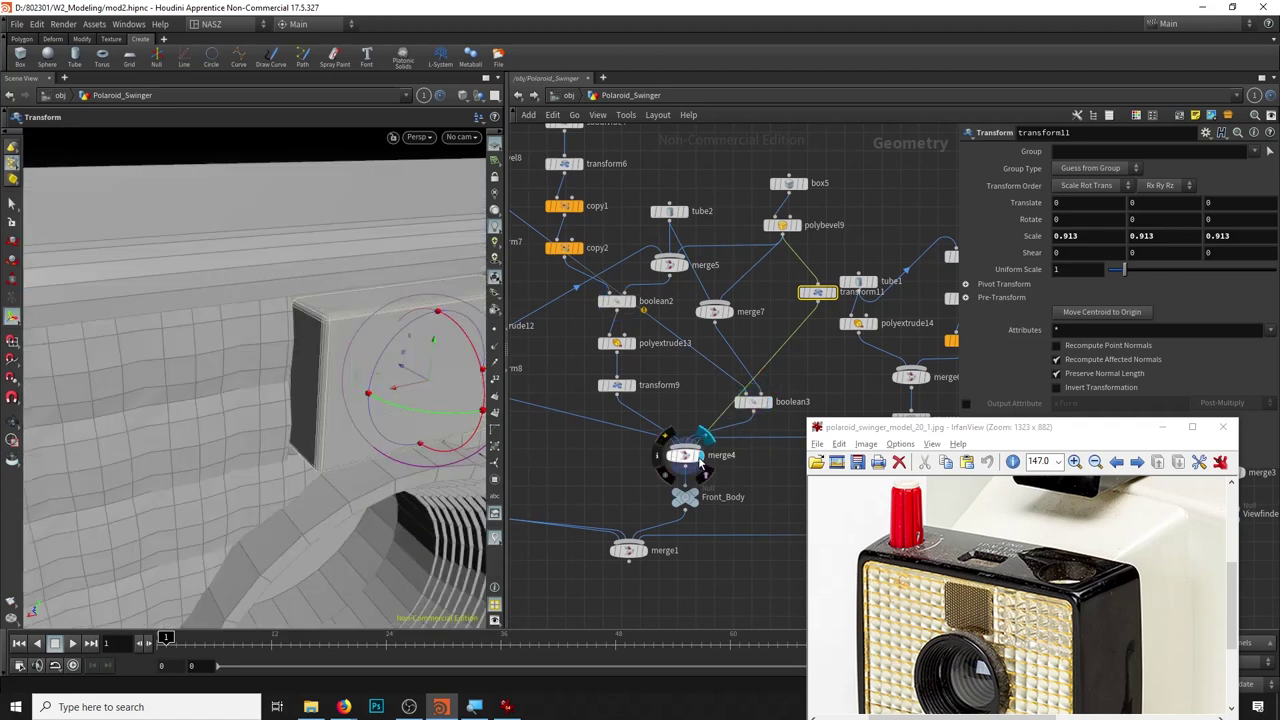
pyautogui.press('Escape')
pyautogui.moveTo(330, 400)
pyautogui.mouseDown()
pyautogui.moveTo(251, 350)
pyautogui.moveTo(280, 346)
pyautogui.mouseUp()
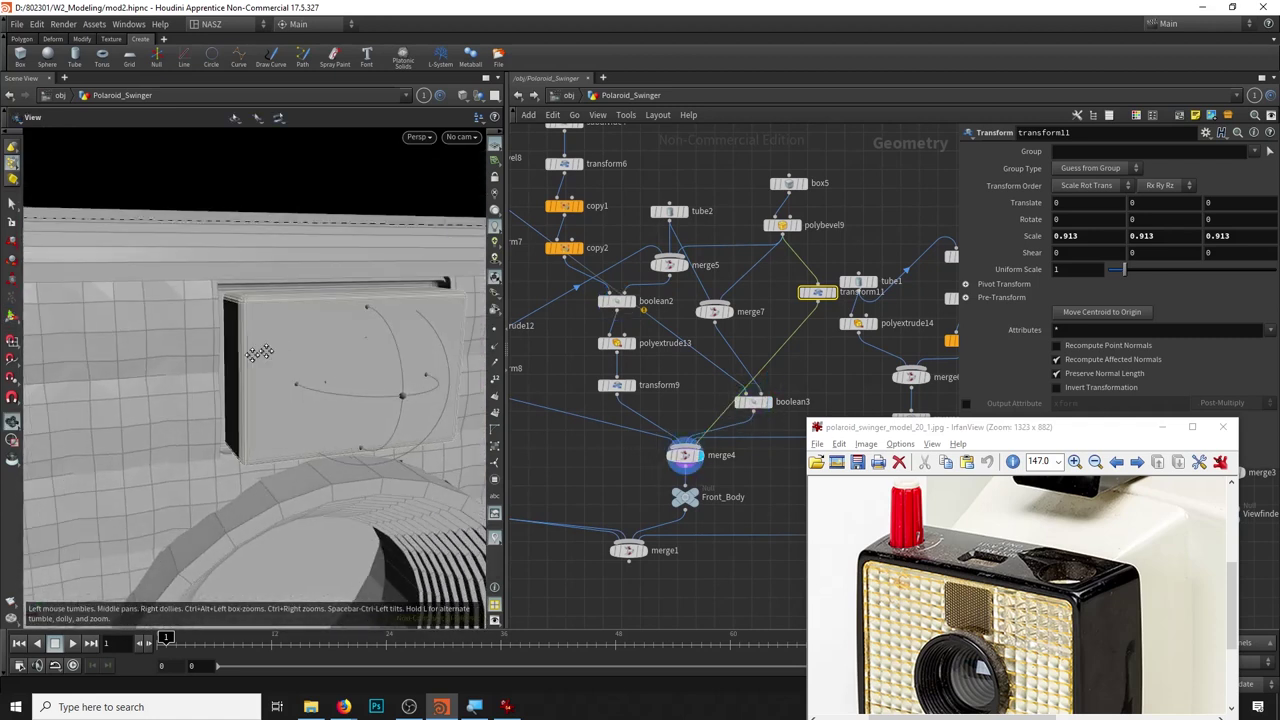
pyautogui.press('Return')
pyautogui.middleClick(1027, 270)
pyautogui.moveTo(1027, 270); pyautogui.dragTo(1093, 232, button='middle')
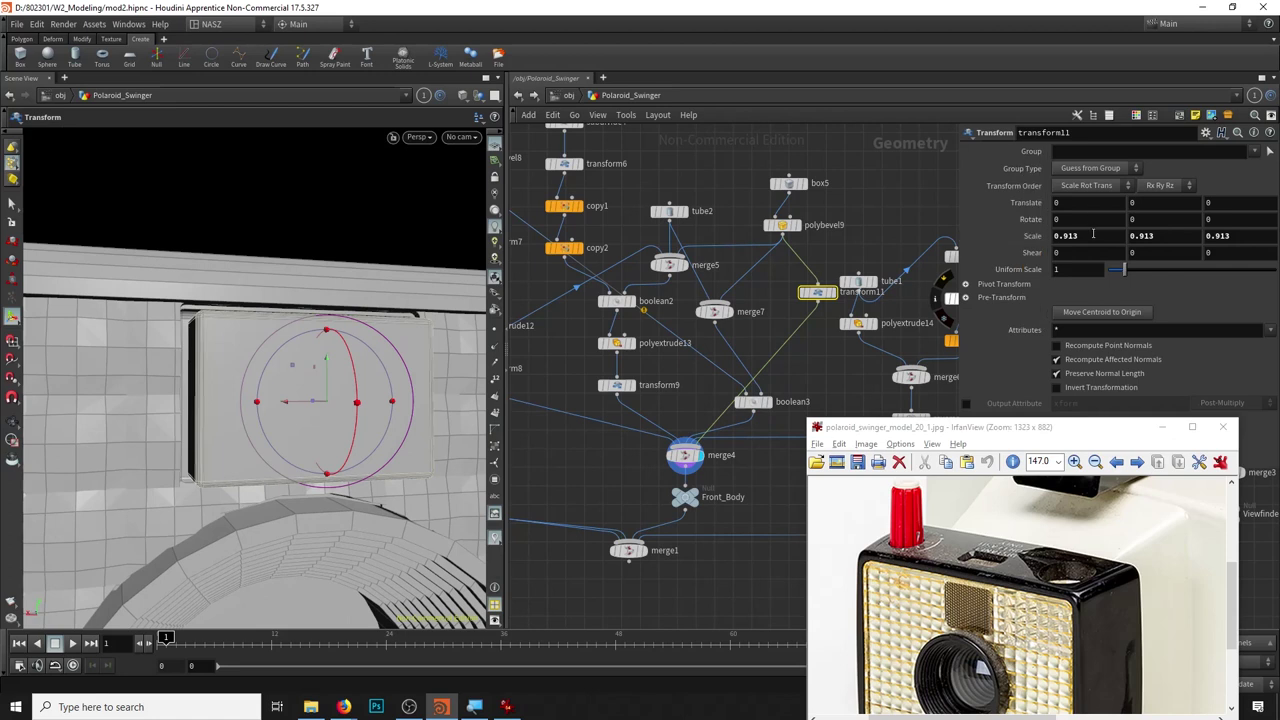
# Set the viewfinder panel's X scale to about 0.97 and orbit to check it.
pyautogui.write('9')
pyautogui.press('Tab')
pyautogui.write('.9')
pyautogui.moveTo(1031, 236)
pyautogui.mouseDown(button='middle')
pyautogui.moveTo(1082, 268)
pyautogui.moveTo(1082, 240)
pyautogui.mouseUp(button='middle')
pyautogui.press('Escape')
pyautogui.moveTo(250, 330)
pyautogui.mouseDown()
pyautogui.moveTo(155, 268)
pyautogui.moveTo(257, 371)
pyautogui.moveTo(306, 346)
pyautogui.mouseUp()
pyautogui.press('Return')
pyautogui.press('Escape')
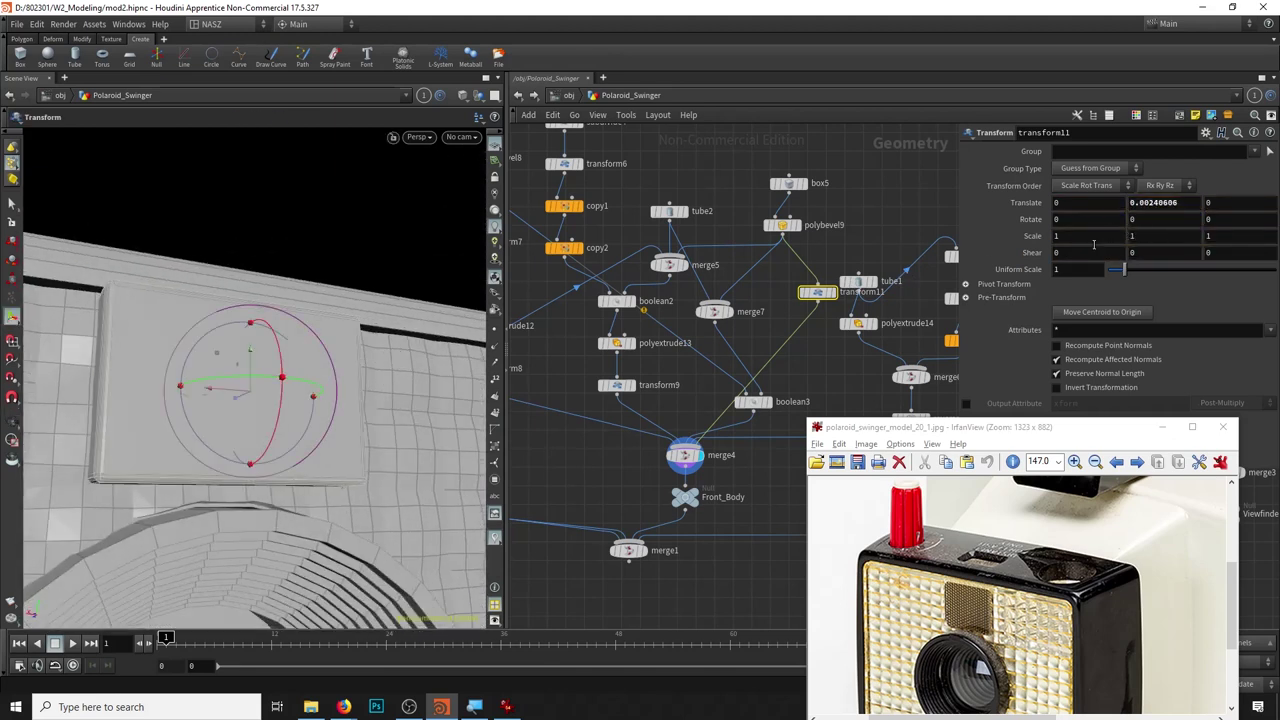
# Set the panel's scale to .99 and lower it very slightly.
pyautogui.write('.99')
pyautogui.press('Tab')
pyautogui.press('Escape')
pyautogui.moveTo(226, 268)
pyautogui.mouseDown()
pyautogui.moveTo(181, 304)
pyautogui.moveTo(260, 340)
pyautogui.mouseUp()
pyautogui.press('Escape')
pyautogui.moveTo(276, 385)
pyautogui.mouseDown()
pyautogui.moveTo(279, 361)
pyautogui.moveTo(257, 391)
pyautogui.mouseUp()
# Thin the panel's depth scale to 0.19 and view it front-on.
pyautogui.middleClick(1227, 238)
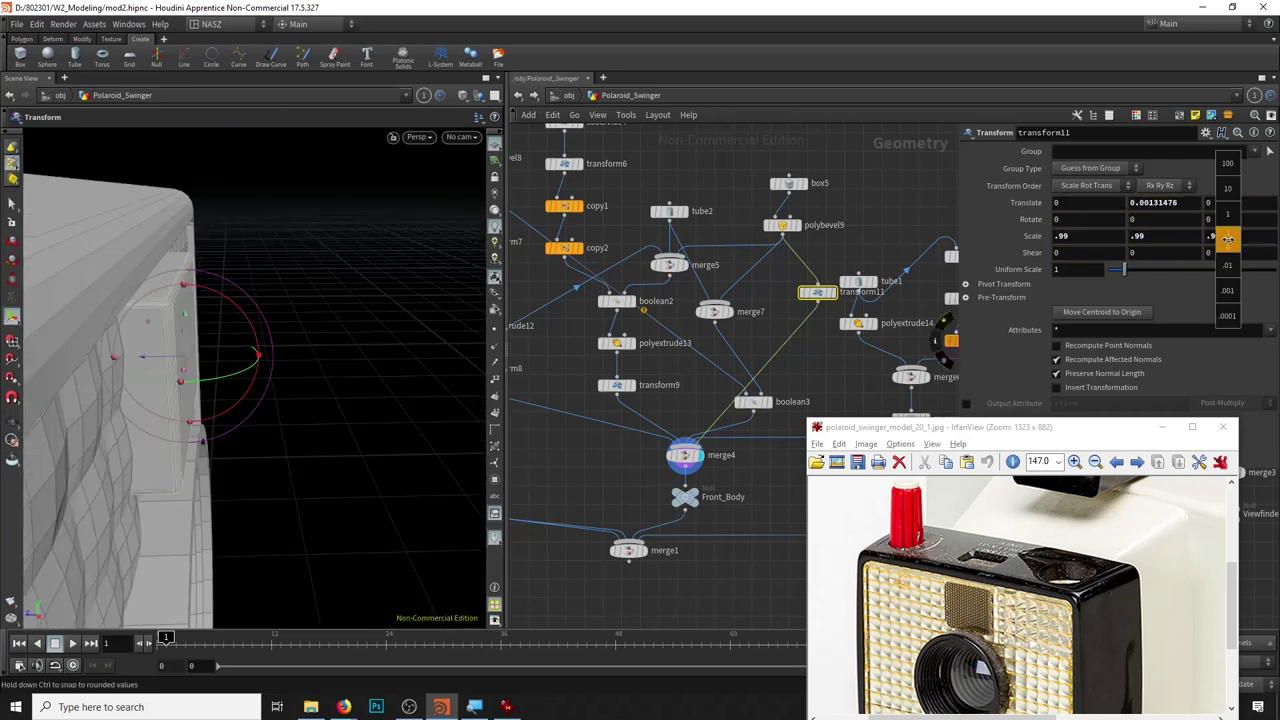
pyautogui.moveTo(1212, 240); pyautogui.dragTo(1175, 246, button='middle')
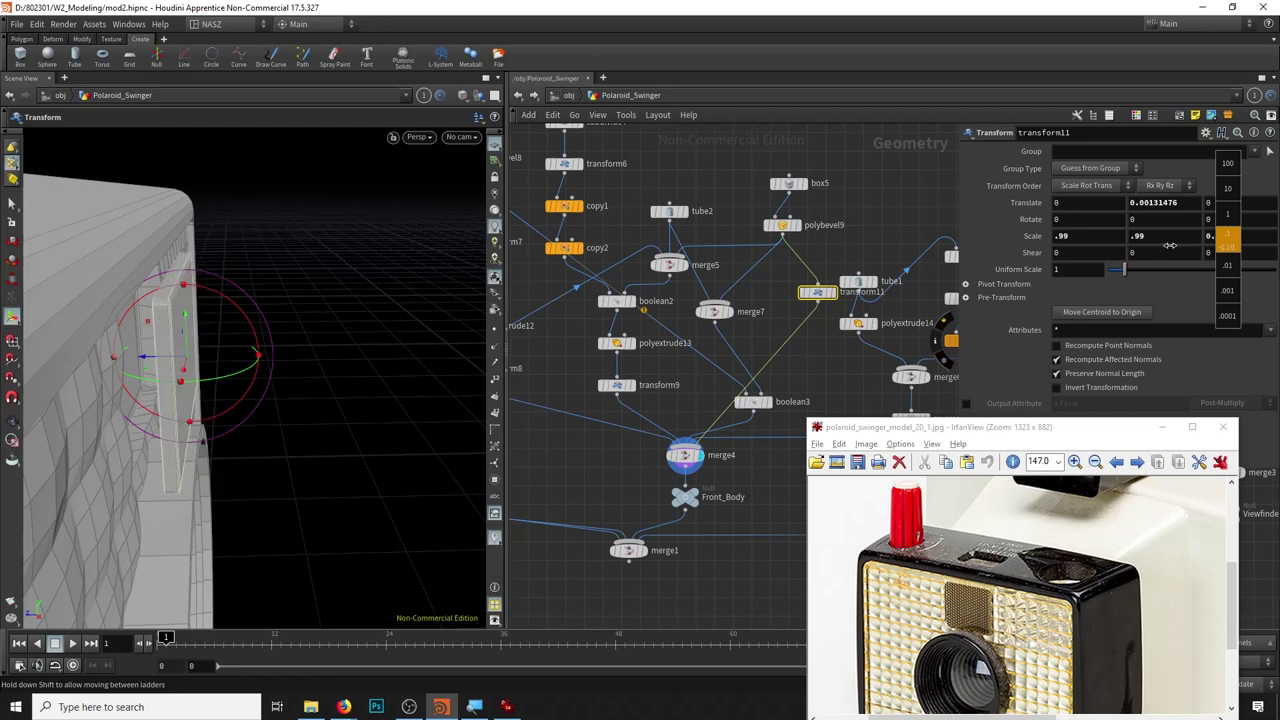
pyautogui.moveTo(1171, 246); pyautogui.dragTo(1165, 246, button='middle')
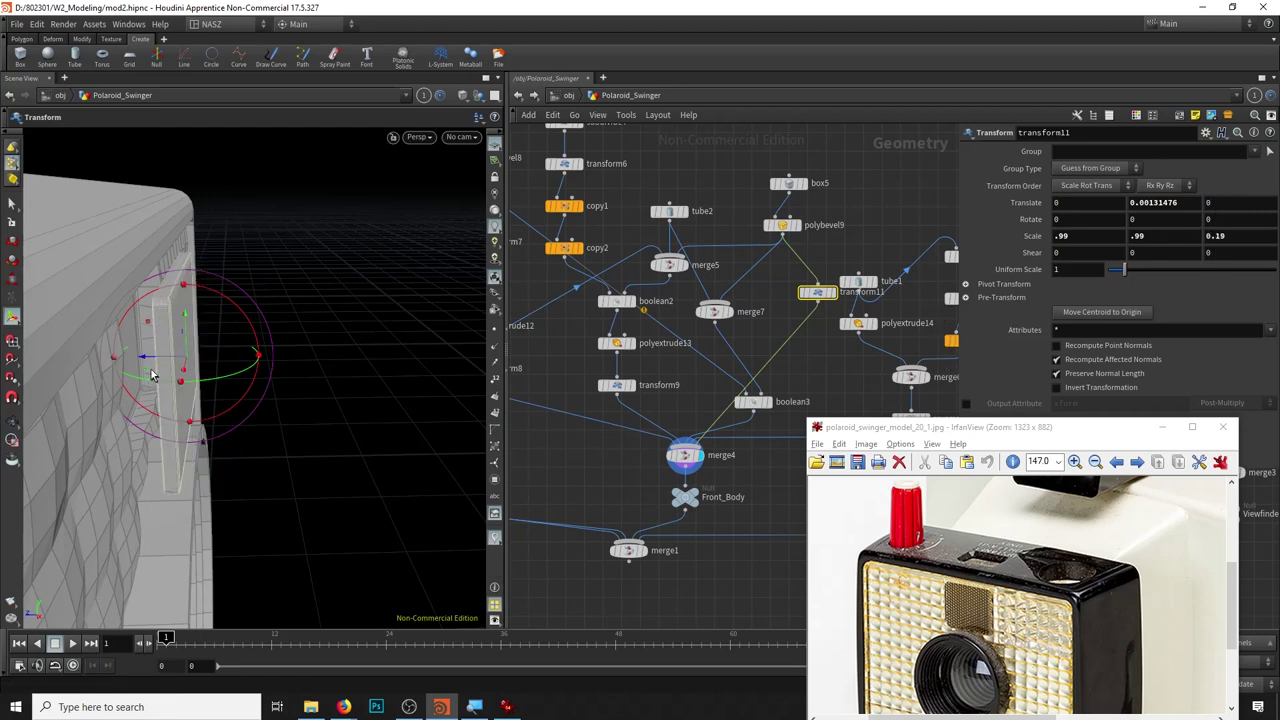
pyautogui.press('Escape')
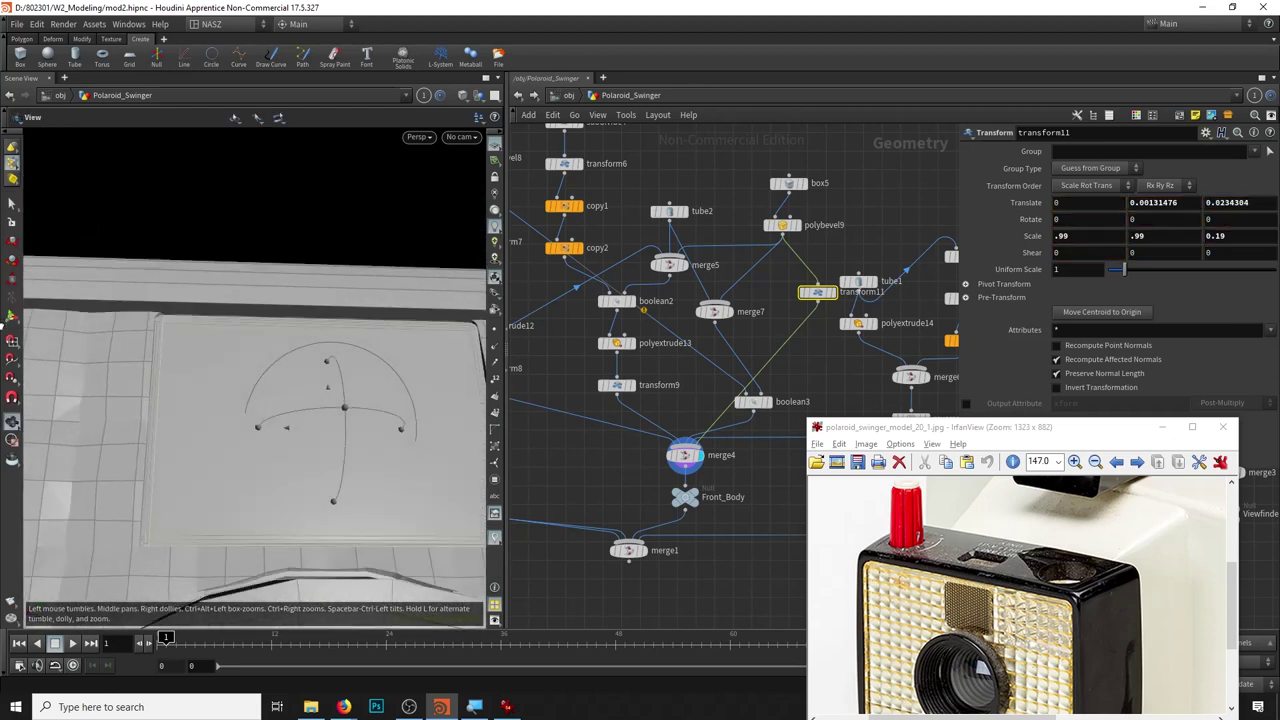
pyautogui.moveTo(124, 369)
pyautogui.mouseDown()
pyautogui.moveTo(8, 318)
pyautogui.moveTo(237, 337)
pyautogui.moveTo(220, 337)
pyautogui.moveTo(206, 363)
pyautogui.moveTo(240, 383)
pyautogui.moveTo(90, 410)
pyautogui.moveTo(40, 370)
pyautogui.mouseUp()
pyautogui.press('t')
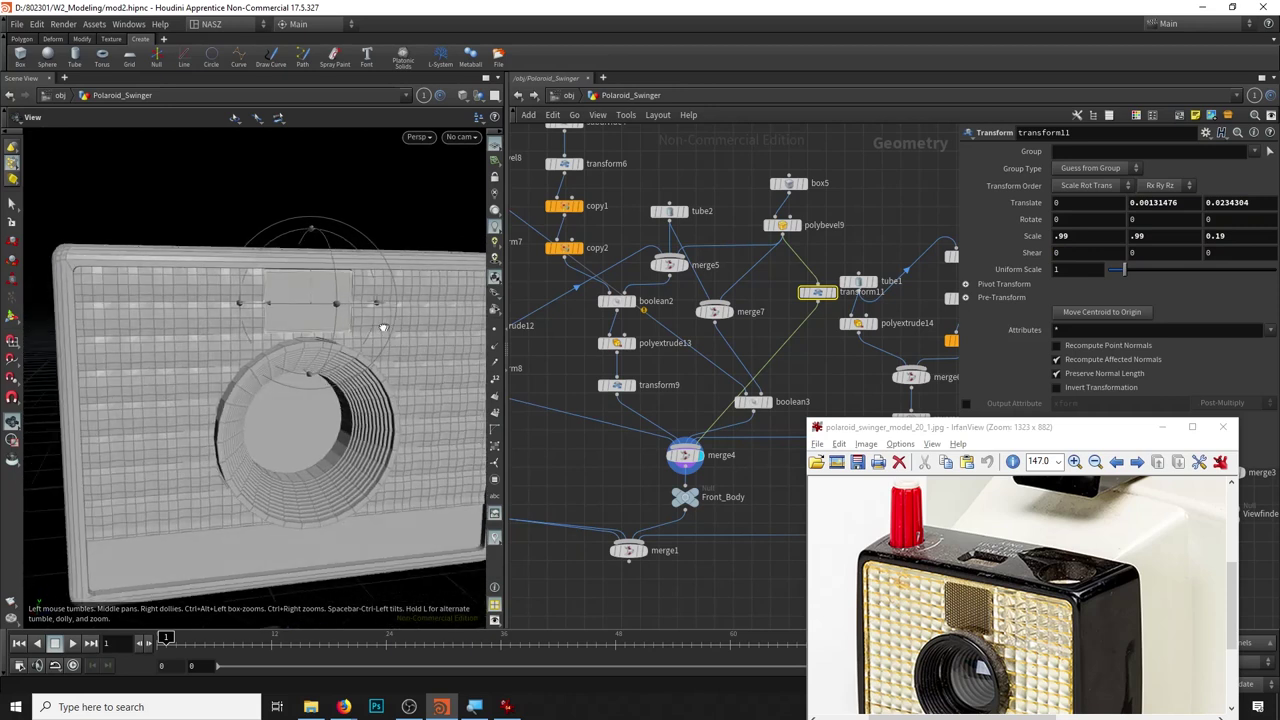
# Make box5 shallower along Z using its resize handle.
pyautogui.click(790, 185)
pyautogui.moveTo(329, 263)
pyautogui.mouseDown()
pyautogui.moveTo(314, 320)
pyautogui.moveTo(243, 337)
pyautogui.mouseUp()
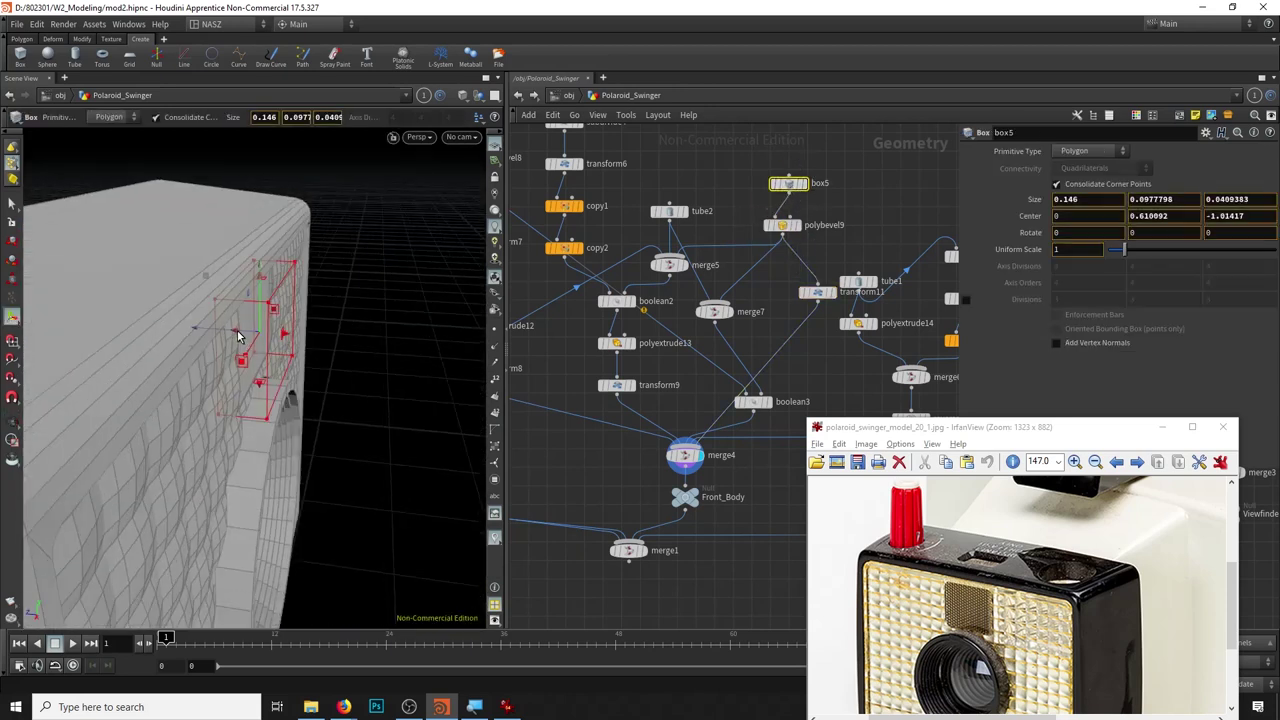
pyautogui.press('Escape')
pyautogui.moveTo(222, 352)
pyautogui.mouseDown()
pyautogui.moveTo(151, 309)
pyautogui.moveTo(166, 309)
pyautogui.moveTo(43, 306)
pyautogui.moveTo(305, 336)
pyautogui.moveTo(226, 343)
pyautogui.moveTo(229, 363)
pyautogui.moveTo(269, 374)
pyautogui.moveTo(388, 325)
pyautogui.moveTo(300, 300)
pyautogui.moveTo(281, 277)
pyautogui.mouseUp()
pyautogui.press('Return')
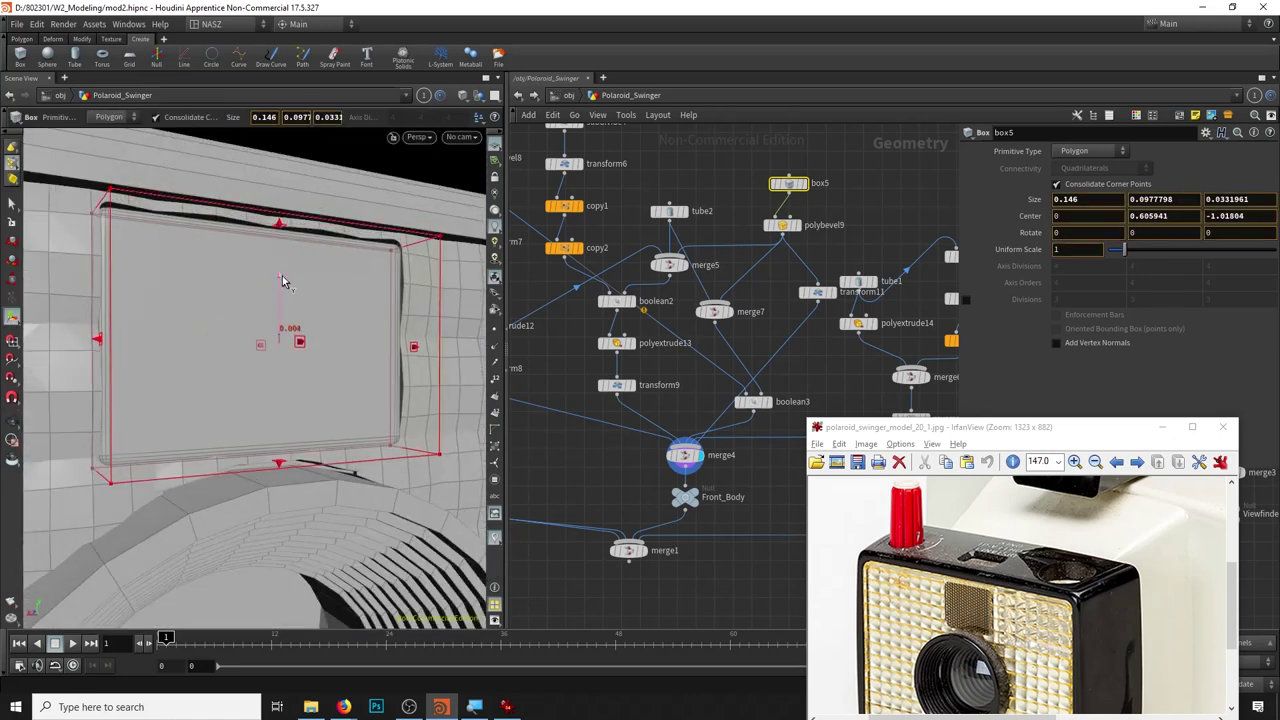
pyautogui.press('Escape')
pyautogui.moveTo(286, 276)
pyautogui.mouseDown()
pyautogui.moveTo(237, 261)
pyautogui.moveTo(234, 292)
pyautogui.moveTo(250, 300)
pyautogui.mouseUp()
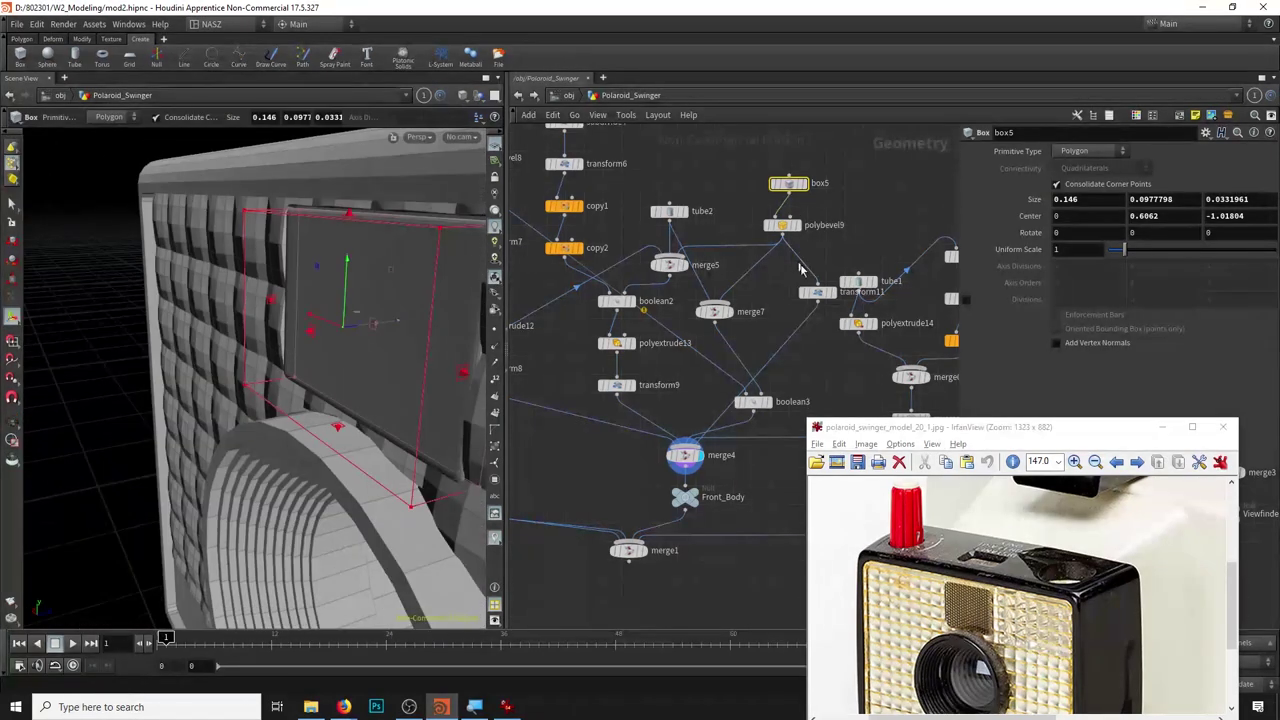
# Move the transform11 plate to 0.00316423 in Y and 0.022301 in Z.
pyautogui.click(817, 292)
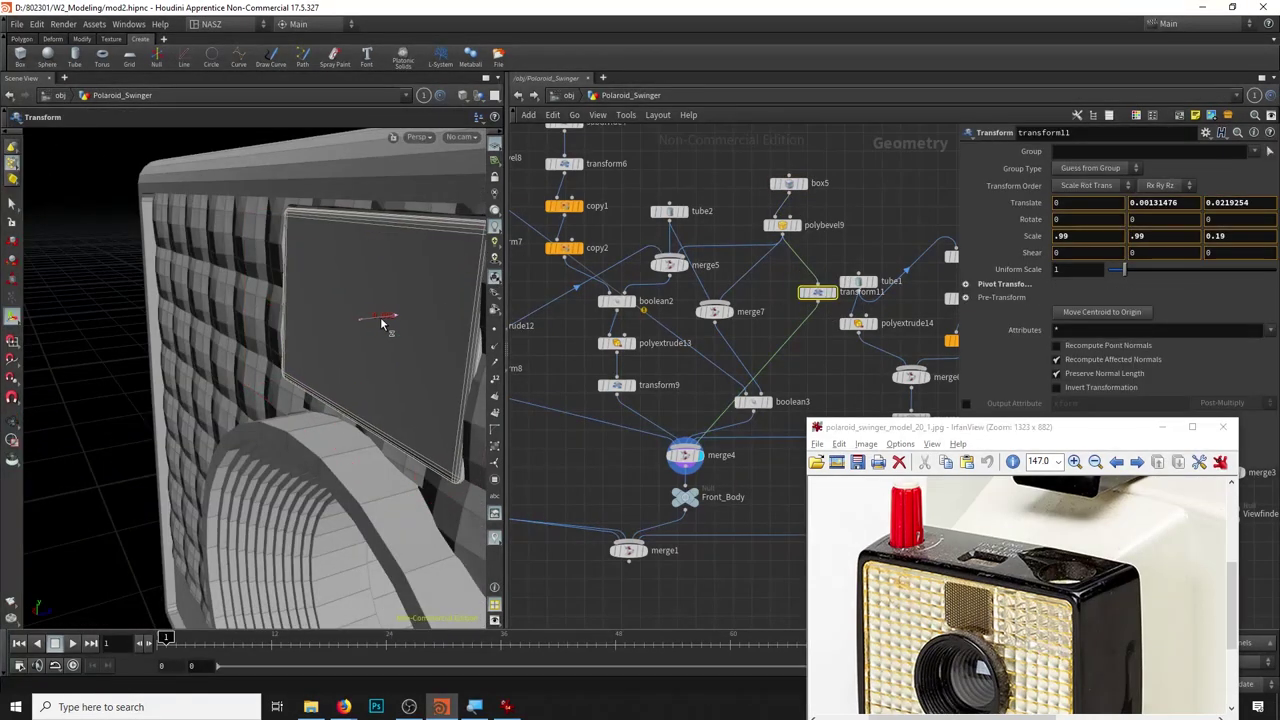
pyautogui.press('Escape')
pyautogui.moveTo(371, 337)
pyautogui.mouseDown()
pyautogui.moveTo(401, 289)
pyautogui.moveTo(372, 390)
pyautogui.moveTo(355, 370)
pyautogui.moveTo(258, 419)
pyautogui.mouseUp()
pyautogui.scroll(3, 380, 360)
pyautogui.press('t')
pyautogui.press('Escape')
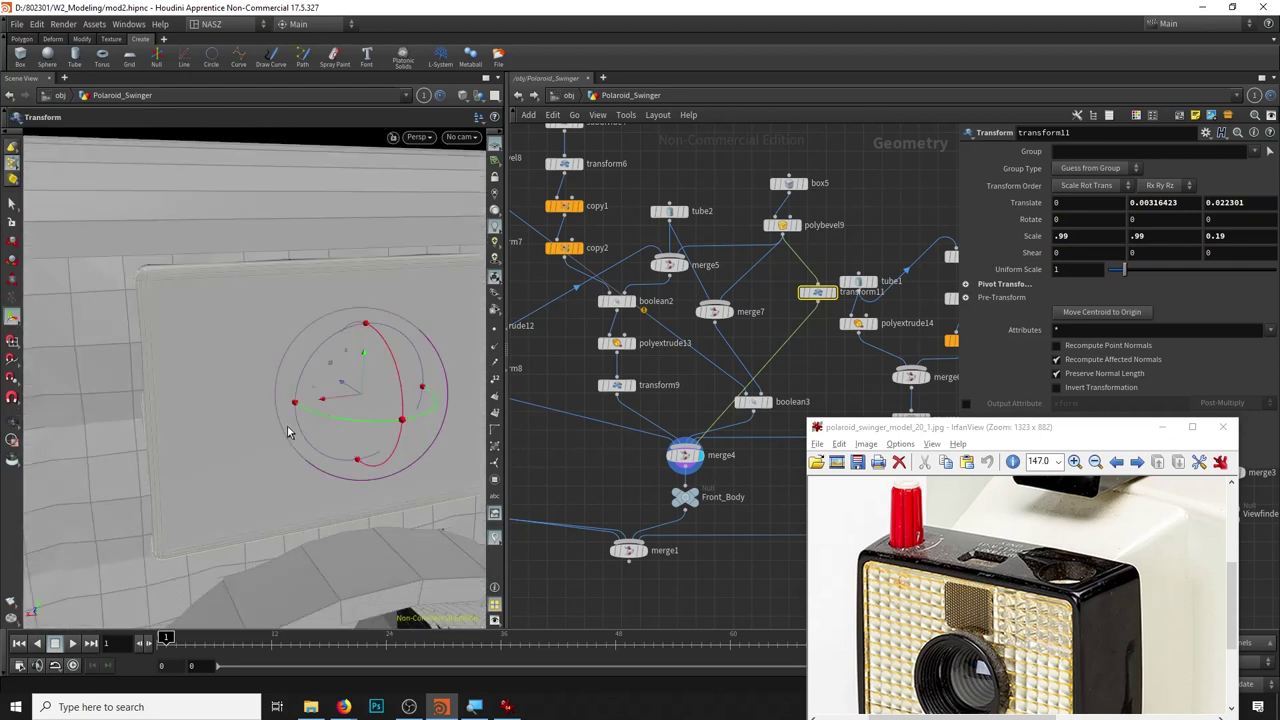
pyautogui.scroll(-5, 258, 419)
pyautogui.moveTo(258, 419)
pyautogui.mouseDown()
pyautogui.moveTo(240, 272)
pyautogui.moveTo(300, 280)
pyautogui.mouseUp()
pyautogui.press('Return')
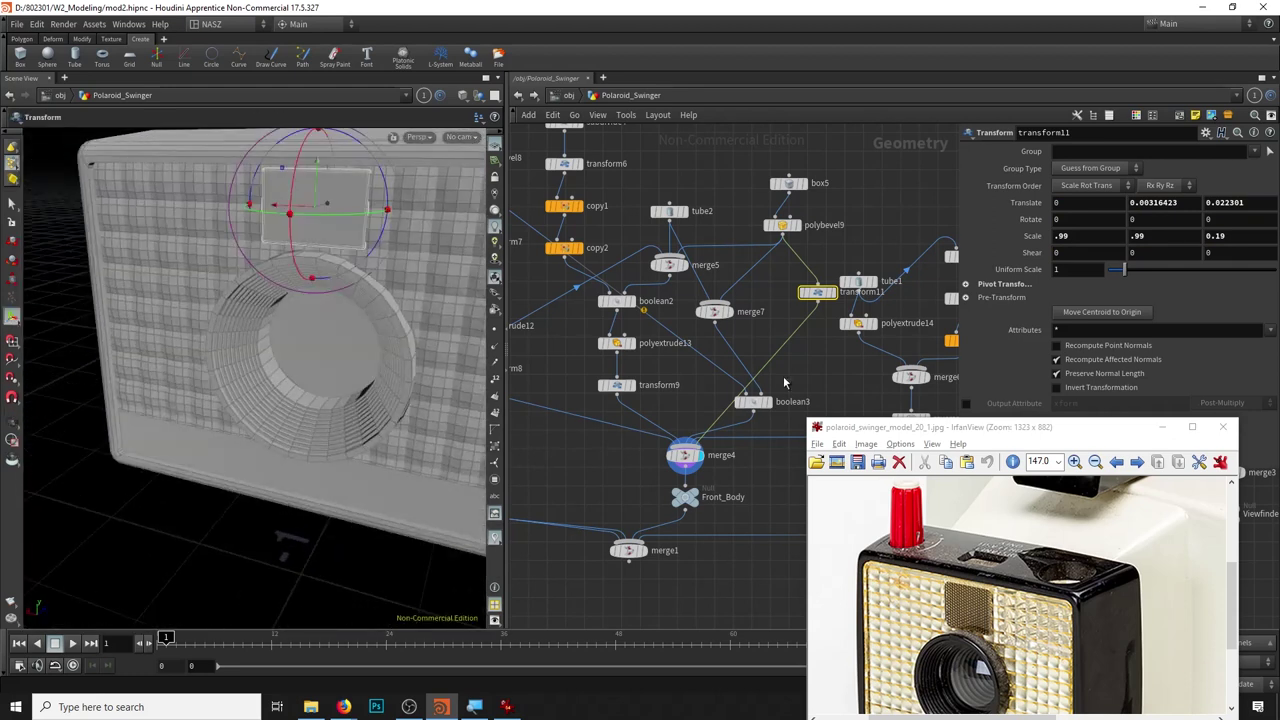
pyautogui.moveTo(886, 203); pyautogui.dragTo(783, 311, button='middle')
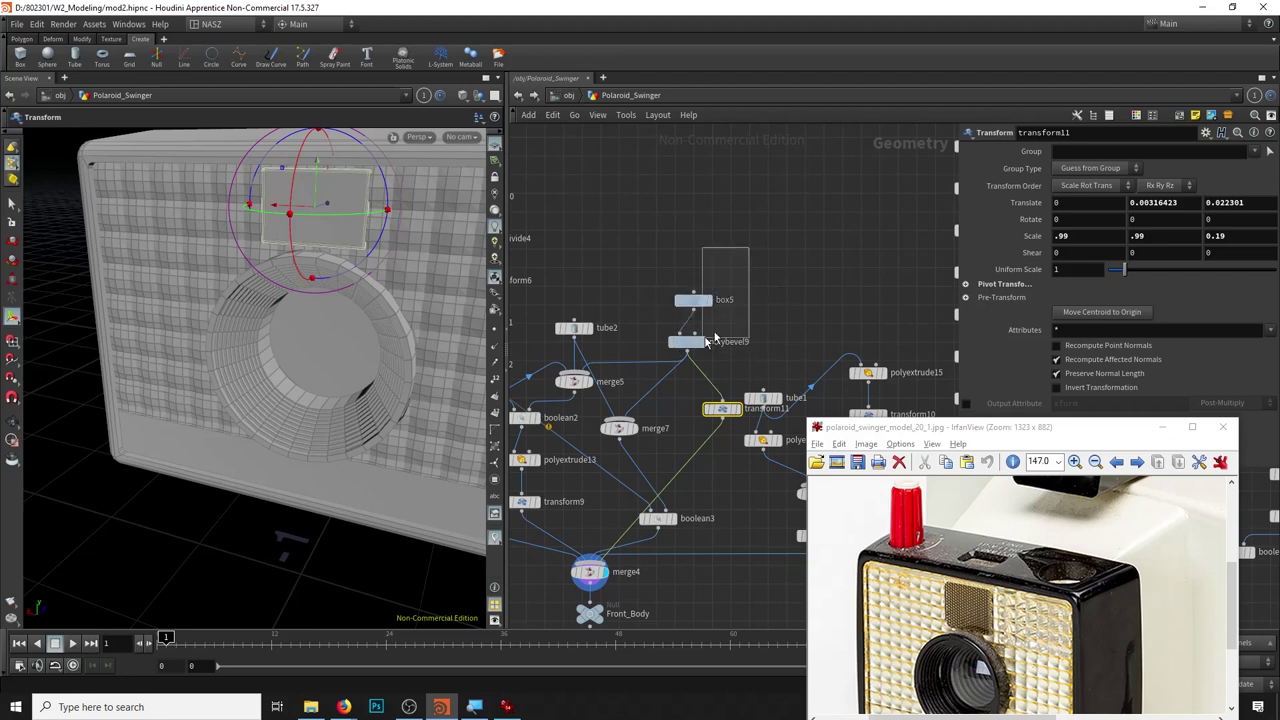
pyautogui.moveTo(713, 340); pyautogui.dragTo(773, 421, button='middle')
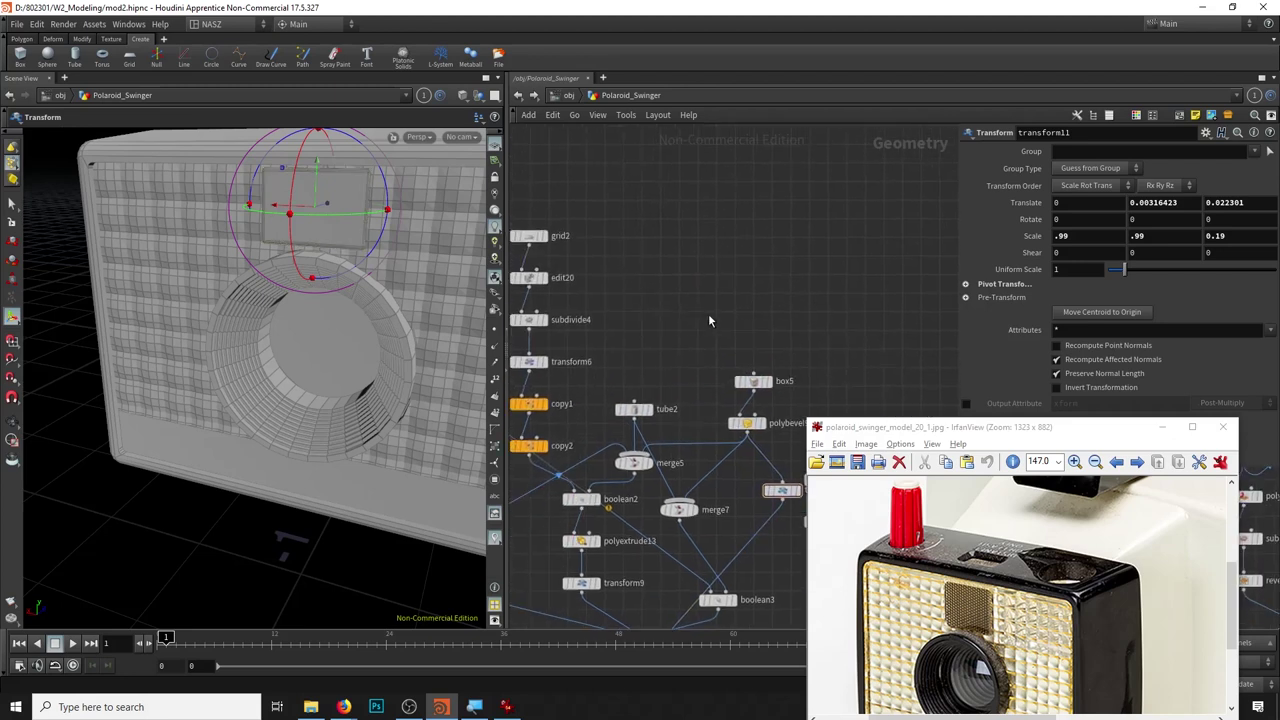
# Switch to Top view and add a new Tube node to the network.
pyautogui.click(418, 137)
pyautogui.click(530, 184)
pyautogui.press('t')
pyautogui.press('Tab')
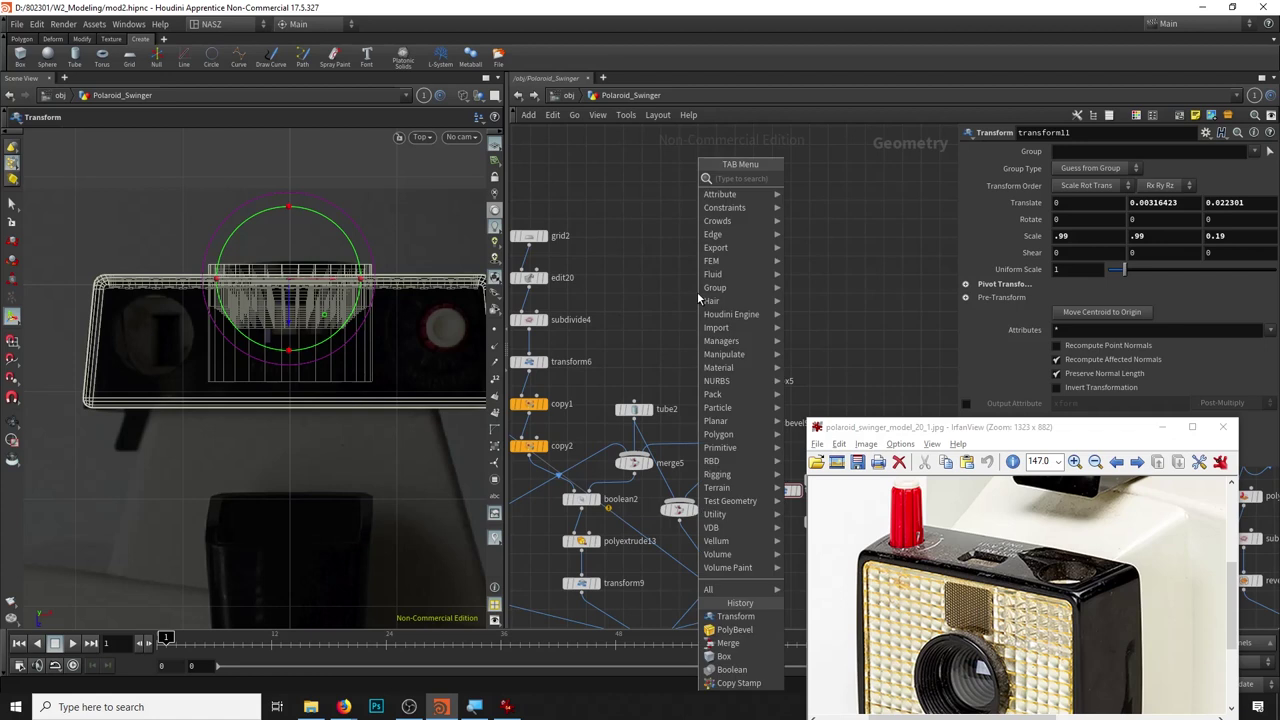
pyautogui.write('tube')
pyautogui.click(805, 180)
pyautogui.click(652, 330)
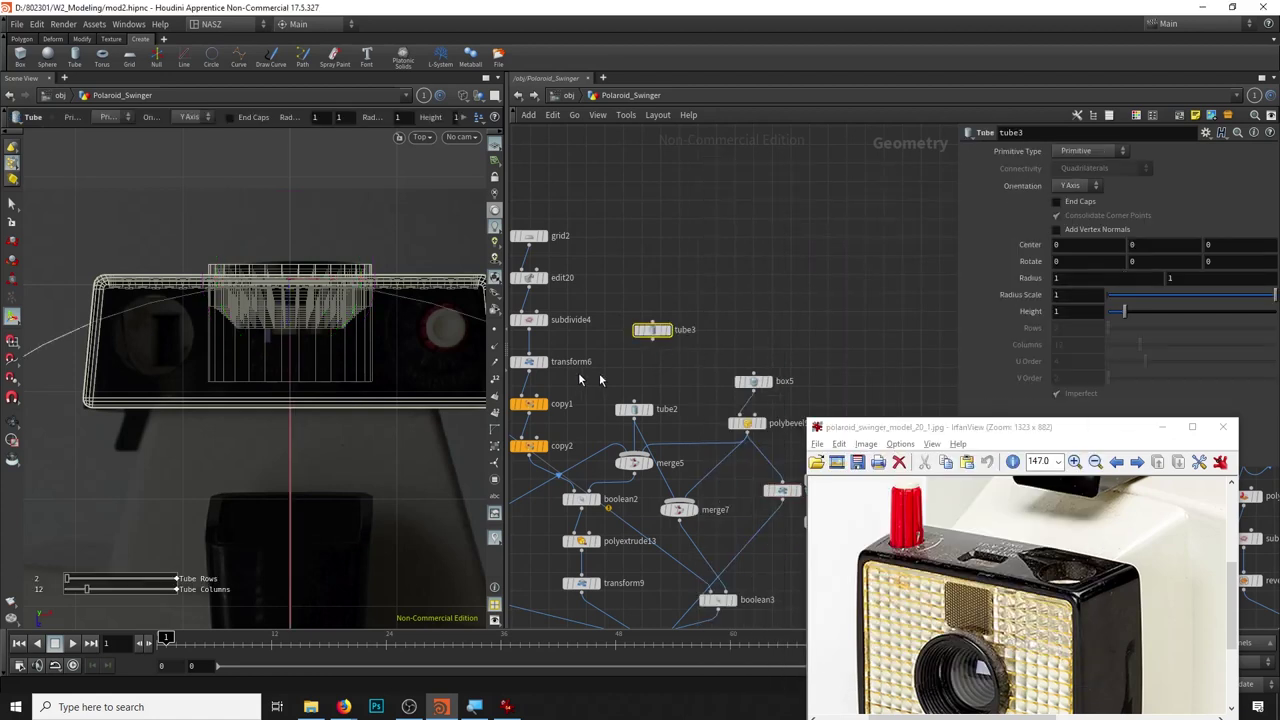
# Move the tube over the right side of the camera top and shrink its radius to 0.05.
pyautogui.scroll(-3, 256, 517)
pyautogui.scroll(-2, 256, 517)
pyautogui.press('w')
pyautogui.press('w')
pyautogui.moveTo(261, 470); pyautogui.dragTo(262, 285)
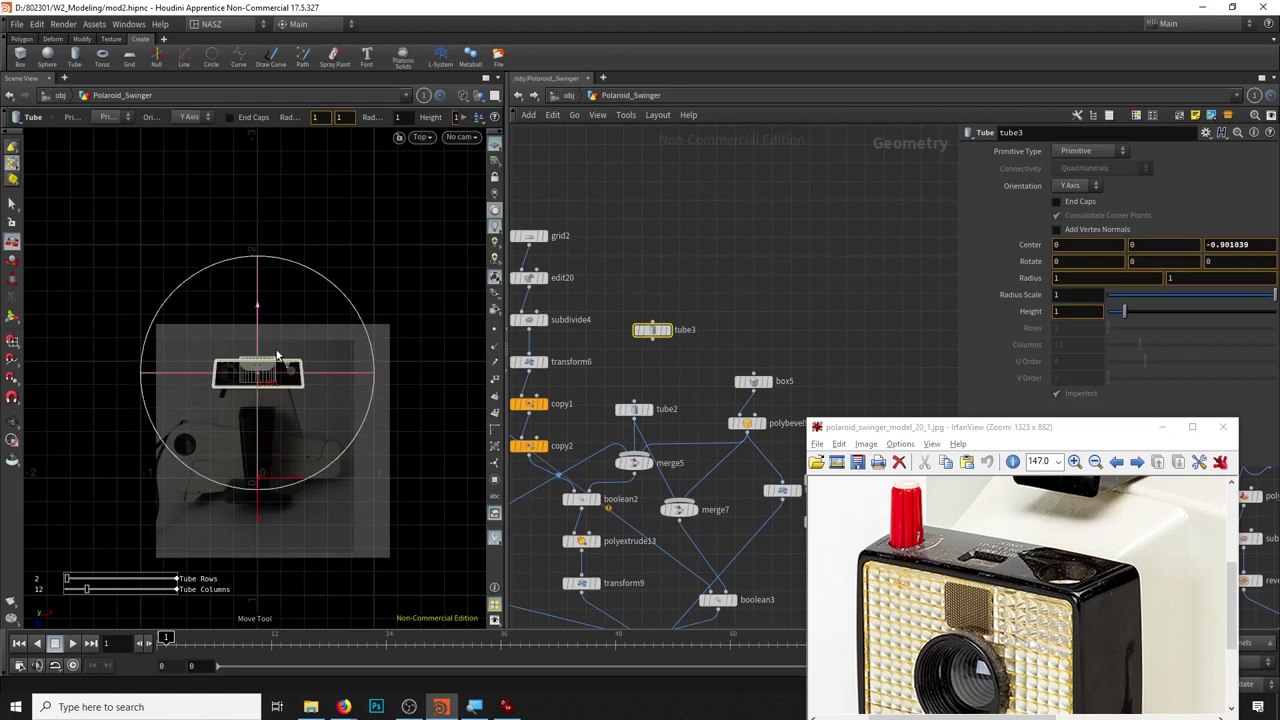
pyautogui.hotkey('space', '3')
pyautogui.moveTo(228, 366); pyautogui.dragTo(224, 366)
pyautogui.moveTo(294, 391); pyautogui.dragTo(403, 400)
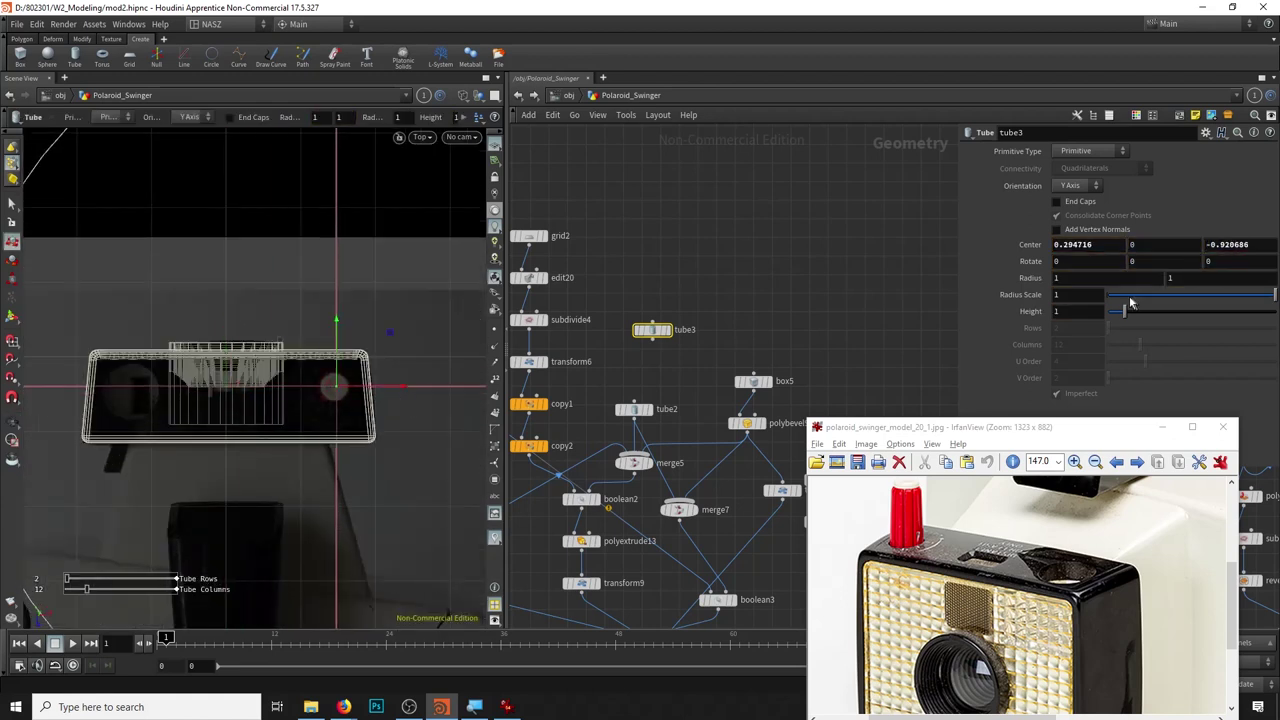
pyautogui.moveTo(1075, 277); pyautogui.dragTo(340, 376, button='middle')
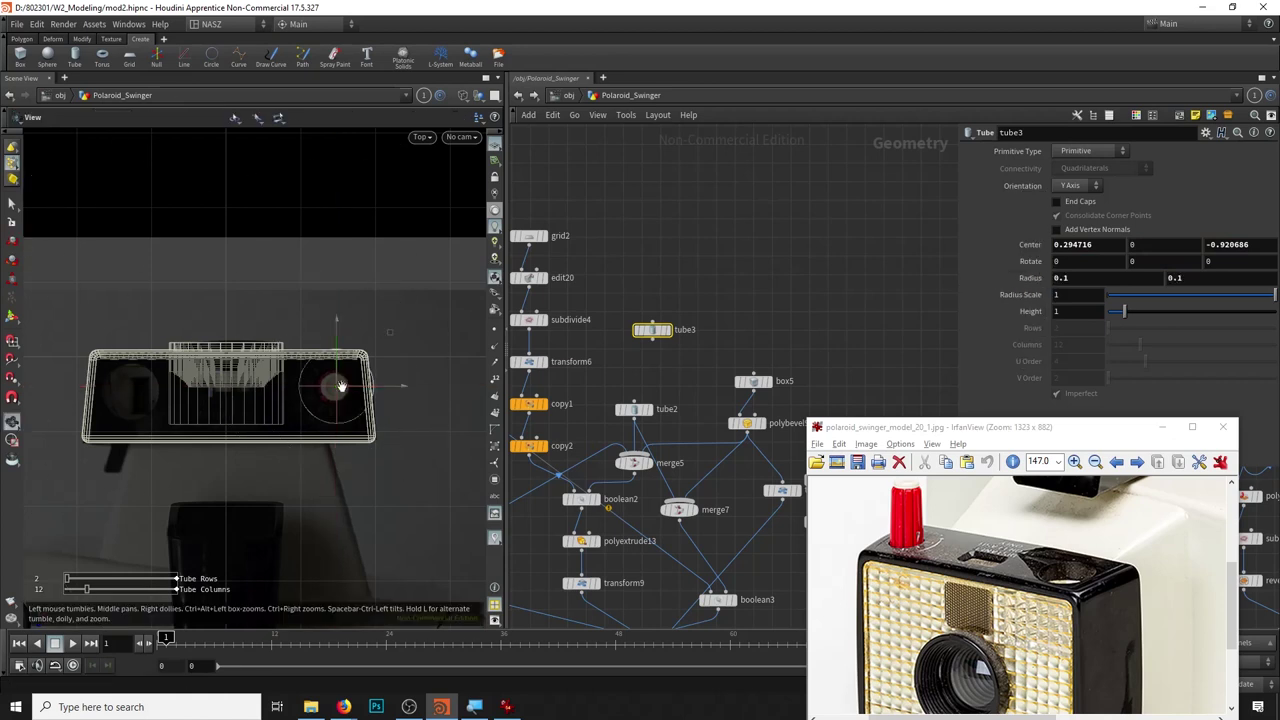
pyautogui.scroll(5, 340, 376)
pyautogui.moveTo(1038, 280); pyautogui.dragTo(367, 378, button='middle')
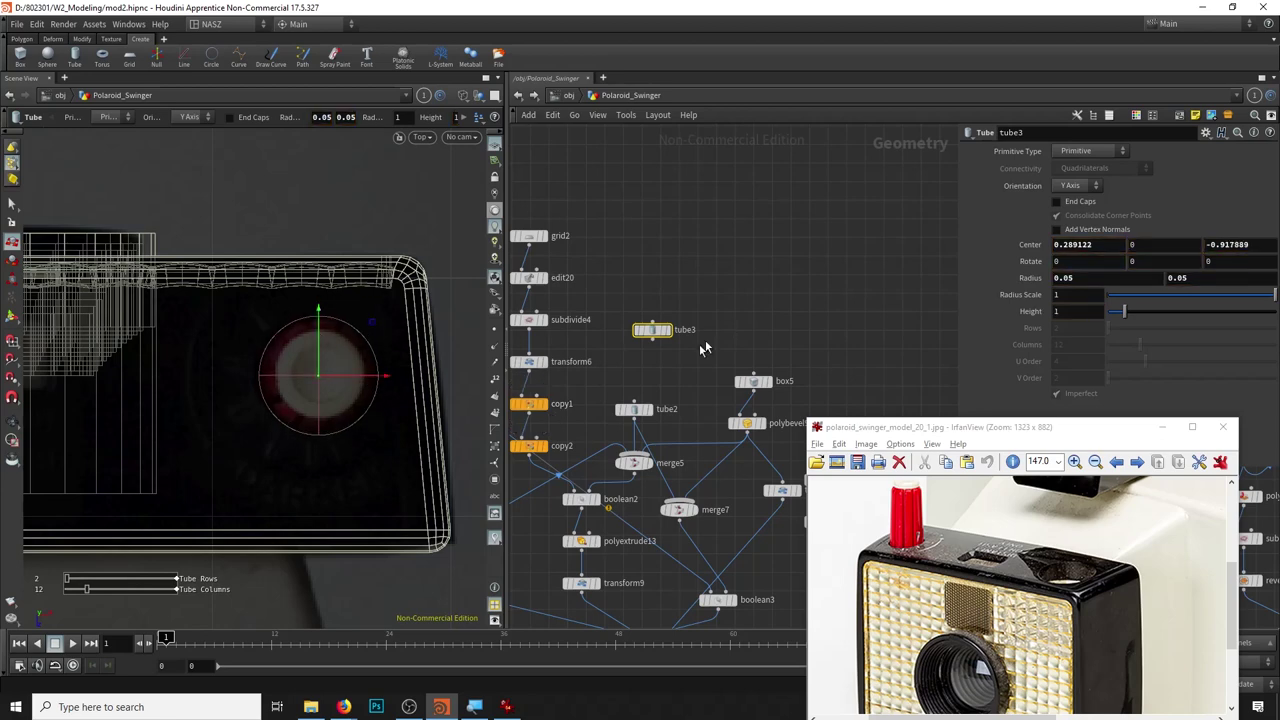
# In Perspective view, set the tube height to 0.1 and lower it onto the camera top.
pyautogui.click(420, 137)
pyautogui.click(445, 165)
pyautogui.moveTo(343, 357)
pyautogui.mouseDown()
pyautogui.moveTo(239, 406)
pyautogui.moveTo(190, 520)
pyautogui.moveTo(190, 200)
pyautogui.moveTo(275, 418)
pyautogui.moveTo(317, 334)
pyautogui.moveTo(280, 320)
pyautogui.moveTo(290, 310)
pyautogui.mouseUp()
pyautogui.write('2')
pyautogui.press('Return')
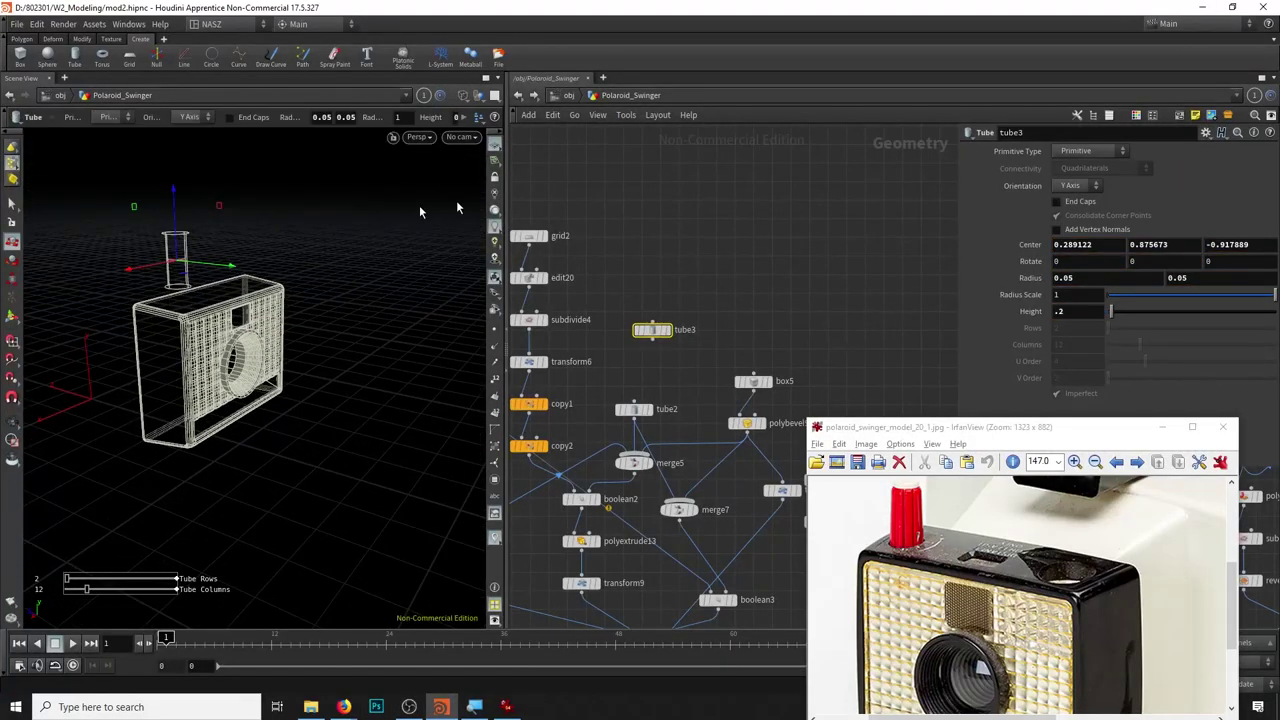
pyautogui.moveTo(419, 205); pyautogui.dragTo(300, 300)
pyautogui.moveTo(257, 200)
pyautogui.mouseDown()
pyautogui.moveTo(257, 225)
pyautogui.moveTo(200, 271)
pyautogui.moveTo(206, 251)
pyautogui.moveTo(251, 286)
pyautogui.moveTo(266, 260)
pyautogui.mouseUp()
pyautogui.scroll(5, 265, 290)
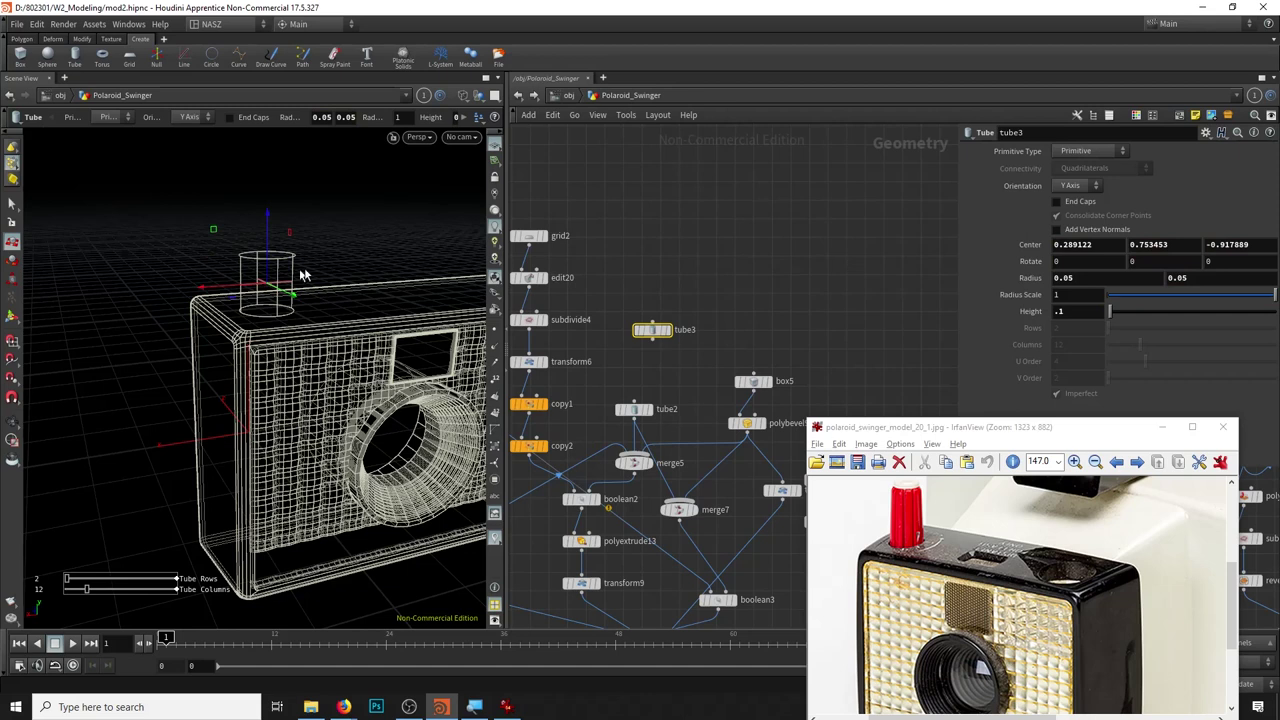
pyautogui.moveTo(305, 275); pyautogui.dragTo(340, 255, button='middle')
pyautogui.moveTo(309, 215); pyautogui.dragTo(305, 245)
pyautogui.moveTo(697, 333); pyautogui.dragTo(707, 275, button='middle')
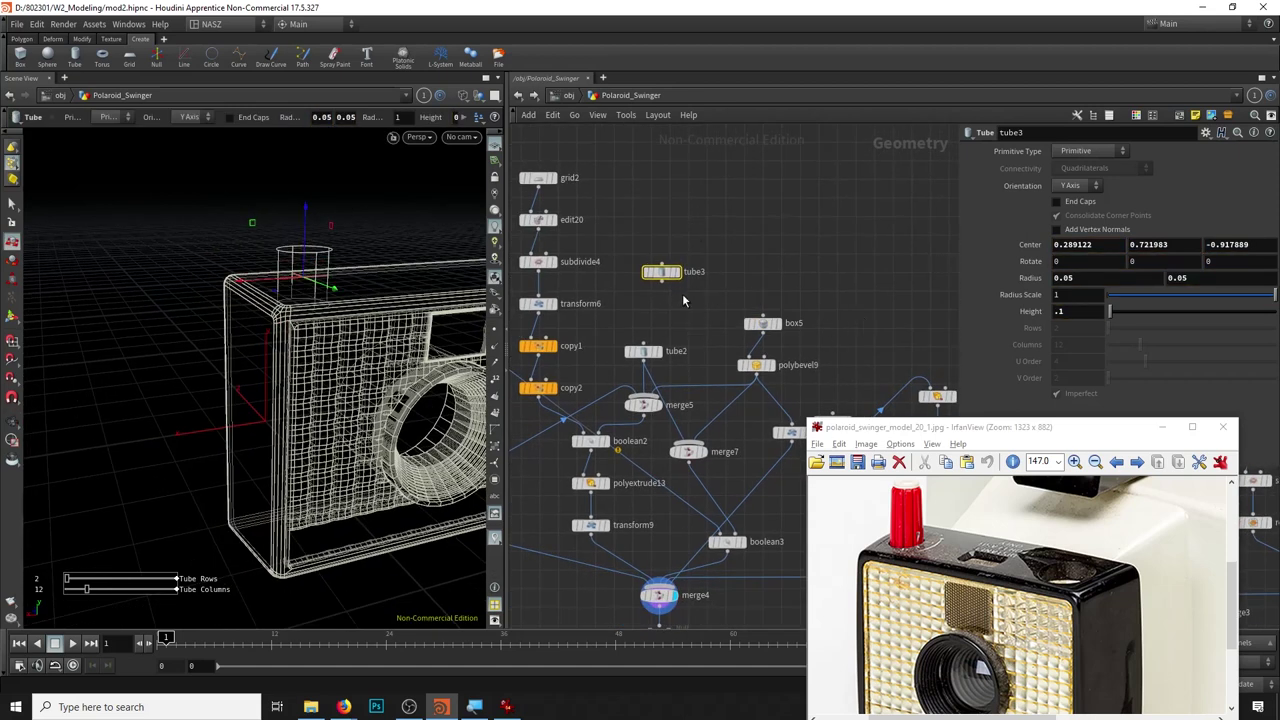
# Paste a copy of the tube as tube4, move it left in Top view, and widen its radius.
pyautogui.hotkey('ctrl', 'v')
pyautogui.click(416, 137)
pyautogui.moveTo(424, 164)
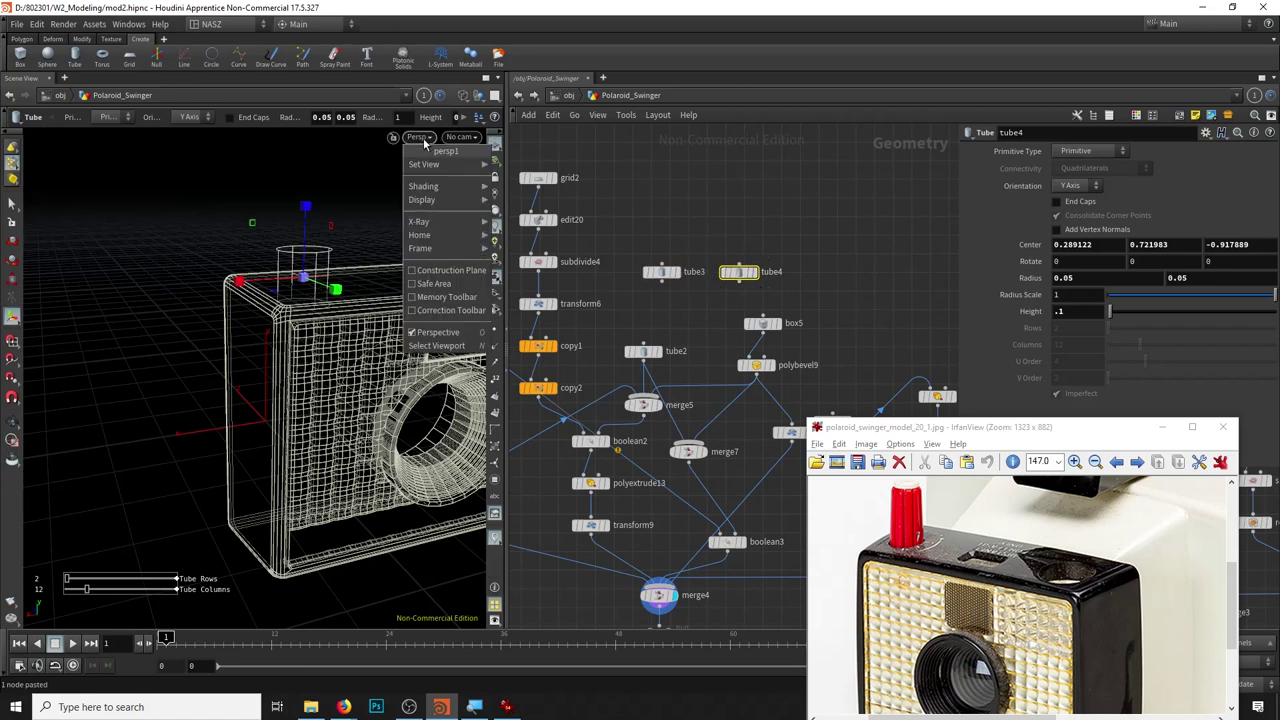
pyautogui.click(522, 178)
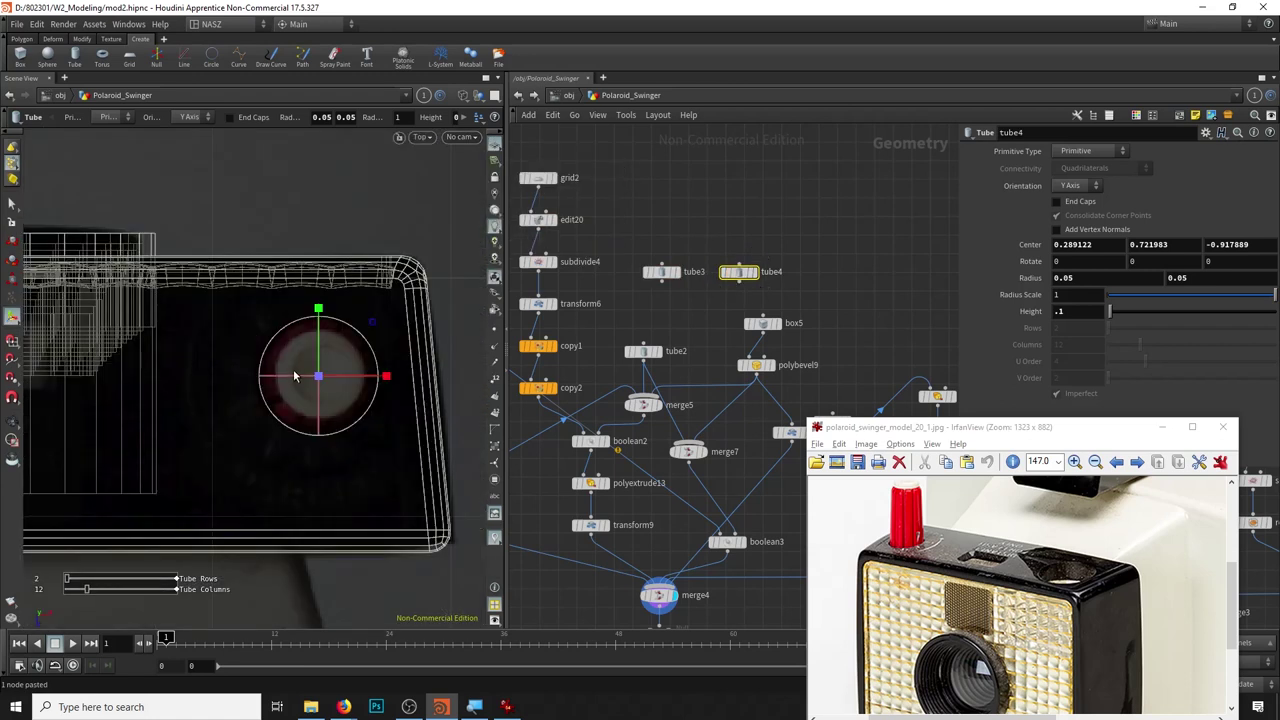
pyautogui.press('h')
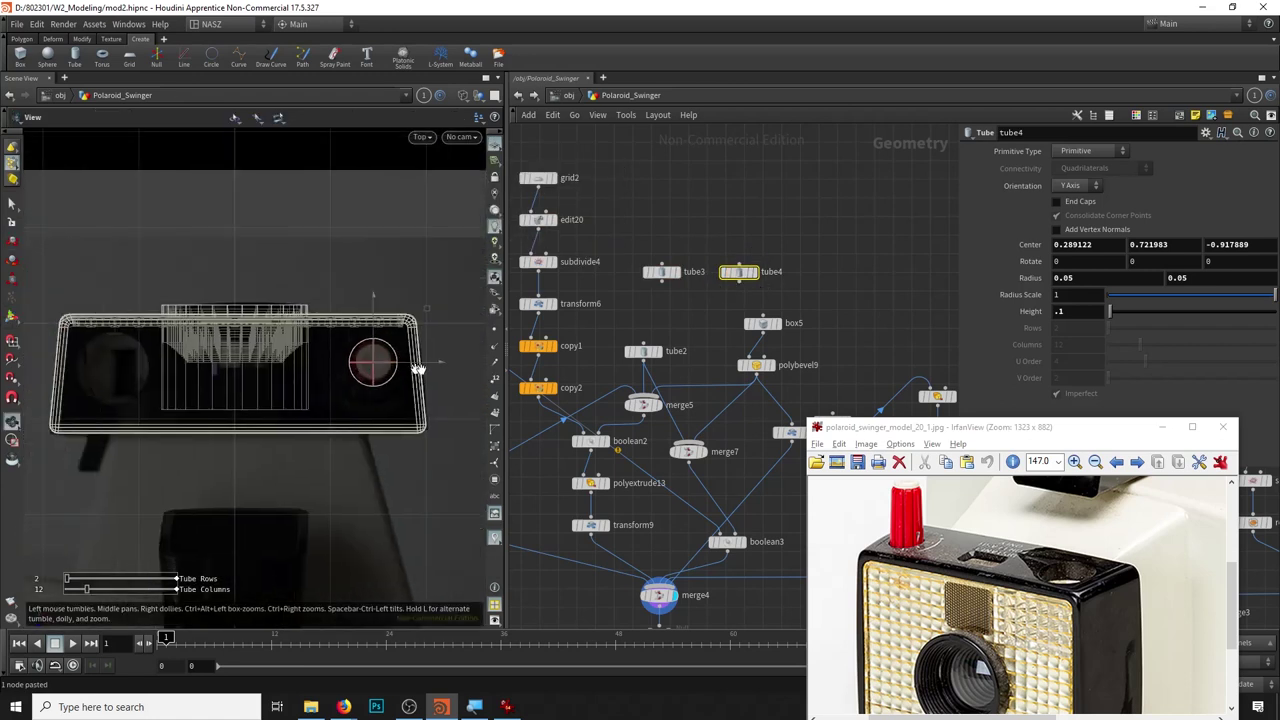
pyautogui.press('Return')
pyautogui.press('w')
pyautogui.press('w')
pyautogui.moveTo(440, 366)
pyautogui.mouseDown()
pyautogui.moveTo(278, 366)
pyautogui.moveTo(330, 358)
pyautogui.mouseUp()
pyautogui.scroll(3, 300, 360)
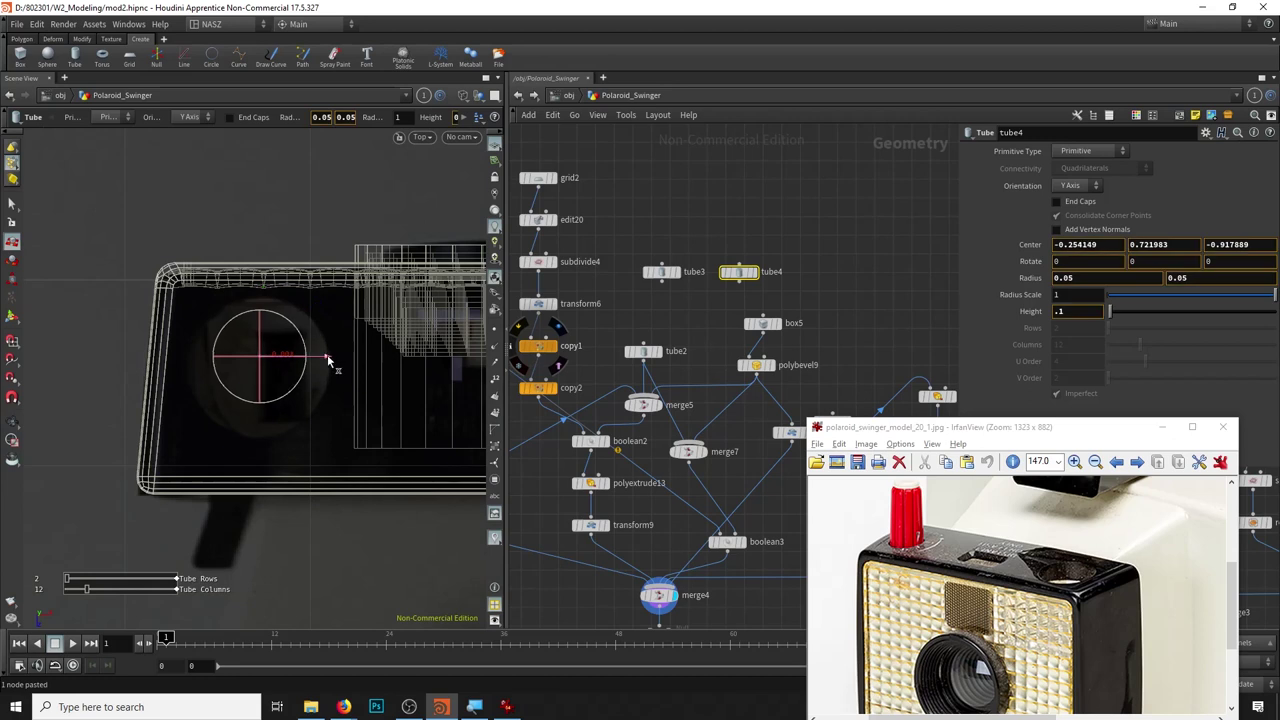
pyautogui.middleClick(1028, 277)
pyautogui.moveTo(1035, 311); pyautogui.dragTo(1049, 309, button='middle')
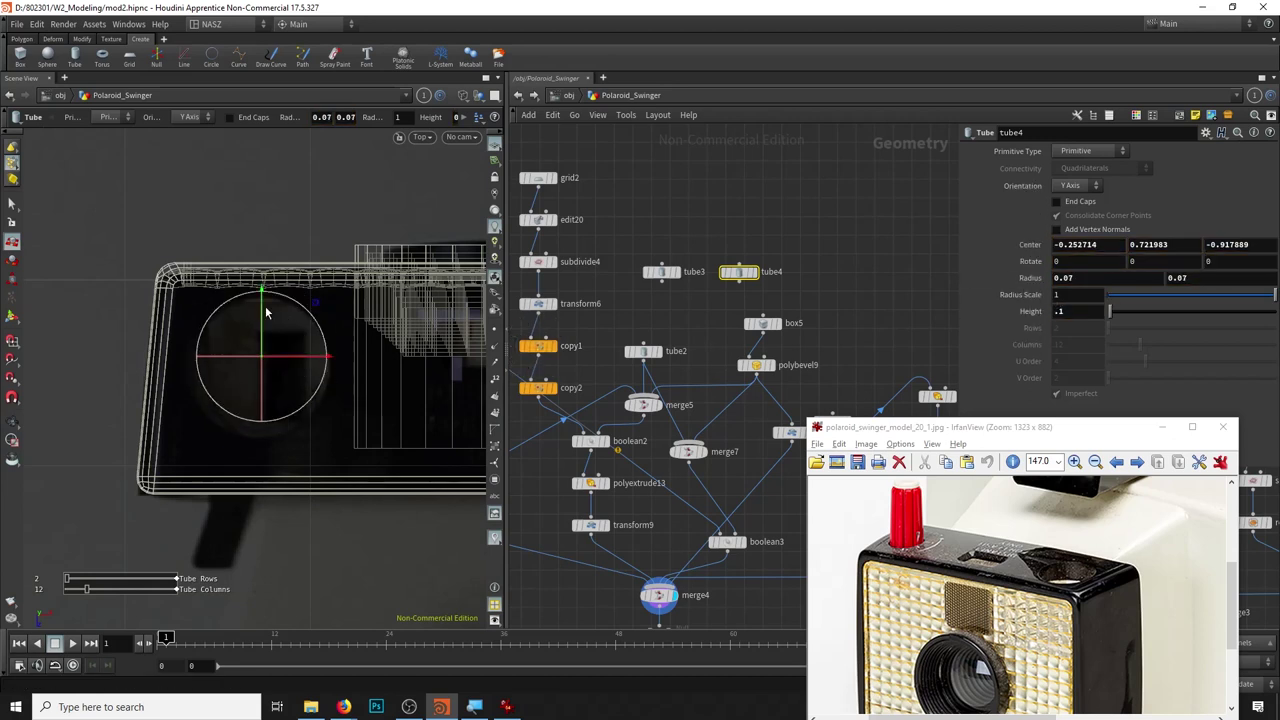
# Nudge tube4 slightly left over the reference and set its radius to 0.074.
pyautogui.keyDown('alt'); pyautogui.moveTo(270, 336); pyautogui.dragTo(331, 366); pyautogui.keyUp('alt')
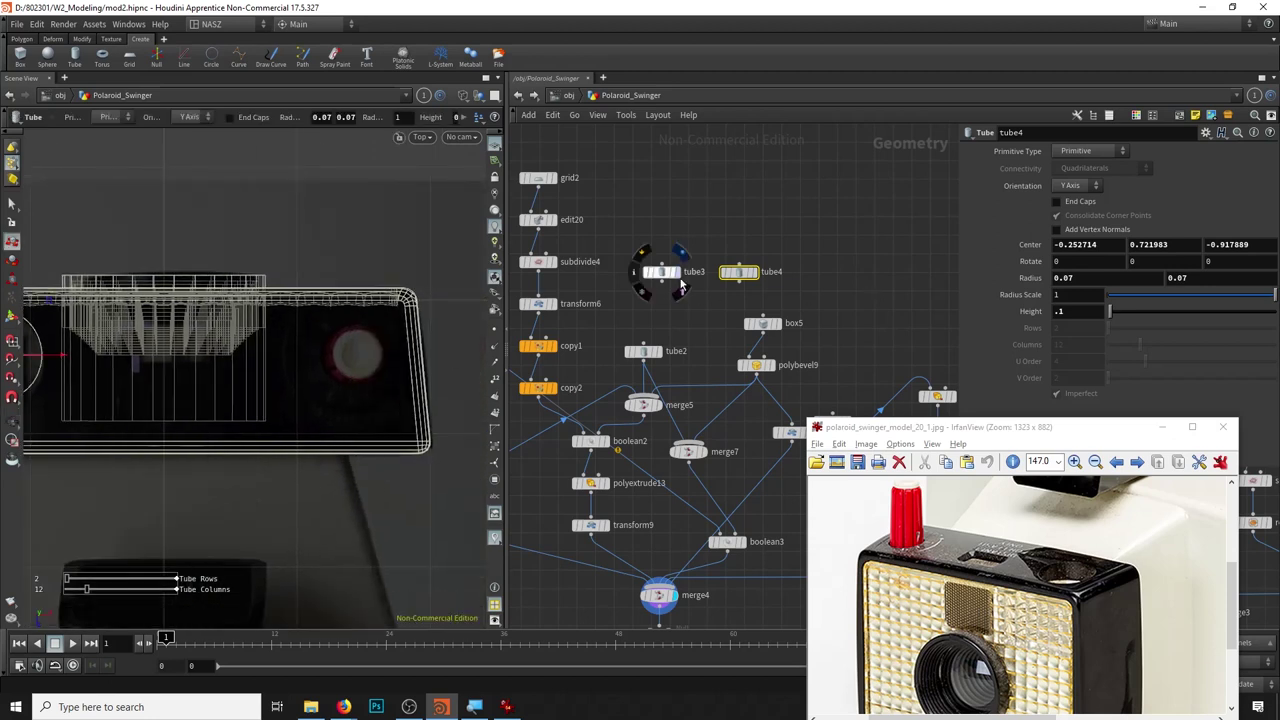
pyautogui.moveTo(235, 404)
pyautogui.keyDown('alt'); pyautogui.mouseDown()
pyautogui.moveTo(110, 330)
pyautogui.moveTo(150, 348)
pyautogui.mouseUp(); pyautogui.keyUp('alt')
pyautogui.scroll(3, 271, 380)
pyautogui.scroll(3, 294, 437)
pyautogui.scroll(2, 400, 409)
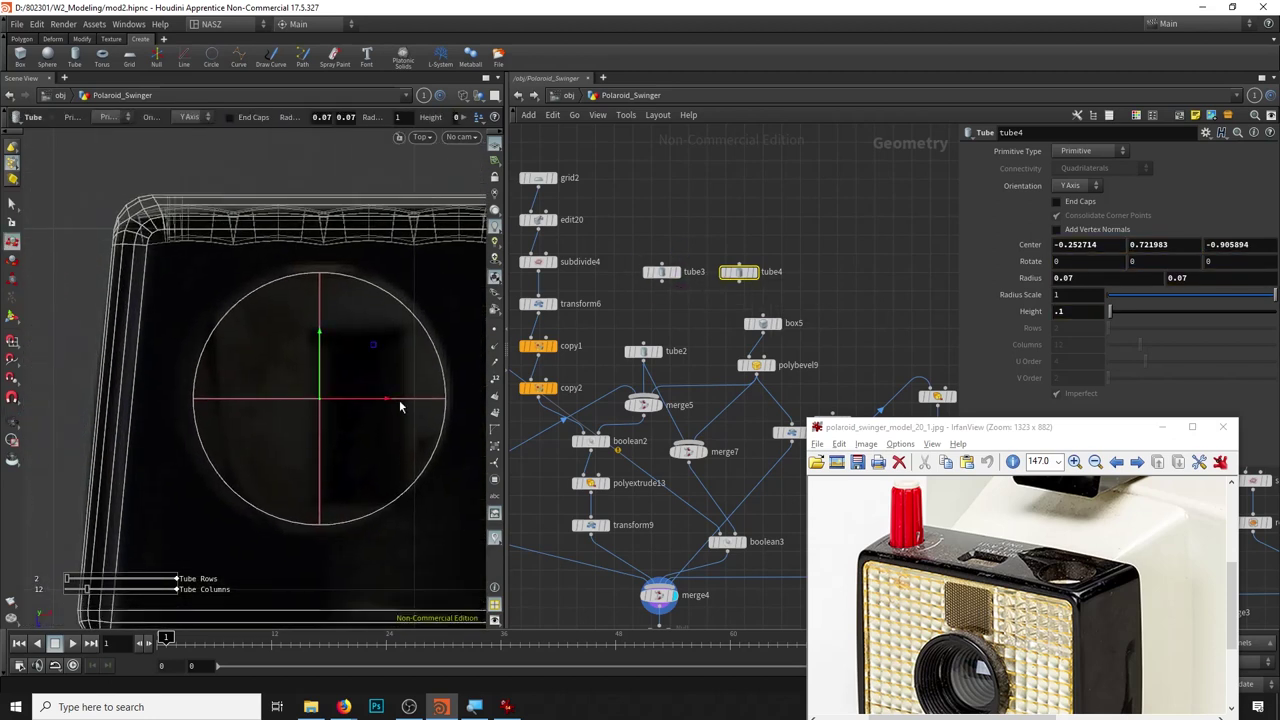
pyautogui.press('s')
pyautogui.press('t')
pyautogui.moveTo(390, 407); pyautogui.dragTo(384, 398)
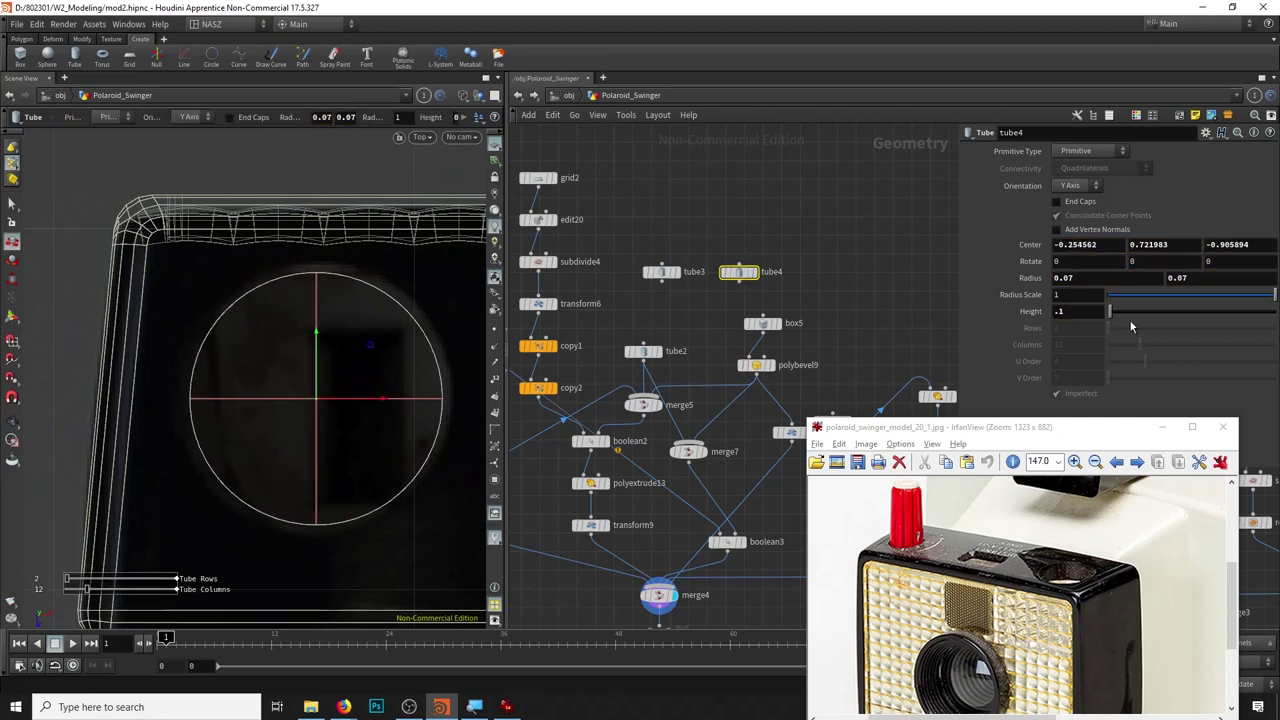
pyautogui.middleClick(1038, 312)
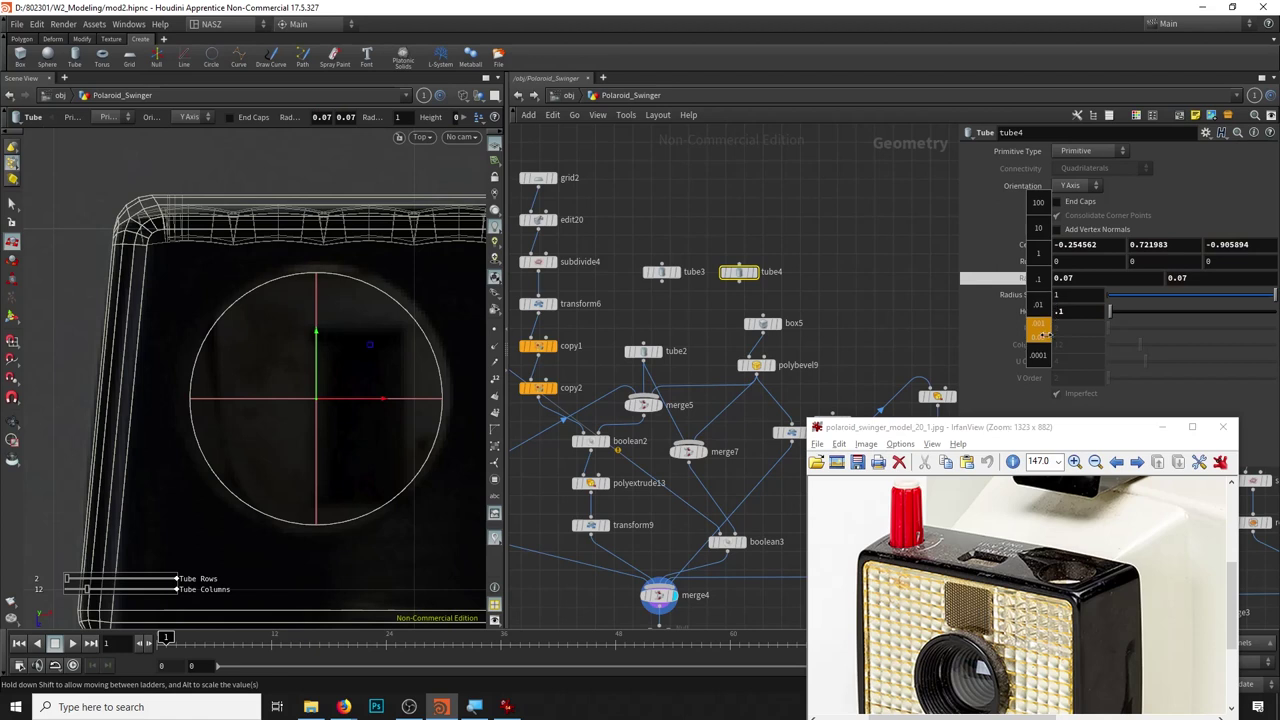
pyautogui.moveTo(1043, 311); pyautogui.dragTo(1076, 331, button='middle')
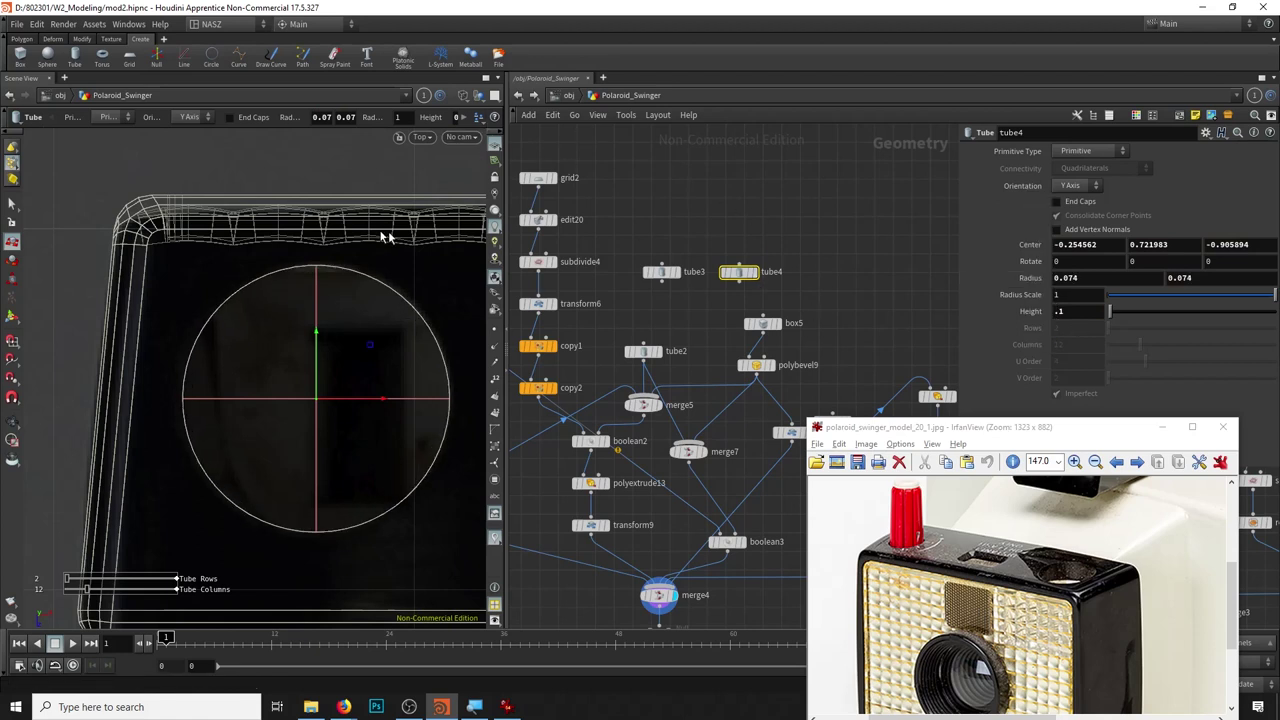
pyautogui.hotkey('space', '3')
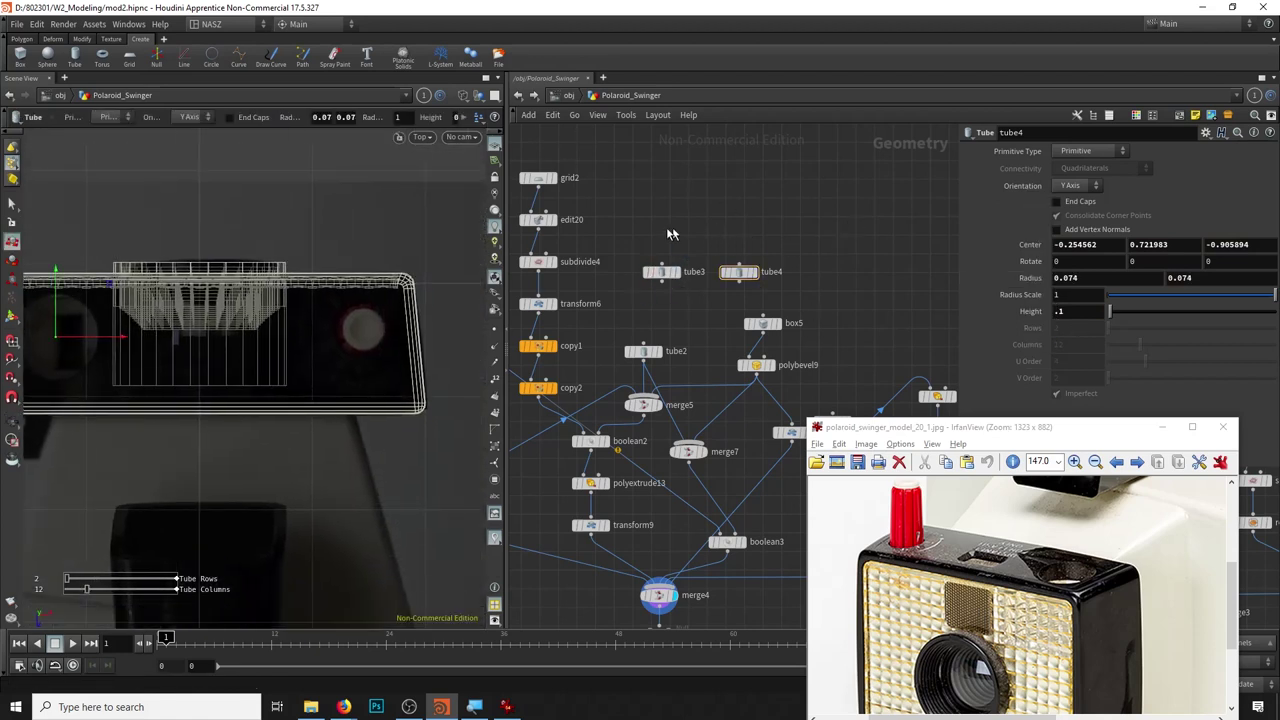
pyautogui.press('Tab')
# Add a new Box node, box6, to the network and display it.
pyautogui.write('b')
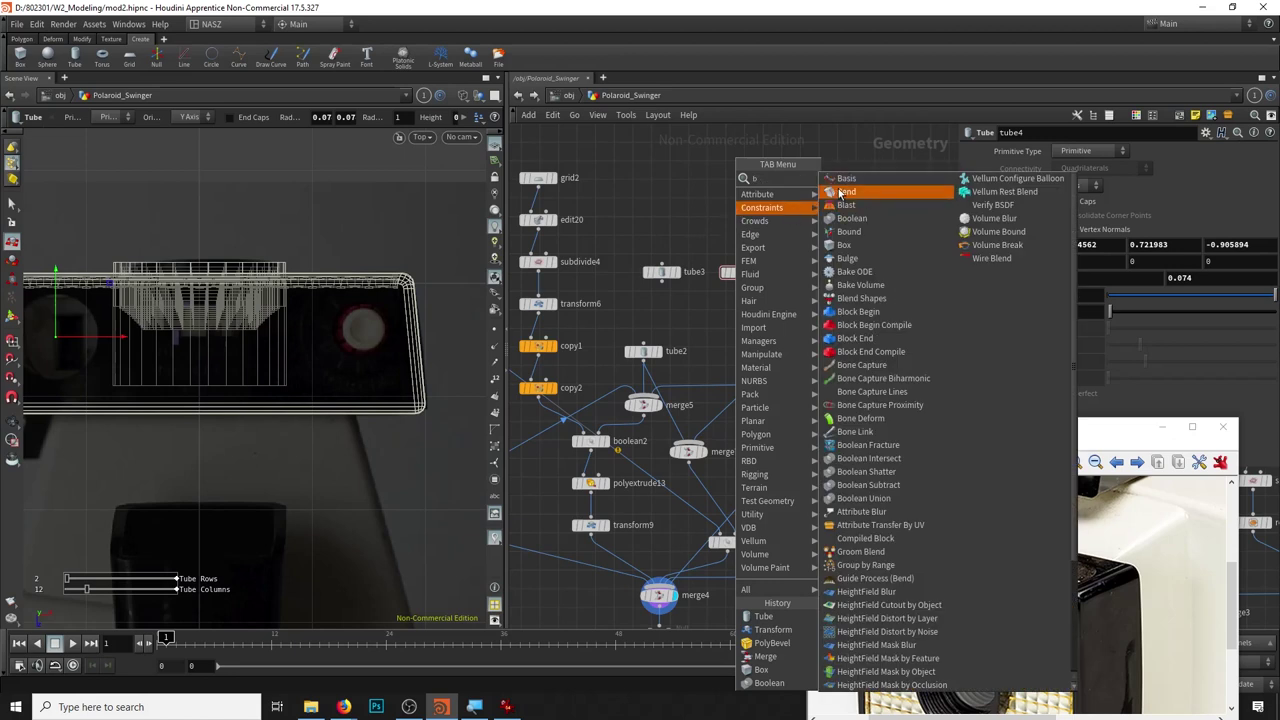
pyautogui.write('ox')
pyautogui.click(840, 178)
pyautogui.click(702, 216)
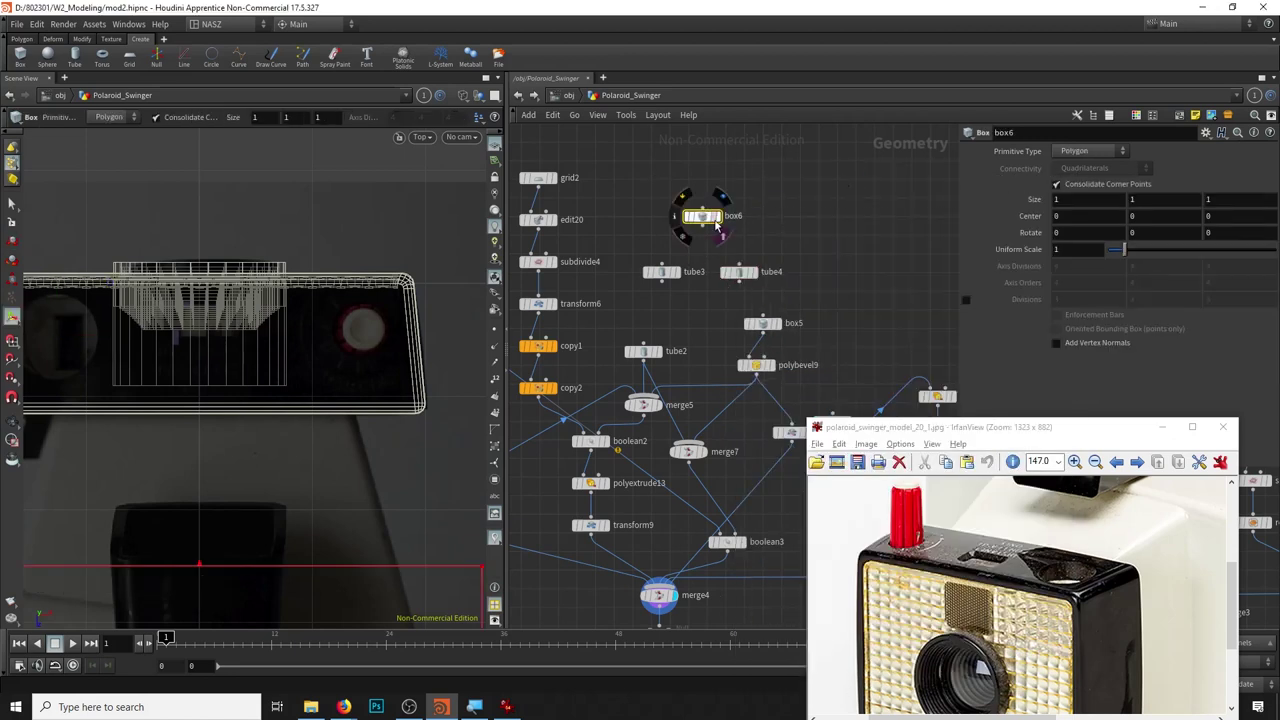
pyautogui.press('r')
# Append a PolyBevel under box6 and bevel the cube's edges with a 0.1 offset.
pyautogui.press('Tab')
pyautogui.press('Escape')
pyautogui.click(701, 252)
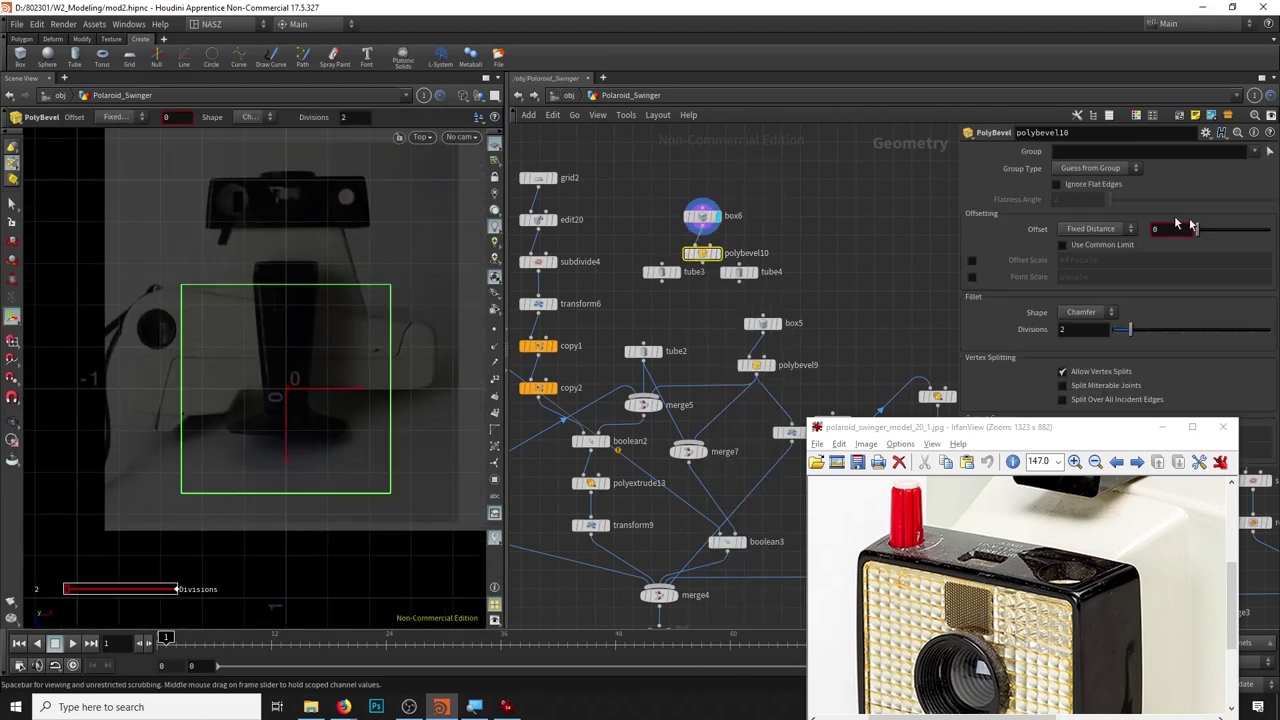
pyautogui.click(421, 137)
pyautogui.click(445, 160)
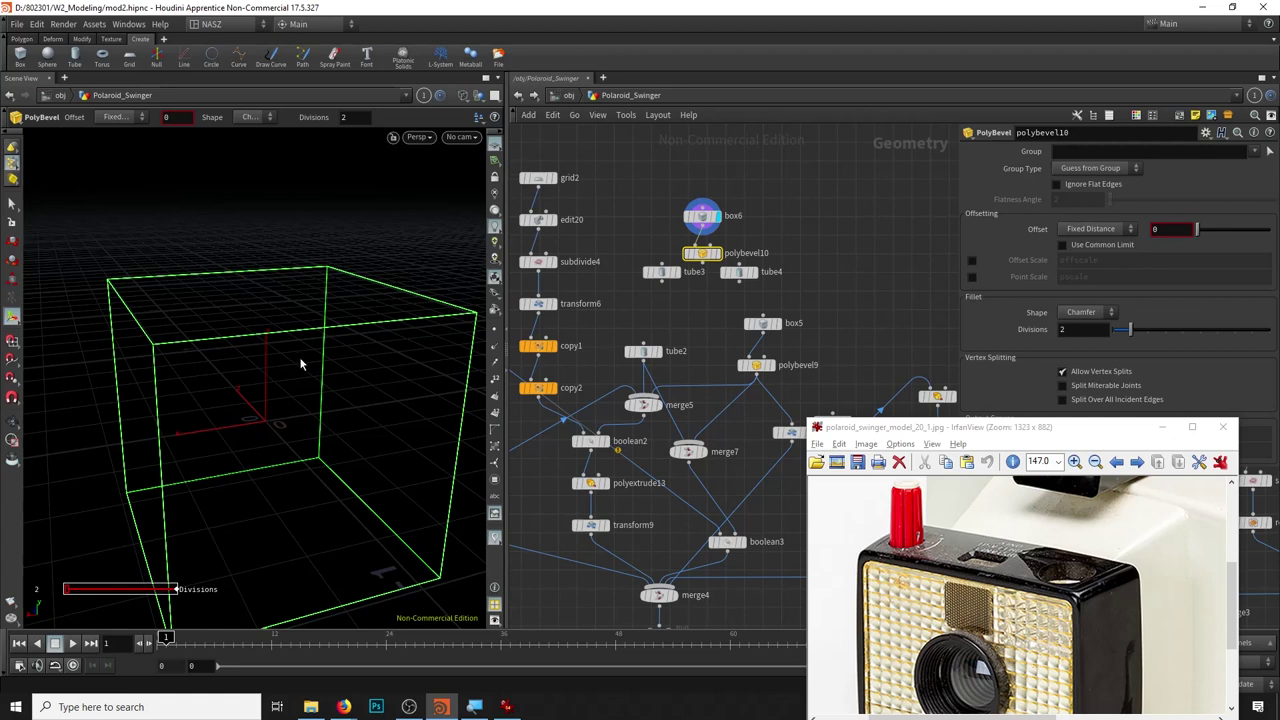
pyautogui.press('w')
pyautogui.moveTo(1157, 229); pyautogui.dragTo(1185, 229, button='middle')
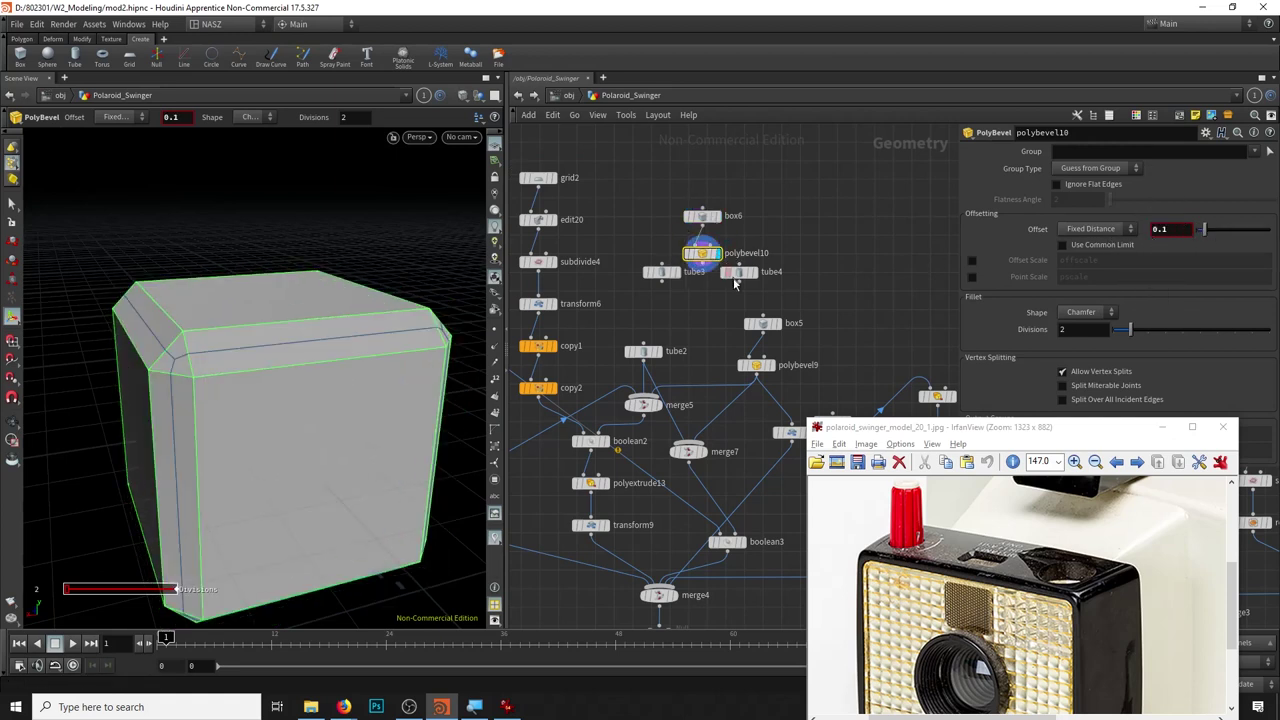
pyautogui.moveTo(289, 410)
pyautogui.mouseDown()
pyautogui.moveTo(282, 309)
pyautogui.moveTo(286, 349)
pyautogui.moveTo(357, 366)
pyautogui.moveTo(300, 357)
pyautogui.moveTo(338, 348)
pyautogui.mouseUp()
pyautogui.press('Return')
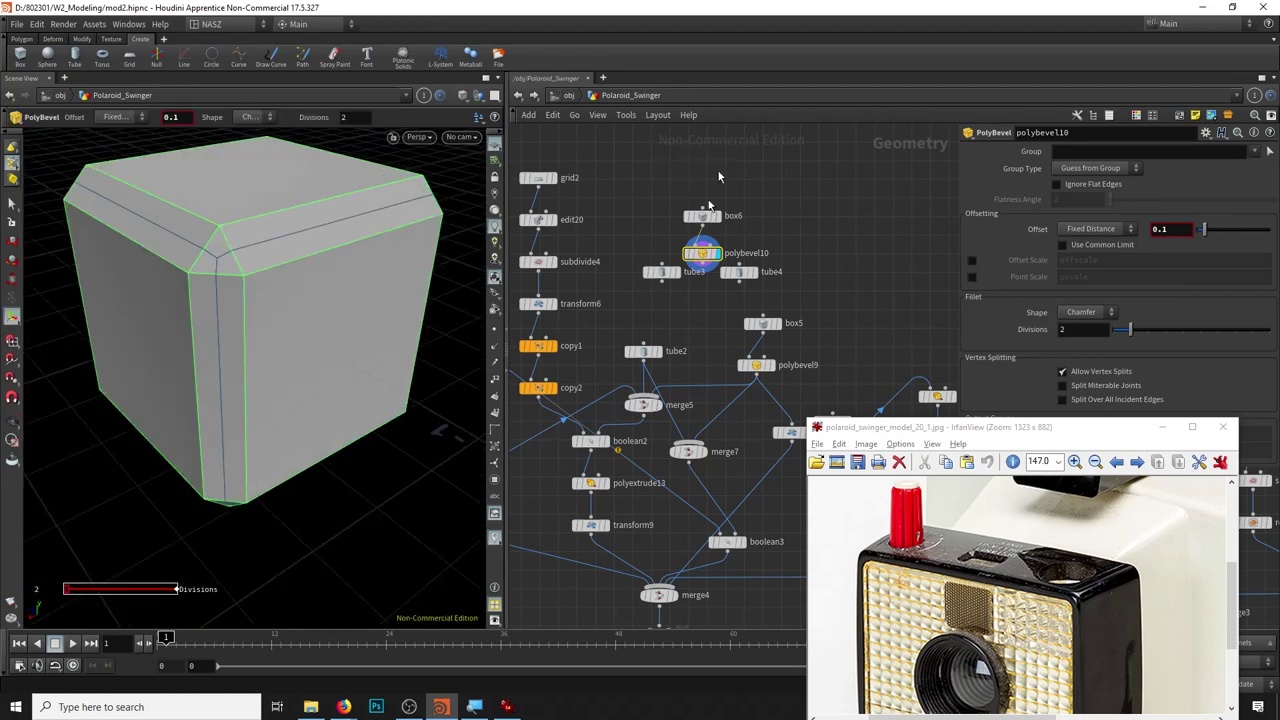
pyautogui.click(702, 214)
pyautogui.click(418, 136)
pyautogui.moveTo(440, 164)
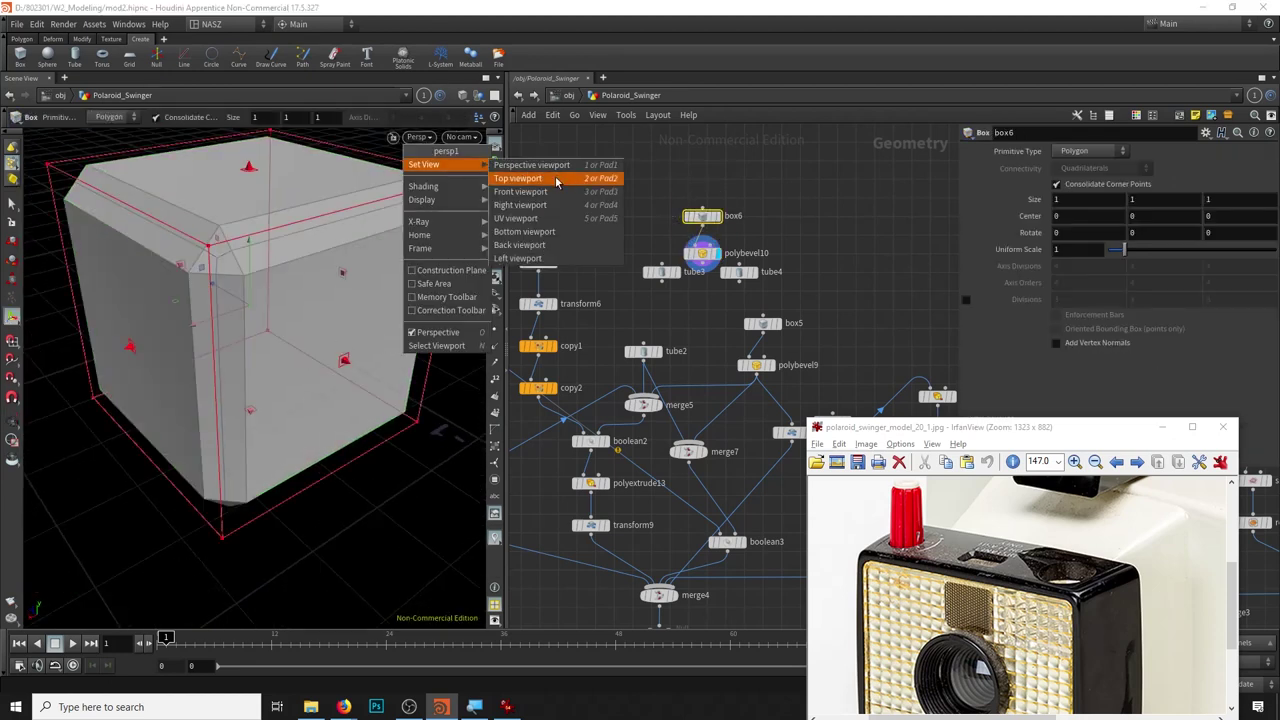
# In Top view, move box6 up over the viewfinder to Center Z about -0.93.
pyautogui.click(557, 179)
pyautogui.moveTo(287, 457); pyautogui.dragTo(300, 277)
pyautogui.scroll(2, 300, 277)
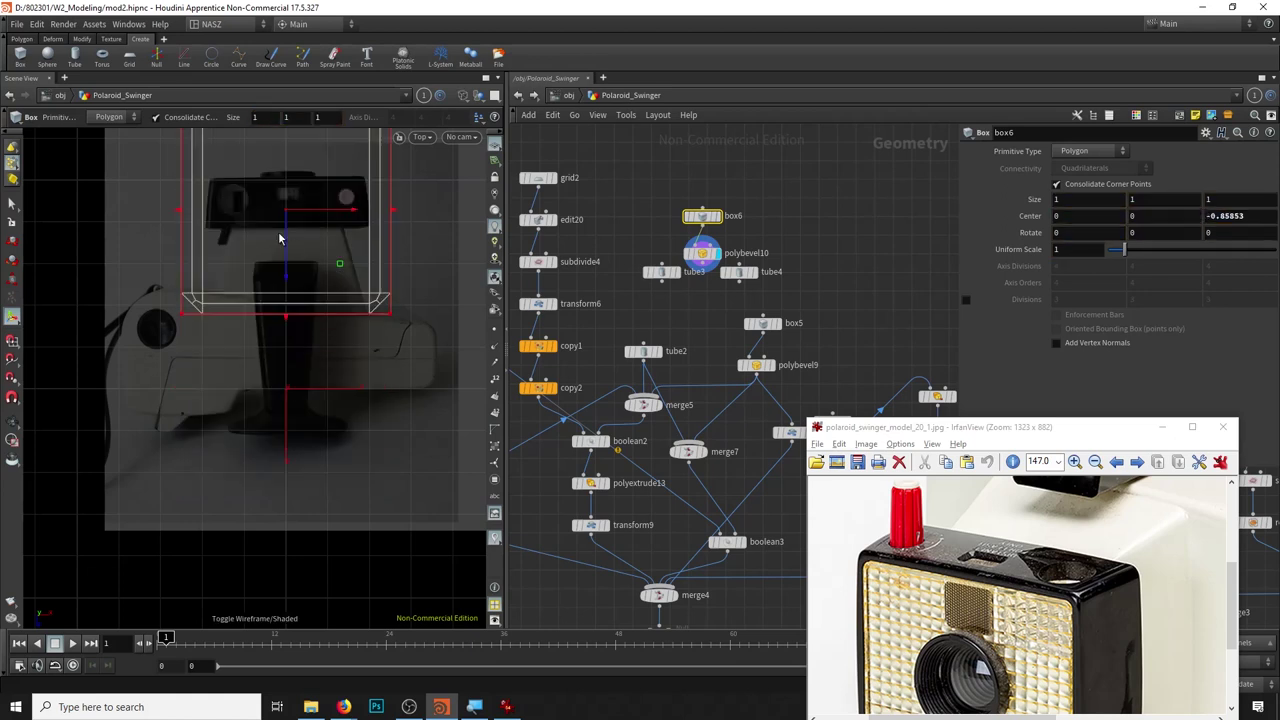
pyautogui.scroll(2, 286, 243)
pyautogui.moveTo(289, 374); pyautogui.dragTo(306, 354)
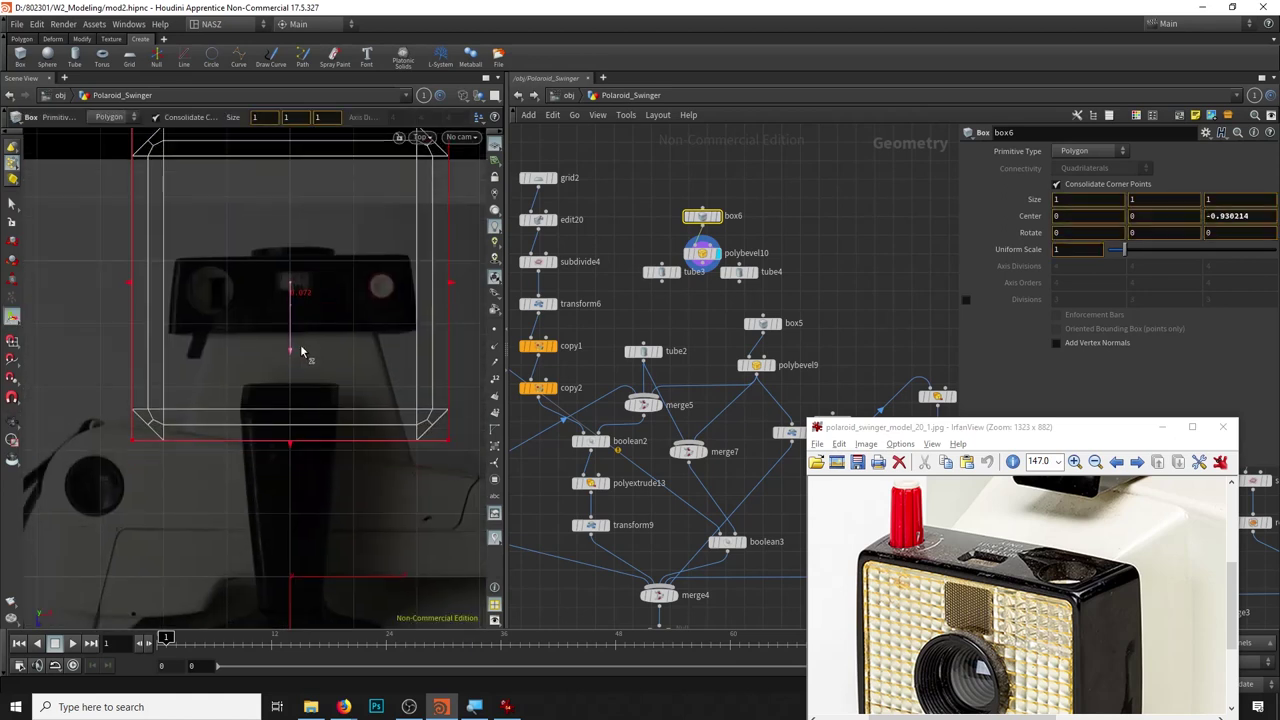
# Shrink box6's Size to 0.13.
pyautogui.moveTo(1034, 199); pyautogui.dragTo(1000, 199, button='middle')
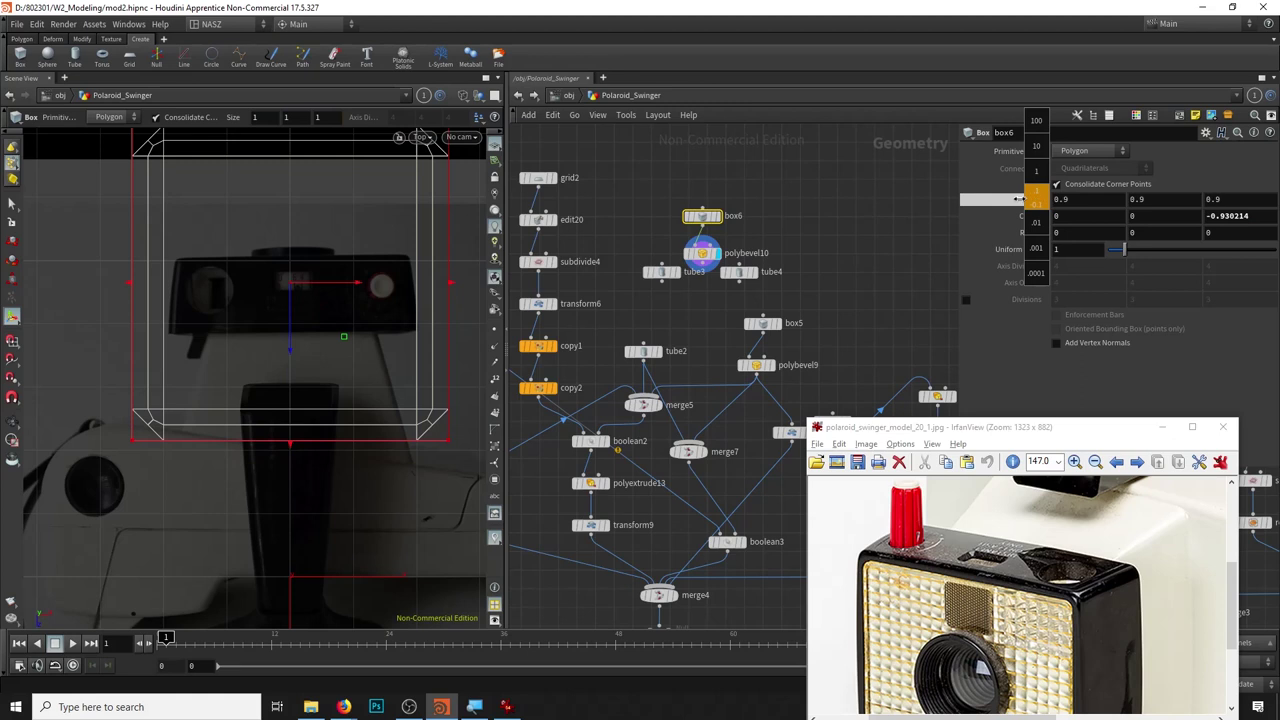
pyautogui.scroll(3, 301, 307)
pyautogui.press('Return')
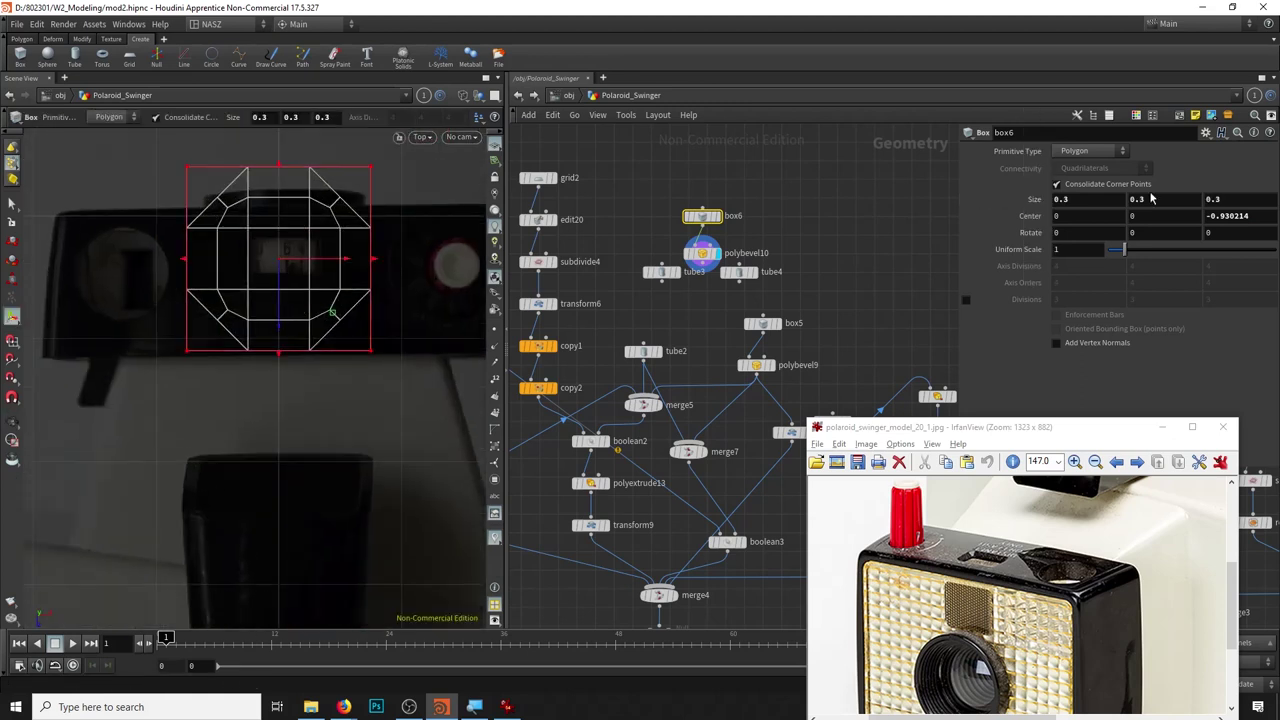
pyautogui.hotkey('ctrl', 'z')
pyautogui.moveTo(1072, 249); pyautogui.dragTo(1069, 198, button='middle')
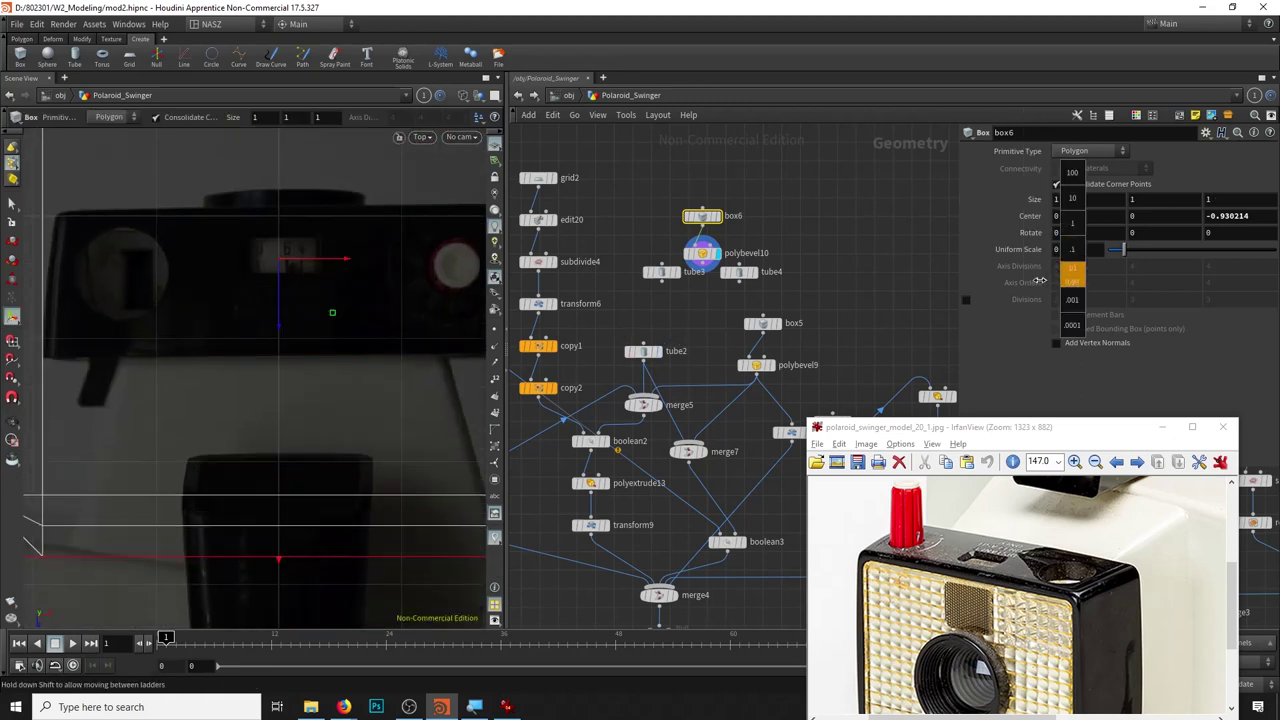
pyautogui.moveTo(1069, 198)
pyautogui.mouseDown(button='middle')
pyautogui.moveTo(979, 208)
pyautogui.moveTo(1040, 203)
pyautogui.mouseUp(button='middle')
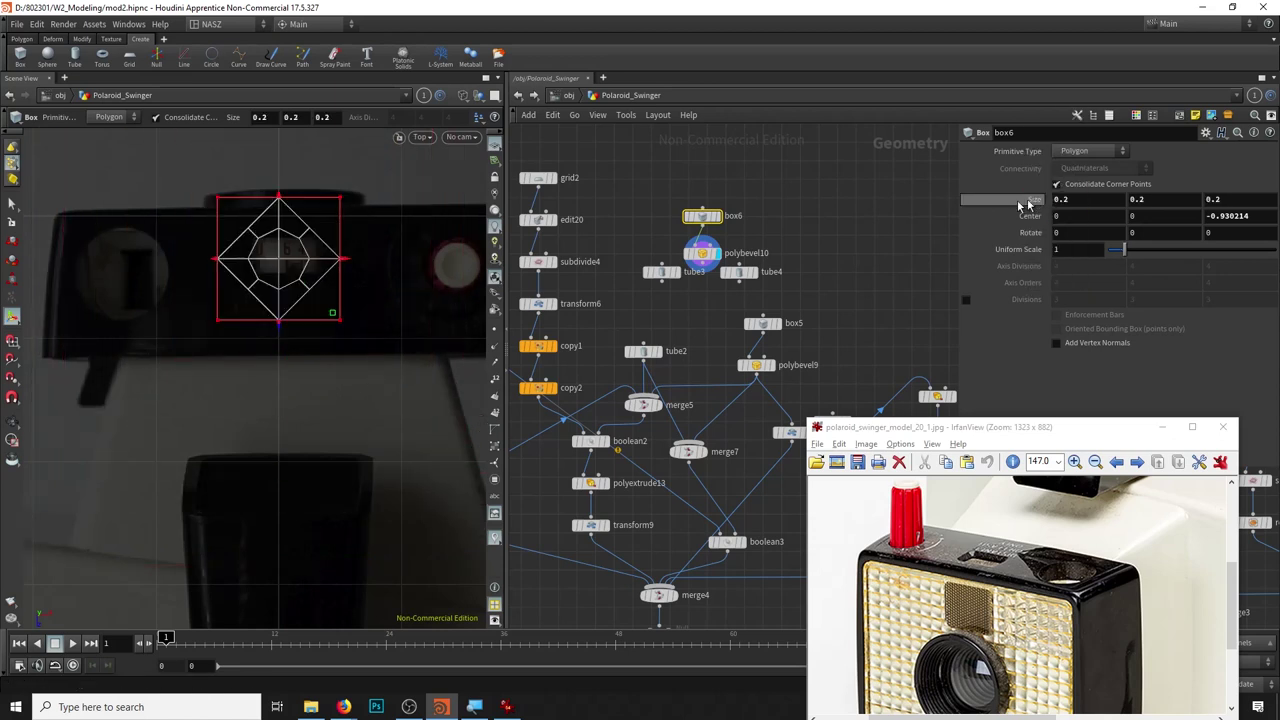
pyautogui.scroll(3, 329, 317)
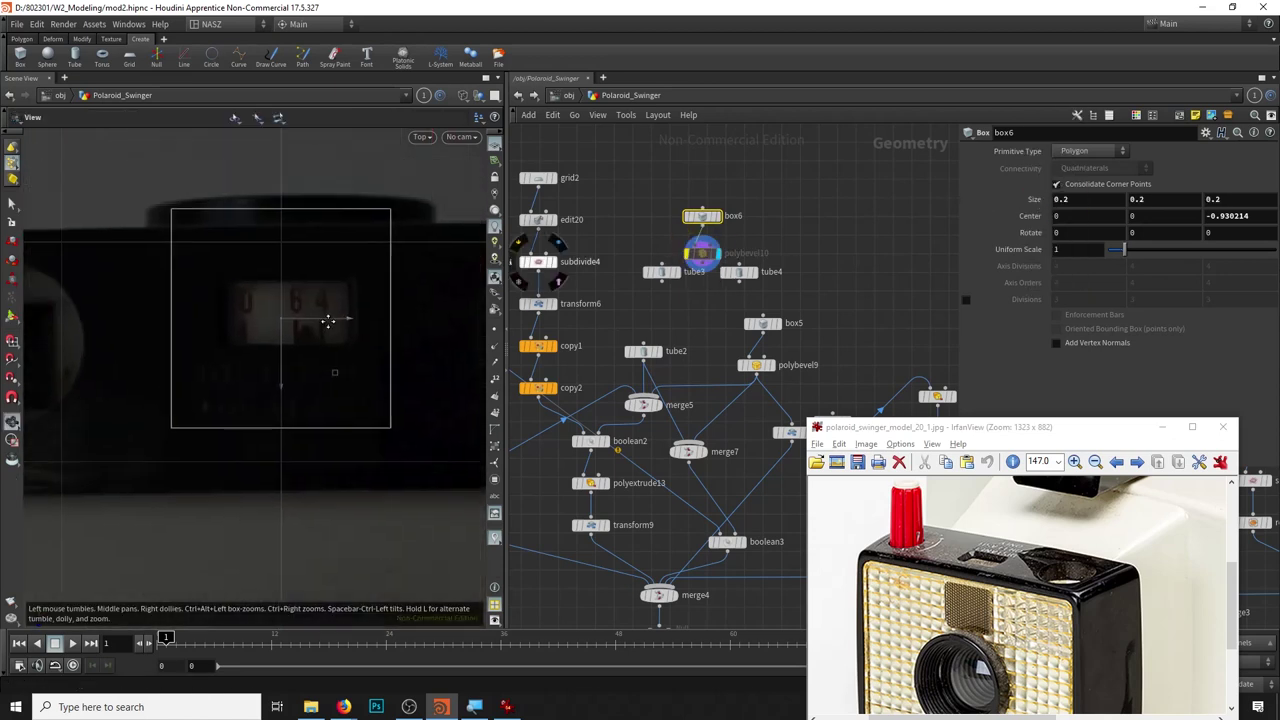
pyautogui.scroll(2, 398, 297)
pyautogui.moveTo(1033, 203); pyautogui.dragTo(980, 246, button='middle')
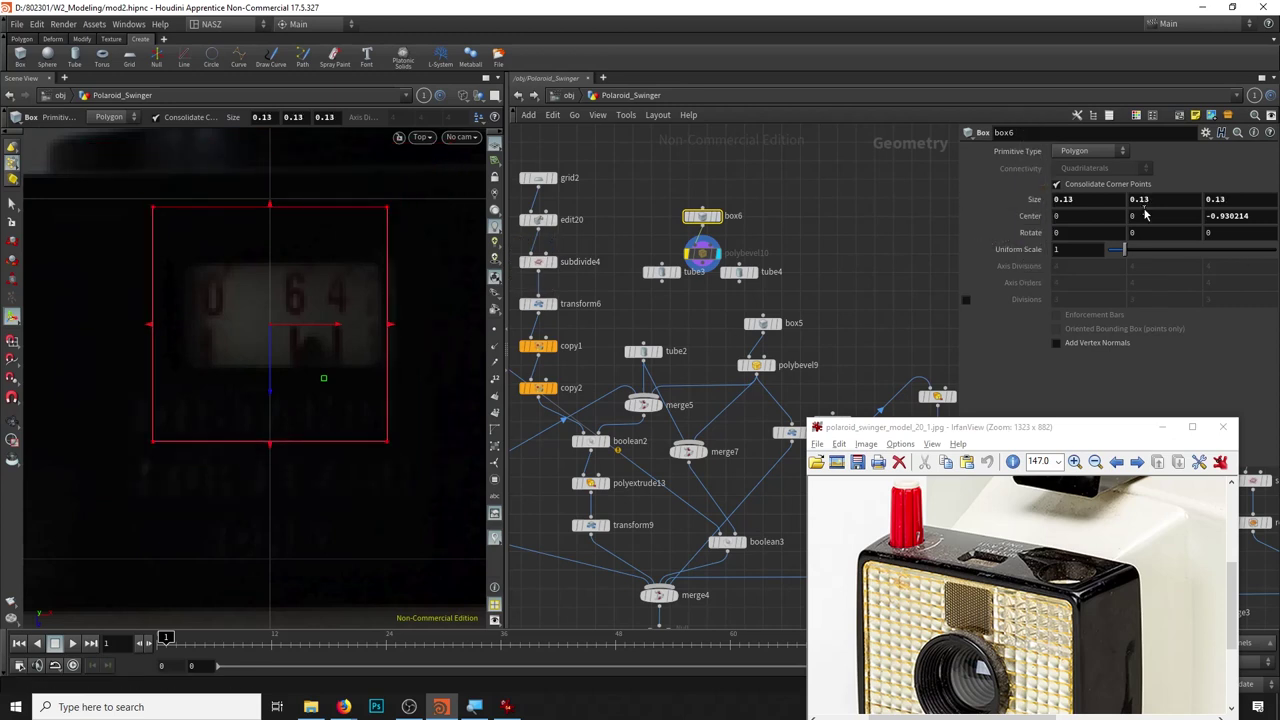
# Thin the box with its side handles, reduce the bevel offset to 0.01, and return to /obj.
pyautogui.moveTo(269, 208); pyautogui.dragTo(270, 255)
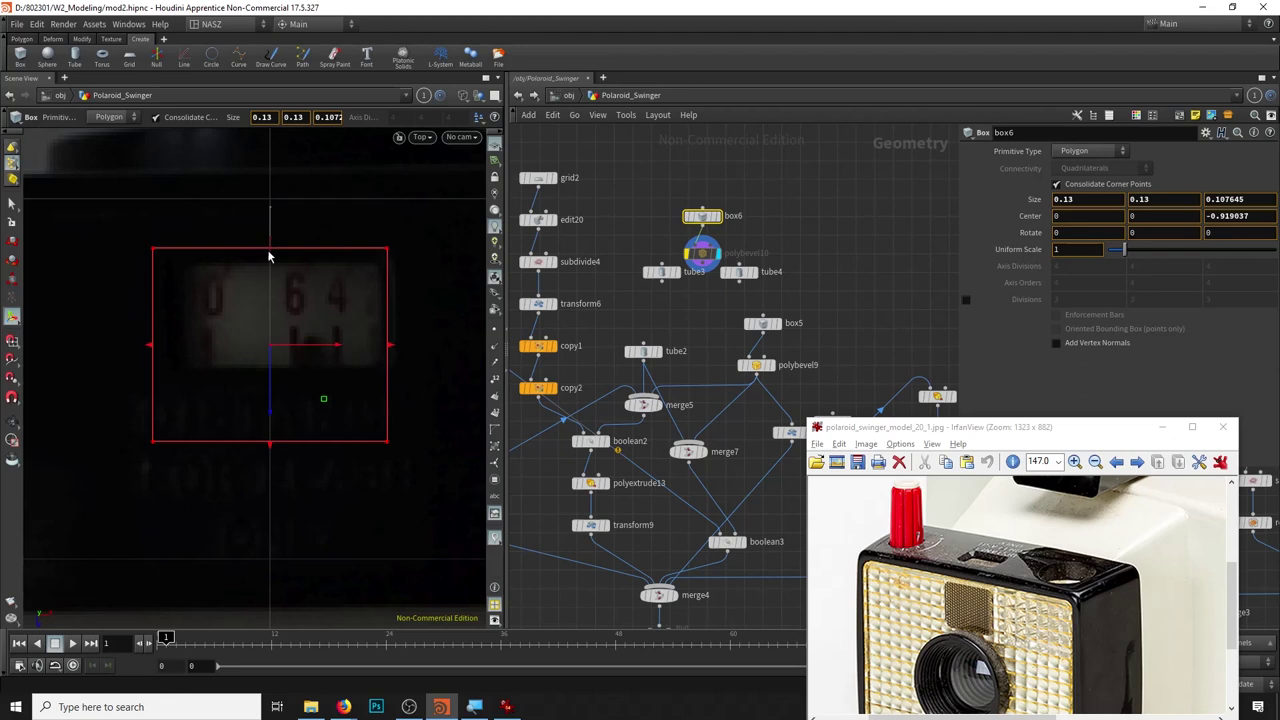
pyautogui.moveTo(273, 461); pyautogui.dragTo(287, 403)
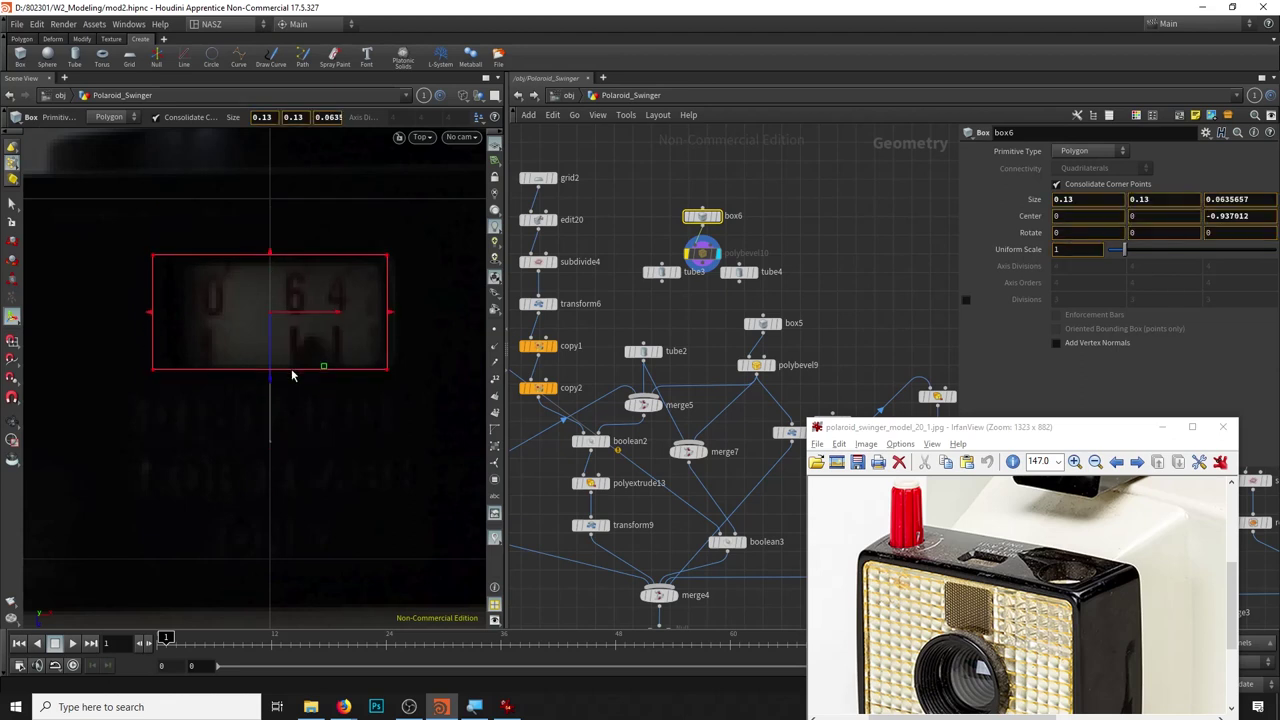
pyautogui.click(702, 253)
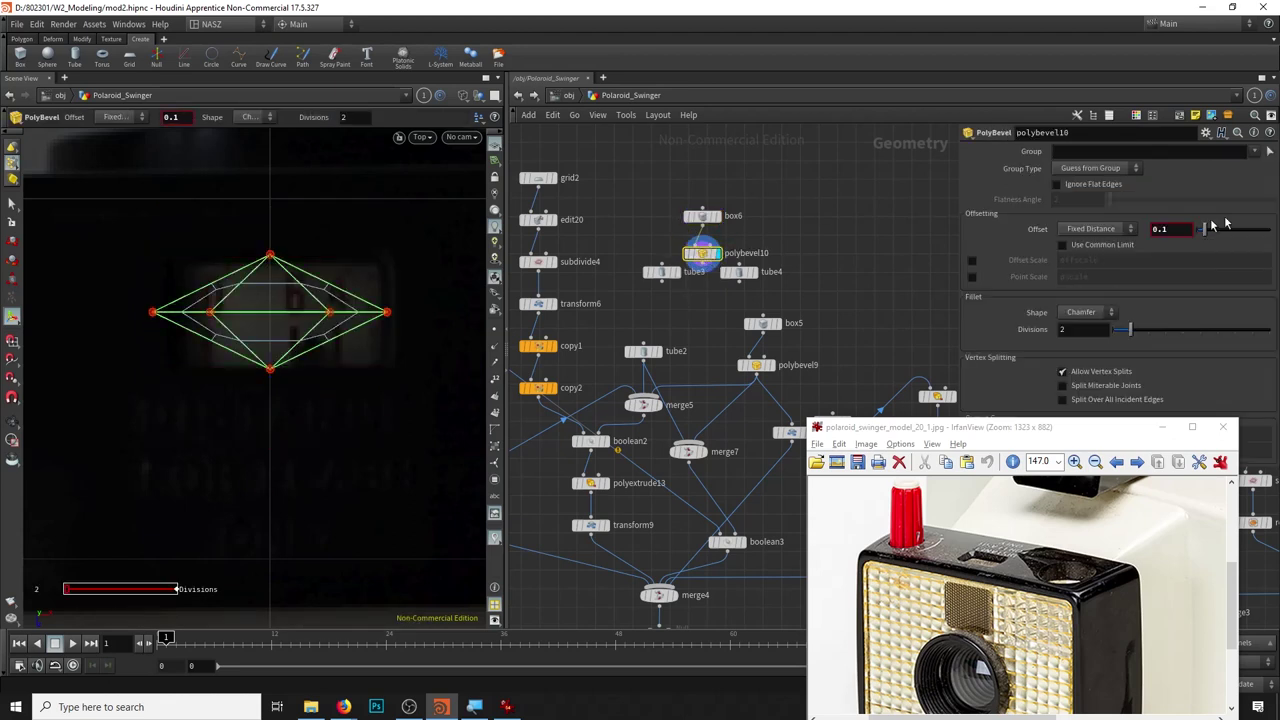
pyautogui.middleClick(1175, 228)
pyautogui.moveTo(1158, 258); pyautogui.dragTo(1110, 261, button='middle')
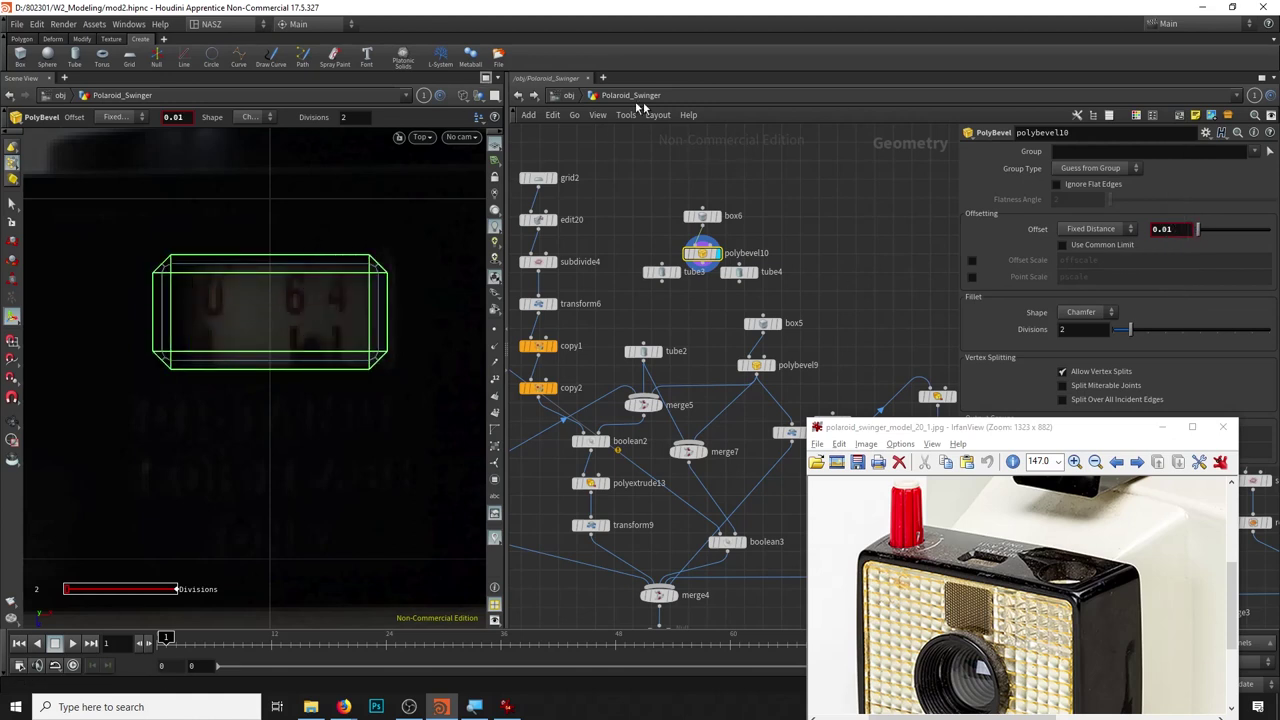
pyautogui.click(568, 95)
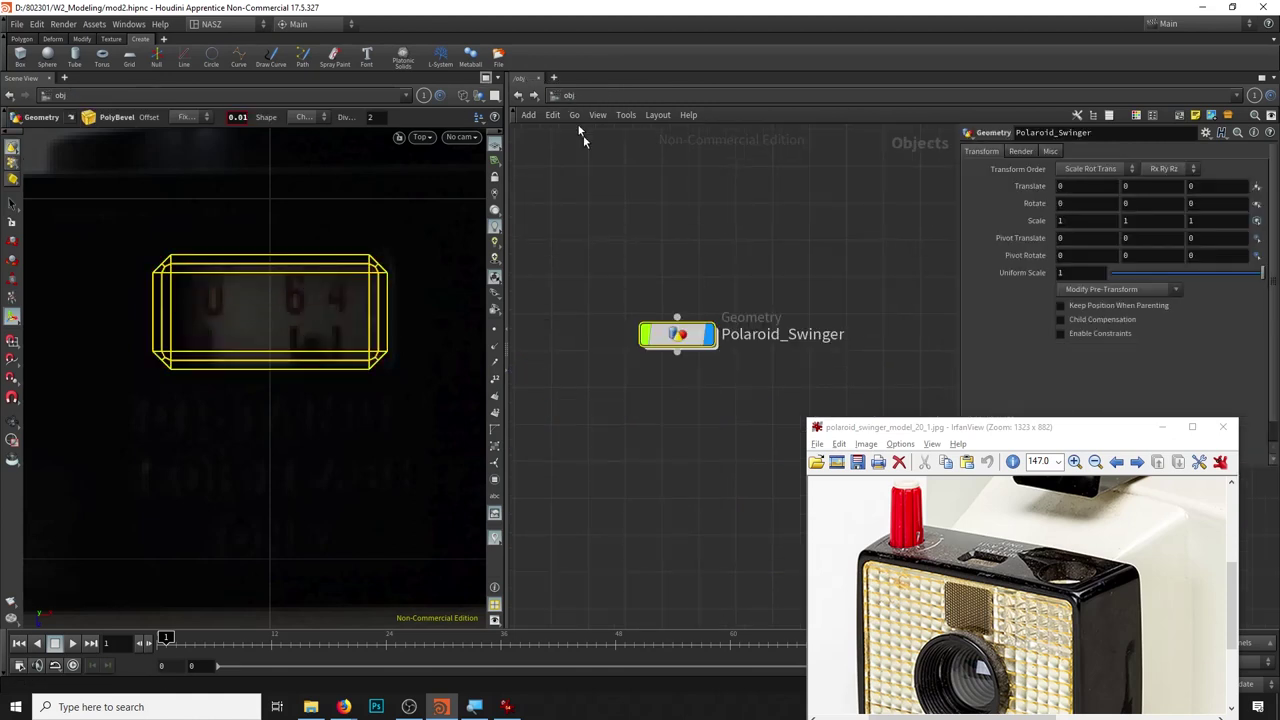
# Dive into Polaroid_Swinger, display merge4, and orbit around the whole camera body.
pyautogui.doubleClick(685, 333)
pyautogui.click(421, 137)
pyautogui.click(440, 163)
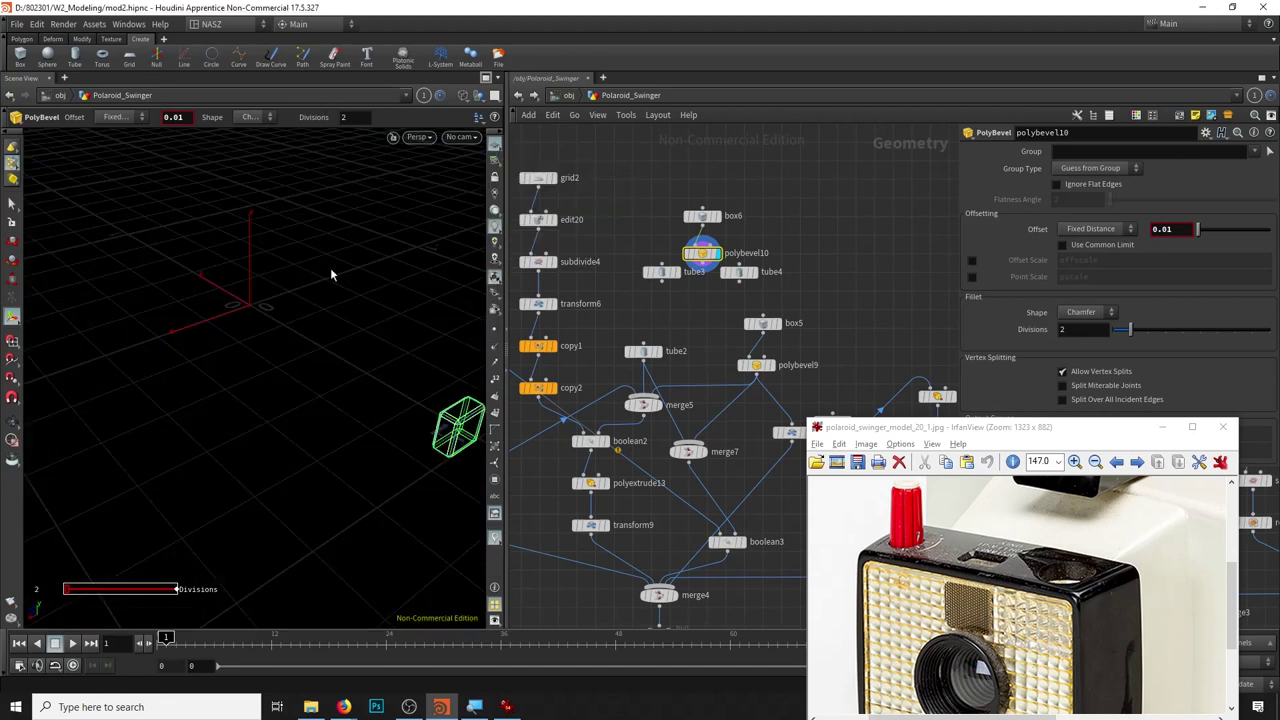
pyautogui.press('s')
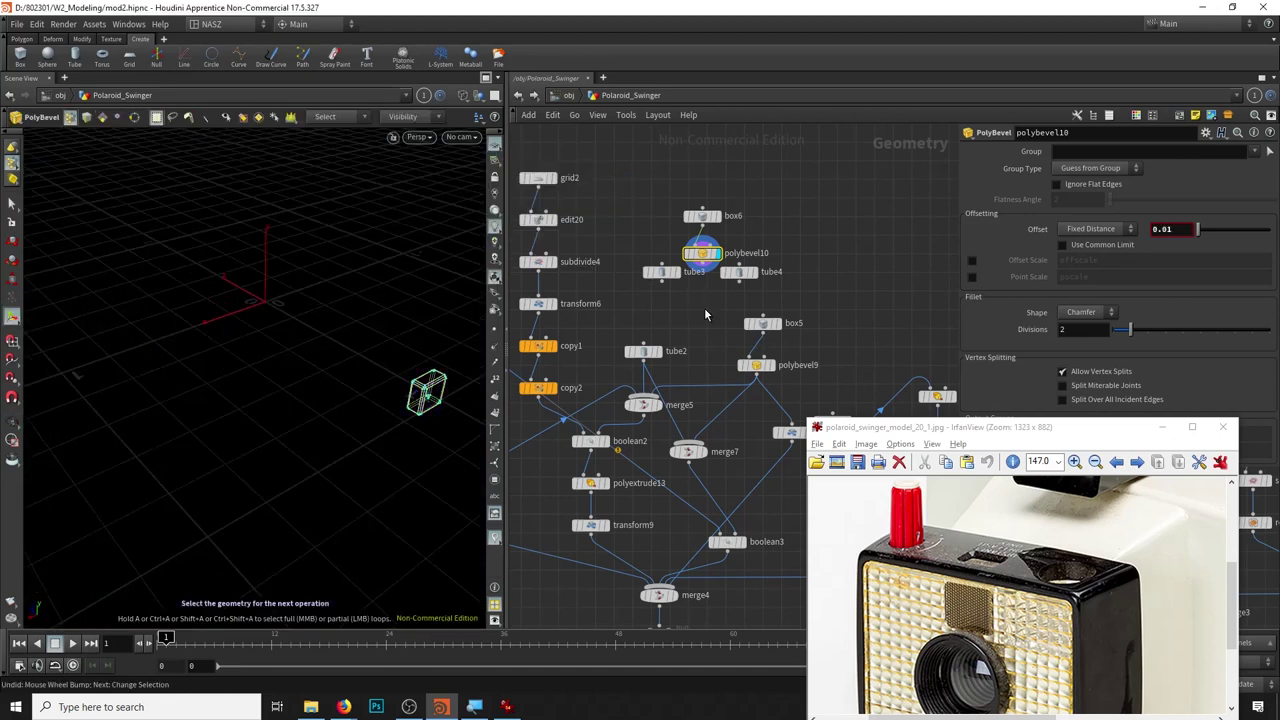
pyautogui.scroll(-3, 277, 277)
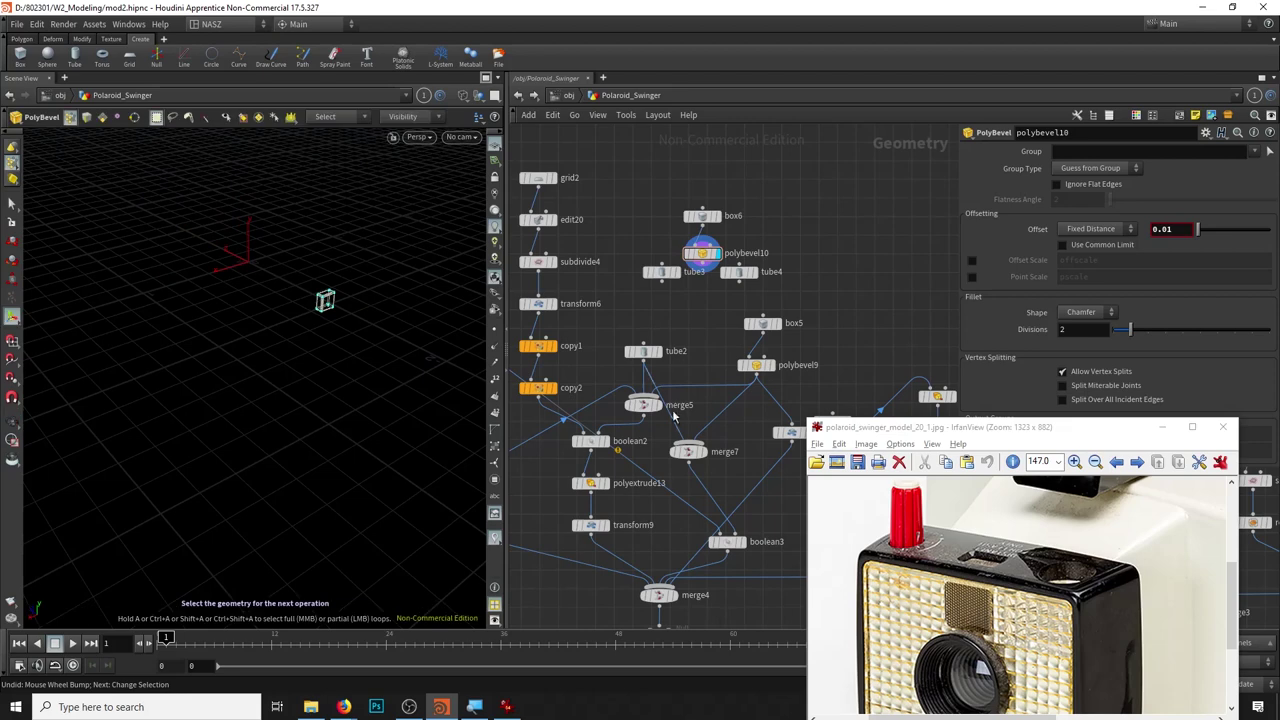
pyautogui.moveTo(665, 595); pyautogui.dragTo(657, 425, button='middle')
pyautogui.click(657, 425)
pyautogui.press('Escape')
pyautogui.scroll(3, 263, 409)
pyautogui.moveTo(263, 409)
pyautogui.mouseDown()
pyautogui.moveTo(190, 367)
pyautogui.moveTo(330, 370)
pyautogui.mouseUp()
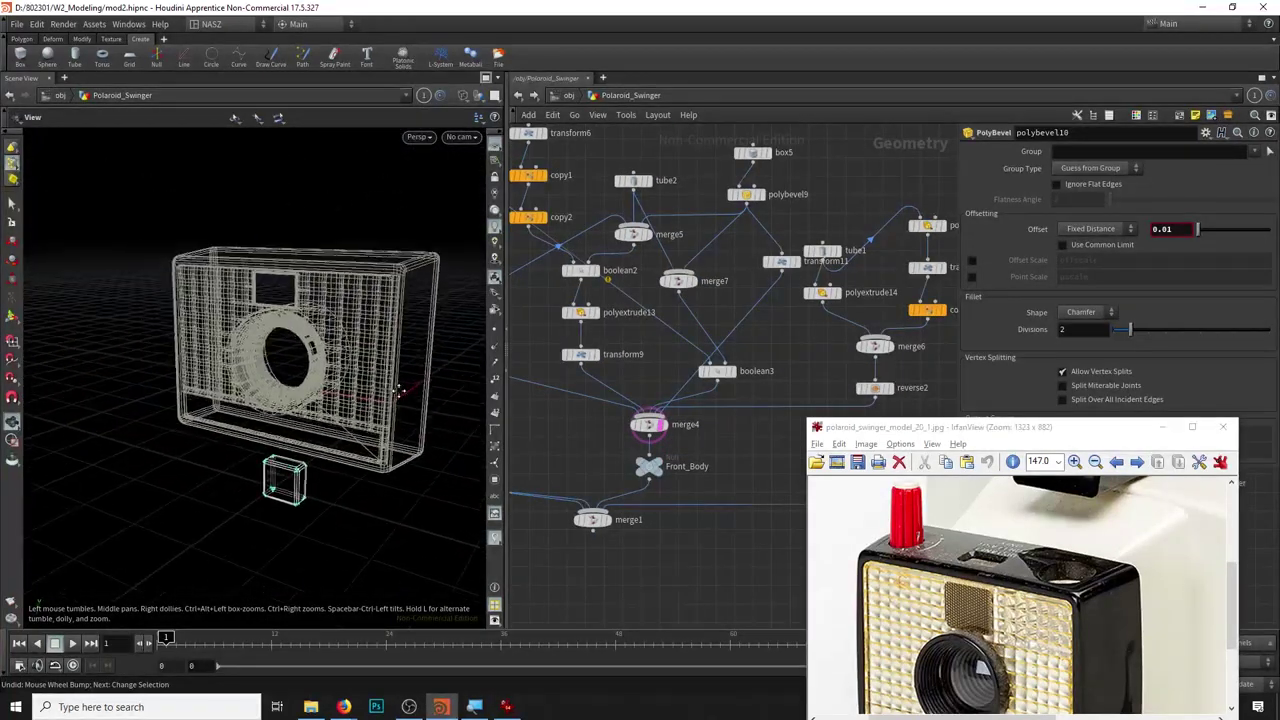
pyautogui.press('s')
pyautogui.moveTo(834, 192); pyautogui.dragTo(787, 321, button='middle')
# Select box6 and, in Right view, lower it to Center Y about 0.751.
pyautogui.click(603, 237)
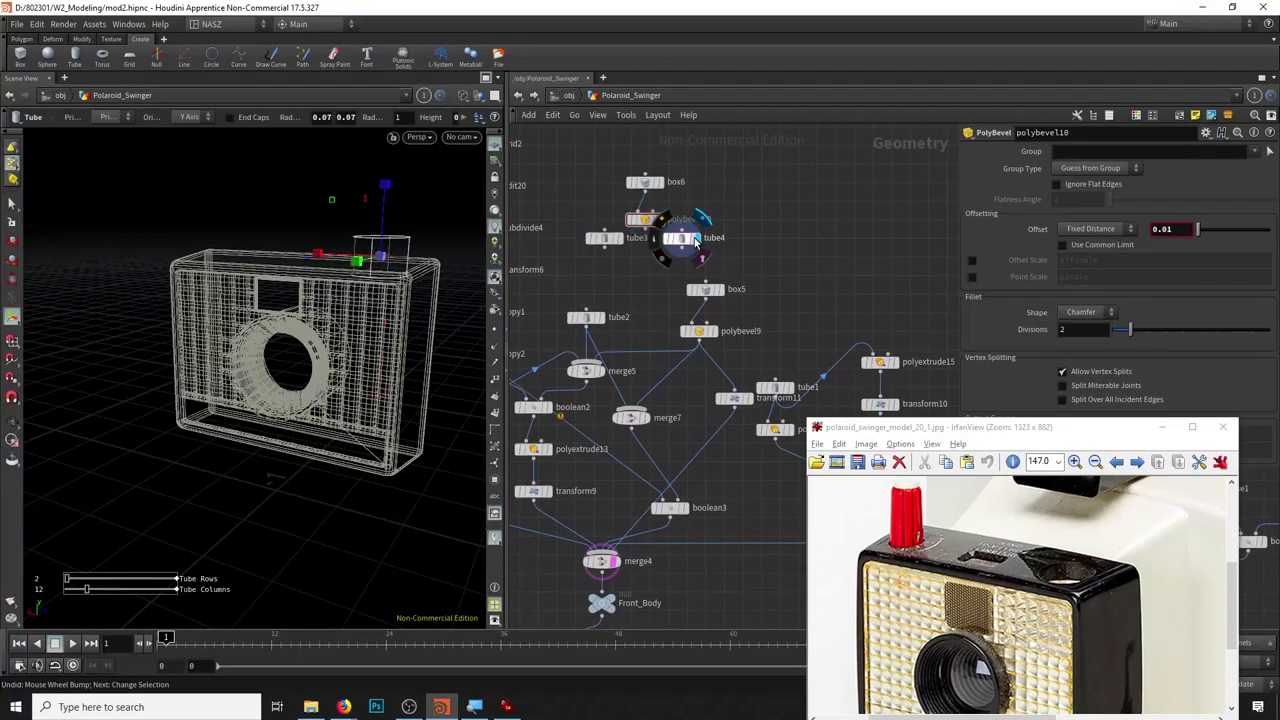
pyautogui.click(645, 219)
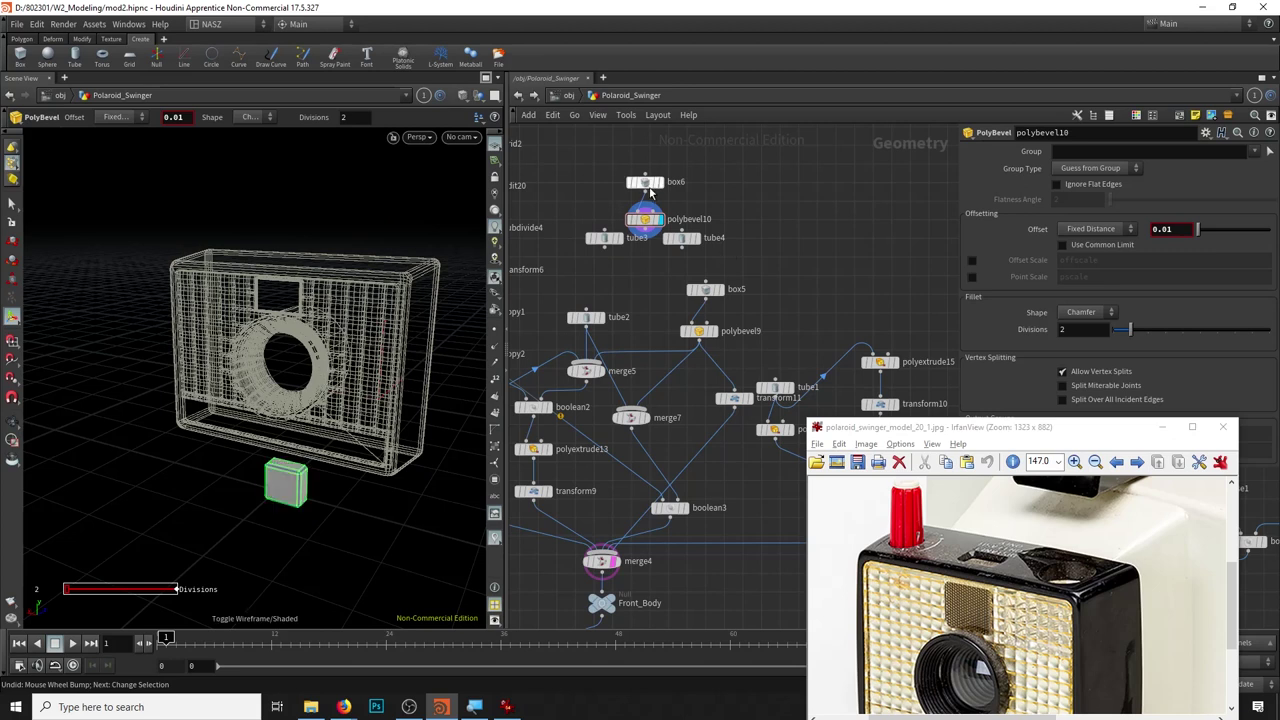
pyautogui.click(644, 182)
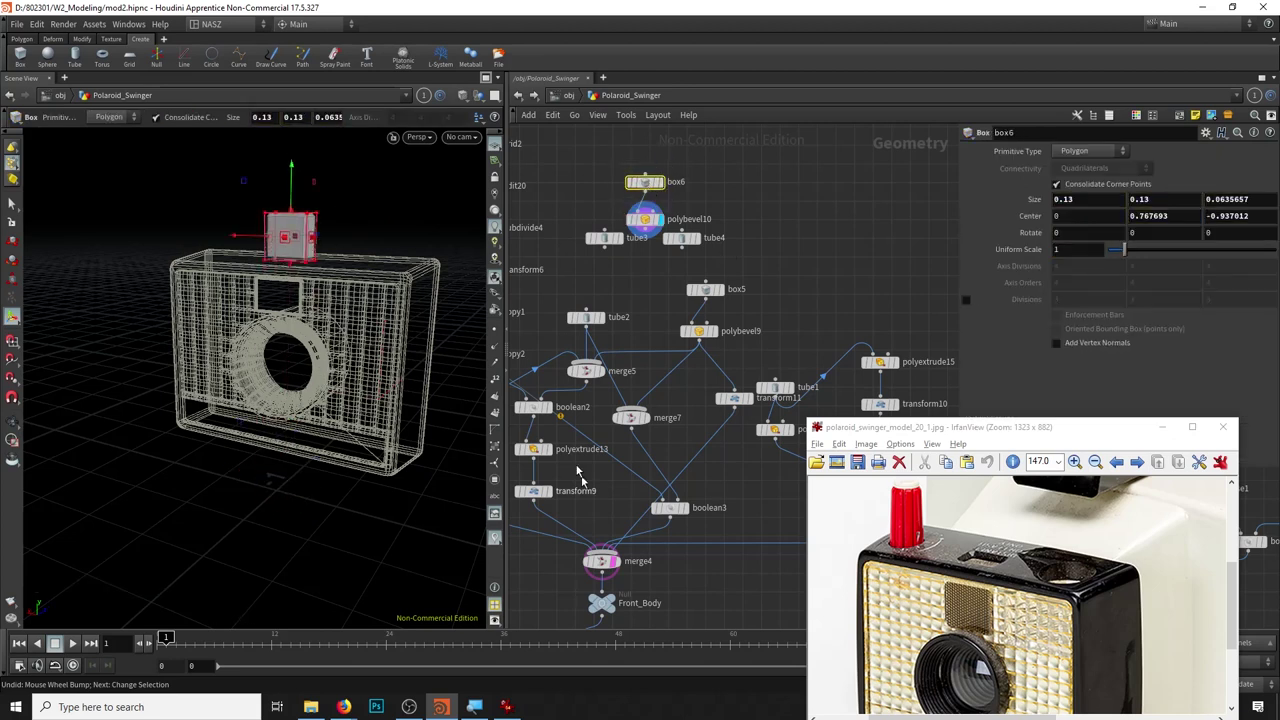
pyautogui.moveTo(300, 350)
pyautogui.keyDown('alt'); pyautogui.mouseDown()
pyautogui.moveTo(360, 340)
pyautogui.moveTo(400, 200)
pyautogui.mouseUp(); pyautogui.keyUp('alt')
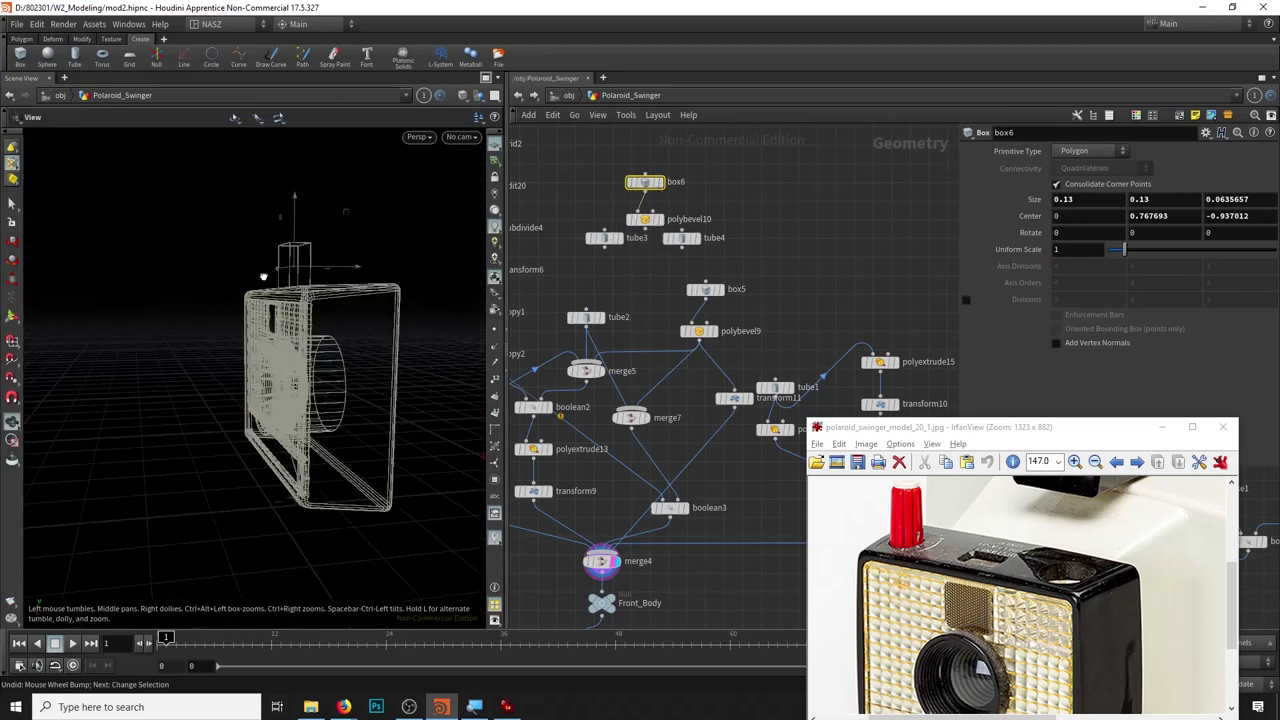
pyautogui.click(424, 141)
pyautogui.click(555, 209)
pyautogui.scroll(5, 247, 268)
pyautogui.moveTo(247, 268); pyautogui.dragTo(250, 282)
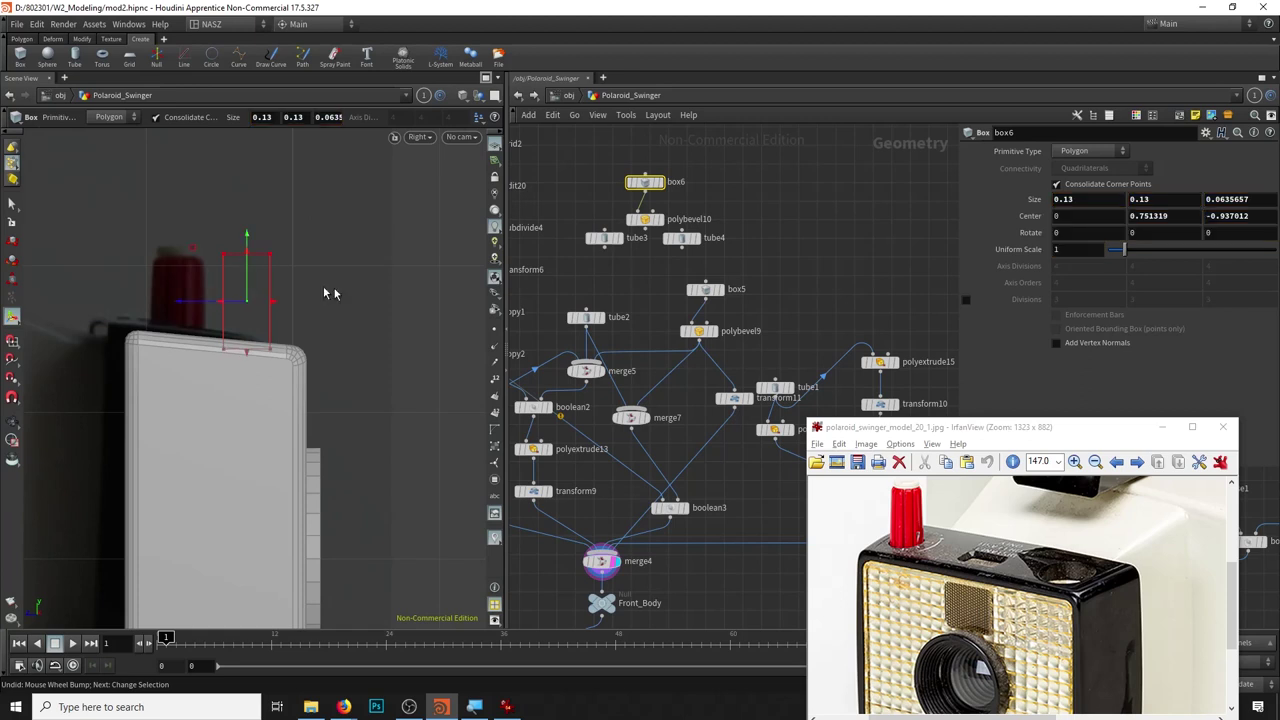
# Lower tube4 to Y 0.6965 and tube3 to Y 0.692, then return to Perspective view.
pyautogui.click(682, 239)
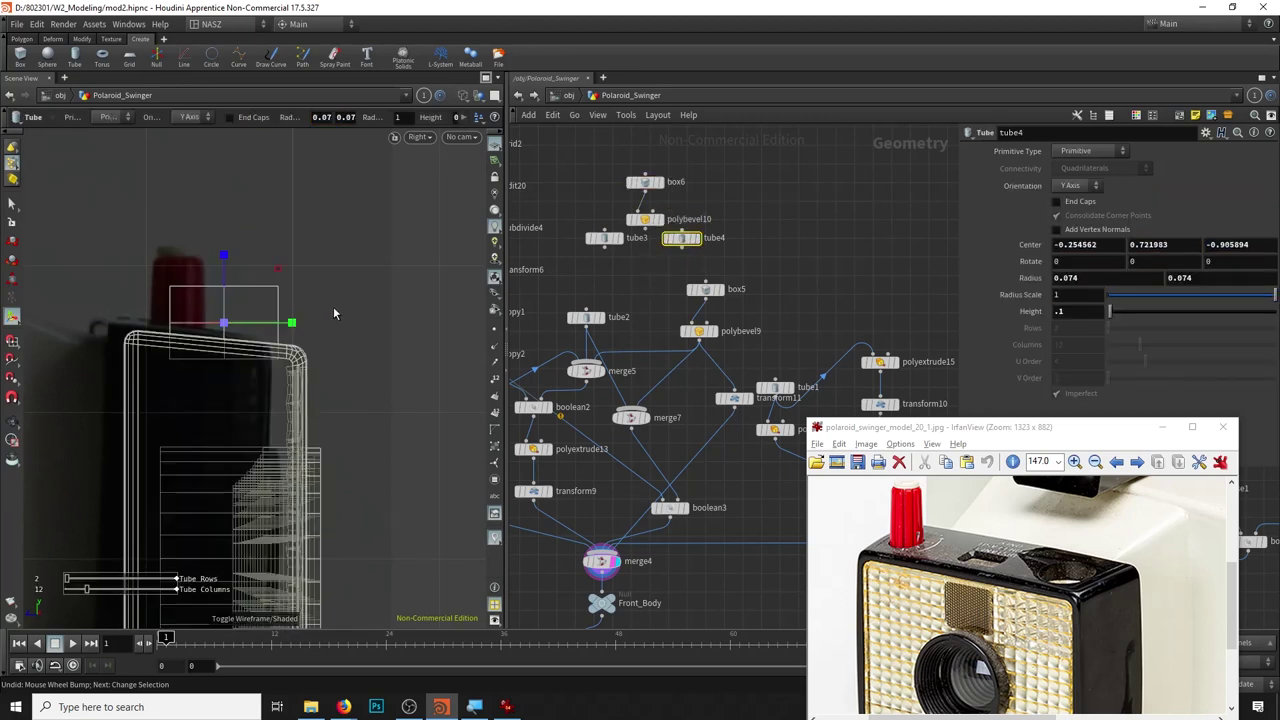
pyautogui.click(604, 239)
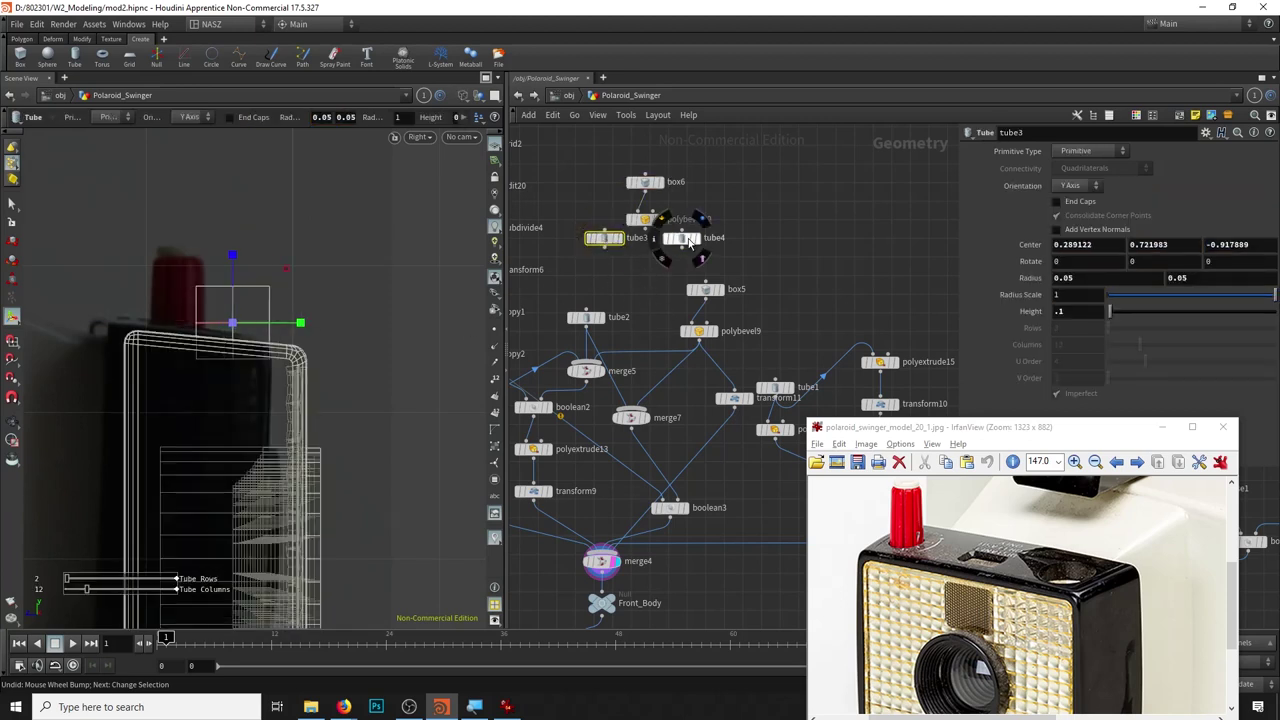
pyautogui.click(684, 242)
pyautogui.moveTo(603, 238)
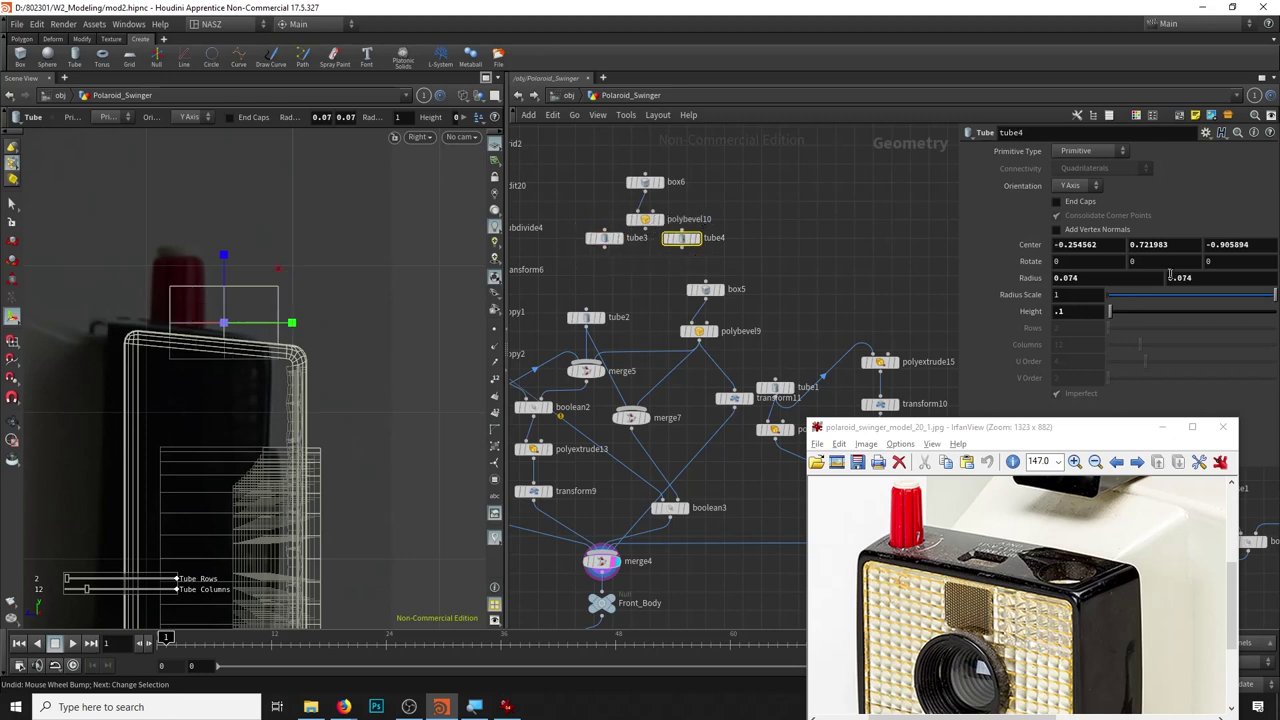
pyautogui.moveTo(217, 283); pyautogui.dragTo(224, 293)
pyautogui.click(223, 296)
pyautogui.moveTo(232, 275); pyautogui.dragTo(232, 298)
pyautogui.click(418, 137)
pyautogui.click(443, 166)
pyautogui.press('Tab')
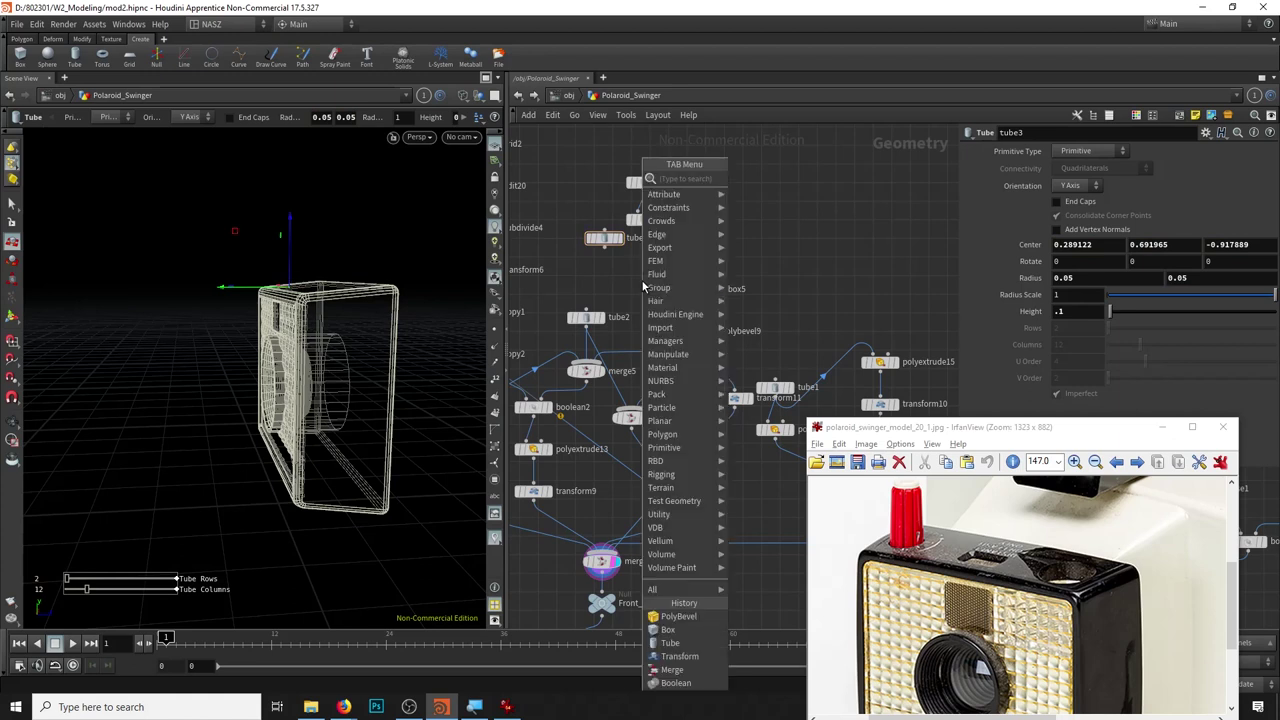
# Add merge8 combining tube3, polybevel10 and tube4, then display the shaded merge4 body.
pyautogui.click(771, 172)
pyautogui.click(630, 270)
pyautogui.moveTo(630, 266); pyautogui.dragTo(638, 270)
pyautogui.moveTo(615, 329); pyautogui.dragTo(660, 292, button='middle')
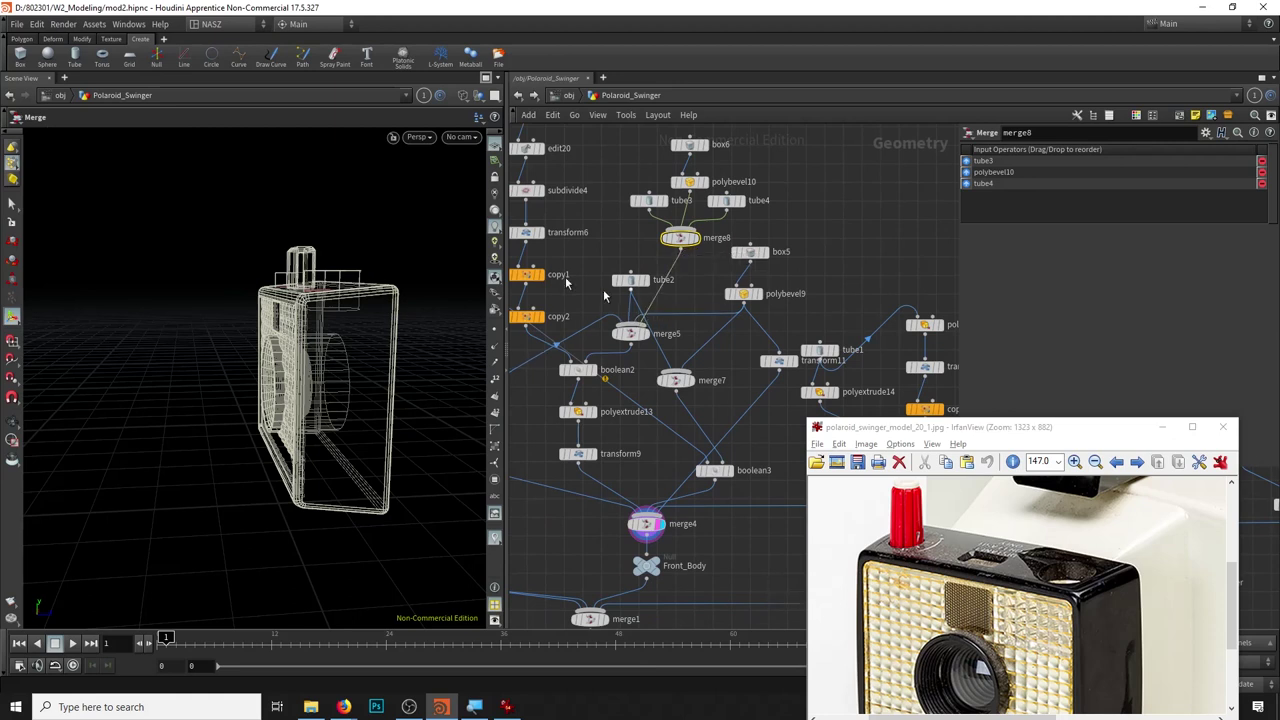
pyautogui.keyDown('alt'); pyautogui.moveTo(330, 260); pyautogui.dragTo(432, 256); pyautogui.keyUp('alt')
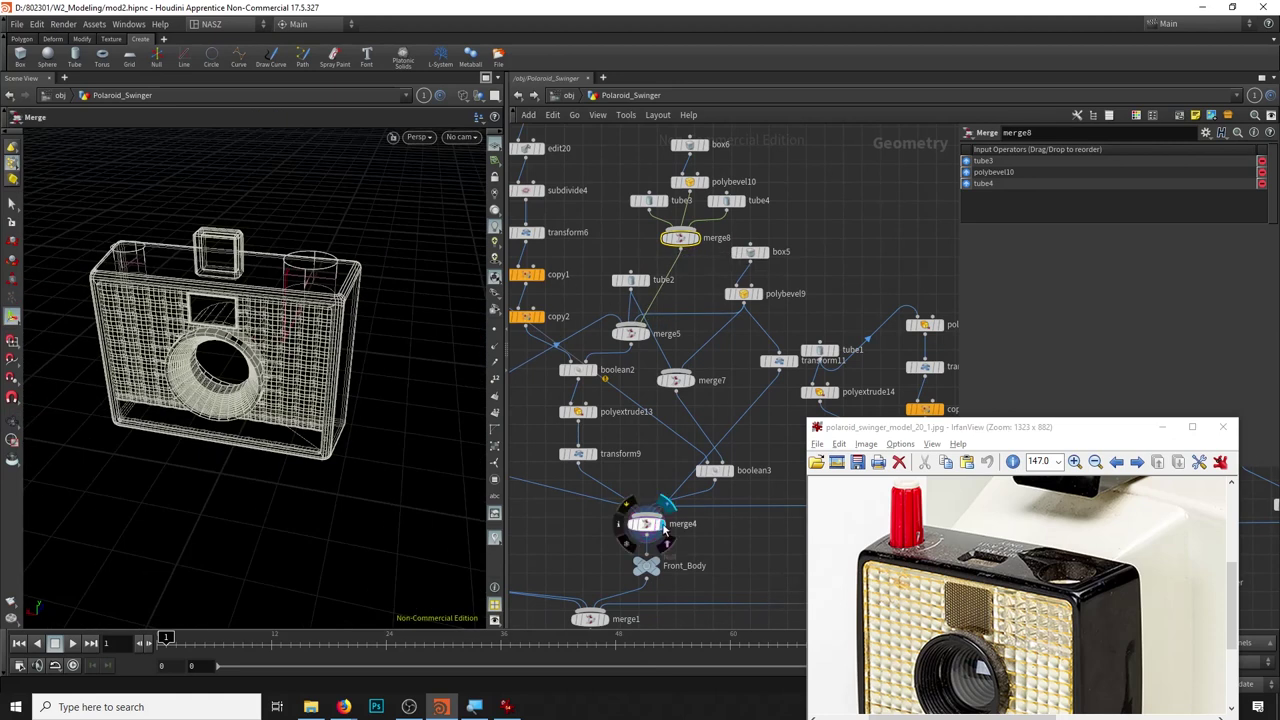
pyautogui.click(658, 532)
pyautogui.scroll(3, 345, 300)
pyautogui.moveTo(343, 297)
pyautogui.keyDown('alt'); pyautogui.mouseDown()
pyautogui.moveTo(386, 355)
pyautogui.moveTo(331, 357)
pyautogui.mouseUp(); pyautogui.keyUp('alt')
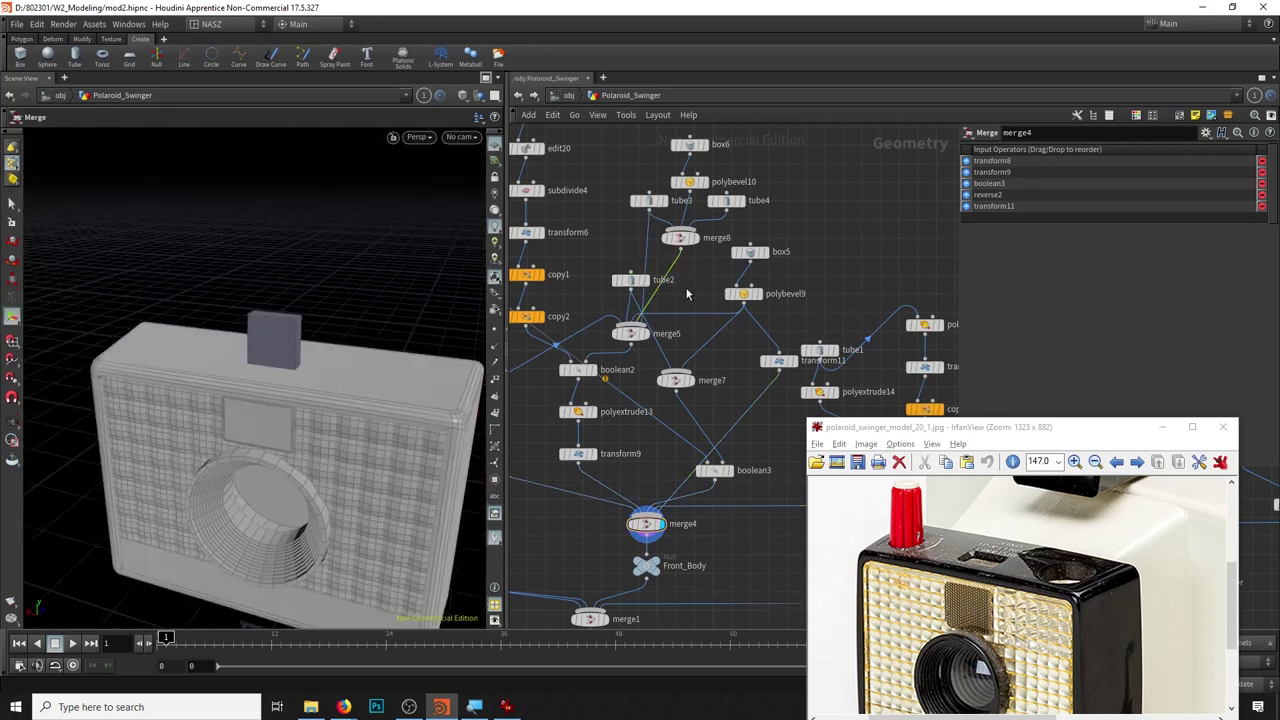
# Inspect tube3 up close, then delete the stray wire coming from tube3 and tidy the network view.
pyautogui.click(630, 280)
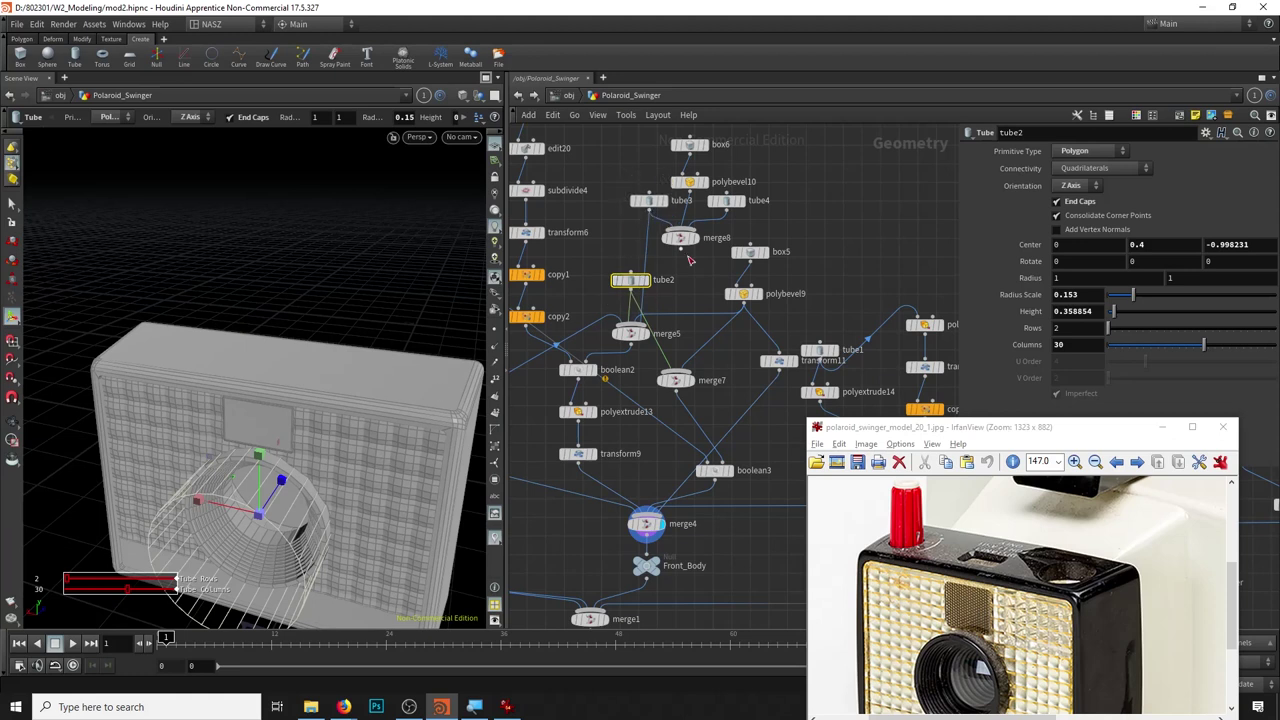
pyautogui.click(650, 201)
pyautogui.moveTo(410, 281)
pyautogui.keyDown('alt'); pyautogui.mouseDown()
pyautogui.moveTo(368, 256)
pyautogui.moveTo(229, 286)
pyautogui.mouseUp(); pyautogui.keyUp('alt')
pyautogui.press('Return')
pyautogui.keyDown('alt'); pyautogui.moveTo(337, 283); pyautogui.dragTo(300, 250); pyautogui.keyUp('alt')
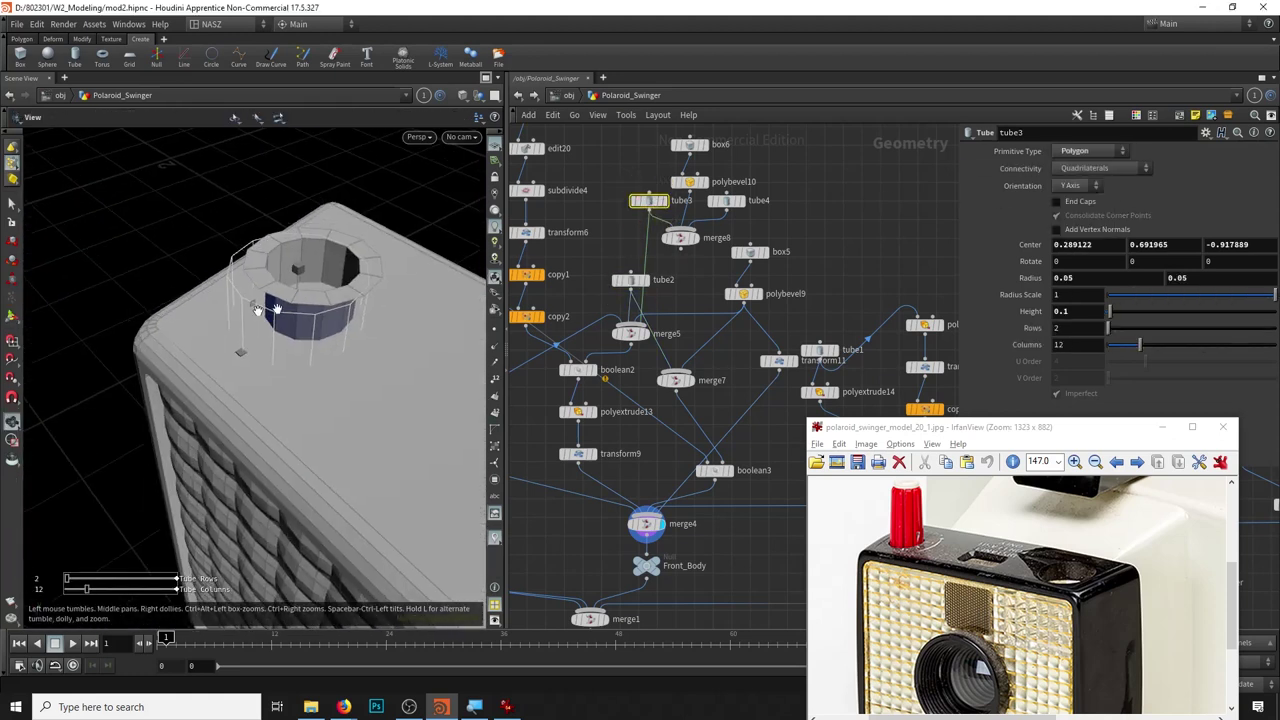
pyautogui.click(577, 457)
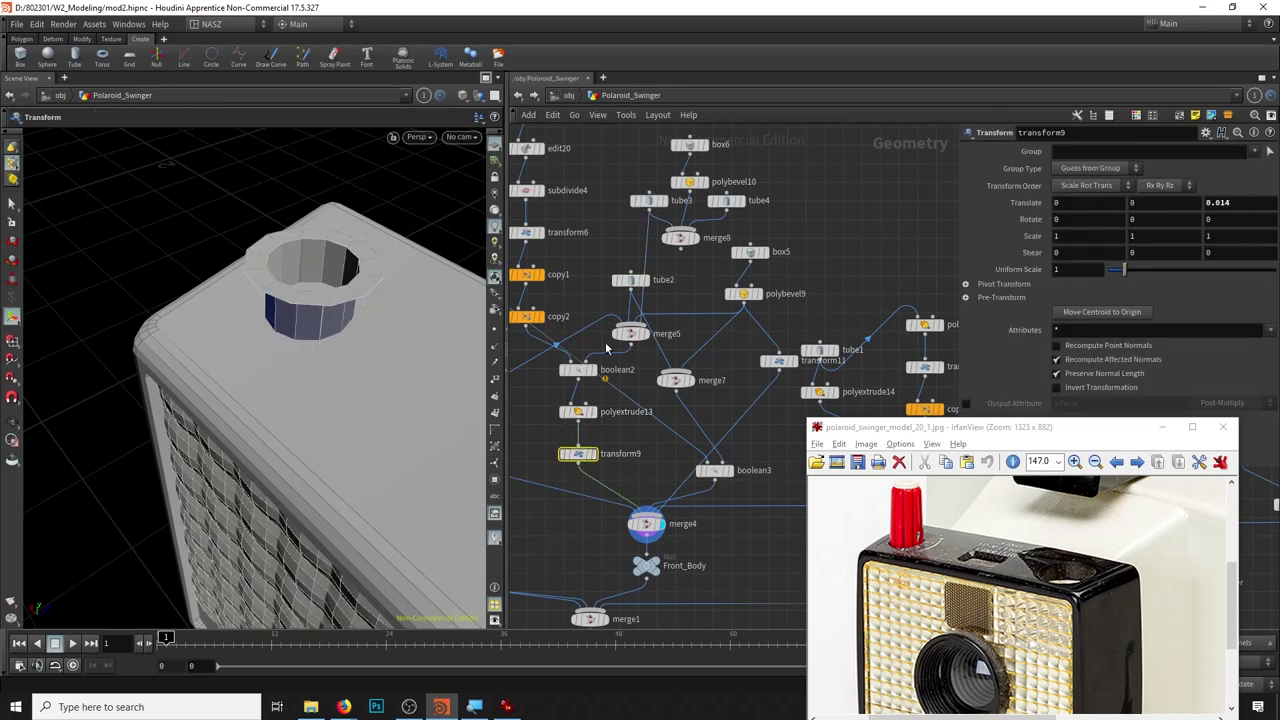
pyautogui.click(638, 310)
pyautogui.press('Delete')
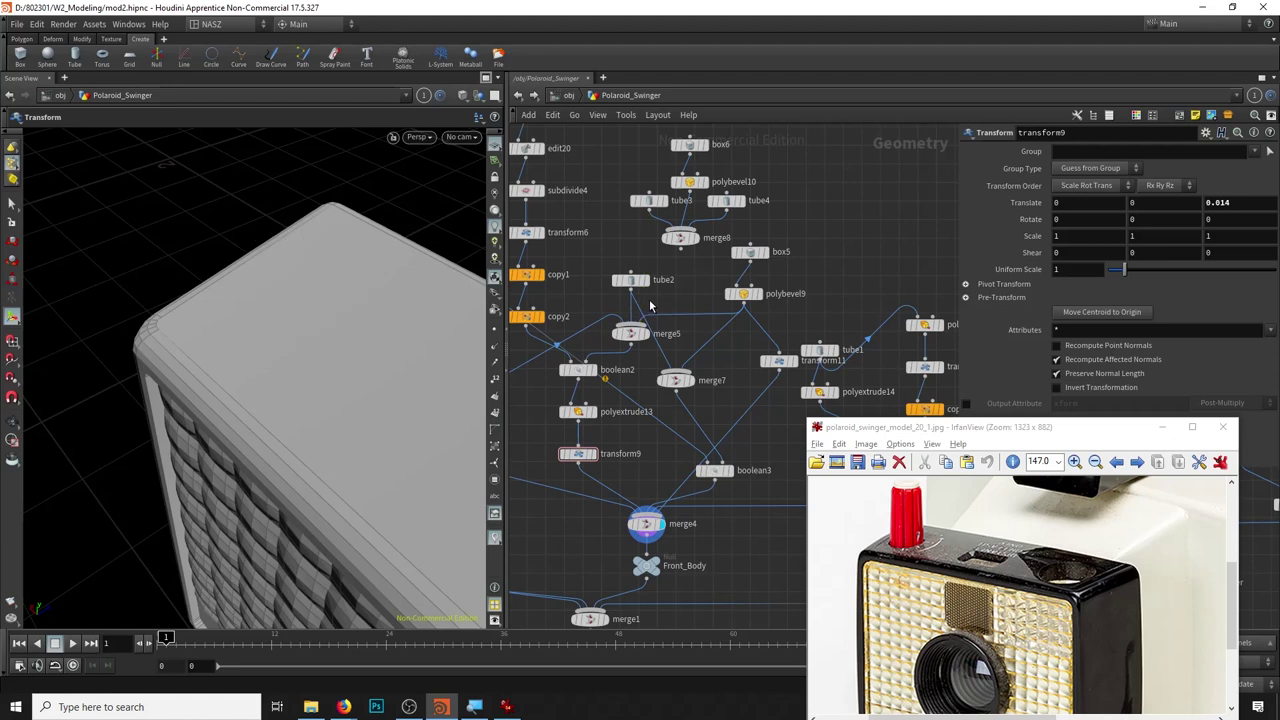
pyautogui.moveTo(586, 277)
pyautogui.mouseDown(button='middle')
pyautogui.moveTo(650, 224)
pyautogui.moveTo(624, 250)
pyautogui.mouseUp(button='middle')
pyautogui.click(528, 420)
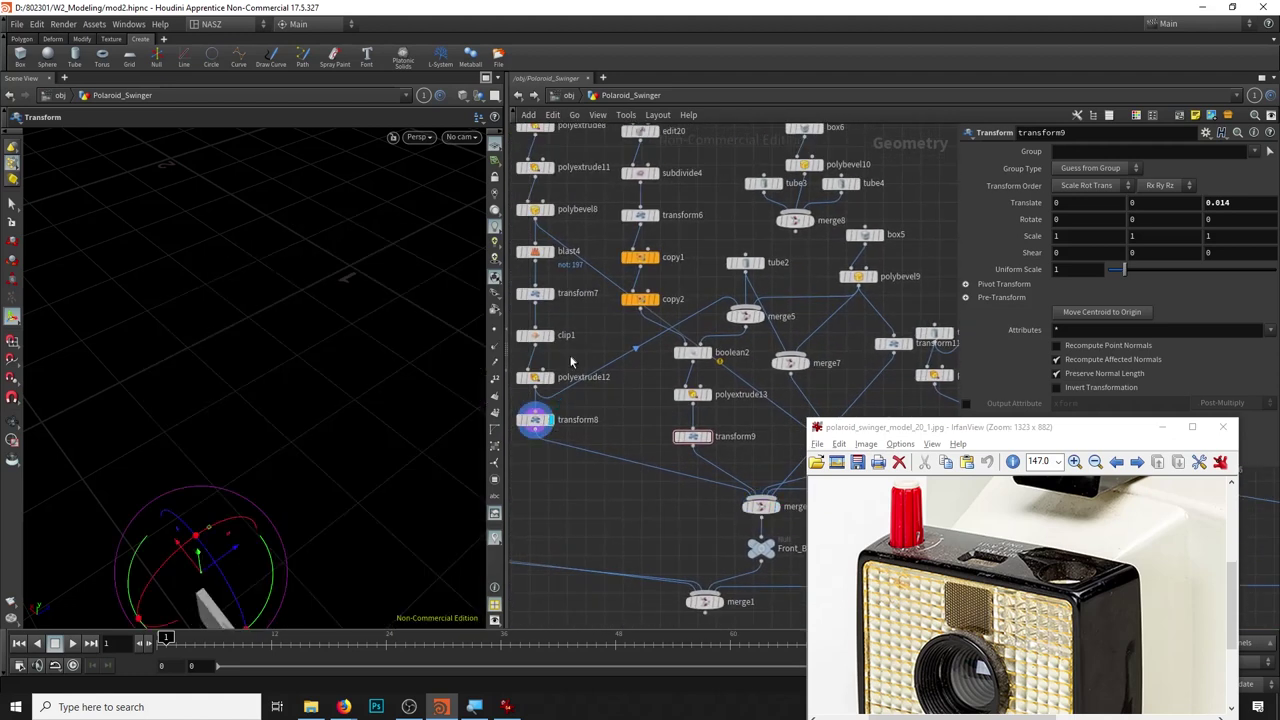
pyautogui.moveTo(567, 427); pyautogui.dragTo(561, 367, button='middle')
pyautogui.scroll(-3, 792, 305)
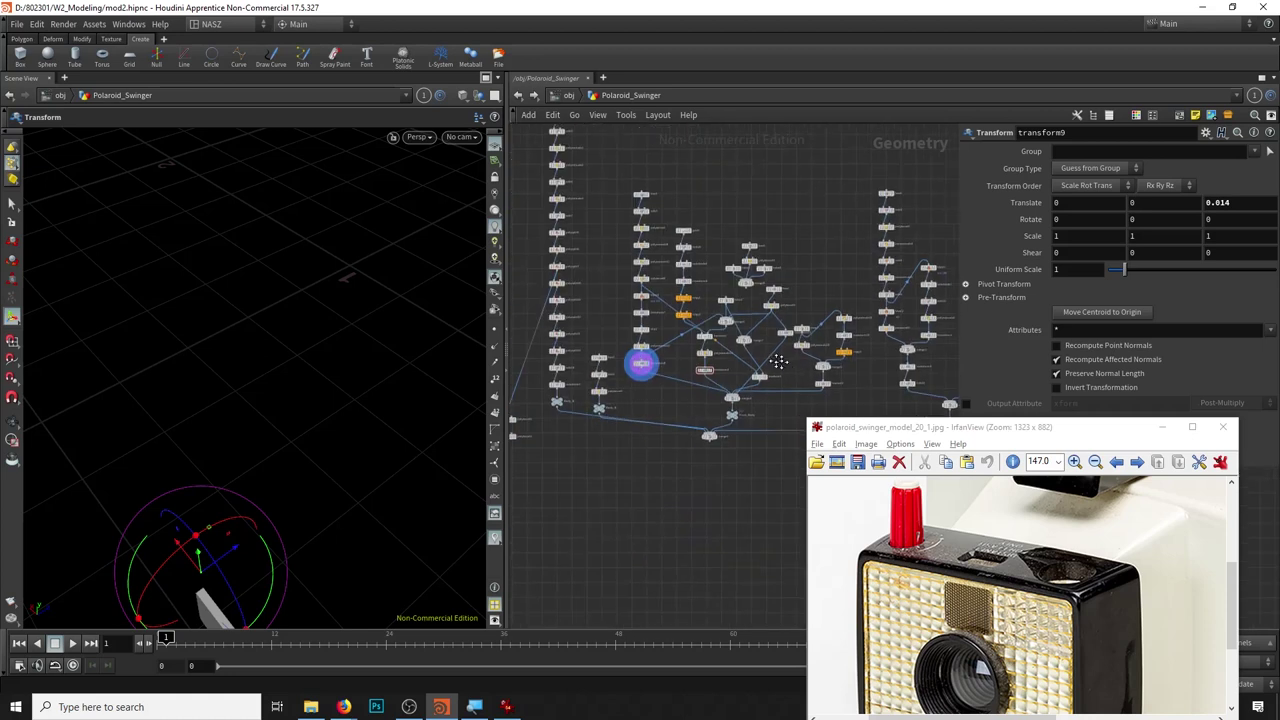
# Display the merge4 body and set tube3's Columns to 30.
pyautogui.click(722, 388)
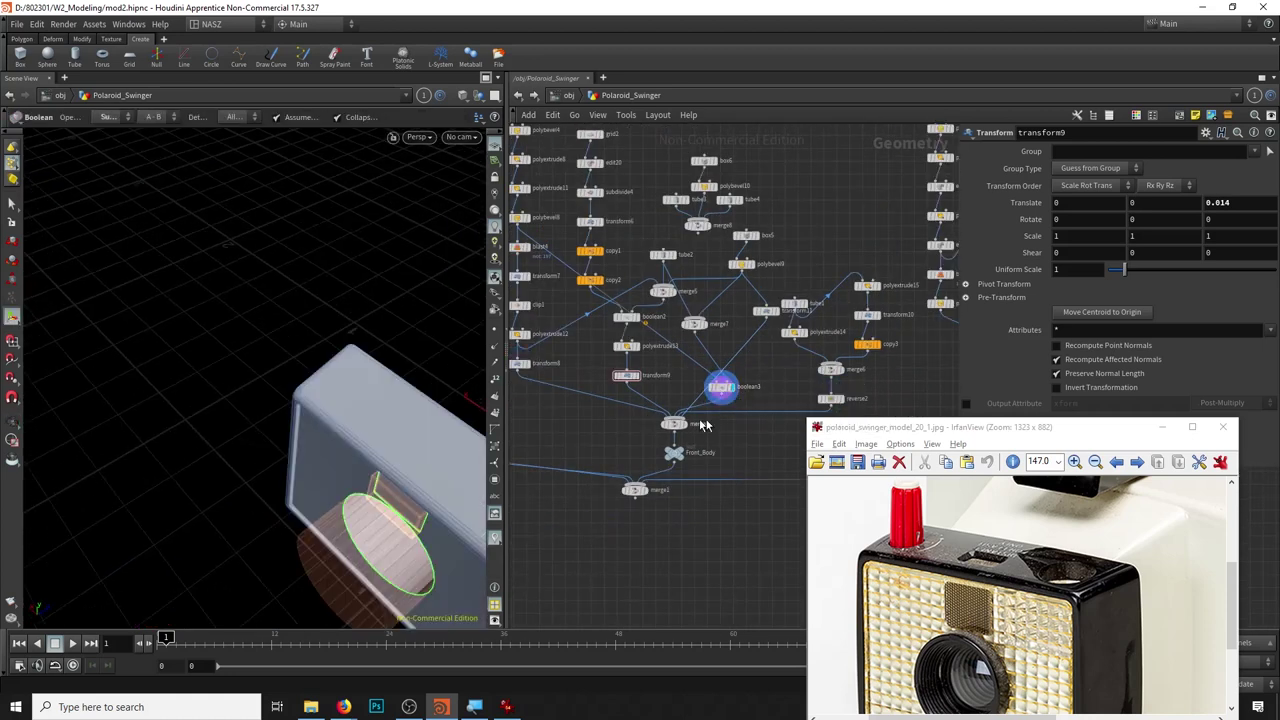
pyautogui.moveTo(697, 243); pyautogui.dragTo(636, 255, button='middle')
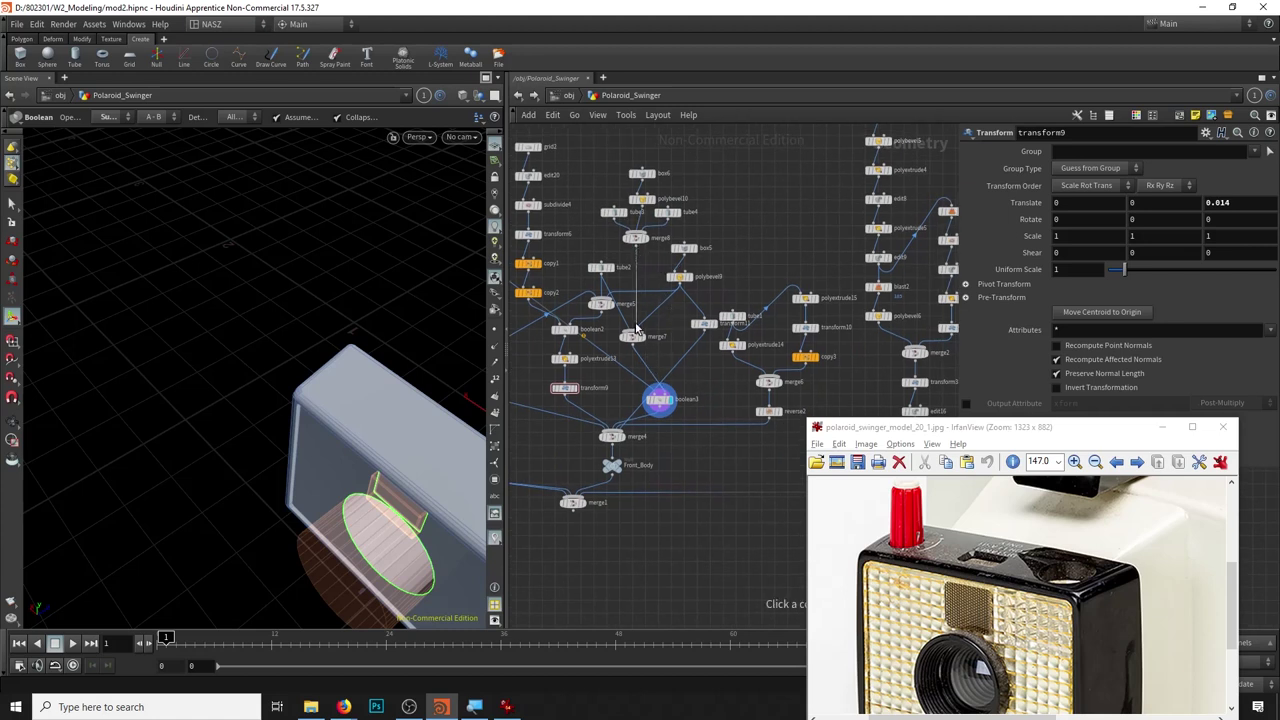
pyautogui.click(612, 437)
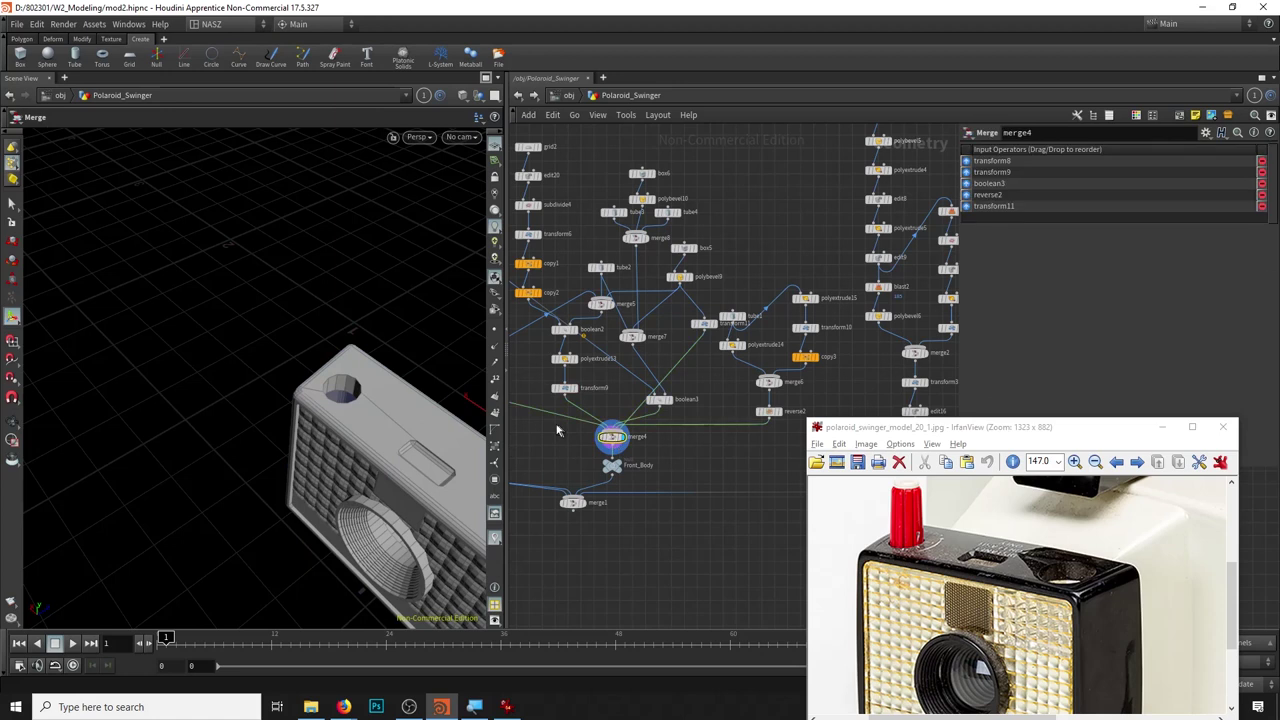
pyautogui.moveTo(240, 330)
pyautogui.mouseDown()
pyautogui.moveTo(271, 366)
pyautogui.moveTo(404, 309)
pyautogui.mouseUp()
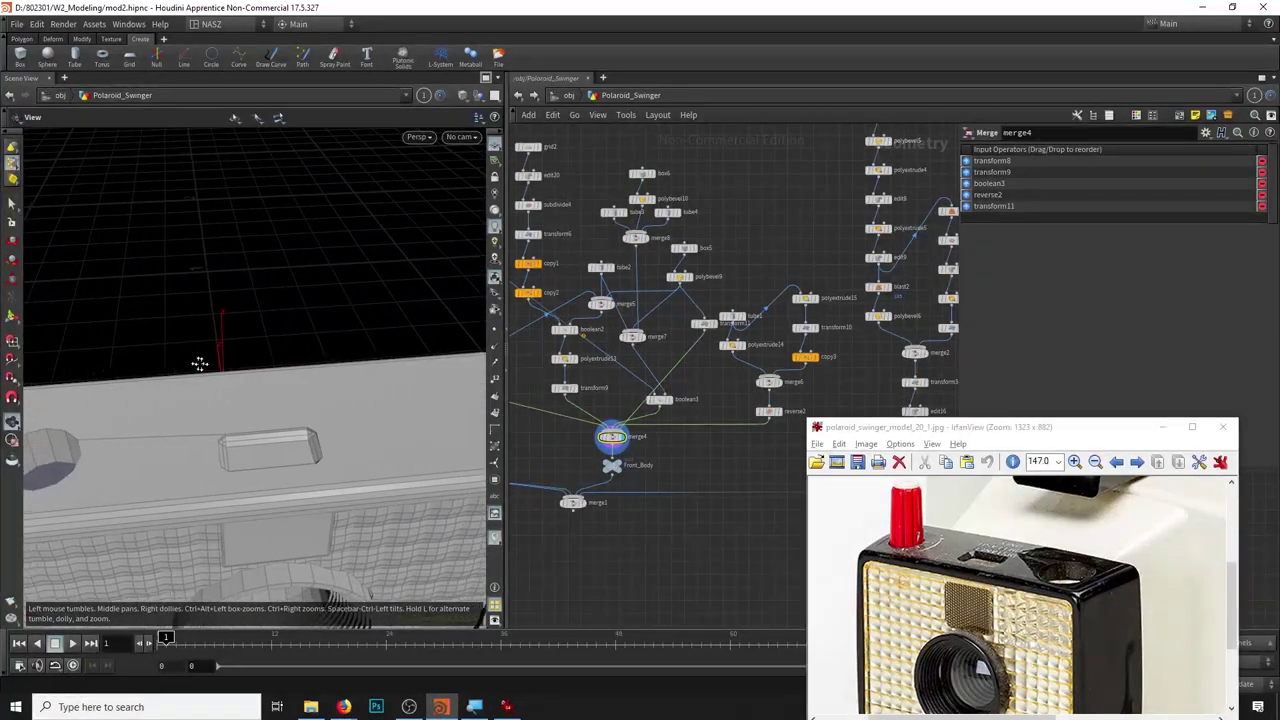
pyautogui.moveTo(404, 309); pyautogui.dragTo(440, 290)
pyautogui.click(612, 212)
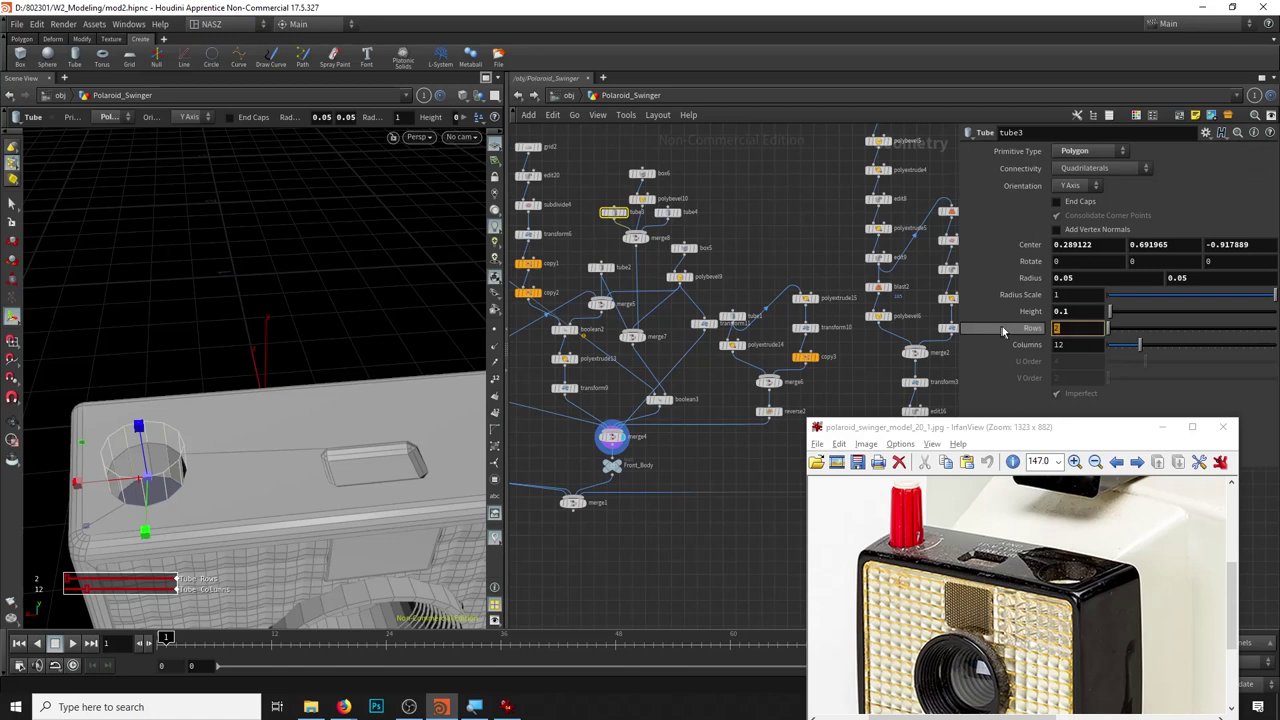
pyautogui.write('30')
pyautogui.press('Return')
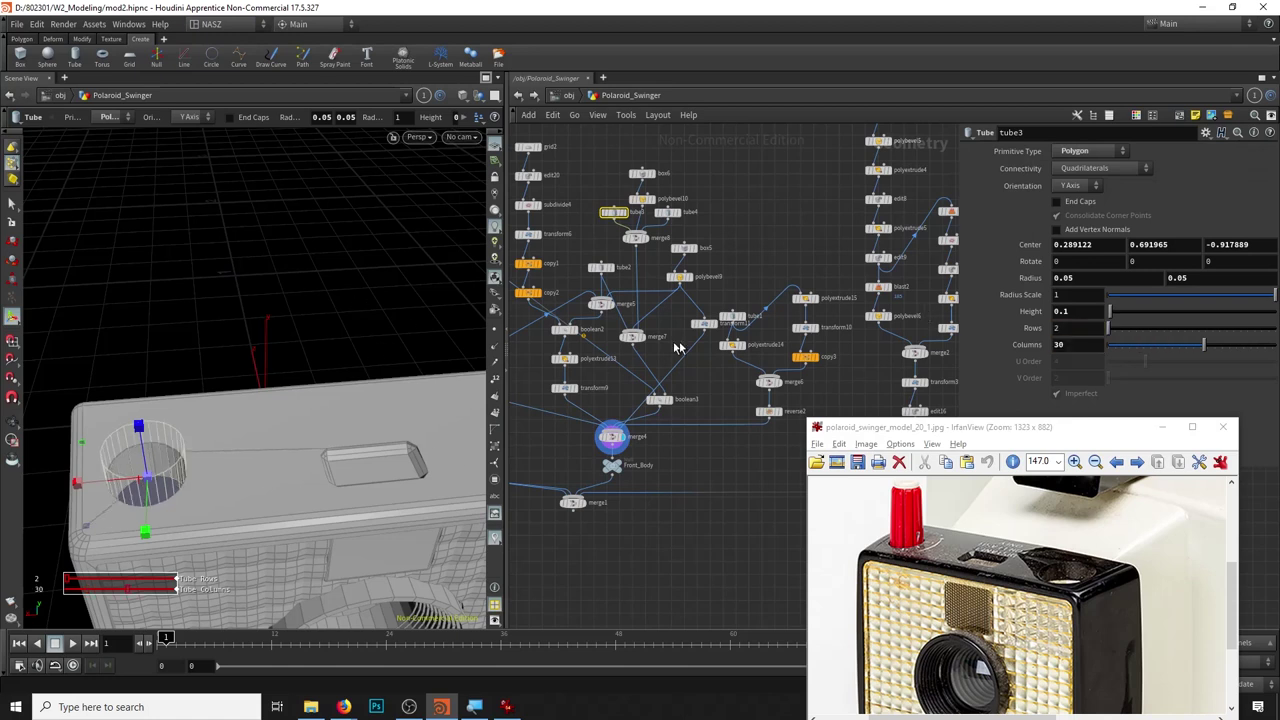
# Nudge box6 slightly lower so its cut-out in the camera top looks clean.
pyautogui.click(641, 174)
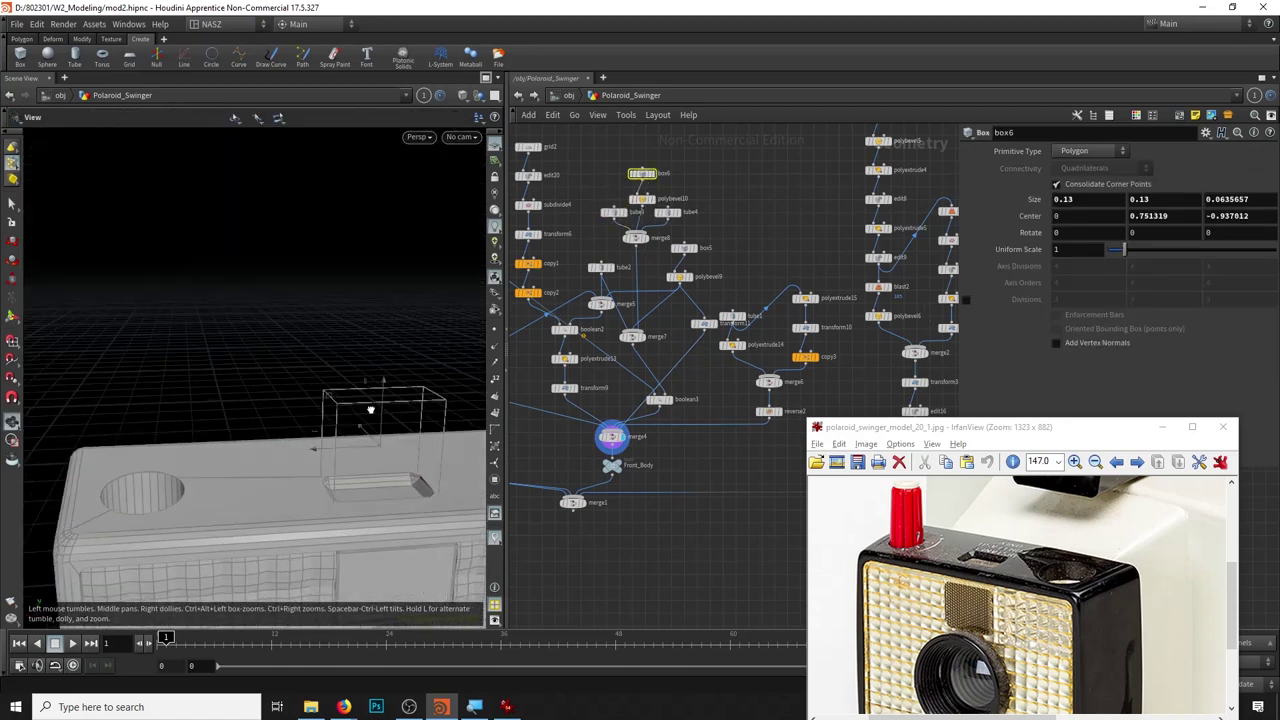
pyautogui.press('Escape')
pyautogui.moveTo(366, 414)
pyautogui.mouseDown()
pyautogui.moveTo(423, 280)
pyautogui.moveTo(398, 310)
pyautogui.mouseUp()
pyautogui.press('Return')
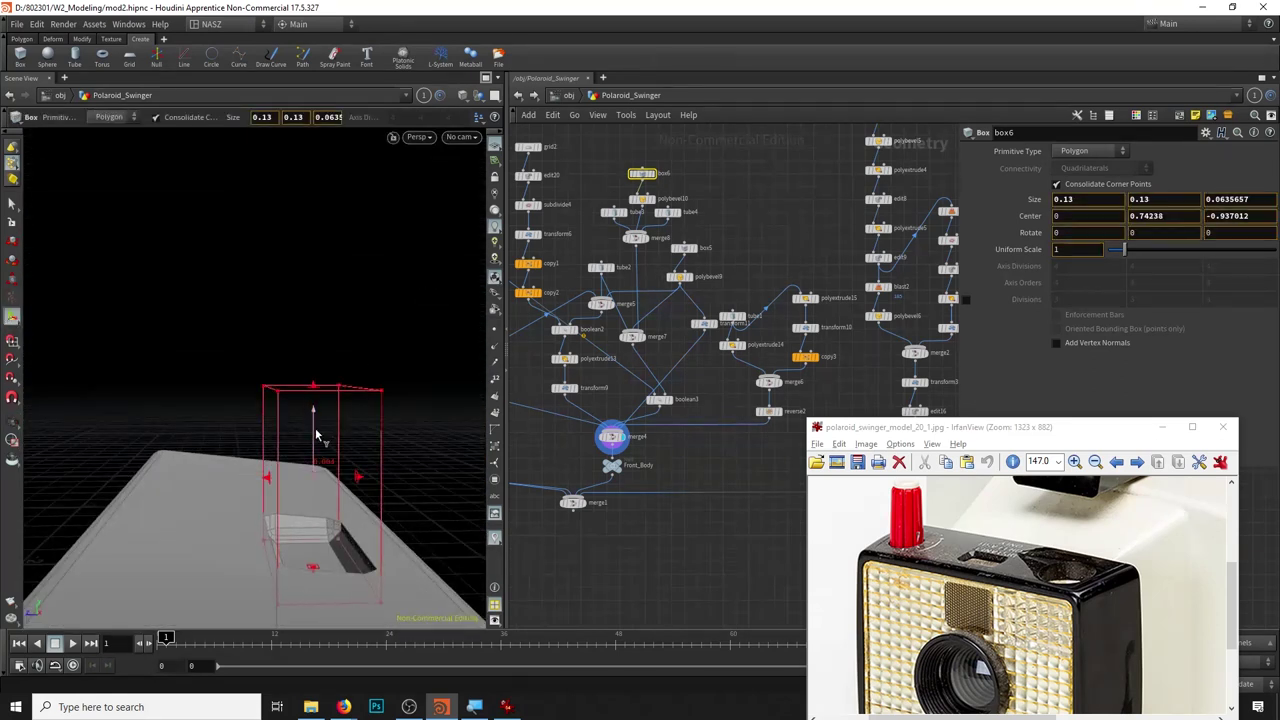
pyautogui.press('Escape')
pyautogui.scroll(5, 257, 400)
pyautogui.moveTo(257, 400)
pyautogui.mouseDown()
pyautogui.moveTo(286, 371)
pyautogui.moveTo(271, 400)
pyautogui.moveTo(337, 354)
pyautogui.moveTo(55, 322)
pyautogui.moveTo(220, 374)
pyautogui.mouseUp()
pyautogui.press('Return')
pyautogui.press('Escape')
pyautogui.press('Return')
pyautogui.press('Escape')
pyautogui.press('Return')
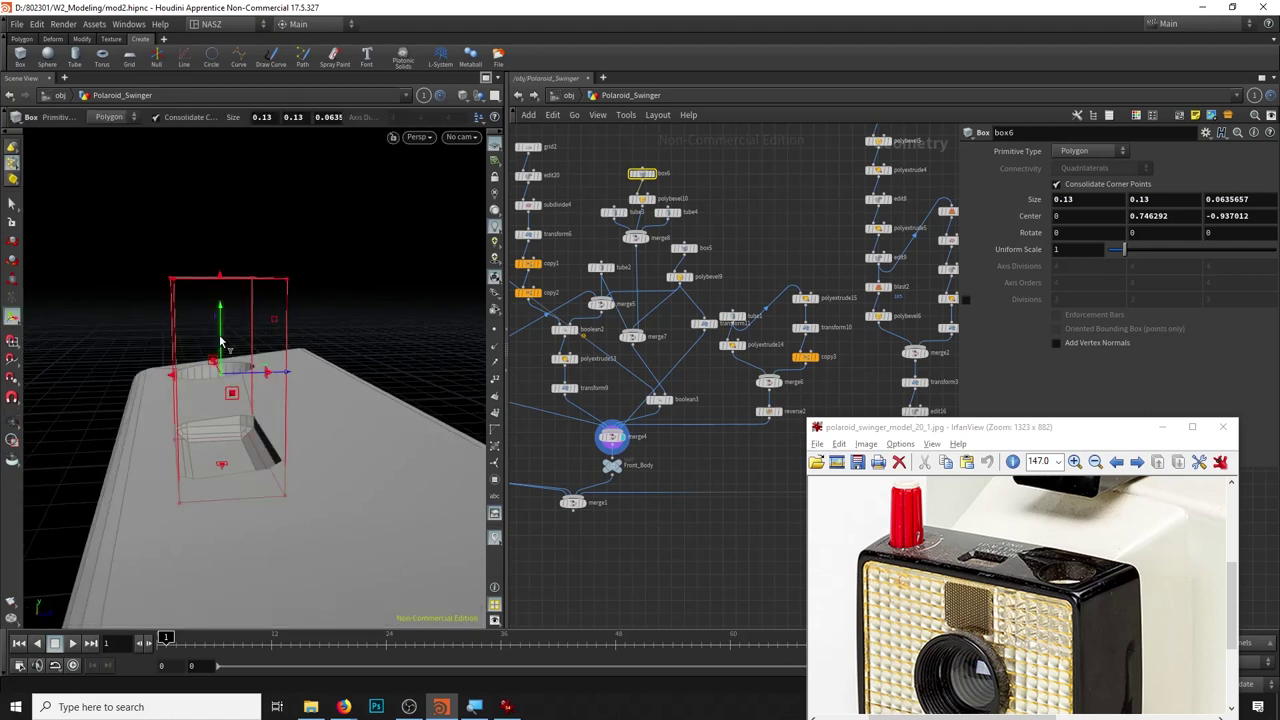
pyautogui.press('Escape')
pyautogui.moveTo(218, 335); pyautogui.dragTo(300, 420)
pyautogui.press('Return')
# Set tube4's Columns to 30 and view the two round openings on the camera front.
pyautogui.click(667, 212)
pyautogui.click(1088, 151)
pyautogui.click(1088, 152)
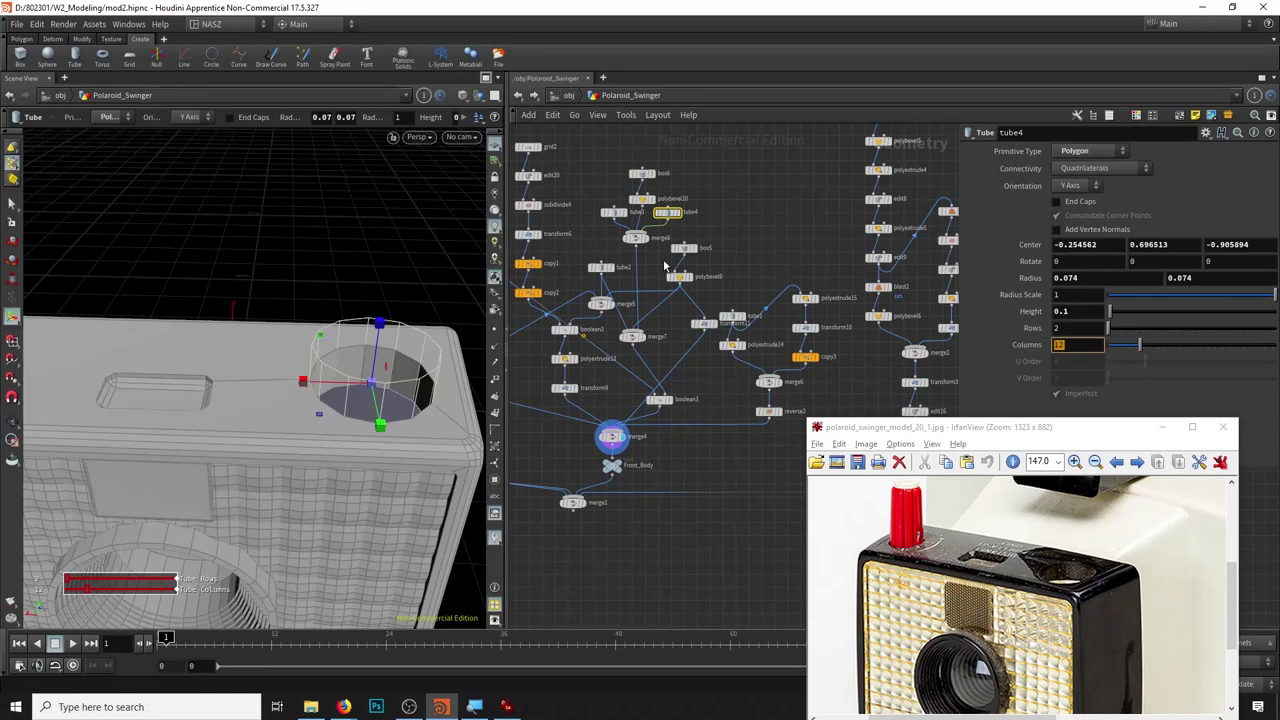
pyautogui.press('Escape')
pyautogui.moveTo(300, 400); pyautogui.dragTo(372, 343)
pyautogui.press('Return')
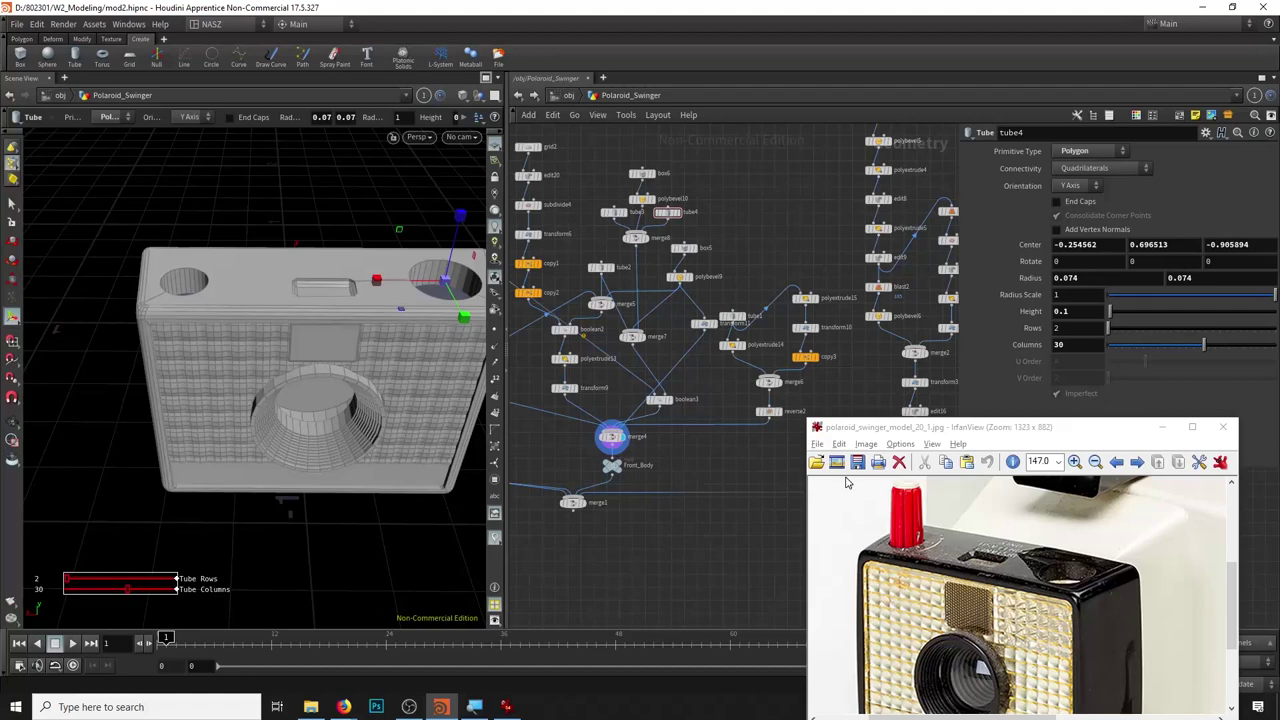
pyautogui.press('Escape')
pyautogui.moveTo(296, 201)
pyautogui.mouseDown()
pyautogui.moveTo(189, 311)
pyautogui.moveTo(230, 300)
pyautogui.mouseUp()
pyautogui.moveTo(645, 519); pyautogui.dragTo(674, 463, button='middle')
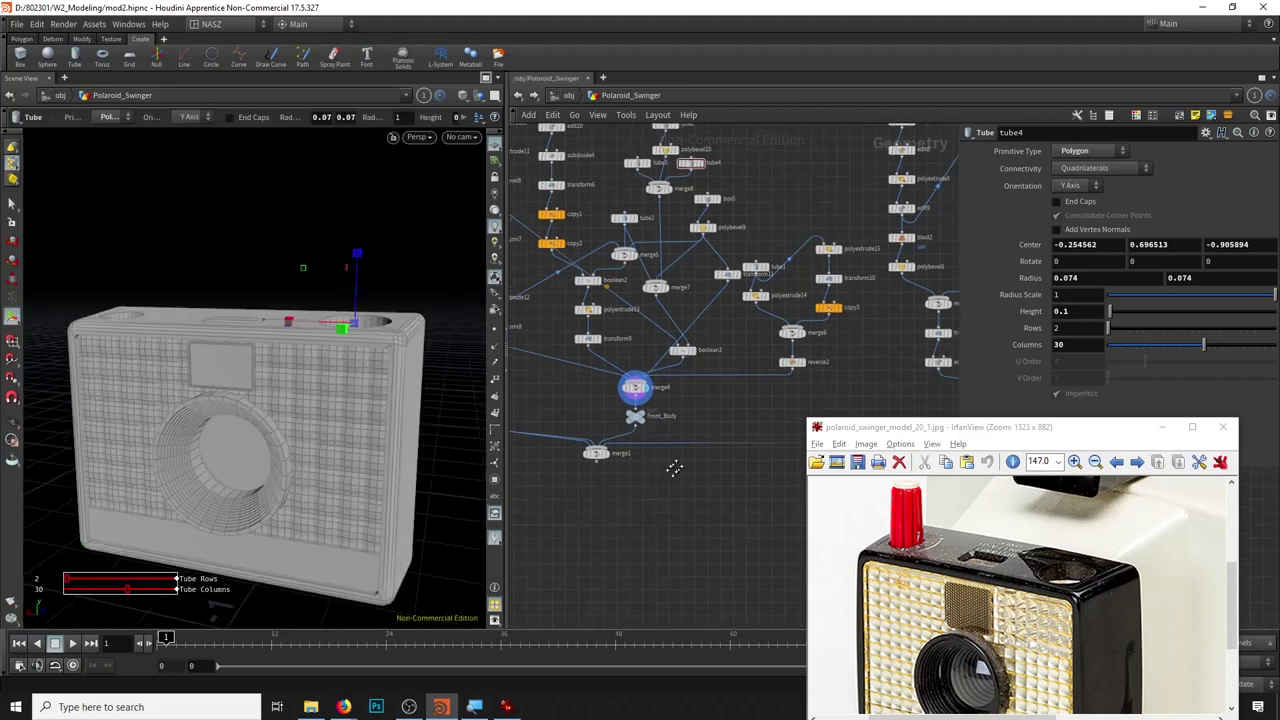
# Display the full merged camera and orbit to an elevated three-quarter view.
pyautogui.click(613, 433)
pyautogui.press('Escape')
pyautogui.moveTo(310, 307)
pyautogui.mouseDown()
pyautogui.moveTo(229, 363)
pyautogui.moveTo(206, 354)
pyautogui.moveTo(258, 401)
pyautogui.moveTo(300, 395)
pyautogui.mouseUp()
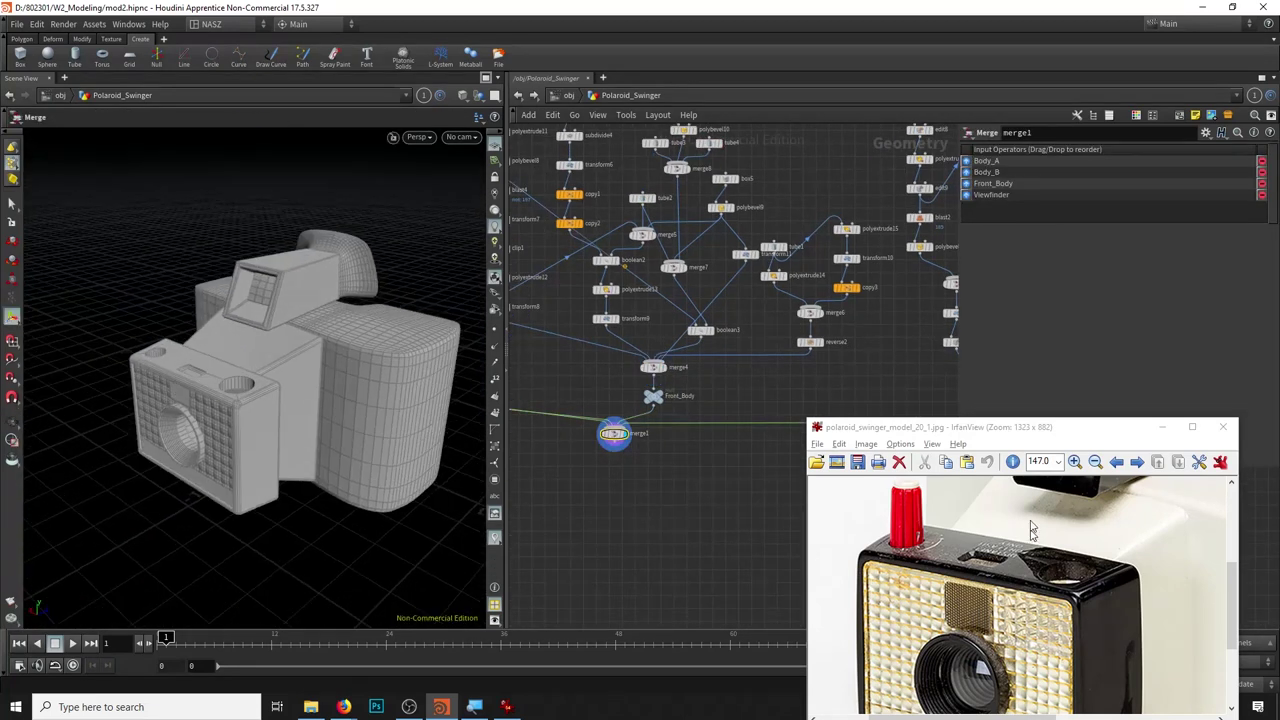
pyautogui.moveTo(1031, 430); pyautogui.dragTo(845, 215)
pyautogui.moveTo(1049, 390)
pyautogui.mouseDown()
pyautogui.moveTo(1049, 378)
pyautogui.moveTo(1039, 401)
pyautogui.mouseUp()
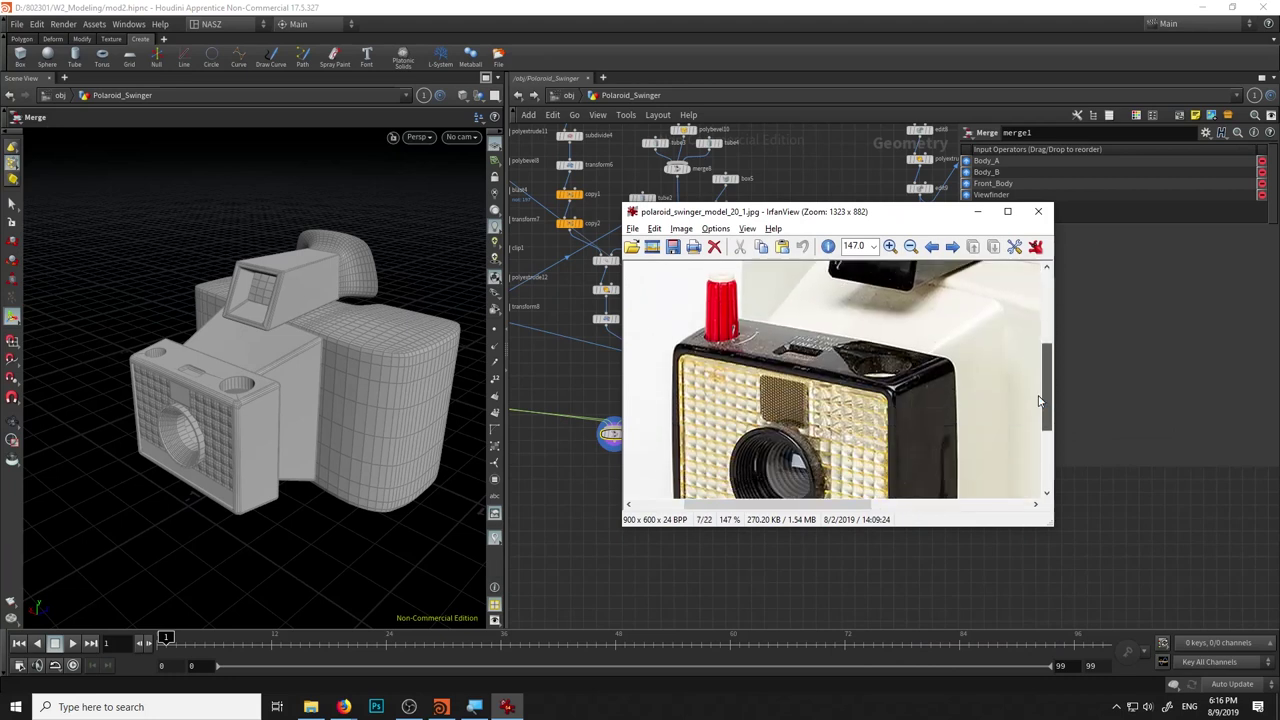
pyautogui.moveTo(800, 211); pyautogui.dragTo(1076, 253)
# Delete the two lone unconnected nodes, re-tidy the network, and zoom in on tube4.
pyautogui.press('l')
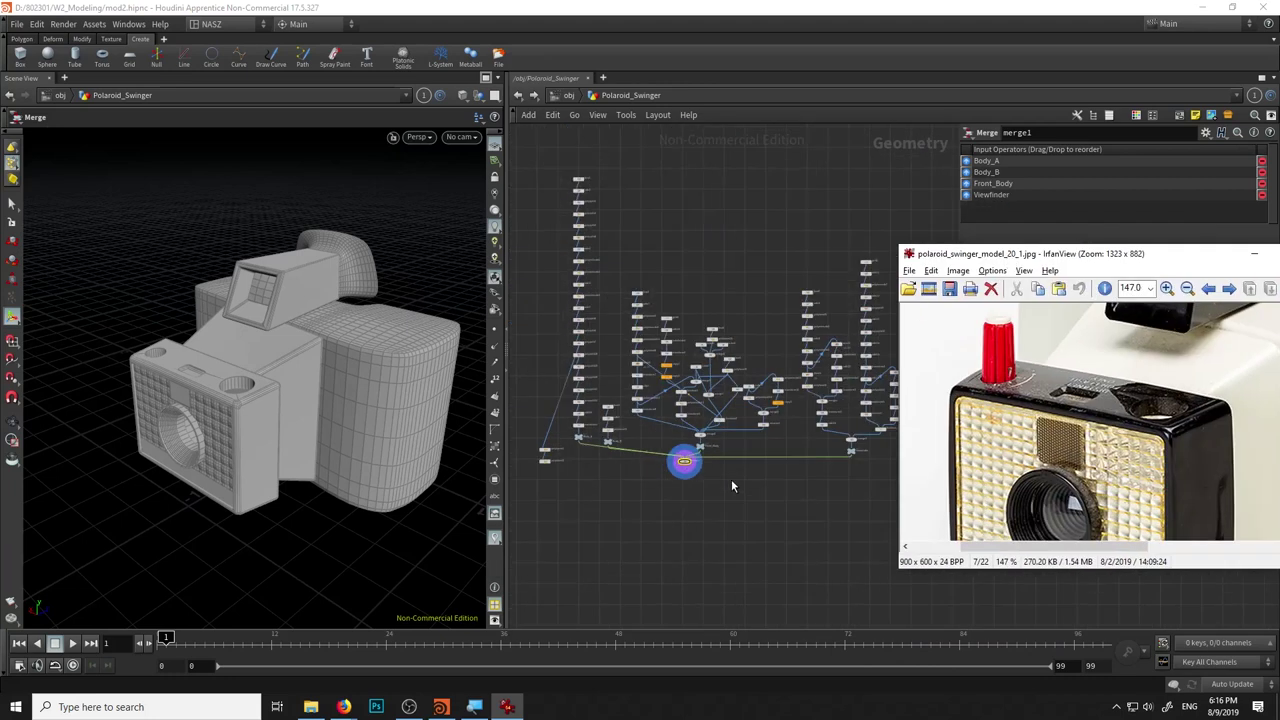
pyautogui.moveTo(600, 400); pyautogui.dragTo(641, 469)
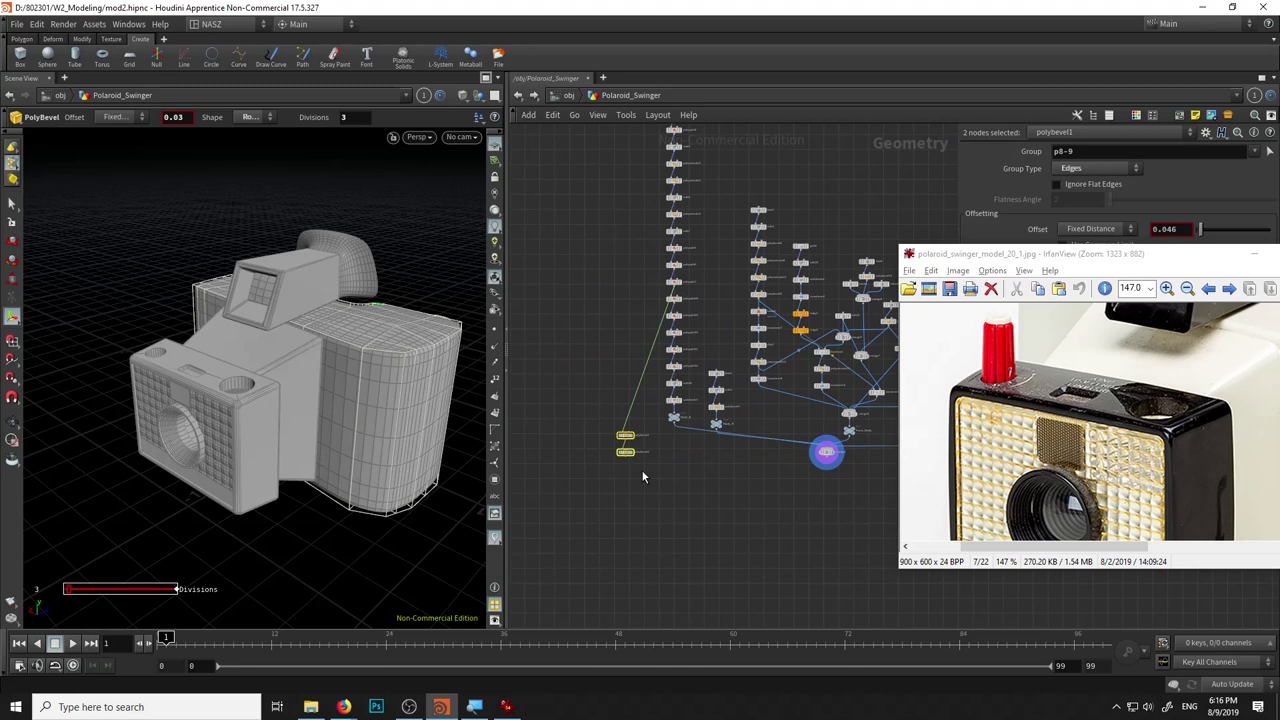
pyautogui.press('Delete')
pyautogui.press('l')
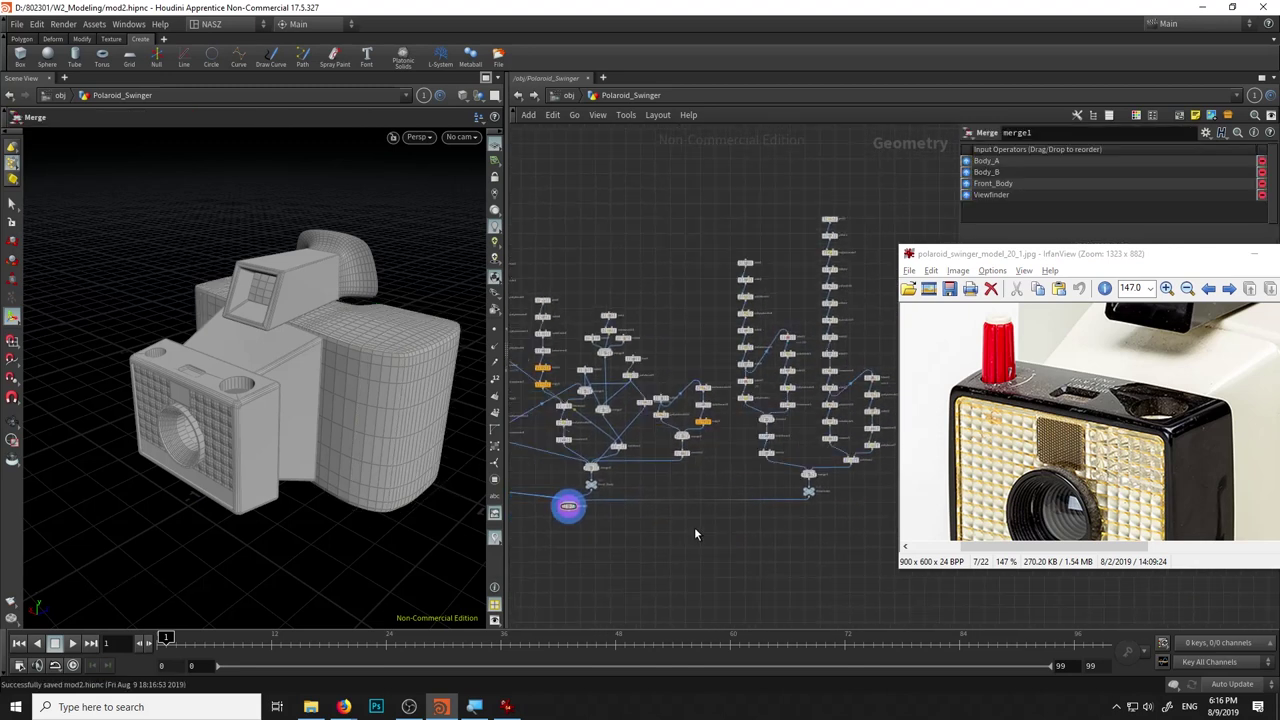
pyautogui.moveTo(257, 400)
pyautogui.mouseDown()
pyautogui.moveTo(303, 387)
pyautogui.moveTo(208, 443)
pyautogui.moveTo(393, 380)
pyautogui.mouseUp()
pyautogui.scroll(2, 615, 350)
pyautogui.scroll(2, 650, 340)
pyautogui.scroll(2, 690, 332)
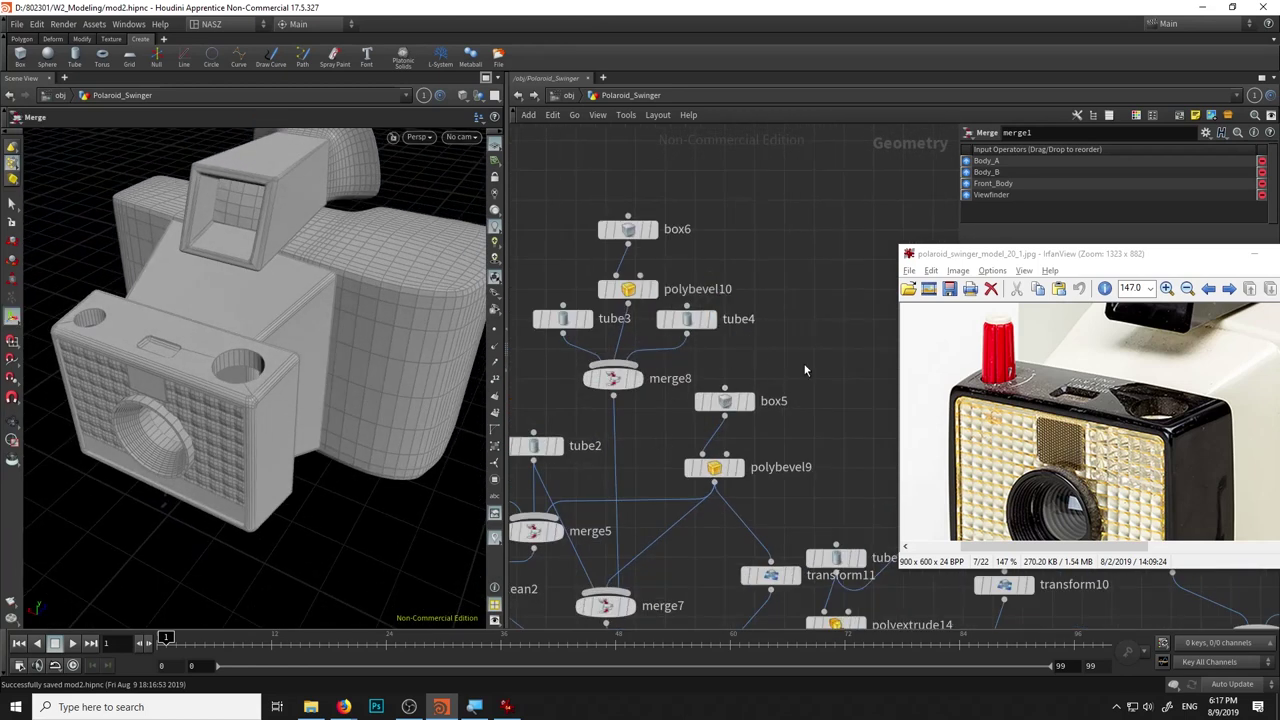
# Add a Transform node (transform12) wired into merge4, then delete it again.
pyautogui.press('Tab')
pyautogui.click(840, 684)
pyautogui.click(735, 367)
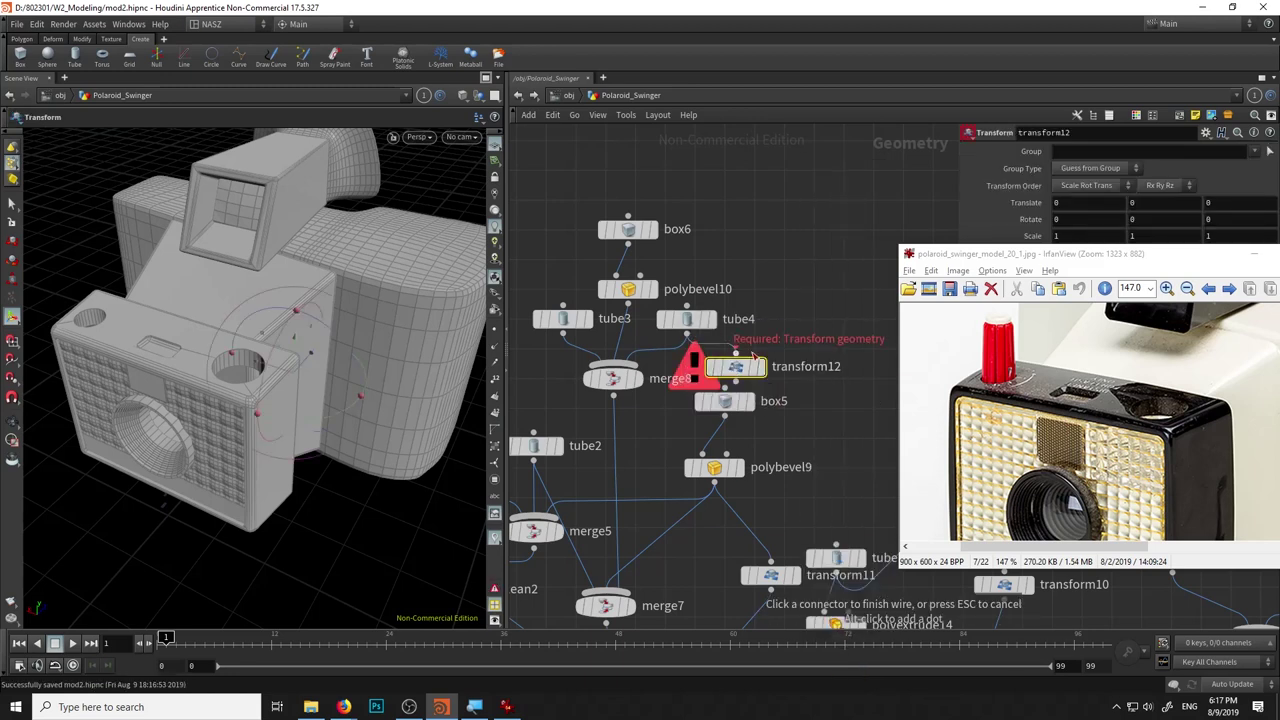
pyautogui.click(736, 378)
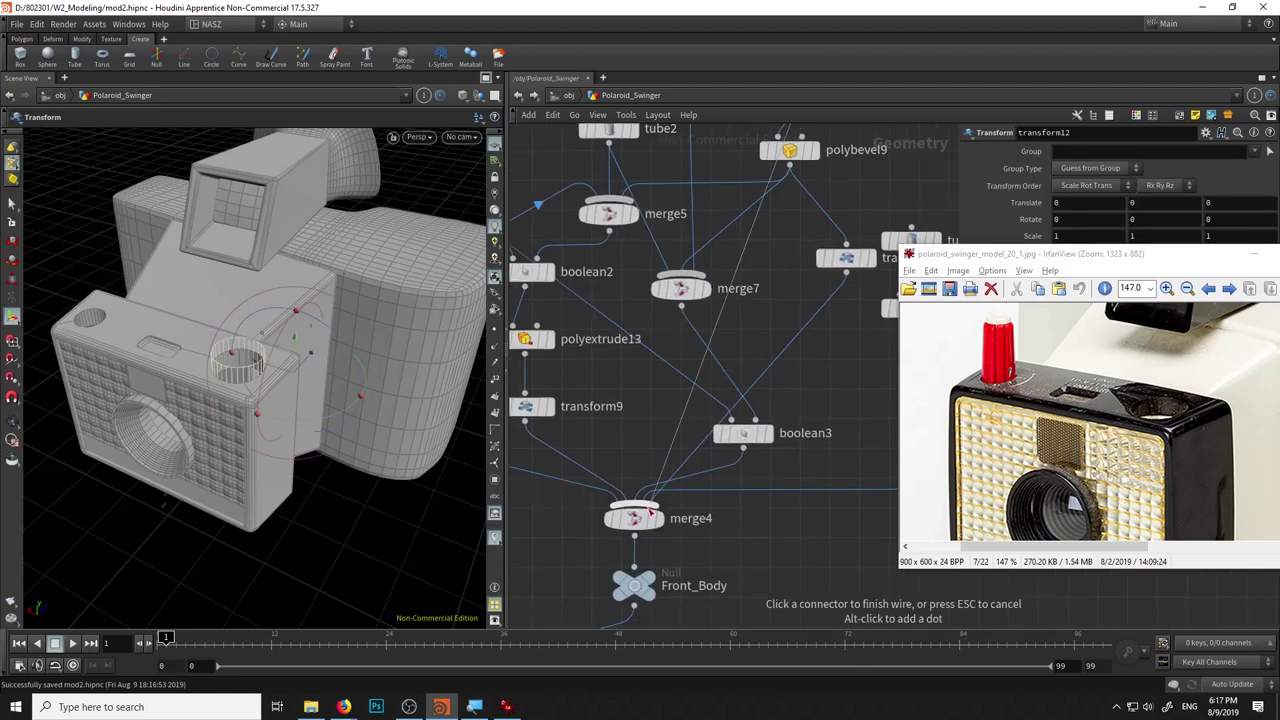
pyautogui.click(655, 509)
pyautogui.moveTo(849, 167); pyautogui.dragTo(796, 418, button='middle')
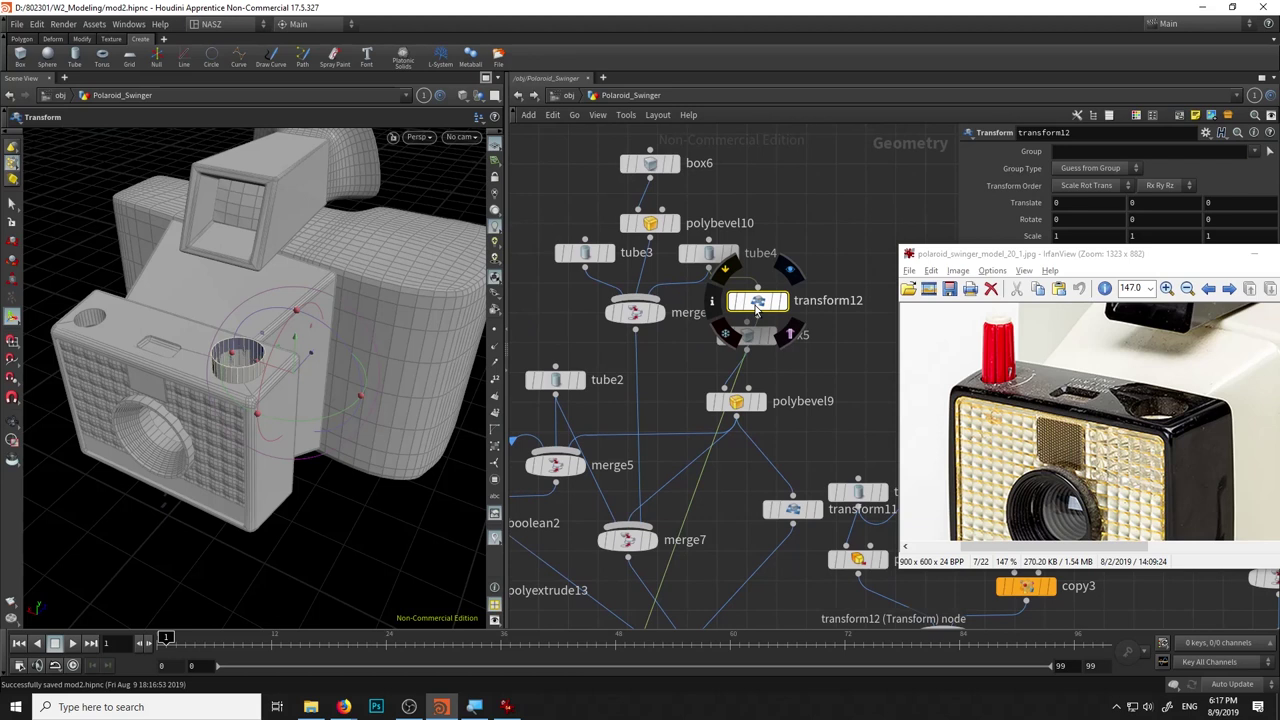
pyautogui.press('Delete')
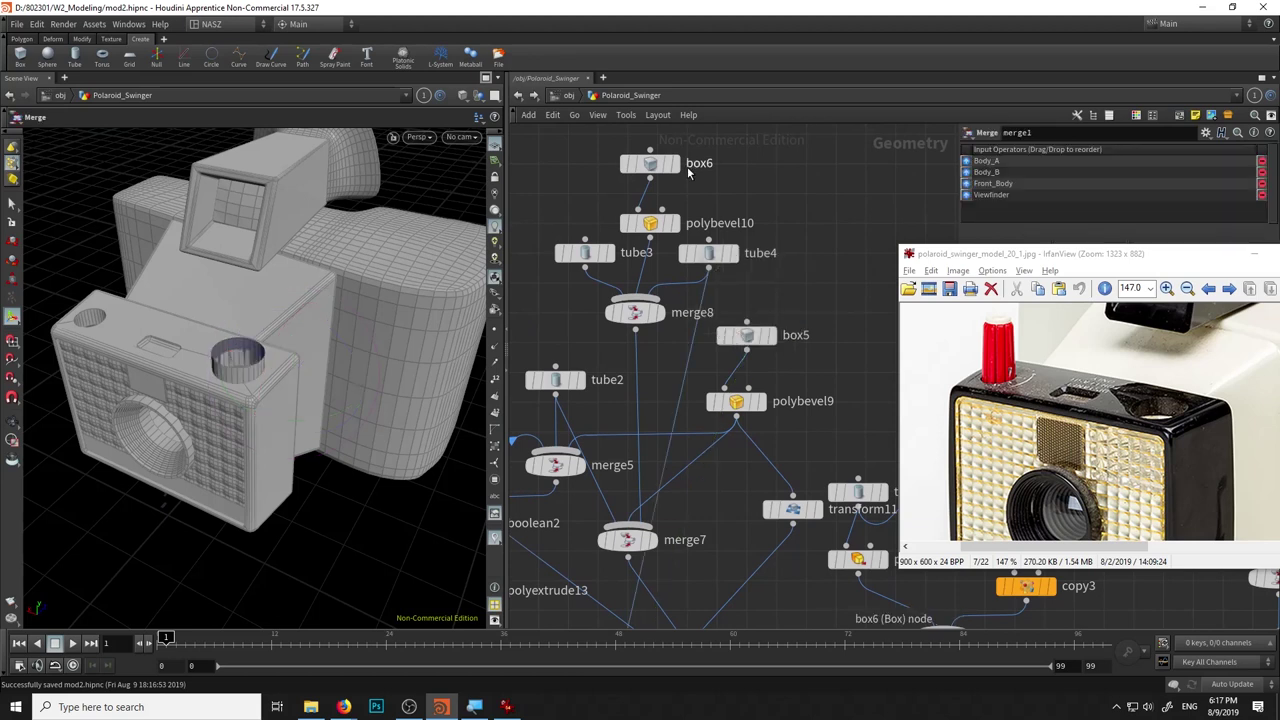
pyautogui.hotkey('ctrl', 'z')
pyautogui.click(752, 300)
pyautogui.press('Delete')
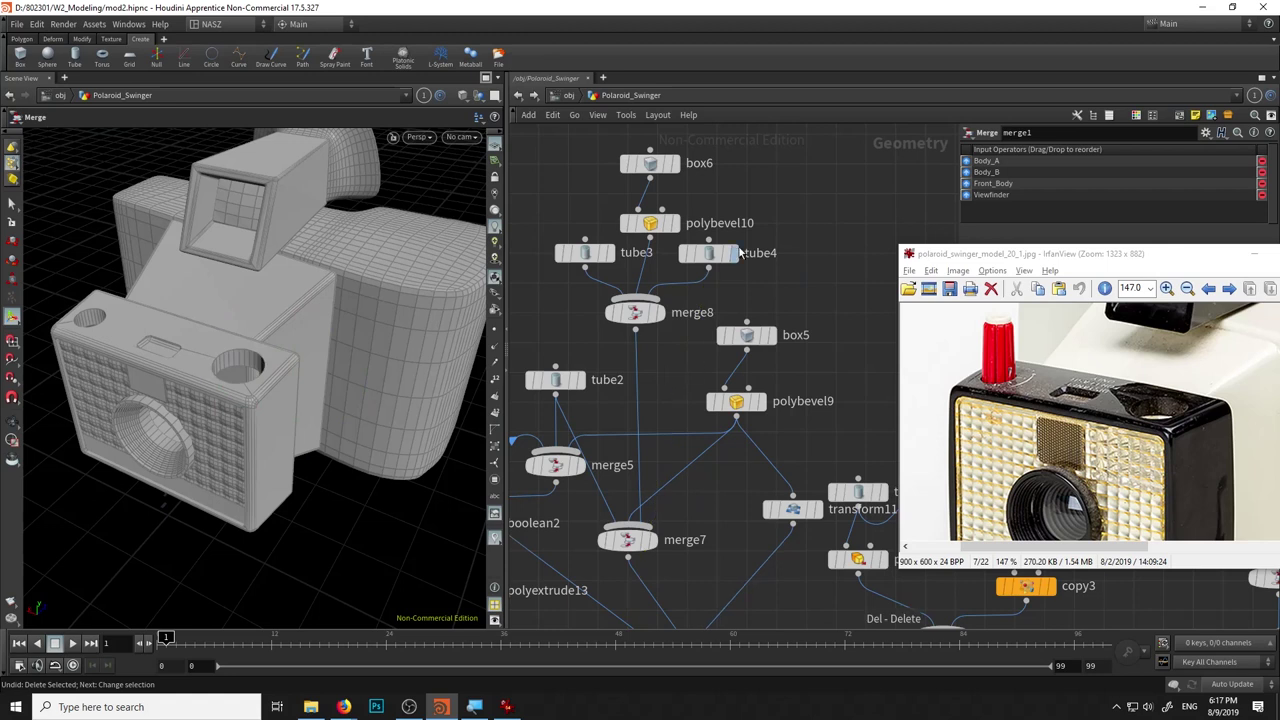
# Duplicate tube4 as tube5 and frame it in the viewport.
pyautogui.click(707, 255)
pyautogui.hotkey('ctrl', 'c')
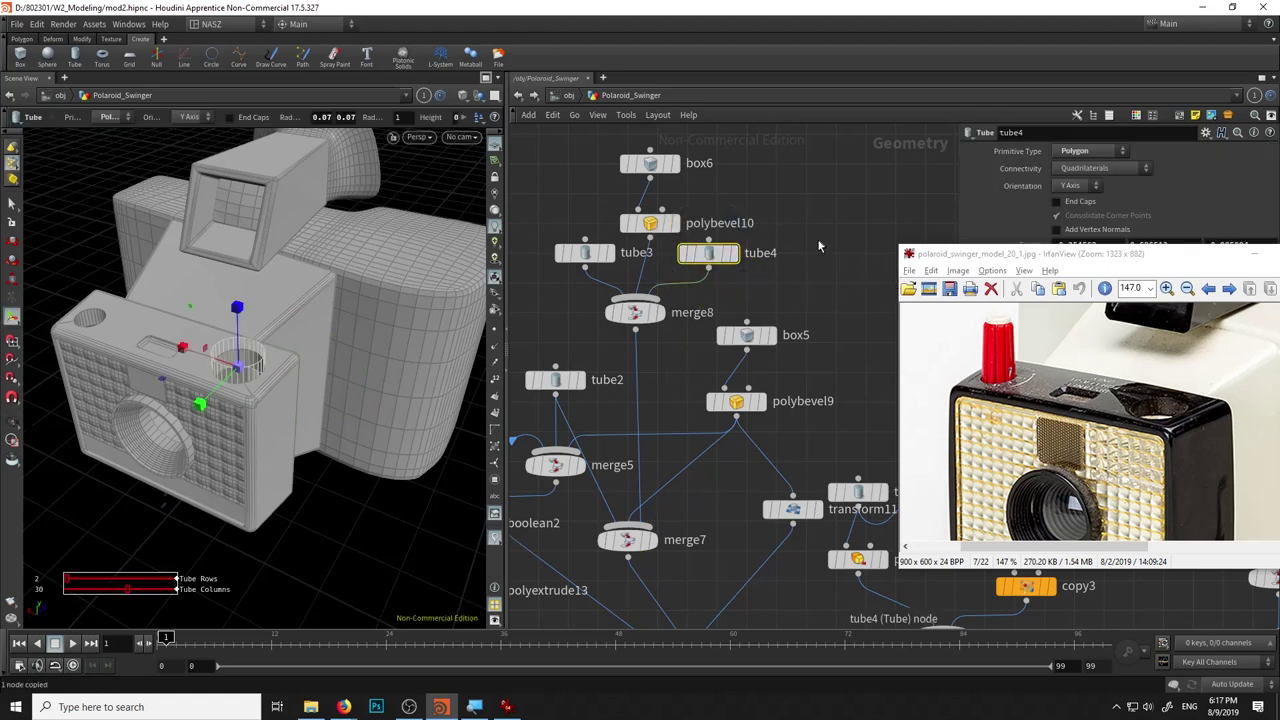
pyautogui.hotkey('ctrl', 'v')
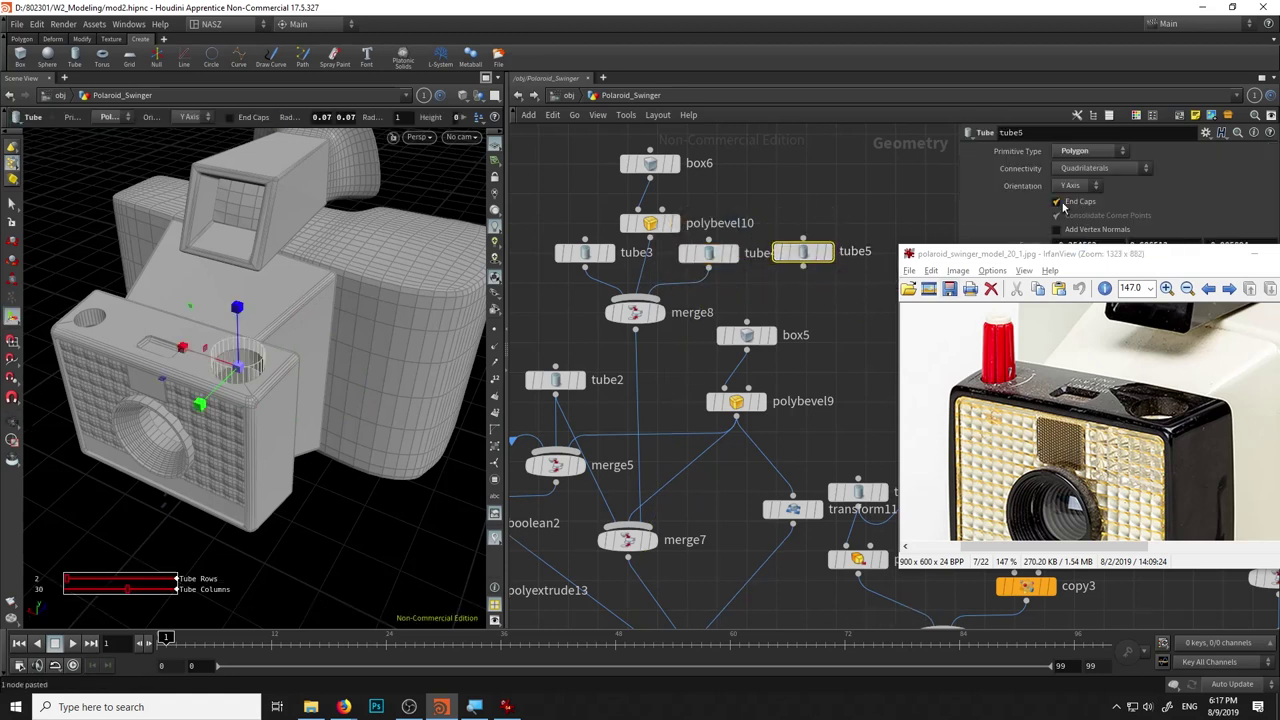
pyautogui.press('f')
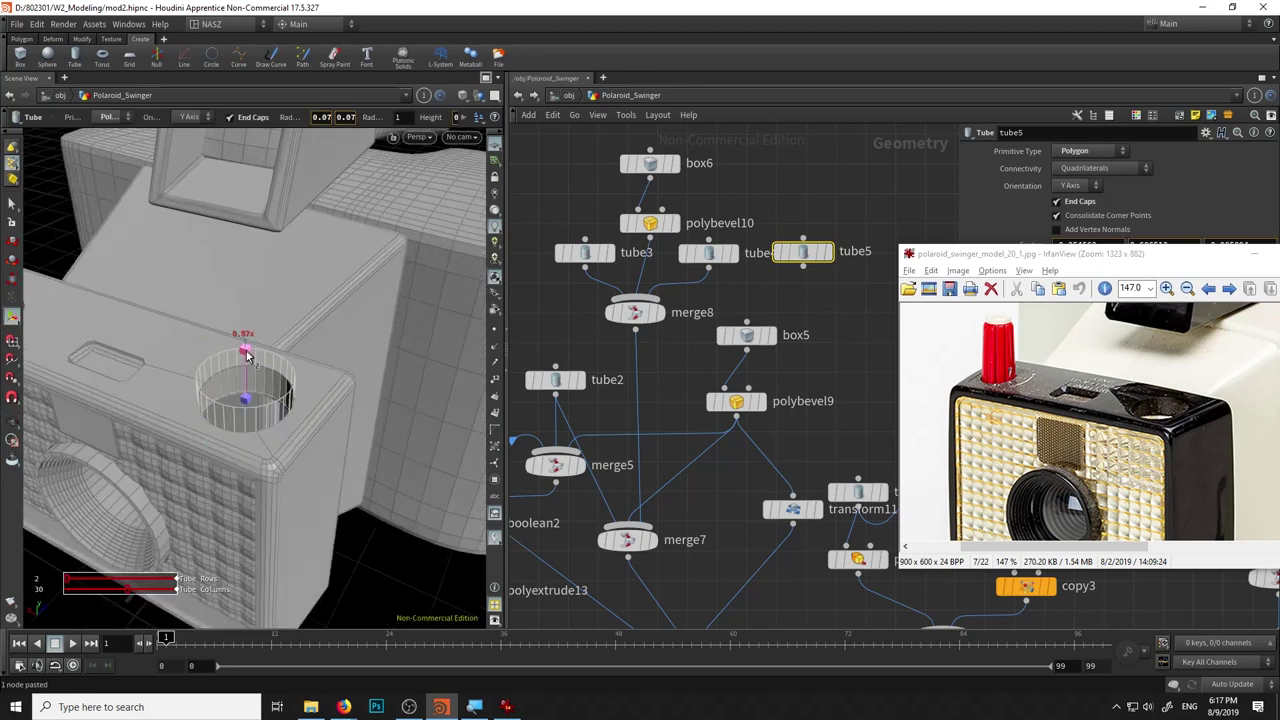
pyautogui.keyDown('alt'); pyautogui.moveTo(248, 398); pyautogui.dragTo(283, 393); pyautogui.keyUp('alt')
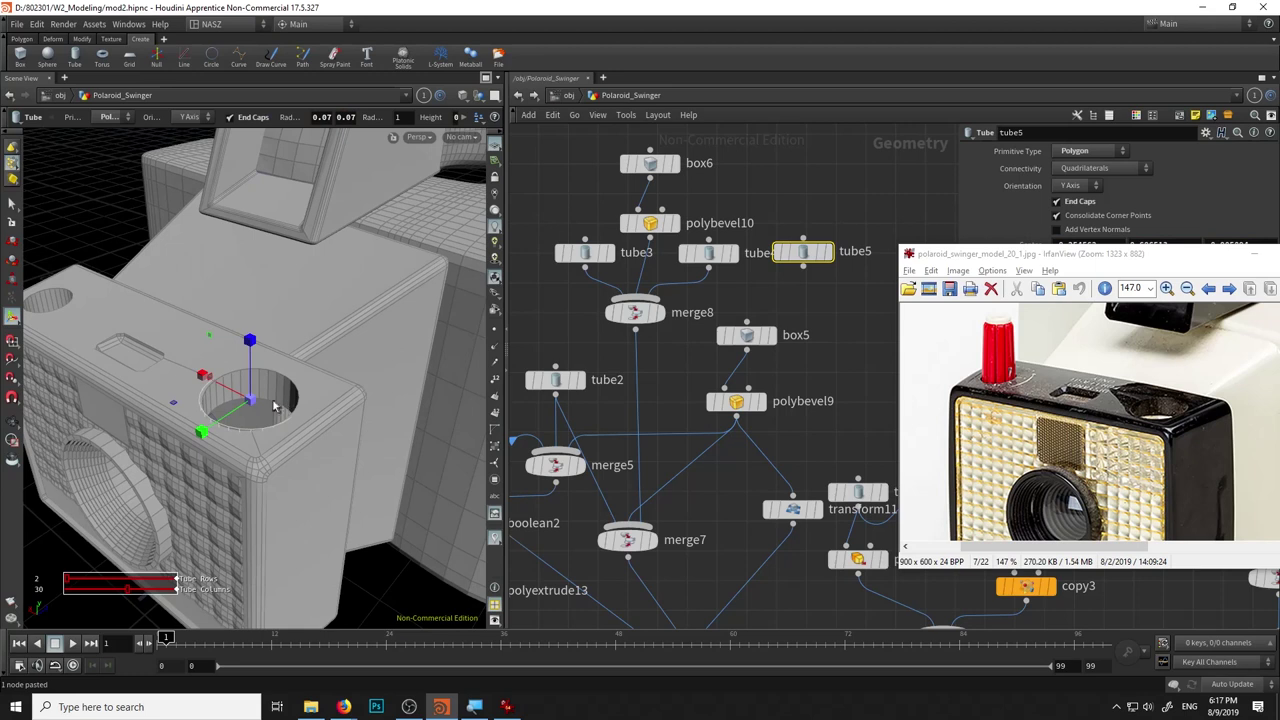
pyautogui.press('w')
pyautogui.press('w')
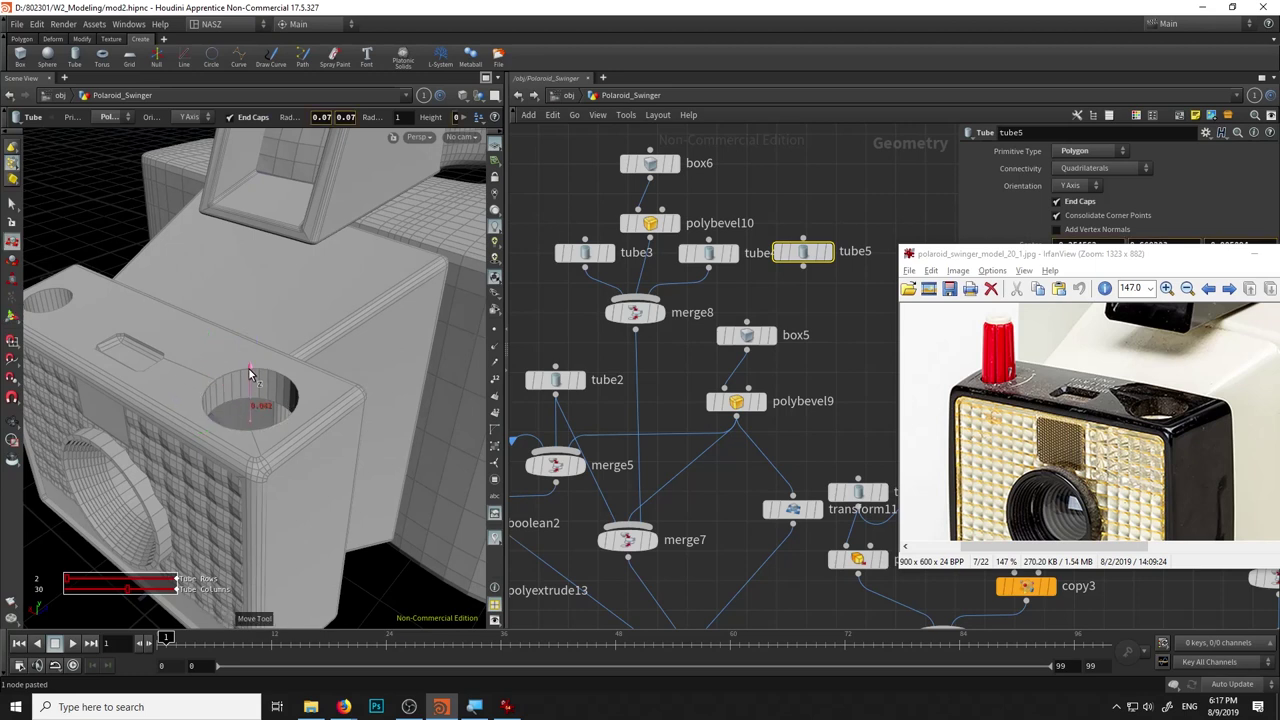
# Tumble around the camera top to check tube5 in the right-hand opening.
pyautogui.keyDown('alt'); pyautogui.moveTo(251, 369); pyautogui.dragTo(320, 380); pyautogui.keyUp('alt')
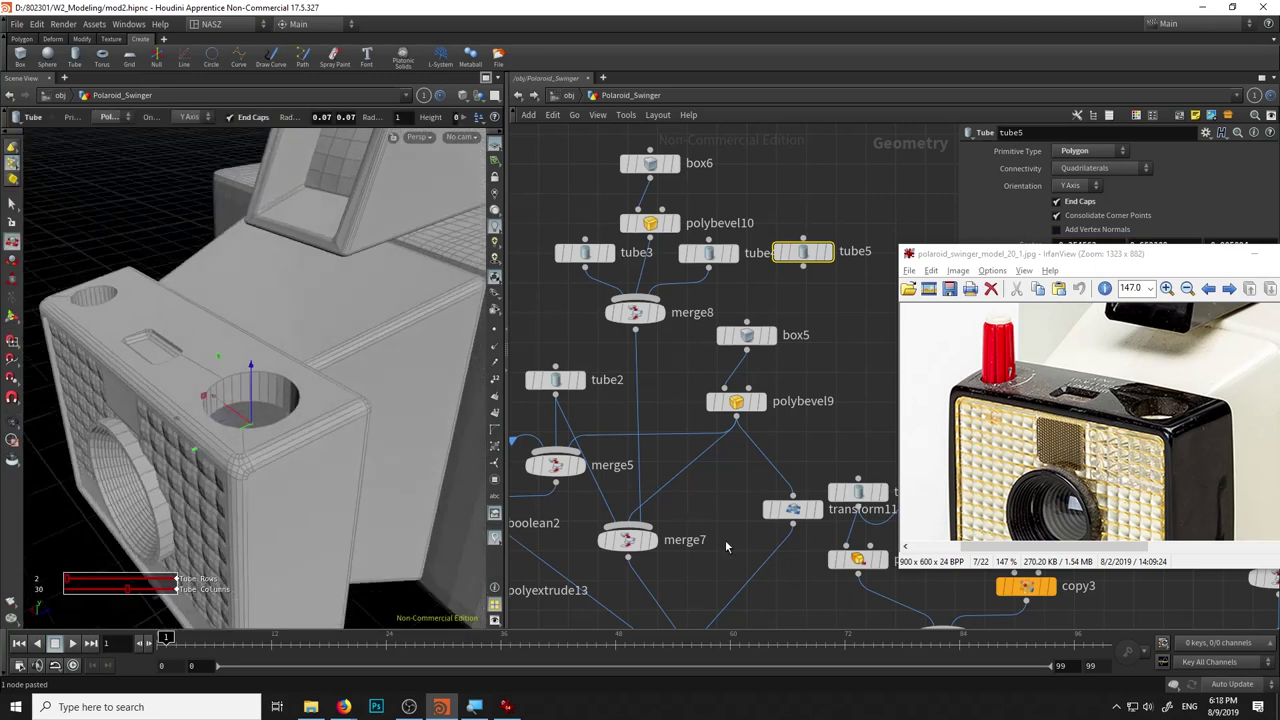
pyautogui.moveTo(725, 540); pyautogui.dragTo(739, 380, button='middle')
pyautogui.scroll(-2, 739, 380)
pyautogui.click(747, 287)
pyautogui.press('Escape')
pyautogui.moveTo(300, 400)
pyautogui.mouseDown()
pyautogui.moveTo(371, 405)
pyautogui.moveTo(363, 475)
pyautogui.mouseUp()
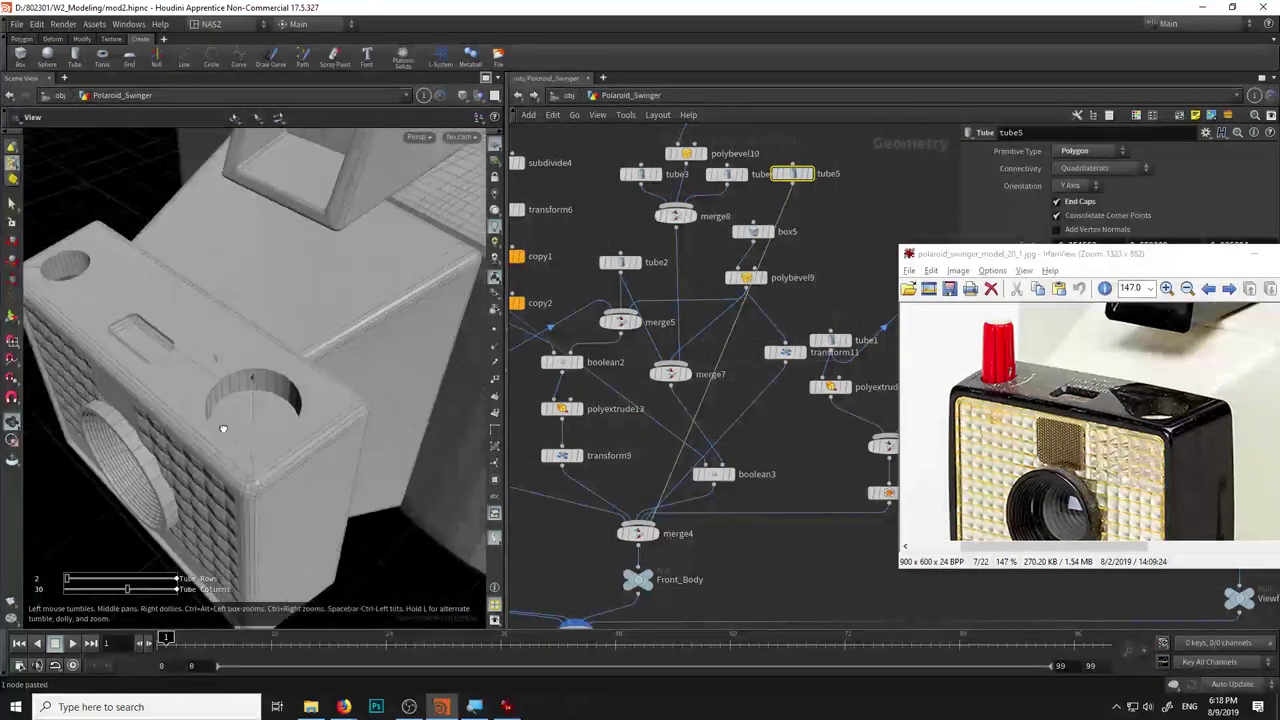
pyautogui.press('Return')
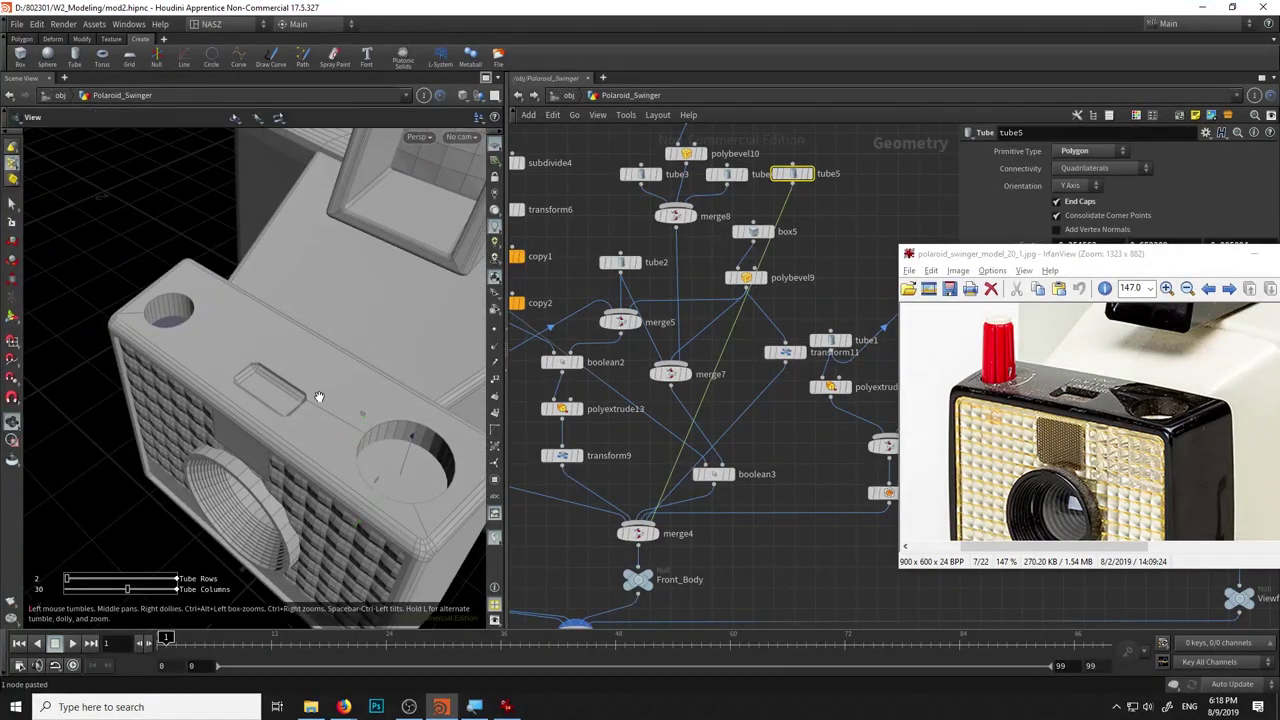
pyautogui.moveTo(320, 394); pyautogui.dragTo(278, 415)
pyautogui.moveTo(606, 245); pyautogui.dragTo(604, 293, button='middle')
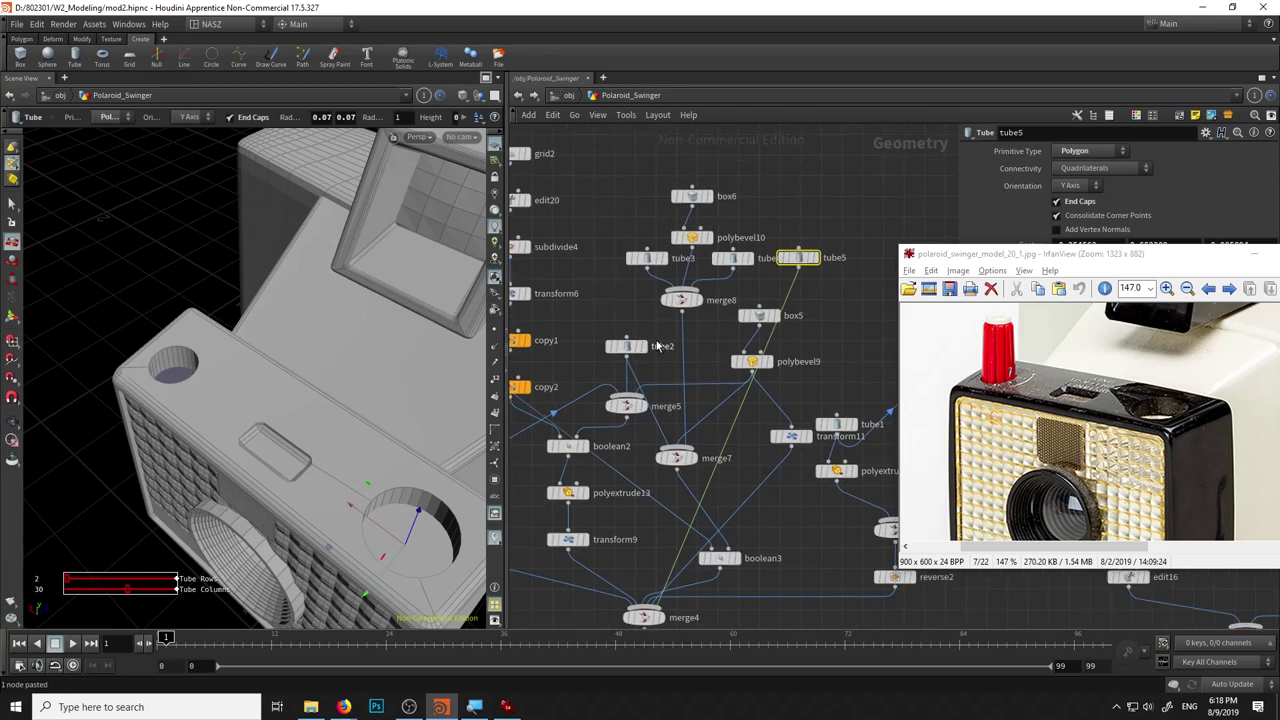
# Select tube3 and copy it to make the shutter knob.
pyautogui.click(646, 259)
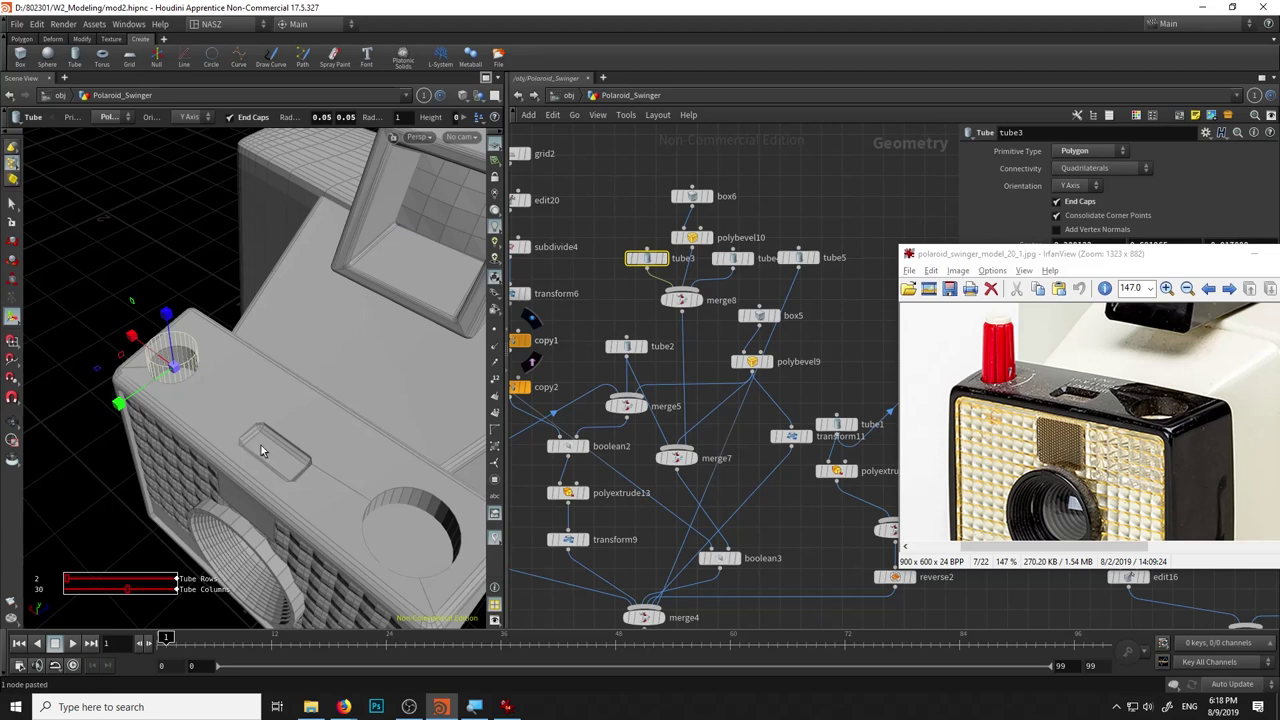
pyautogui.press('Escape')
pyautogui.moveTo(257, 445)
pyautogui.mouseDown()
pyautogui.moveTo(137, 323)
pyautogui.moveTo(140, 290)
pyautogui.moveTo(110, 300)
pyautogui.mouseUp()
pyautogui.press('Return')
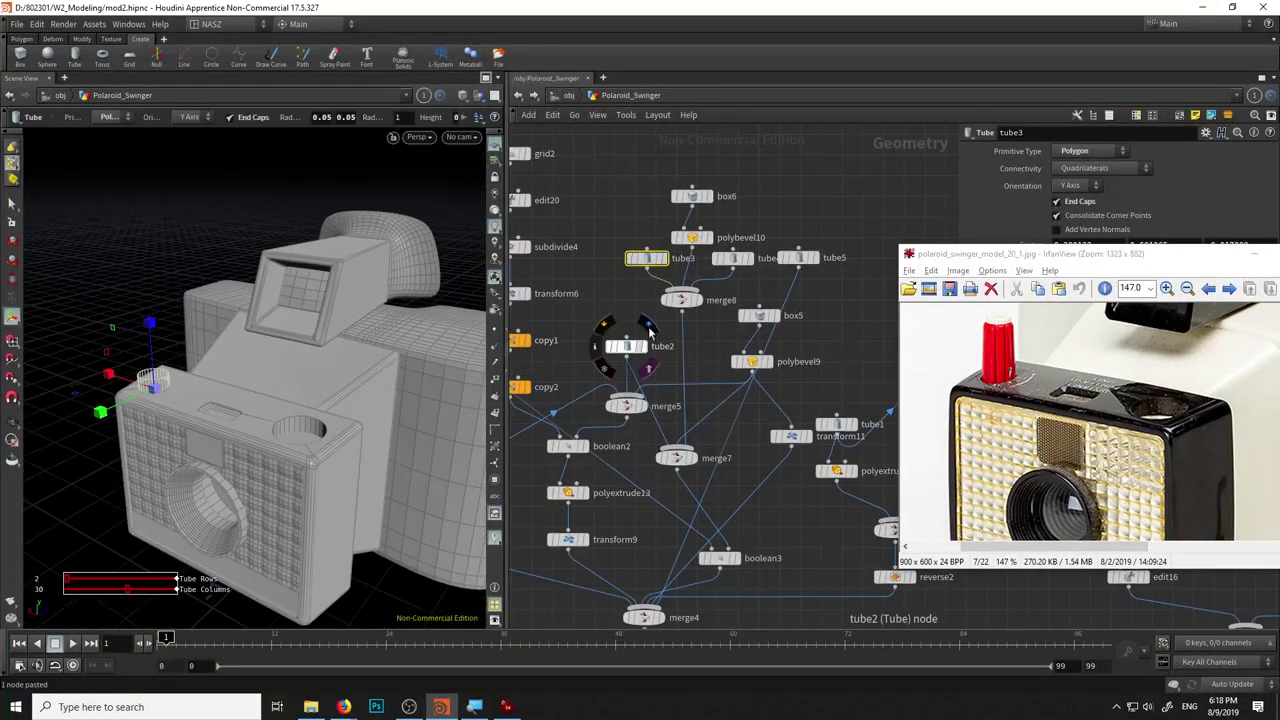
pyautogui.scroll(2, 630, 288)
pyautogui.scroll(2, 640, 300)
pyautogui.scroll(2, 650, 320)
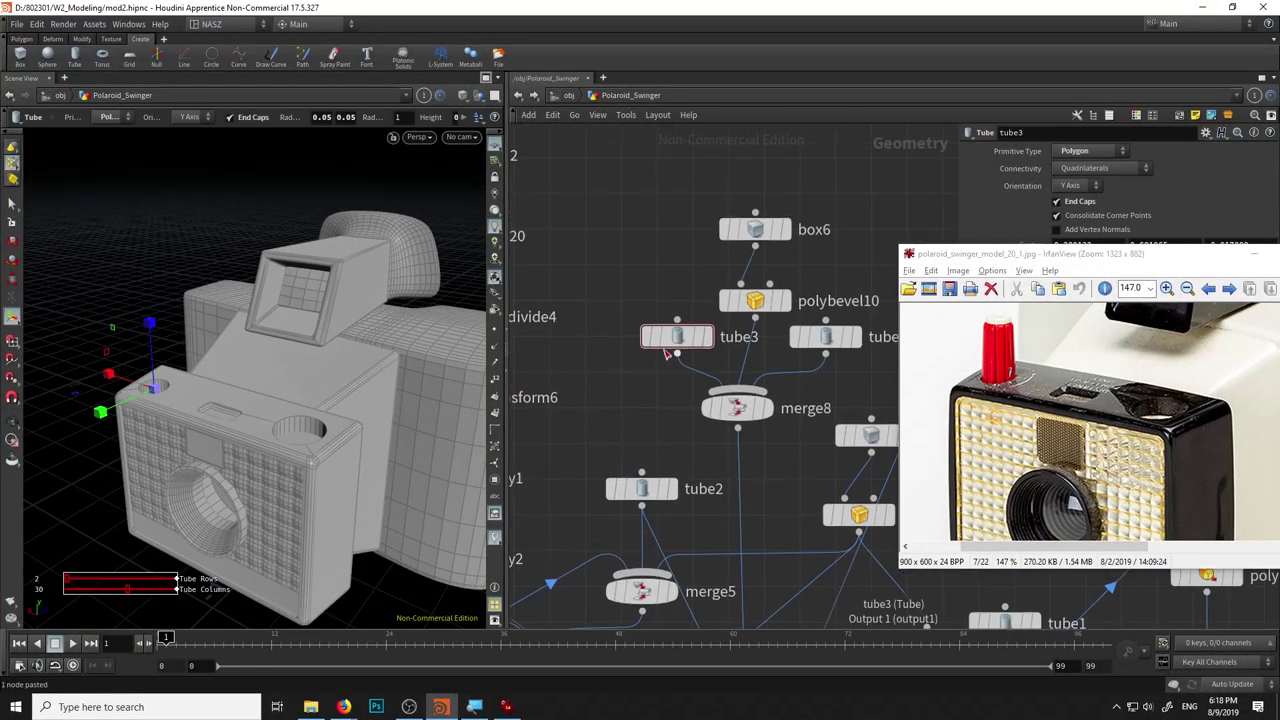
pyautogui.hotkey('ctrl', 'c')
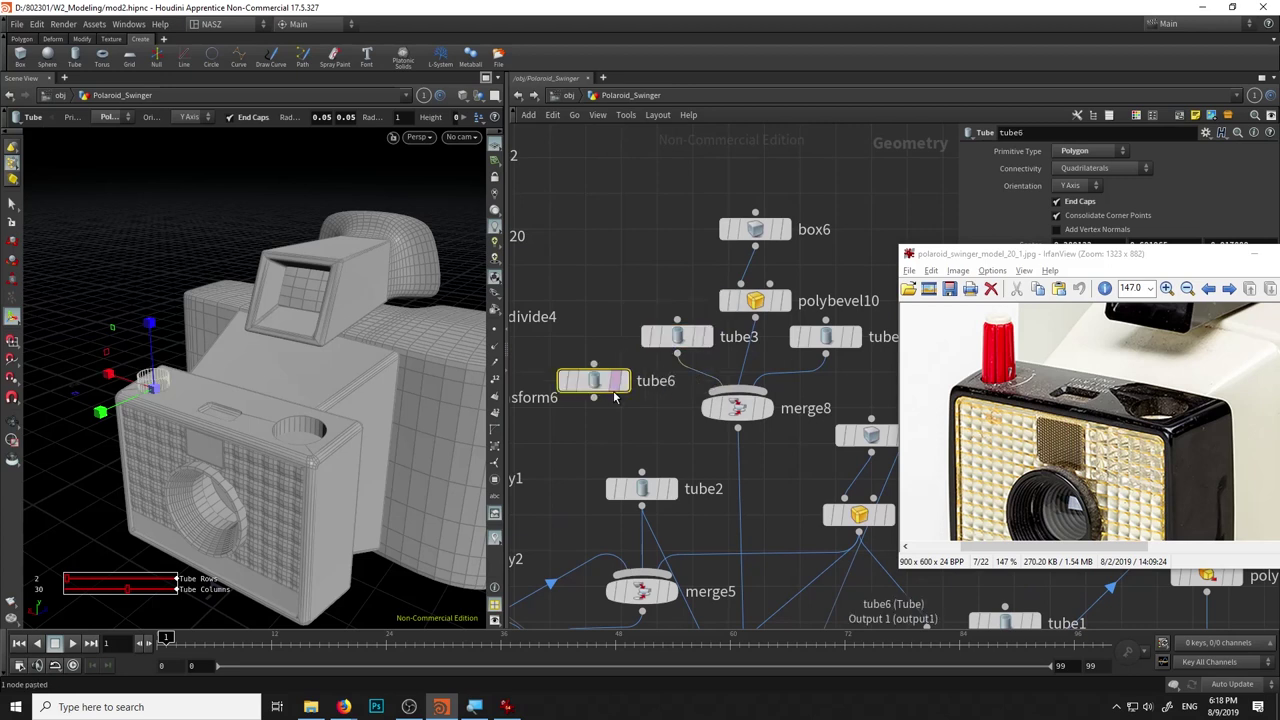
# Wire the new tube6 into the merge and raise it above the body top.
pyautogui.scroll(-2, 615, 395)
pyautogui.scroll(-2, 617, 380)
pyautogui.click(645, 622)
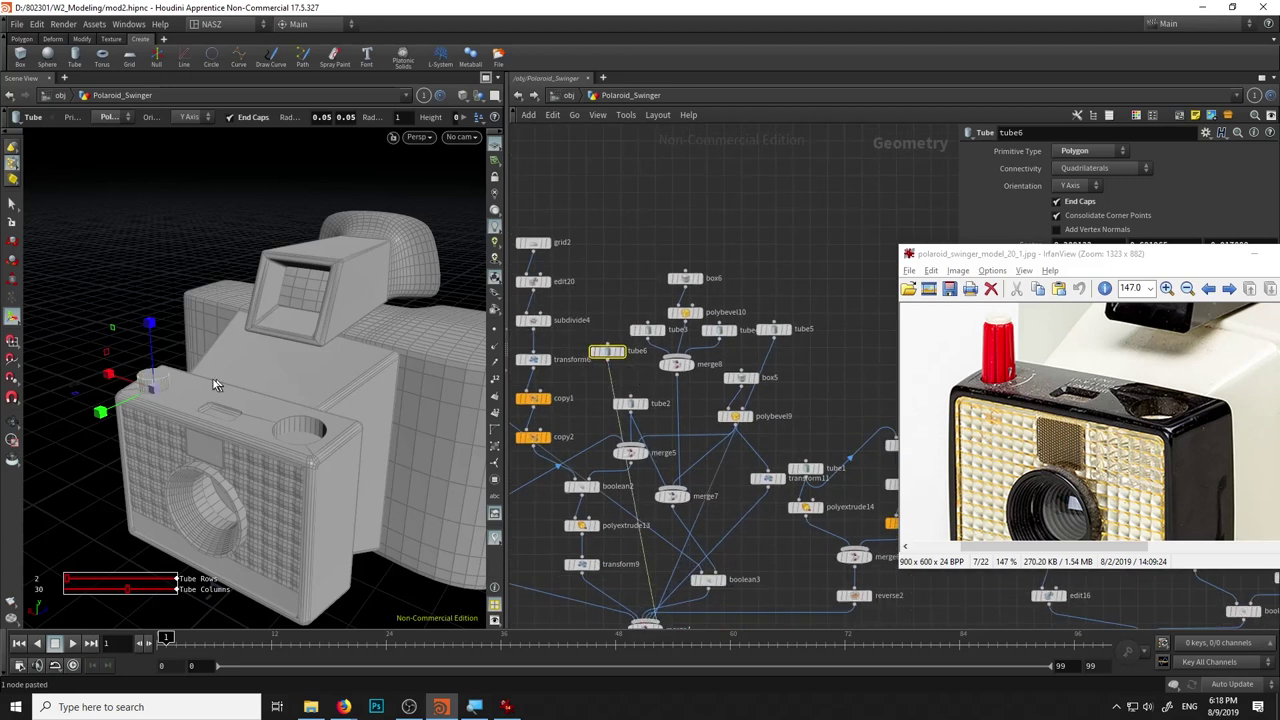
pyautogui.scroll(3, 172, 390)
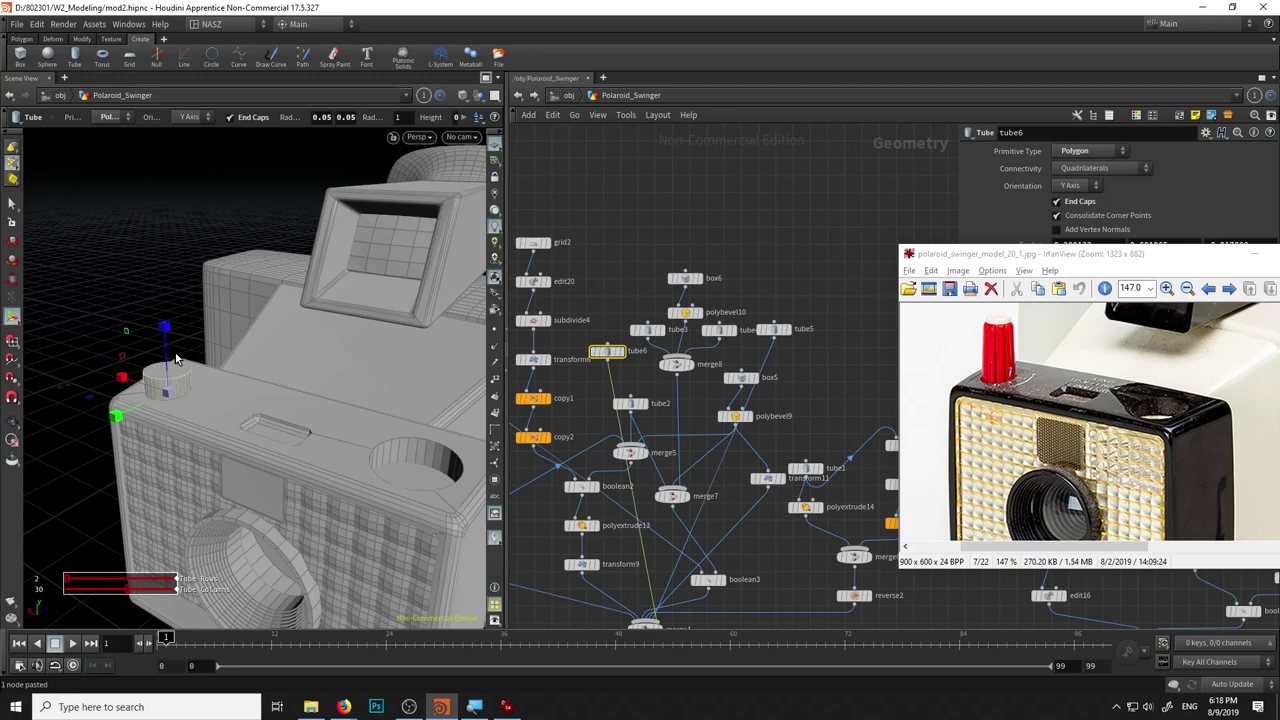
pyautogui.moveTo(150, 357); pyautogui.dragTo(163, 345)
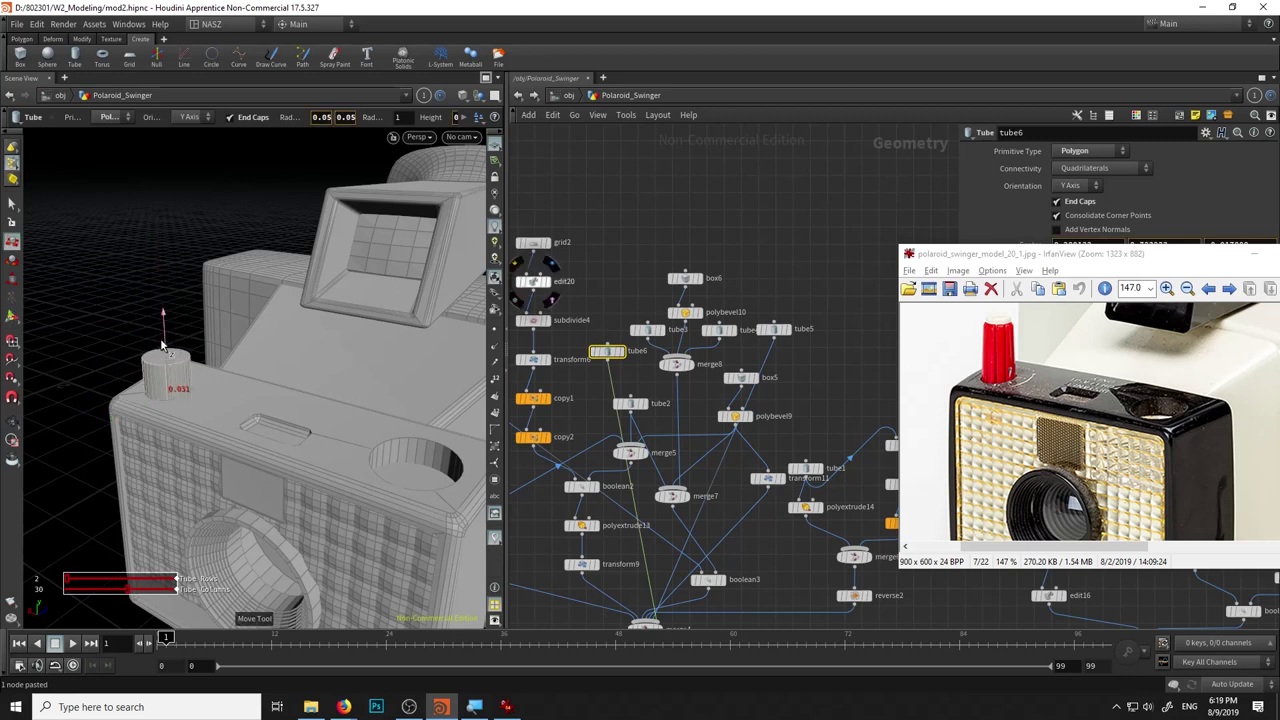
# Set tube6 height to 0.2 and radius to 0.047, seated on the body.
pyautogui.moveTo(1215, 260)
pyautogui.mouseDown()
pyautogui.moveTo(939, 150)
pyautogui.moveTo(851, 207)
pyautogui.mouseUp()
pyautogui.click(1066, 312)
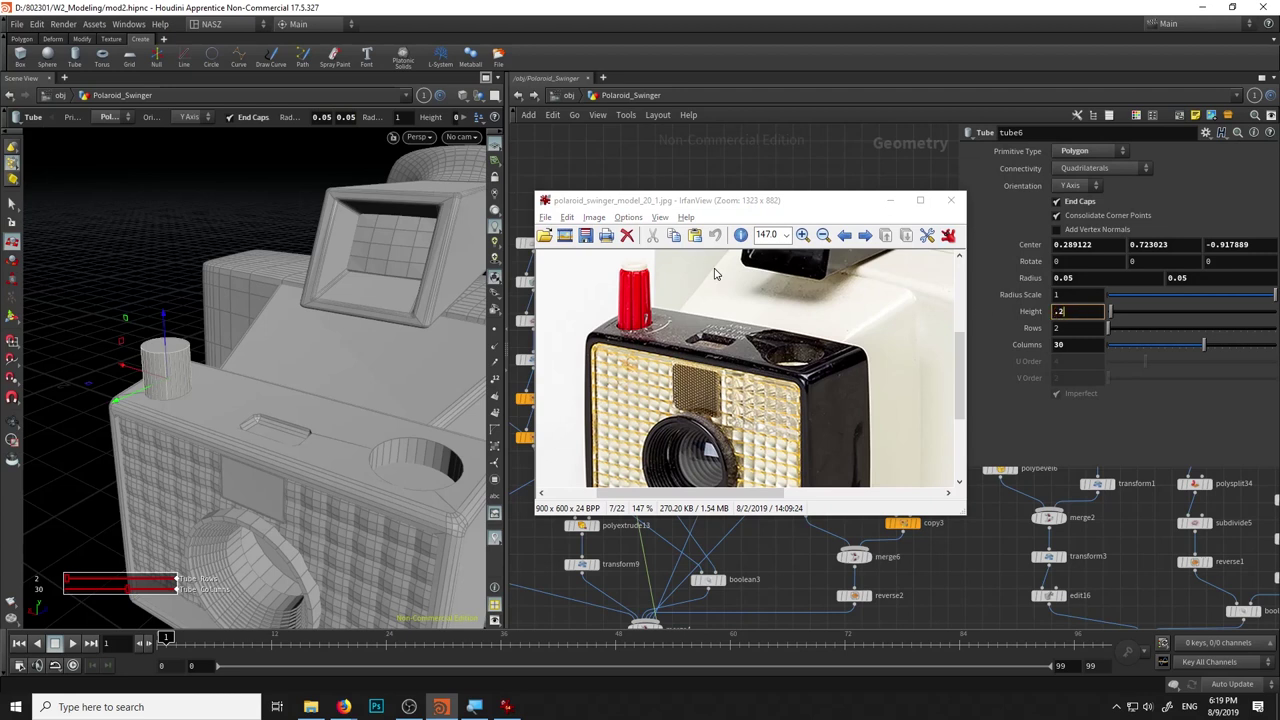
pyautogui.moveTo(159, 354)
pyautogui.mouseDown()
pyautogui.moveTo(182, 273)
pyautogui.moveTo(170, 258)
pyautogui.mouseUp()
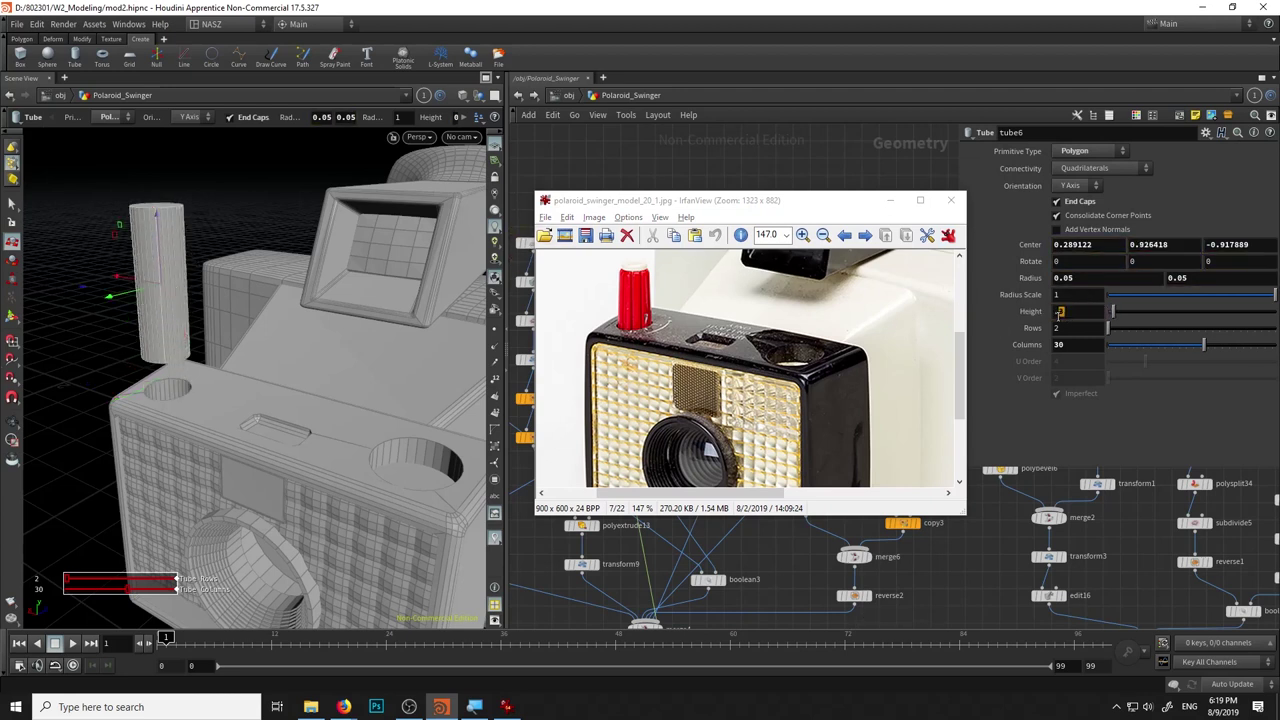
pyautogui.moveTo(160, 250)
pyautogui.mouseDown()
pyautogui.moveTo(208, 447)
pyautogui.moveTo(225, 440)
pyautogui.mouseUp()
pyautogui.press('Escape')
pyautogui.press('Return')
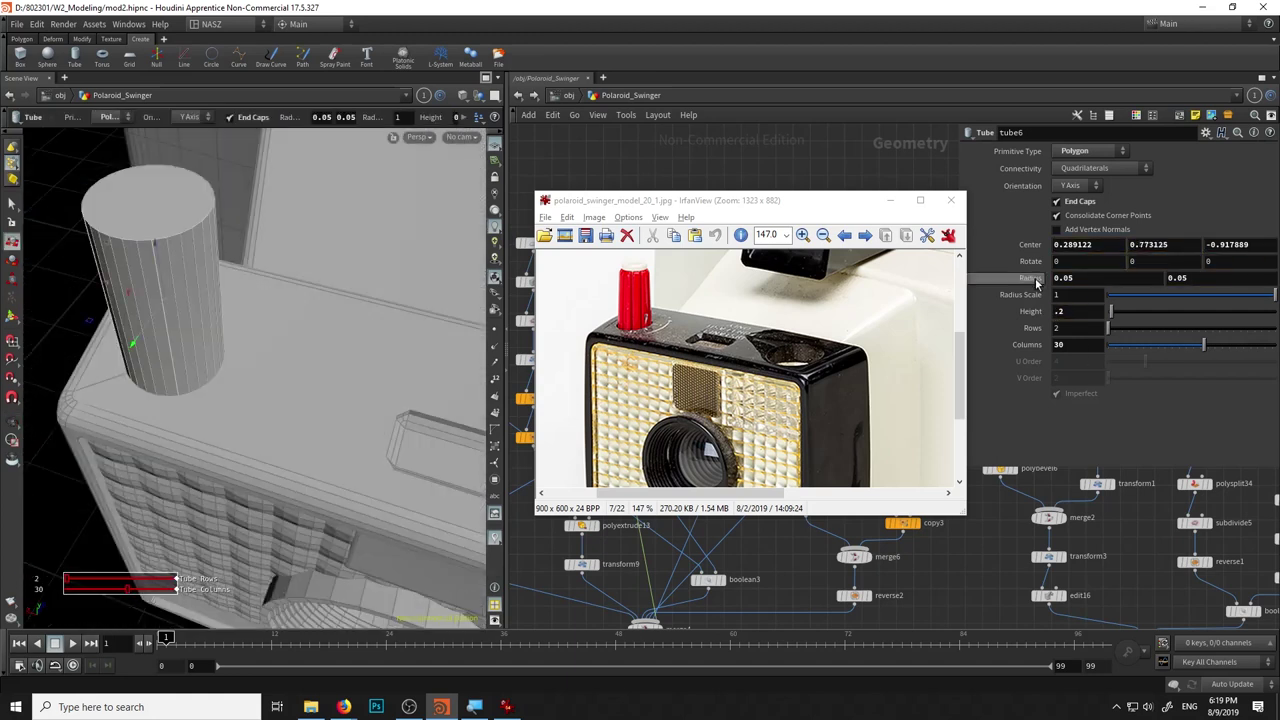
pyautogui.moveTo(1036, 284); pyautogui.dragTo(1000, 345, button='middle')
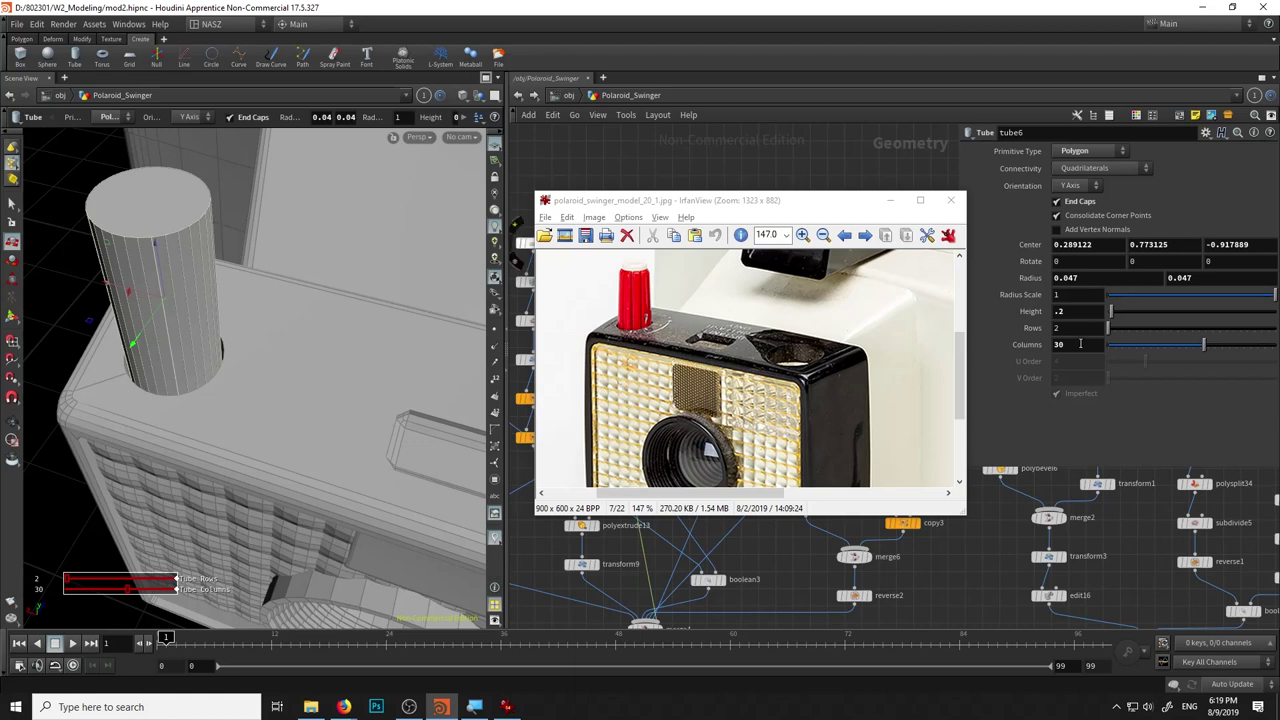
pyautogui.write('12')
# Give the tube 12 sides and view it from a lower side angle.
pyautogui.press('Return')
pyautogui.keyDown('alt'); pyautogui.moveTo(290, 235); pyautogui.dragTo(170, 253); pyautogui.keyUp('alt')
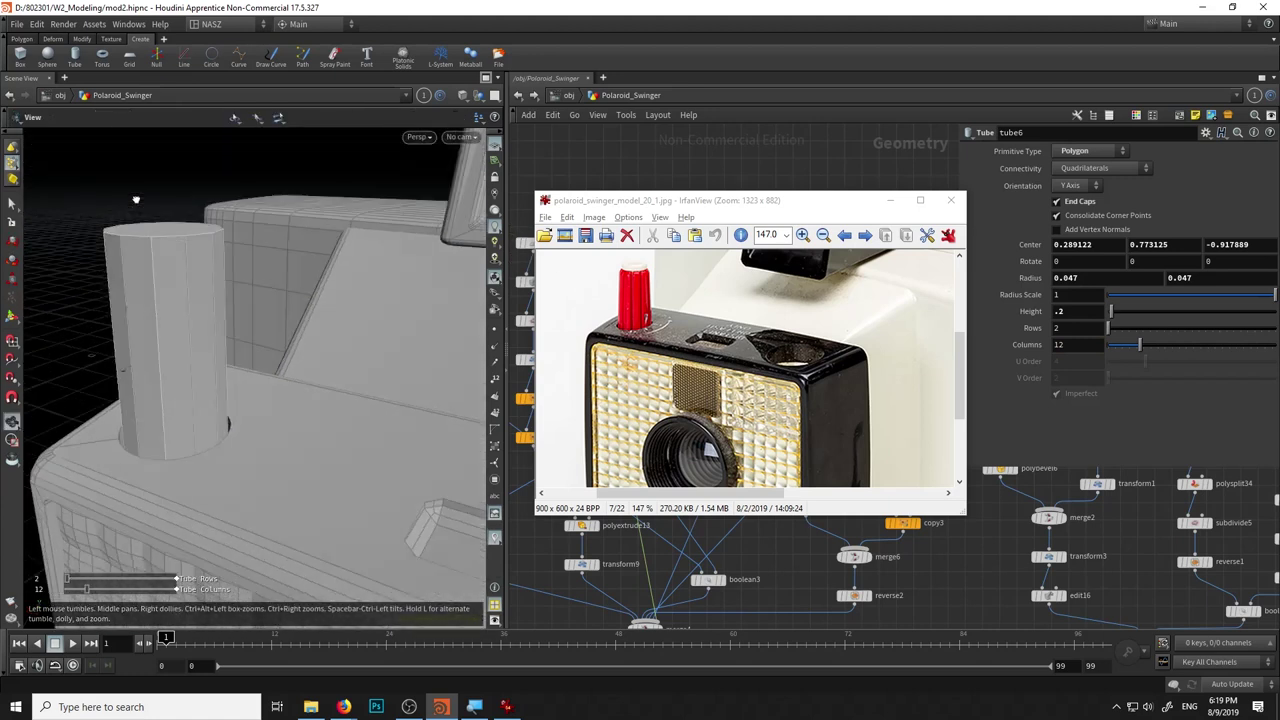
pyautogui.press('Escape')
pyautogui.moveTo(170, 253); pyautogui.dragTo(141, 258)
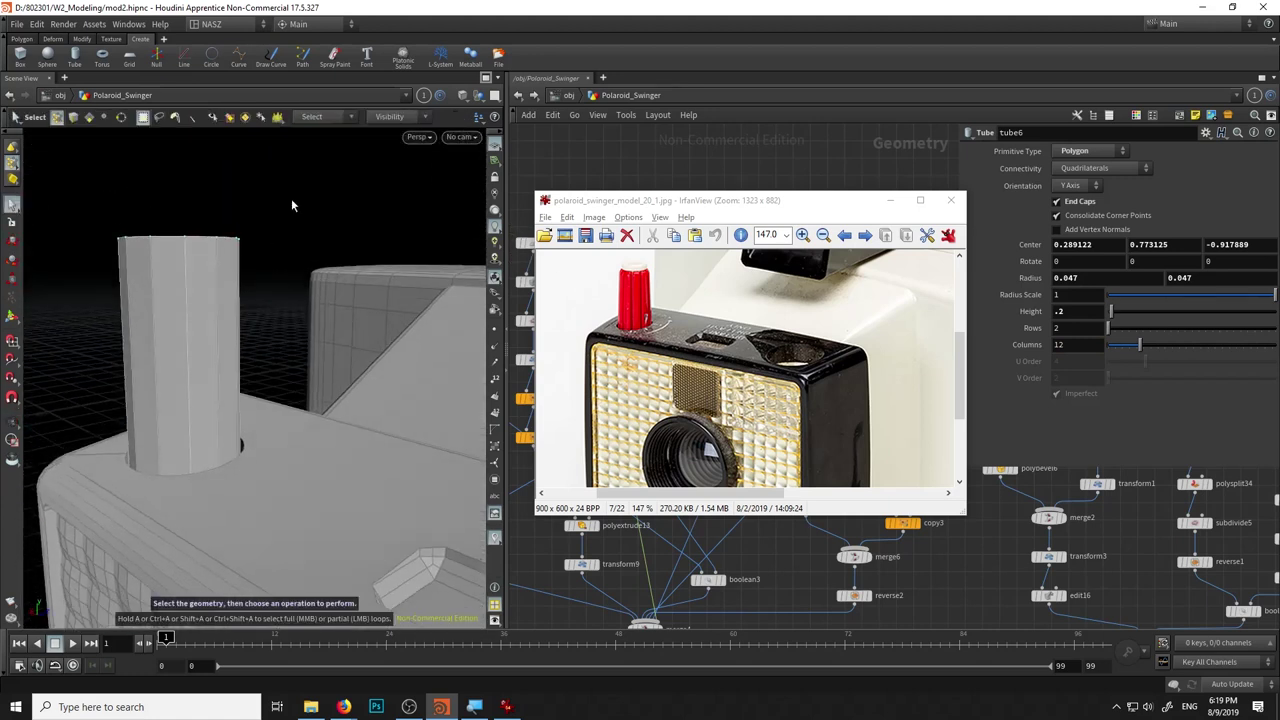
pyautogui.press('s')
# Taper the tube by narrowing its top radius to about 0.031 against 0.047 at the base.
pyautogui.moveTo(865, 212)
pyautogui.mouseDown()
pyautogui.moveTo(901, 414)
pyautogui.moveTo(930, 417)
pyautogui.mouseUp()
pyautogui.moveTo(1095, 296)
pyautogui.mouseDown(button='middle')
pyautogui.moveTo(1118, 302)
pyautogui.moveTo(1073, 302)
pyautogui.mouseUp(button='middle')
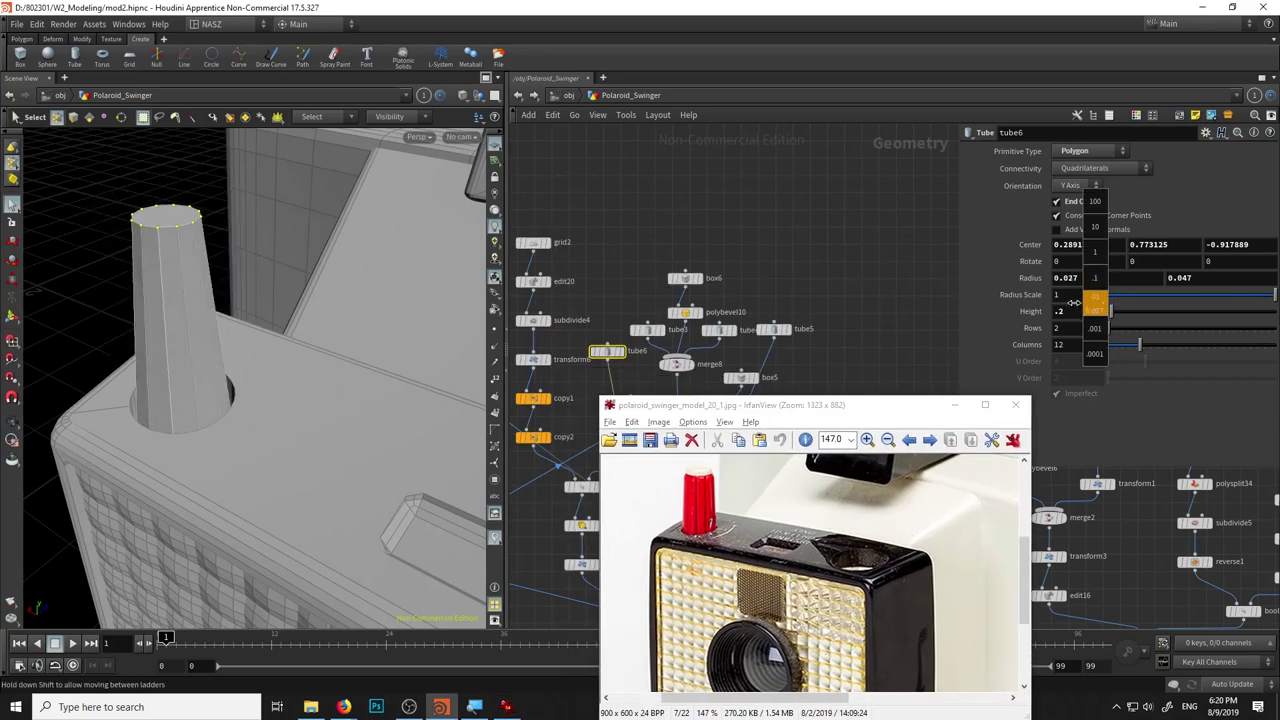
pyautogui.moveTo(1073, 302)
pyautogui.mouseDown(button='middle')
pyautogui.moveTo(1091, 281)
pyautogui.moveTo(1128, 317)
pyautogui.mouseUp(button='middle')
pyautogui.keyDown('alt'); pyautogui.moveTo(250, 300); pyautogui.dragTo(60, 179); pyautogui.keyUp('alt')
pyautogui.click(12, 205)
pyautogui.press('Tab')
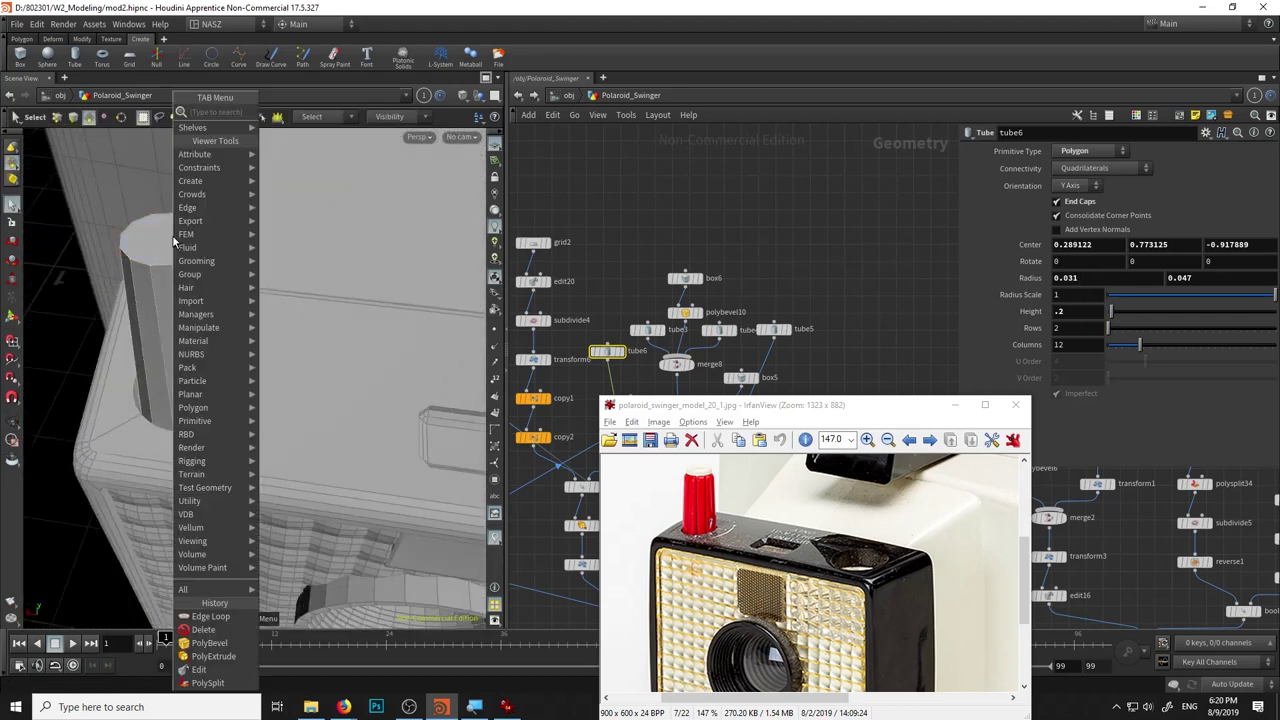
# Inset the tube's top cap by 0.009, then sink it by -0.0088 into a dish.
pyautogui.click(229, 656)
pyautogui.moveTo(1074, 234)
pyautogui.mouseDown(button='middle')
pyautogui.moveTo(1079, 280)
pyautogui.moveTo(520, 363)
pyautogui.mouseUp(button='middle')
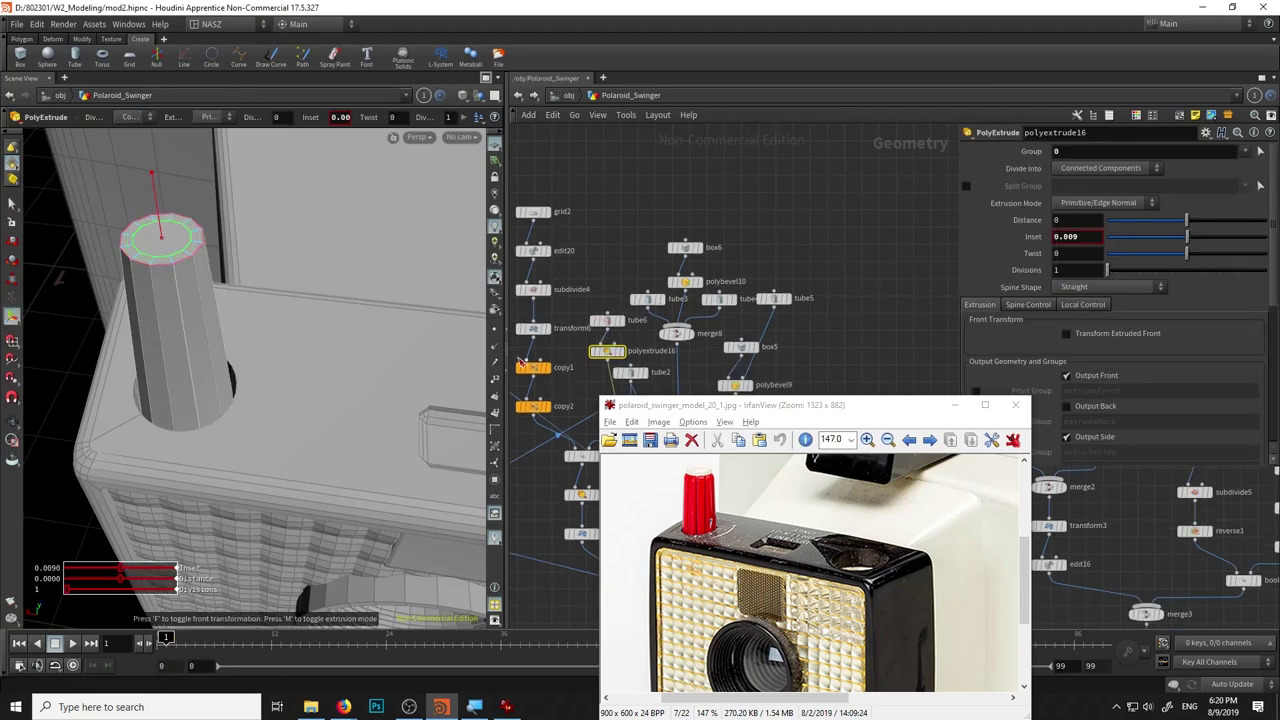
pyautogui.press('Tab')
pyautogui.click(229, 656)
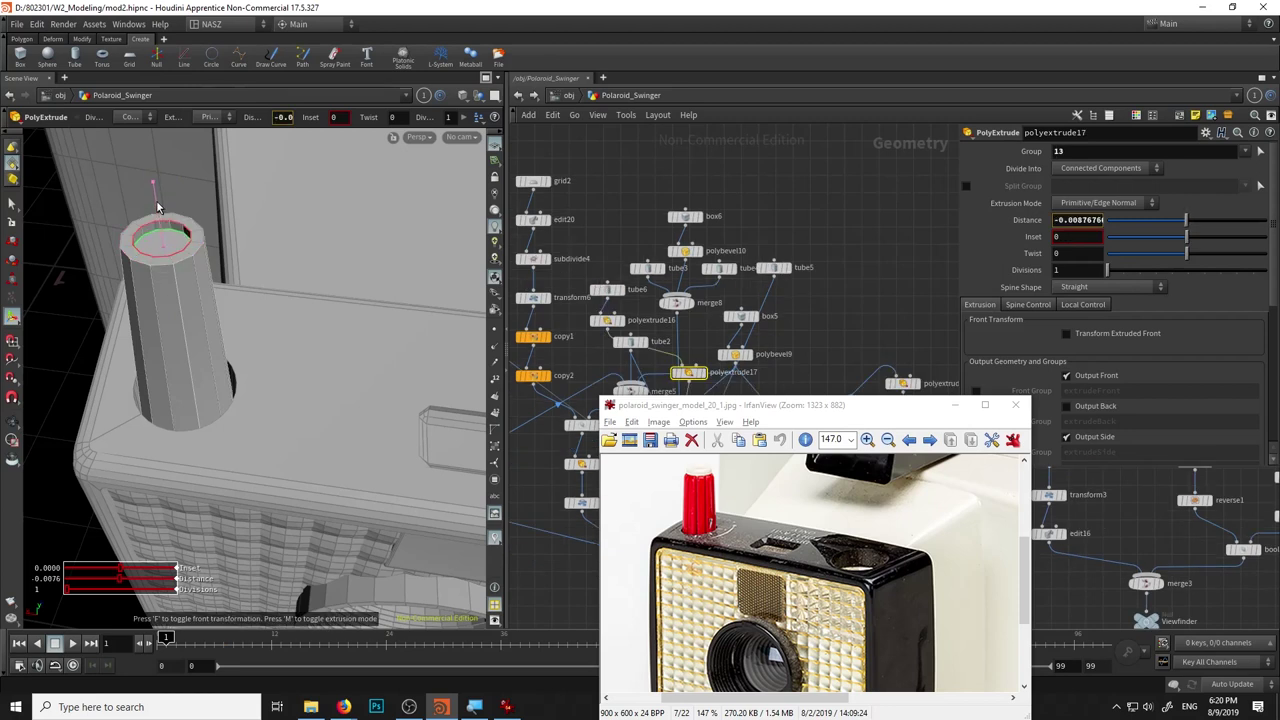
pyautogui.keyDown('alt'); pyautogui.moveTo(176, 311); pyautogui.dragTo(185, 303); pyautogui.keyUp('alt')
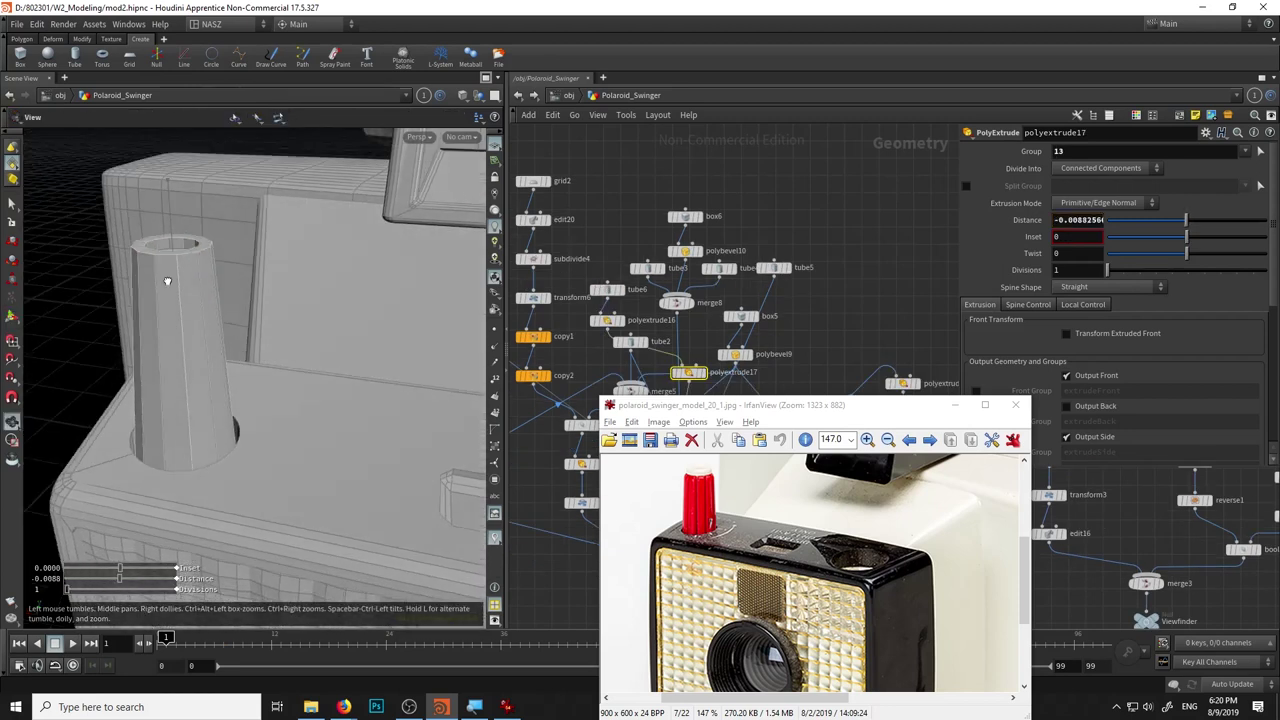
pyautogui.moveTo(698, 360); pyautogui.dragTo(686, 281, button='middle')
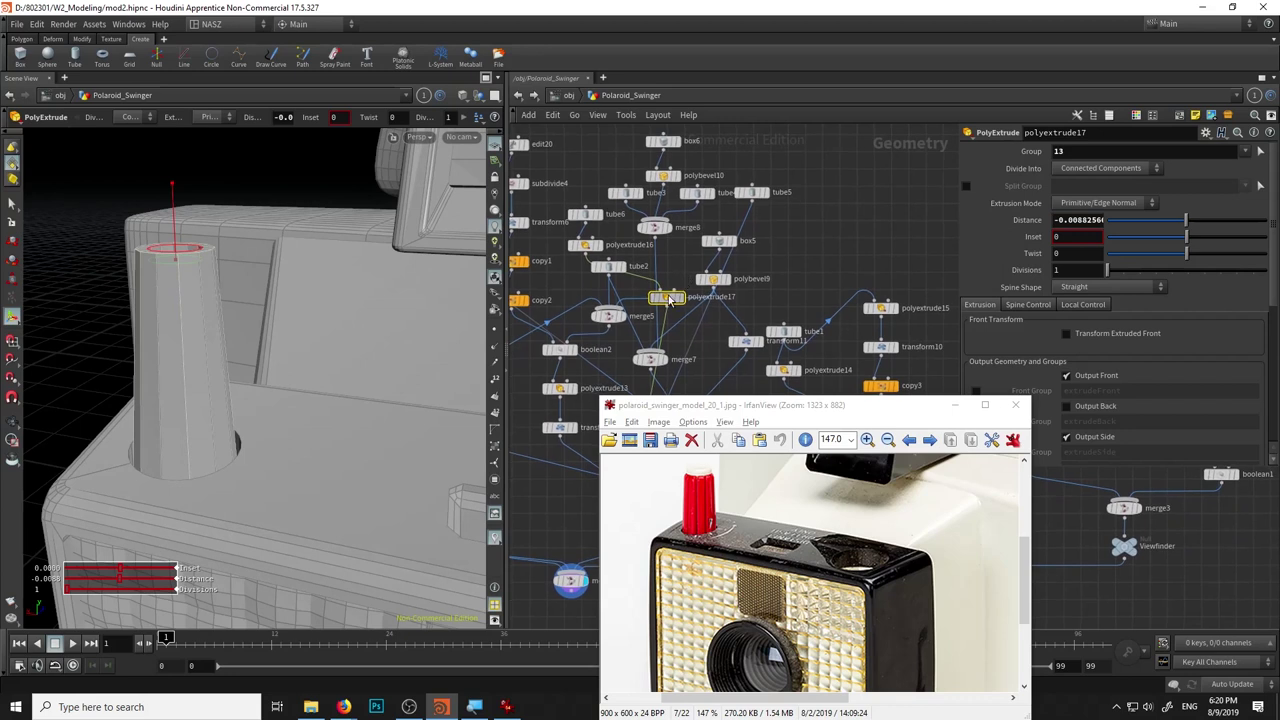
pyautogui.moveTo(842, 237); pyautogui.dragTo(842, 230)
# Display polyextrude17 and extrude the twelve side faces outward by 0.0062.
pyautogui.click(14, 204)
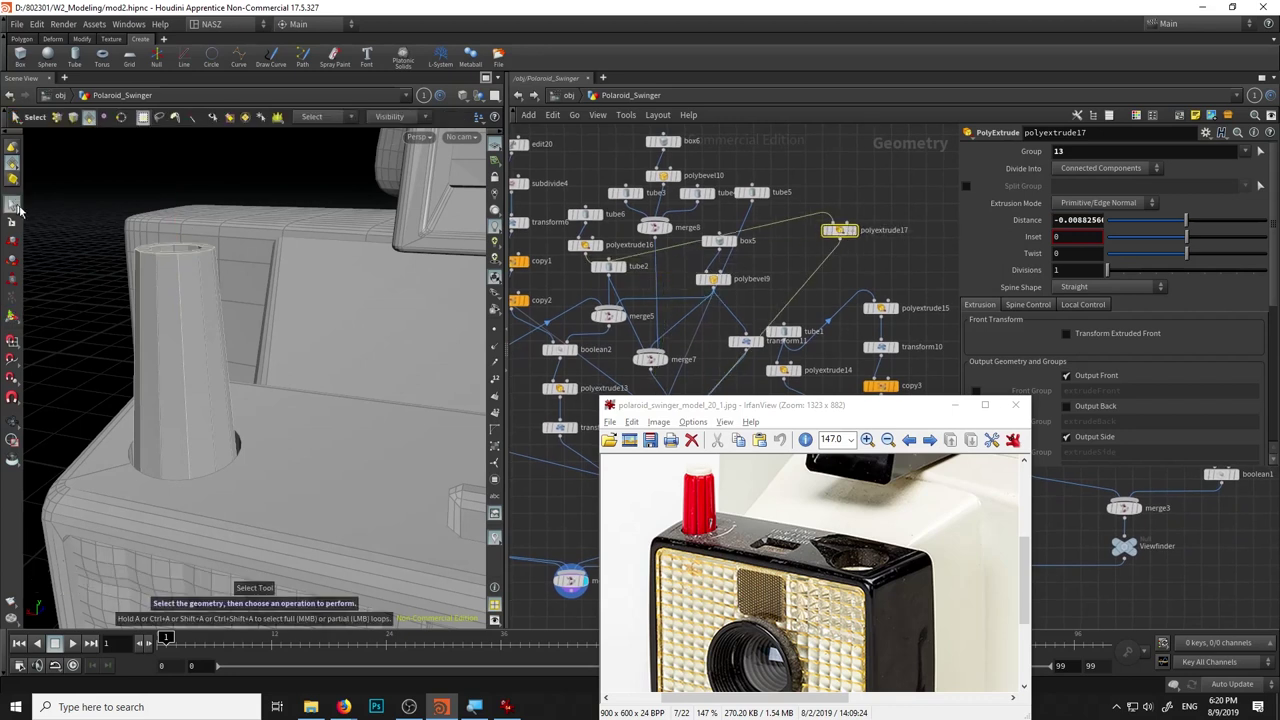
pyautogui.moveTo(256, 320)
pyautogui.keyDown('alt'); pyautogui.mouseDown()
pyautogui.moveTo(203, 263)
pyautogui.moveTo(277, 240)
pyautogui.moveTo(238, 335)
pyautogui.moveTo(191, 289)
pyautogui.mouseUp(); pyautogui.keyUp('alt')
pyautogui.click(855, 237)
pyautogui.moveTo(260, 320)
pyautogui.keyDown('alt'); pyautogui.mouseDown()
pyautogui.moveTo(234, 337)
pyautogui.moveTo(214, 272)
pyautogui.mouseUp(); pyautogui.keyUp('alt')
pyautogui.press('Tab')
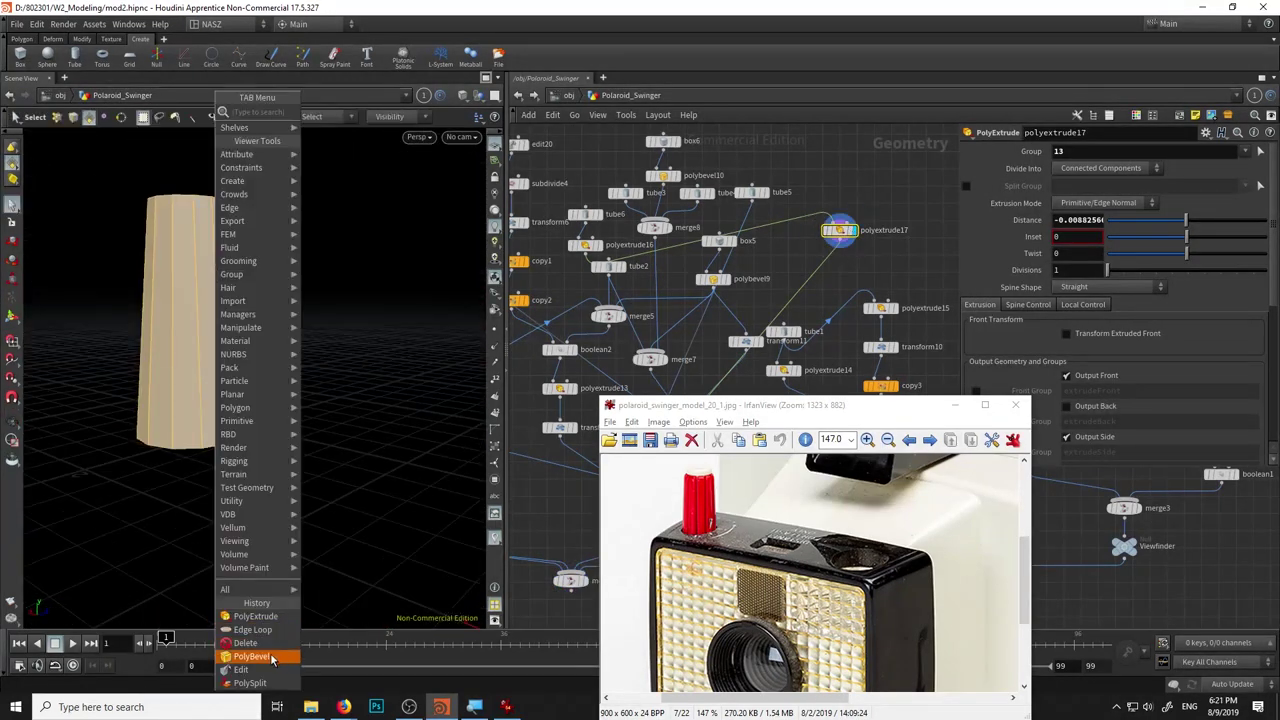
pyautogui.click(281, 621)
pyautogui.moveTo(120, 325)
pyautogui.mouseDown()
pyautogui.moveTo(106, 314)
pyautogui.moveTo(134, 377)
pyautogui.moveTo(163, 373)
pyautogui.moveTo(189, 328)
pyautogui.mouseUp()
pyautogui.moveTo(77, 328)
pyautogui.mouseDown()
pyautogui.moveTo(66, 328)
pyautogui.moveTo(304, 247)
pyautogui.moveTo(306, 206)
pyautogui.moveTo(300, 234)
pyautogui.mouseUp()
pyautogui.press('Return')
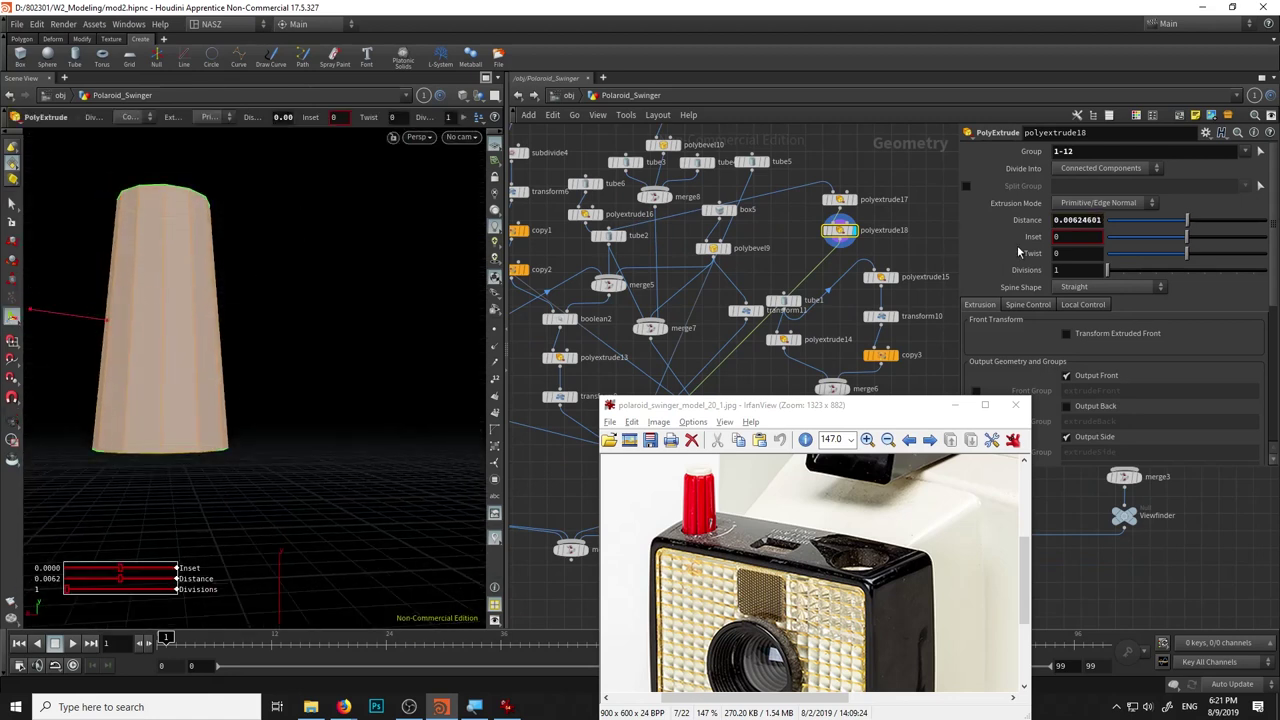
# Set the side extrusion to Divide Into Individual Elements so each face becomes a rib.
pyautogui.click(1149, 291)
pyautogui.click(1155, 290)
pyautogui.click(1135, 203)
pyautogui.click(1135, 214)
pyautogui.click(1135, 203)
pyautogui.click(1135, 214)
pyautogui.click(1138, 169)
pyautogui.click(1138, 182)
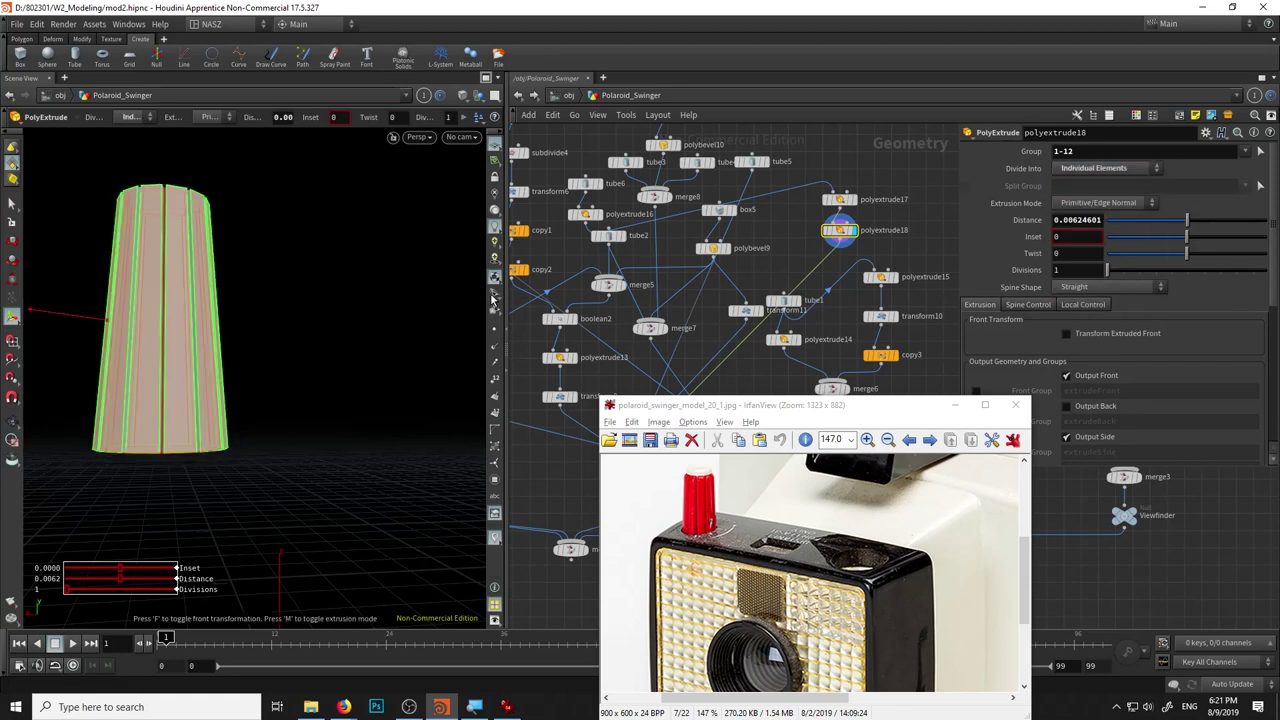
pyautogui.keyDown('alt'); pyautogui.moveTo(230, 270); pyautogui.dragTo(280, 276); pyautogui.keyUp('alt')
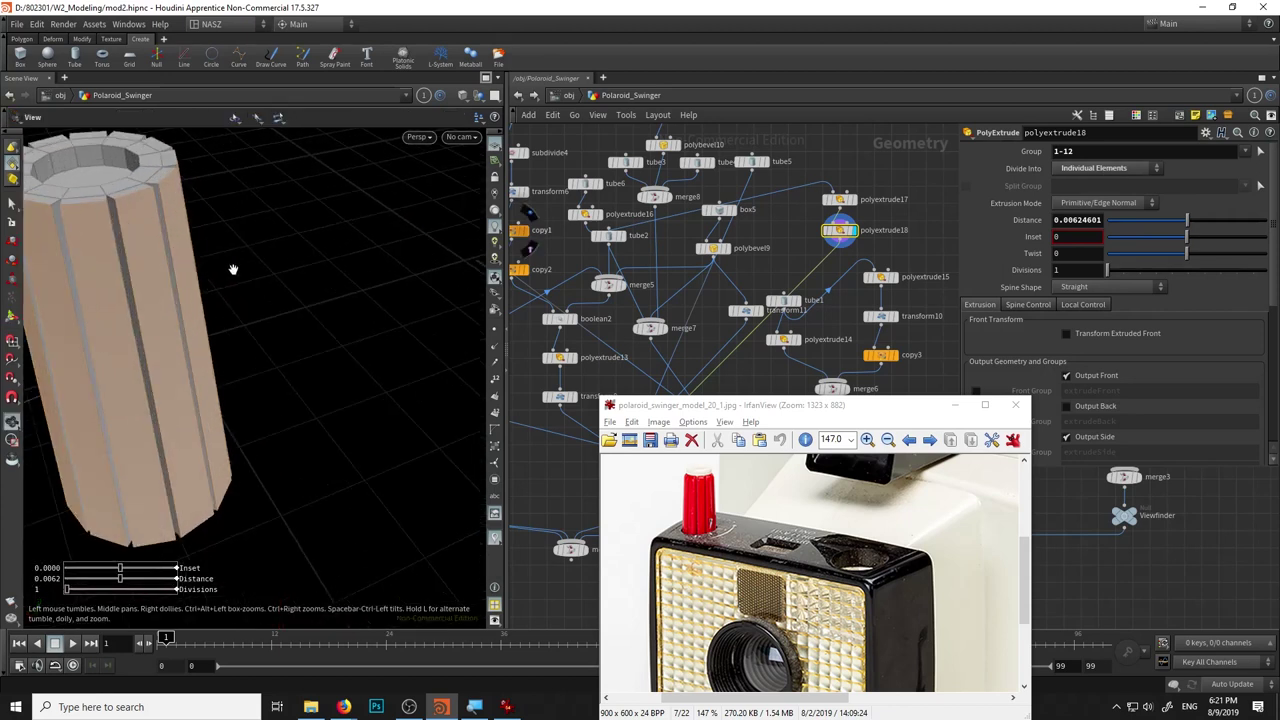
# Scale the rib faces (group 26-37) in Y to 0.9075 to shorten them.
pyautogui.press('r')
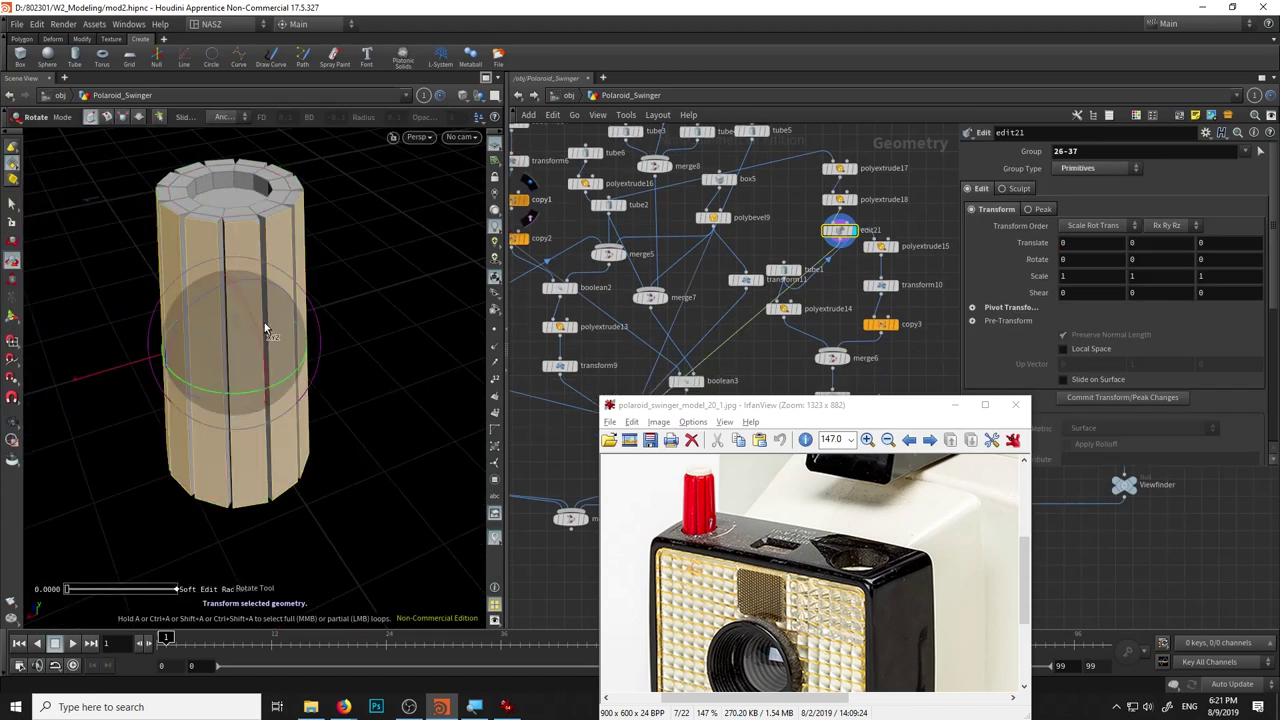
pyautogui.press('e')
pyautogui.moveTo(232, 284); pyautogui.dragTo(298, 240)
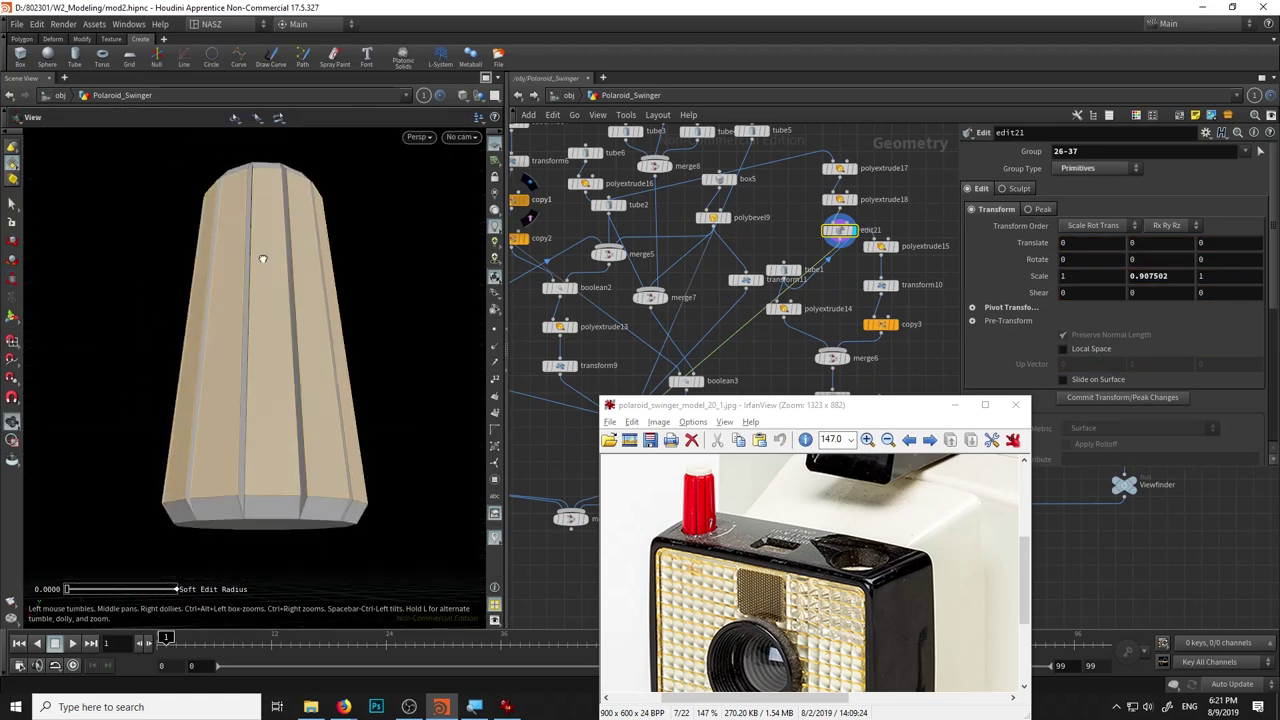
pyautogui.moveTo(298, 240)
pyautogui.keyDown('alt'); pyautogui.mouseDown()
pyautogui.moveTo(261, 316)
pyautogui.moveTo(326, 352)
pyautogui.moveTo(317, 317)
pyautogui.mouseUp(); pyautogui.keyUp('alt')
pyautogui.keyDown('alt'); pyautogui.moveTo(317, 317); pyautogui.dragTo(237, 325, button='right'); pyautogui.keyUp('alt')
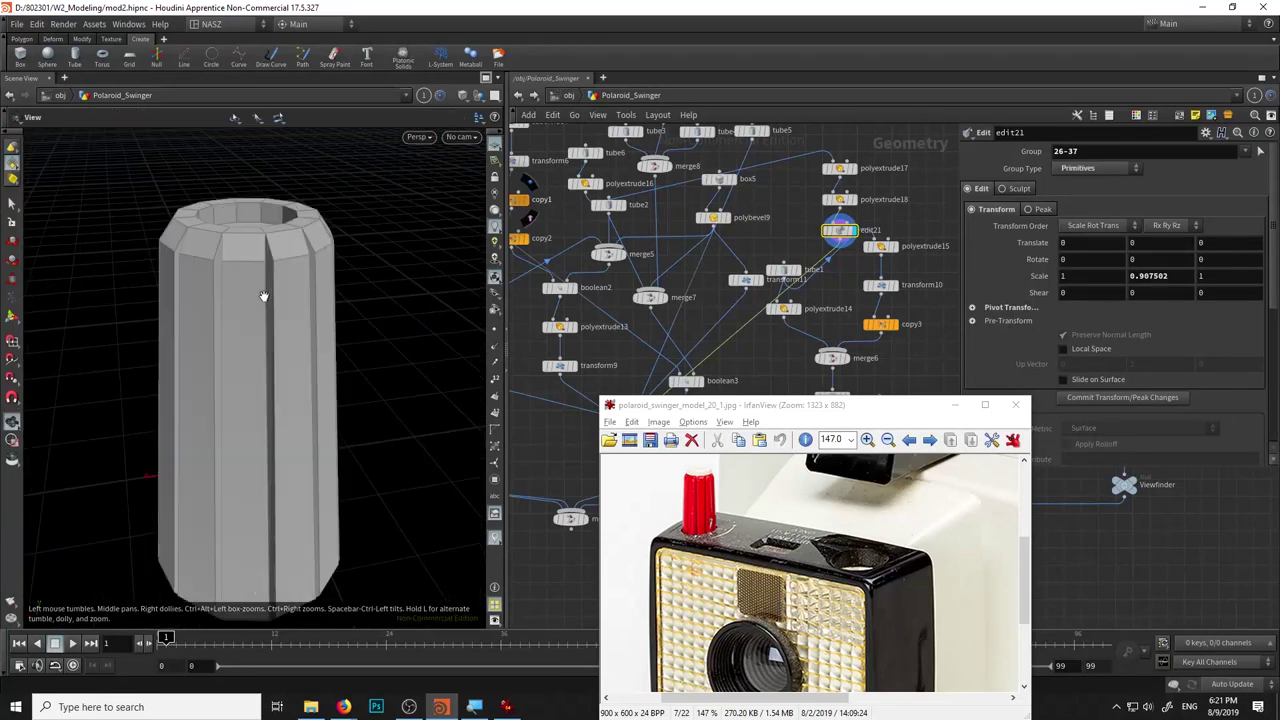
# Box-select the post's top ring and extrude it upward by about 0.009.
pyautogui.moveTo(201, 315)
pyautogui.keyDown('alt'); pyautogui.mouseDown()
pyautogui.moveTo(192, 286)
pyautogui.moveTo(437, 323)
pyautogui.mouseUp(); pyautogui.keyUp('alt')
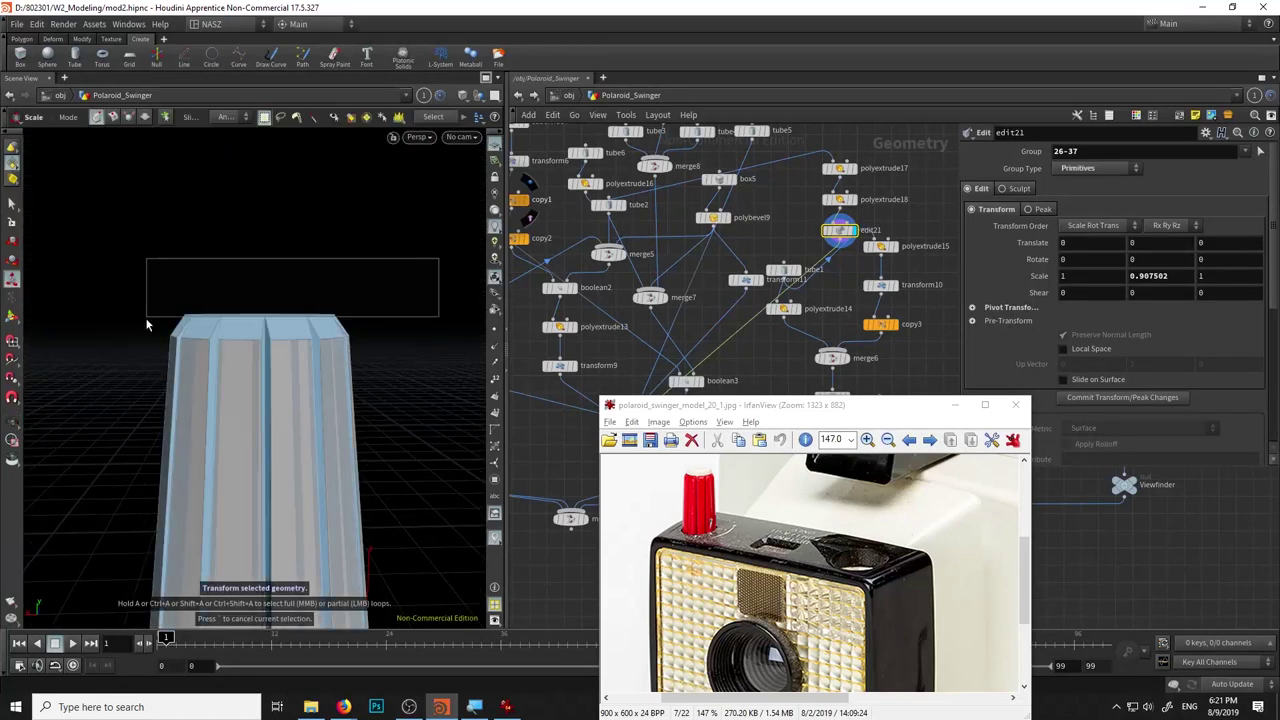
pyautogui.keyDown('alt'); pyautogui.moveTo(338, 308); pyautogui.dragTo(278, 308); pyautogui.keyUp('alt')
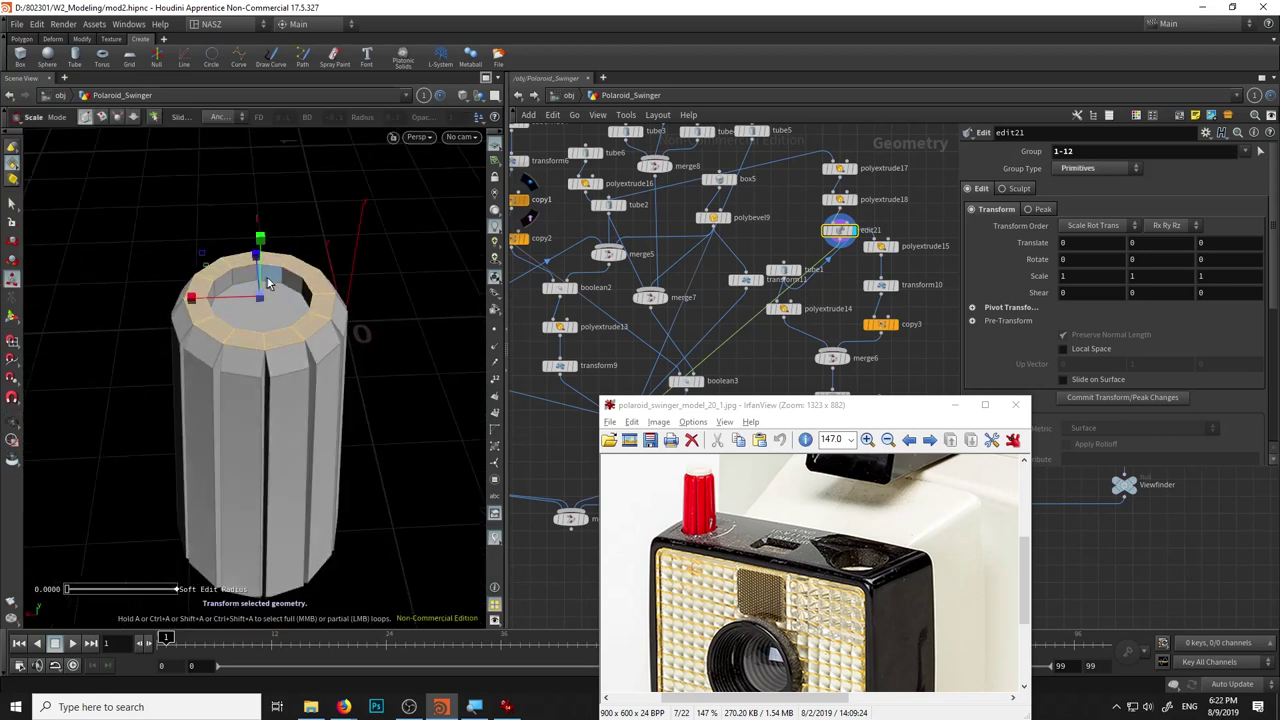
pyautogui.press('Tab')
pyautogui.click(326, 620)
pyautogui.moveTo(217, 246)
pyautogui.mouseDown()
pyautogui.moveTo(206, 193)
pyautogui.moveTo(282, 300)
pyautogui.mouseUp()
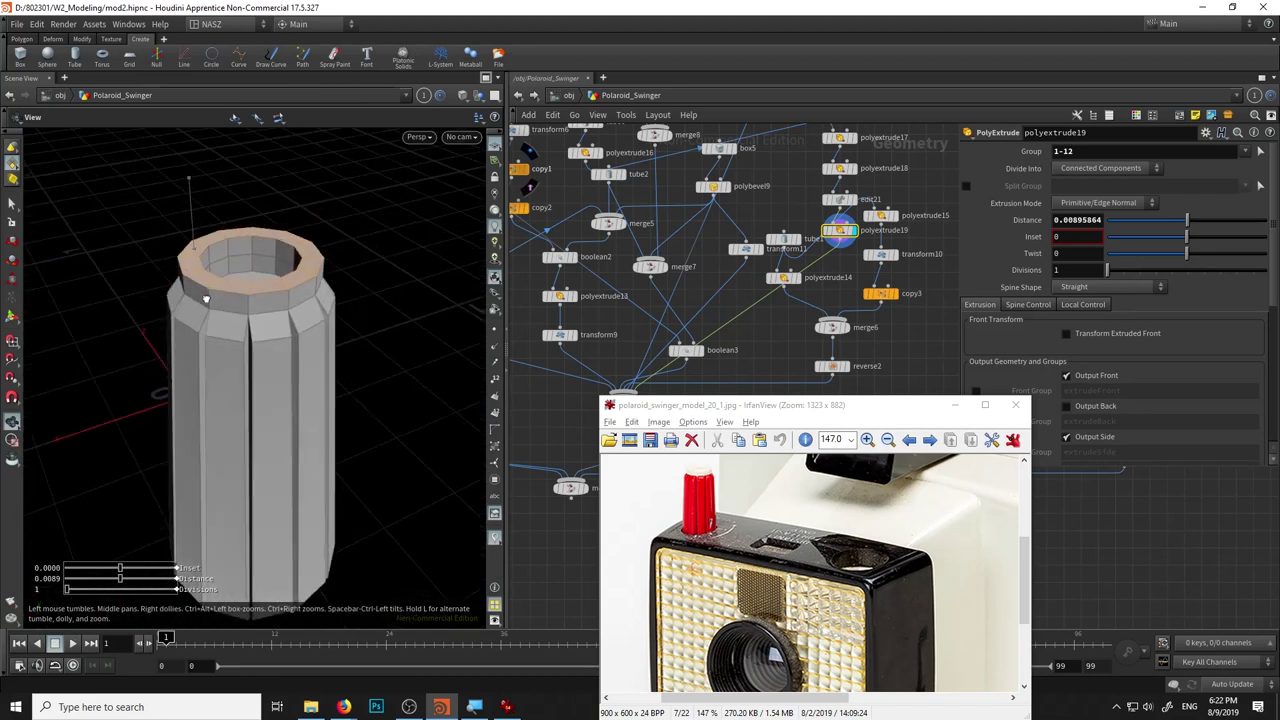
pyautogui.press('s')
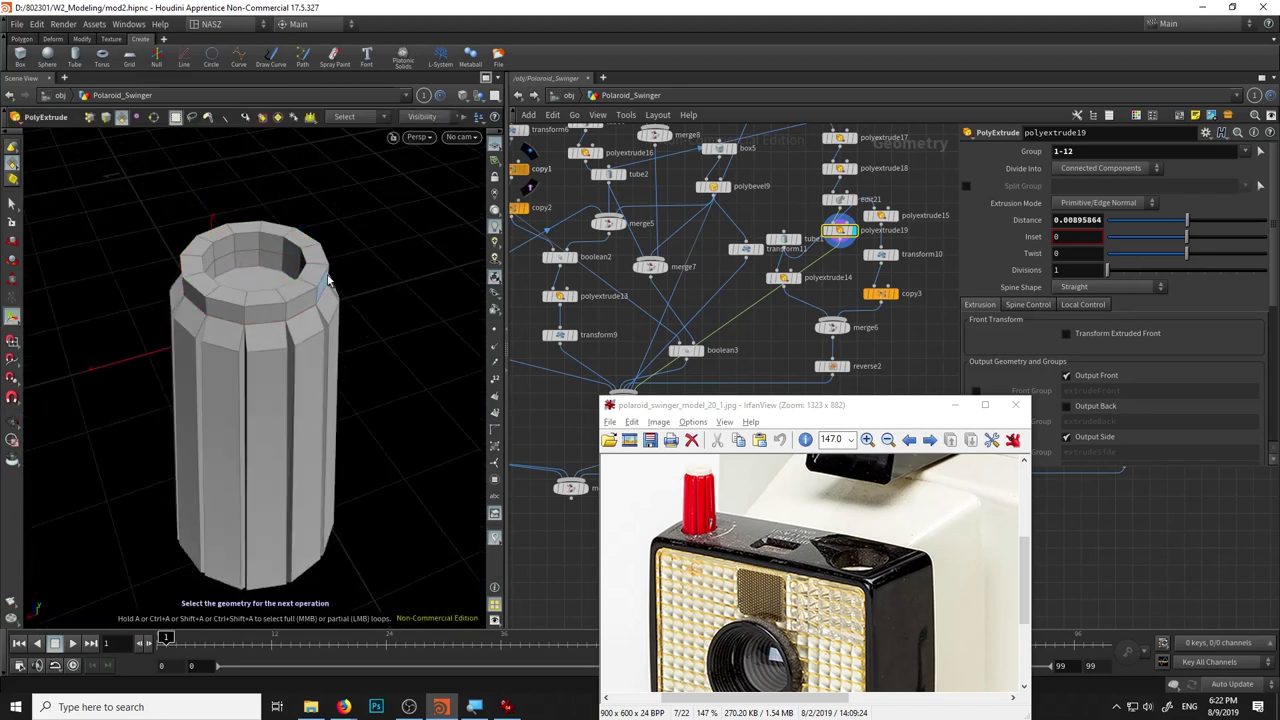
# Add a PolyBevel on the raised collar's top rim edges.
pyautogui.keyDown('alt'); pyautogui.moveTo(214, 304); pyautogui.dragTo(225, 330); pyautogui.keyUp('alt')
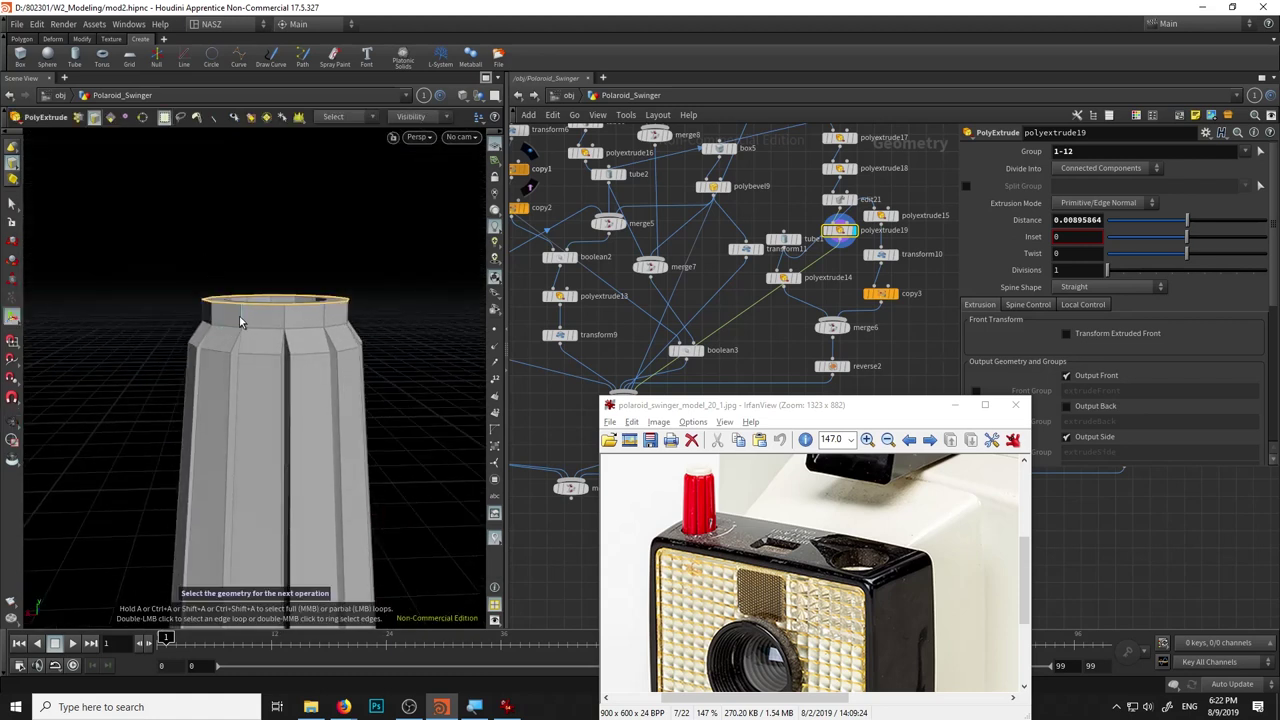
pyautogui.moveTo(239, 316)
pyautogui.mouseDown()
pyautogui.moveTo(143, 353)
pyautogui.moveTo(294, 314)
pyautogui.moveTo(245, 314)
pyautogui.moveTo(280, 263)
pyautogui.mouseUp()
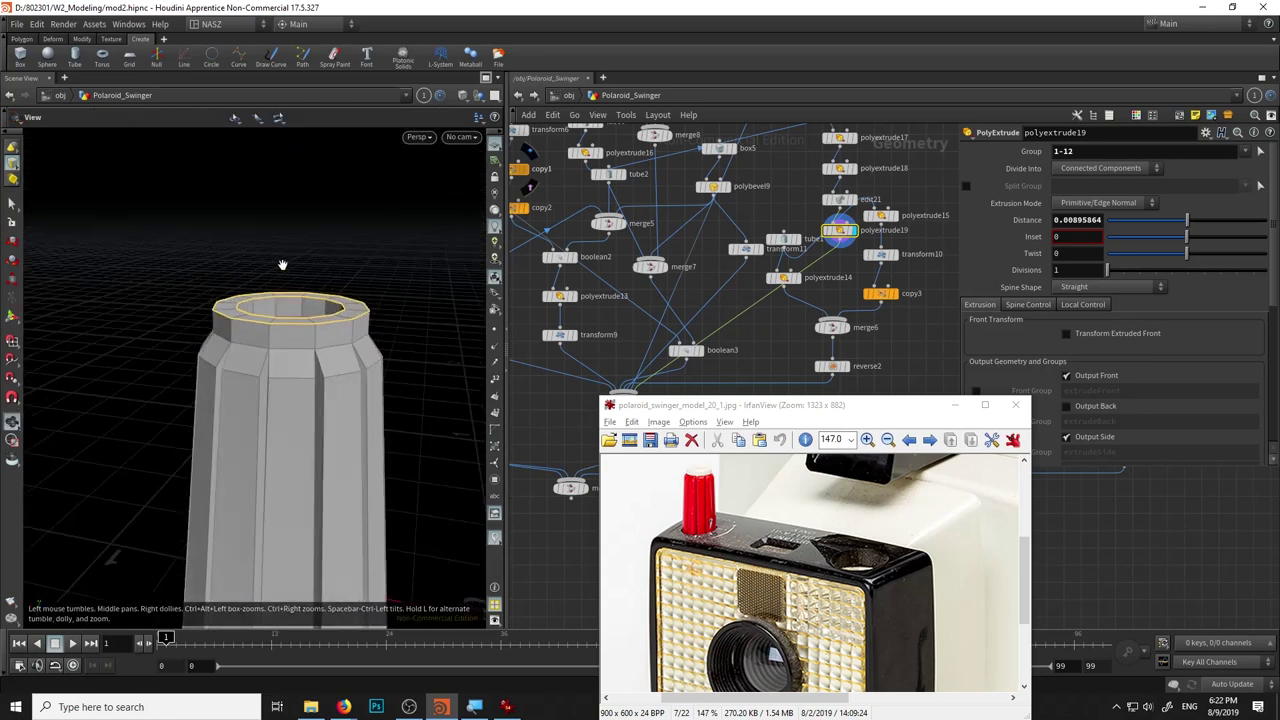
pyautogui.moveTo(326, 391)
pyautogui.mouseDown()
pyautogui.moveTo(315, 397)
pyautogui.moveTo(330, 425)
pyautogui.mouseUp()
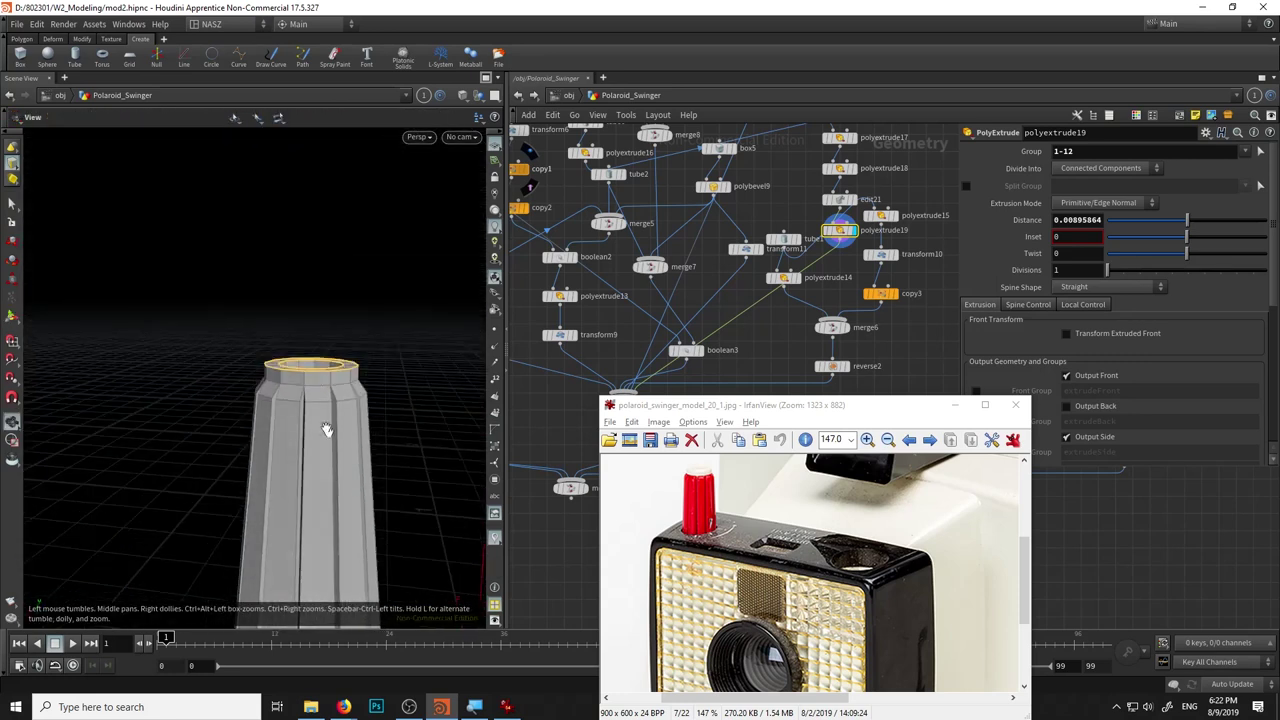
pyautogui.press('Tab')
pyautogui.click(380, 657)
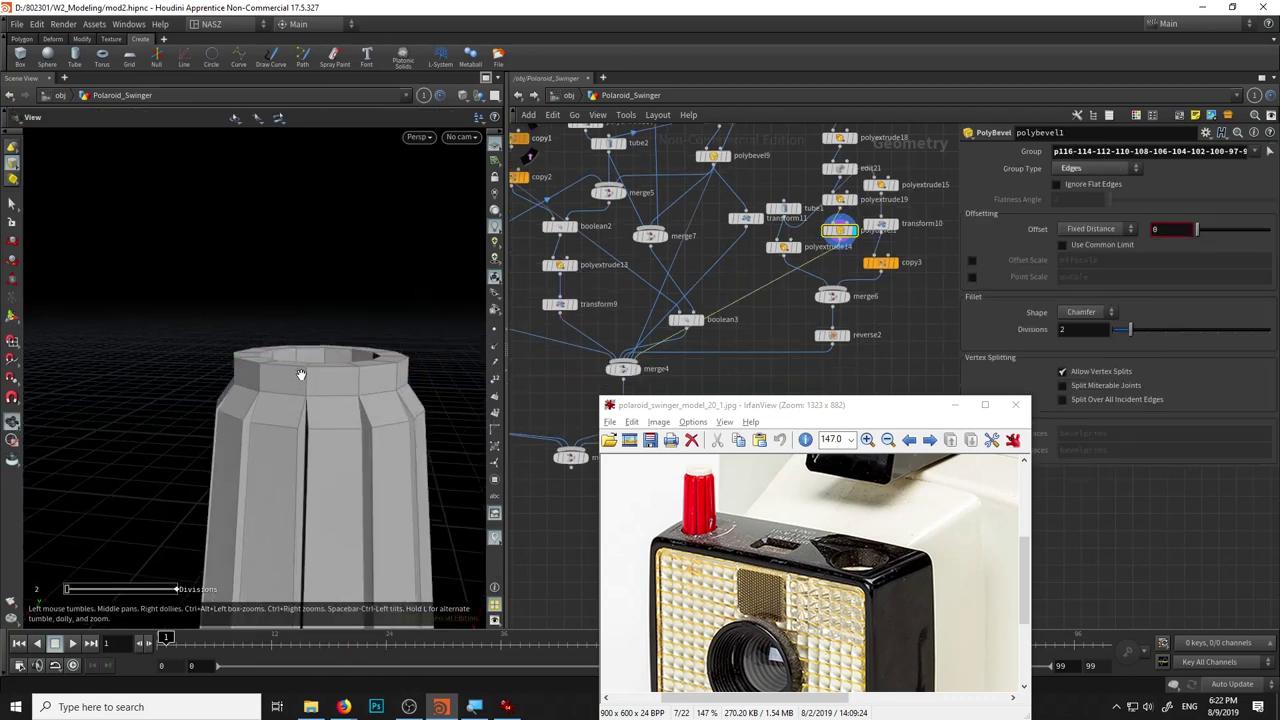
# Set the rim bevel to a rounded 0.002 offset with 3 divisions.
pyautogui.moveTo(1160, 228)
pyautogui.mouseDown(button='middle')
pyautogui.moveTo(1190, 273)
pyautogui.moveTo(1157, 228)
pyautogui.mouseUp(button='middle')
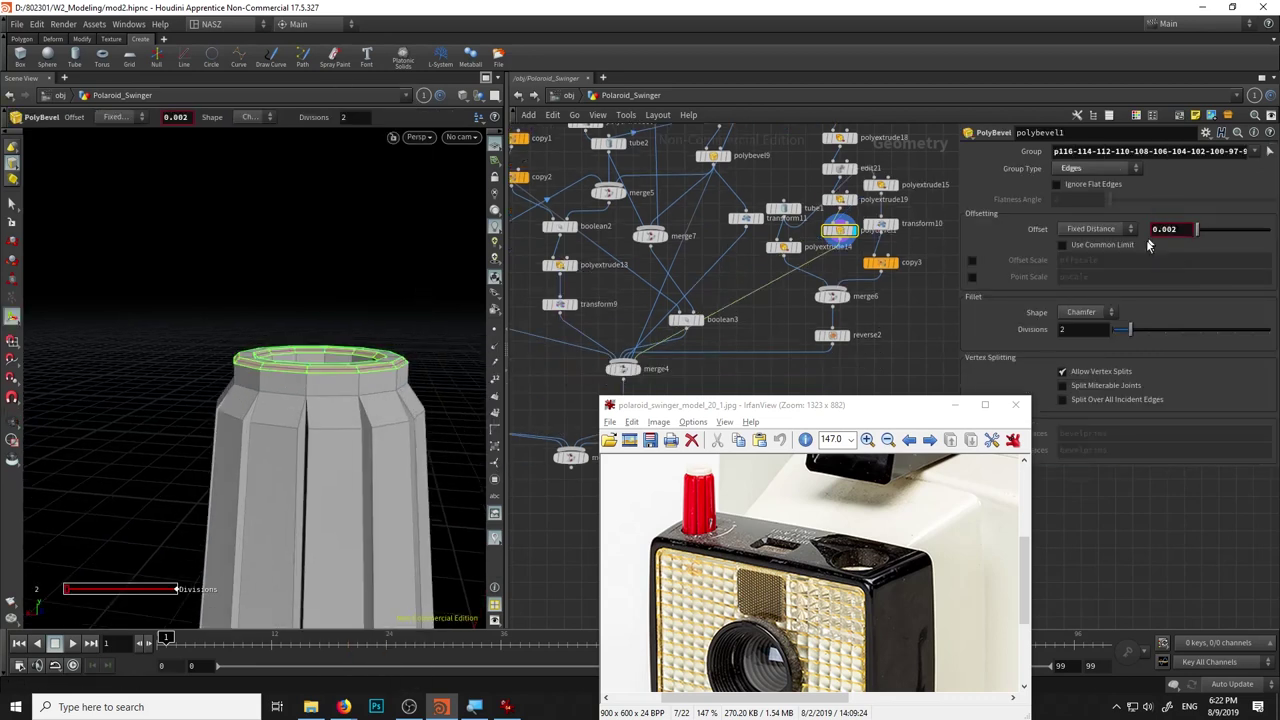
pyautogui.click(1088, 381)
pyautogui.moveTo(1130, 330); pyautogui.dragTo(1150, 338)
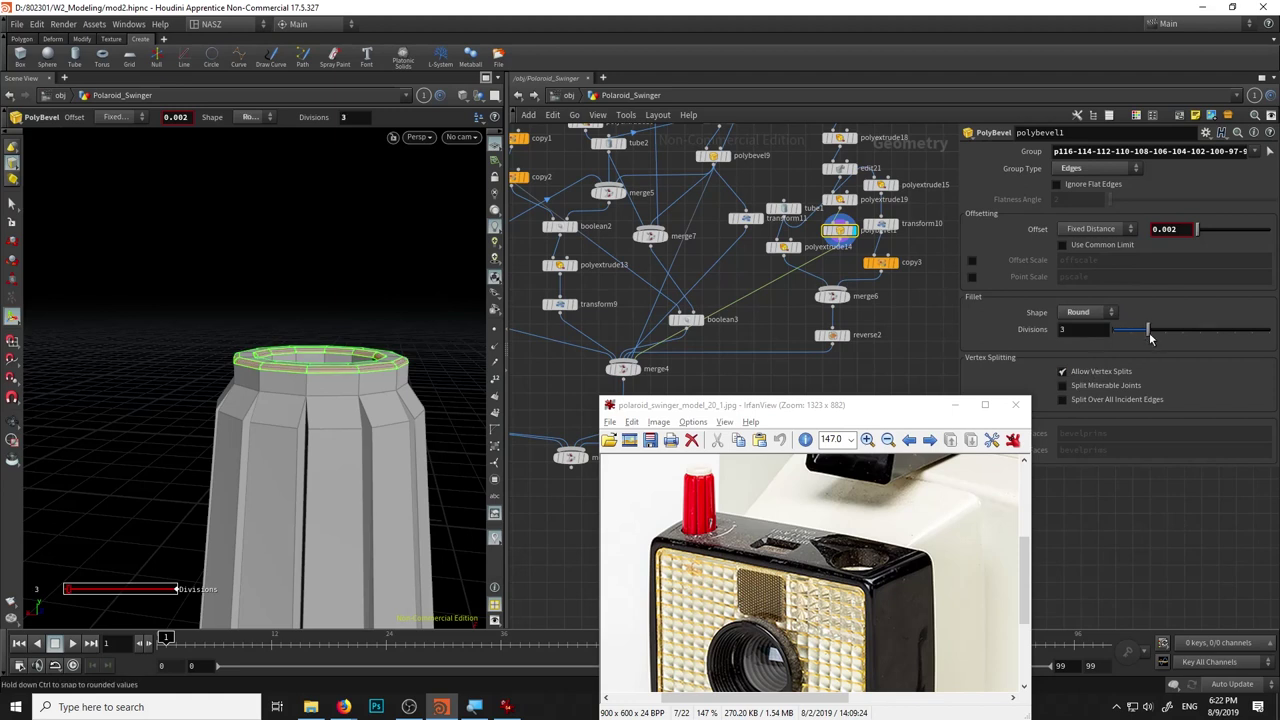
pyautogui.press('s')
pyautogui.moveTo(415, 291)
pyautogui.keyDown('alt'); pyautogui.mouseDown()
pyautogui.moveTo(320, 343)
pyautogui.moveTo(405, 326)
pyautogui.mouseUp(); pyautogui.keyUp('alt')
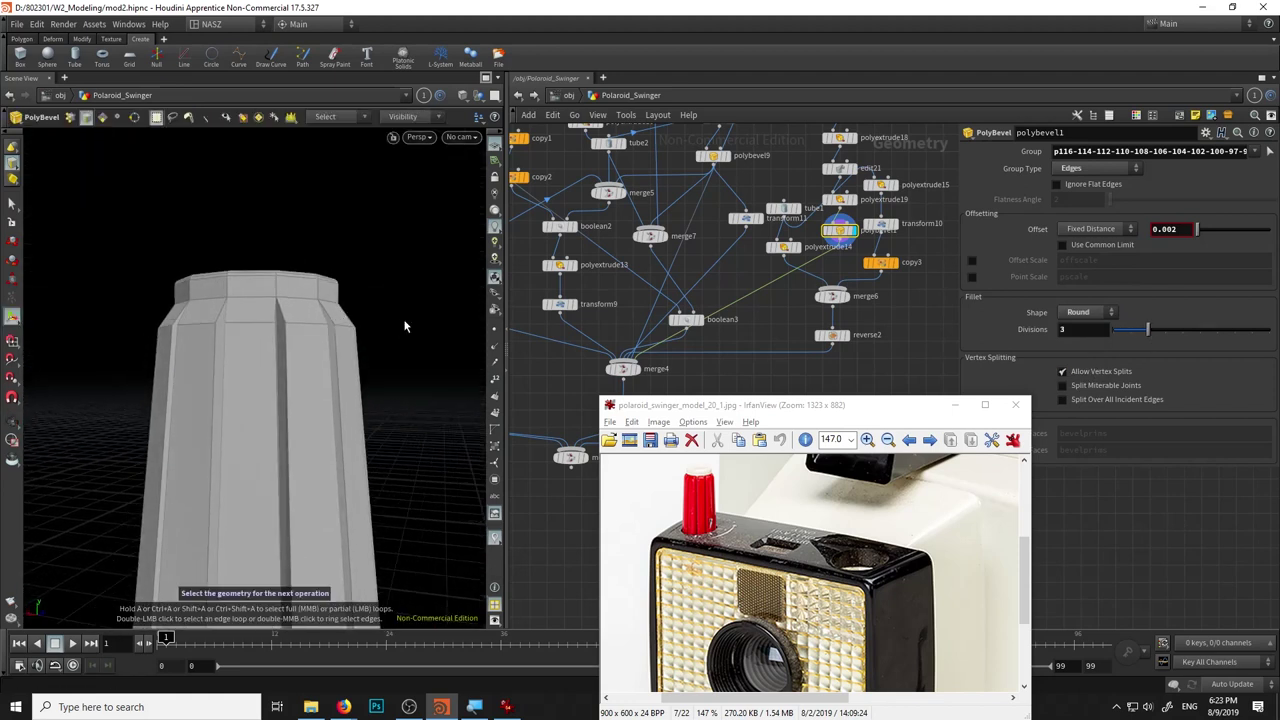
pyautogui.keyDown('alt'); pyautogui.moveTo(398, 326); pyautogui.dragTo(276, 346); pyautogui.keyUp('alt')
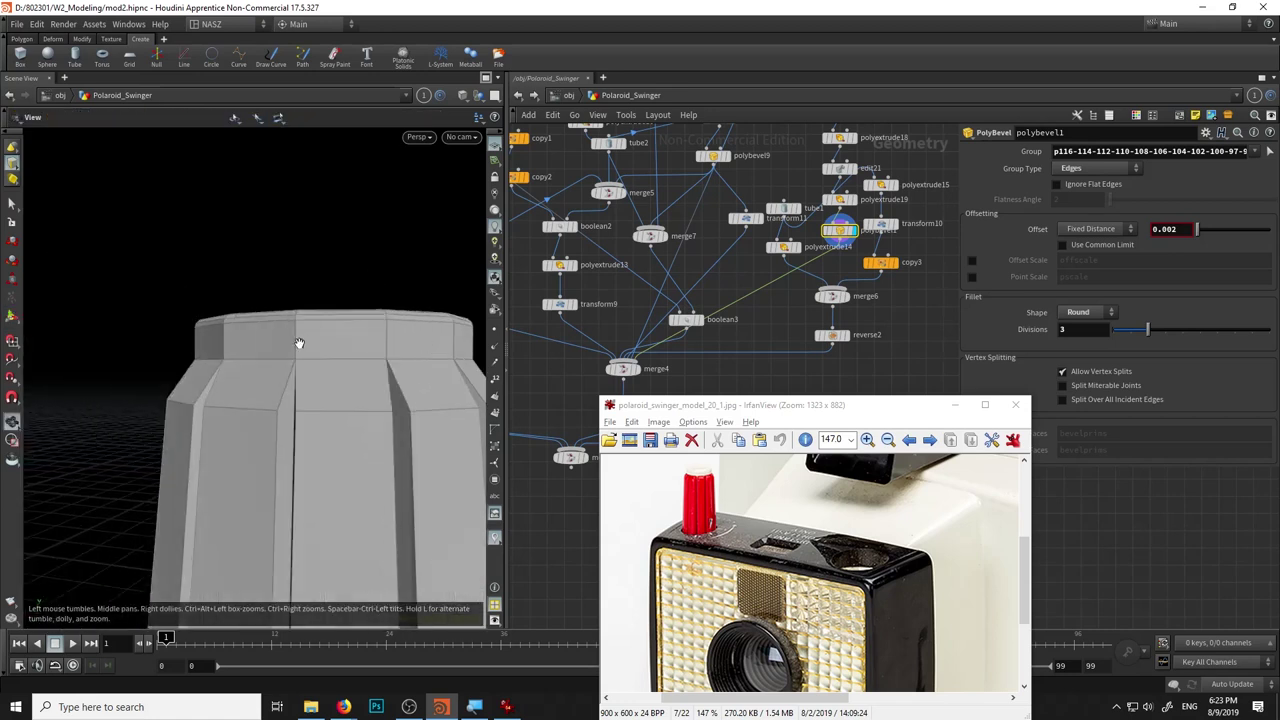
# Cut an edge loop near the top of the tapered knob.
pyautogui.press('Tab')
pyautogui.write('ed')
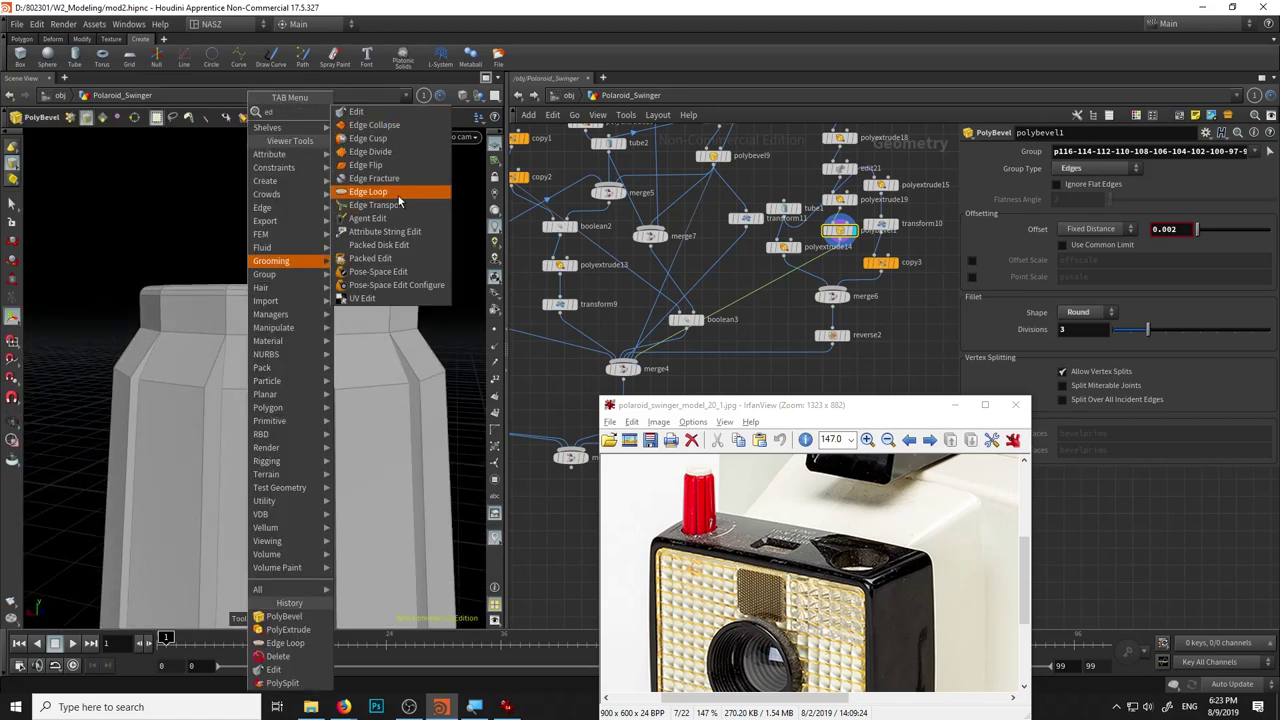
pyautogui.click(397, 194)
pyautogui.click(317, 337)
pyautogui.press('Escape')
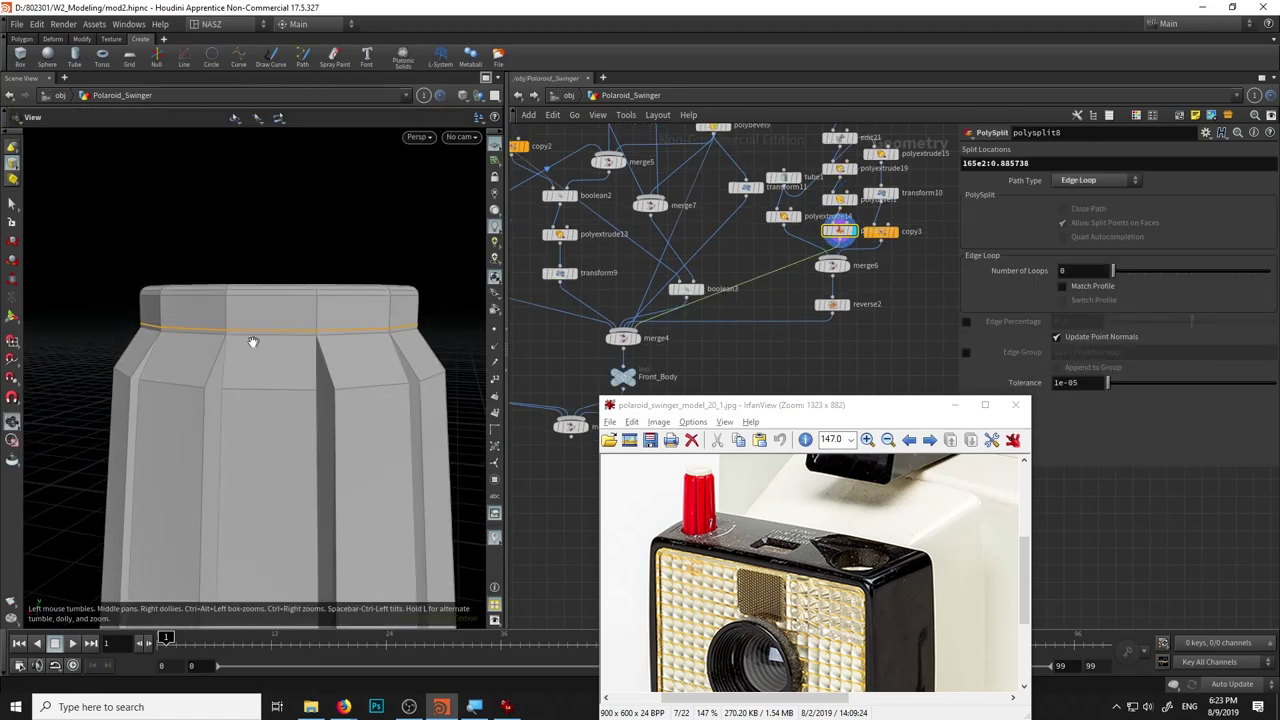
pyautogui.moveTo(317, 337); pyautogui.dragTo(339, 352)
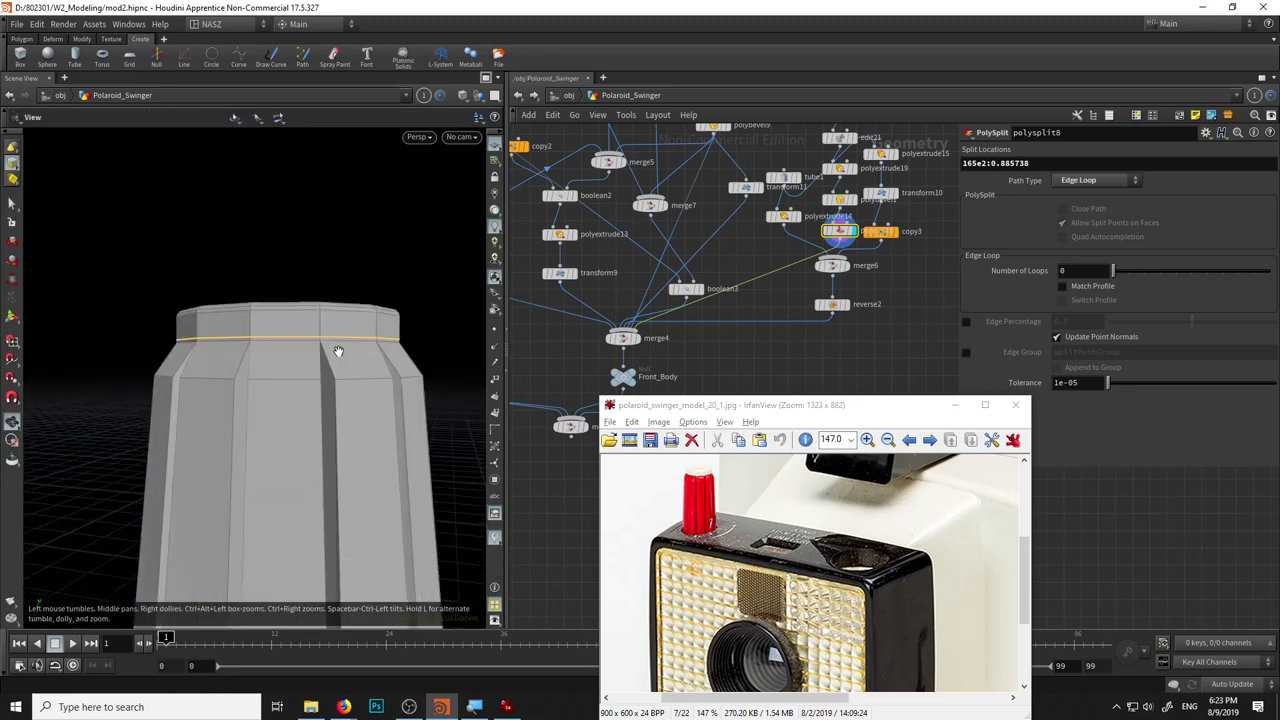
pyautogui.press('s')
# In the right side view, select a loop of faces around the knob.
pyautogui.click(418, 136)
pyautogui.click(520, 205)
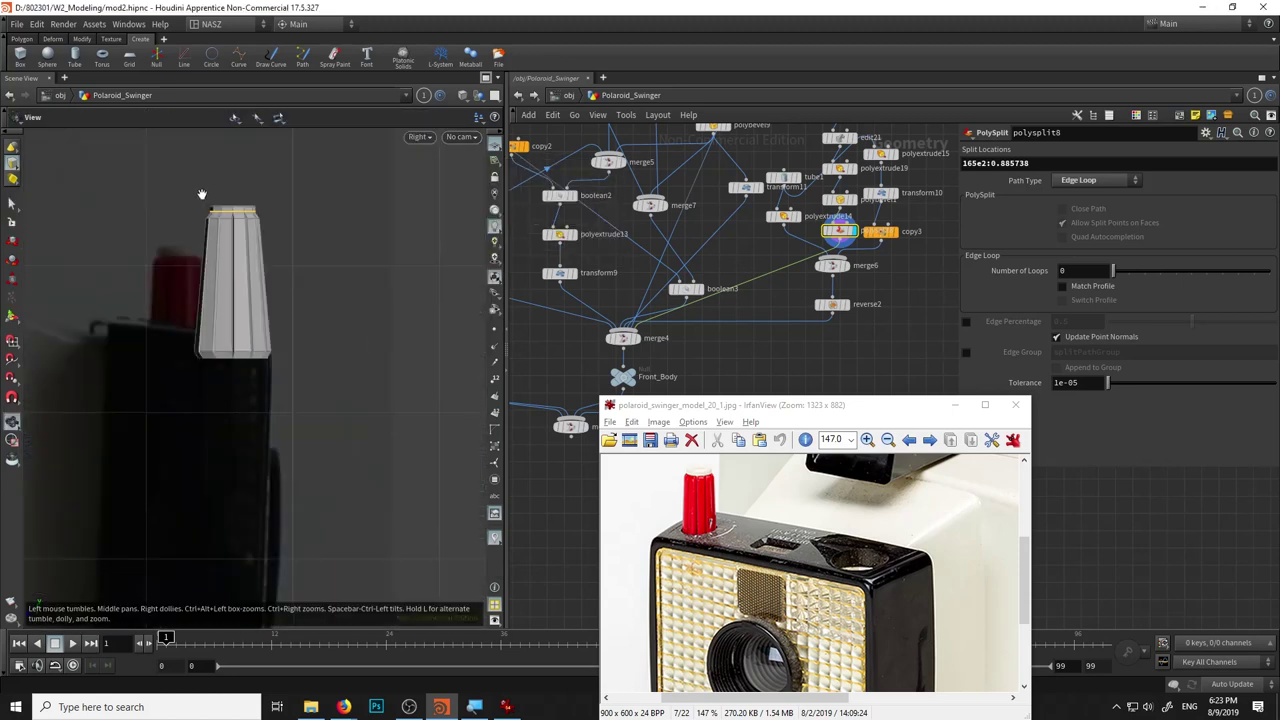
pyautogui.scroll(3, 296, 333)
pyautogui.scroll(-2, 296, 333)
pyautogui.press('s')
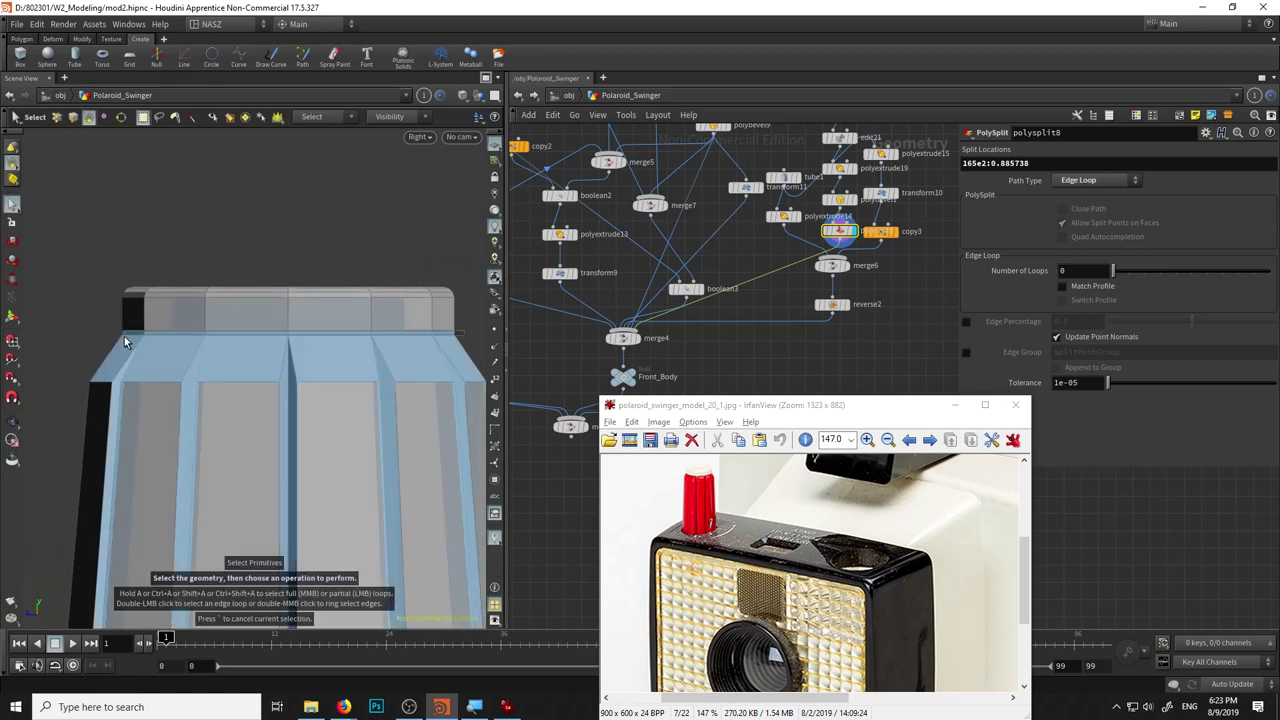
pyautogui.doubleClick(123, 333)
pyautogui.press('w')
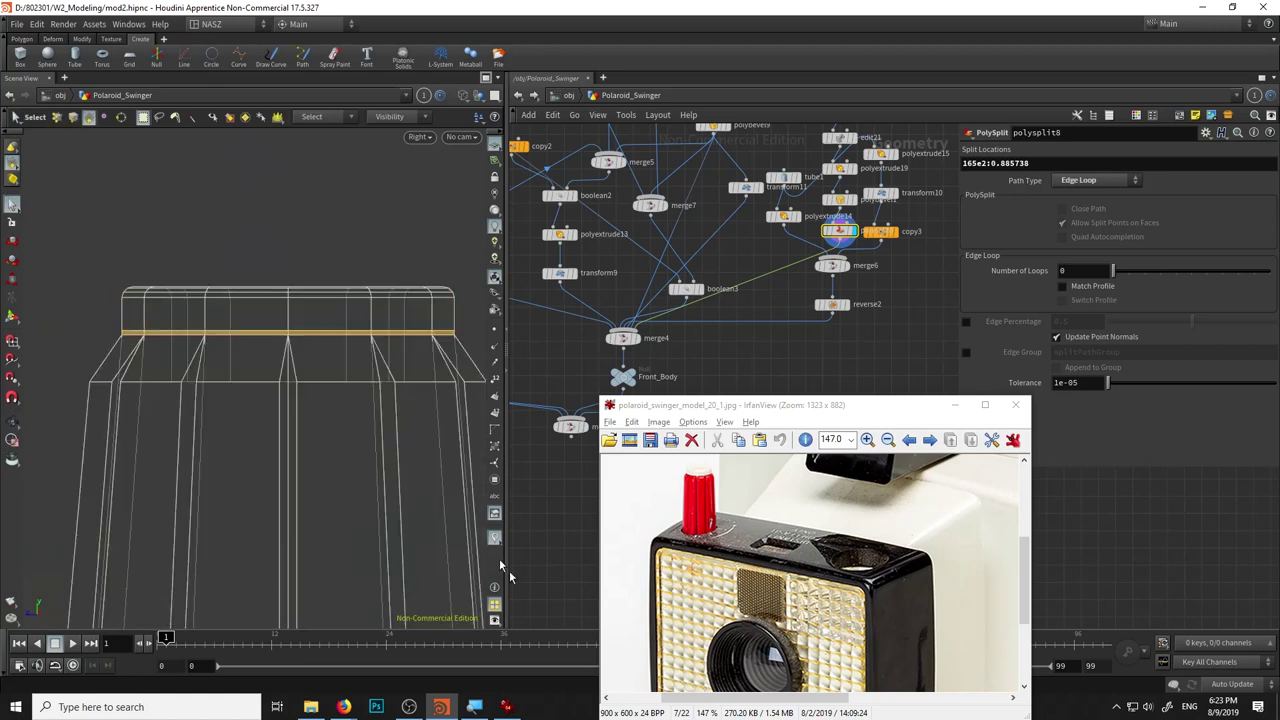
# Extrude the selected face loop inward by about -0.001.
pyautogui.press('Tab')
pyautogui.click(445, 642)
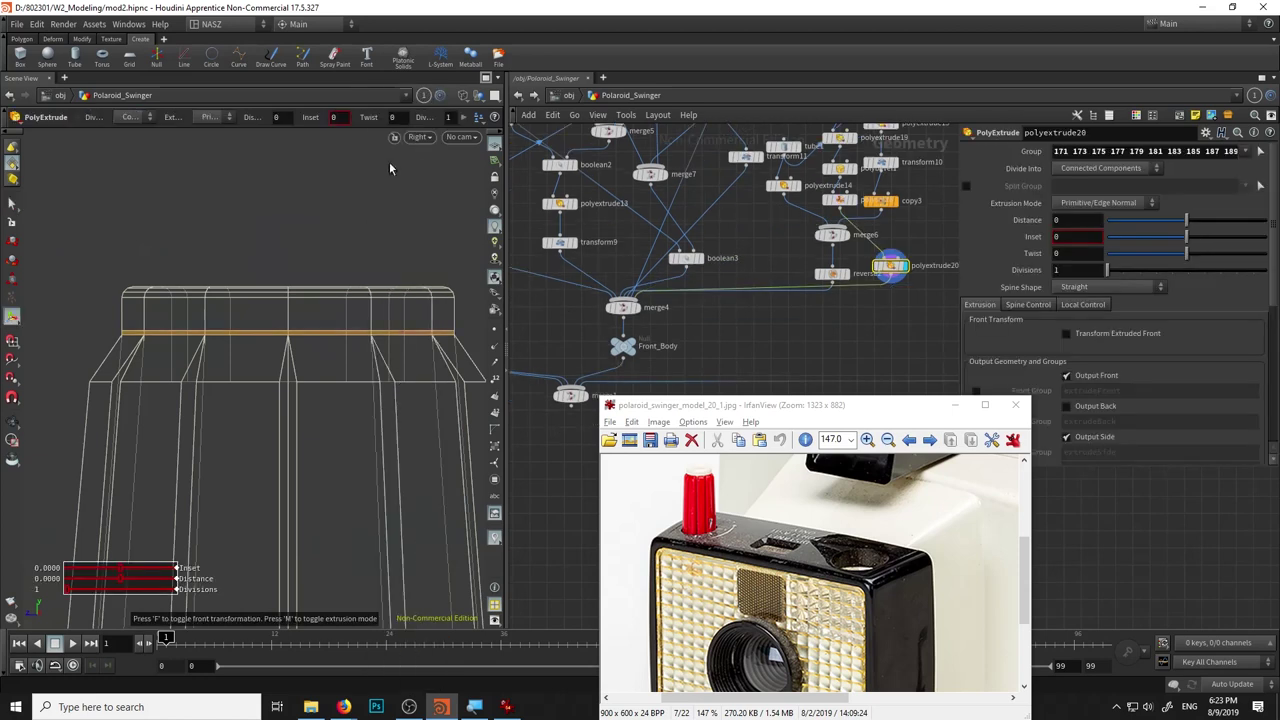
pyautogui.click(417, 137)
pyautogui.moveTo(337, 400)
pyautogui.keyDown('alt'); pyautogui.mouseDown()
pyautogui.moveTo(380, 340)
pyautogui.moveTo(378, 315)
pyautogui.moveTo(257, 366)
pyautogui.moveTo(424, 264)
pyautogui.mouseUp(); pyautogui.keyUp('alt')
pyautogui.press('w')
pyautogui.press('Escape')
# Select the knob's vertical edges, then display the merged camera body merge4.
pyautogui.moveTo(126, 217)
pyautogui.mouseDown()
pyautogui.moveTo(250, 300)
pyautogui.moveTo(295, 292)
pyautogui.moveTo(300, 249)
pyautogui.mouseUp()
pyautogui.scroll(-3, 300, 249)
pyautogui.press('s')
pyautogui.moveTo(386, 168)
pyautogui.mouseDown()
pyautogui.moveTo(297, 346)
pyautogui.moveTo(325, 318)
pyautogui.moveTo(94, 544)
pyautogui.moveTo(155, 492)
pyautogui.moveTo(143, 543)
pyautogui.moveTo(229, 423)
pyautogui.mouseUp()
pyautogui.press('Escape')
pyautogui.press('s')
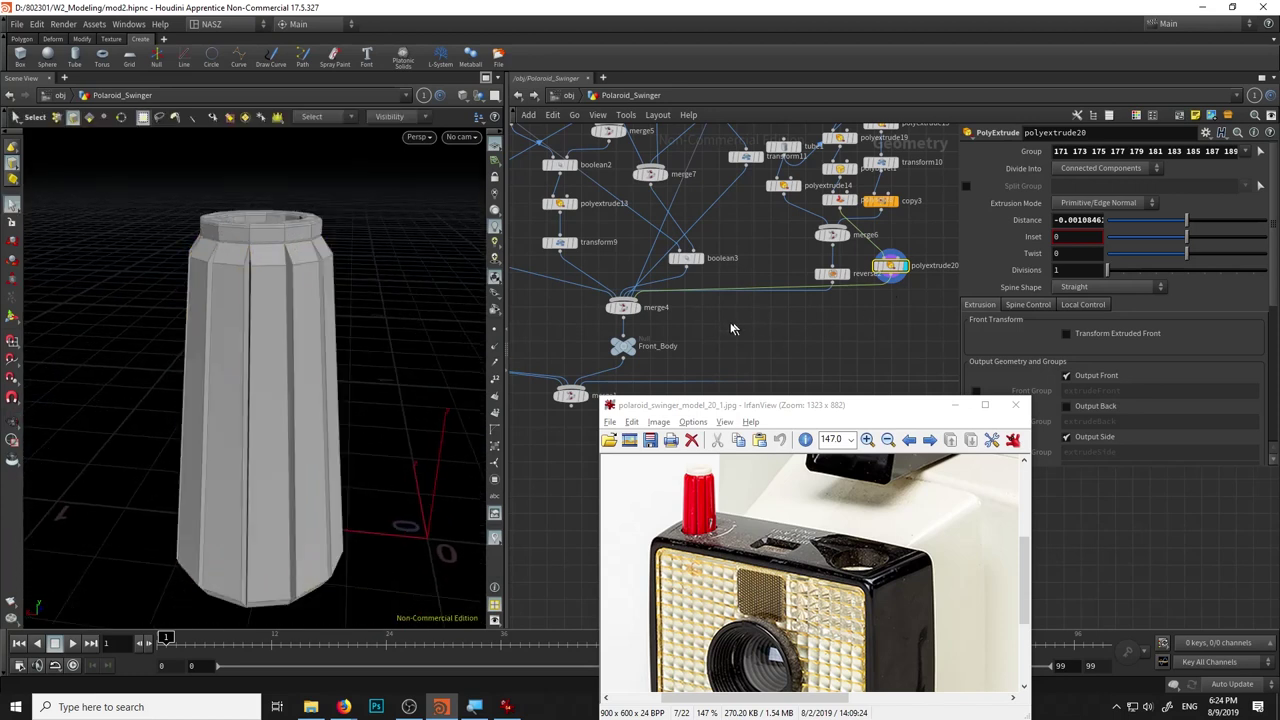
pyautogui.click(637, 310)
# Show the whole camera body from the Right view.
pyautogui.moveTo(371, 363); pyautogui.dragTo(314, 436)
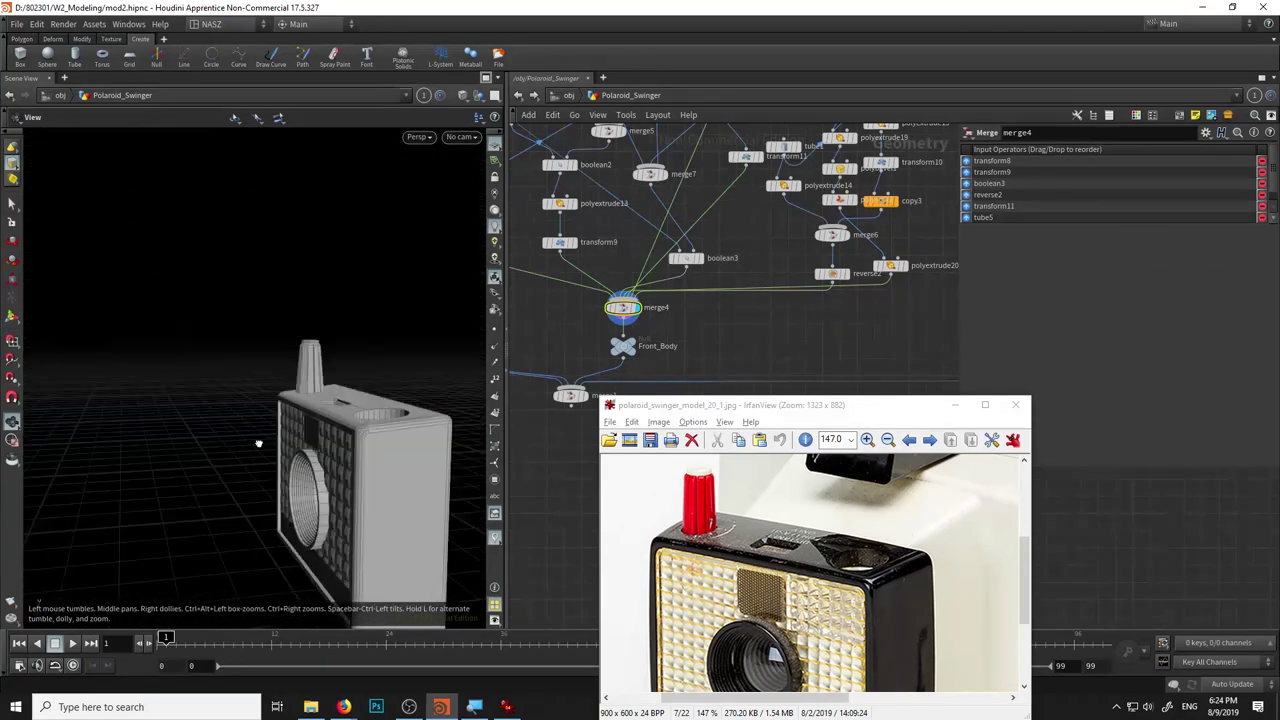
pyautogui.press('s')
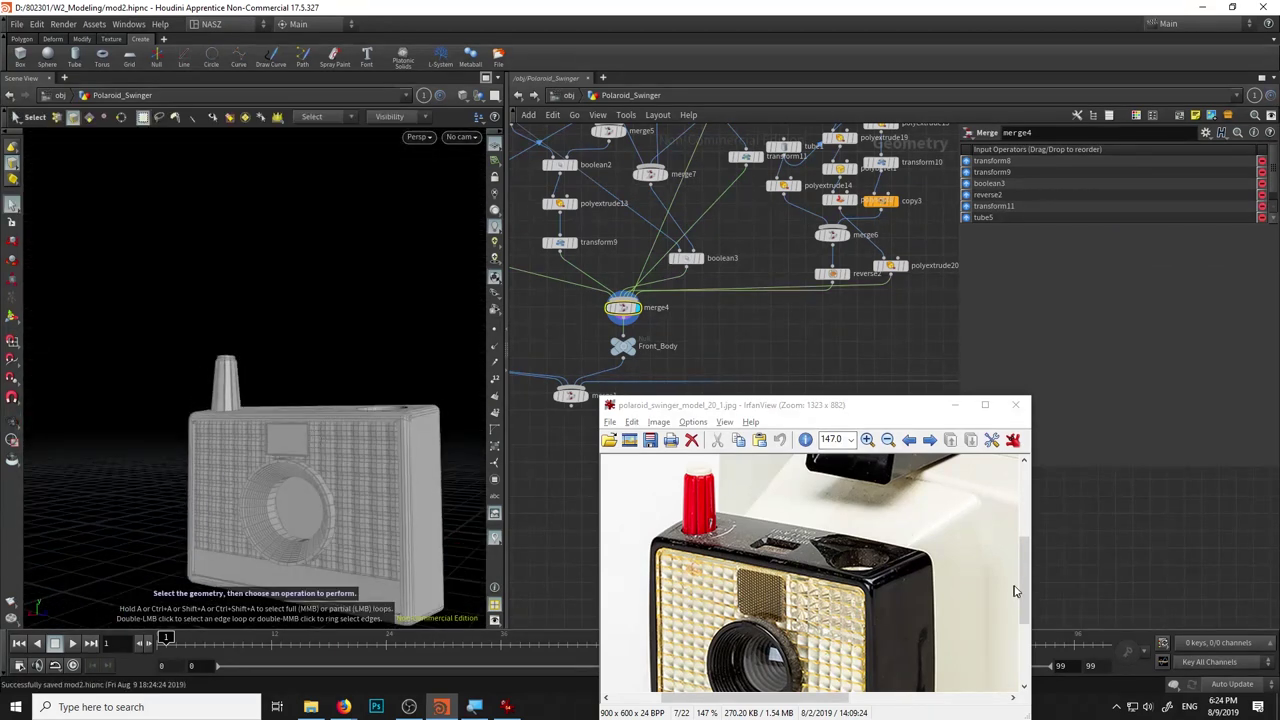
pyautogui.keyDown('alt'); pyautogui.moveTo(335, 365); pyautogui.dragTo(360, 340); pyautogui.keyUp('alt')
pyautogui.click(418, 136)
pyautogui.moveTo(424, 164)
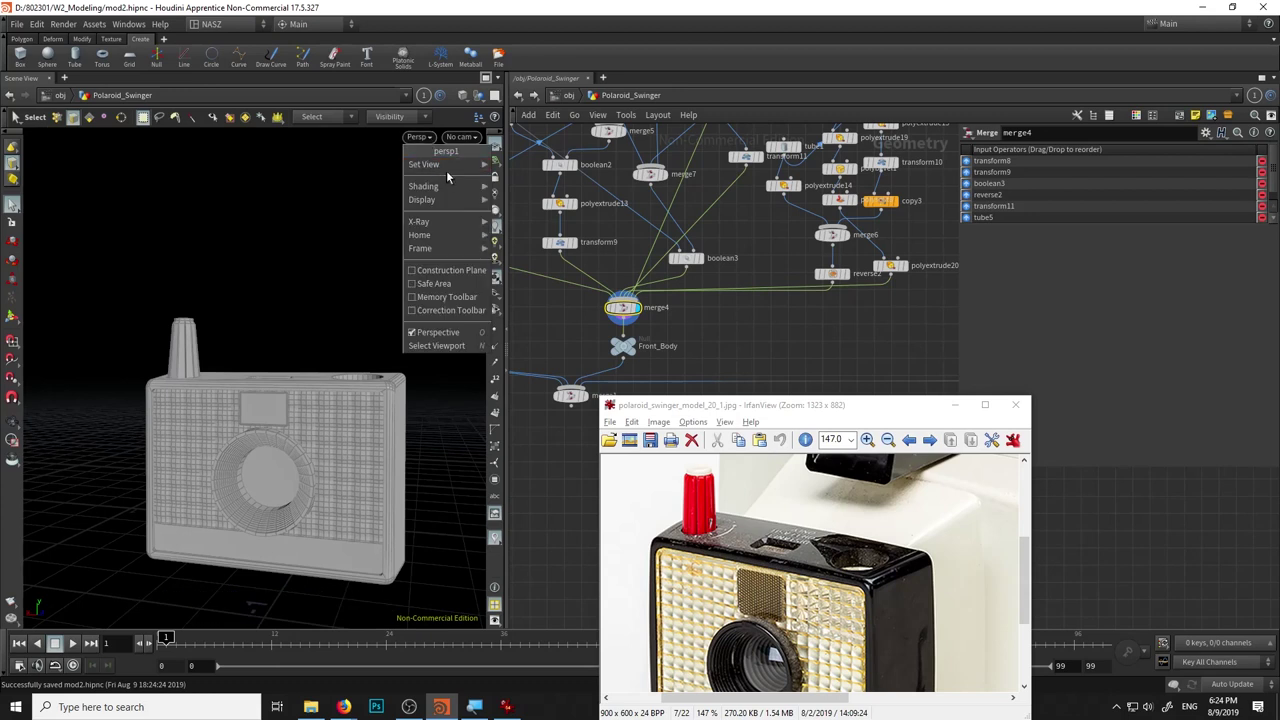
pyautogui.click(514, 205)
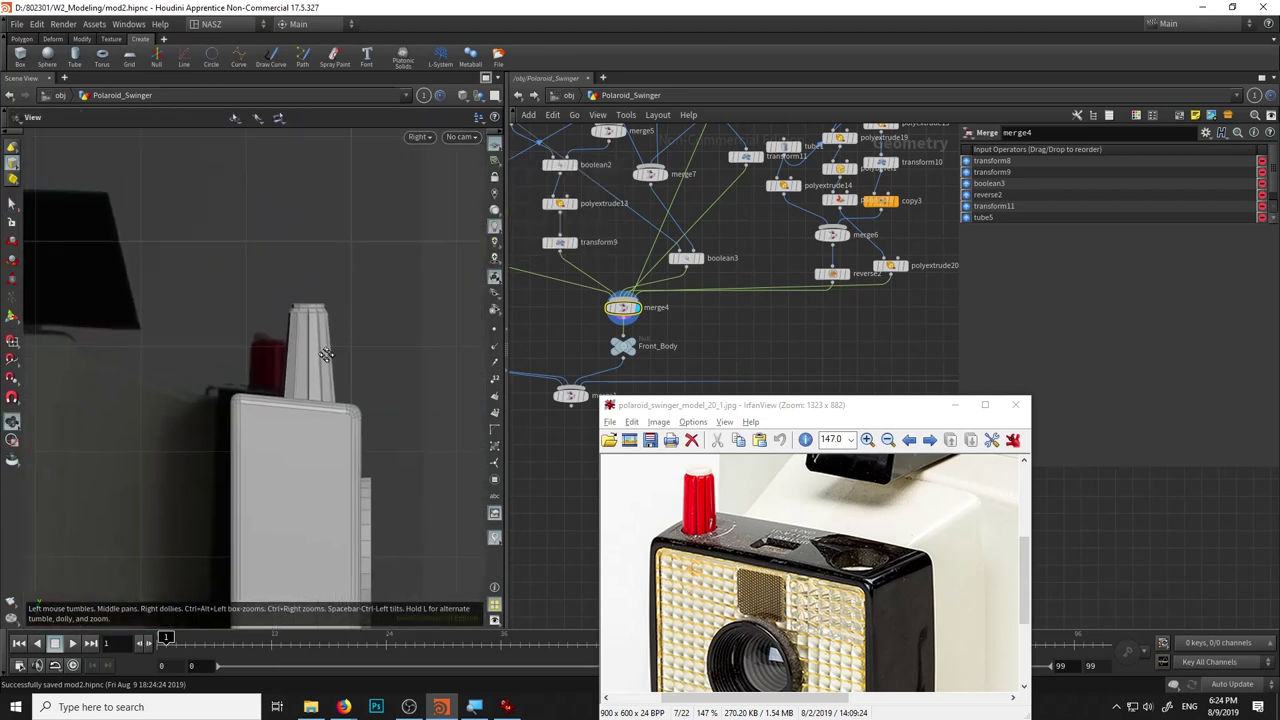
pyautogui.scroll(-3, 653, 297)
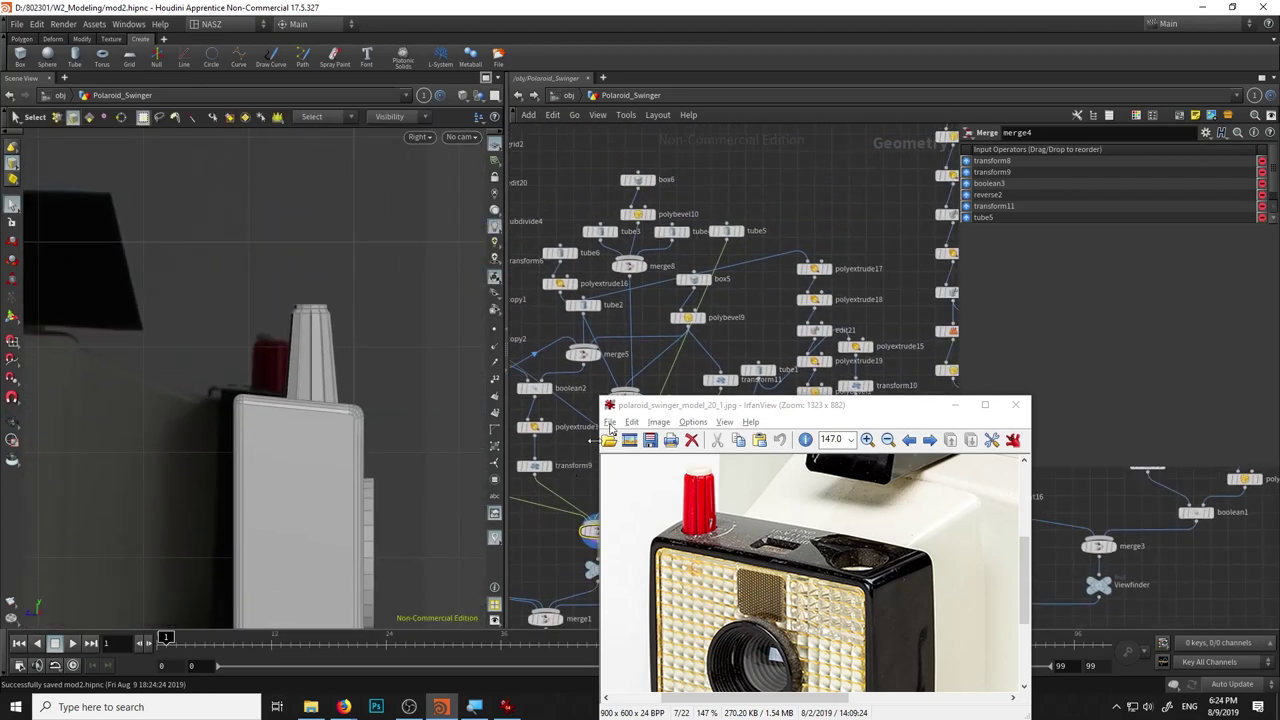
pyautogui.scroll(3, 690, 172)
pyautogui.scroll(-3, 560, 220)
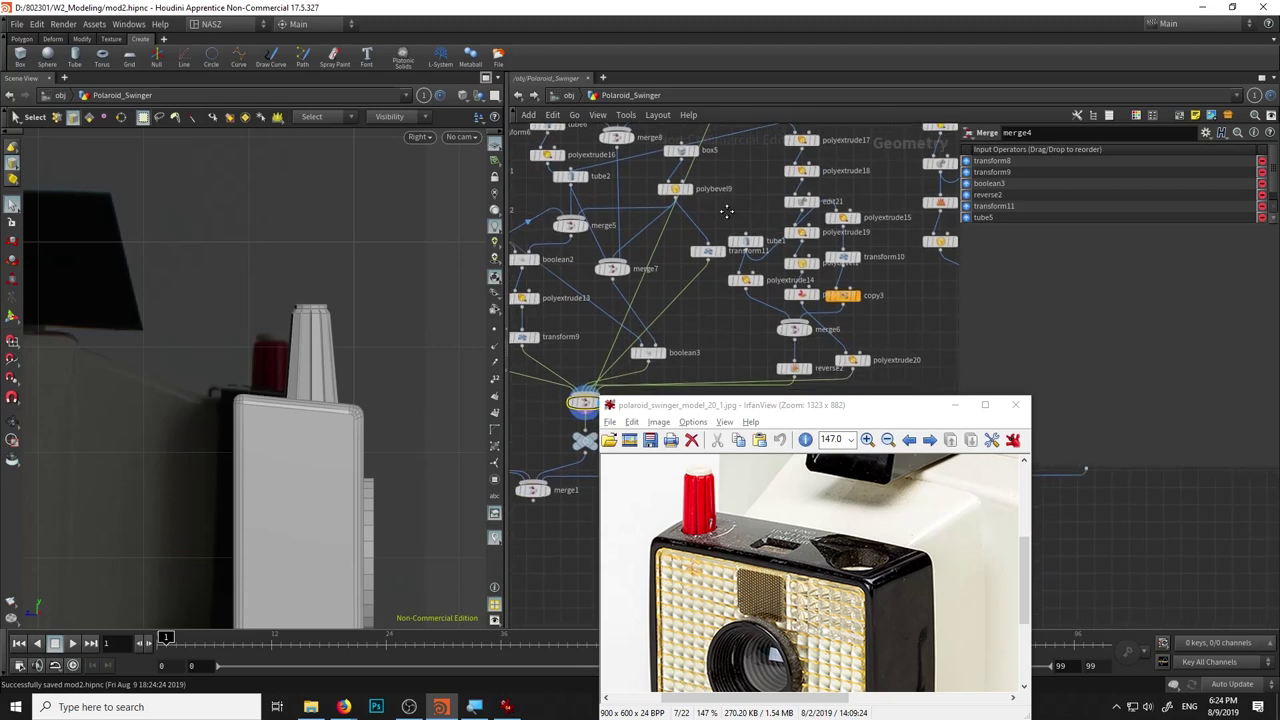
pyautogui.scroll(3, 607, 264)
pyautogui.scroll(-3, 607, 264)
# Lay out the node network into neat columns with L.
pyautogui.press('l')
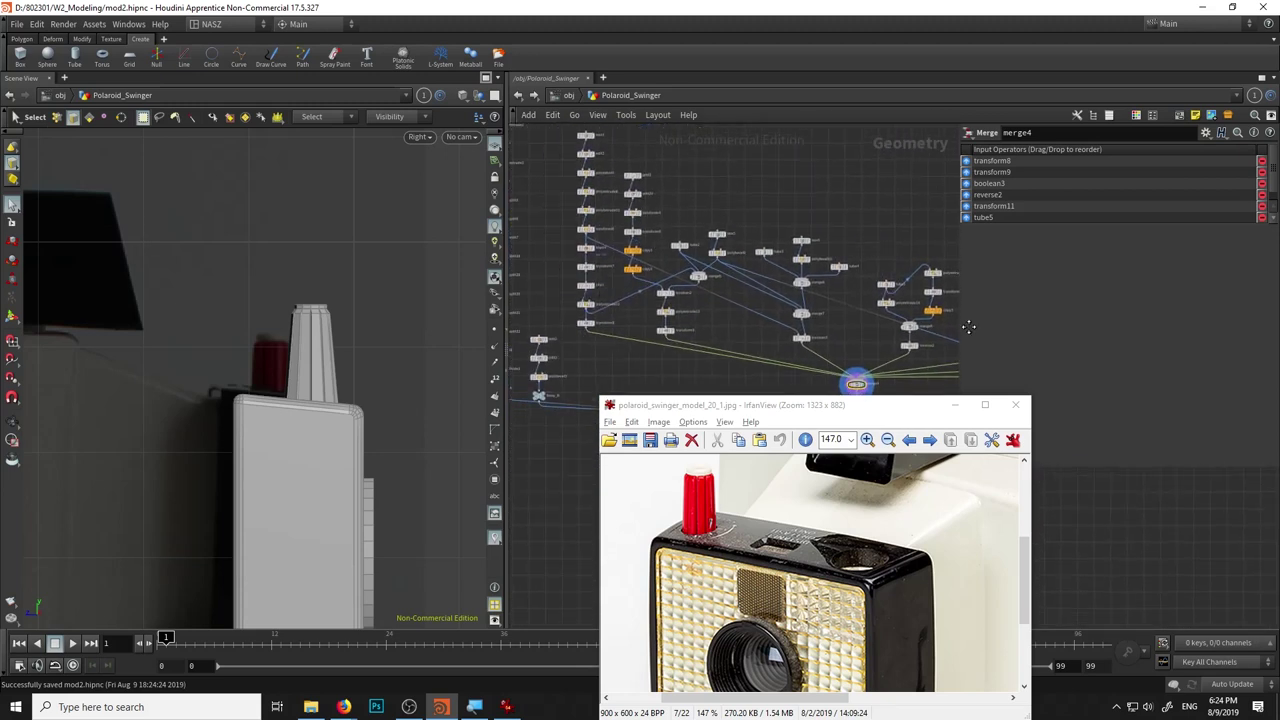
pyautogui.scroll(2, 672, 211)
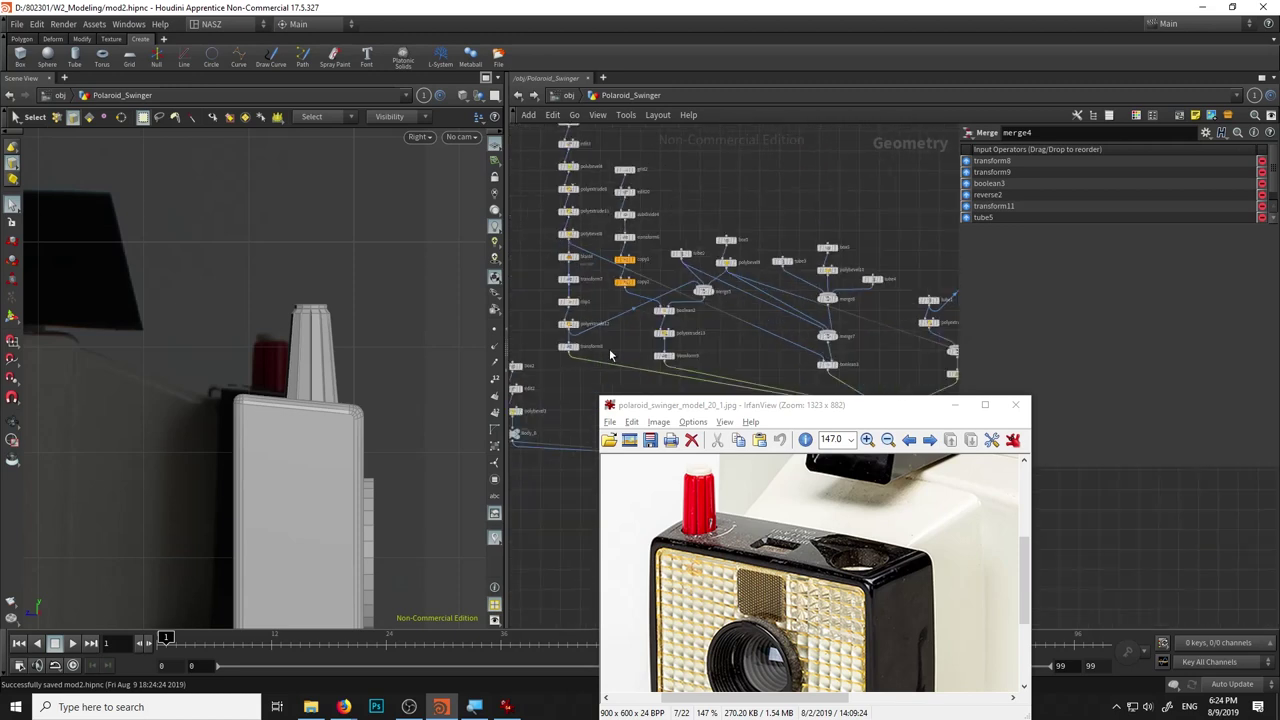
pyautogui.scroll(3, 610, 355)
pyautogui.scroll(5, 643, 349)
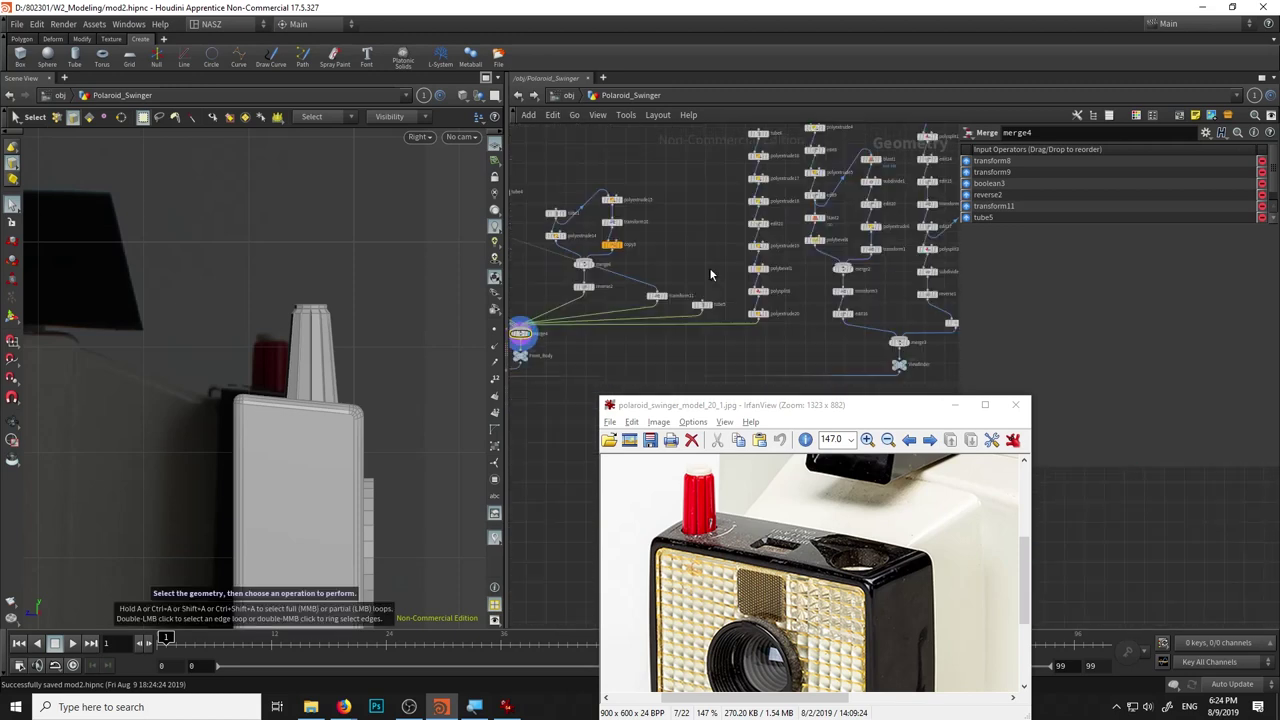
# Shorten tube6 to a height of 0.1 and lower it onto the camera top.
pyautogui.click(647, 184)
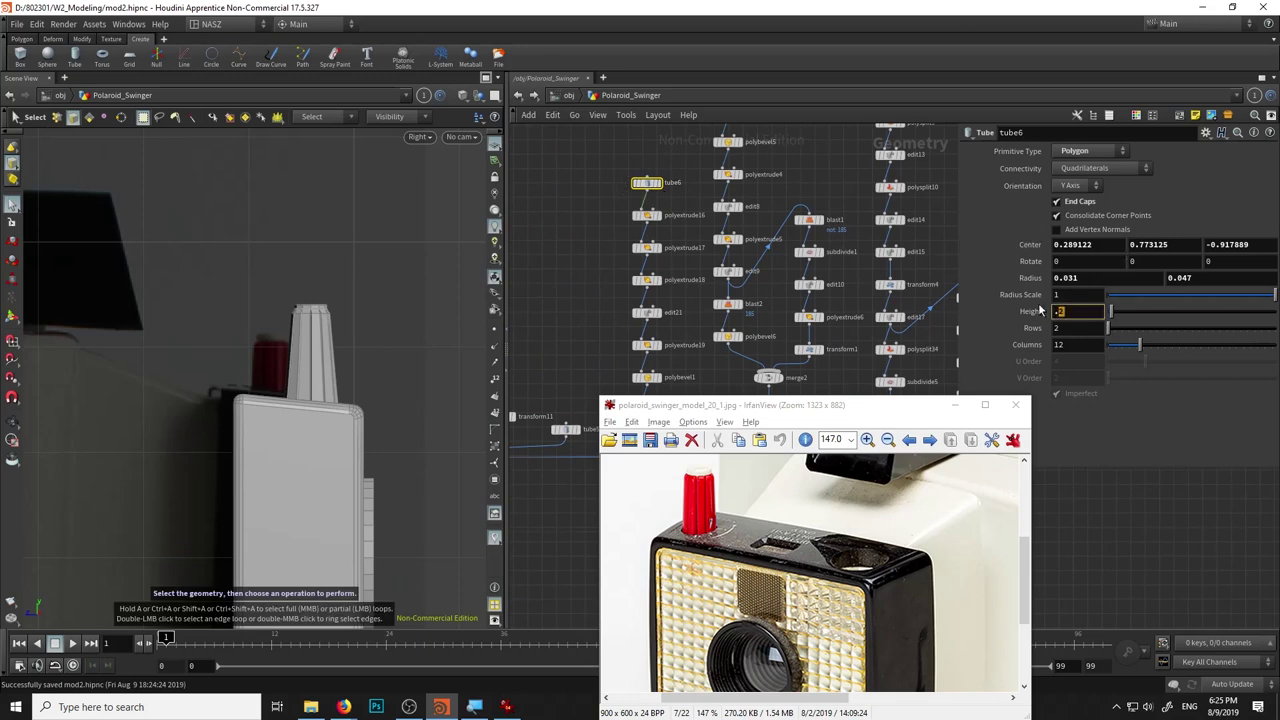
pyautogui.write('.1')
pyautogui.press('Return')
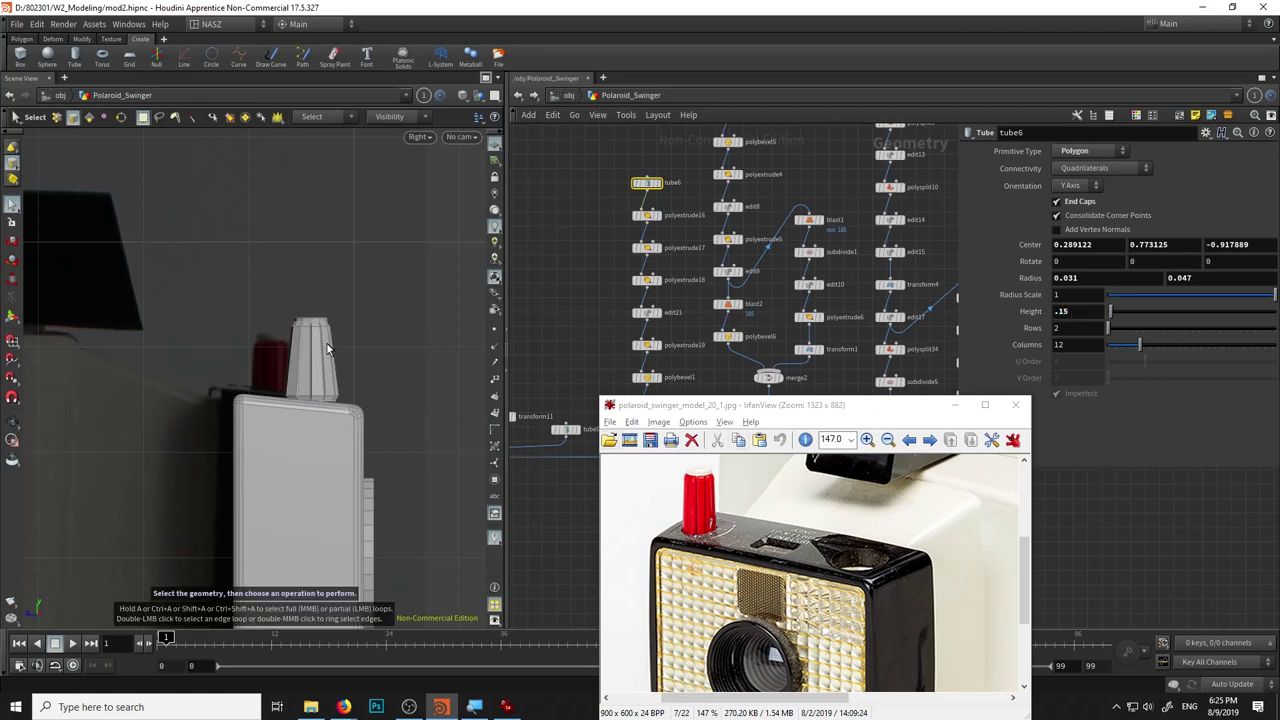
pyautogui.click(12, 260)
pyautogui.press('h')
pyautogui.press('Return')
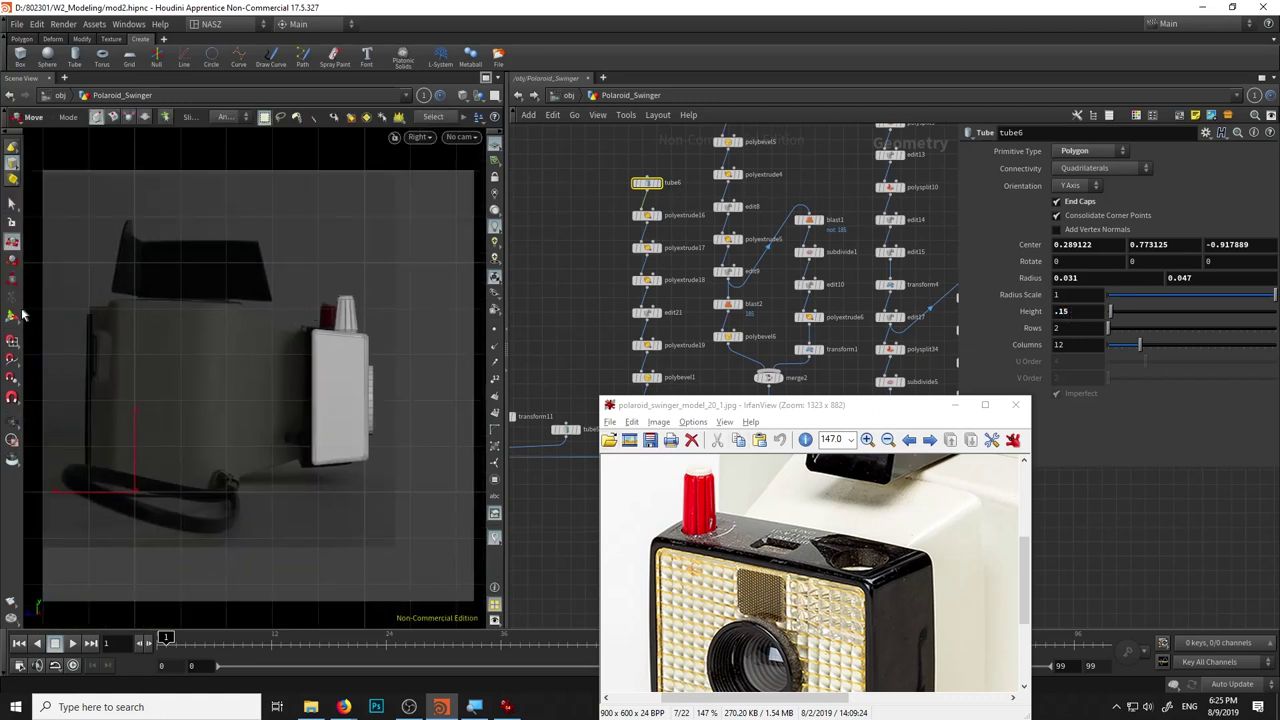
pyautogui.press('t')
pyautogui.scroll(5, 360, 305)
pyautogui.moveTo(340, 310); pyautogui.dragTo(339, 318)
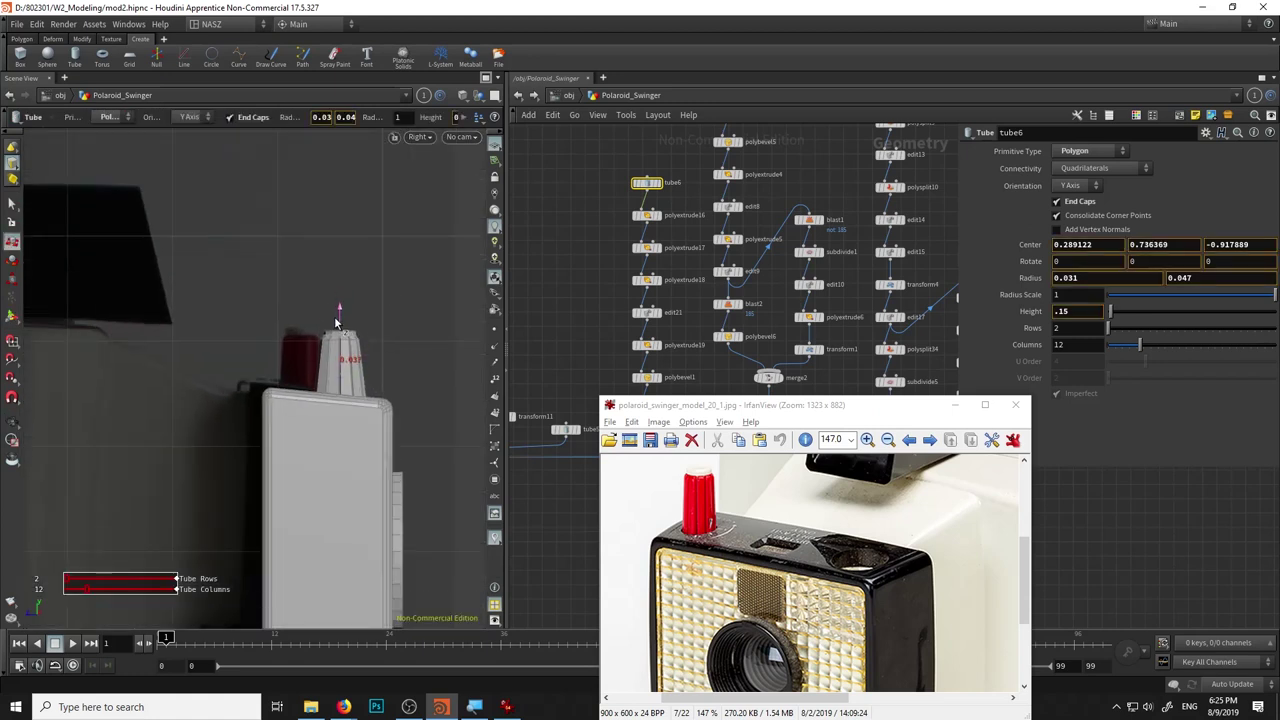
# Back in perspective view, narrow the tube's base and top radii.
pyautogui.click(420, 137)
pyautogui.click(430, 168)
pyautogui.press('Escape')
pyautogui.moveTo(260, 300)
pyautogui.mouseDown()
pyautogui.moveTo(171, 320)
pyautogui.moveTo(130, 293)
pyautogui.moveTo(260, 310)
pyautogui.mouseUp()
pyautogui.press('Escape')
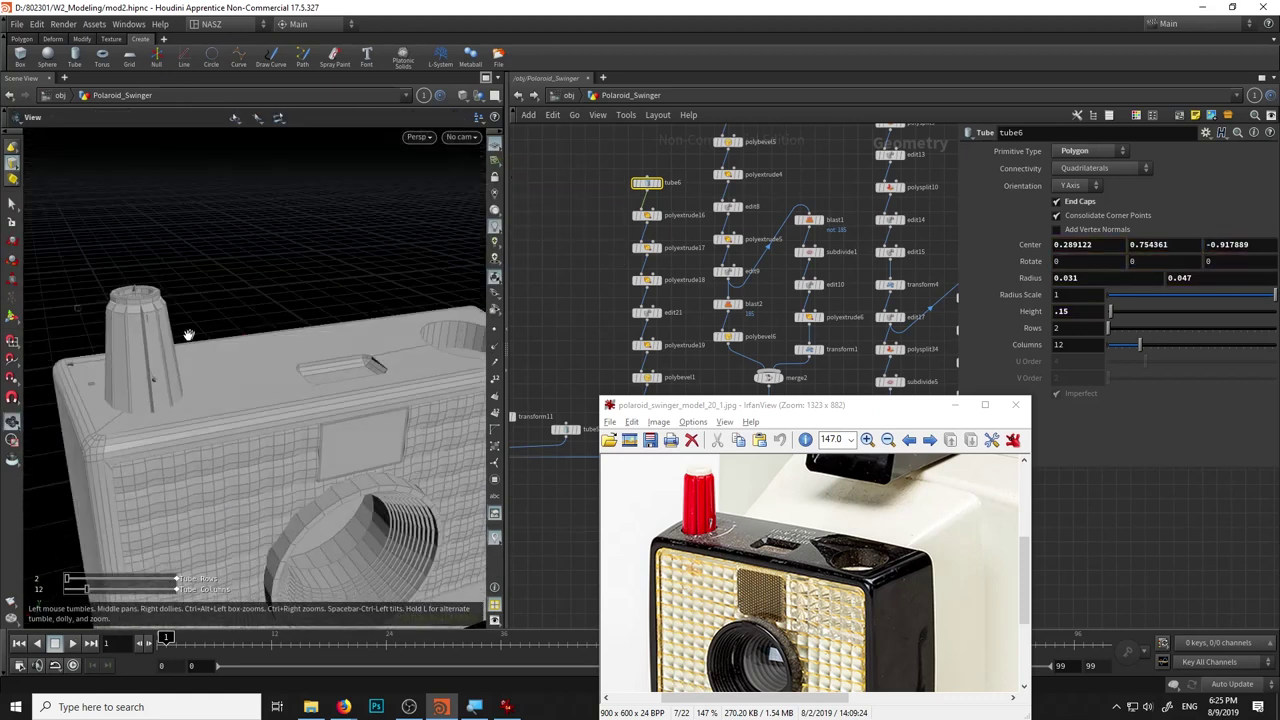
pyautogui.moveTo(1032, 285)
pyautogui.mouseDown(button='middle')
pyautogui.moveTo(1027, 311)
pyautogui.moveTo(1023, 280)
pyautogui.mouseUp(button='middle')
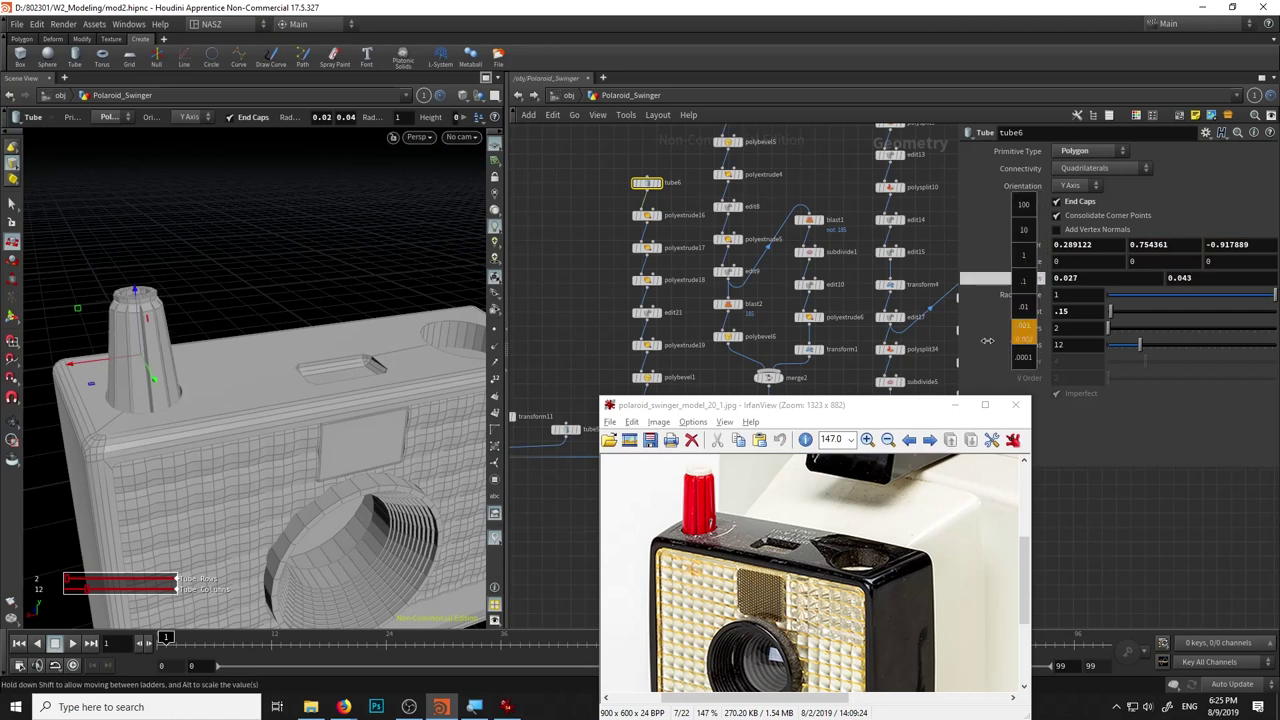
pyautogui.press('Escape')
pyautogui.moveTo(186, 200)
pyautogui.mouseDown()
pyautogui.moveTo(294, 277)
pyautogui.moveTo(214, 200)
pyautogui.moveTo(143, 199)
pyautogui.moveTo(209, 191)
pyautogui.moveTo(290, 250)
pyautogui.mouseUp()
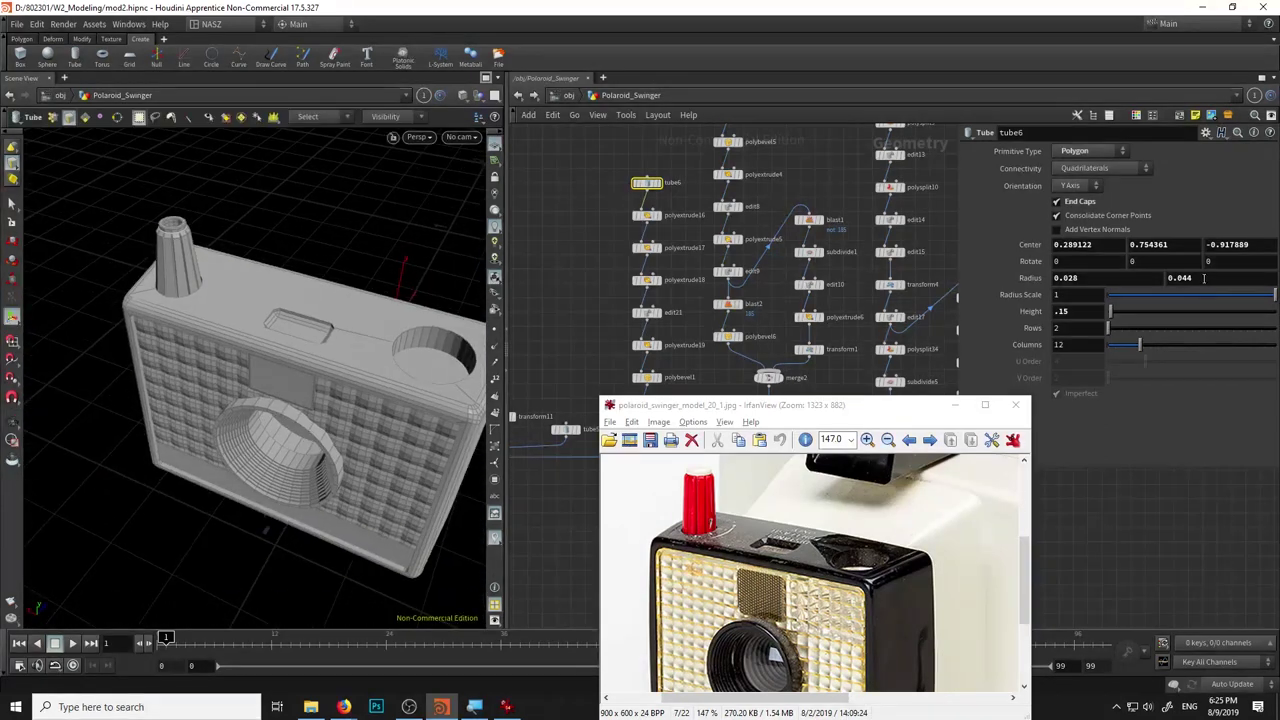
pyautogui.moveTo(274, 214)
pyautogui.mouseDown()
pyautogui.moveTo(289, 183)
pyautogui.moveTo(277, 197)
pyautogui.mouseUp()
pyautogui.middleClick(1033, 326)
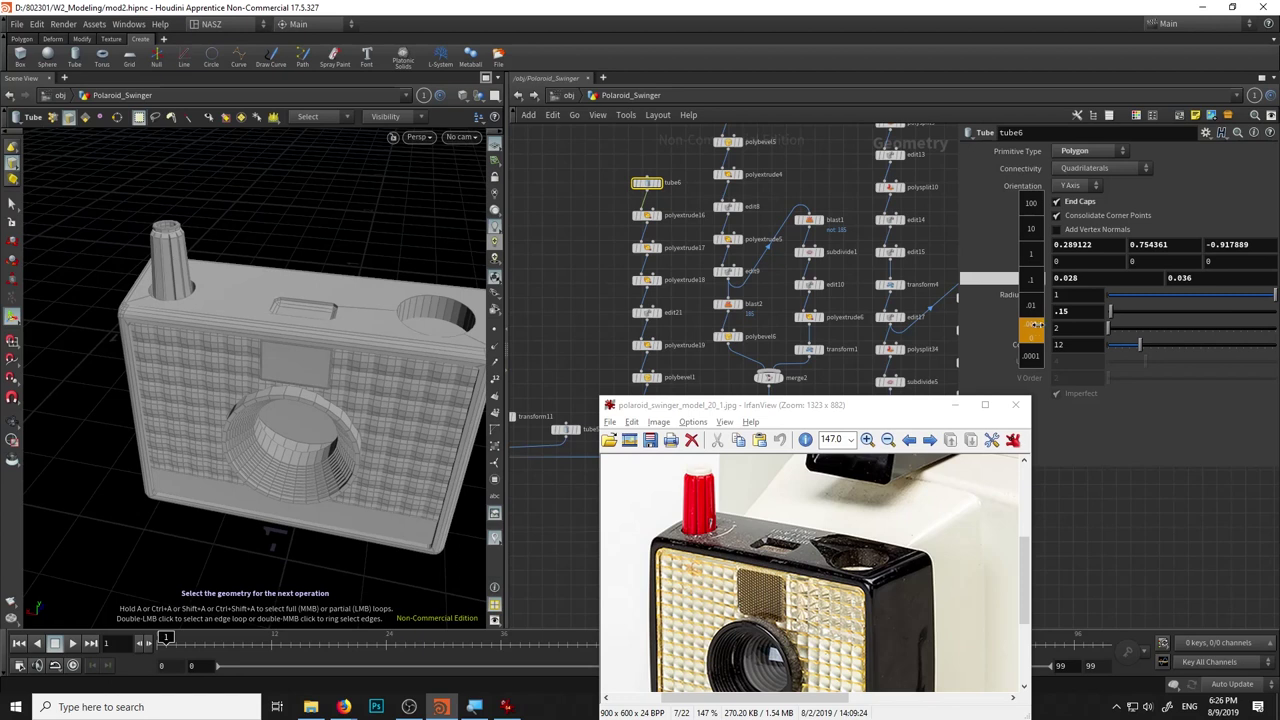
# Minimize the IrfanView reference photo and pan the node network into view.
pyautogui.press('Escape')
pyautogui.moveTo(251, 209)
pyautogui.mouseDown()
pyautogui.moveTo(234, 174)
pyautogui.moveTo(279, 246)
pyautogui.moveTo(349, 203)
pyautogui.moveTo(151, 206)
pyautogui.moveTo(286, 163)
pyautogui.moveTo(206, 154)
pyautogui.moveTo(250, 170)
pyautogui.mouseUp()
pyautogui.moveTo(575, 296)
pyautogui.mouseDown(button='middle')
pyautogui.moveTo(571, 180)
pyautogui.moveTo(562, 187)
pyautogui.mouseUp(button='middle')
pyautogui.scroll(-3, 584, 205)
pyautogui.moveTo(773, 169)
pyautogui.mouseDown(button='middle')
pyautogui.moveTo(823, 217)
pyautogui.moveTo(720, 211)
pyautogui.mouseUp(button='middle')
pyautogui.scroll(2, 657, 180)
pyautogui.moveTo(657, 180); pyautogui.dragTo(785, 173, button='middle')
pyautogui.scroll(-2, 785, 173)
pyautogui.scroll(2, 610, 395)
pyautogui.moveTo(610, 395)
pyautogui.mouseDown(button='middle')
pyautogui.moveTo(771, 287)
pyautogui.moveTo(703, 192)
pyautogui.mouseUp(button='middle')
pyautogui.scroll(1, 703, 192)
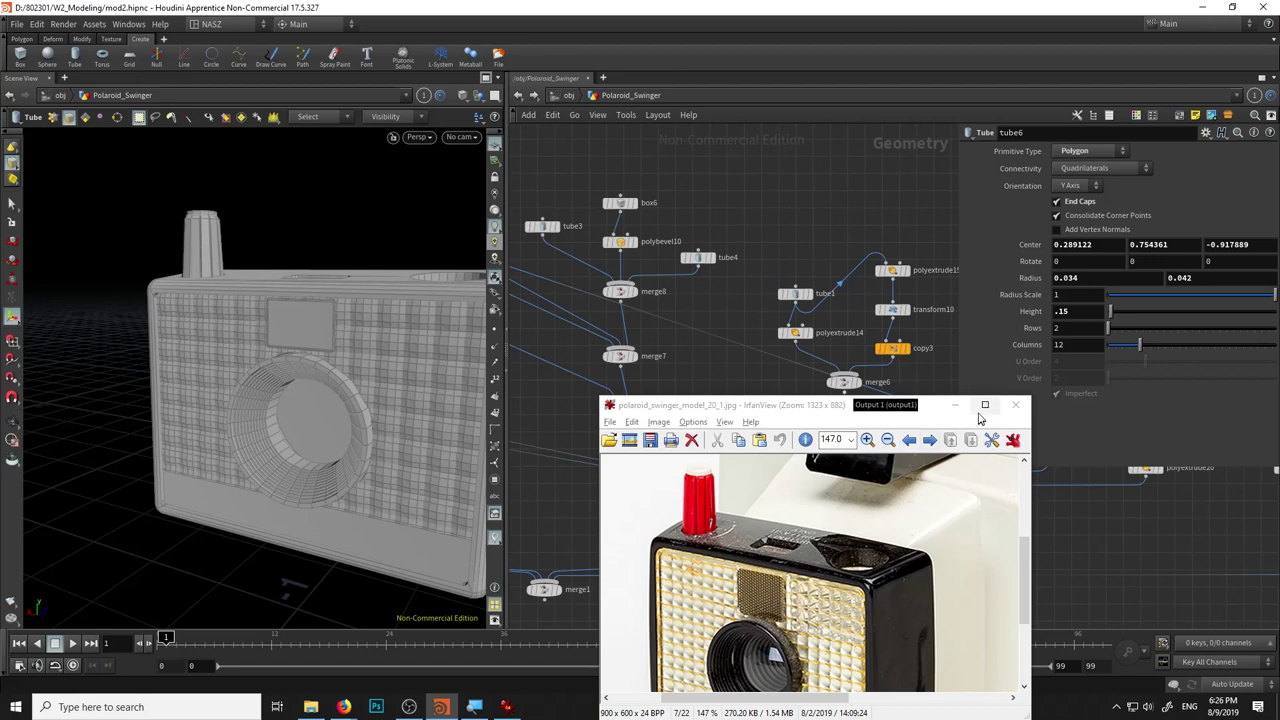
pyautogui.click(955, 405)
pyautogui.moveTo(820, 225); pyautogui.dragTo(757, 213, button='middle')
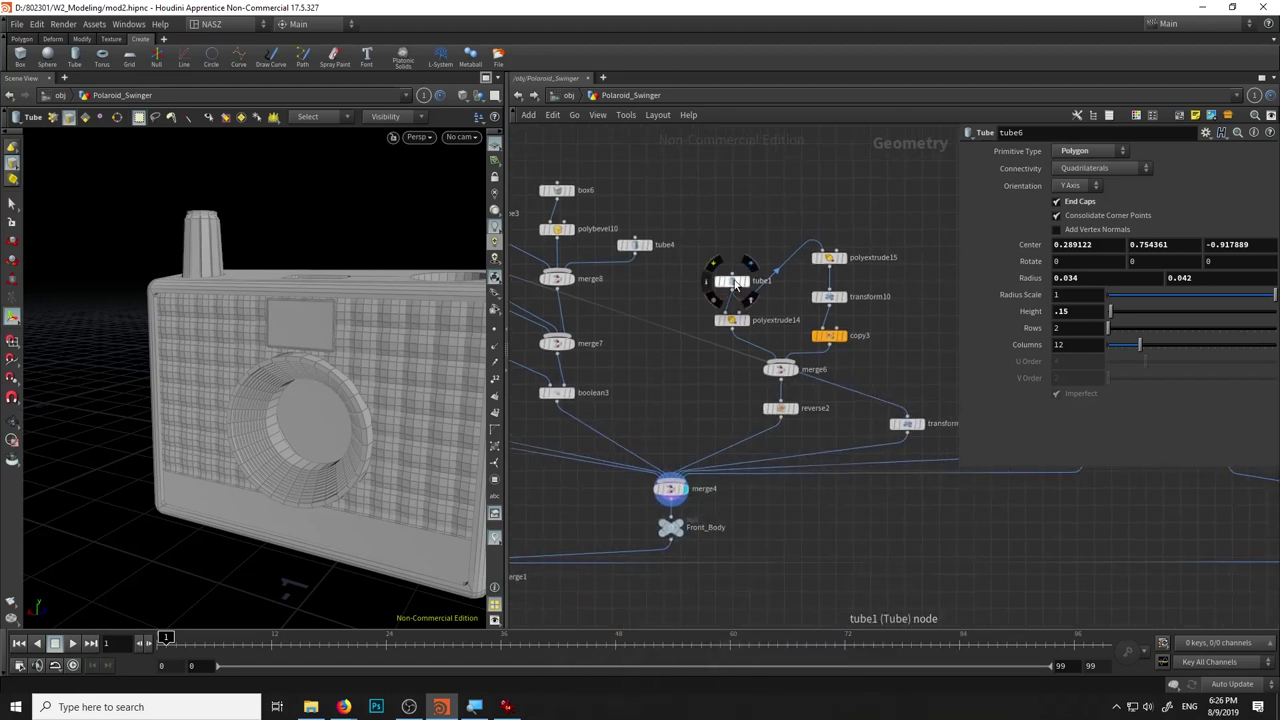
# Copy the lens tube as tube7 with end caps on and a lower height, making a thin disc.
pyautogui.click(733, 285)
pyautogui.hotkey('ctrl', 'c')
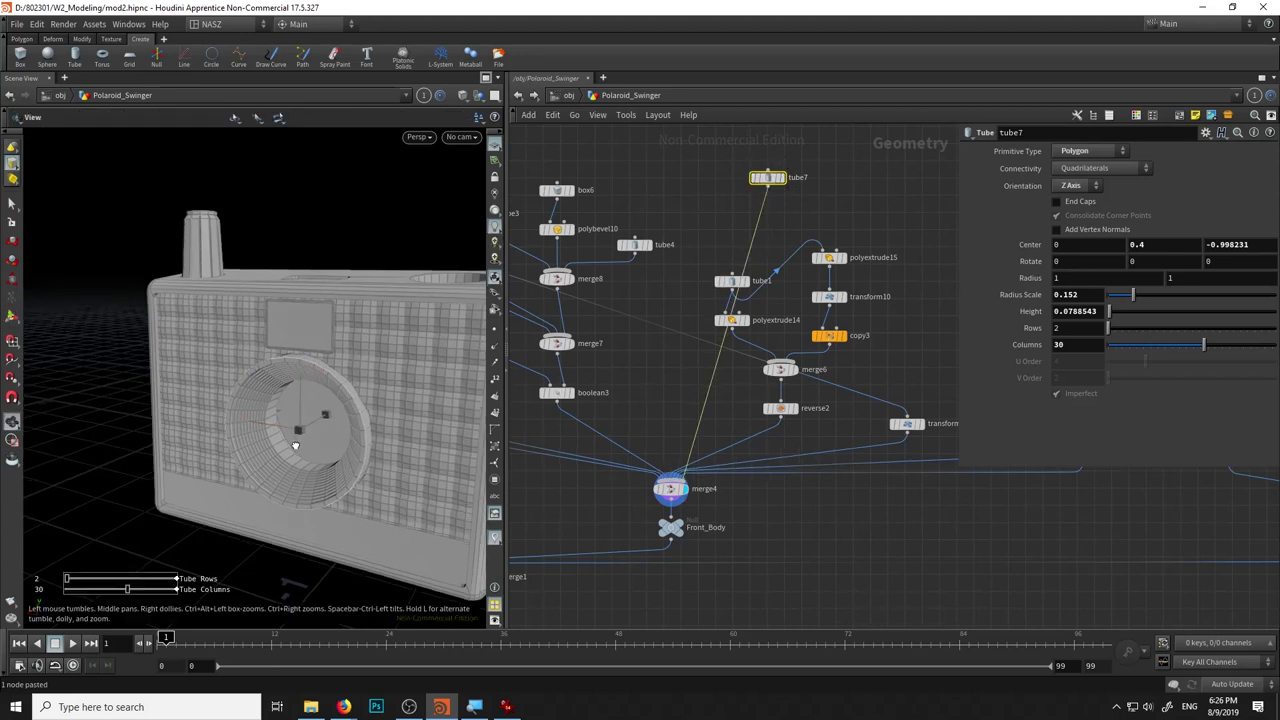
pyautogui.keyDown('alt'); pyautogui.moveTo(250, 400); pyautogui.dragTo(320, 380); pyautogui.keyUp('alt')
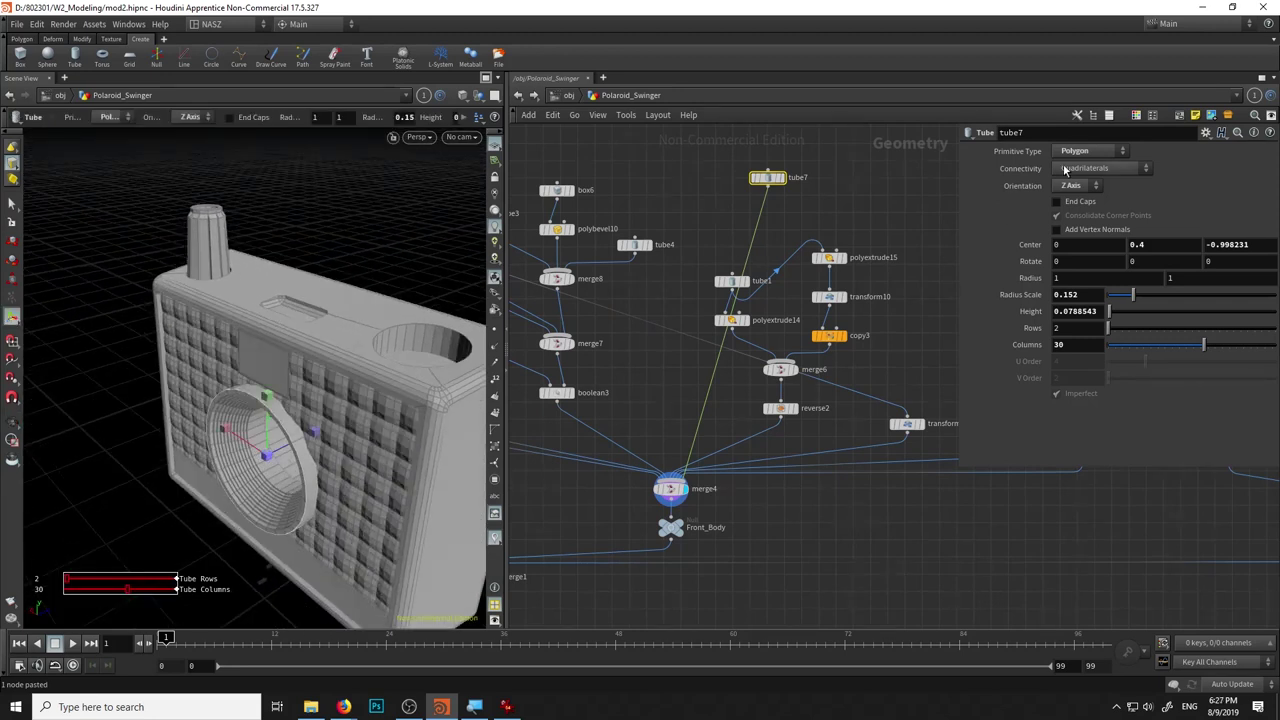
pyautogui.click(1058, 203)
pyautogui.moveTo(768, 178)
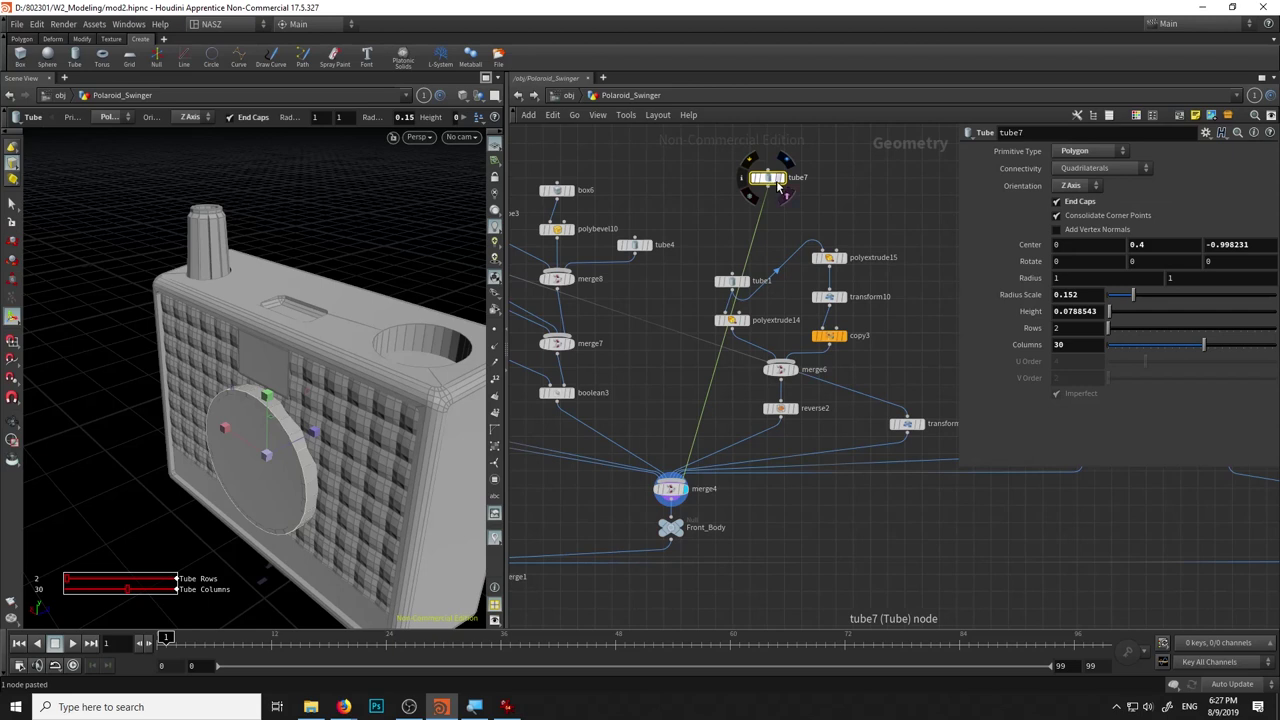
pyautogui.click(770, 180)
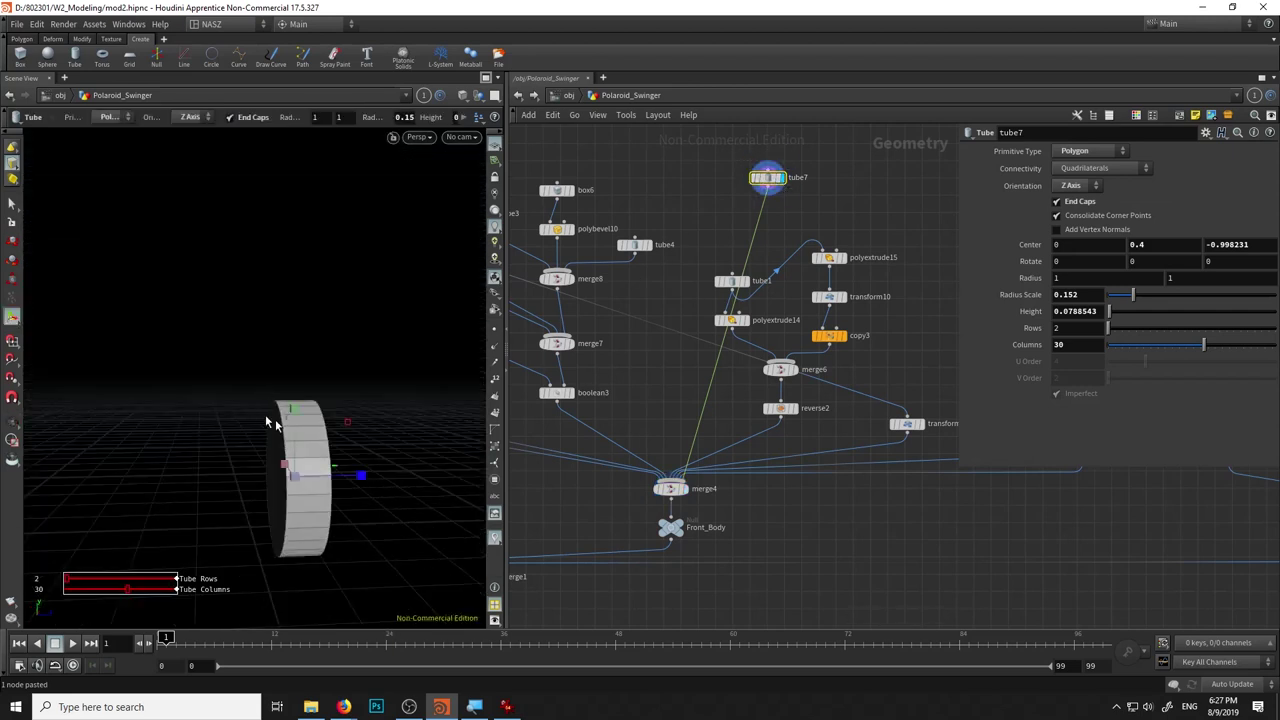
pyautogui.keyDown('alt'); pyautogui.moveTo(412, 398); pyautogui.dragTo(351, 357); pyautogui.keyUp('alt')
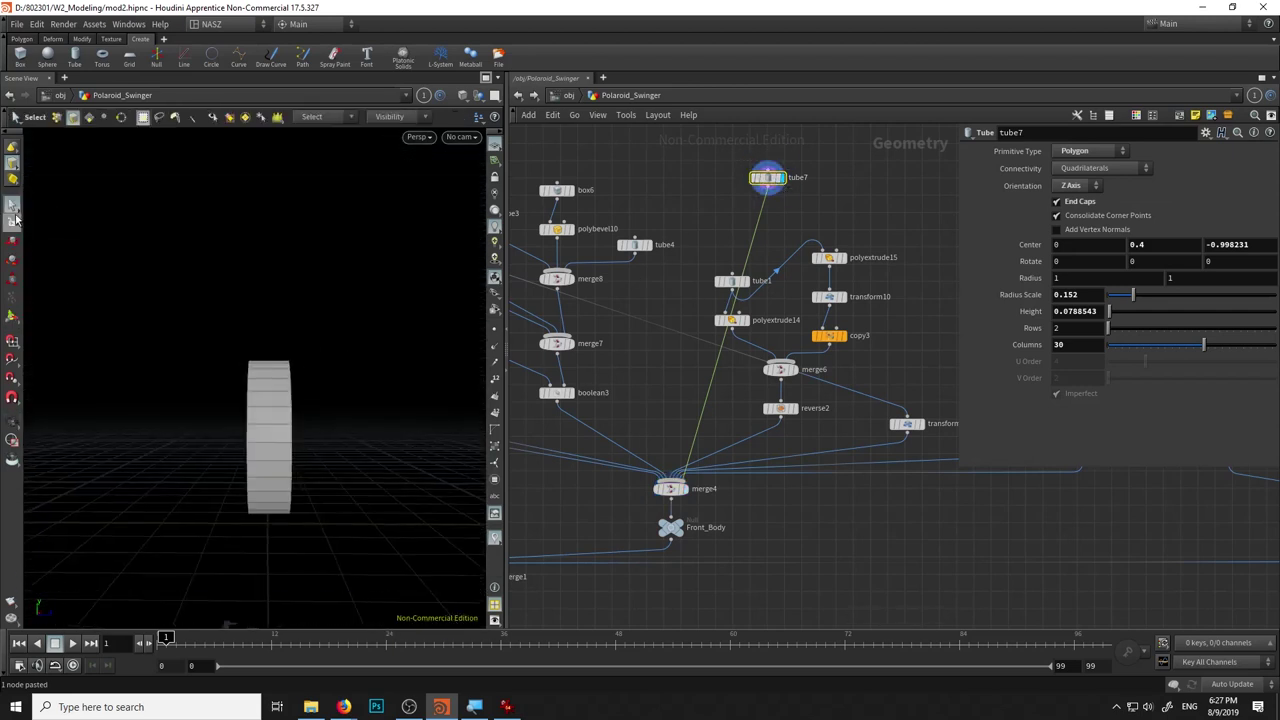
pyautogui.moveTo(1038, 320); pyautogui.dragTo(1009, 330, button='middle')
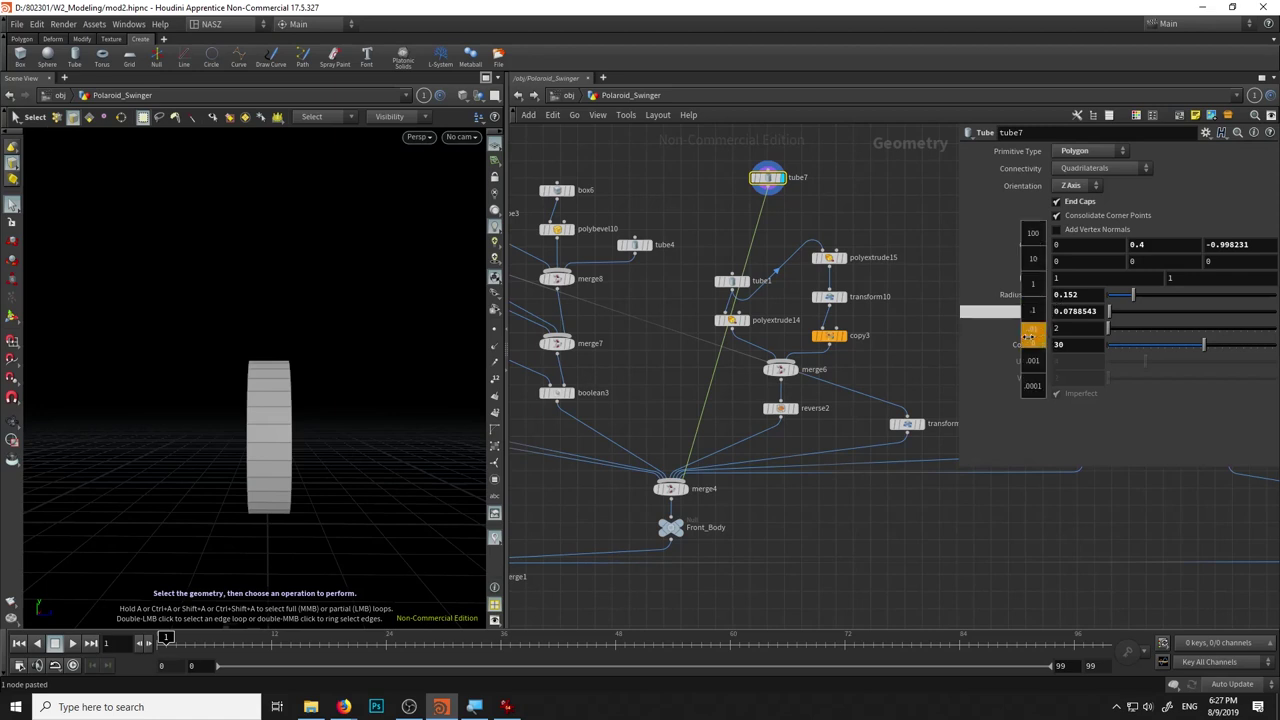
pyautogui.keyDown('alt'); pyautogui.moveTo(414, 285); pyautogui.dragTo(294, 345); pyautogui.keyUp('alt')
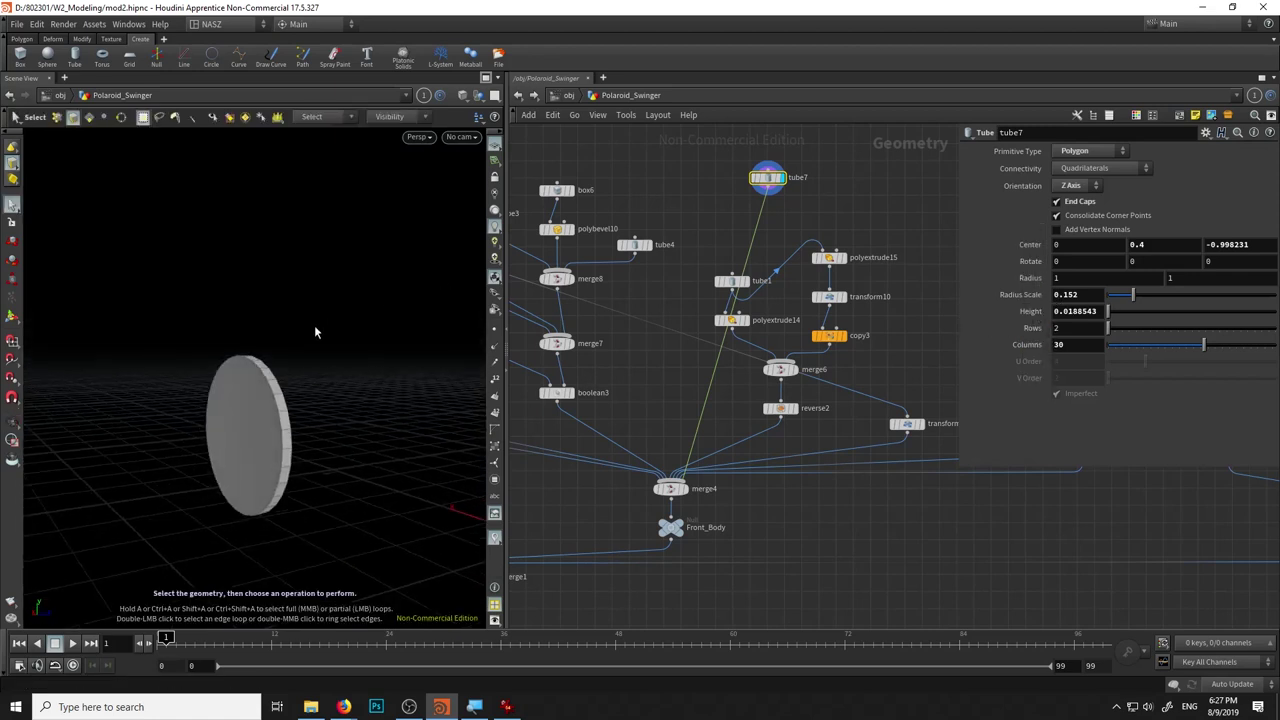
# Add a Subdivide node under tube7 with 12 columns, then delete tube7 and subdivide6.
pyautogui.press('Tab')
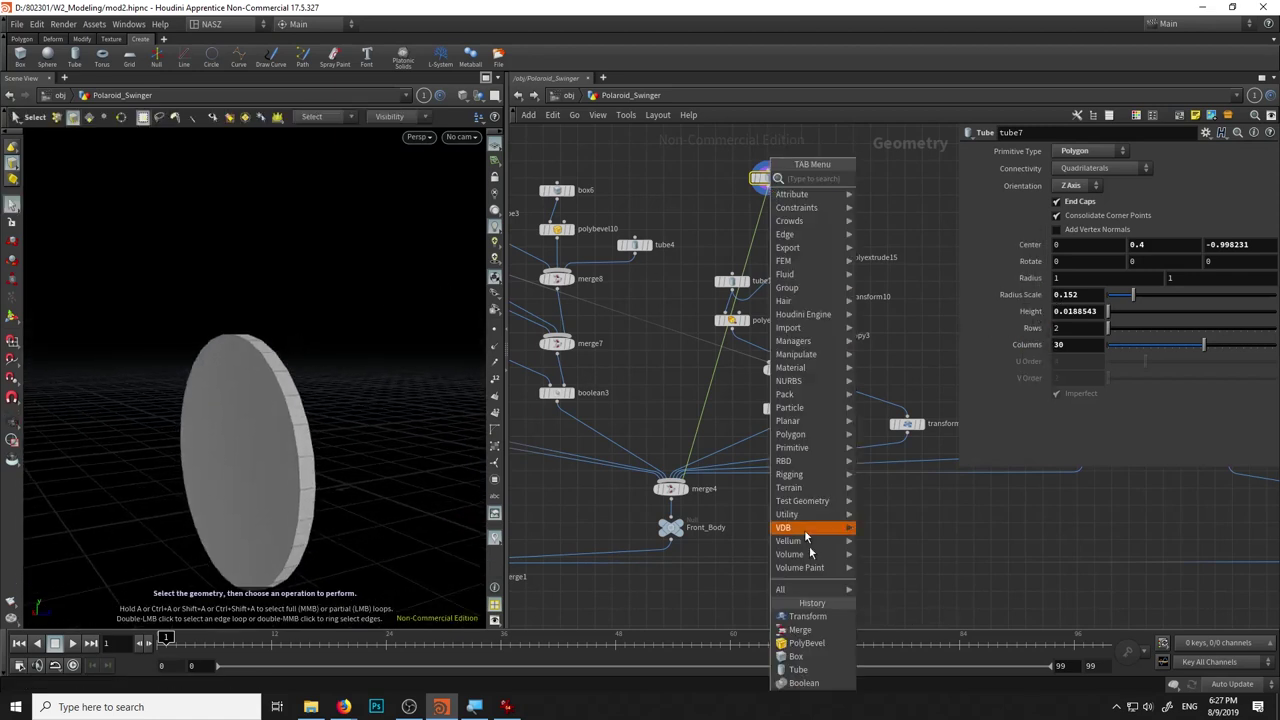
pyautogui.write('subd')
pyautogui.press('Return')
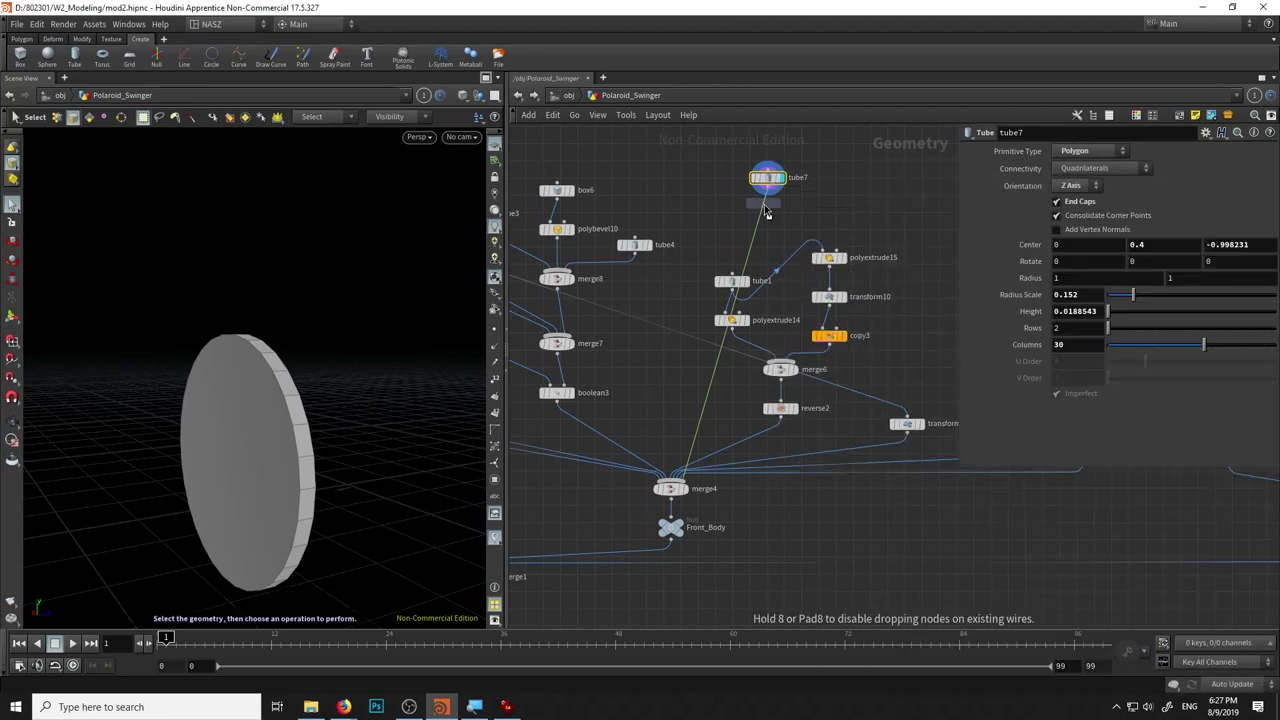
pyautogui.click(771, 214)
pyautogui.click(767, 178)
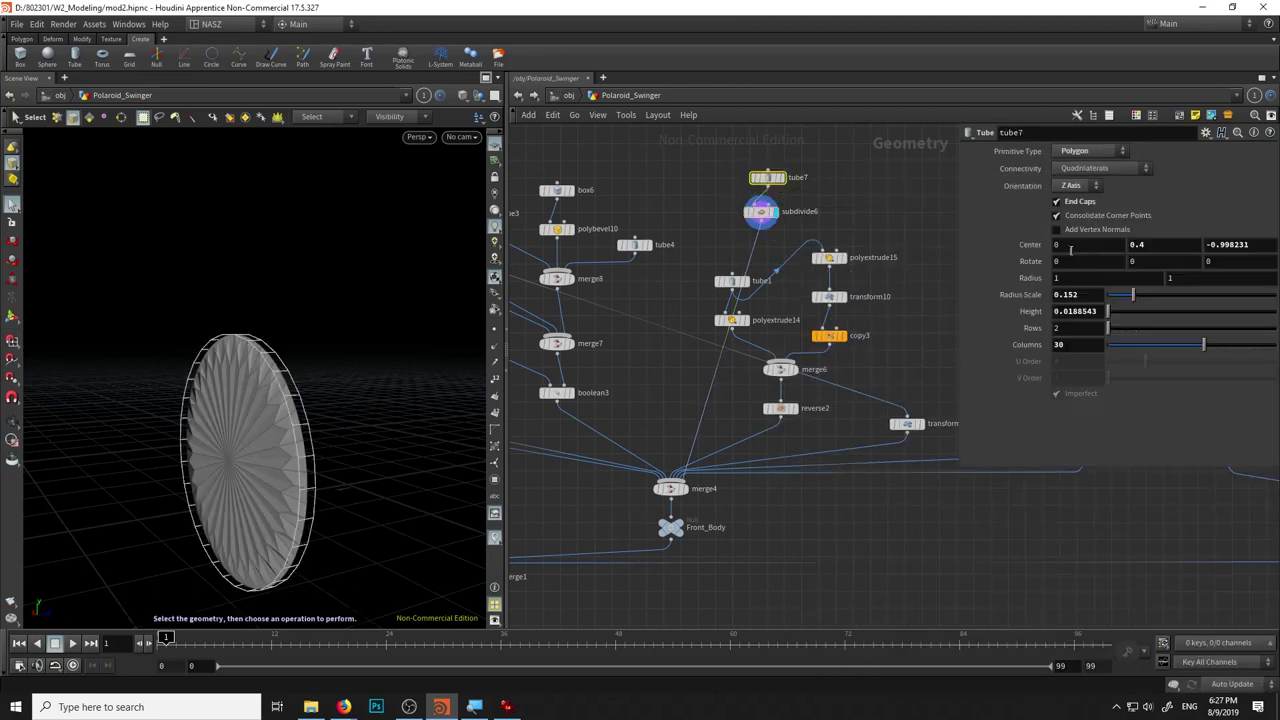
pyautogui.write('12')
pyautogui.press('Return')
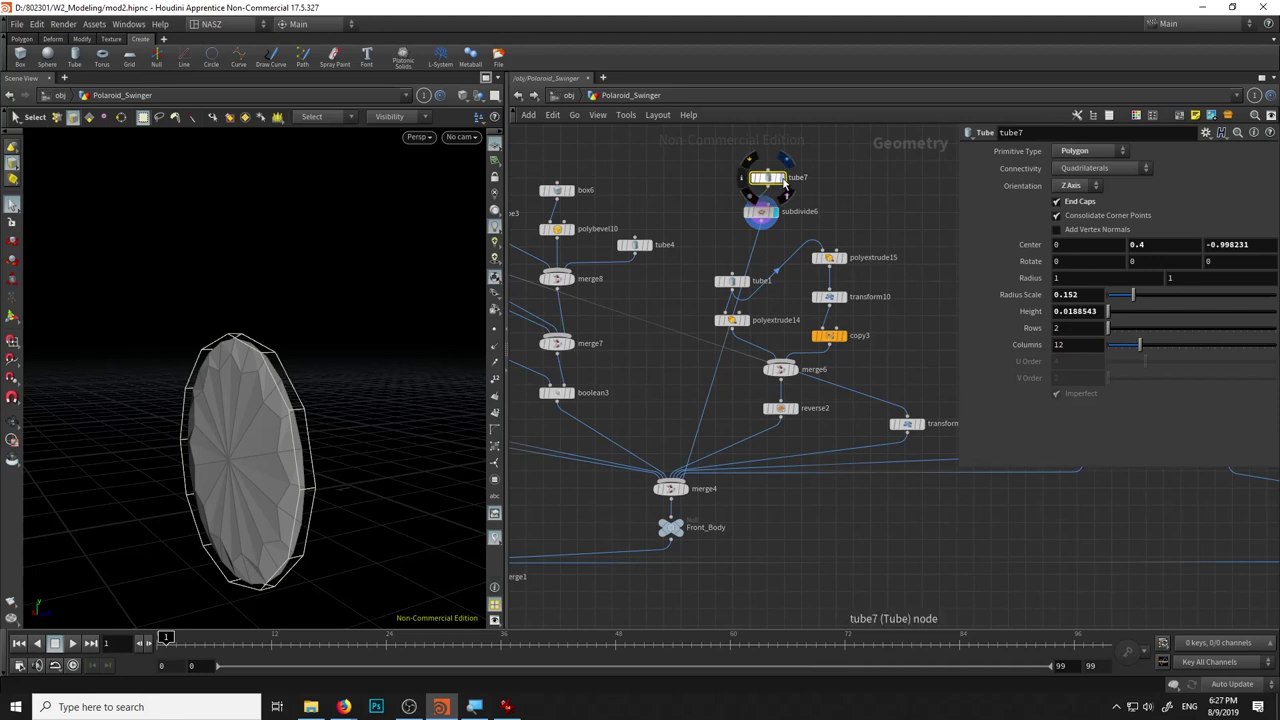
pyautogui.click(785, 180)
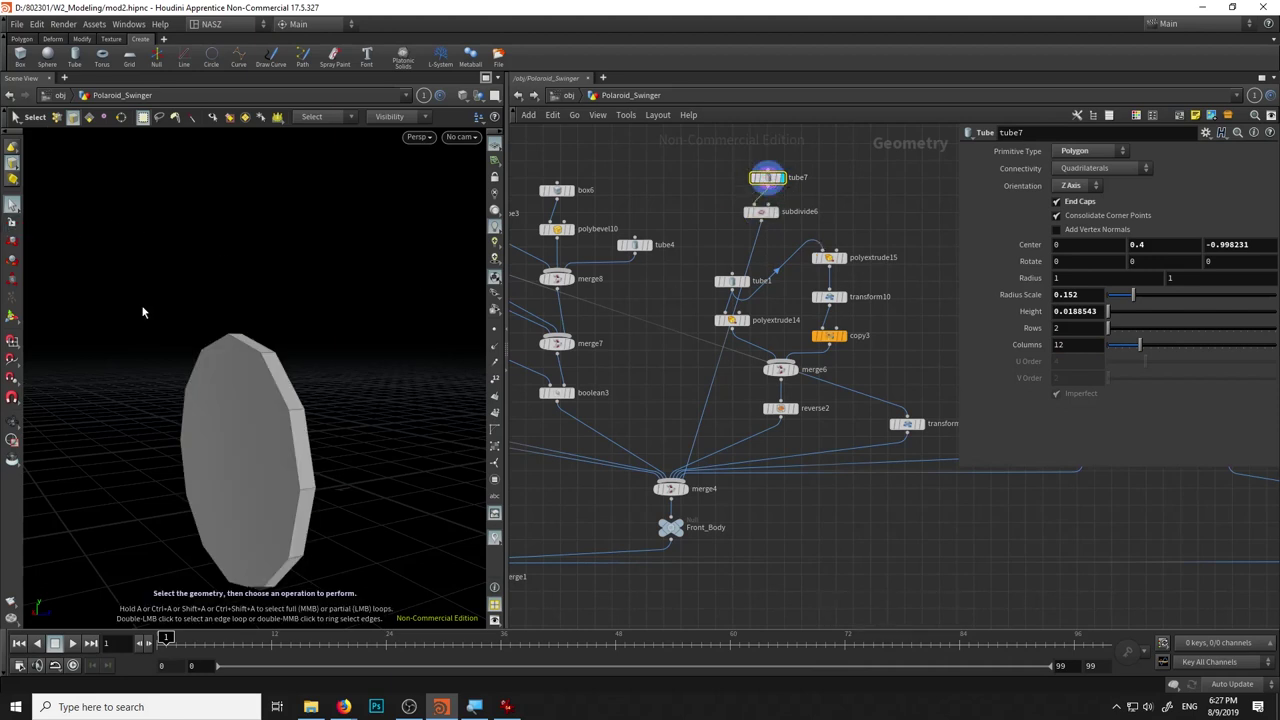
pyautogui.press('Delete')
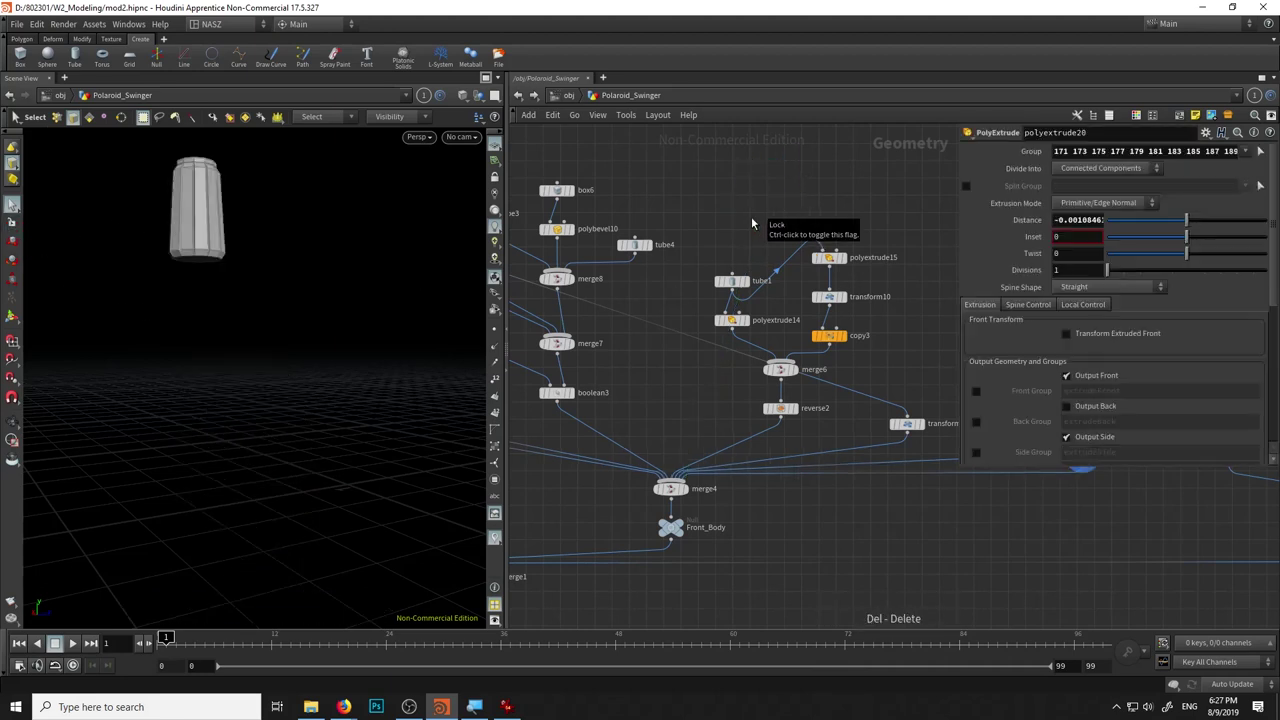
# Display merge4 again, then briefly add a Polygon-type circle1 node and delete it.
pyautogui.click(688, 490)
pyautogui.press('Tab')
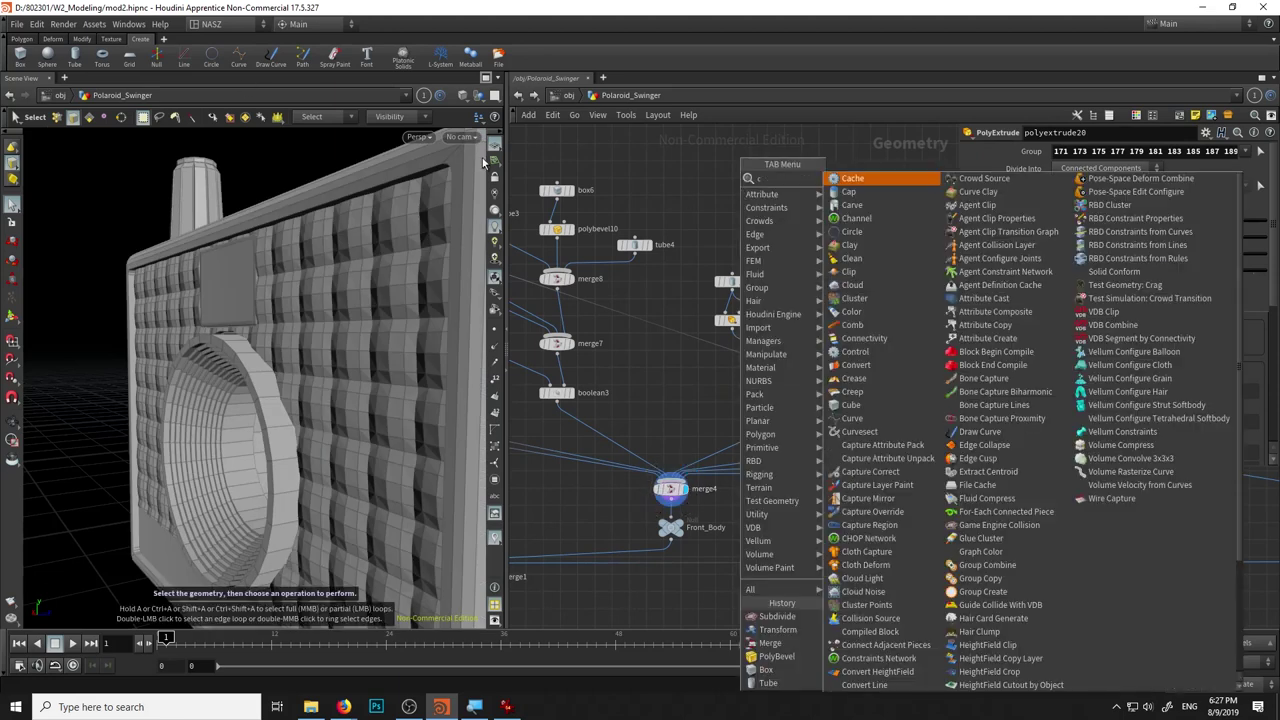
pyautogui.click(860, 180)
pyautogui.click(716, 230)
pyautogui.scroll(-5, 300, 443)
pyautogui.scroll(-4, 300, 443)
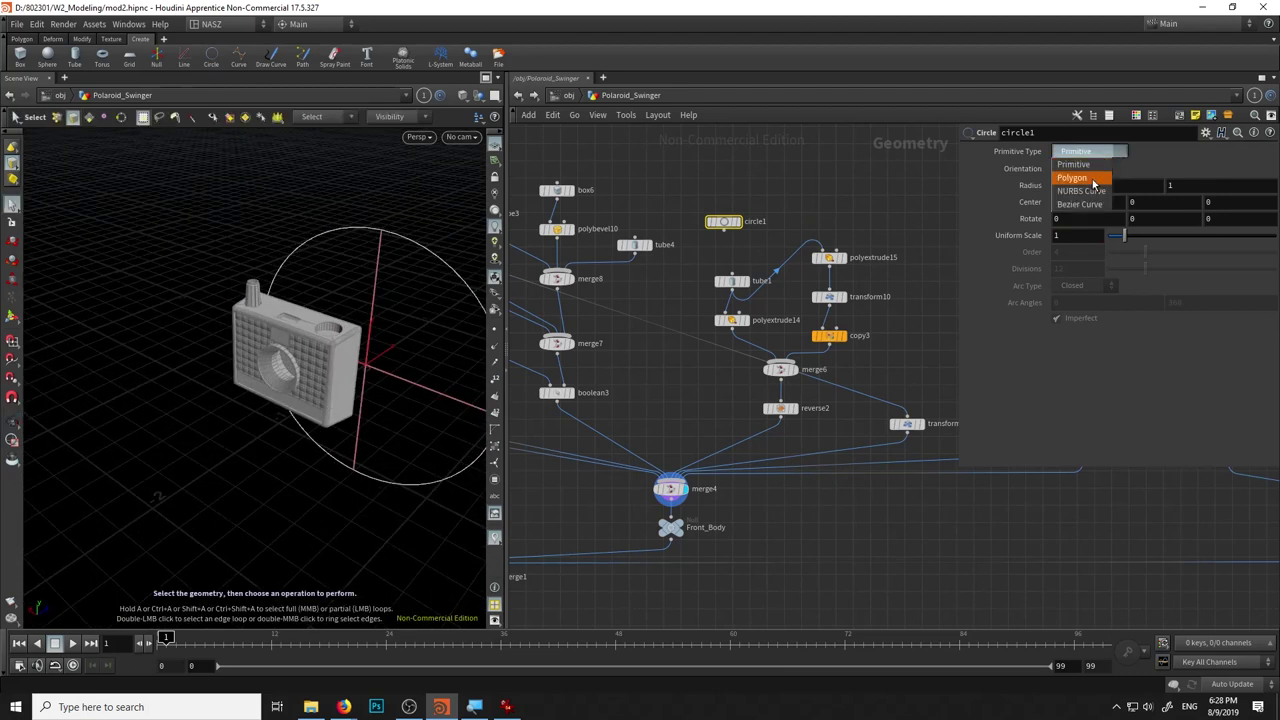
pyautogui.click(1093, 179)
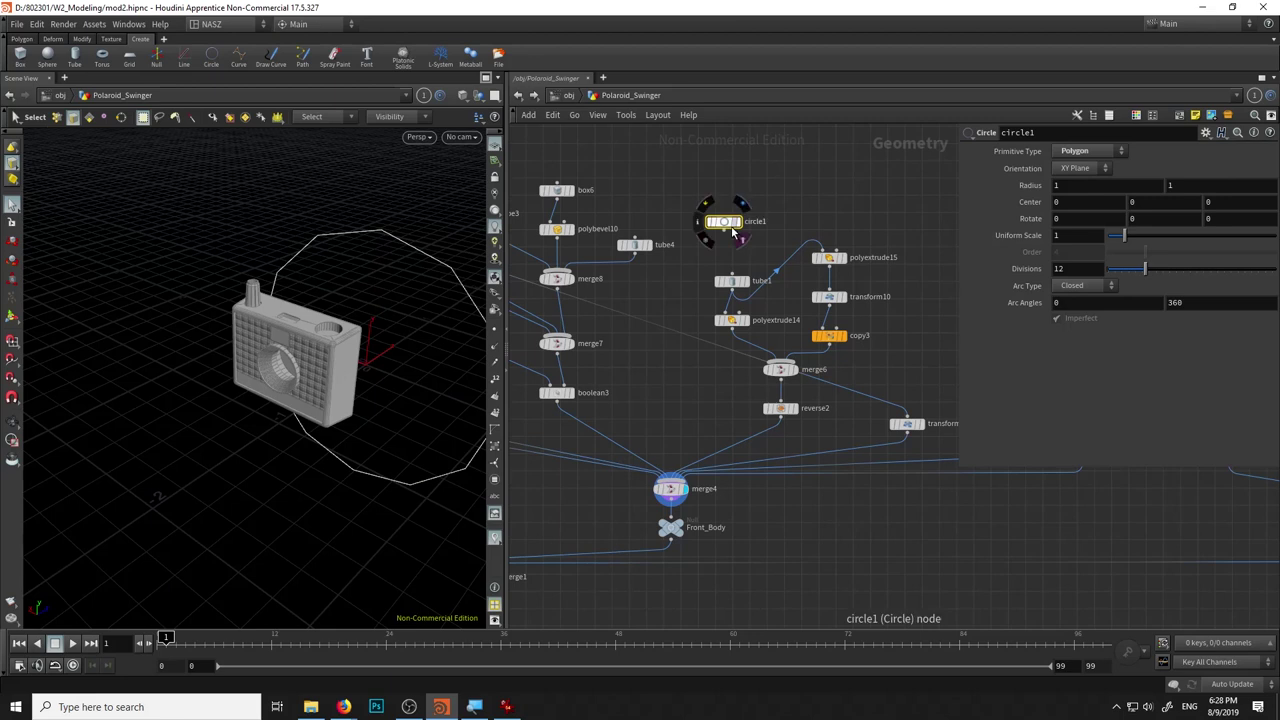
pyautogui.press('Delete')
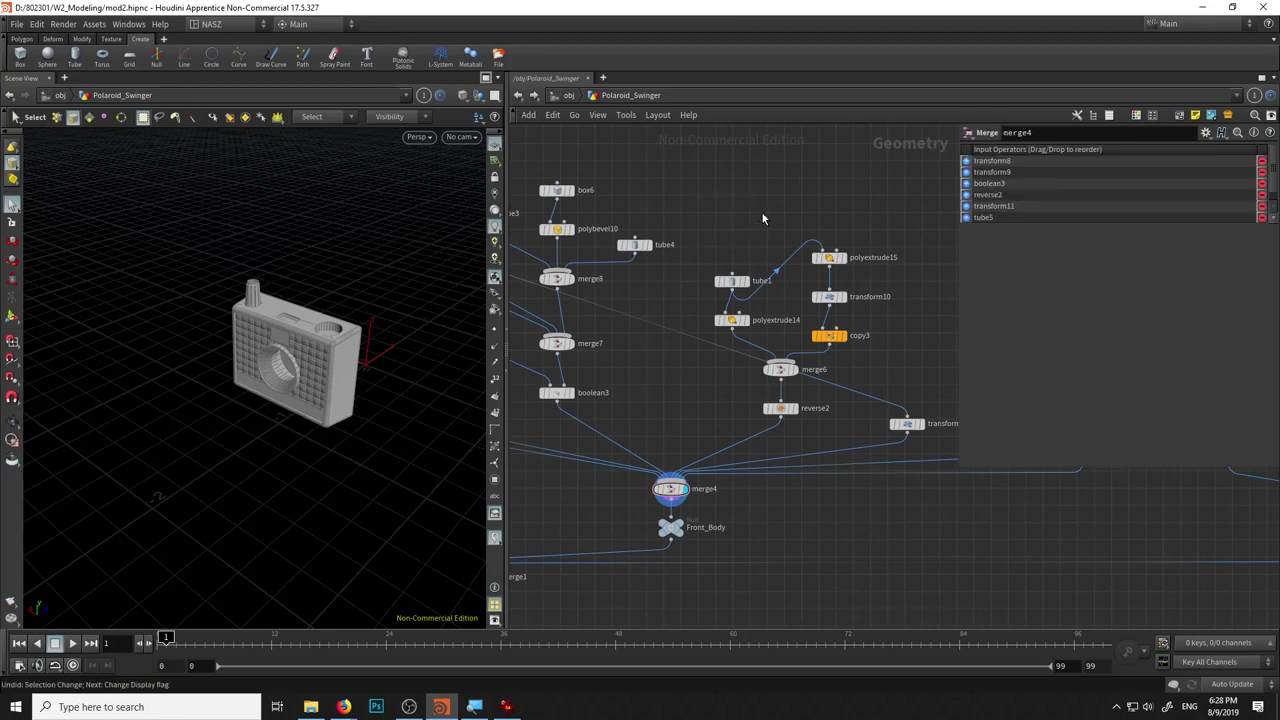
# Restore the deleted disc nodes, display subdivide6, and raise its Depth to 3.
pyautogui.hotkey('ctrl', 'z')
pyautogui.click(760, 213)
pyautogui.scroll(5, 286, 349)
pyautogui.scroll(3, 289, 360)
pyautogui.scroll(2, 316, 400)
pyautogui.moveTo(316, 400); pyautogui.dragTo(371, 423)
pyautogui.press('s')
pyautogui.moveTo(1160, 203); pyautogui.dragTo(1266, 203)
pyautogui.moveTo(336, 261)
pyautogui.mouseDown()
pyautogui.moveTo(294, 249)
pyautogui.moveTo(357, 271)
pyautogui.mouseUp()
pyautogui.click(768, 178)
pyautogui.click(760, 213)
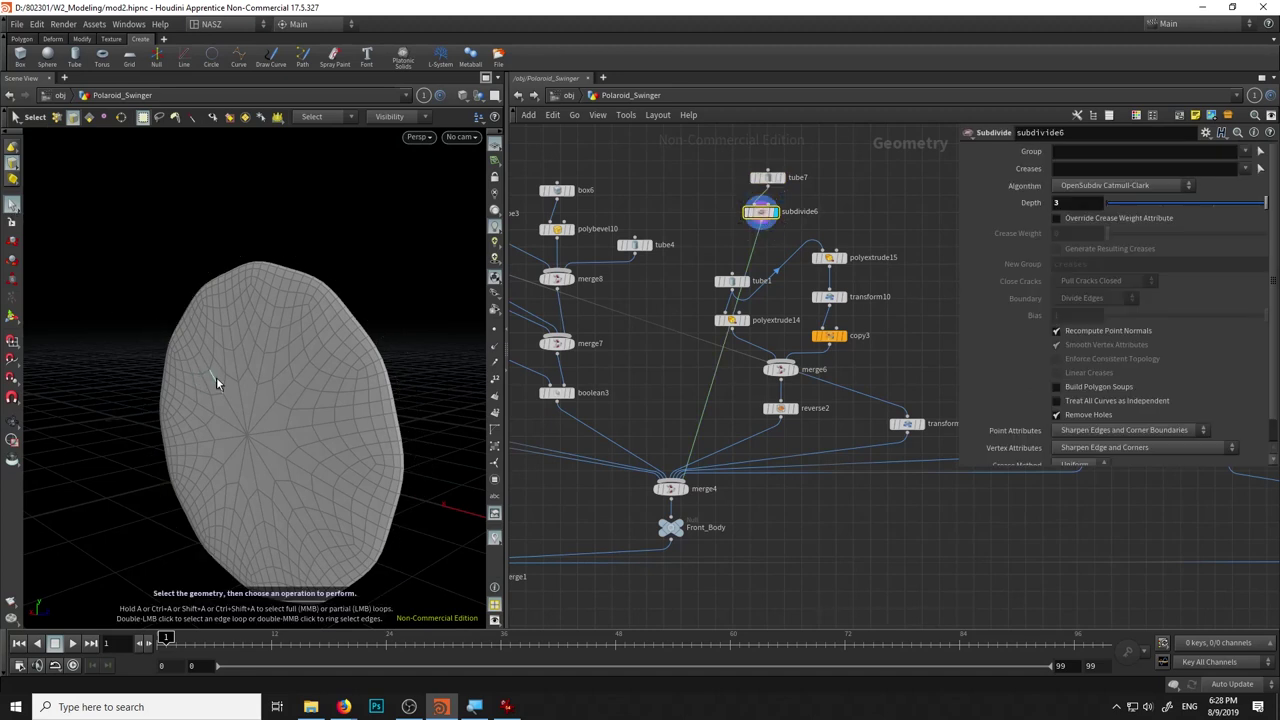
# Soft-move the disc's centre point in Z by -0.00491339, creating edit22.
pyautogui.click(248, 440)
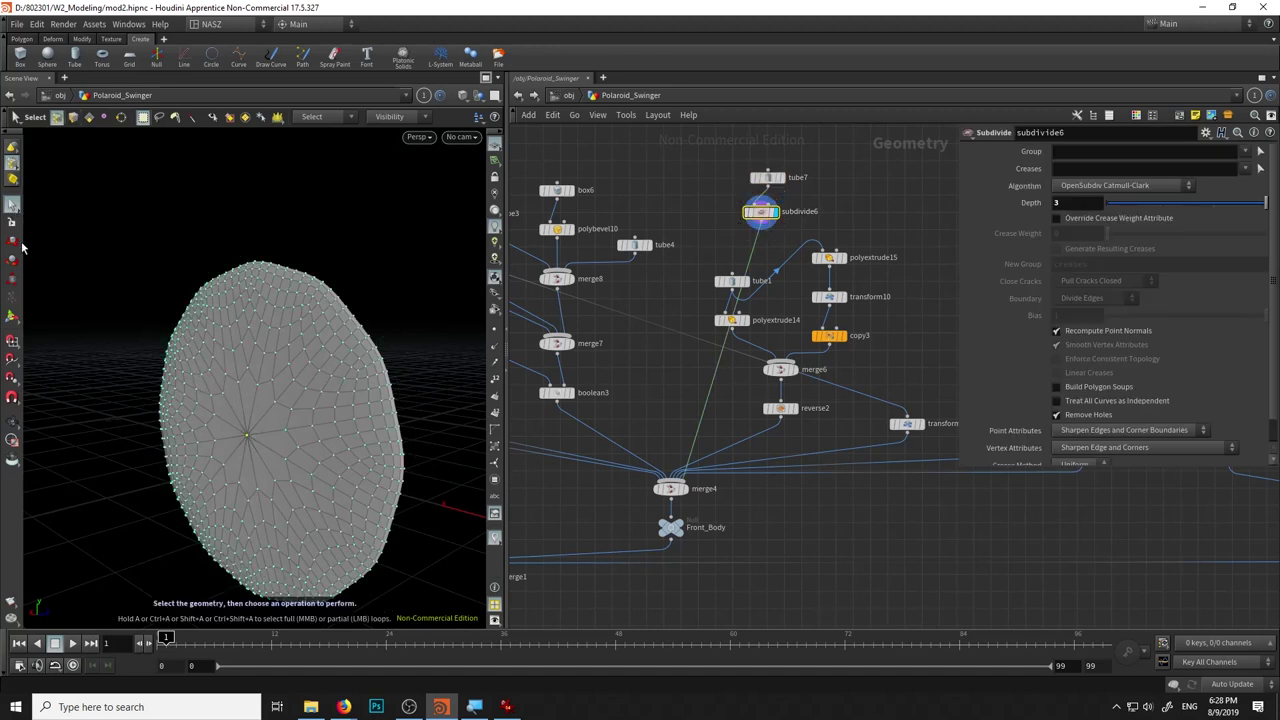
pyautogui.press('t')
pyautogui.moveTo(66, 590); pyautogui.dragTo(103, 588)
pyautogui.moveTo(250, 450)
pyautogui.mouseDown()
pyautogui.moveTo(272, 425)
pyautogui.moveTo(223, 423)
pyautogui.moveTo(329, 414)
pyautogui.moveTo(315, 415)
pyautogui.mouseUp()
pyautogui.press('Escape')
pyautogui.press('t')
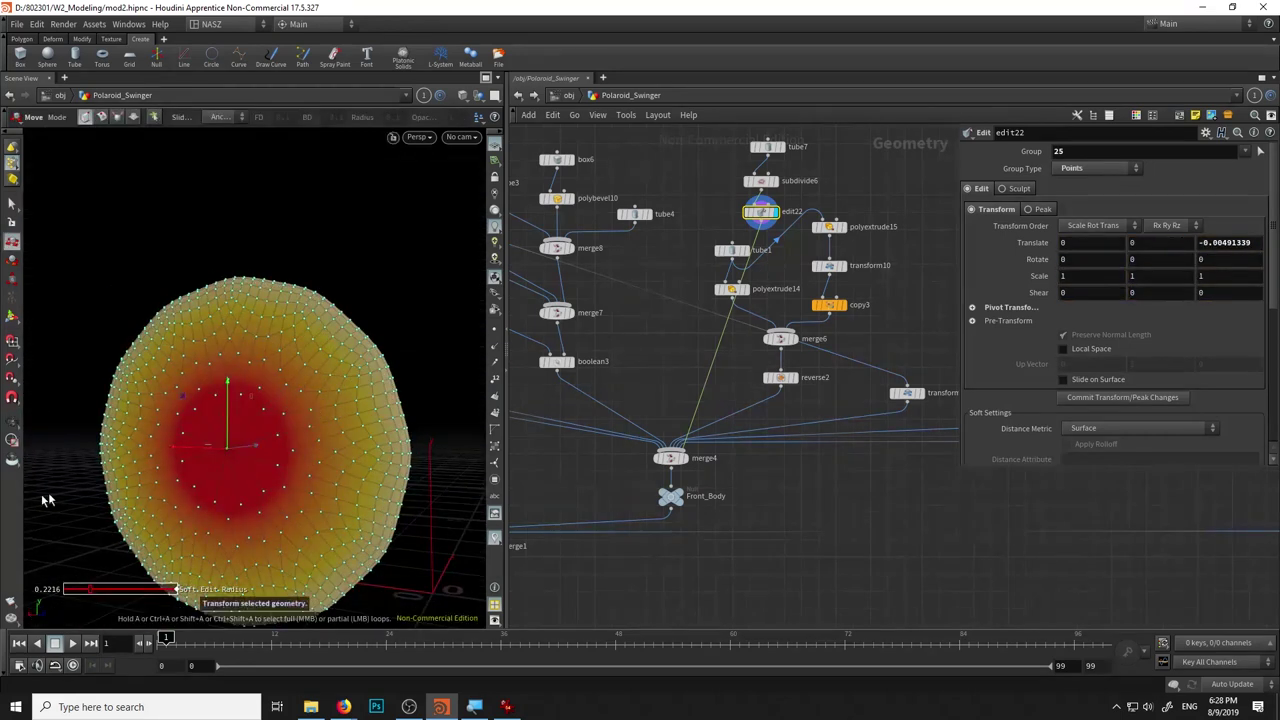
# Add a transform12 node below edit22 to position the disc.
pyautogui.moveTo(783, 330); pyautogui.dragTo(759, 322, button='middle')
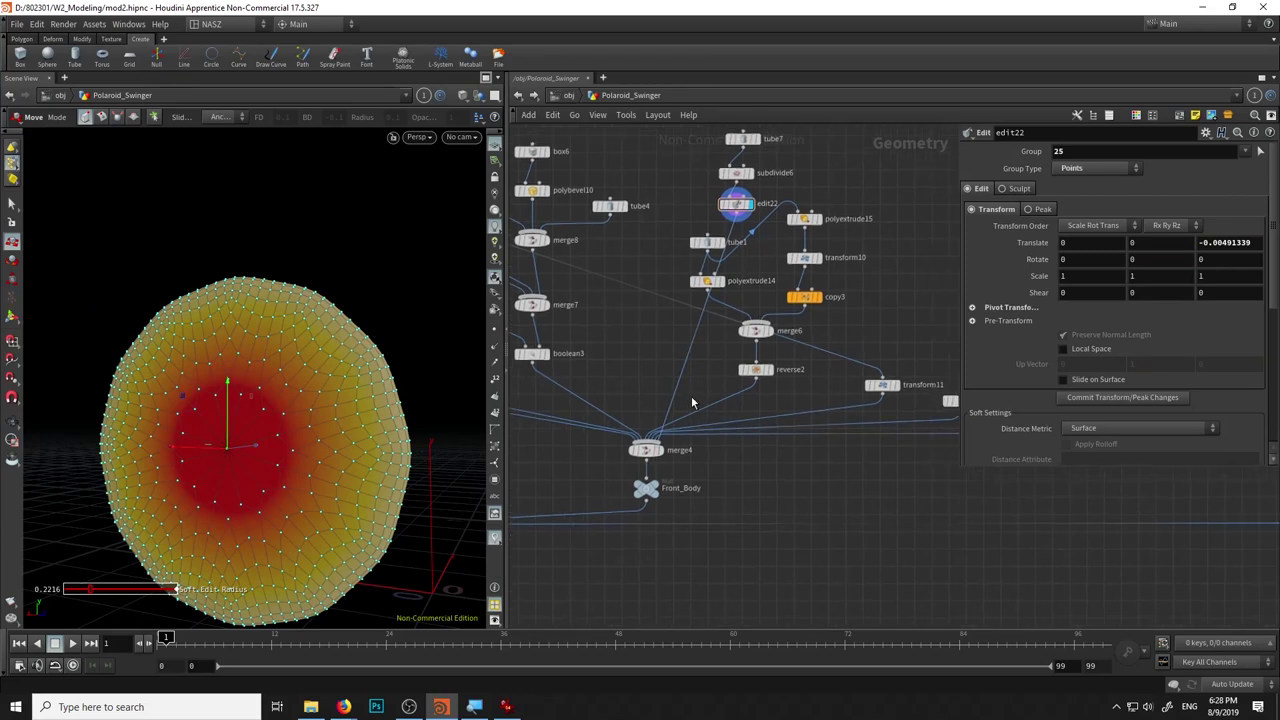
pyautogui.click(656, 450)
pyautogui.click(646, 450)
pyautogui.click(736, 204)
pyautogui.moveTo(806, 173); pyautogui.dragTo(806, 271, button='middle')
pyautogui.moveTo(794, 208)
pyautogui.mouseDown()
pyautogui.moveTo(744, 280)
pyautogui.moveTo(667, 229)
pyautogui.mouseUp()
pyautogui.press('Tab')
pyautogui.write('transform')
pyautogui.press('Return')
pyautogui.click(668, 301)
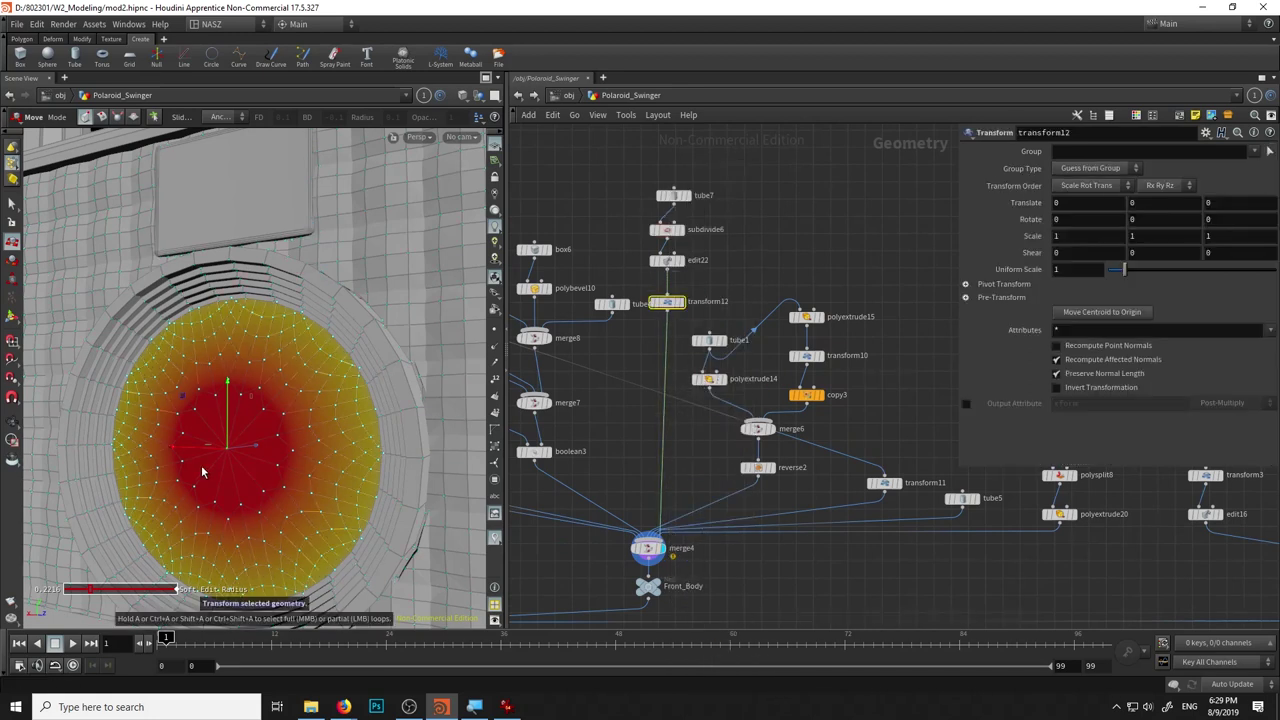
# Deepen the dish at the disc's centre with the edit22 soft edit.
pyautogui.keyDown('alt'); pyautogui.moveTo(202, 471); pyautogui.dragTo(350, 428); pyautogui.keyUp('alt')
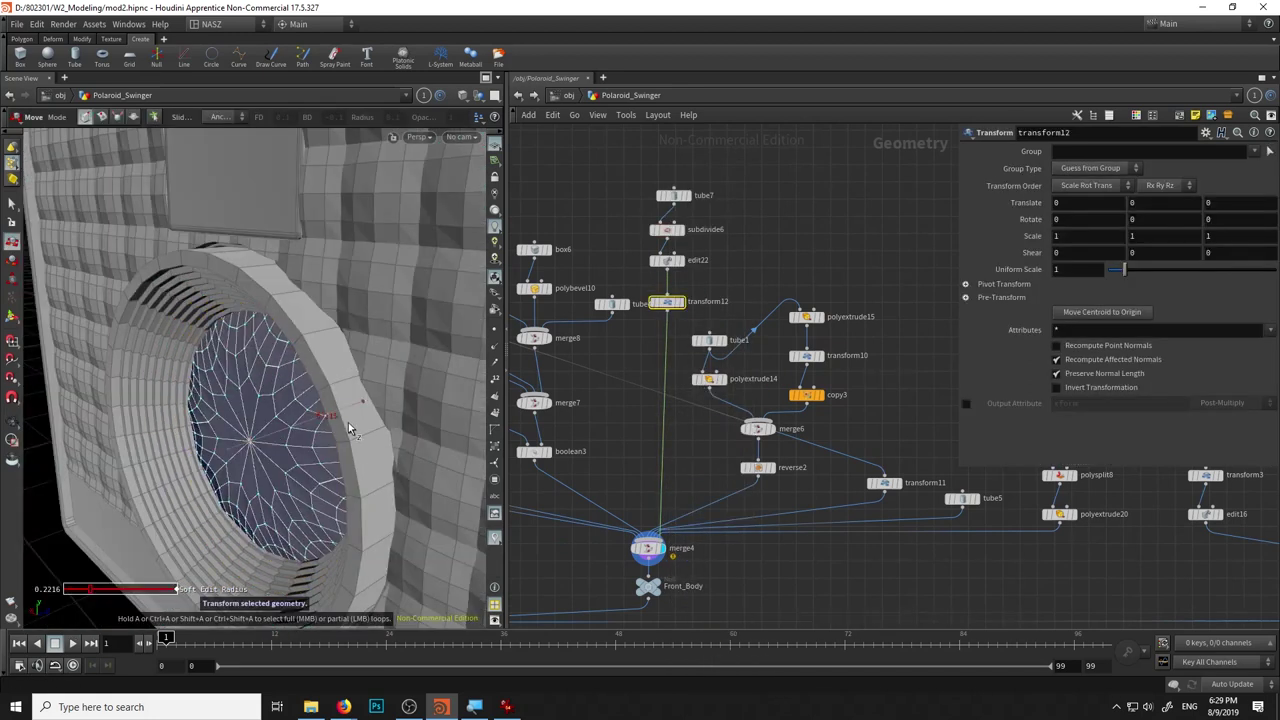
pyautogui.hotkey('ctrl', 'z')
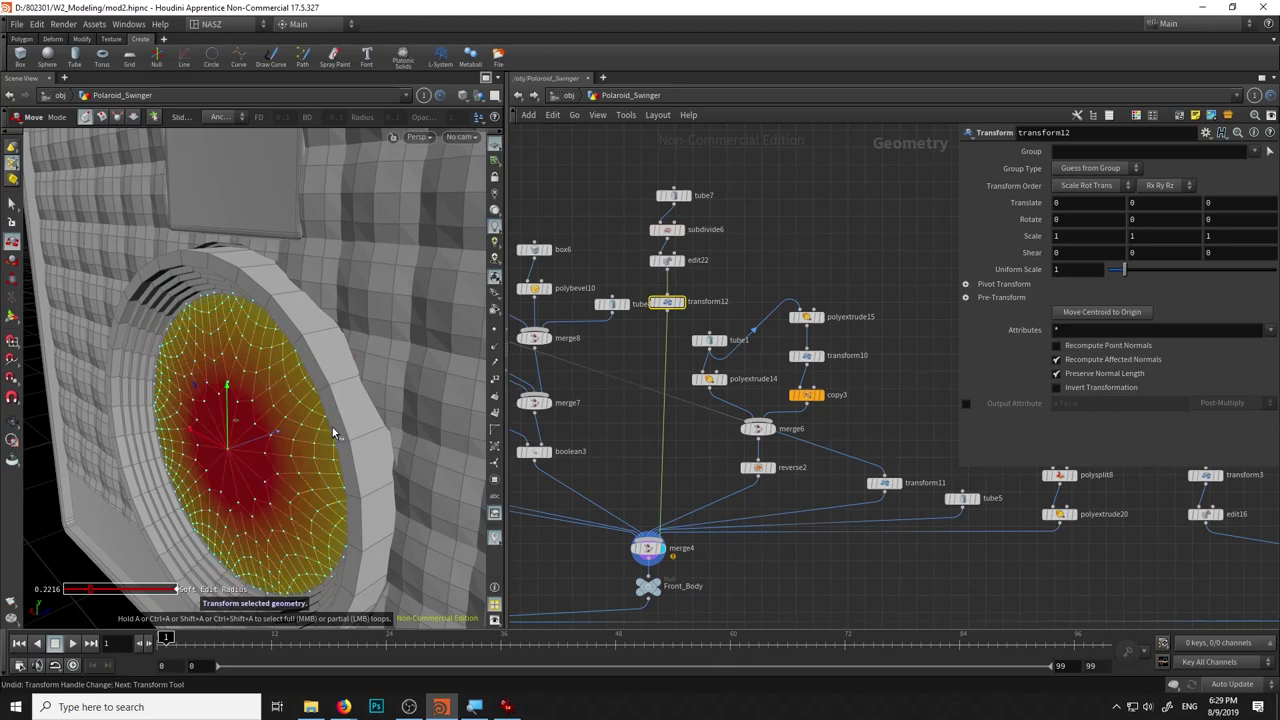
pyautogui.click(14, 316)
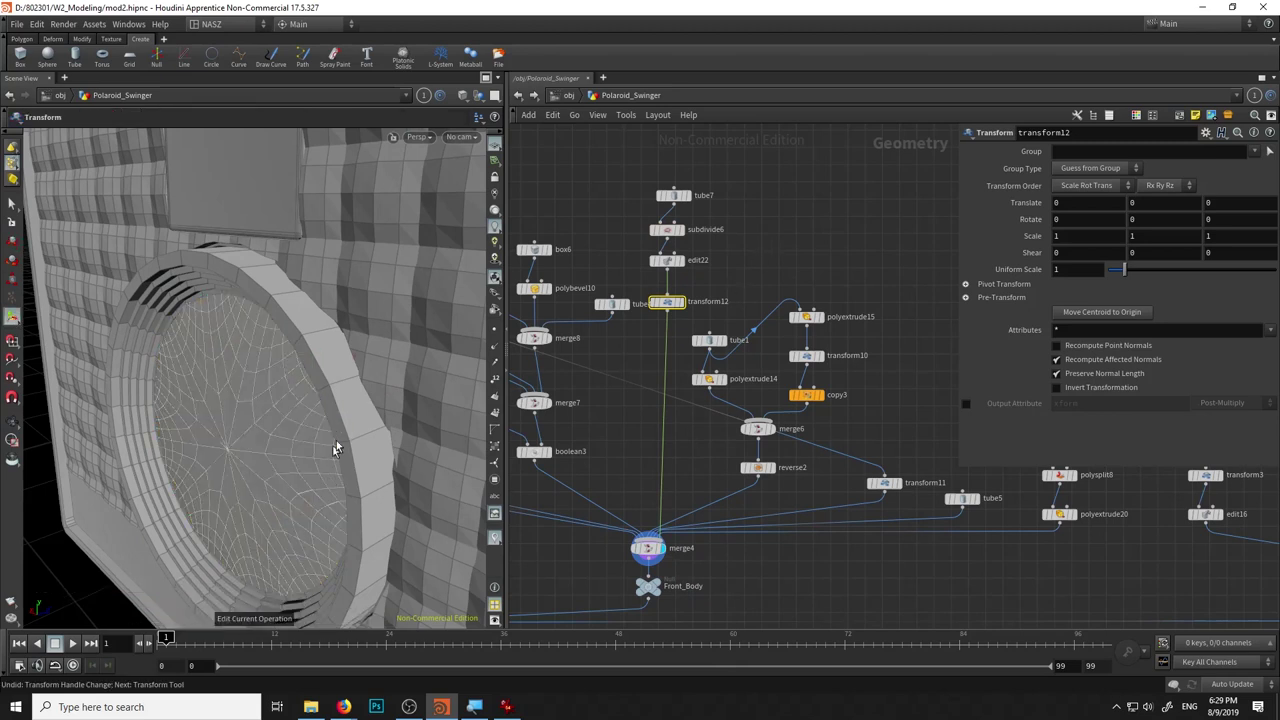
pyautogui.moveTo(230, 400); pyautogui.dragTo(378, 332)
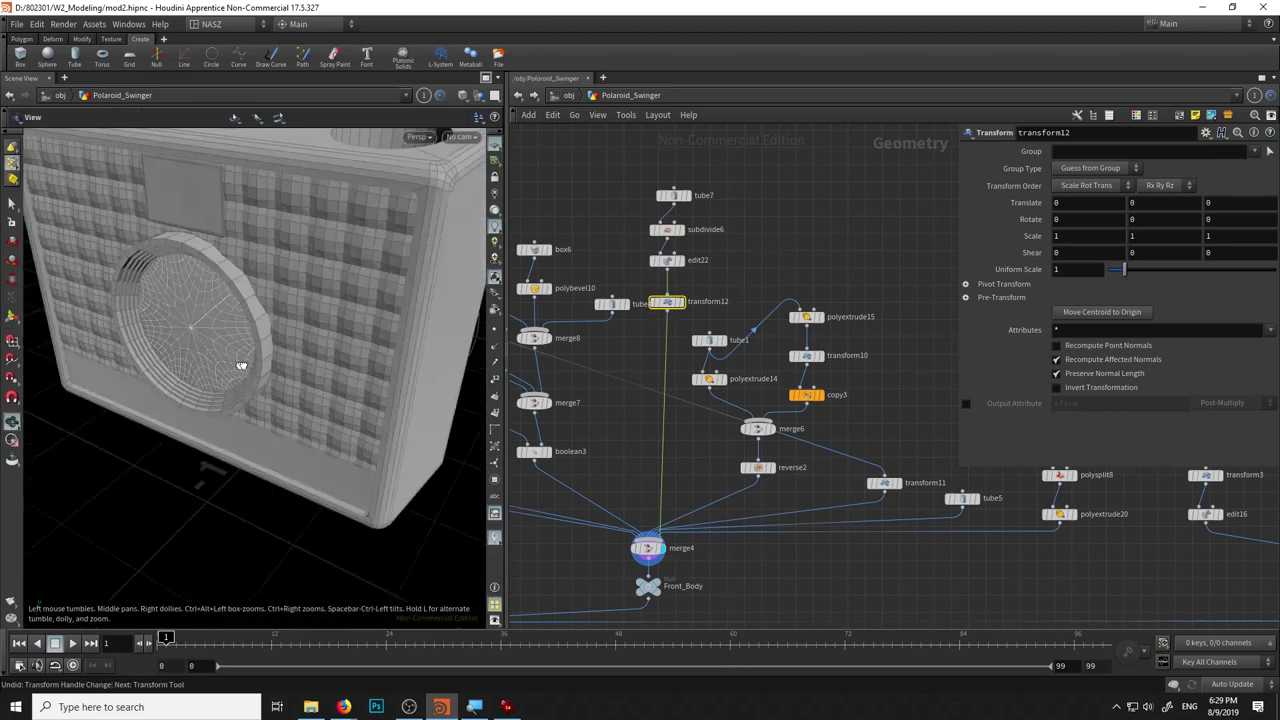
pyautogui.keyDown('alt'); pyautogui.moveTo(134, 340); pyautogui.dragTo(168, 345); pyautogui.keyUp('alt')
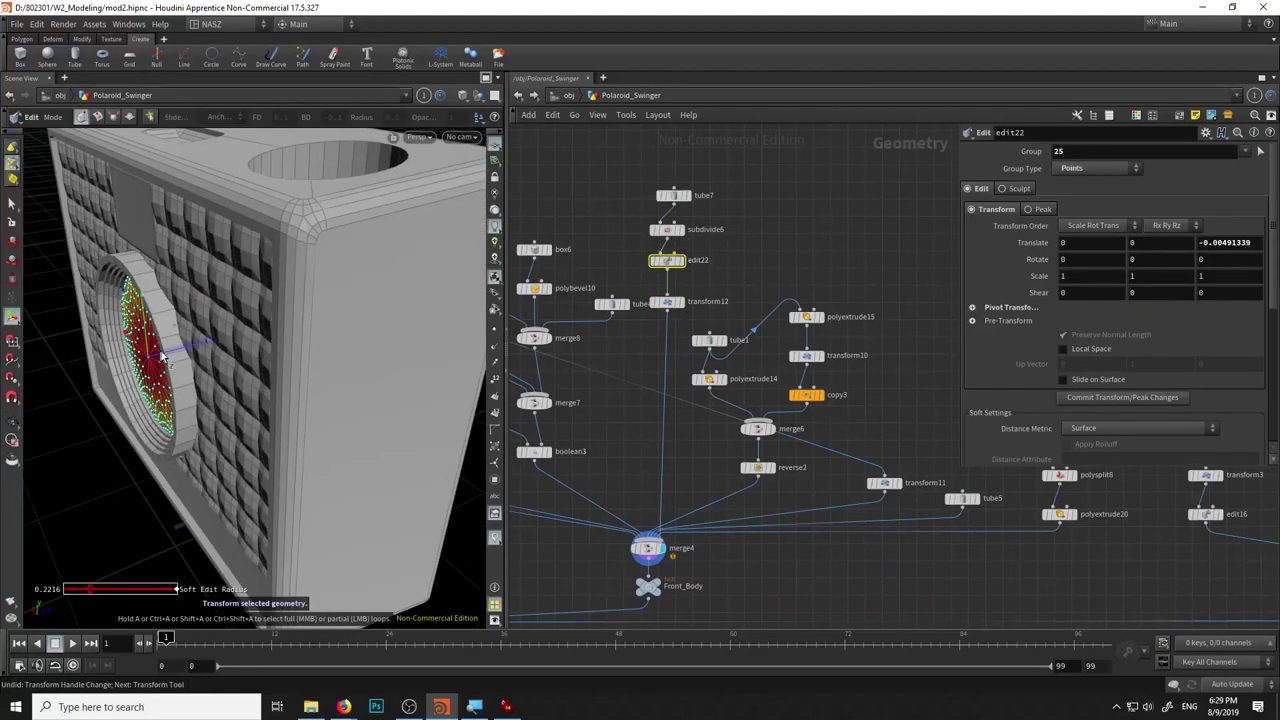
# Push the disc into the recess with transform12 Translate Z 0.0475391.
pyautogui.click(665, 300)
pyautogui.keyDown('alt'); pyautogui.moveTo(300, 400); pyautogui.dragTo(460, 430); pyautogui.keyUp('alt')
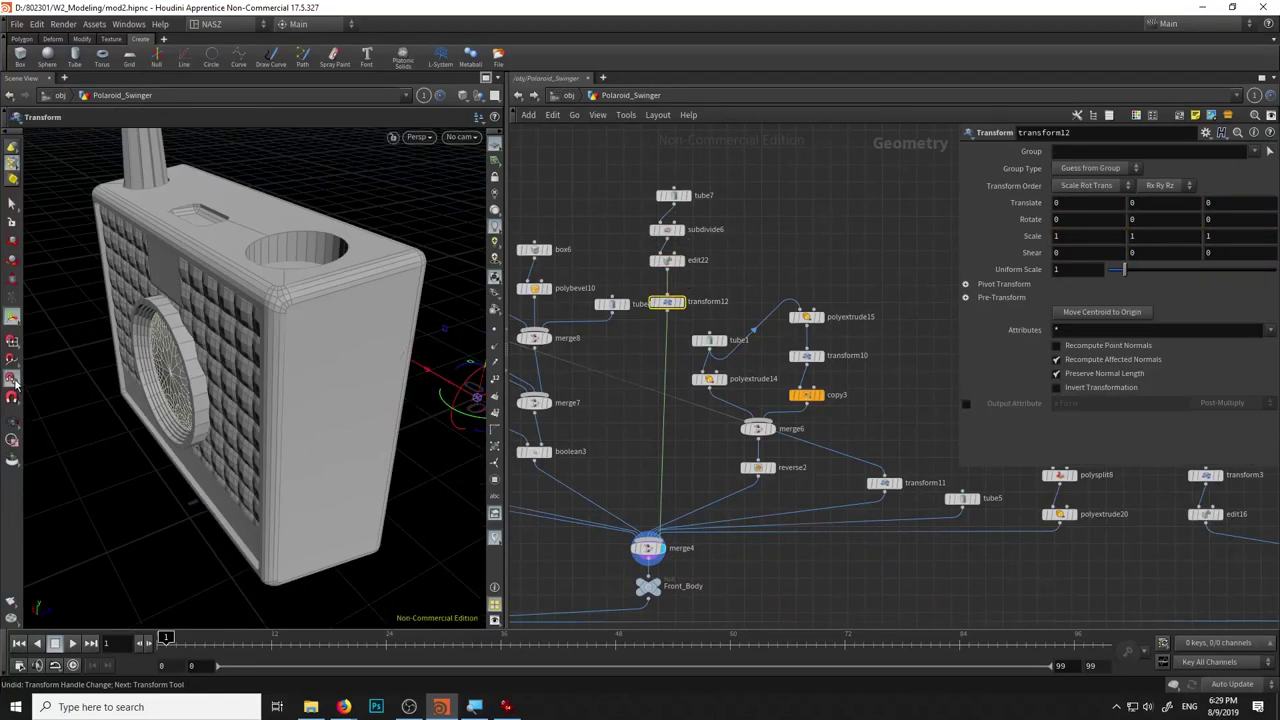
pyautogui.moveTo(481, 402); pyautogui.dragTo(183, 378)
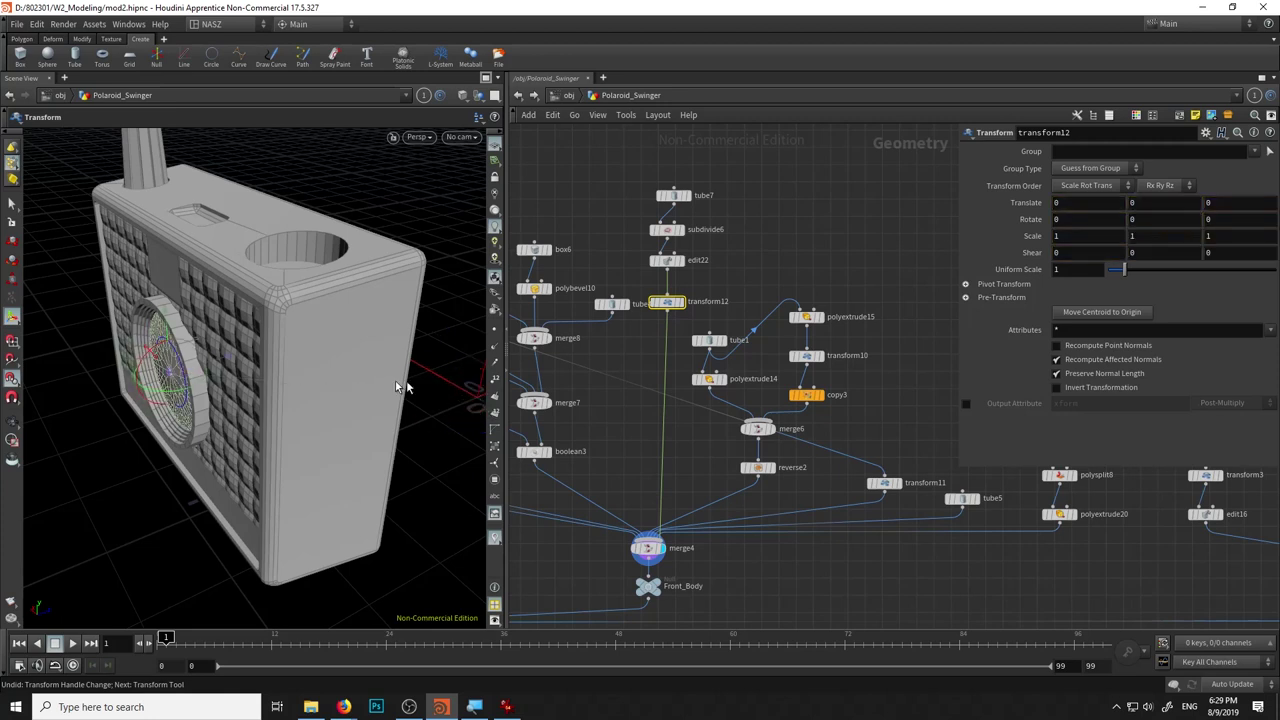
pyautogui.keyDown('alt'); pyautogui.moveTo(167, 375); pyautogui.dragTo(220, 355); pyautogui.keyUp('alt')
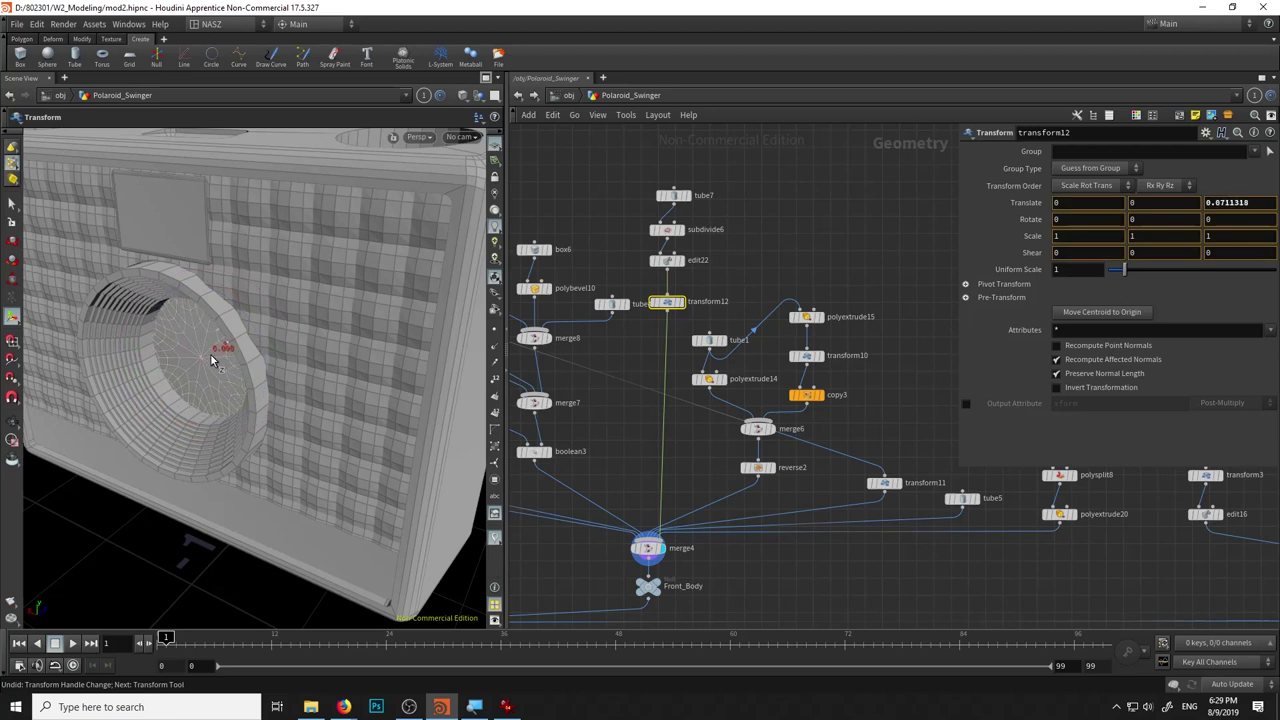
pyautogui.moveTo(210, 362)
pyautogui.mouseDown()
pyautogui.moveTo(185, 430)
pyautogui.moveTo(204, 347)
pyautogui.moveTo(268, 303)
pyautogui.moveTo(238, 305)
pyautogui.mouseUp()
pyautogui.press('t')
pyautogui.press('Up')
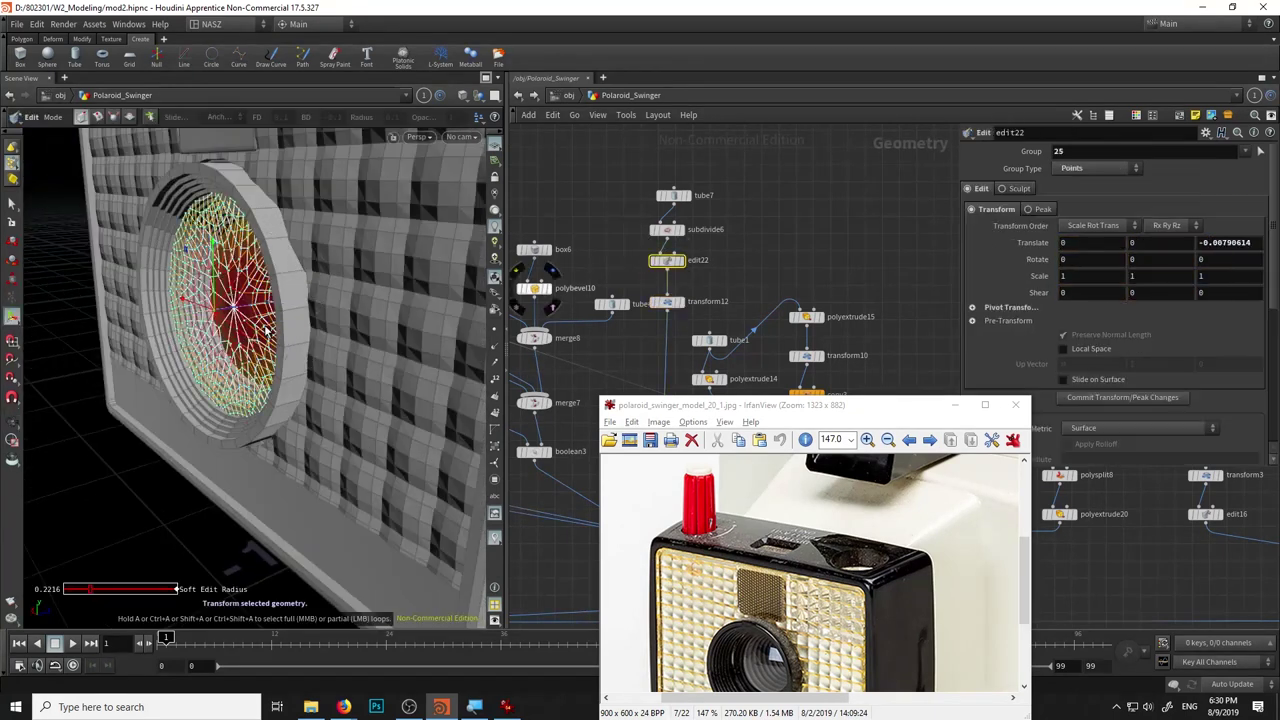
pyautogui.press('Down')
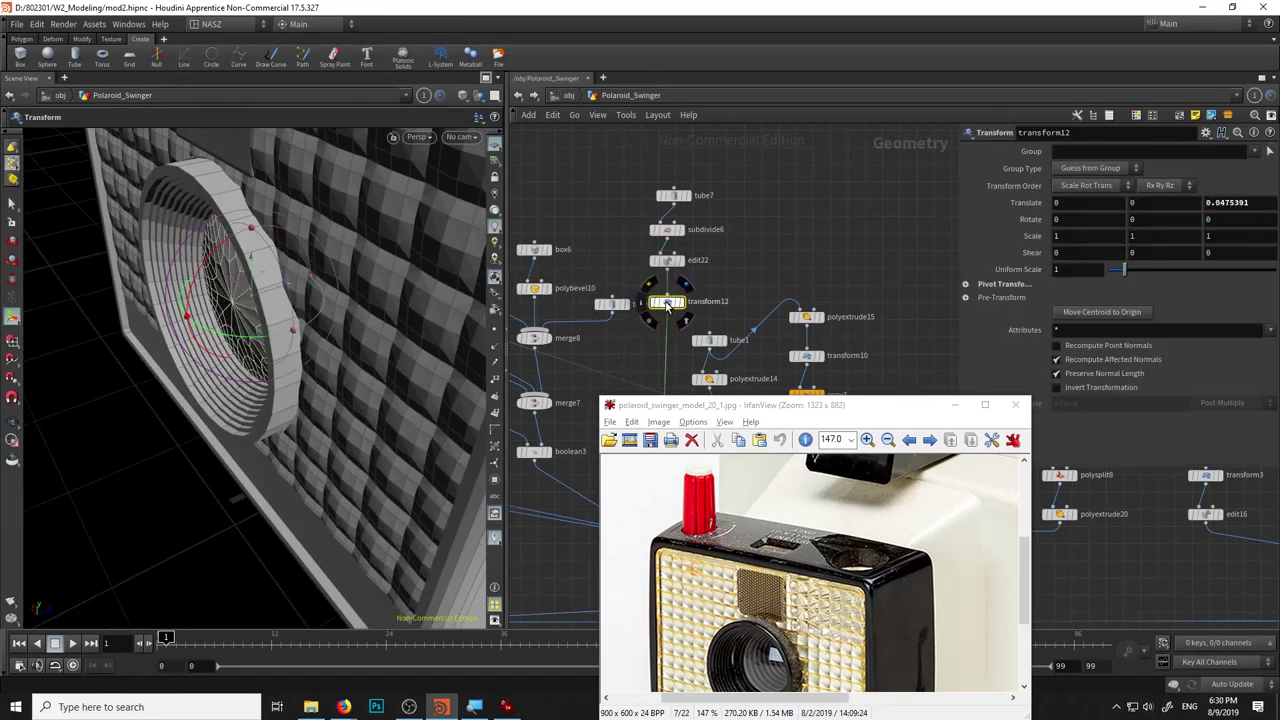
pyautogui.moveTo(321, 314); pyautogui.dragTo(230, 318)
# Raise subdivide6 Depth to 5 and nudge the disc's Z depth in transform12.
pyautogui.press('Up')
pyautogui.press('Up')
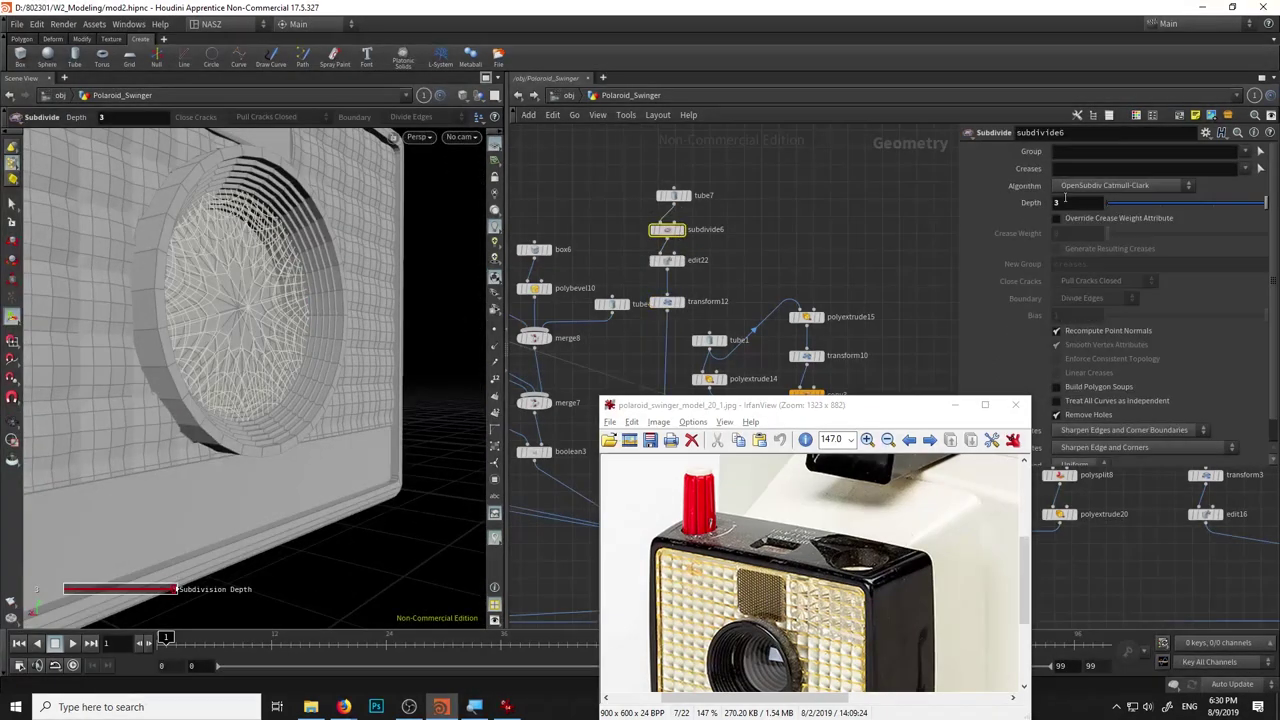
pyautogui.press('Return')
pyautogui.press('Down')
pyautogui.press('Down')
pyautogui.press('Down')
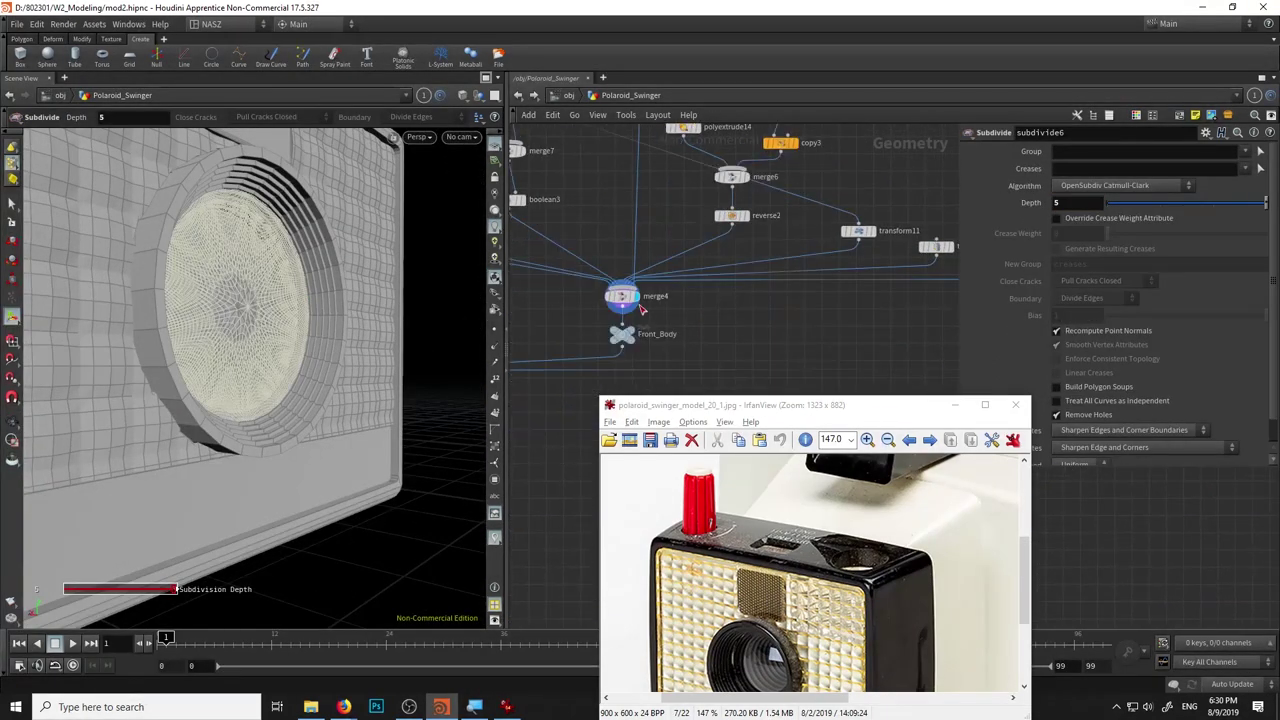
pyautogui.moveTo(440, 280)
pyautogui.mouseDown()
pyautogui.moveTo(200, 243)
pyautogui.moveTo(323, 263)
pyautogui.moveTo(215, 268)
pyautogui.moveTo(300, 280)
pyautogui.moveTo(285, 290)
pyautogui.moveTo(314, 263)
pyautogui.moveTo(272, 281)
pyautogui.mouseUp()
pyautogui.press('Up')
pyautogui.press('Up')
pyautogui.press('Return')
pyautogui.press('Escape')
# Scale the disc uniformly to 0.8 with Z offset 0.0551689, then display merge4.
pyautogui.press('Return')
pyautogui.moveTo(1032, 236)
pyautogui.mouseDown(button='middle')
pyautogui.moveTo(836, 306)
pyautogui.moveTo(905, 284)
pyautogui.mouseUp(button='middle')
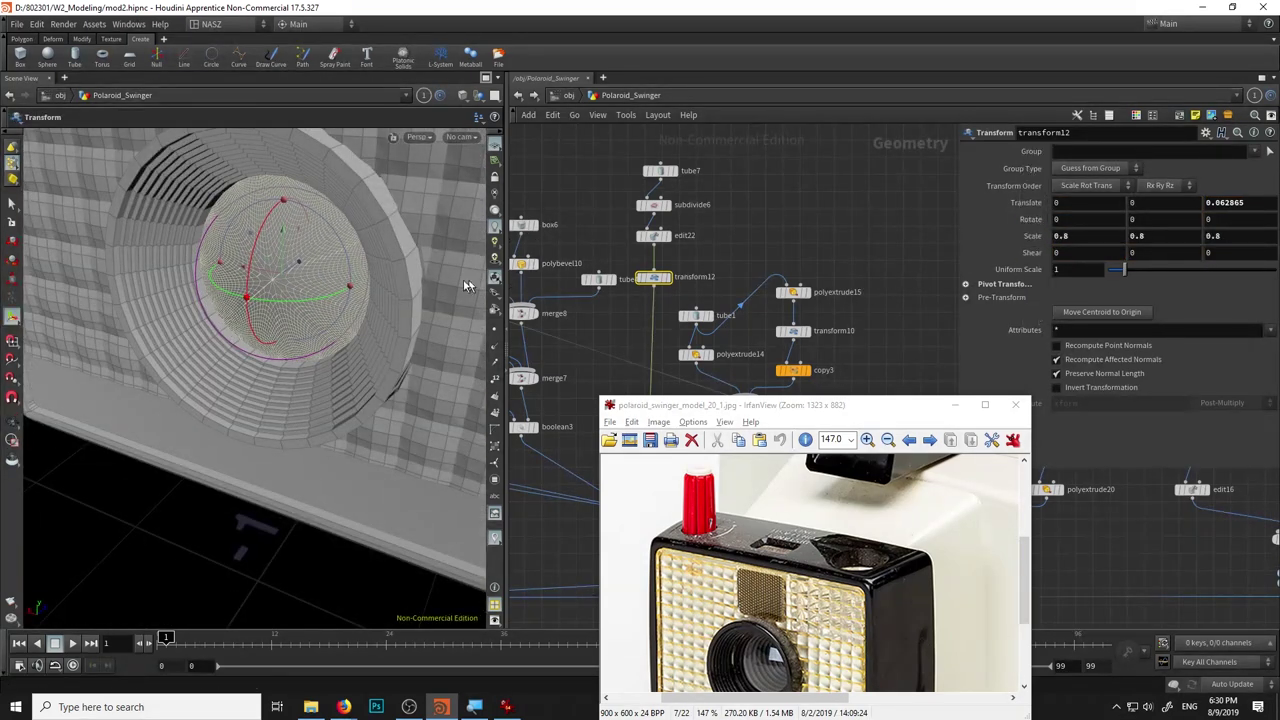
pyautogui.press('Escape')
pyautogui.moveTo(290, 280); pyautogui.dragTo(314, 274)
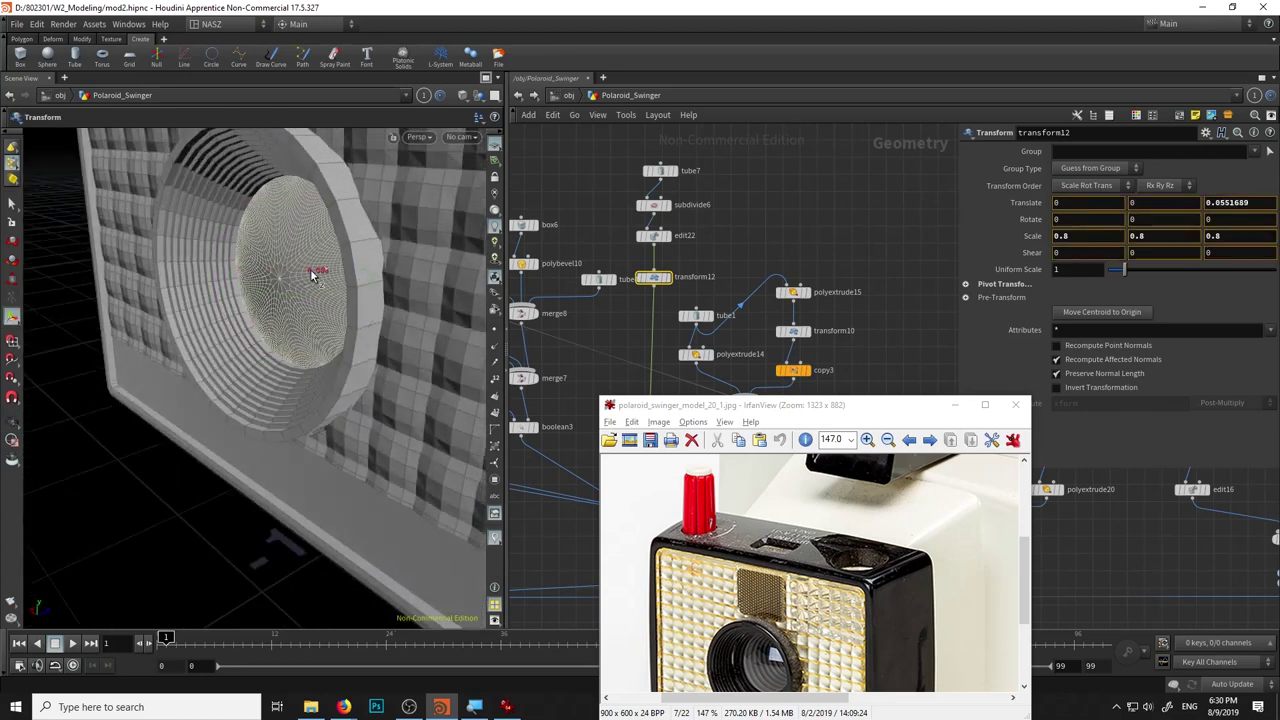
pyautogui.press('Return')
pyautogui.scroll(-3, 683, 335)
pyautogui.click(660, 318)
pyautogui.moveTo(450, 250)
pyautogui.mouseDown()
pyautogui.moveTo(248, 338)
pyautogui.moveTo(357, 337)
pyautogui.moveTo(246, 329)
pyautogui.moveTo(260, 355)
pyautogui.moveTo(300, 300)
pyautogui.mouseUp()
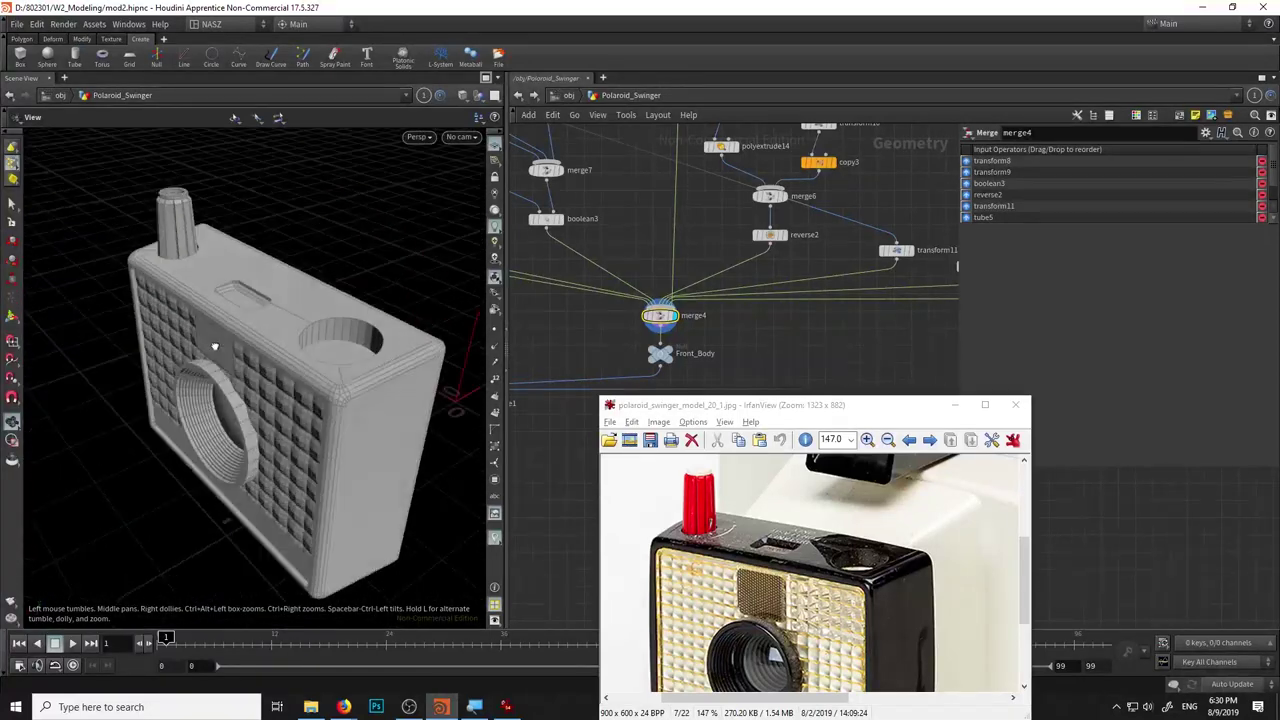
# Display merge1 to show the complete assembled camera and orbit around it.
pyautogui.scroll(5, 320, 254)
pyautogui.scroll(-5, 239, 323)
pyautogui.scroll(-3, 713, 364)
pyautogui.scroll(3, 628, 310)
pyautogui.click(646, 292)
pyautogui.click(628, 308)
pyautogui.moveTo(380, 300)
pyautogui.mouseDown()
pyautogui.moveTo(409, 266)
pyautogui.moveTo(309, 380)
pyautogui.moveTo(438, 348)
pyautogui.moveTo(457, 380)
pyautogui.moveTo(257, 377)
pyautogui.moveTo(251, 422)
pyautogui.moveTo(300, 363)
pyautogui.moveTo(449, 363)
pyautogui.moveTo(368, 378)
pyautogui.moveTo(277, 423)
pyautogui.moveTo(409, 451)
pyautogui.moveTo(440, 380)
pyautogui.mouseUp()
pyautogui.press('Escape')
pyautogui.moveTo(612, 246); pyautogui.dragTo(601, 297, button='middle')
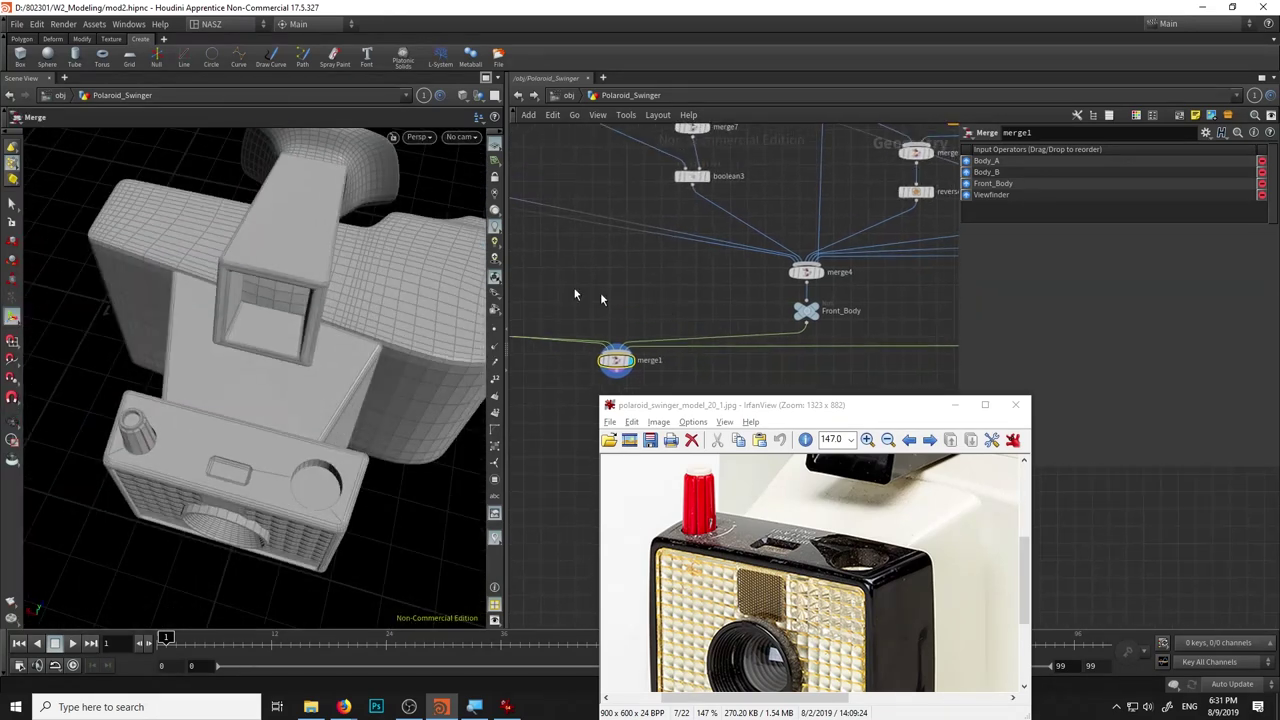
pyautogui.moveTo(785, 404); pyautogui.dragTo(785, 254)
pyautogui.moveTo(306, 357)
pyautogui.mouseDown()
pyautogui.moveTo(337, 435)
pyautogui.moveTo(257, 357)
pyautogui.mouseUp()
# Save the scene and inspect the camera from several angles against the reference photo.
pyautogui.hotkey('ctrl', 's')
pyautogui.moveTo(1022, 430); pyautogui.dragTo(1022, 388)
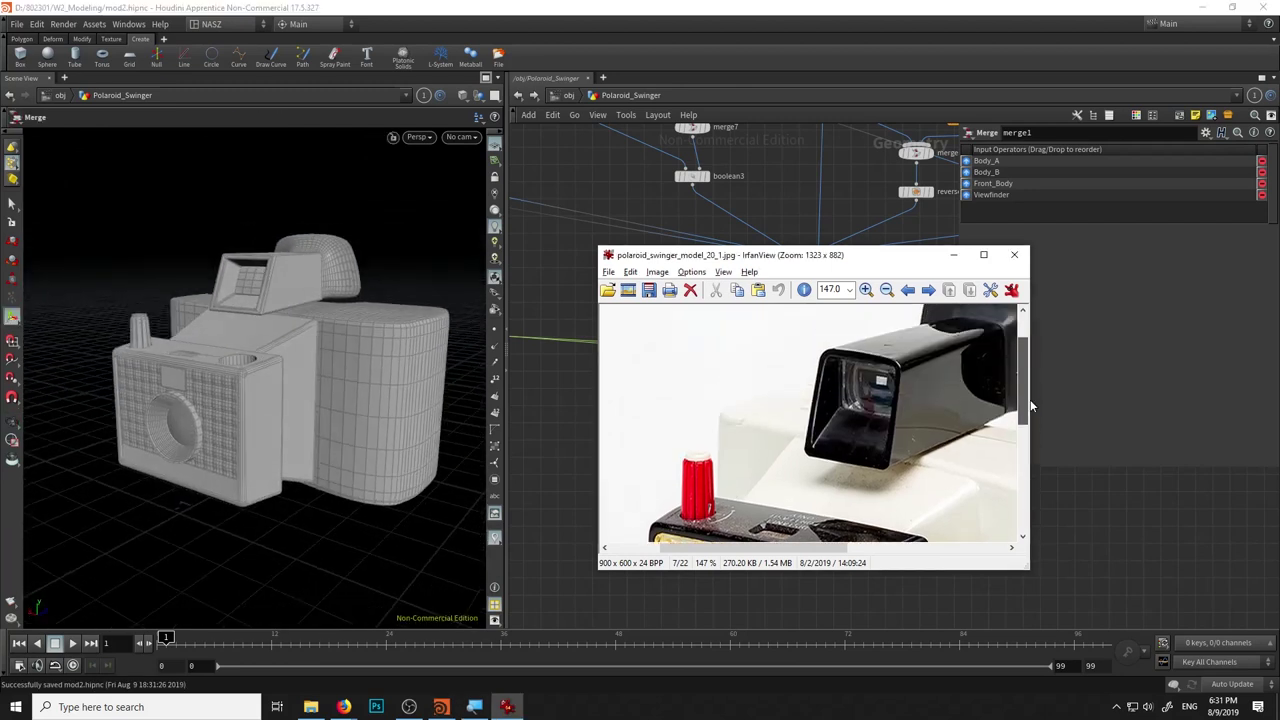
pyautogui.moveTo(320, 352)
pyautogui.mouseDown()
pyautogui.moveTo(296, 359)
pyautogui.moveTo(311, 342)
pyautogui.mouseUp()
pyautogui.moveTo(281, 351); pyautogui.dragTo(274, 392)
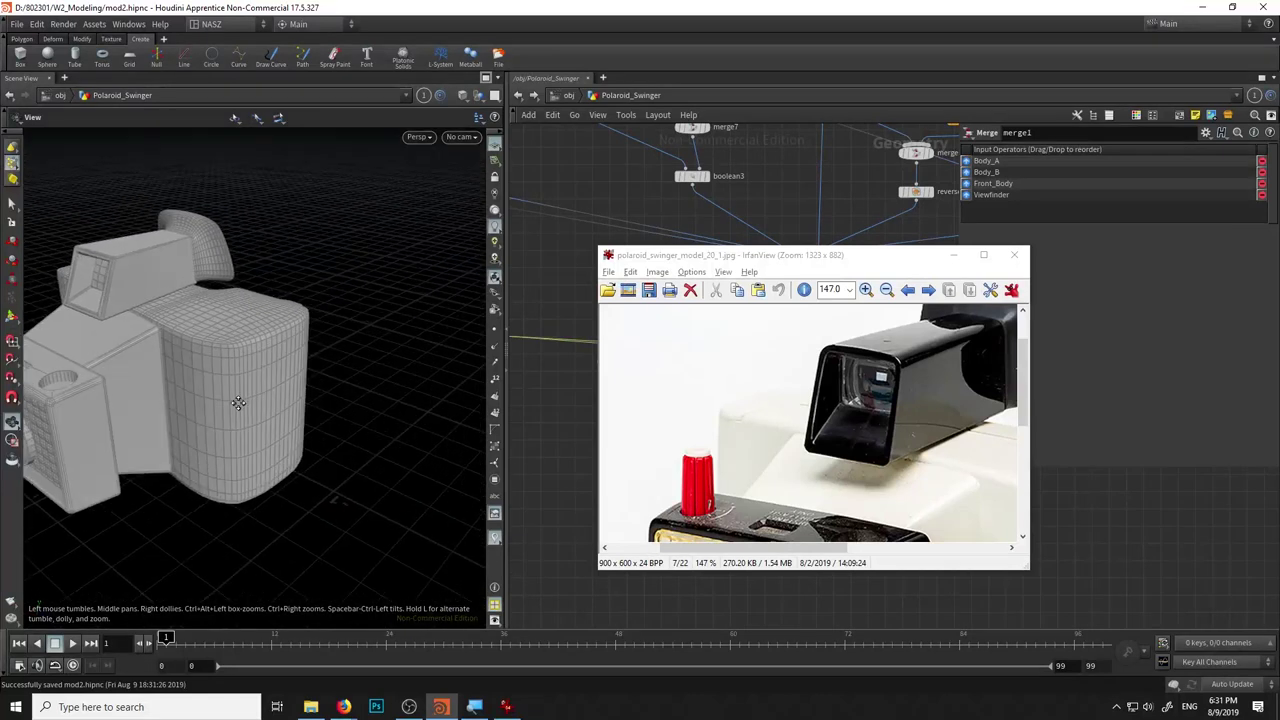
pyautogui.moveTo(274, 392); pyautogui.dragTo(330, 400)
pyautogui.scroll(-3, 975, 470)
pyautogui.moveTo(810, 550); pyautogui.dragTo(902, 550)
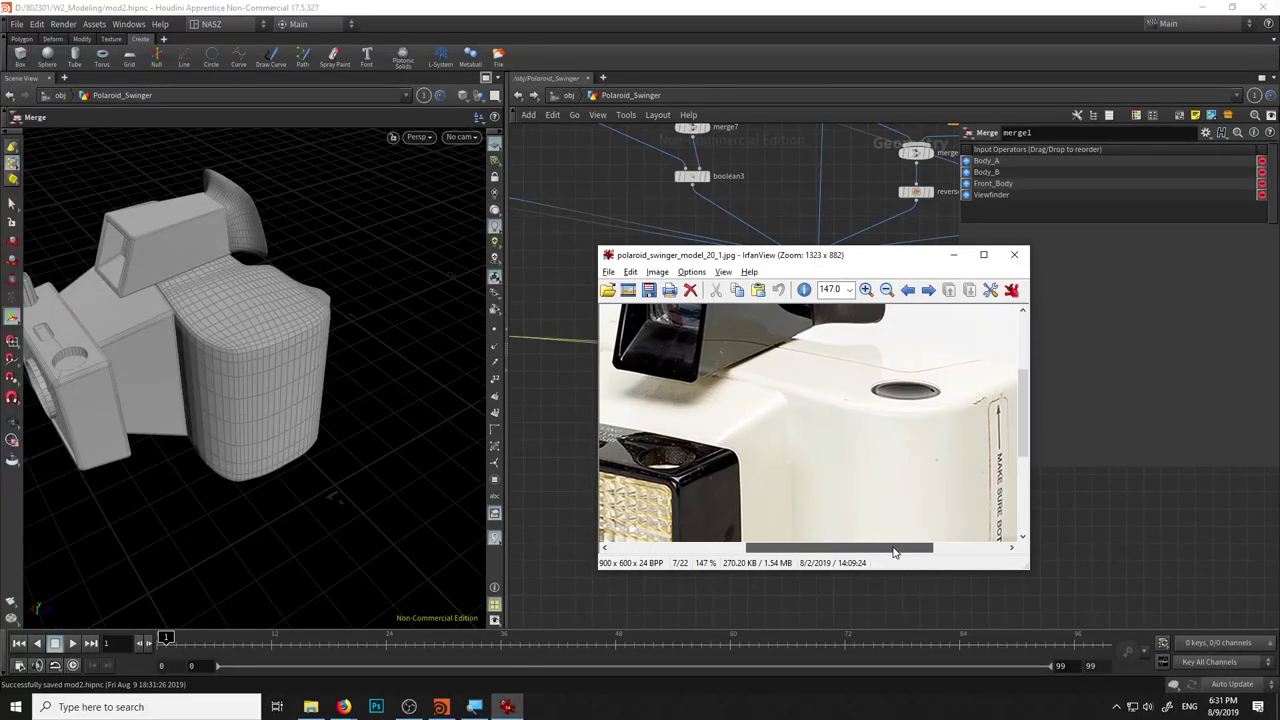
pyautogui.moveTo(237, 391)
pyautogui.mouseDown()
pyautogui.moveTo(319, 364)
pyautogui.moveTo(310, 393)
pyautogui.mouseUp()
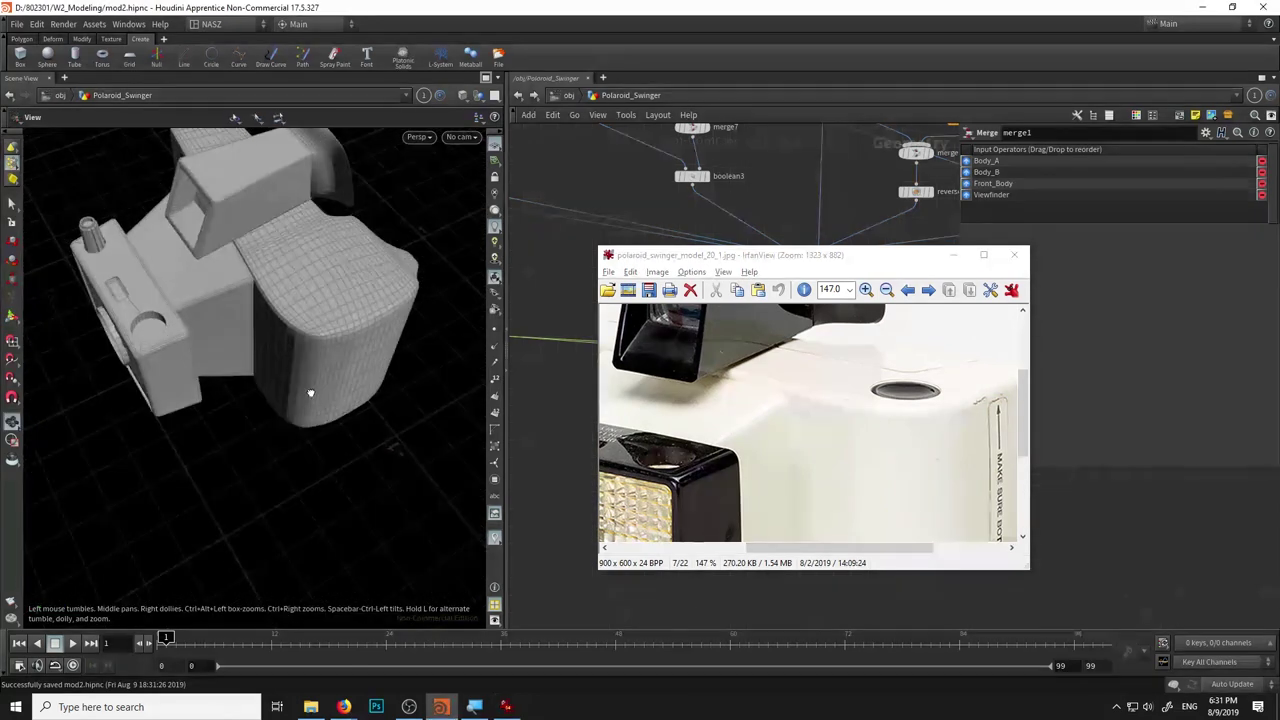
pyautogui.press('Escape')
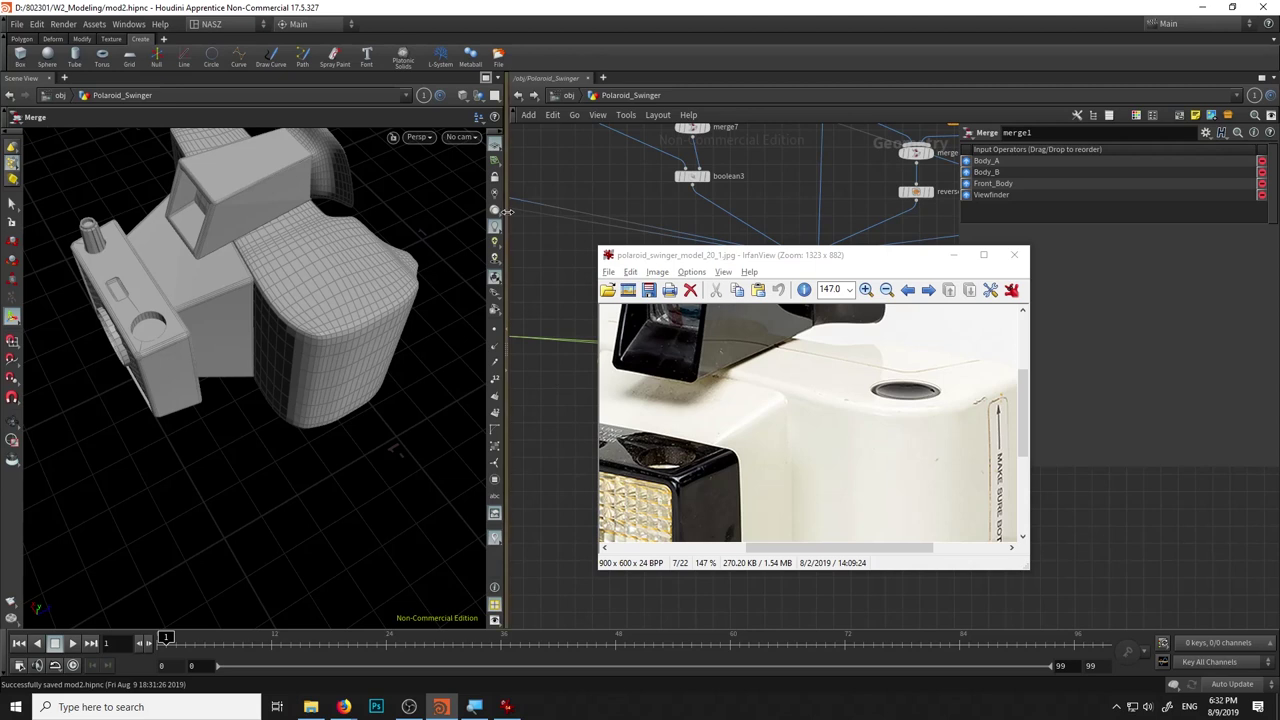
pyautogui.moveTo(322, 330)
pyautogui.mouseDown()
pyautogui.moveTo(274, 380)
pyautogui.moveTo(297, 429)
pyautogui.moveTo(309, 427)
pyautogui.mouseUp()
pyautogui.click(418, 137)
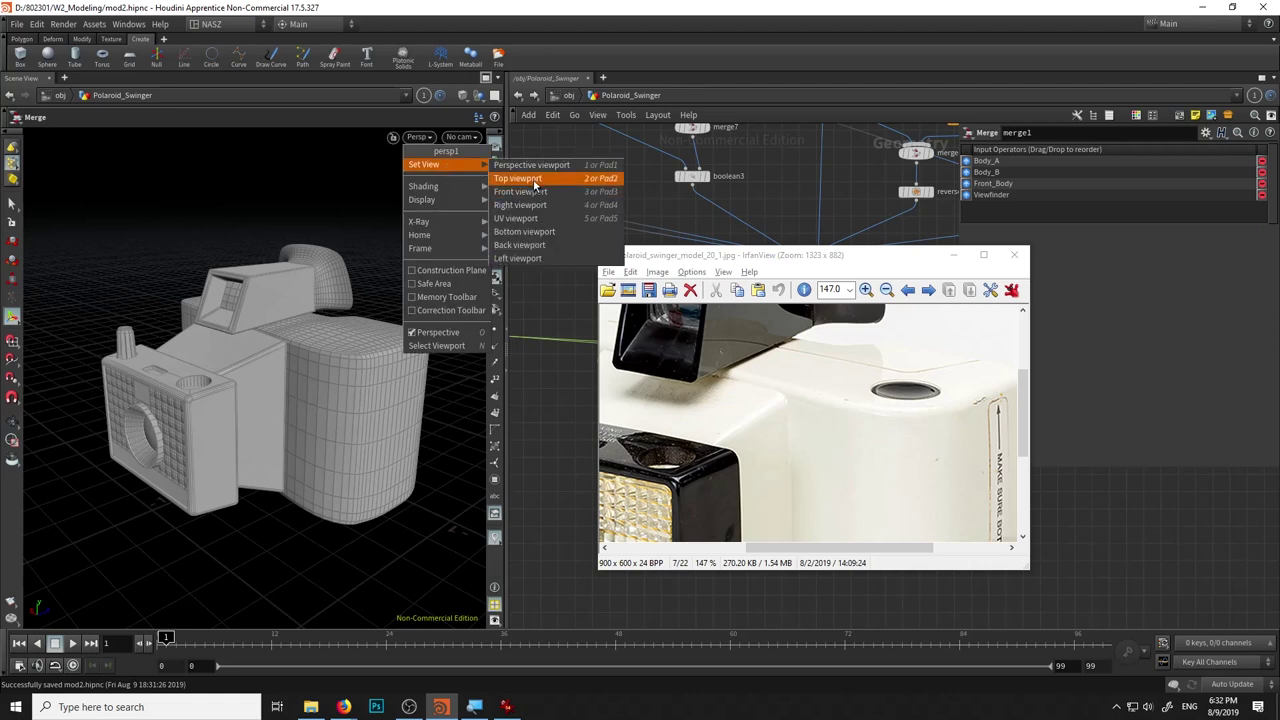
# Switch the viewport to top view in wireframe and minimise the reference photo.
pyautogui.click(537, 188)
pyautogui.press('Return')
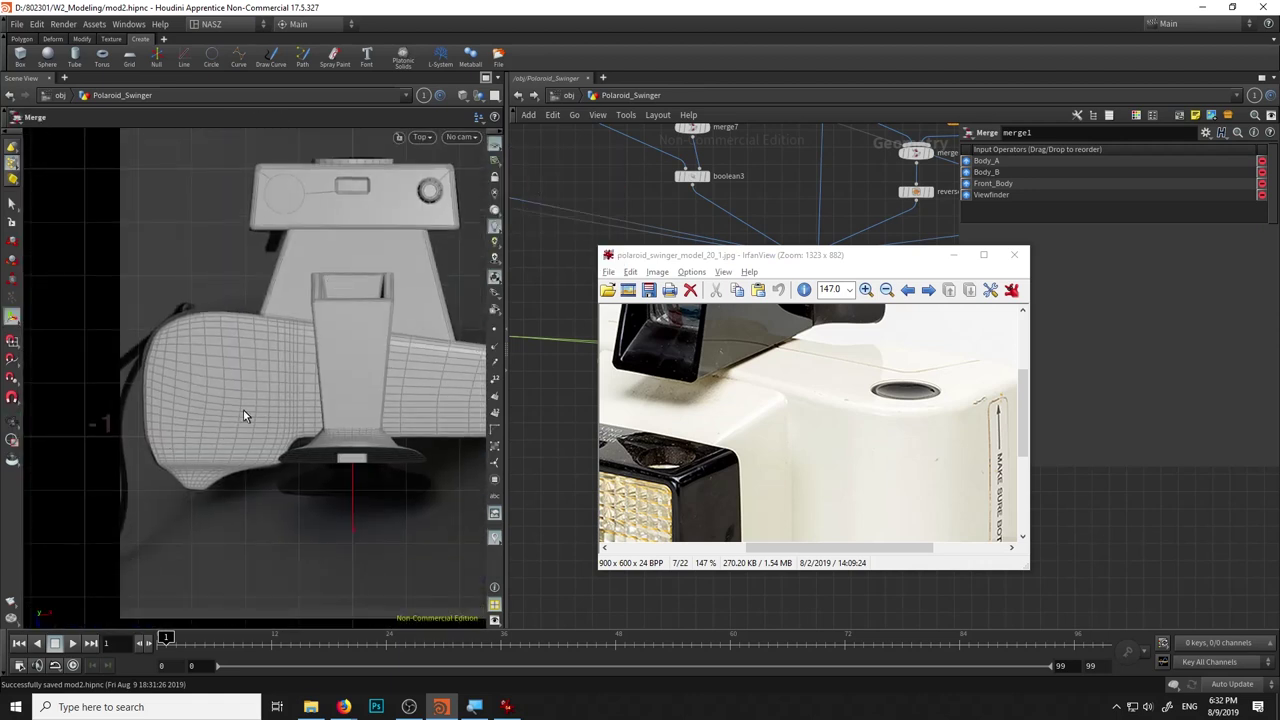
pyautogui.press('w')
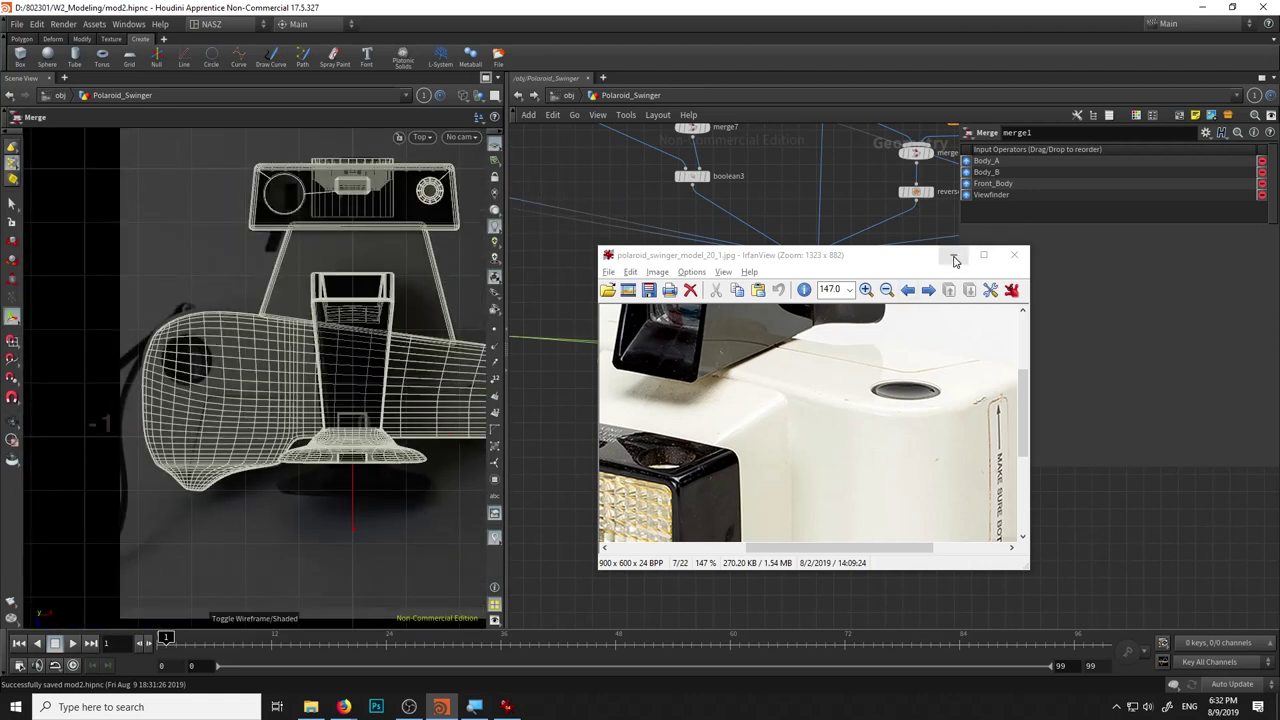
pyautogui.click(955, 260)
pyautogui.scroll(5, 680, 460)
pyautogui.moveTo(670, 450); pyautogui.dragTo(796, 494, button='middle')
# Add tube8 and move it over the body's dark round recess.
pyautogui.press('Tab')
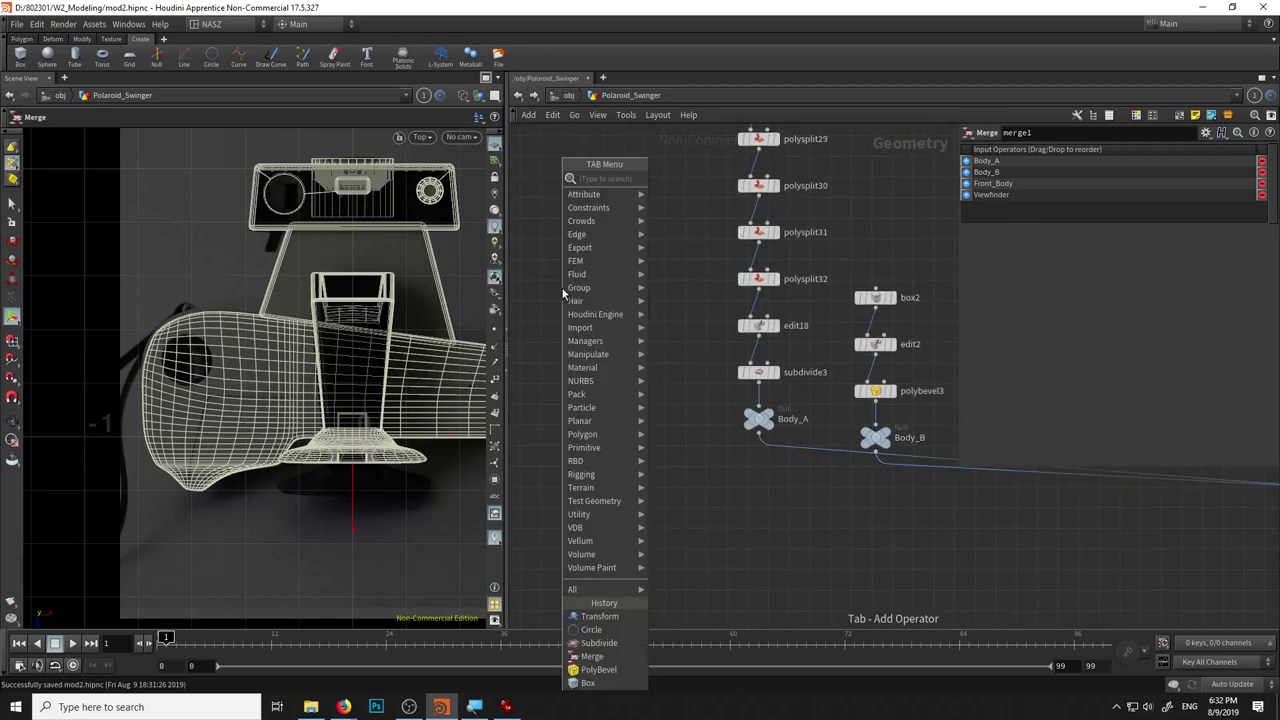
pyautogui.write('tube')
pyautogui.press('Return')
pyautogui.click(624, 364)
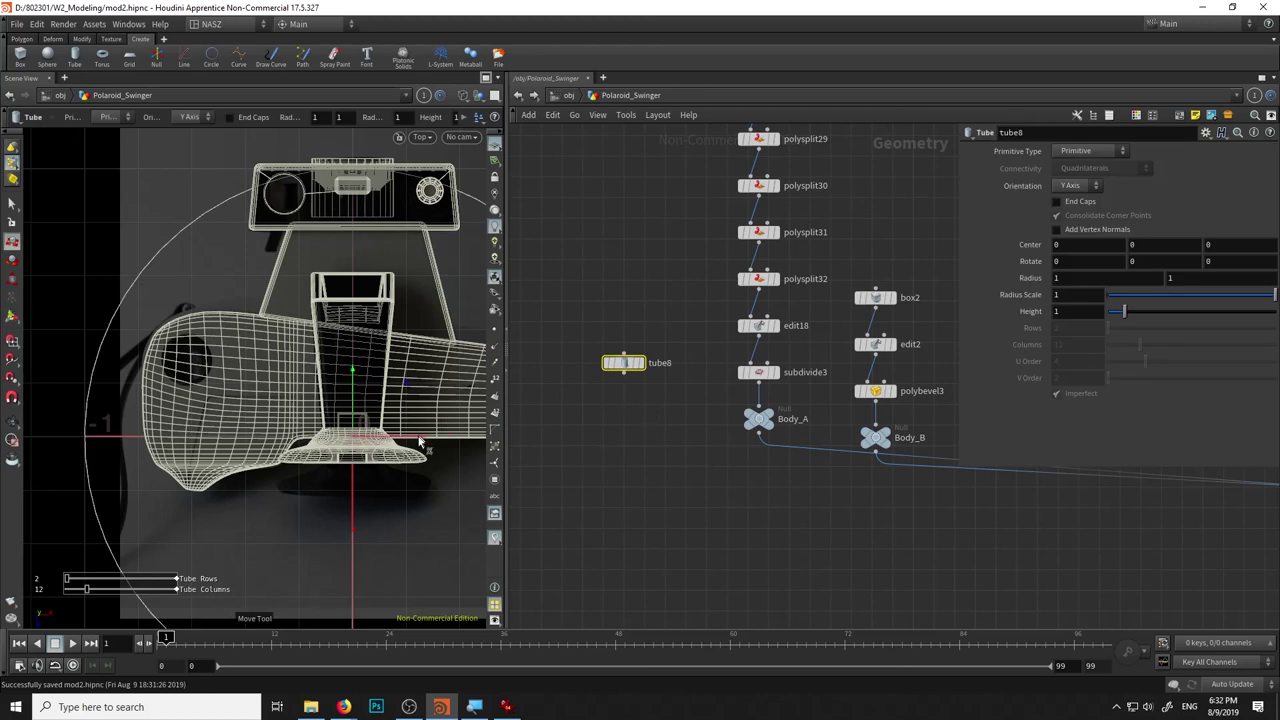
pyautogui.press('s')
pyautogui.press('Return')
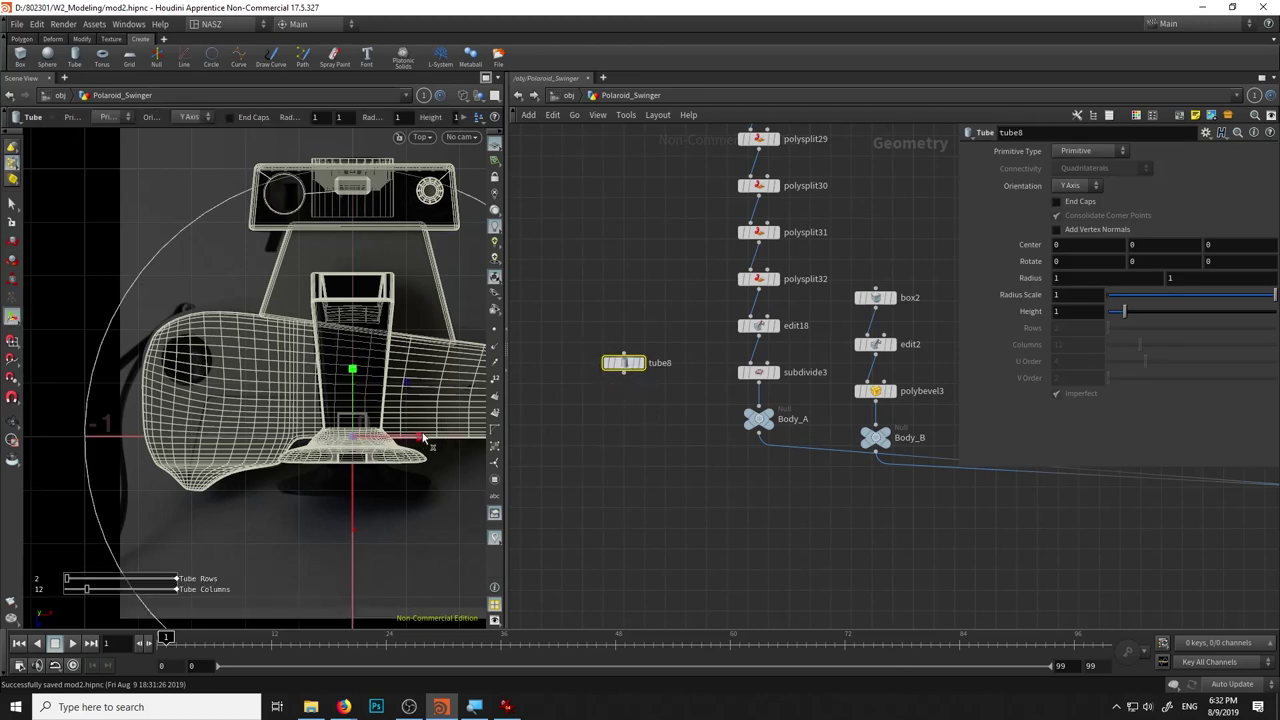
pyautogui.moveTo(421, 441); pyautogui.dragTo(186, 440)
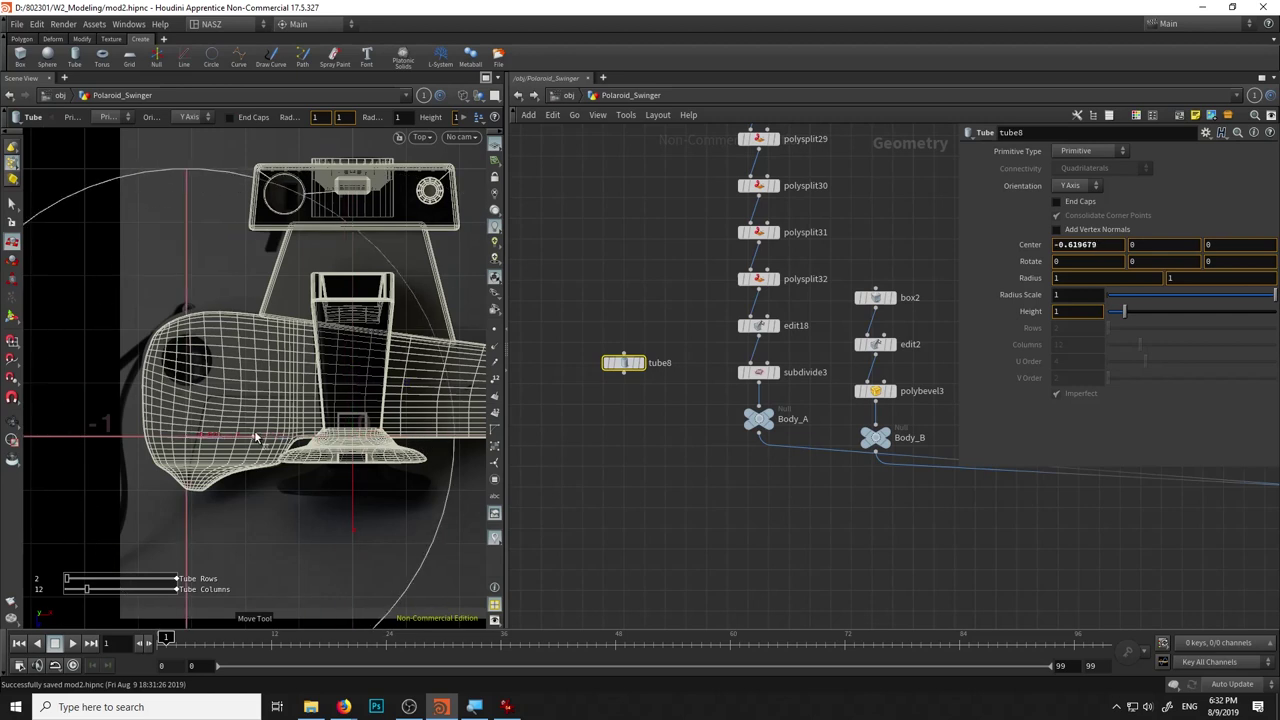
pyautogui.press('Escape')
pyautogui.scroll(4, 175, 420)
pyautogui.scroll(2, 175, 420)
pyautogui.press('Return')
pyautogui.moveTo(200, 455)
pyautogui.mouseDown()
pyautogui.moveTo(206, 263)
pyautogui.moveTo(268, 276)
pyautogui.mouseUp()
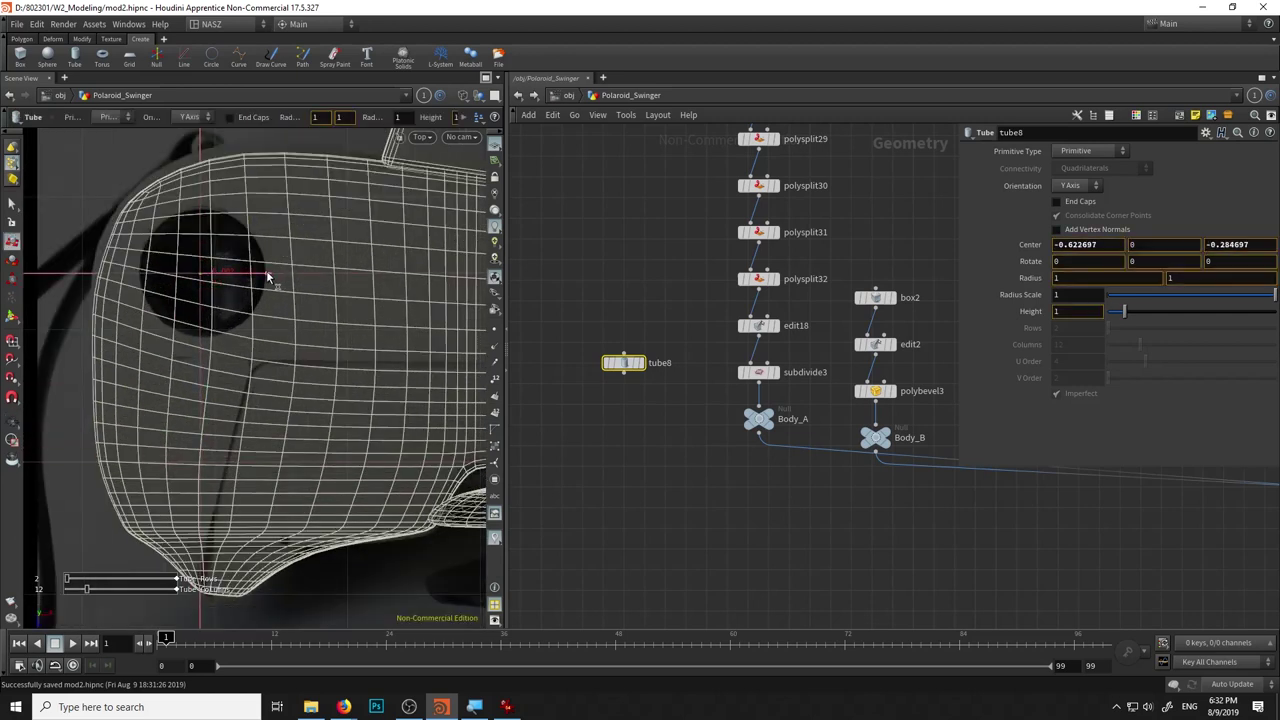
# Set tube8 radius 0.096, centre X -0.619374 / Z -0.28669, and view in perspective.
pyautogui.middleClick(1022, 278)
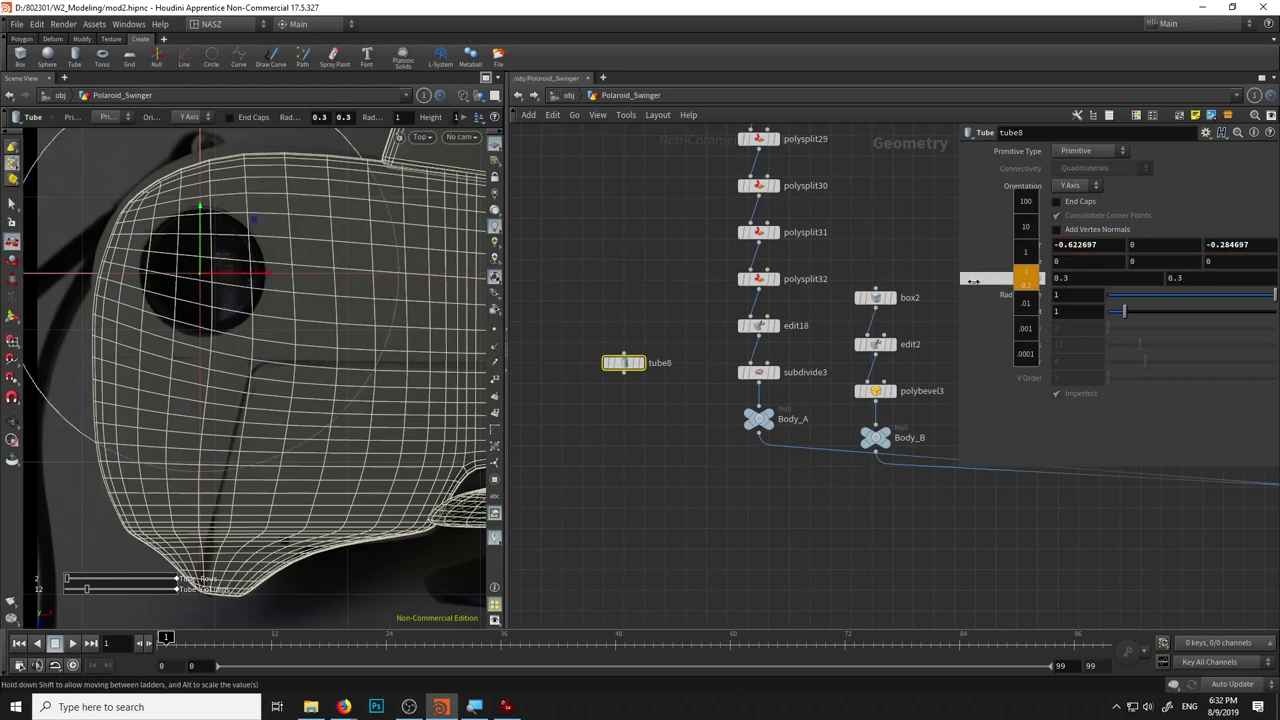
pyautogui.press('Escape')
pyautogui.scroll(3, 177, 406)
pyautogui.press('Return')
pyautogui.moveTo(284, 363); pyautogui.dragTo(290, 358)
pyautogui.moveTo(220, 334); pyautogui.dragTo(217, 336)
pyautogui.moveTo(1022, 287); pyautogui.dragTo(986, 336, button='middle')
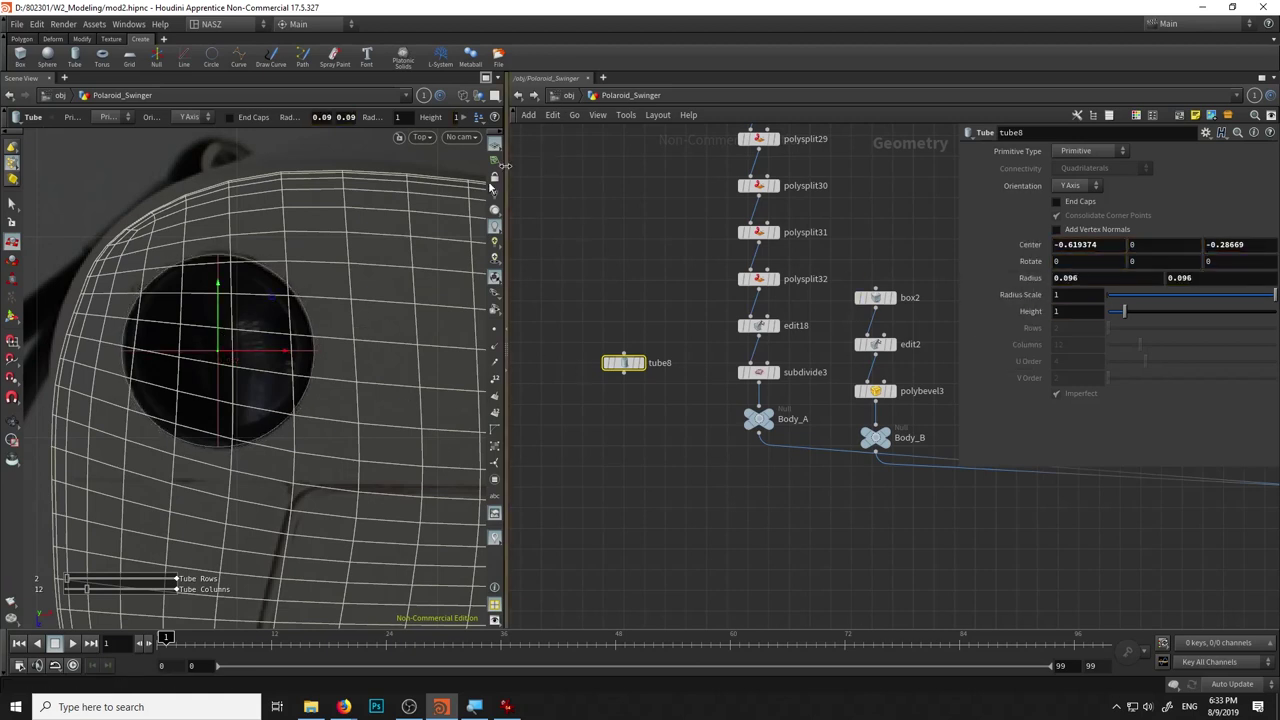
pyautogui.click(417, 137)
pyautogui.click(560, 163)
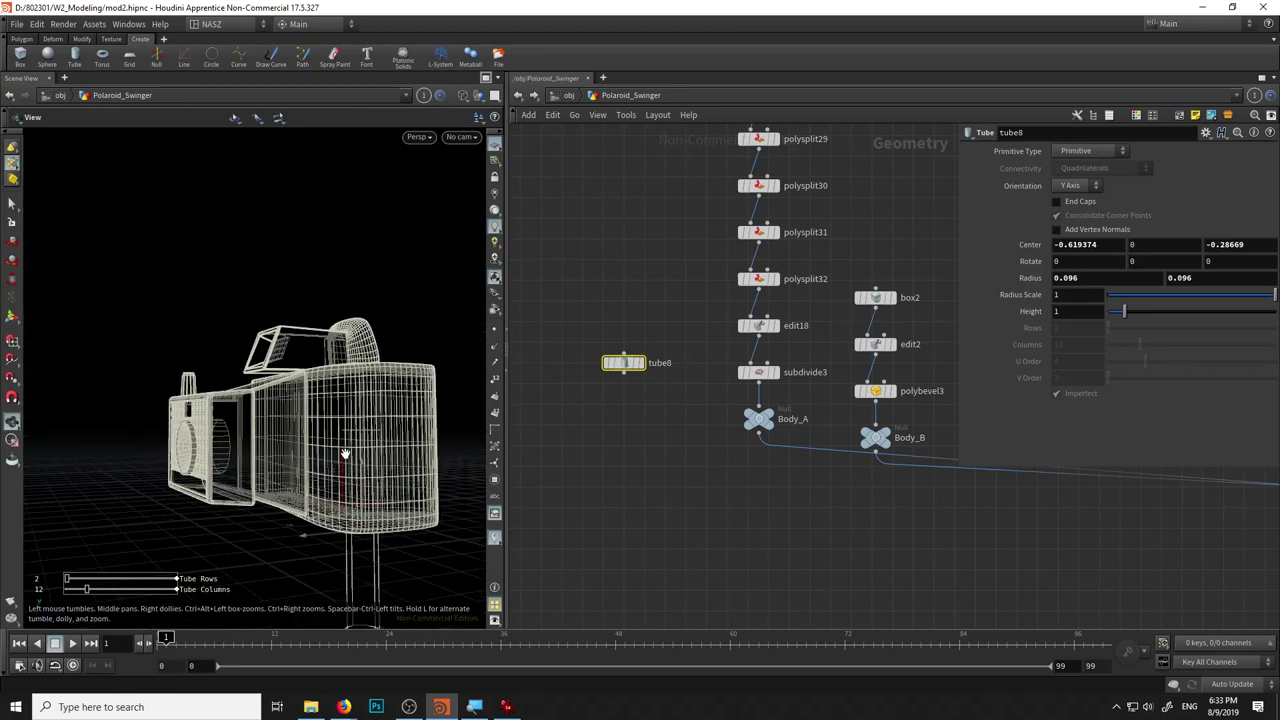
# Set tube8's height to 0.04 so it becomes a thin disc.
pyautogui.moveTo(286, 430)
pyautogui.mouseDown()
pyautogui.moveTo(286, 300)
pyautogui.moveTo(313, 392)
pyautogui.mouseUp()
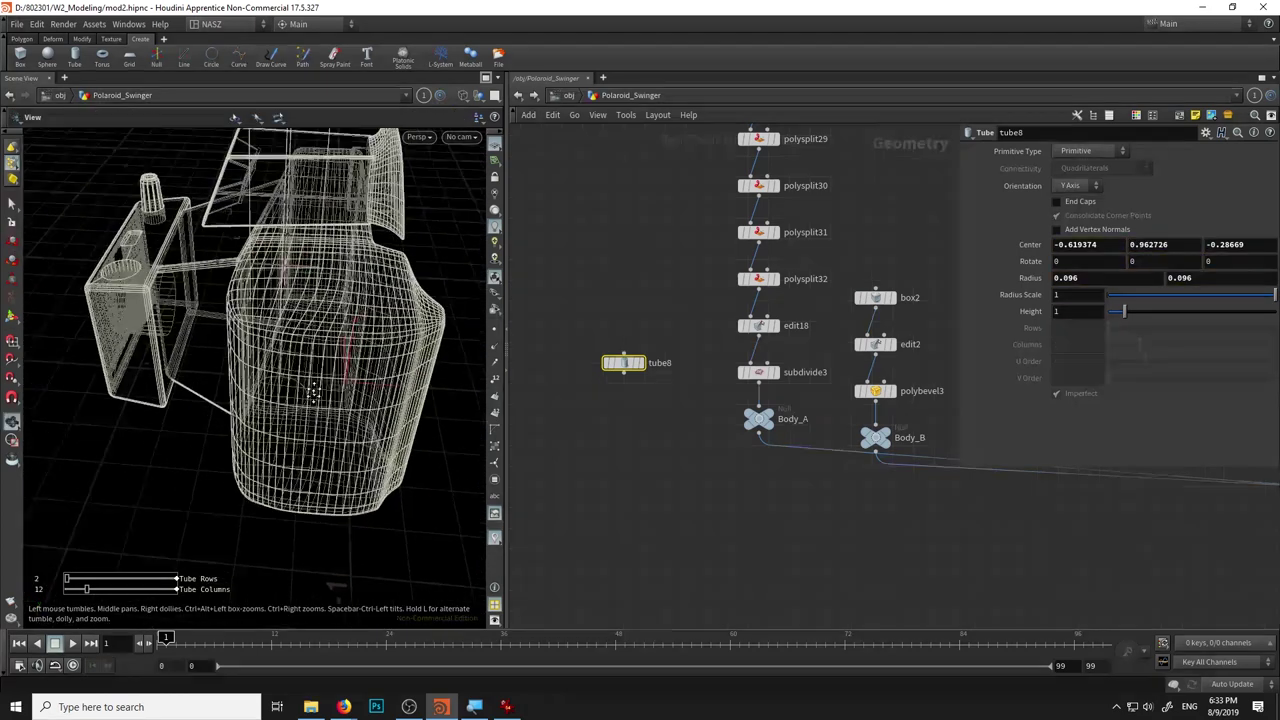
pyautogui.press('Return')
pyautogui.click(508, 706)
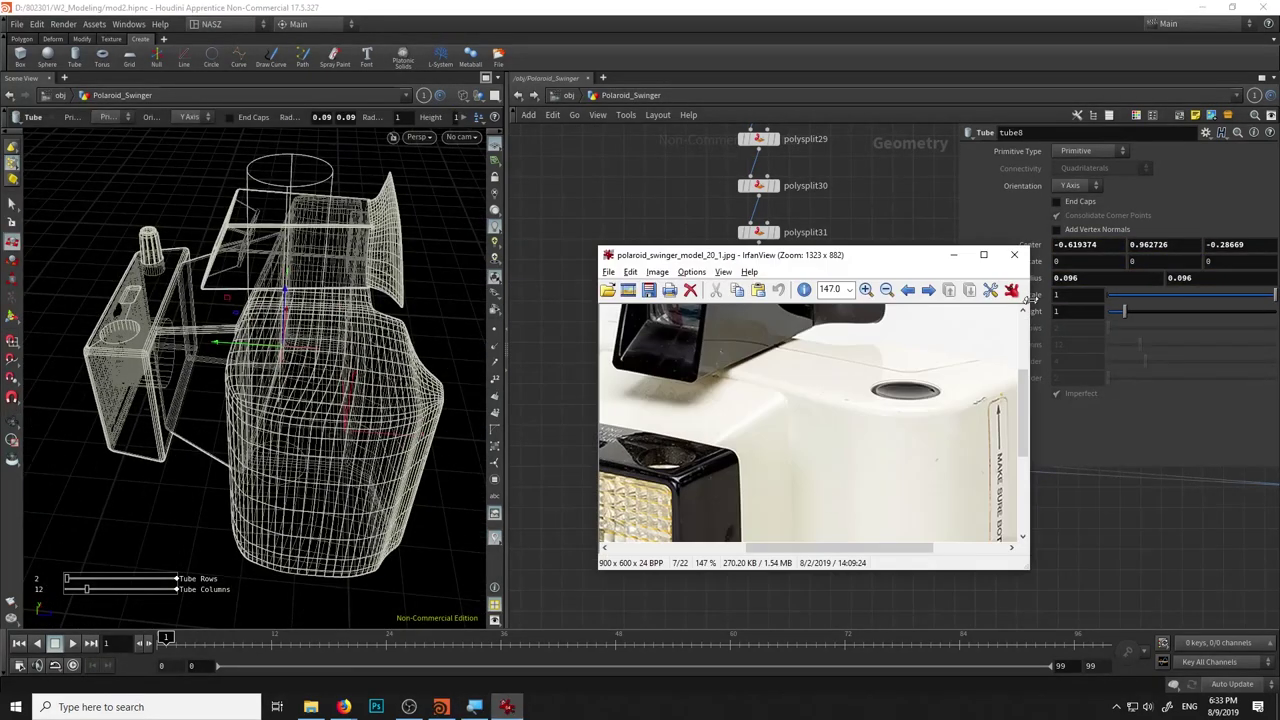
pyautogui.click(953, 255)
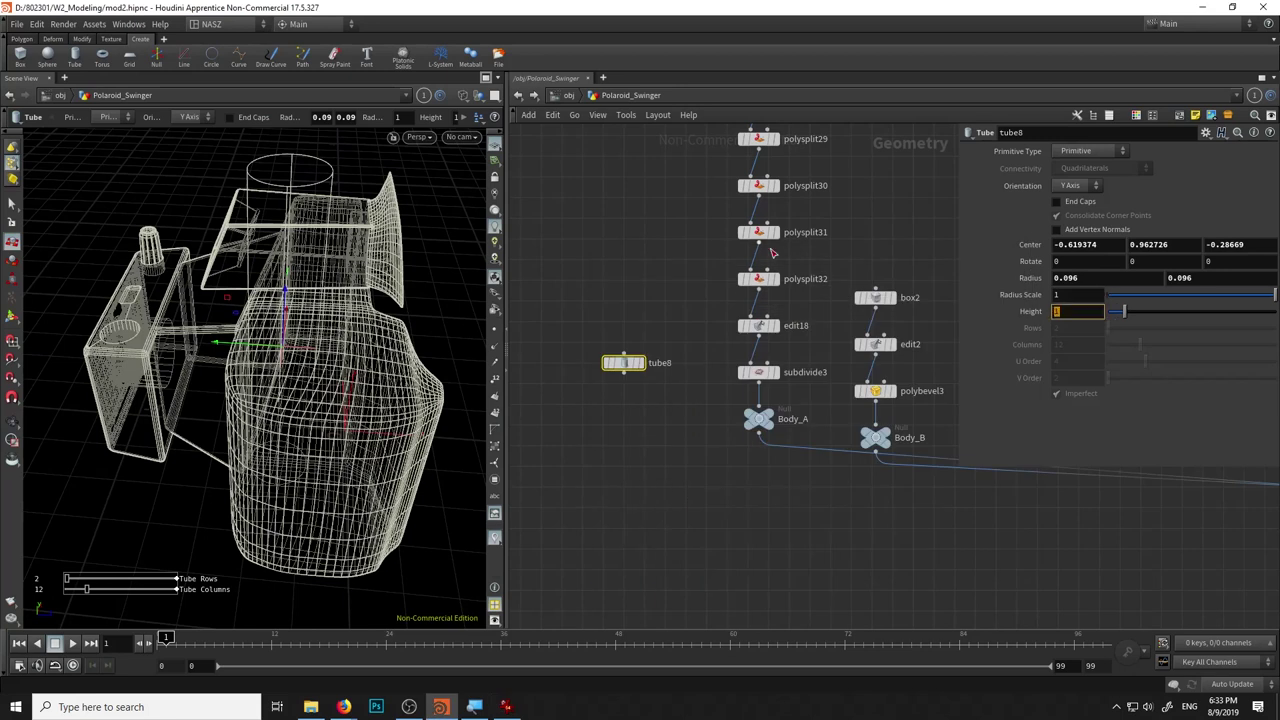
pyautogui.click(1078, 311)
pyautogui.write('.04')
pyautogui.press('Return')
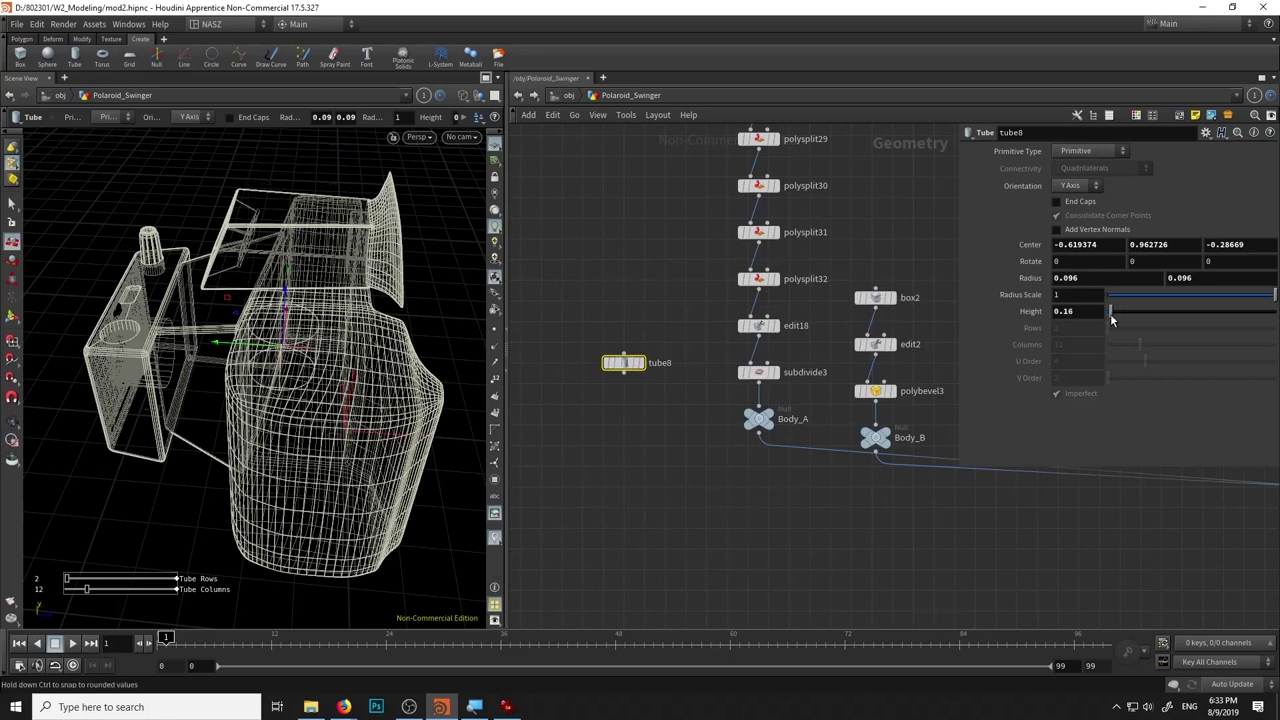
pyautogui.moveTo(1114, 318); pyautogui.dragTo(1110, 320)
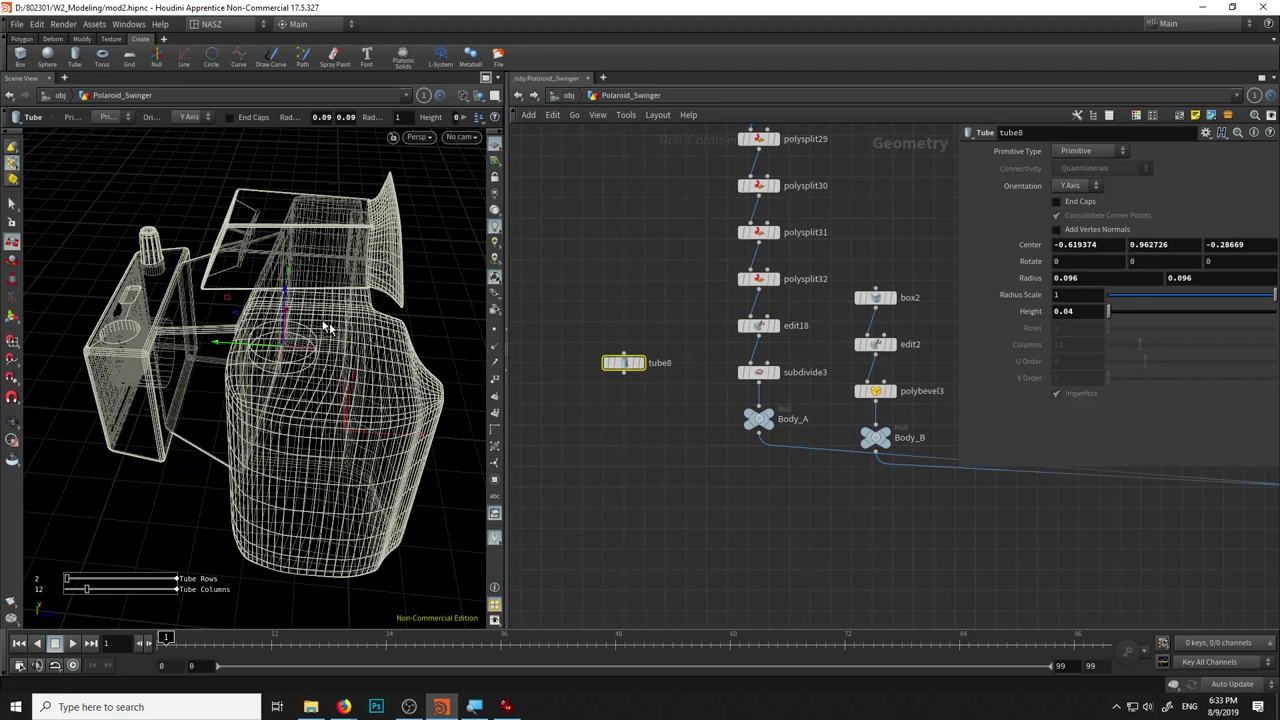
pyautogui.keyDown('alt'); pyautogui.moveTo(474, 363); pyautogui.dragTo(414, 320); pyautogui.keyUp('alt')
# Add merge9 combining tube8 with Body_A and display it.
pyautogui.press('Tab')
pyautogui.write('mer')
pyautogui.press('Return')
pyautogui.click(676, 486)
pyautogui.moveTo(756, 437); pyautogui.dragTo(714, 474)
pyautogui.click(692, 487)
pyautogui.keyDown('alt'); pyautogui.moveTo(331, 400); pyautogui.dragTo(343, 389); pyautogui.keyUp('alt')
# Lower tube8 to Center Y 0.831894 into the recess and make it a capped Polygon primitive.
pyautogui.click(623, 362)
pyautogui.keyDown('alt'); pyautogui.moveTo(363, 337); pyautogui.dragTo(368, 323); pyautogui.keyUp('alt')
pyautogui.moveTo(1153, 250); pyautogui.dragTo(1130, 250, button='middle')
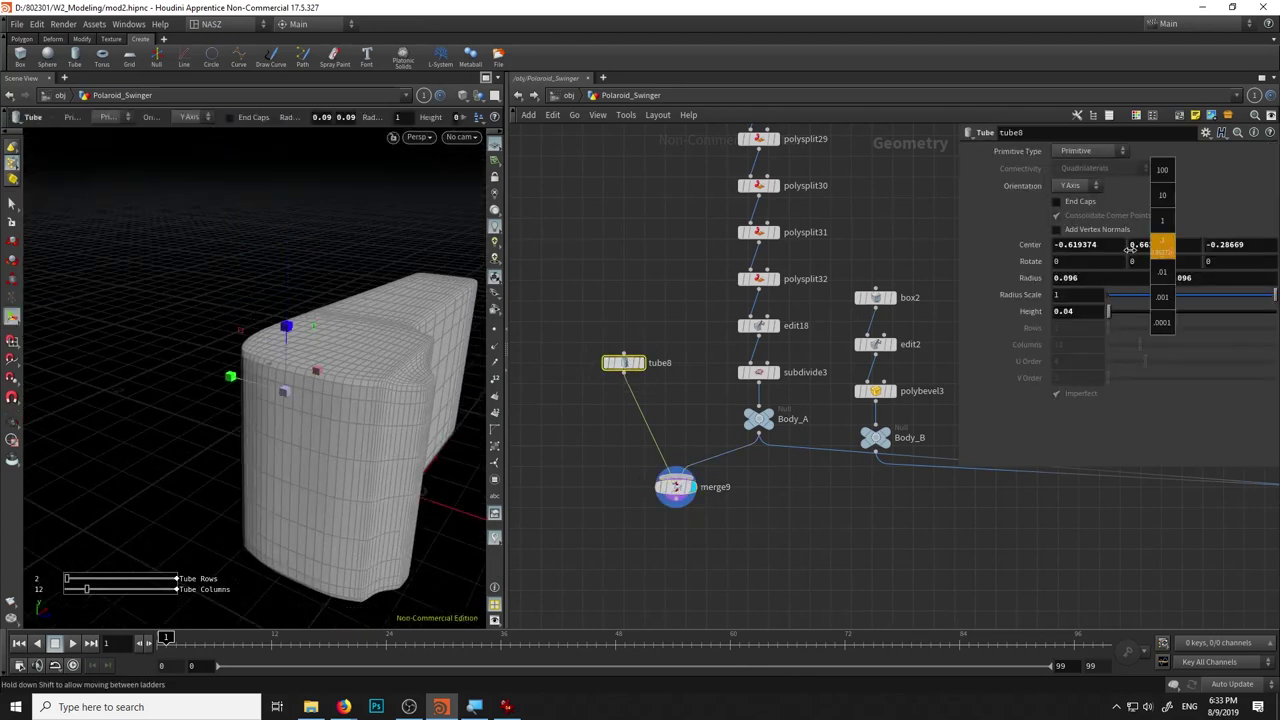
pyautogui.press('Escape')
pyautogui.scroll(5, 310, 360)
pyautogui.press('Return')
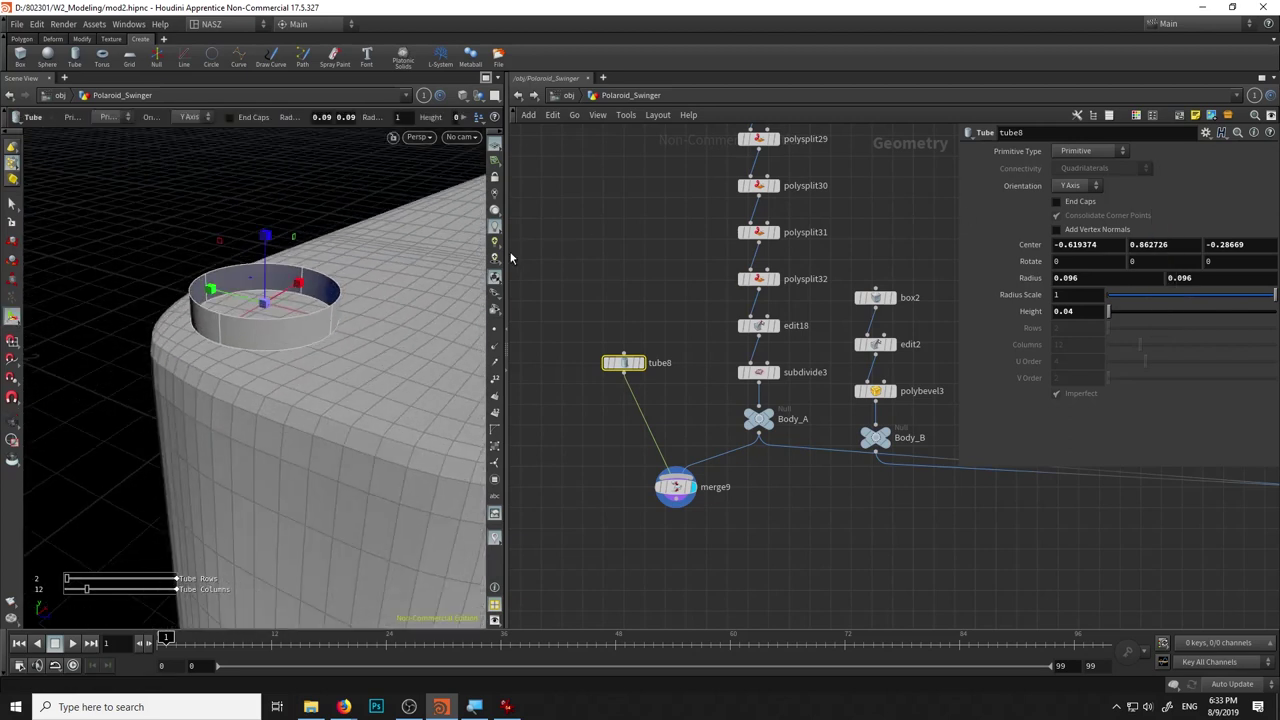
pyautogui.moveTo(268, 262)
pyautogui.mouseDown()
pyautogui.moveTo(240, 326)
pyautogui.moveTo(294, 354)
pyautogui.moveTo(270, 270)
pyautogui.moveTo(240, 310)
pyautogui.mouseUp()
pyautogui.press('Escape')
pyautogui.press('Return')
pyautogui.press('Escape')
pyautogui.press('Return')
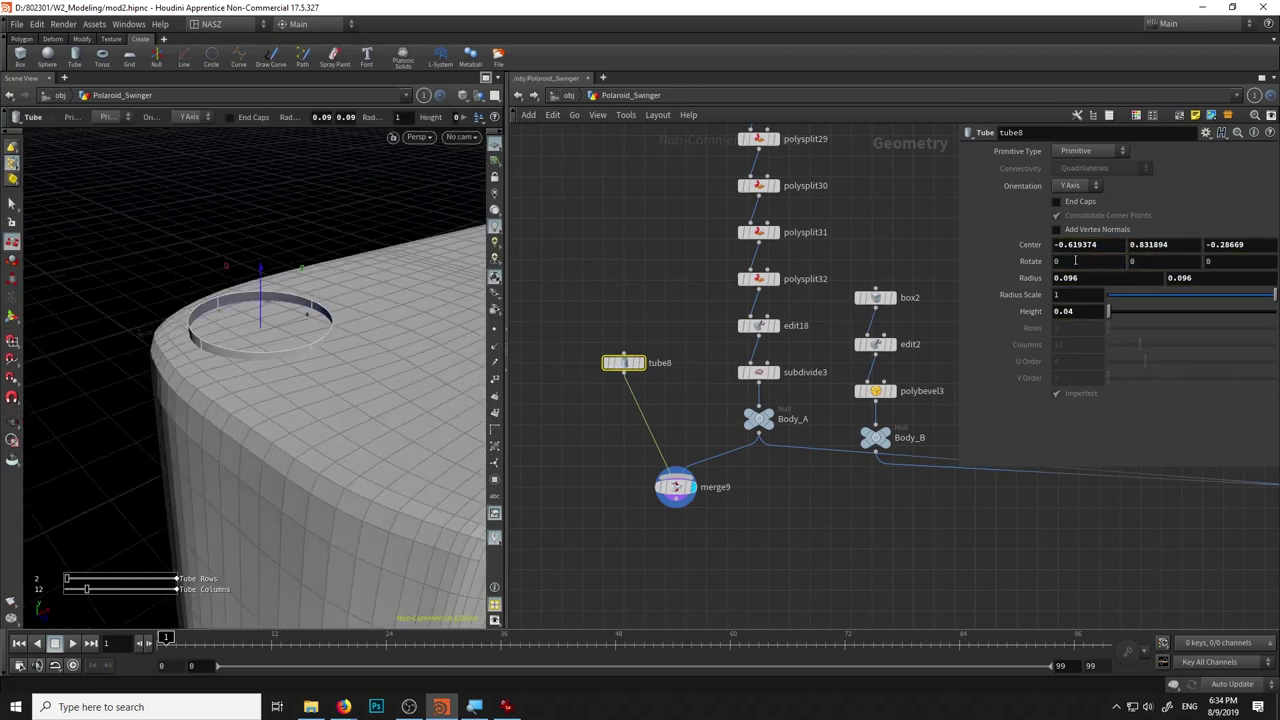
pyautogui.click(1073, 158)
pyautogui.click(1080, 187)
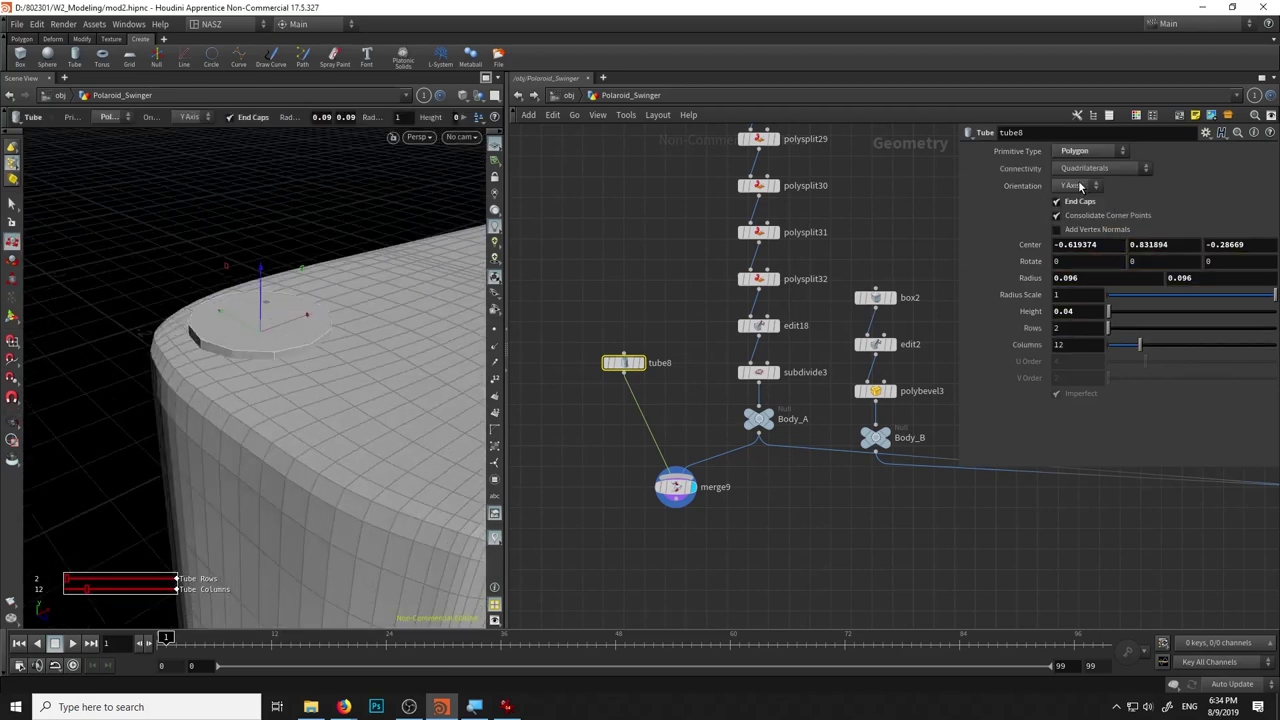
# Add boolean4 with Body_A as first input and tube8 as the cutter, and display it.
pyautogui.press('Tab')
pyautogui.write('bool')
pyautogui.press('Return')
pyautogui.click(766, 494)
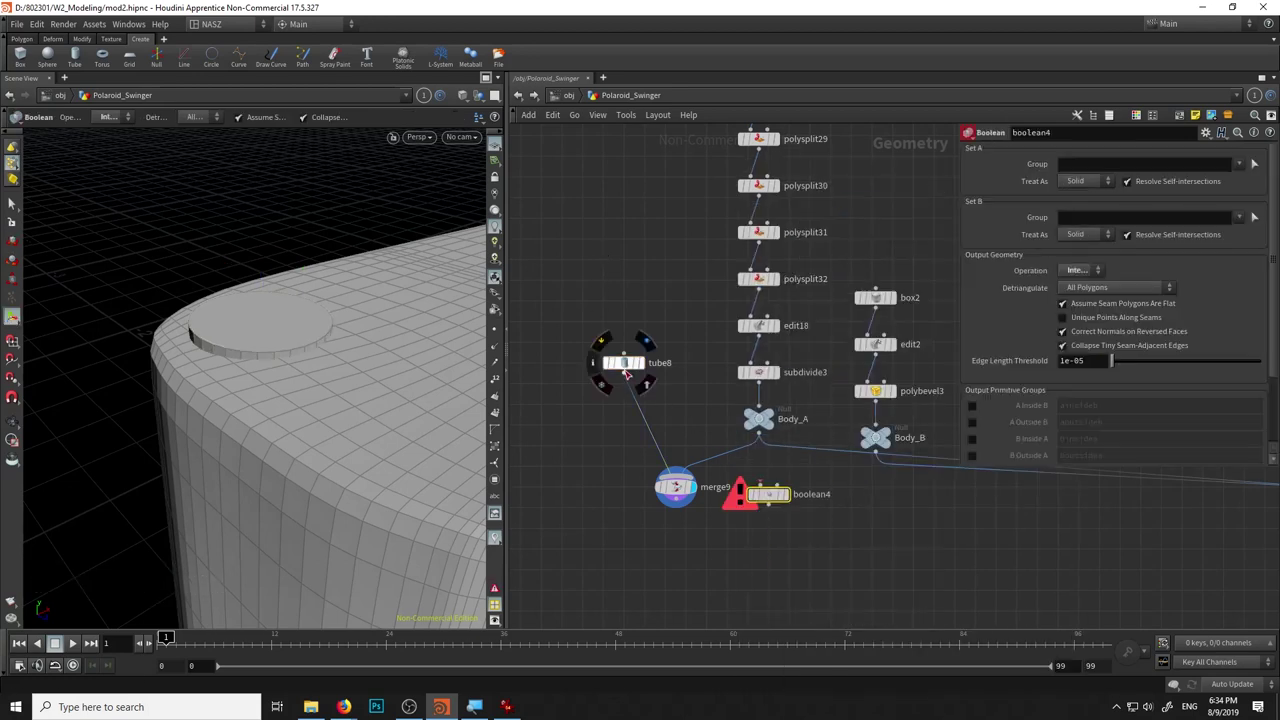
pyautogui.moveTo(758, 429); pyautogui.dragTo(760, 487)
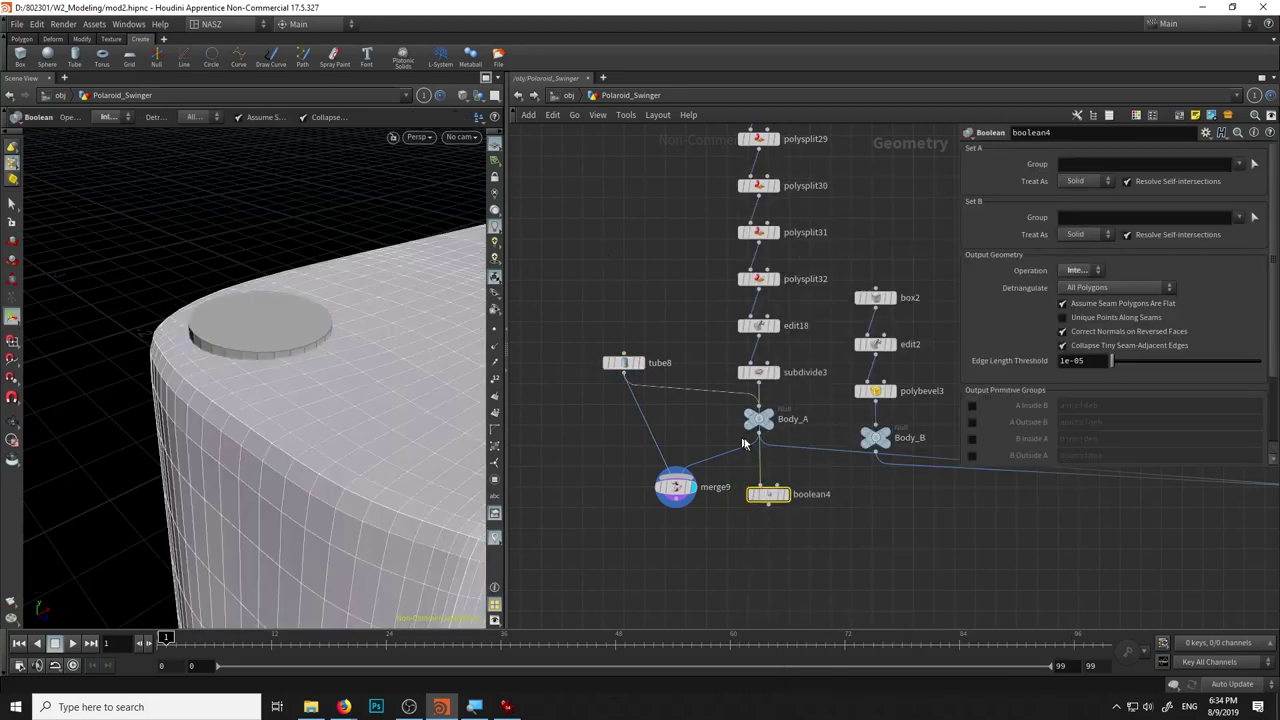
pyautogui.moveTo(624, 372); pyautogui.dragTo(776, 487)
pyautogui.click(786, 494)
# Set the Boolean operation to Subtract, cutting a round hole in the body top.
pyautogui.click(1080, 270)
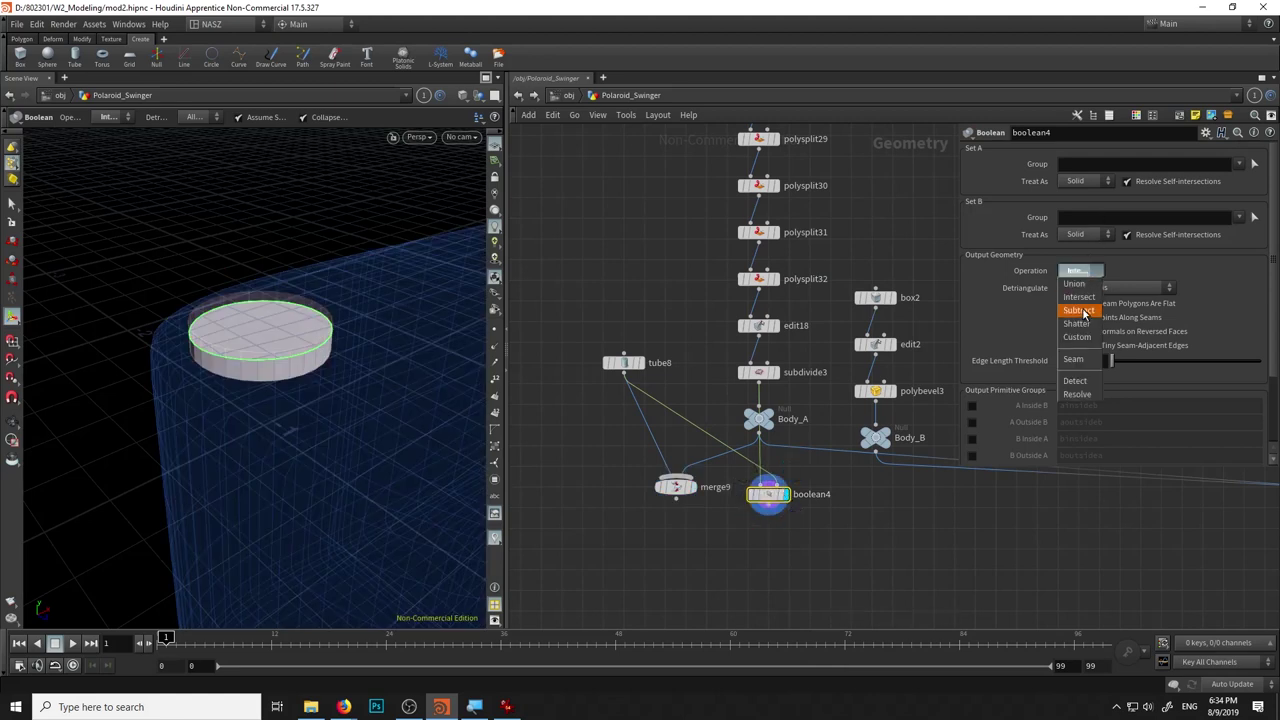
pyautogui.click(1077, 311)
pyautogui.press('Escape')
pyautogui.moveTo(305, 279); pyautogui.dragTo(208, 265)
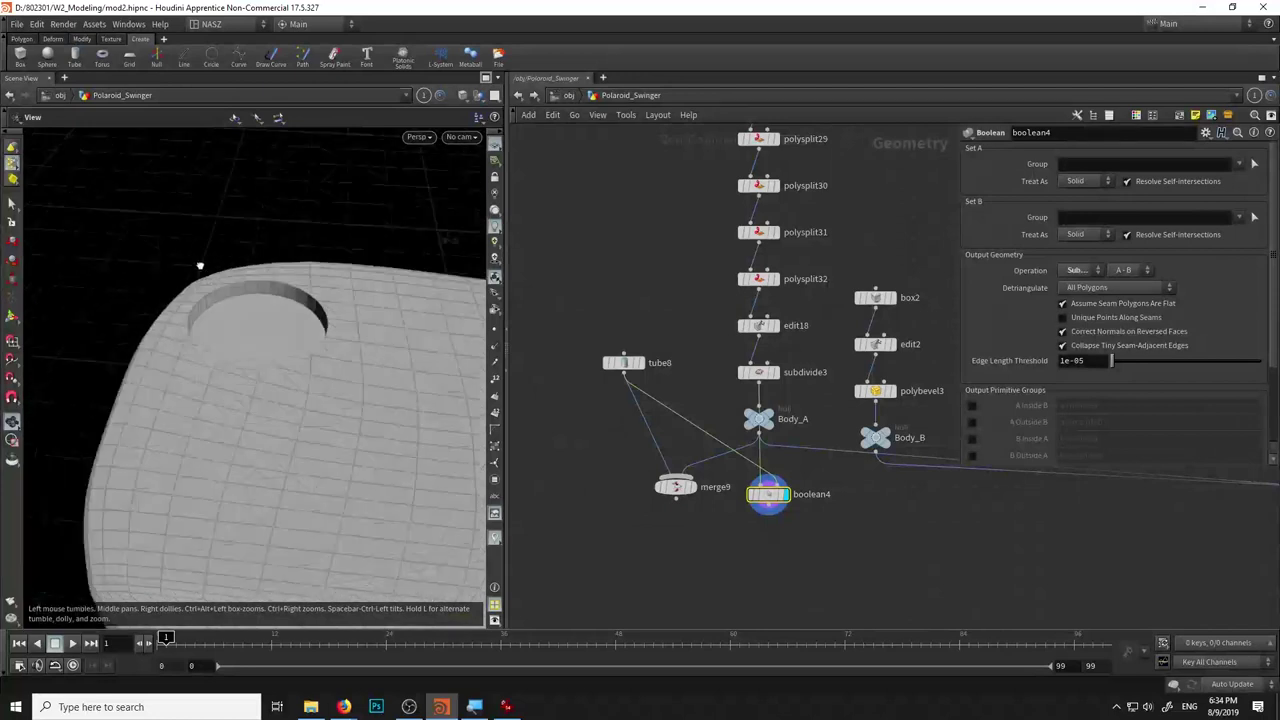
pyautogui.moveTo(208, 265); pyautogui.dragTo(309, 243)
pyautogui.press('Return')
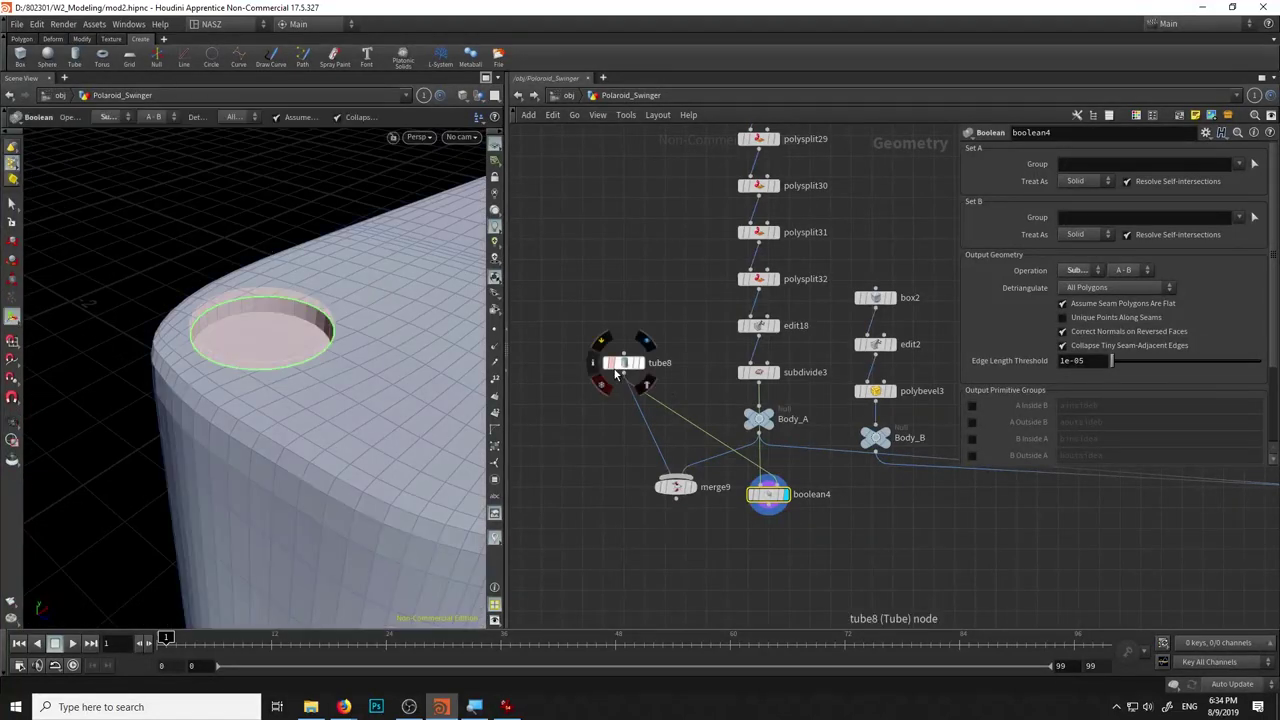
# Rearrange merge9 and Body_A in the network and rewire boolean4's output into merge9.
pyautogui.moveTo(683, 497); pyautogui.dragTo(617, 505)
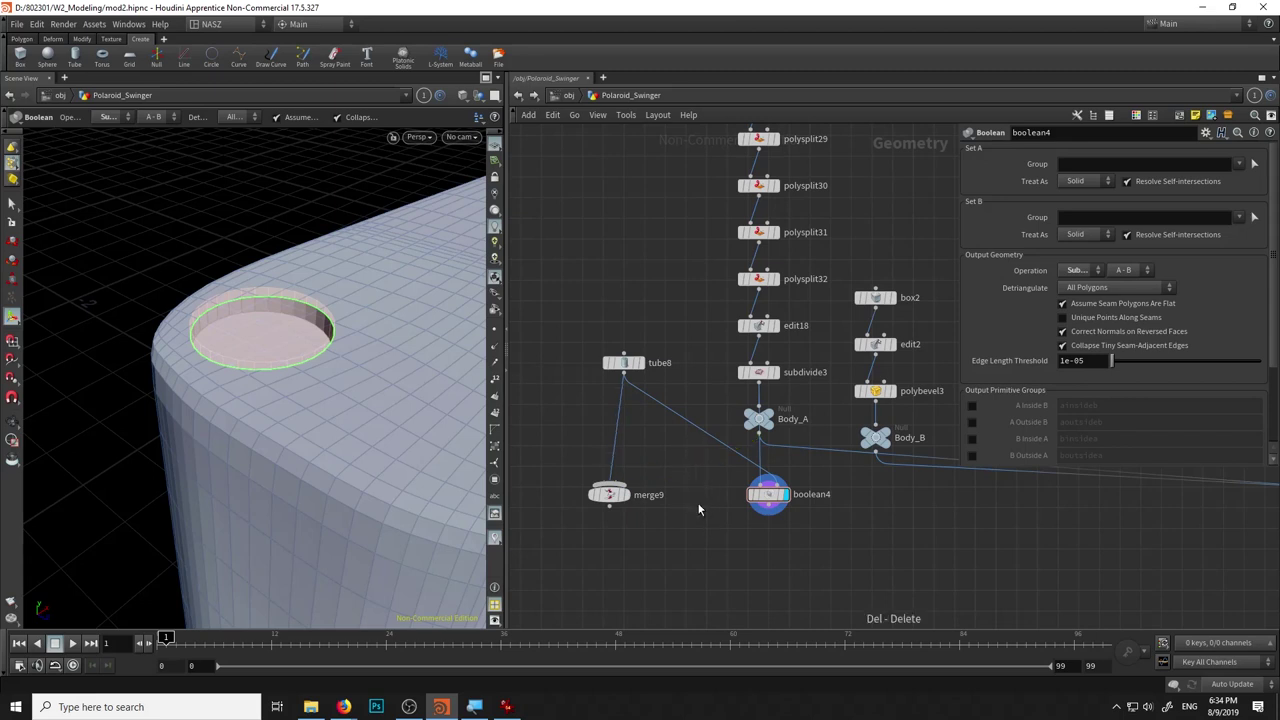
pyautogui.moveTo(770, 432)
pyautogui.mouseDown()
pyautogui.moveTo(843, 590)
pyautogui.moveTo(778, 575)
pyautogui.mouseUp()
pyautogui.click(768, 513)
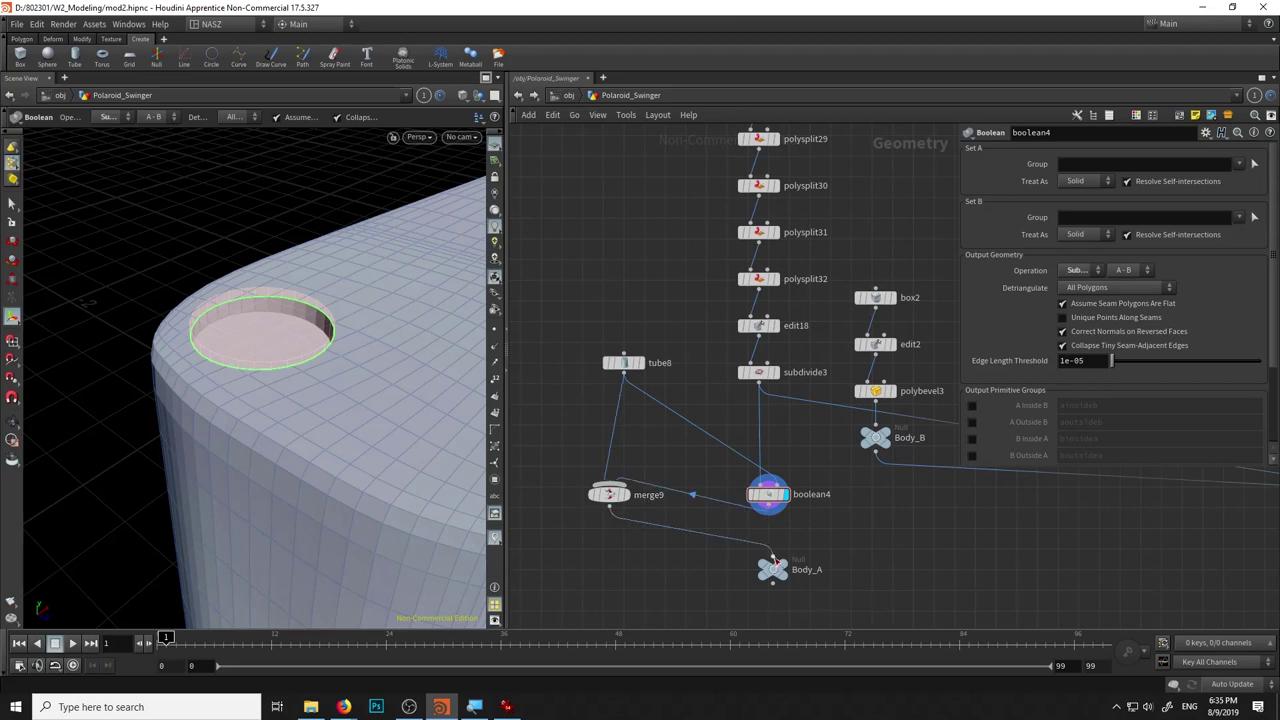
pyautogui.moveTo(889, 515); pyautogui.dragTo(692, 455, button='middle')
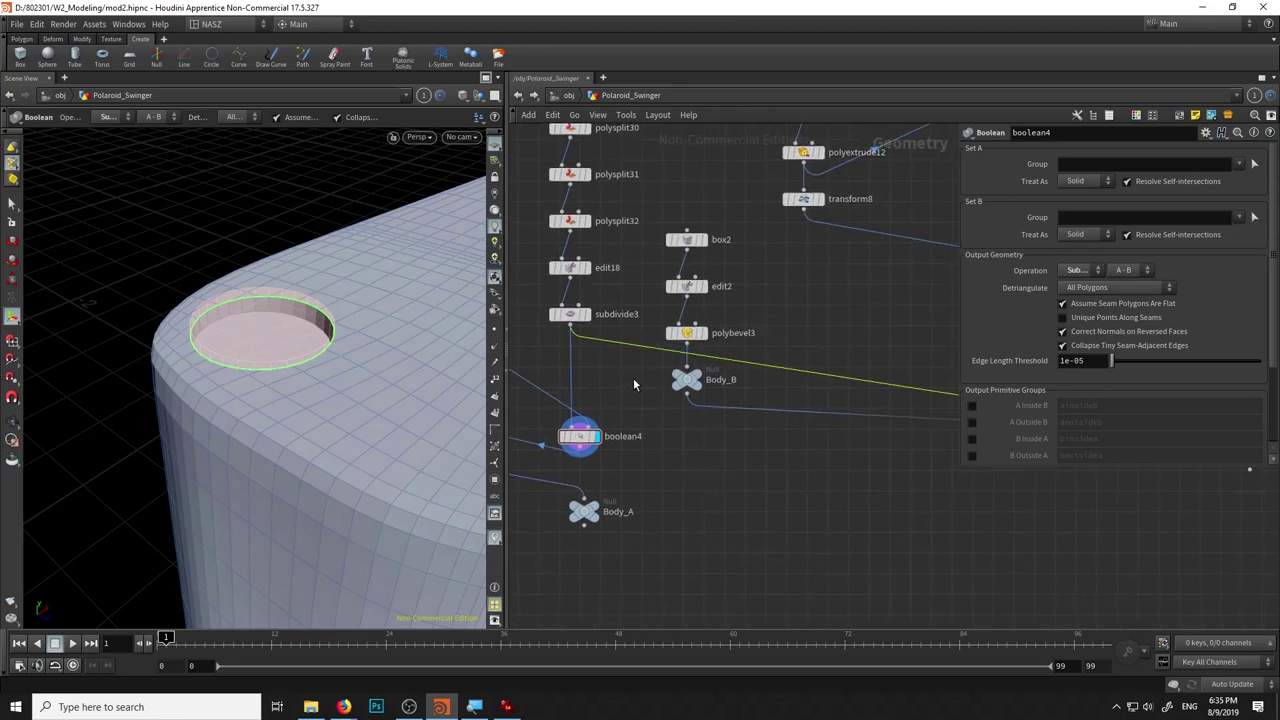
pyautogui.scroll(-3, 613, 453)
pyautogui.scroll(3, 618, 464)
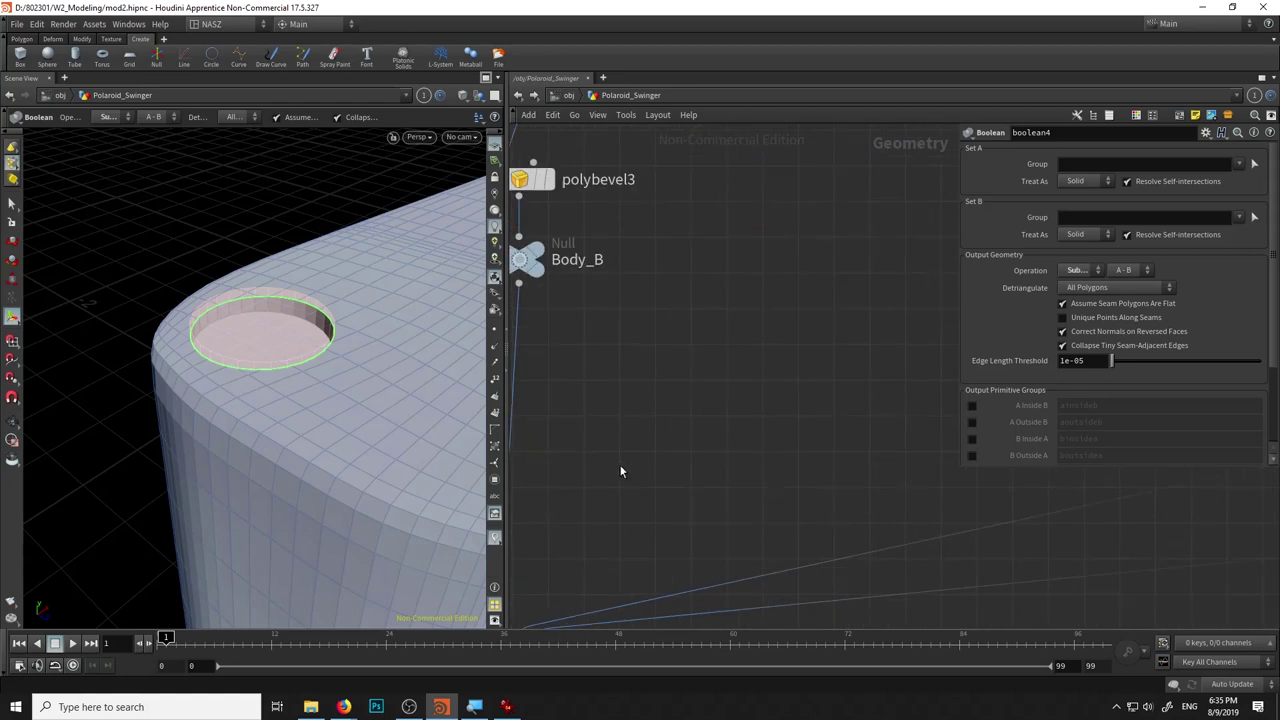
pyautogui.moveTo(618, 464); pyautogui.dragTo(808, 543, button='middle')
pyautogui.moveTo(378, 320)
pyautogui.keyDown('alt'); pyautogui.mouseDown()
pyautogui.moveTo(277, 211)
pyautogui.moveTo(438, 314)
pyautogui.mouseUp(); pyautogui.keyUp('alt')
pyautogui.moveTo(620, 340); pyautogui.dragTo(880, 470, button='middle')
# Set tube8 to 30 columns and insert transform13 moving the disc -0.016 in Y.
pyautogui.click(641, 179)
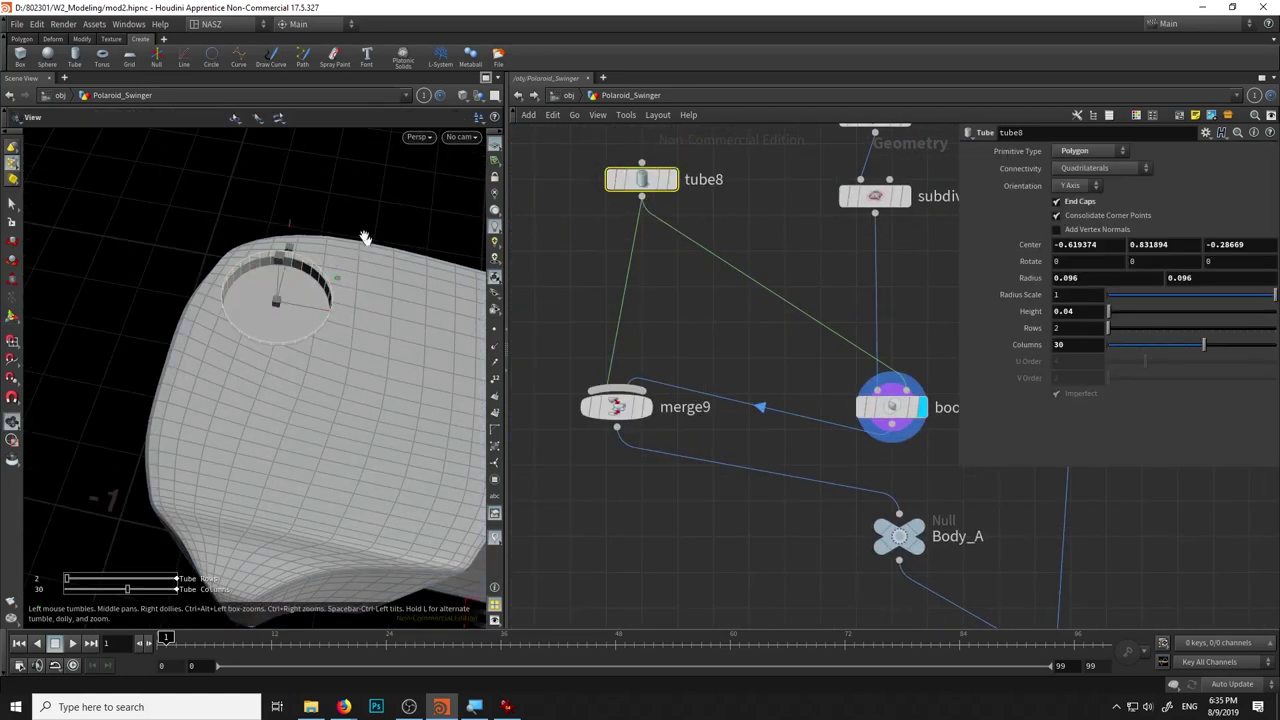
pyautogui.keyDown('alt'); pyautogui.moveTo(395, 262); pyautogui.dragTo(330, 250); pyautogui.keyUp('alt')
pyautogui.press('Tab')
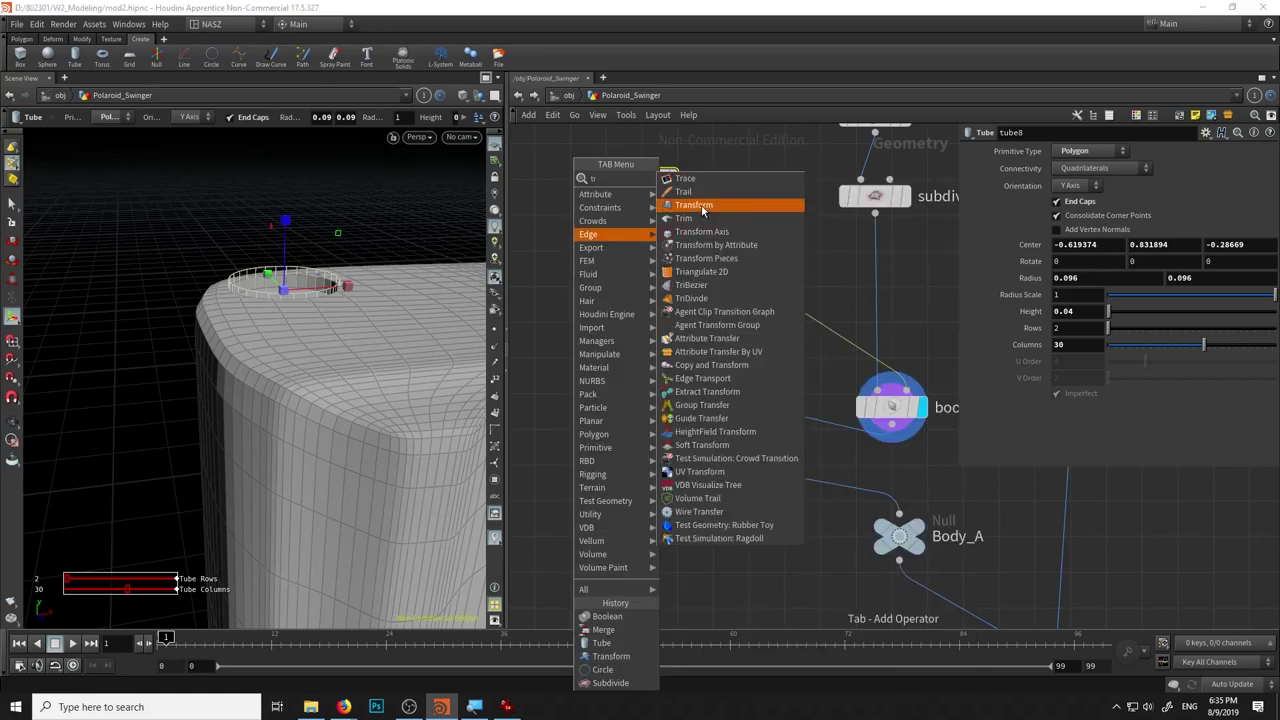
pyautogui.click(720, 209)
pyautogui.keyDown('alt'); pyautogui.moveTo(302, 271); pyautogui.dragTo(360, 300); pyautogui.keyUp('alt')
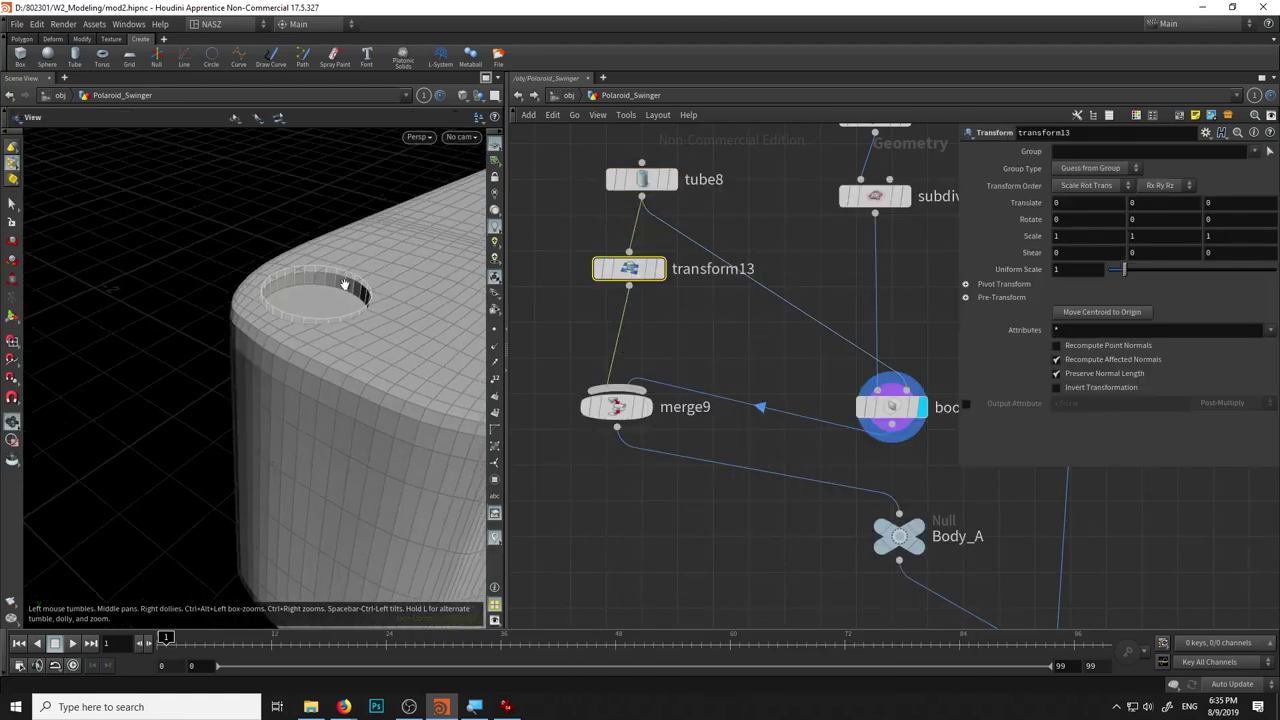
pyautogui.middleClick(1153, 203)
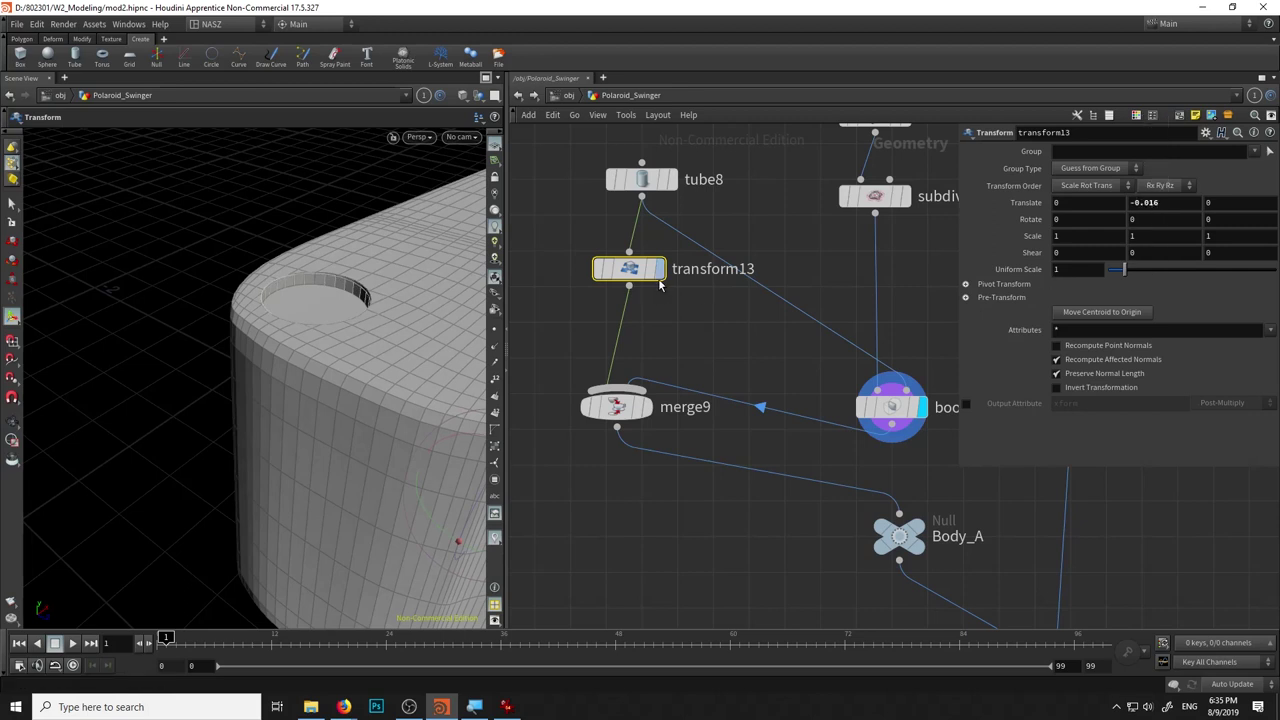
pyautogui.click(660, 268)
pyautogui.scroll(3, 360, 335)
pyautogui.press('Return')
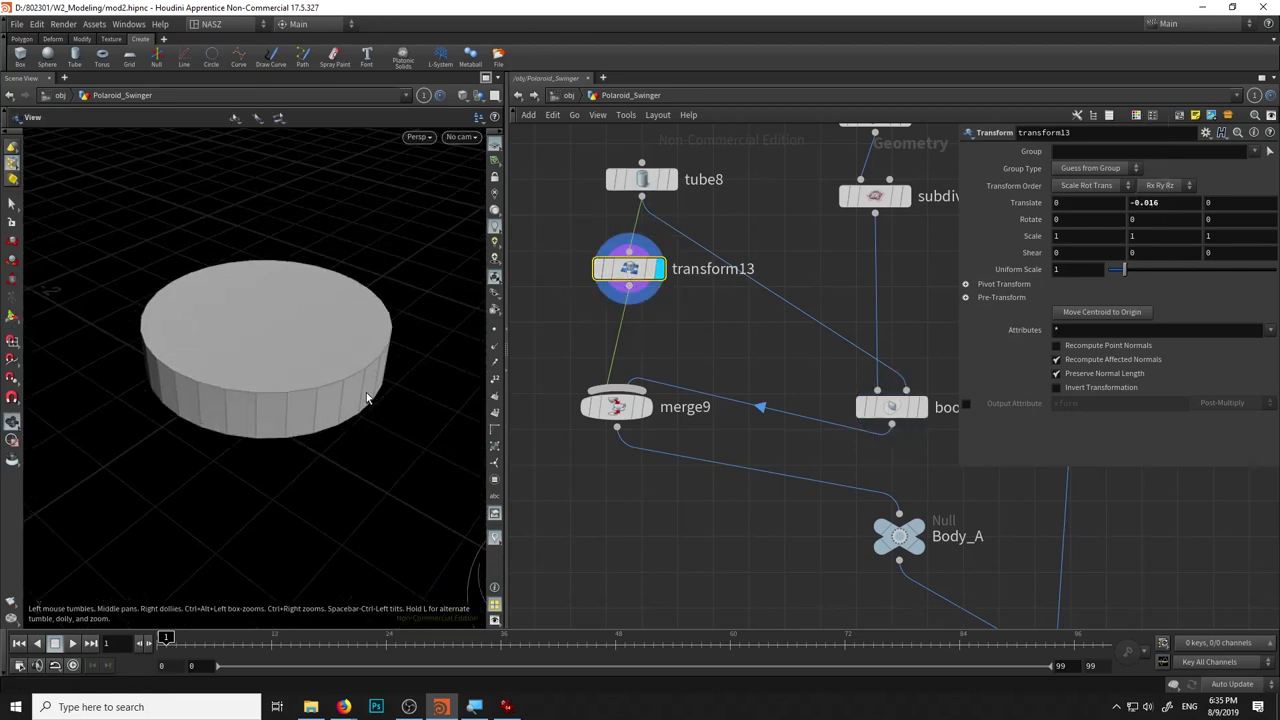
pyautogui.moveTo(360, 335); pyautogui.dragTo(368, 390, button='middle')
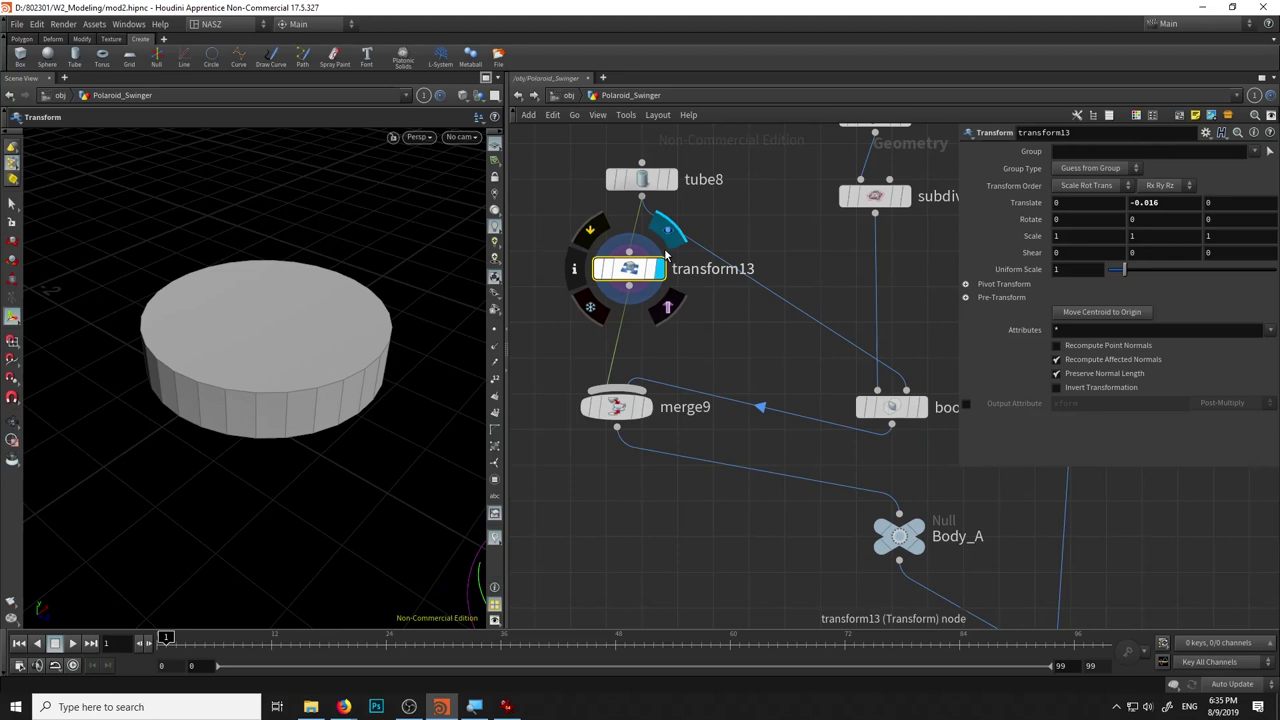
pyautogui.click(11, 205)
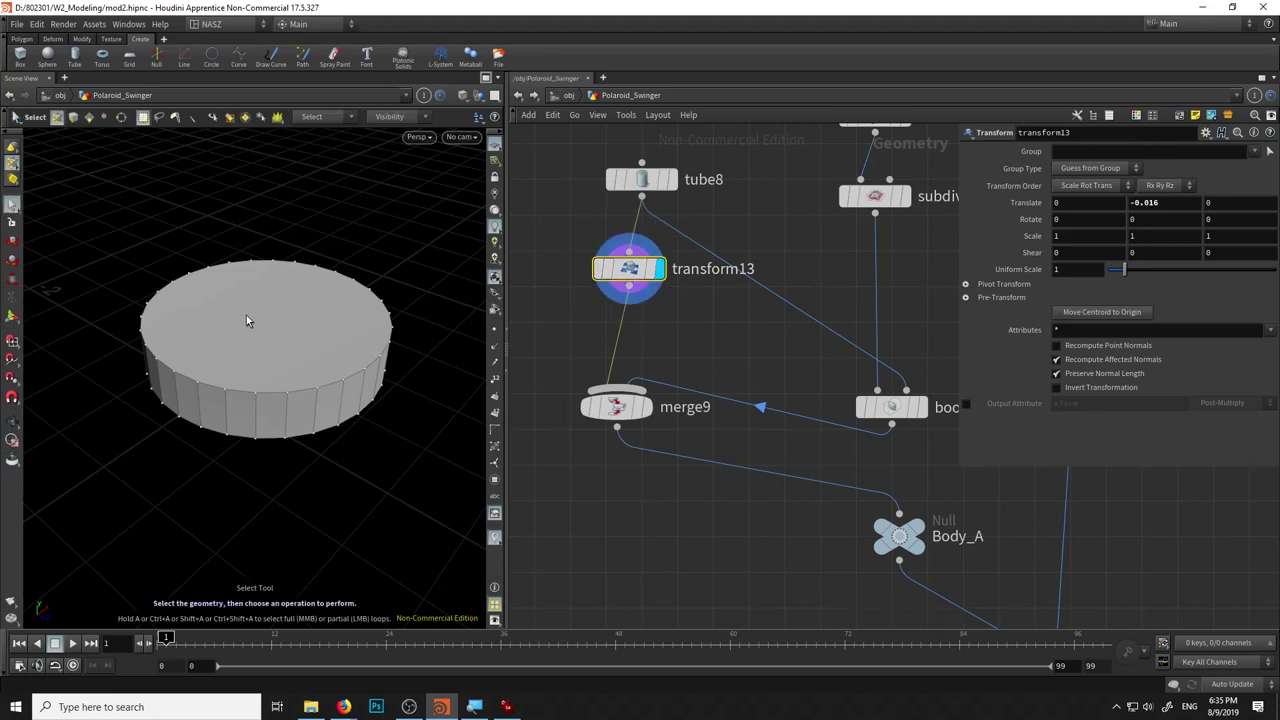
# Extrude the disc's top face with an inset of 0.007.
pyautogui.click(252, 321)
pyautogui.press('Tab')
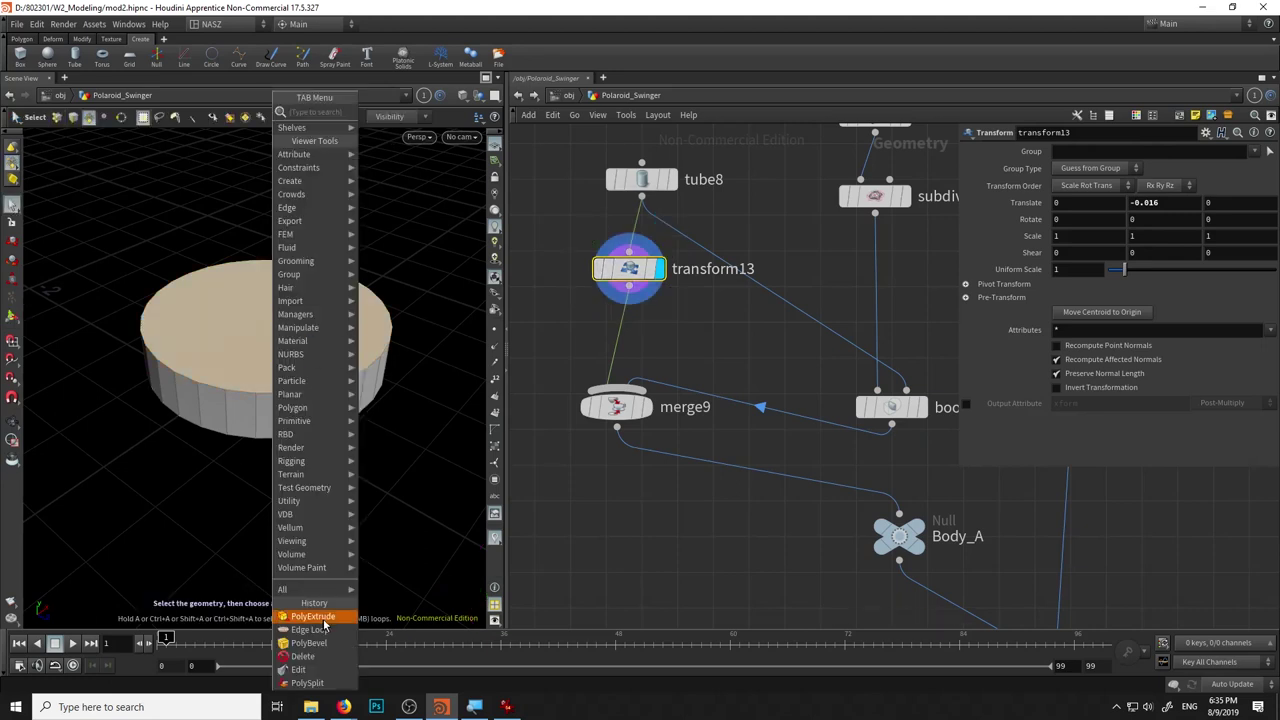
pyautogui.click(315, 614)
pyautogui.moveTo(1072, 236); pyautogui.dragTo(1071, 275, button='middle')
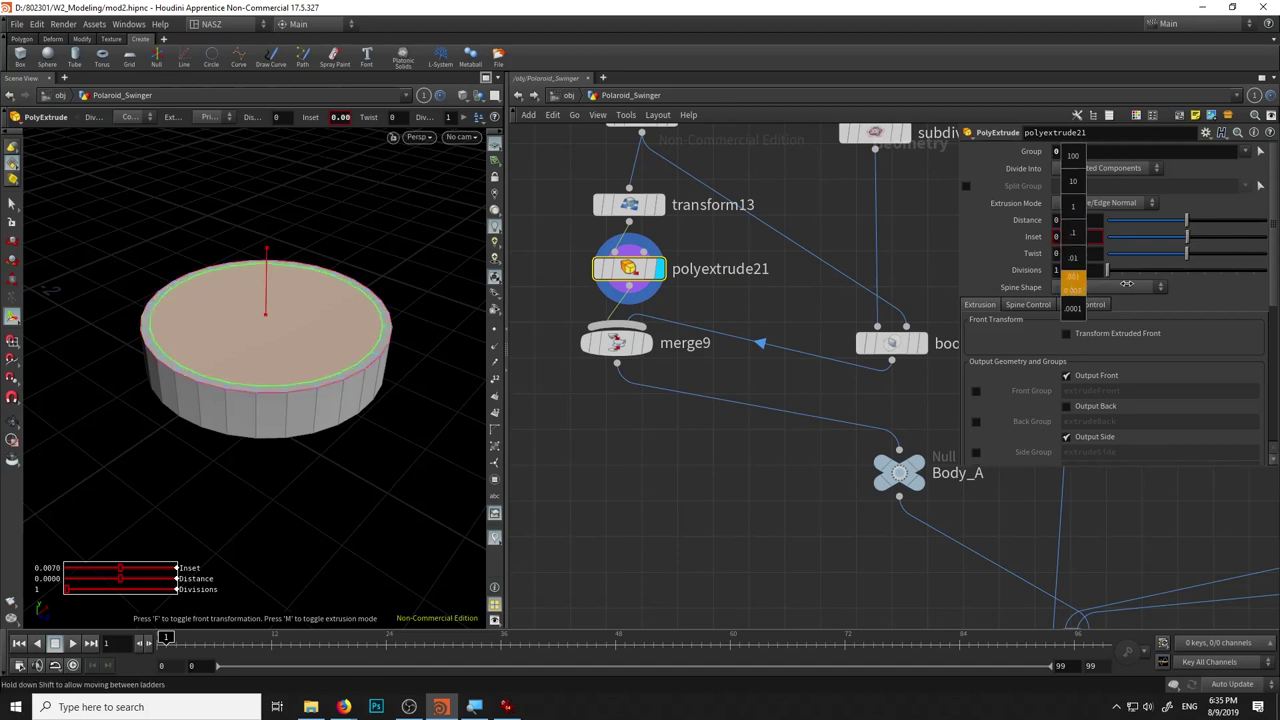
pyautogui.moveTo(1124, 284); pyautogui.dragTo(1120, 282, button='middle')
pyautogui.click(507, 707)
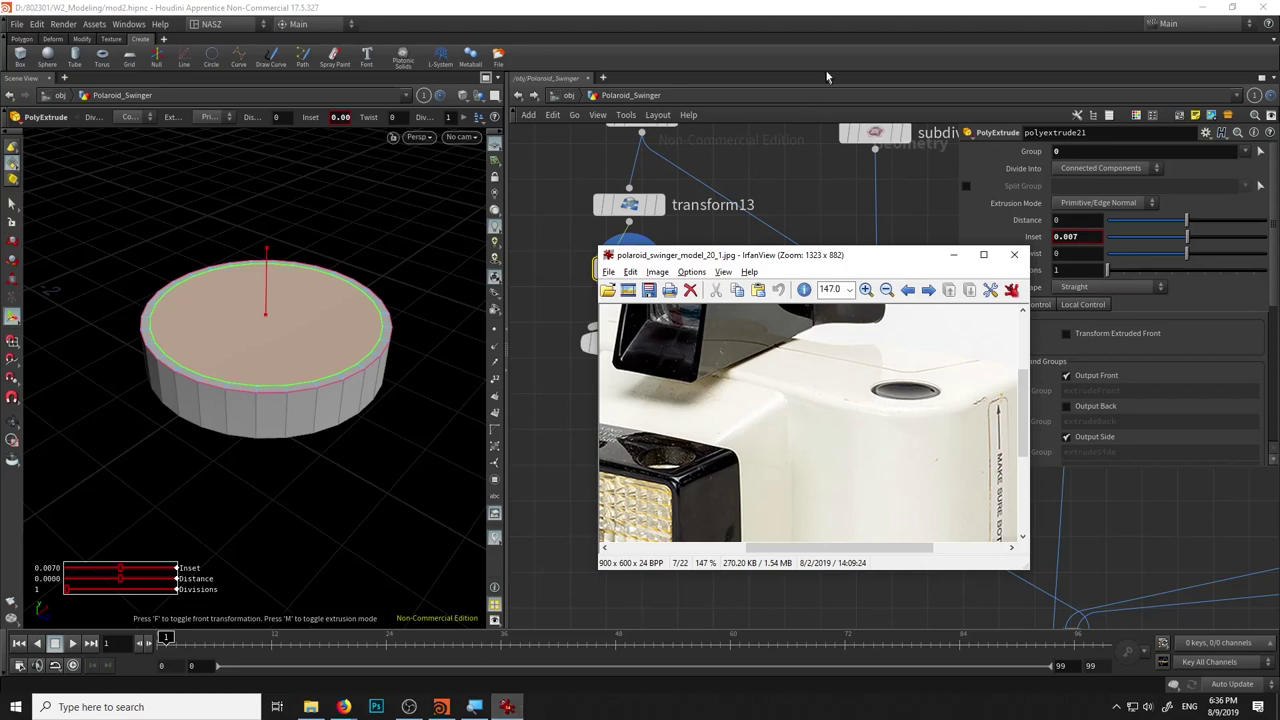
pyautogui.click(441, 707)
# Add a second PolyExtrude with inset 0.046 and distance -0.0239 to form the dish.
pyautogui.press('Tab')
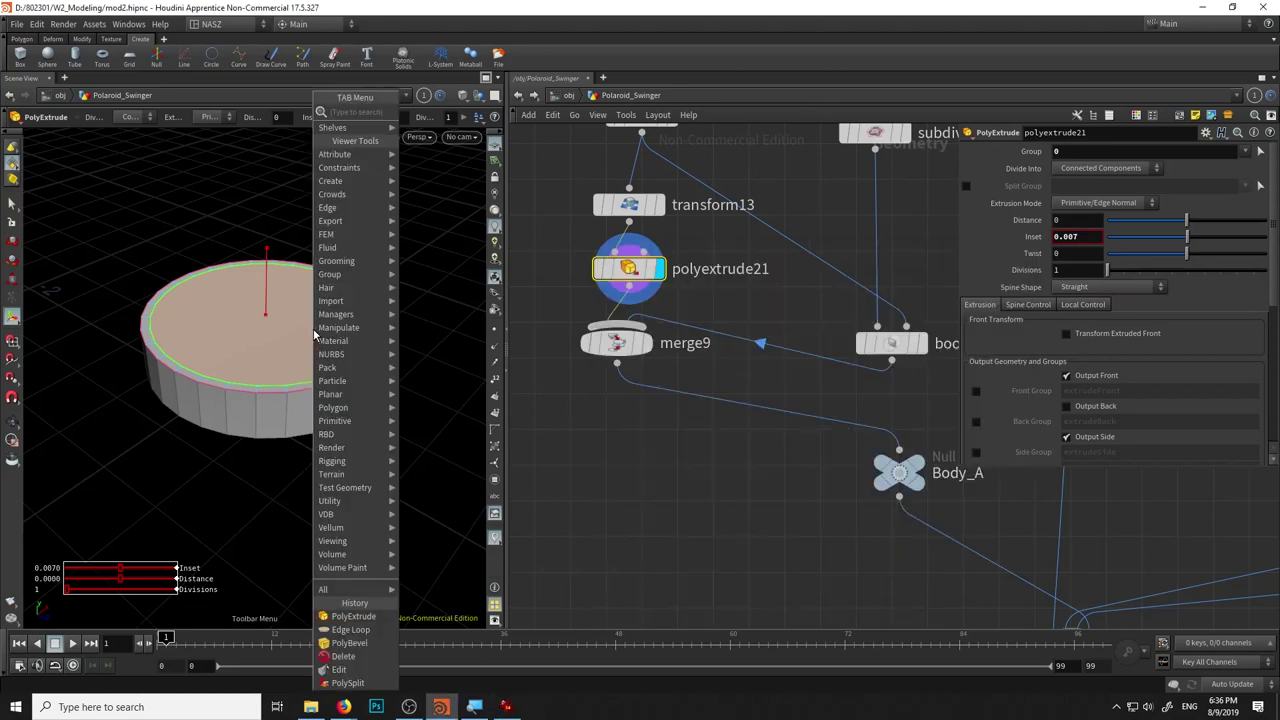
pyautogui.click(353, 616)
pyautogui.moveTo(266, 258); pyautogui.dragTo(267, 290)
pyautogui.moveTo(1186, 236); pyautogui.dragTo(1191, 236)
pyautogui.press('Escape')
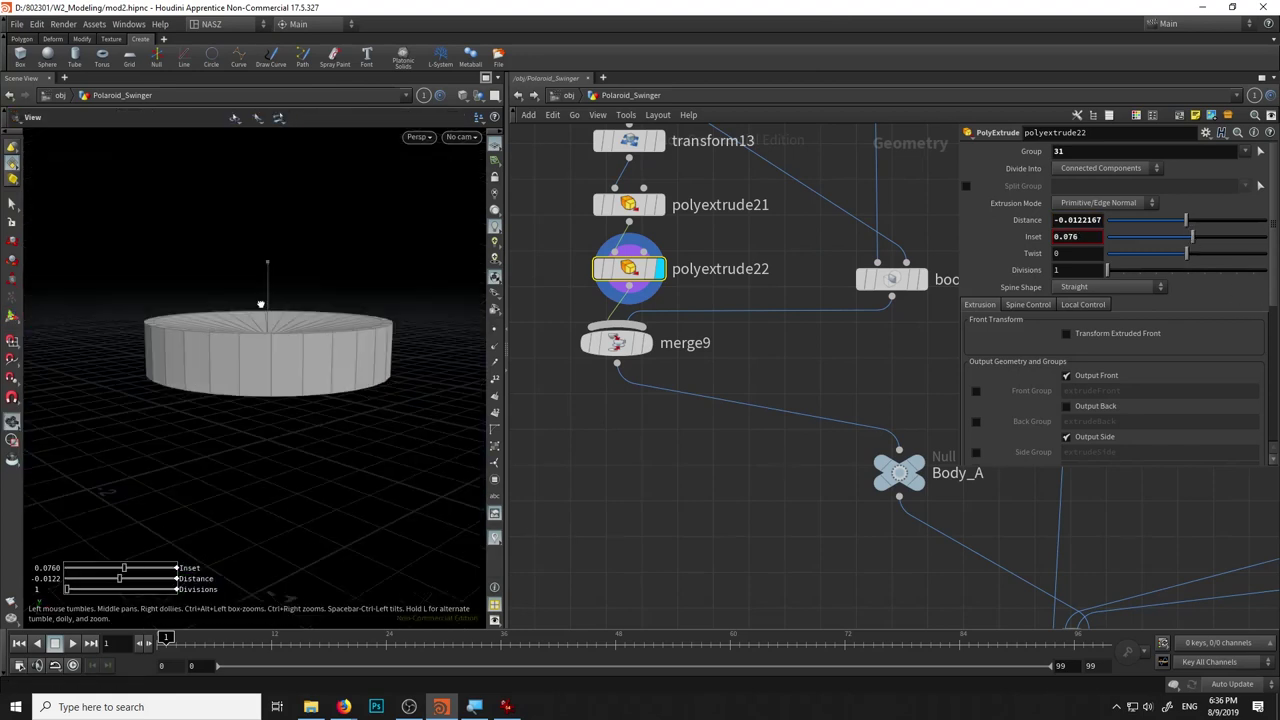
pyautogui.press('Return')
pyautogui.moveTo(1083, 236); pyautogui.dragTo(1060, 270, button='middle')
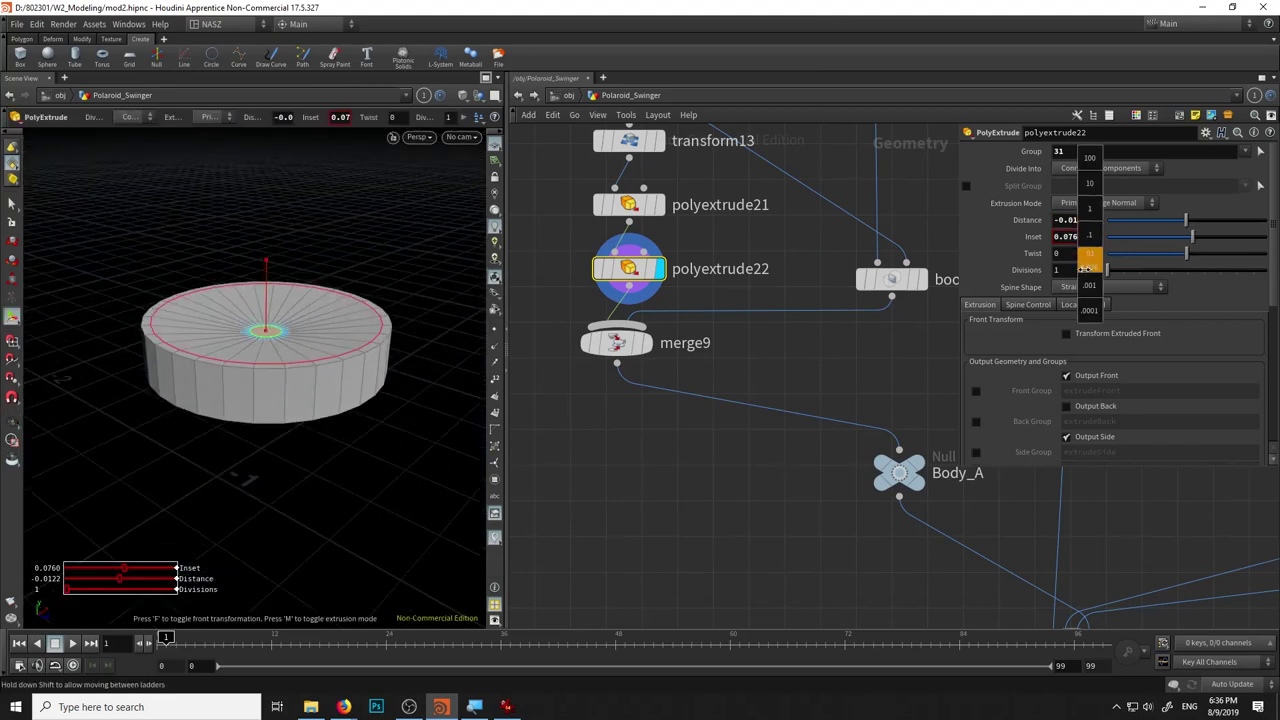
pyautogui.scroll(5, 187, 291)
pyautogui.moveTo(266, 329)
pyautogui.mouseDown()
pyautogui.moveTo(263, 357)
pyautogui.moveTo(137, 251)
pyautogui.mouseUp()
# Bevel the outer and inner rim edge loops with a 0.001 Round PolyBevel.
pyautogui.press('s')
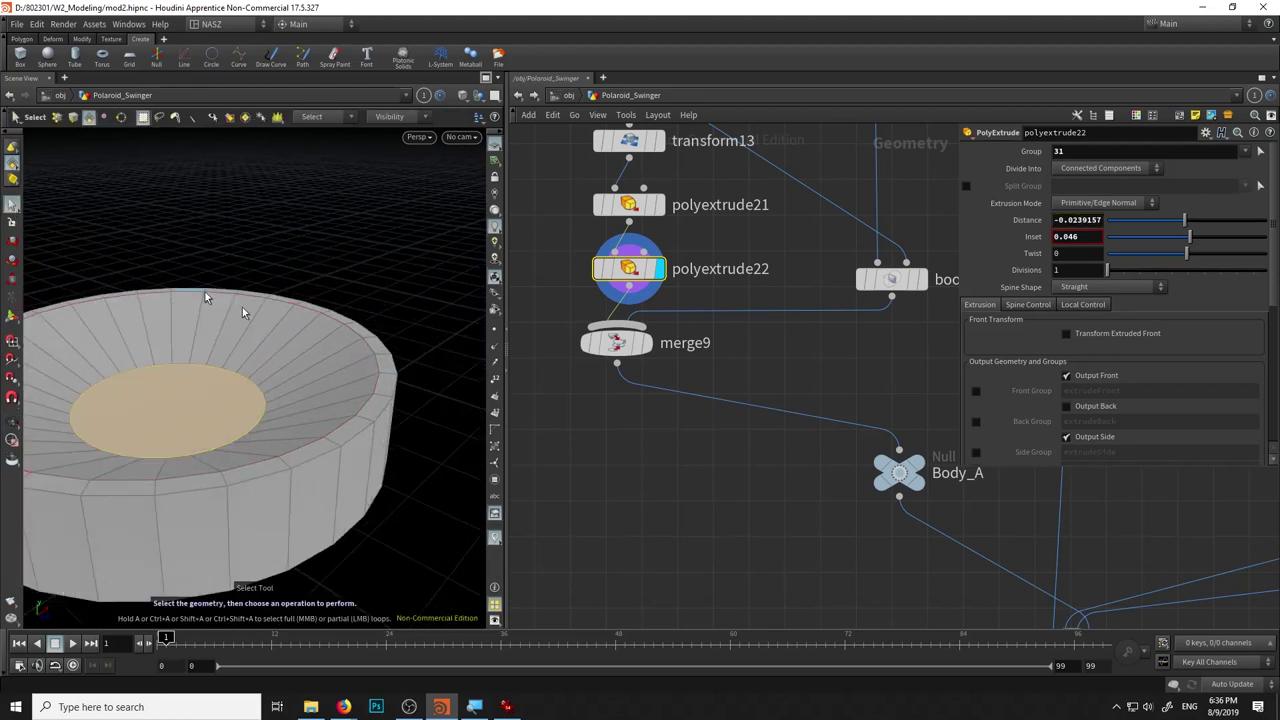
pyautogui.press('3')
pyautogui.doubleClick(378, 358)
pyautogui.keyDown('shift'); pyautogui.doubleClick(396, 373); pyautogui.keyUp('shift')
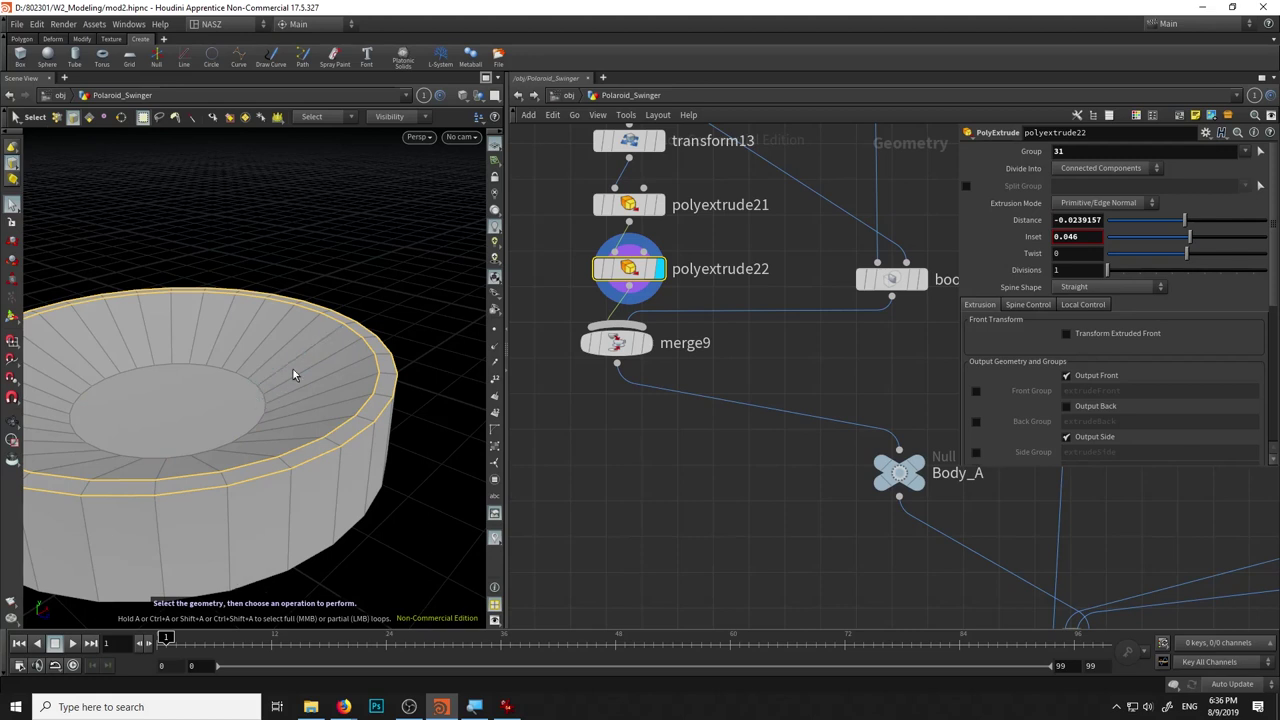
pyautogui.press('Tab')
pyautogui.click(335, 636)
pyautogui.moveTo(1169, 228); pyautogui.dragTo(1188, 290, button='middle')
pyautogui.click(1085, 312)
pyautogui.click(1082, 382)
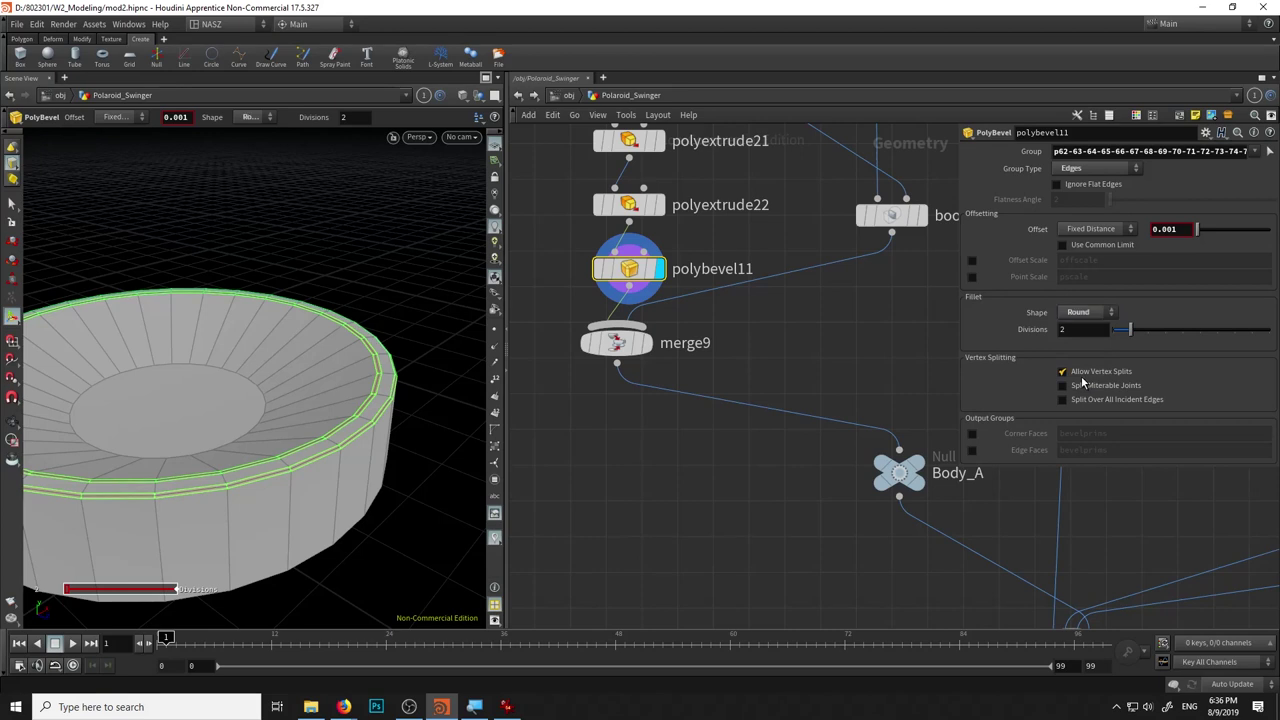
# Insert subdivide7 between the bevel and merge9 with depth 2.
pyautogui.moveTo(620, 342); pyautogui.dragTo(620, 438)
pyautogui.press('Tab')
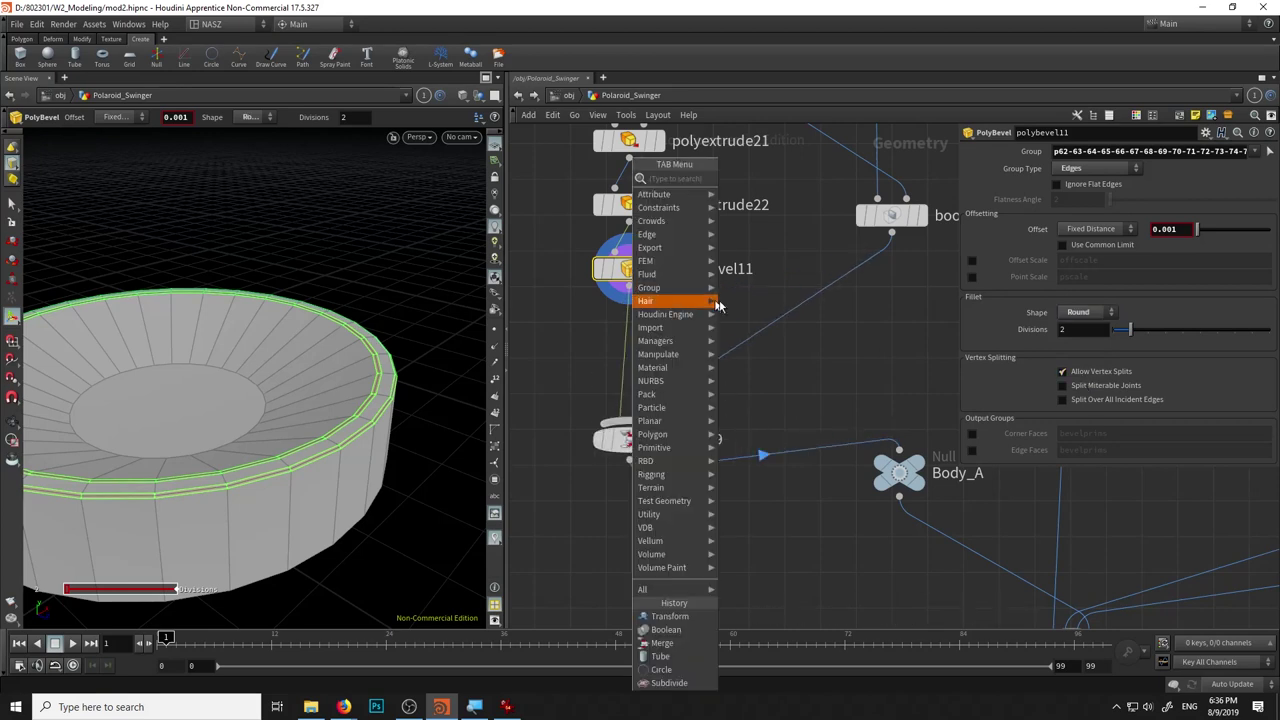
pyautogui.click(669, 682)
pyautogui.click(629, 357)
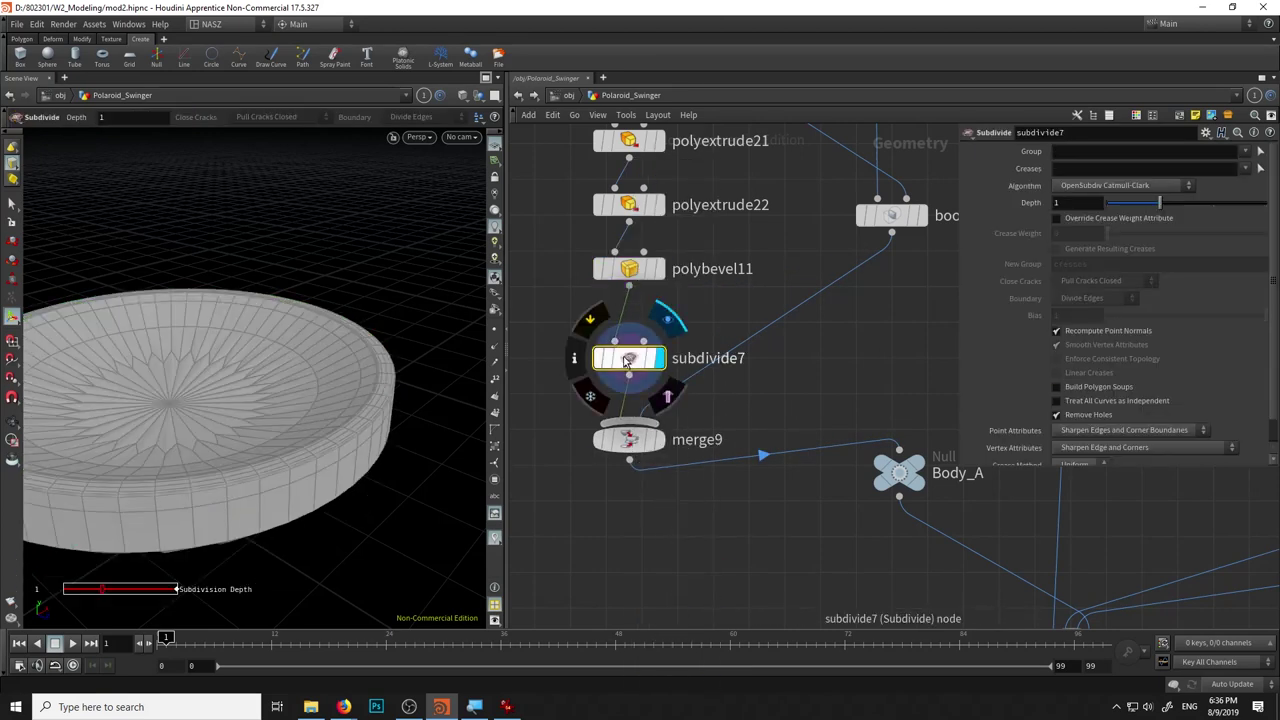
pyautogui.click(1213, 203)
pyautogui.keyDown('alt'); pyautogui.moveTo(320, 206); pyautogui.dragTo(306, 214); pyautogui.keyUp('alt')
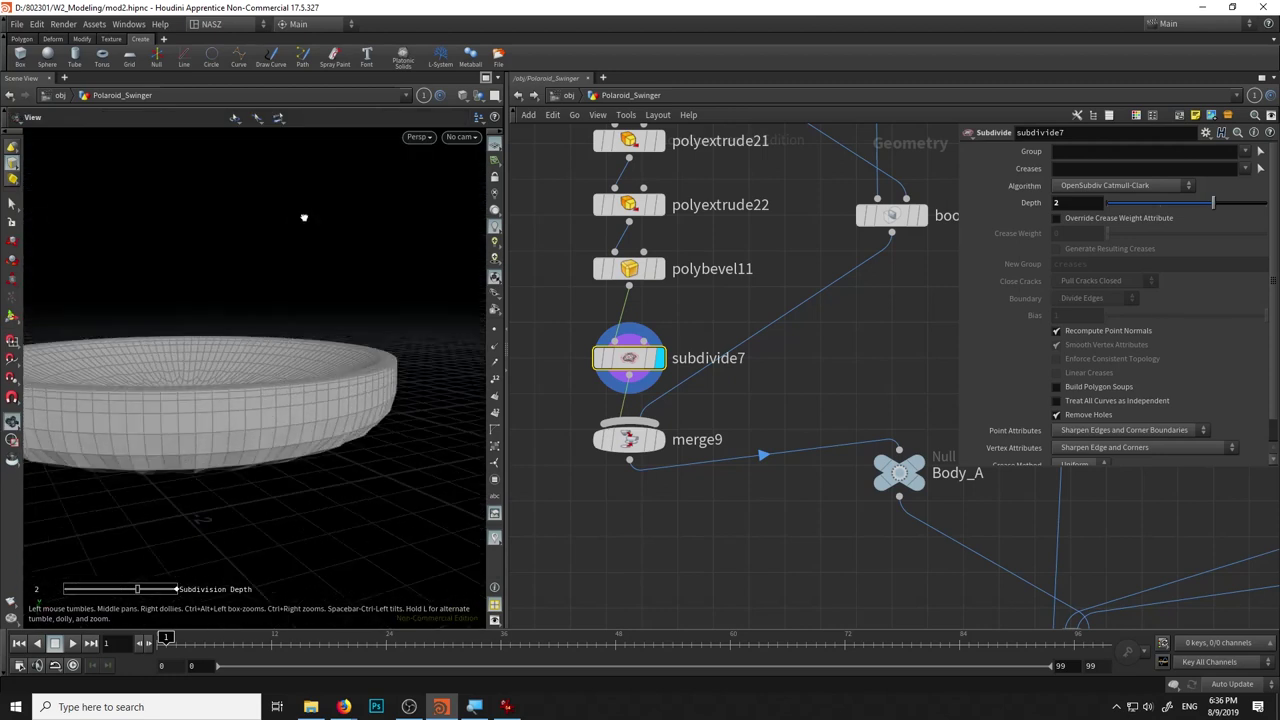
pyautogui.click(662, 272)
pyautogui.press('Tab')
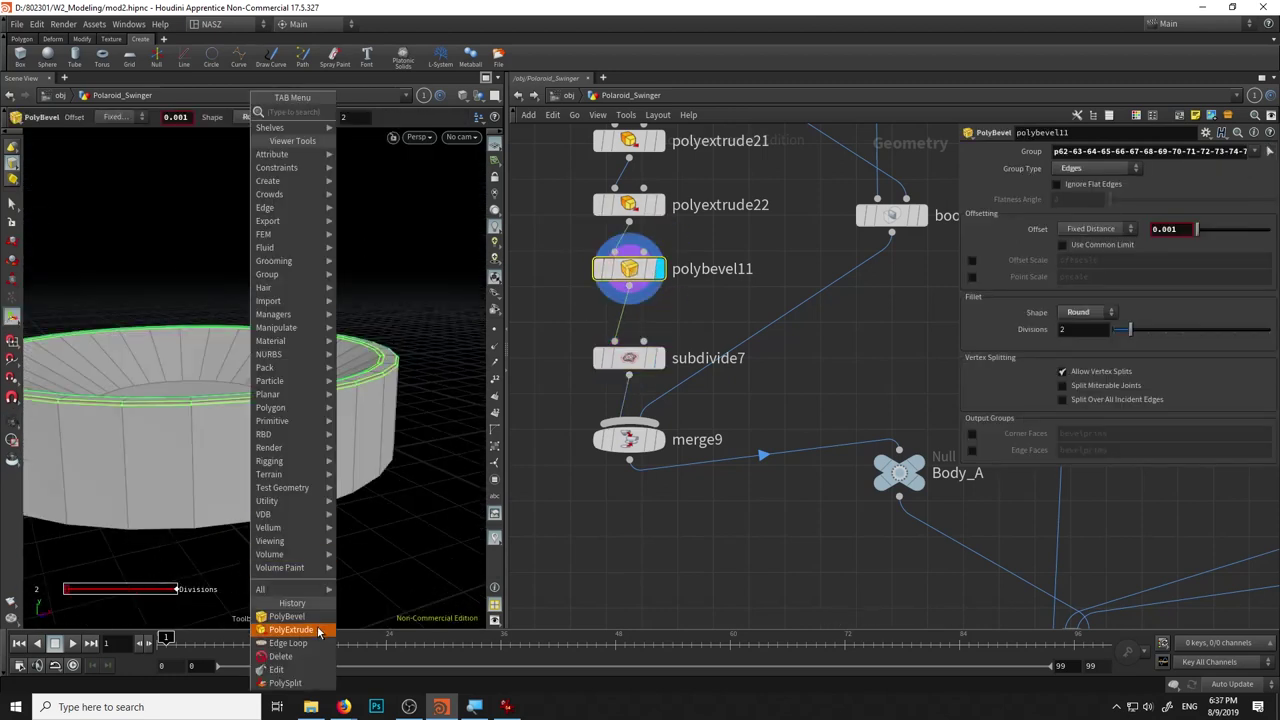
# Add two edge loops near the disc's rim and display merge9.
pyautogui.click(290, 630)
pyautogui.press('Tab')
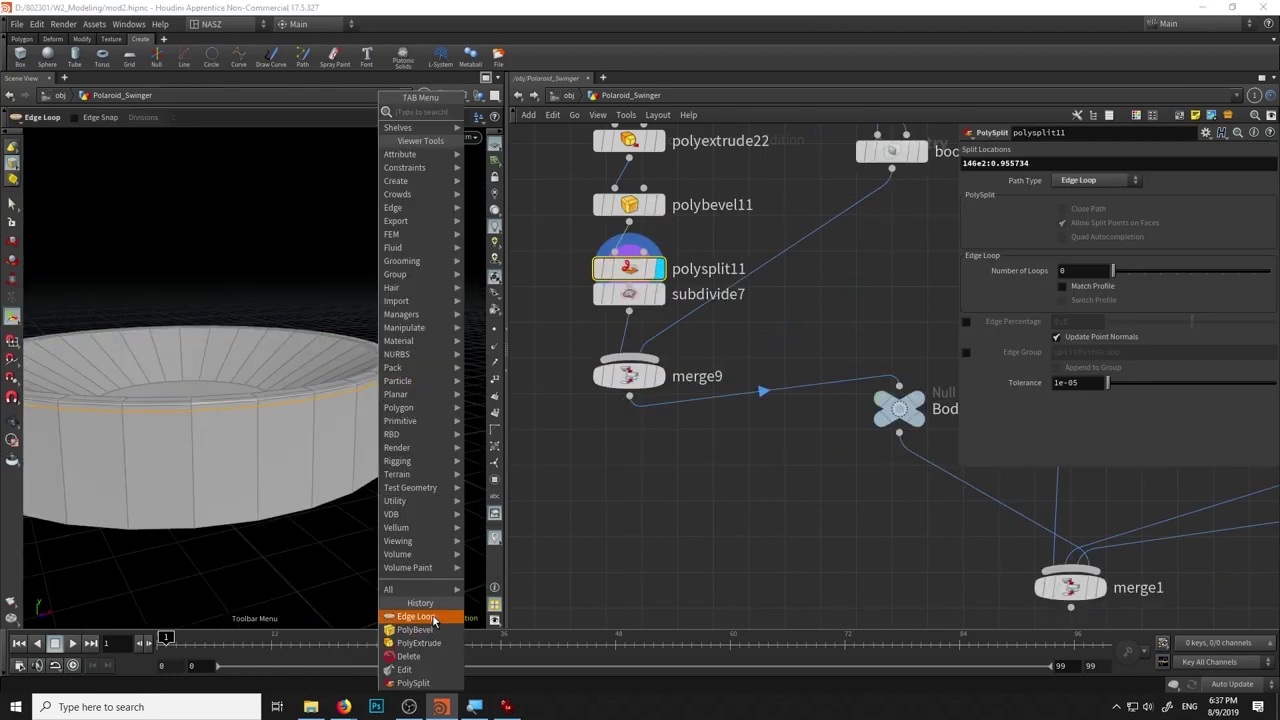
pyautogui.click(400, 622)
pyautogui.click(658, 376)
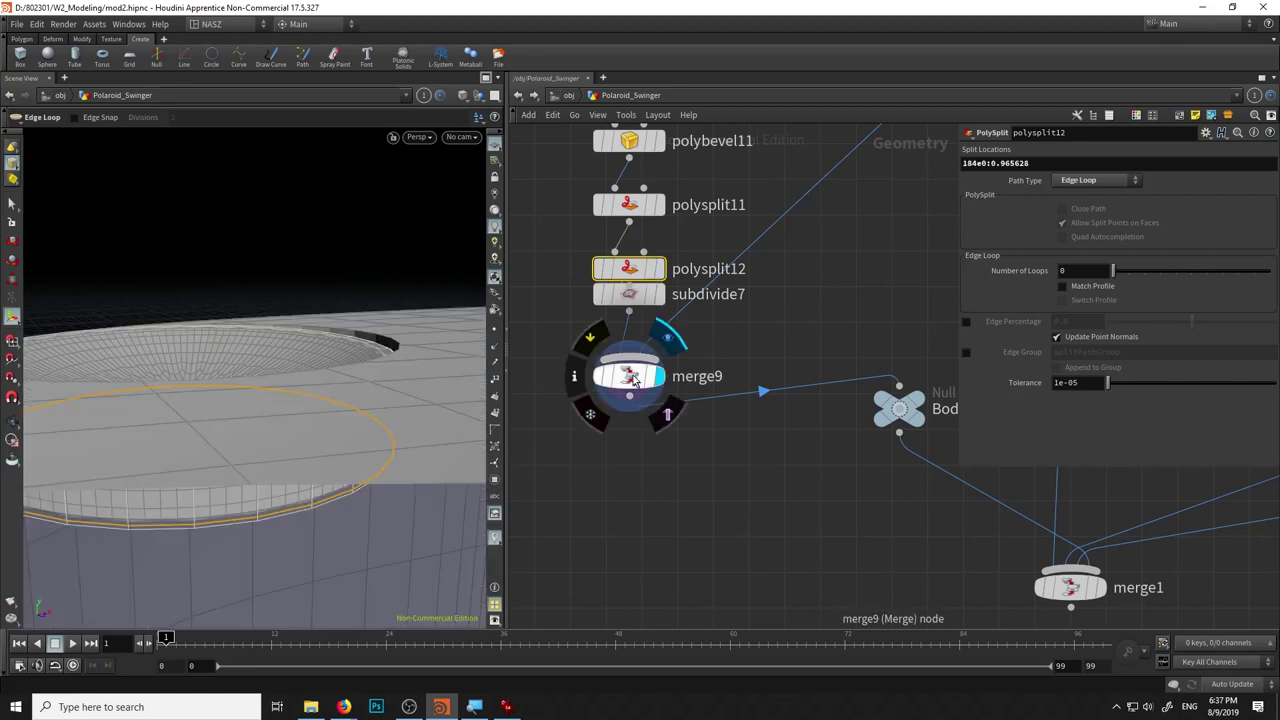
pyautogui.click(628, 376)
pyautogui.moveTo(340, 335)
pyautogui.mouseDown()
pyautogui.moveTo(303, 282)
pyautogui.moveTo(291, 323)
pyautogui.moveTo(314, 280)
pyautogui.moveTo(362, 324)
pyautogui.moveTo(286, 289)
pyautogui.mouseUp()
pyautogui.moveTo(548, 240); pyautogui.dragTo(556, 597, button='middle')
# Insert a new transform14 node below subdivide7, ahead of merge9.
pyautogui.click(637, 306)
pyautogui.moveTo(248, 335); pyautogui.dragTo(265, 342)
pyautogui.press('Return')
pyautogui.moveTo(537, 420); pyautogui.dragTo(520, 277, button='middle')
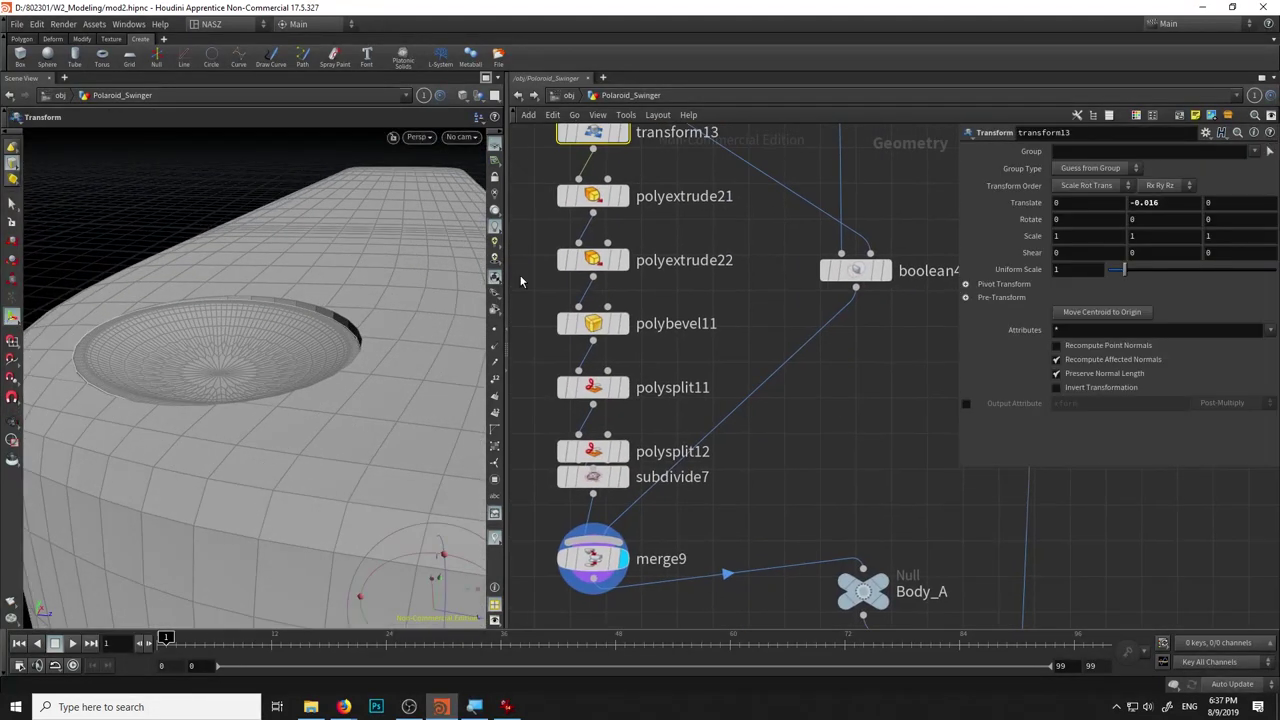
pyautogui.moveTo(646, 594); pyautogui.dragTo(677, 426, button='middle')
pyautogui.moveTo(650, 446); pyautogui.dragTo(638, 539)
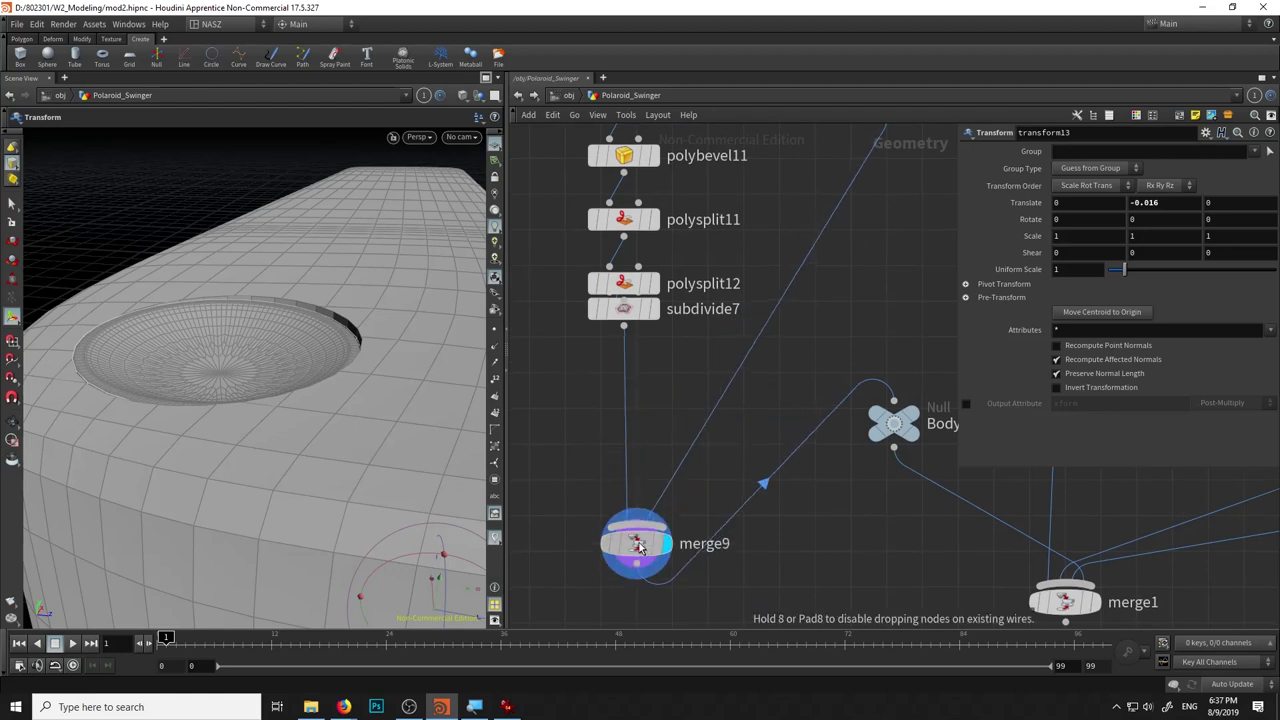
pyautogui.moveTo(627, 321)
pyautogui.mouseDown()
pyautogui.moveTo(627, 420)
pyautogui.moveTo(627, 349)
pyautogui.mouseUp()
pyautogui.press('Tab')
pyautogui.write('transform')
pyautogui.press('Return')
pyautogui.click(623, 423)
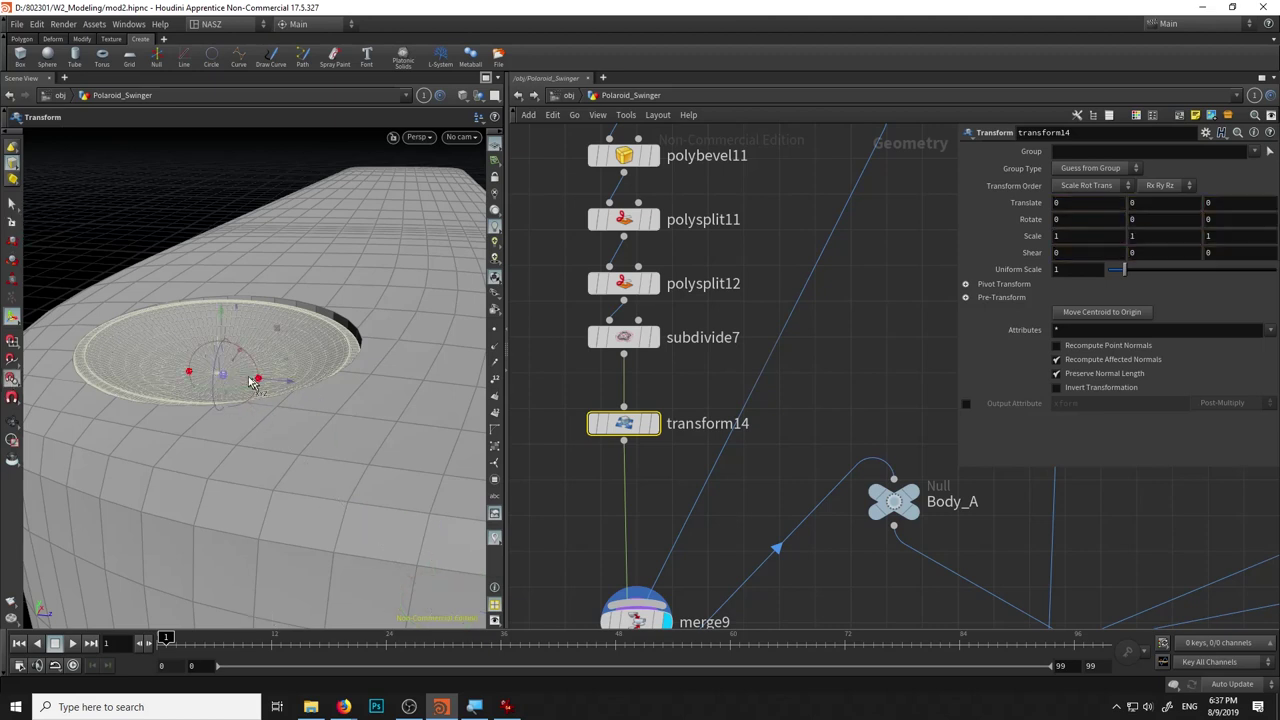
# Scale the disc to 0.991 and rotate it to -2.63, -34.21, 2.97 to fit the recess.
pyautogui.press('Insert')
pyautogui.moveTo(223, 383)
pyautogui.mouseDown()
pyautogui.moveTo(209, 360)
pyautogui.moveTo(194, 394)
pyautogui.moveTo(206, 380)
pyautogui.moveTo(230, 420)
pyautogui.mouseUp()
pyautogui.moveTo(1032, 235); pyautogui.dragTo(1012, 290, button='middle')
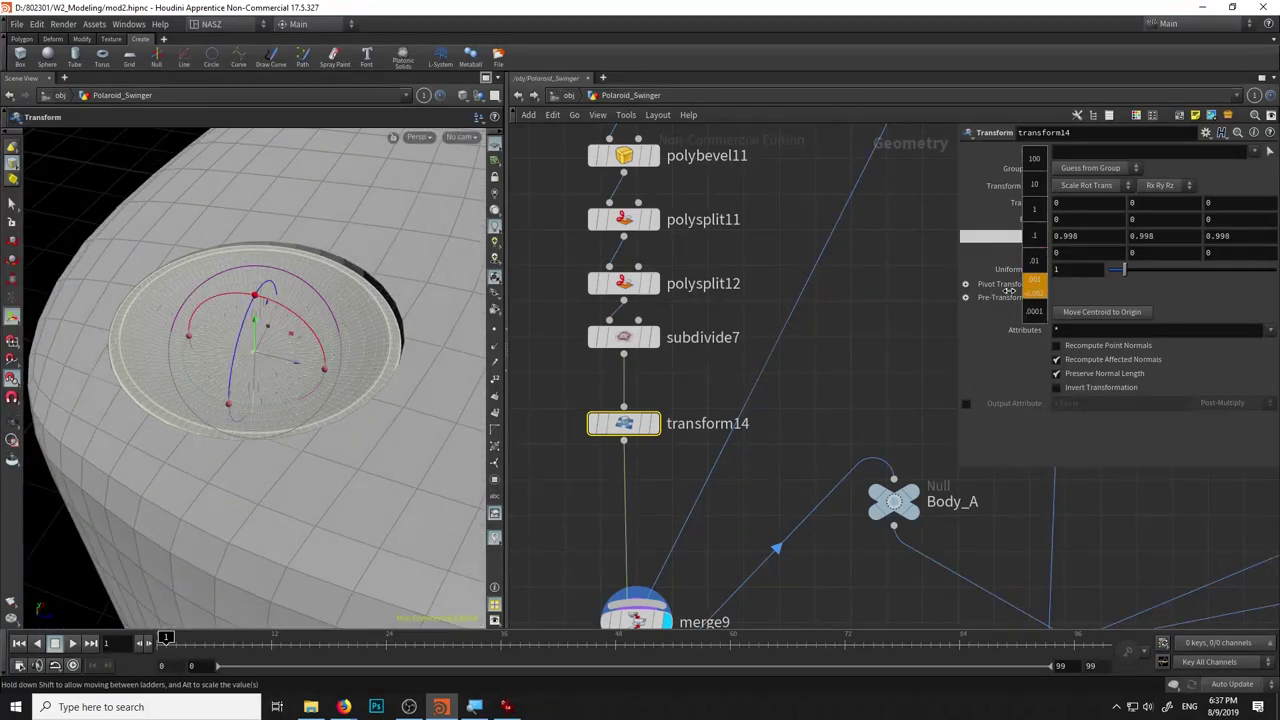
pyautogui.moveTo(330, 290); pyautogui.dragTo(326, 302)
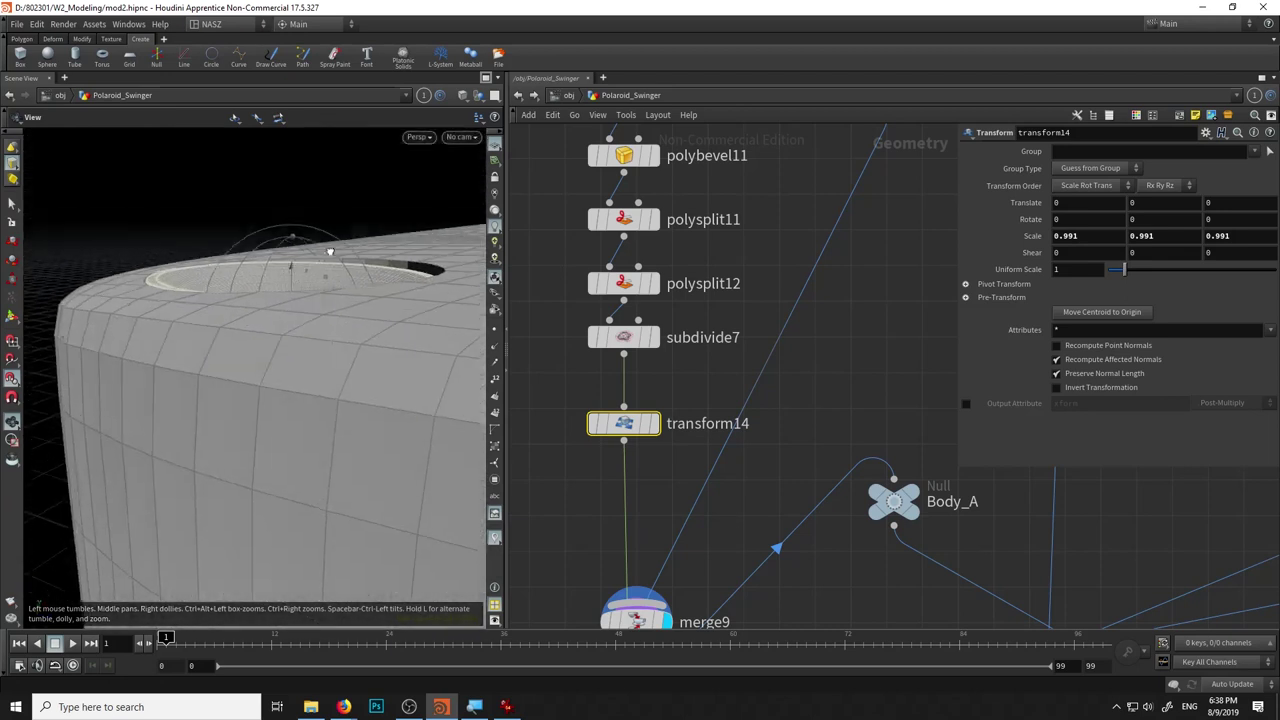
pyautogui.moveTo(330, 305)
pyautogui.mouseDown()
pyautogui.moveTo(280, 366)
pyautogui.moveTo(325, 445)
pyautogui.moveTo(287, 461)
pyautogui.moveTo(257, 347)
pyautogui.mouseUp()
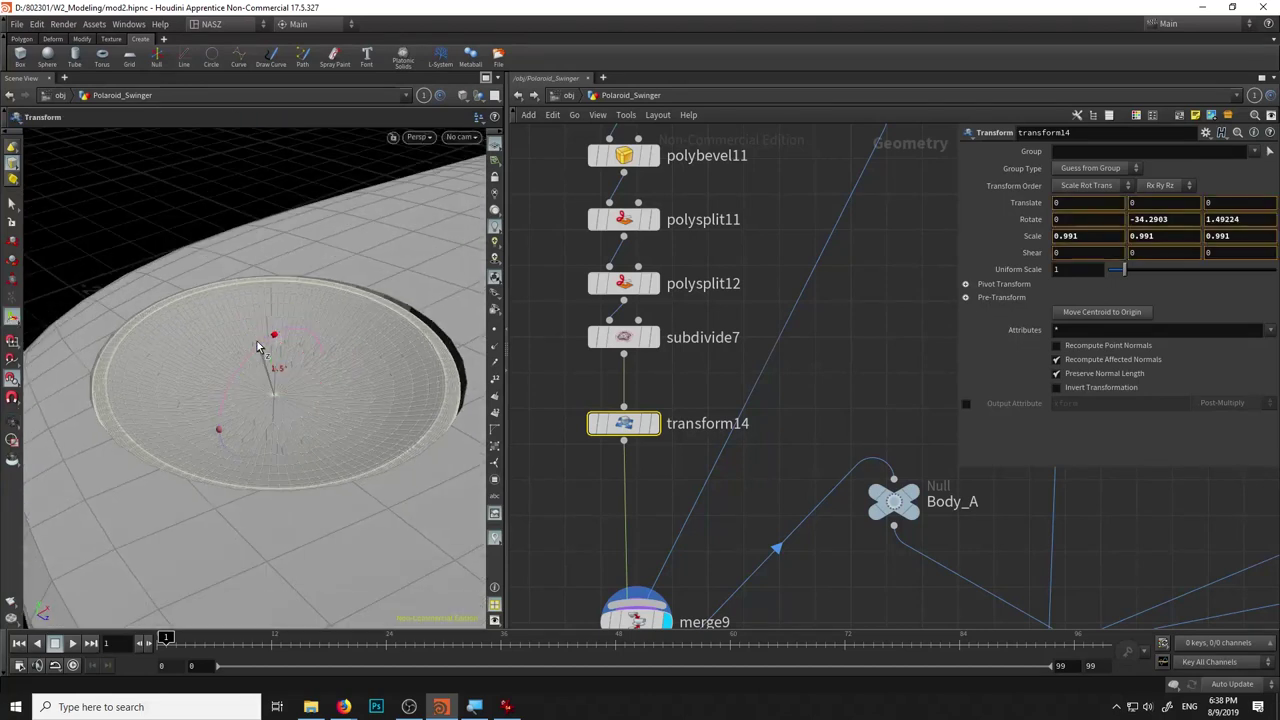
pyautogui.press('Return')
pyautogui.moveTo(318, 338)
pyautogui.mouseDown()
pyautogui.moveTo(333, 318)
pyautogui.moveTo(134, 331)
pyautogui.moveTo(200, 300)
pyautogui.mouseUp()
# Raise the disc 0.00257951 in Y and display the complete camera through merge1.
pyautogui.moveTo(300, 290); pyautogui.dragTo(296, 277)
pyautogui.hotkey('ctrl', 'z')
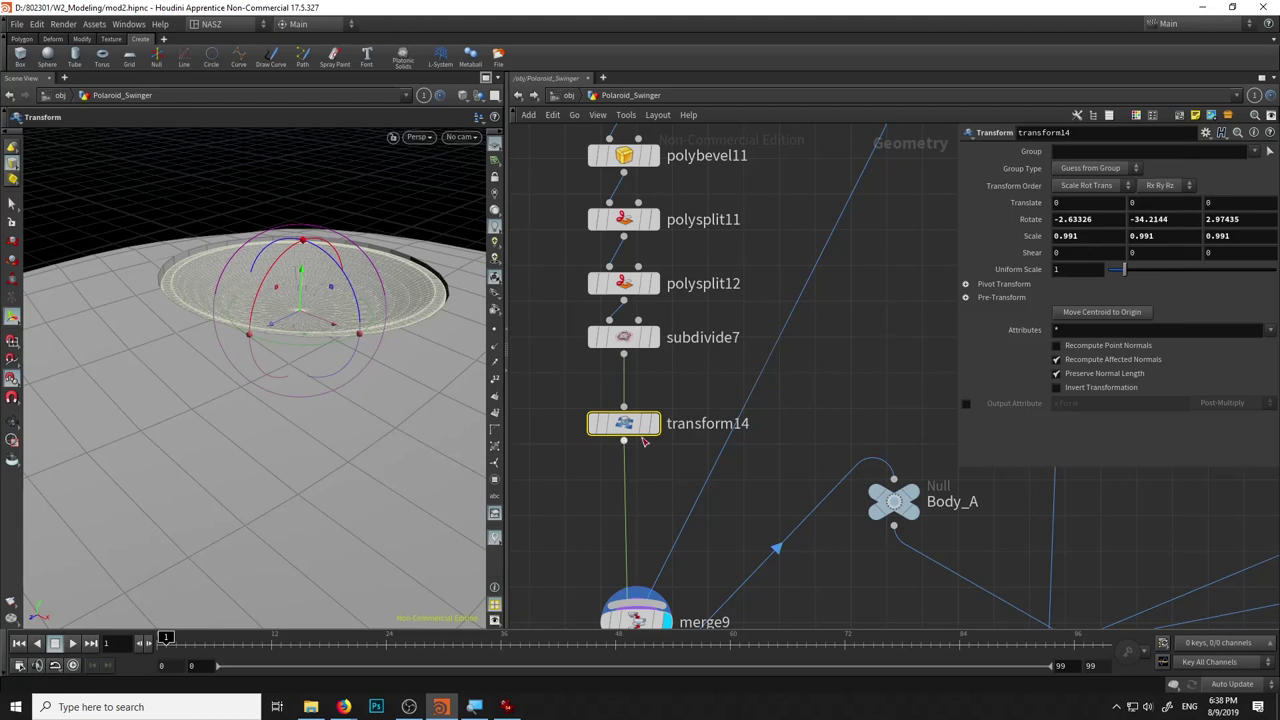
pyautogui.moveTo(694, 622); pyautogui.dragTo(660, 542, button='middle')
pyautogui.press('Escape')
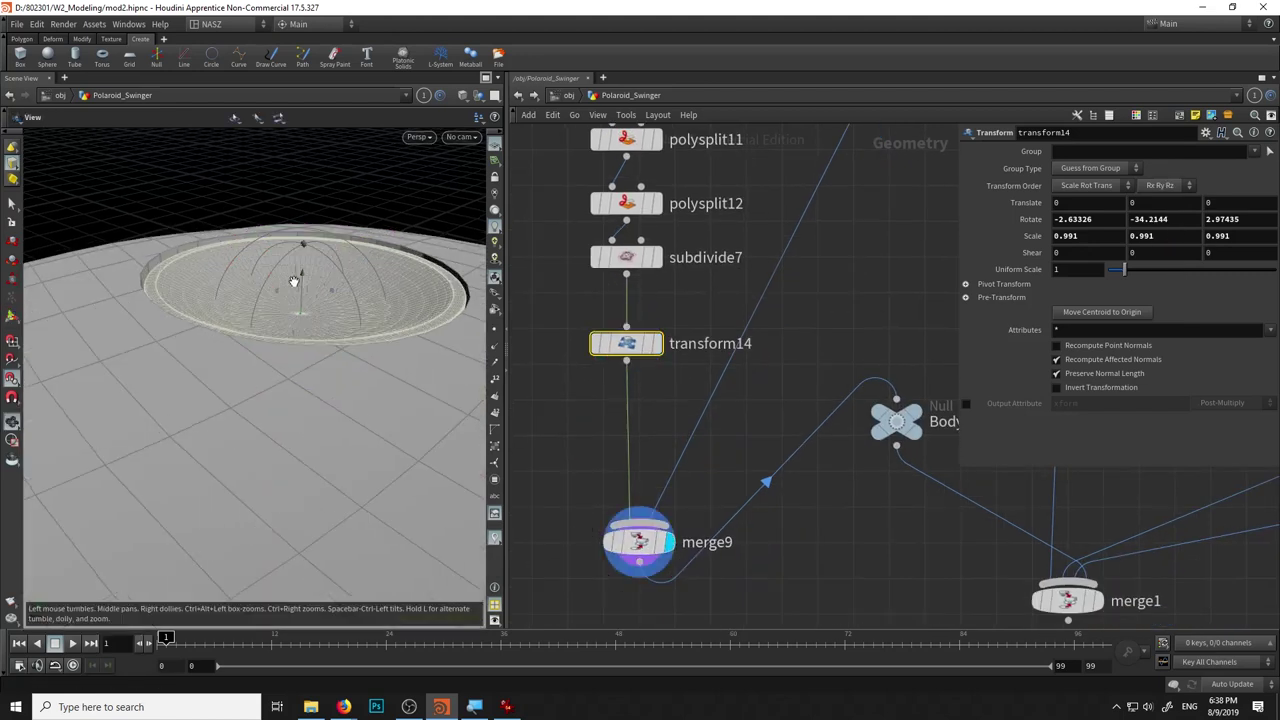
pyautogui.scroll(3, 293, 281)
pyautogui.moveTo(300, 300)
pyautogui.mouseDown()
pyautogui.moveTo(304, 310)
pyautogui.moveTo(200, 300)
pyautogui.mouseUp()
pyautogui.scroll(-3, 760, 455)
pyautogui.scroll(2, 760, 455)
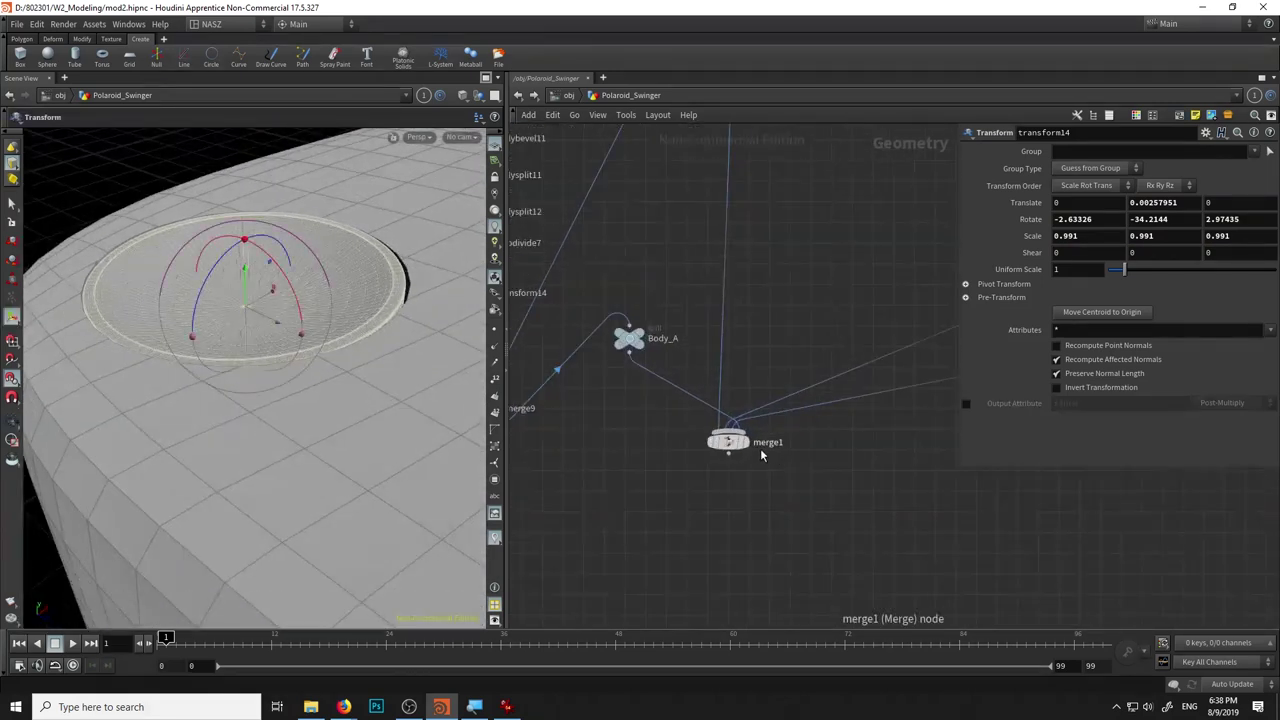
pyautogui.click(745, 442)
pyautogui.moveTo(343, 320)
pyautogui.mouseDown()
pyautogui.moveTo(106, 343)
pyautogui.moveTo(335, 373)
pyautogui.mouseUp()
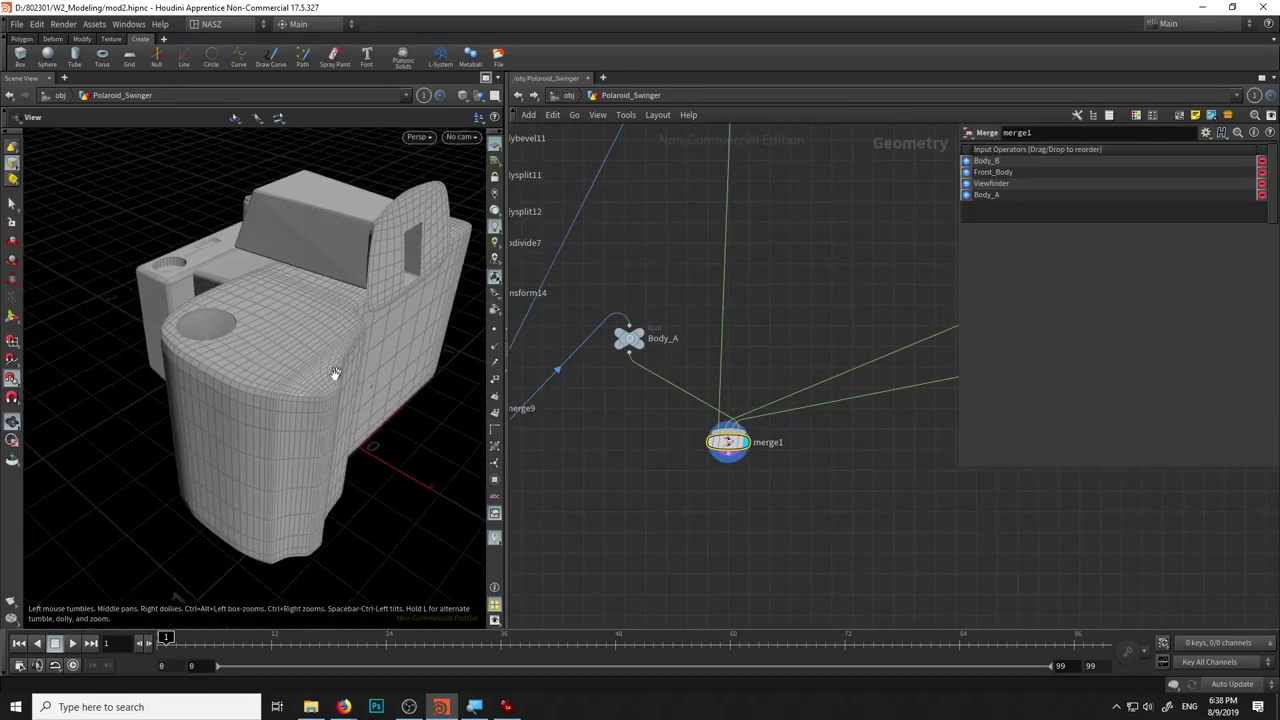
# Switch the viewport to Smooth Shaded, inspect the camera, and save as mod2.hipnc.
pyautogui.scroll(5, 289, 317)
pyautogui.scroll(3, 320, 303)
pyautogui.moveTo(320, 303)
pyautogui.mouseDown()
pyautogui.moveTo(309, 389)
pyautogui.moveTo(404, 113)
pyautogui.mouseUp()
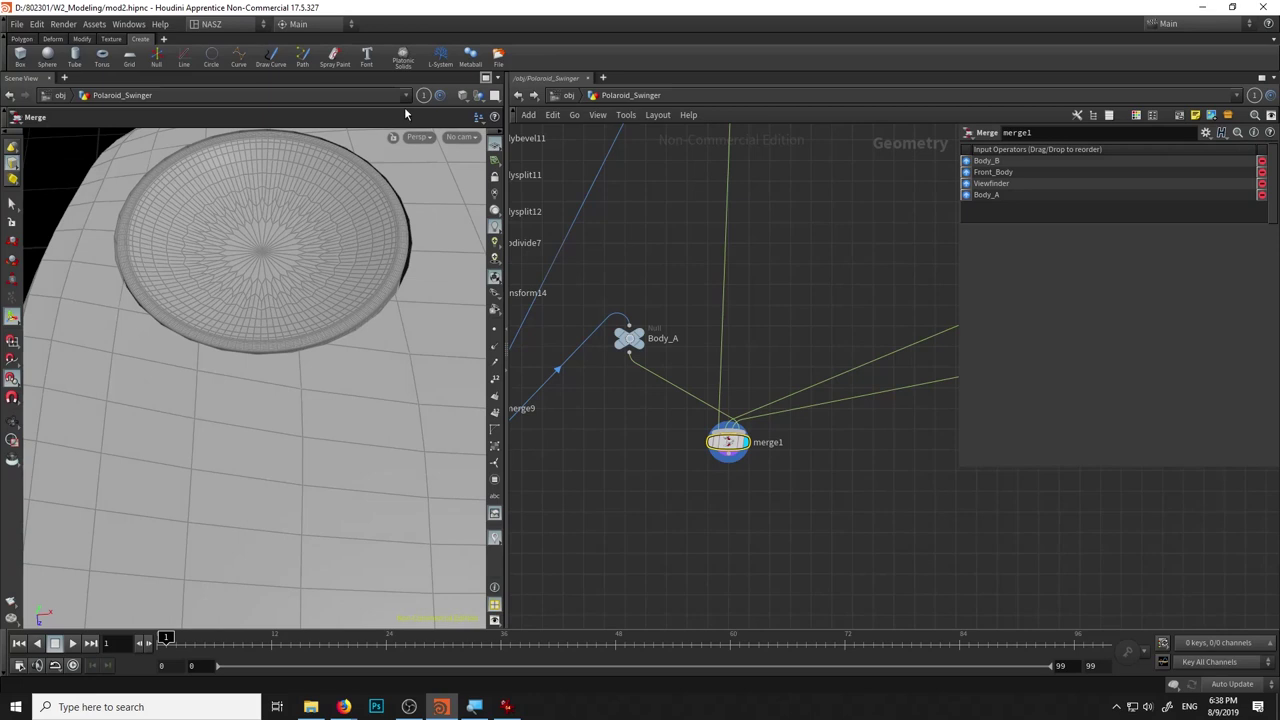
pyautogui.click(463, 95)
pyautogui.click(509, 217)
pyautogui.moveTo(323, 323)
pyautogui.mouseDown()
pyautogui.moveTo(277, 409)
pyautogui.moveTo(429, 351)
pyautogui.moveTo(381, 269)
pyautogui.moveTo(271, 363)
pyautogui.moveTo(366, 391)
pyautogui.moveTo(463, 374)
pyautogui.moveTo(397, 279)
pyautogui.moveTo(354, 348)
pyautogui.mouseUp()
pyautogui.hotkey('ctrl', 's')
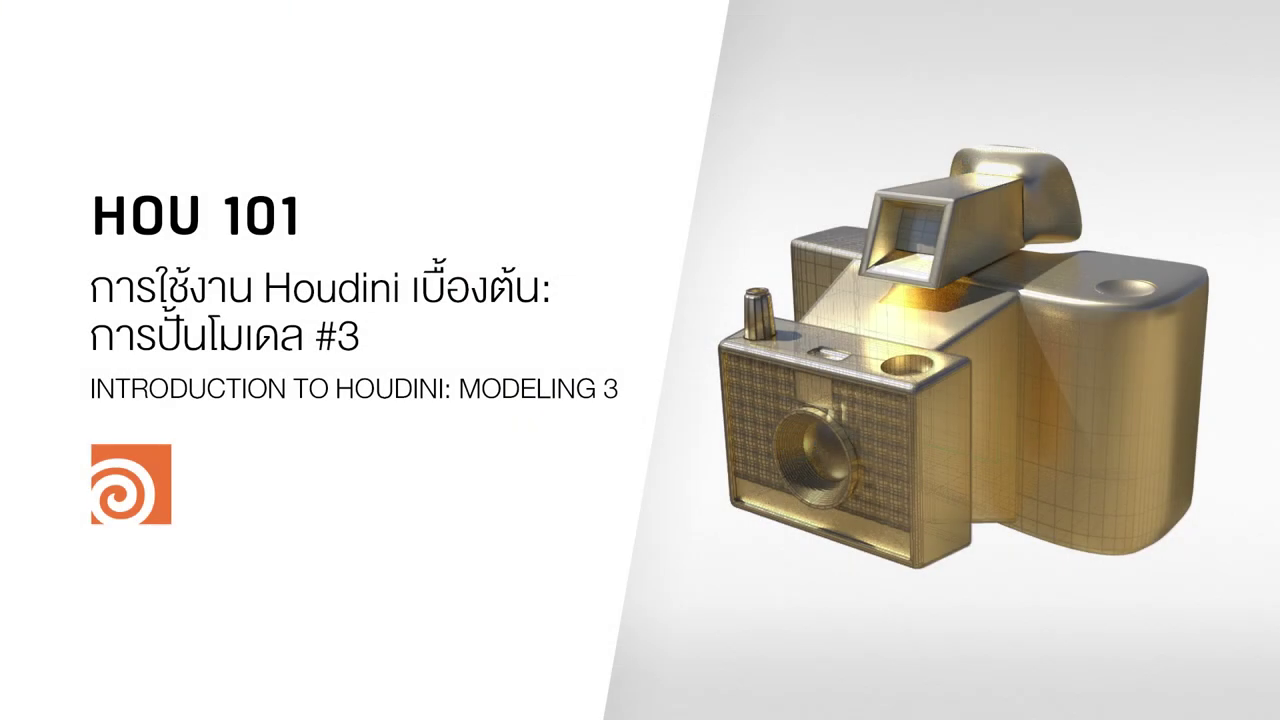